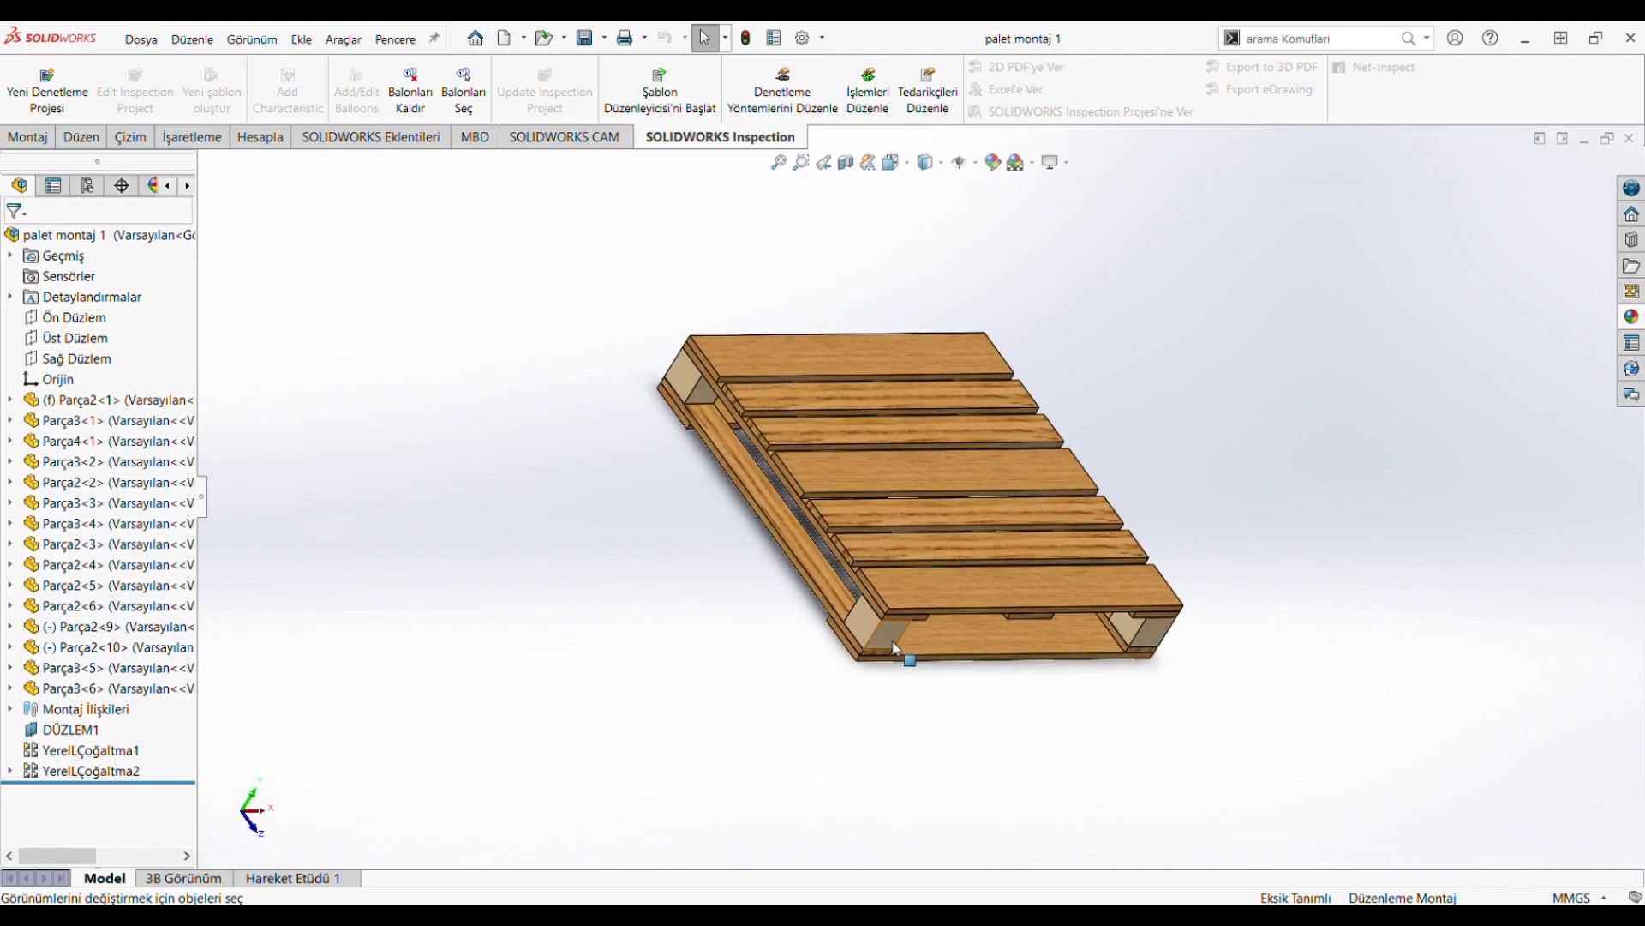
Step: Inspect the finished pallet assembly by orbiting it and switching to a corner view
middle_click_drag(1101, 412, 883, 311)
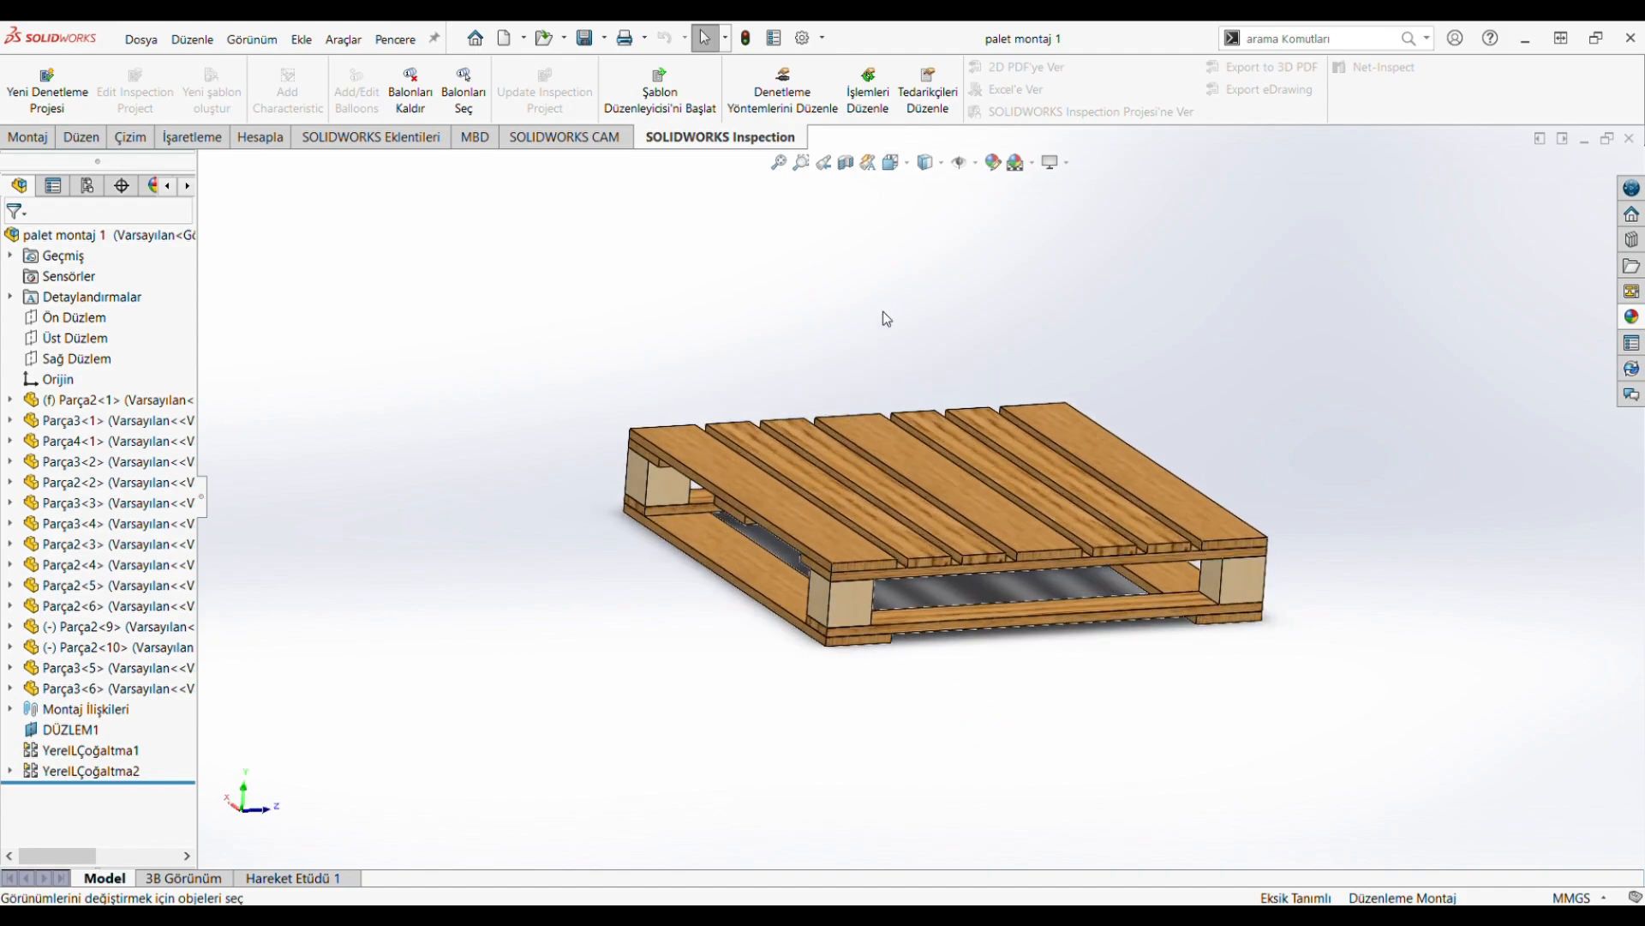
left_click(896, 162)
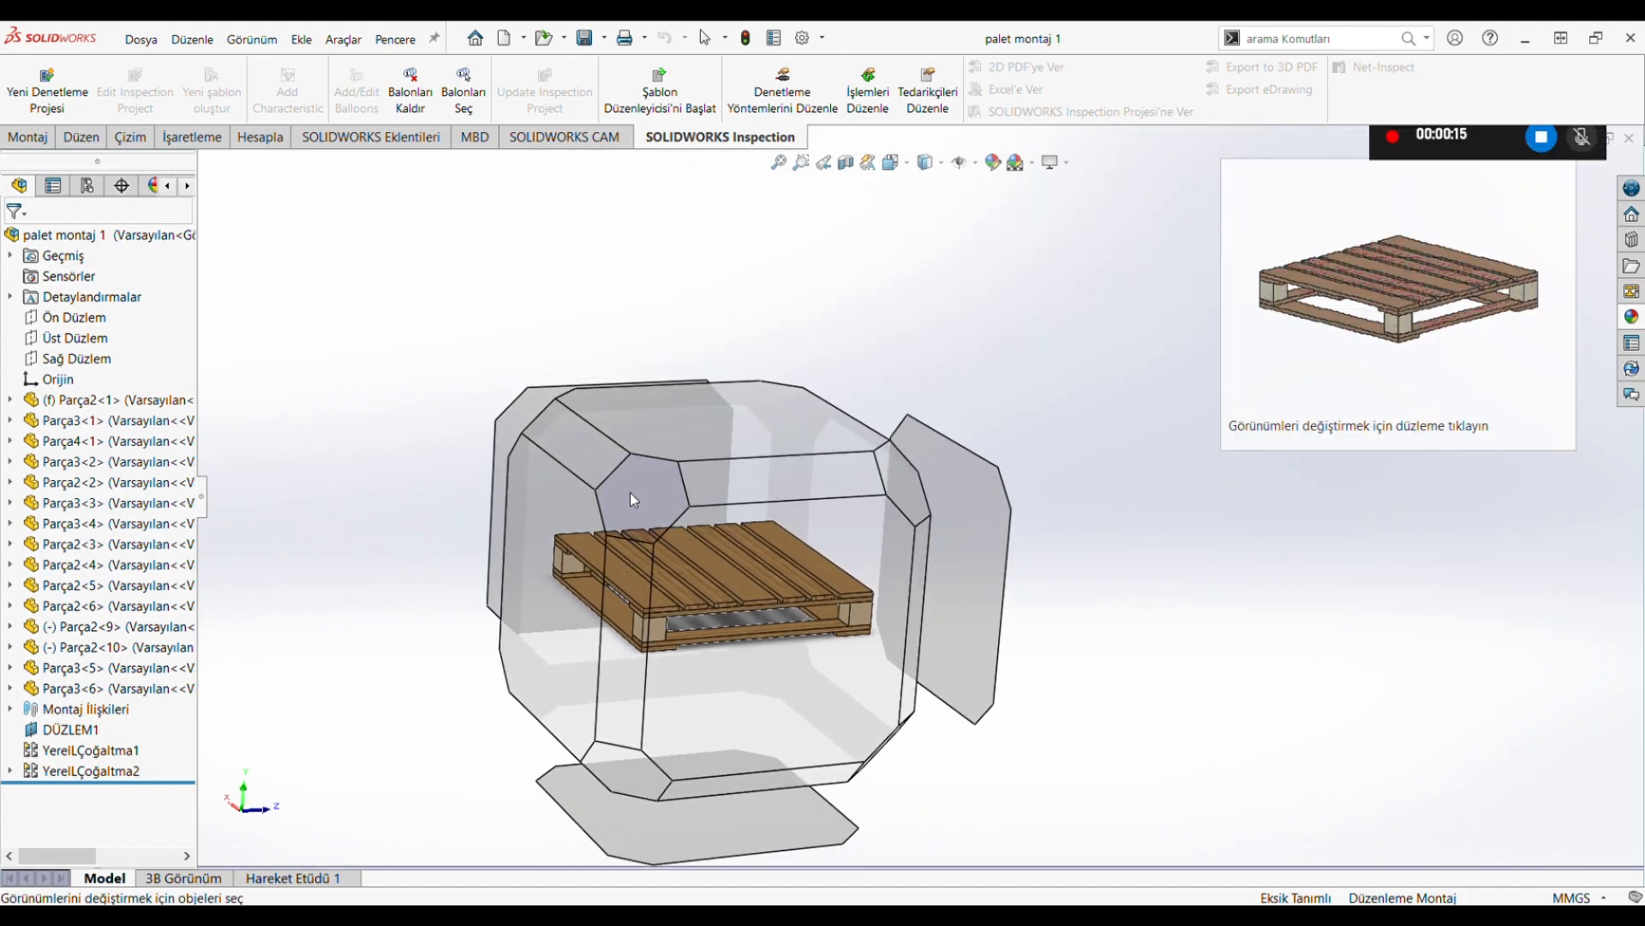
left_click(630, 492)
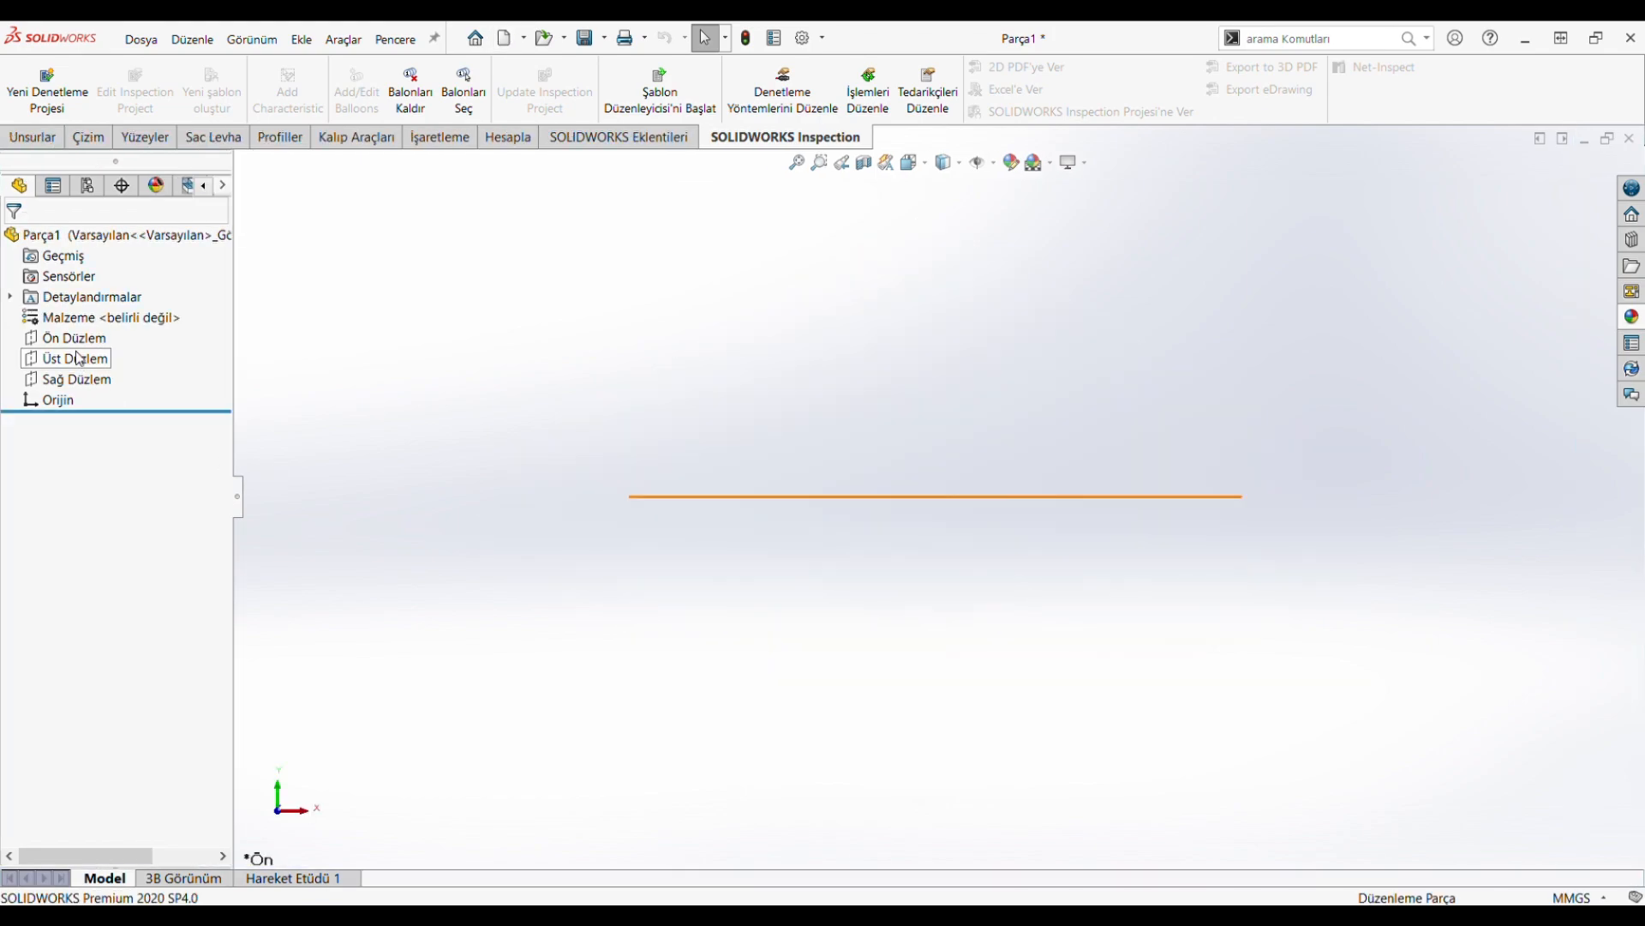
Step: Sketch a corner rectangle about 106 by 29 mm on the top plane (Üst Düzlem), starting at the origin
left_click(72, 358)
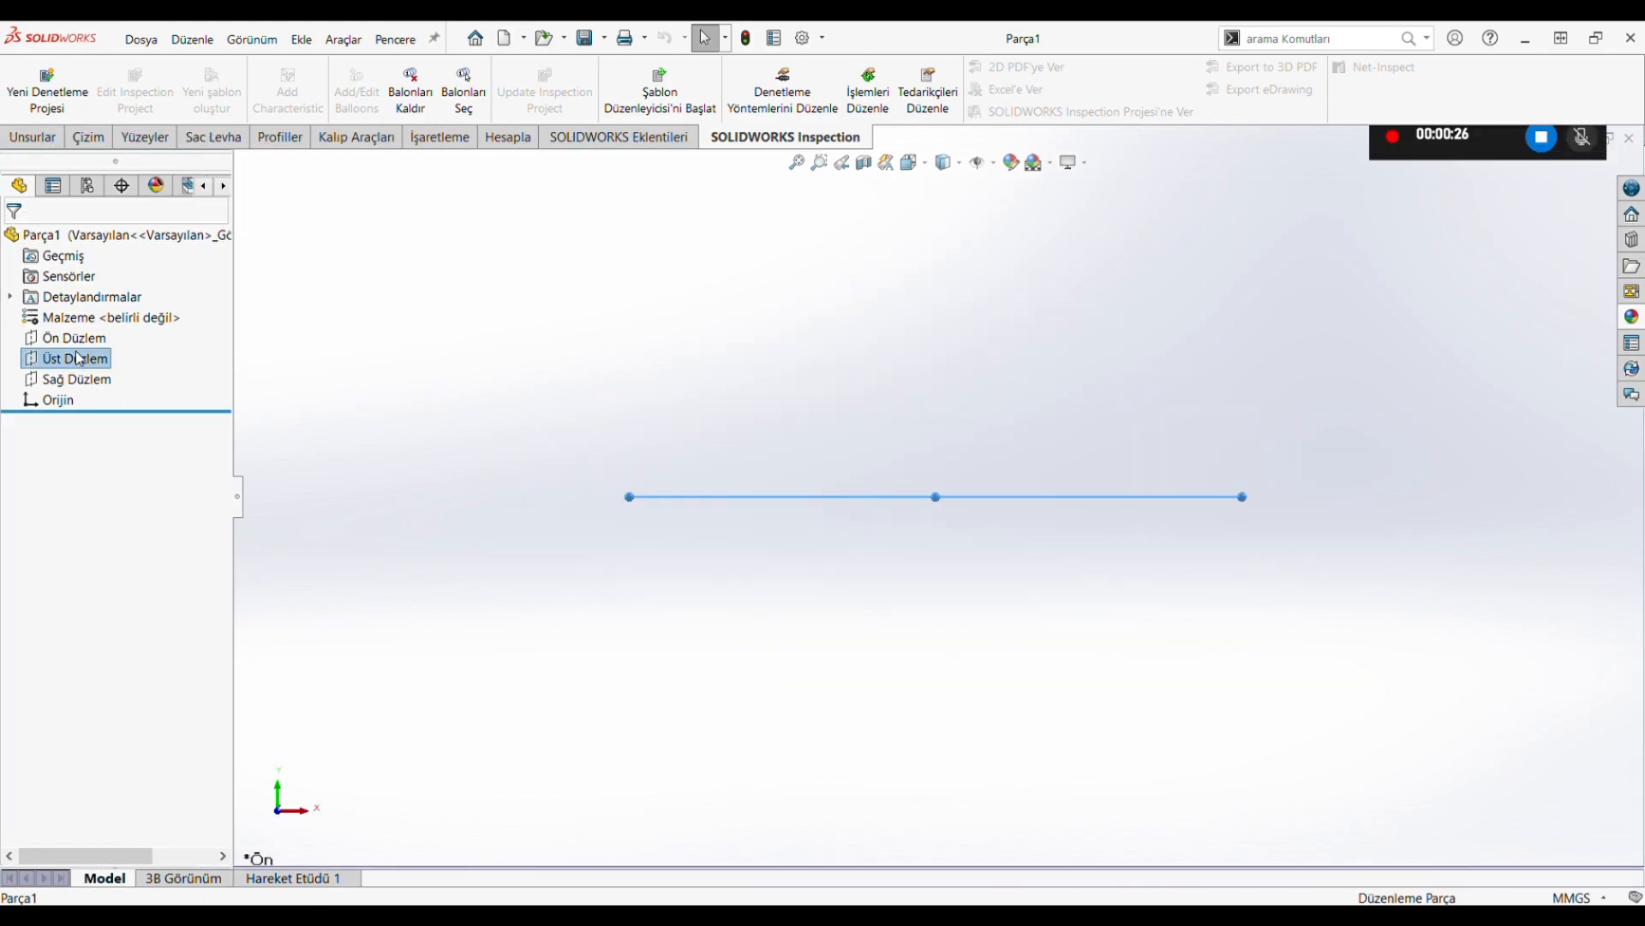
left_click(88, 137)
left_click(23, 77)
left_click(169, 88)
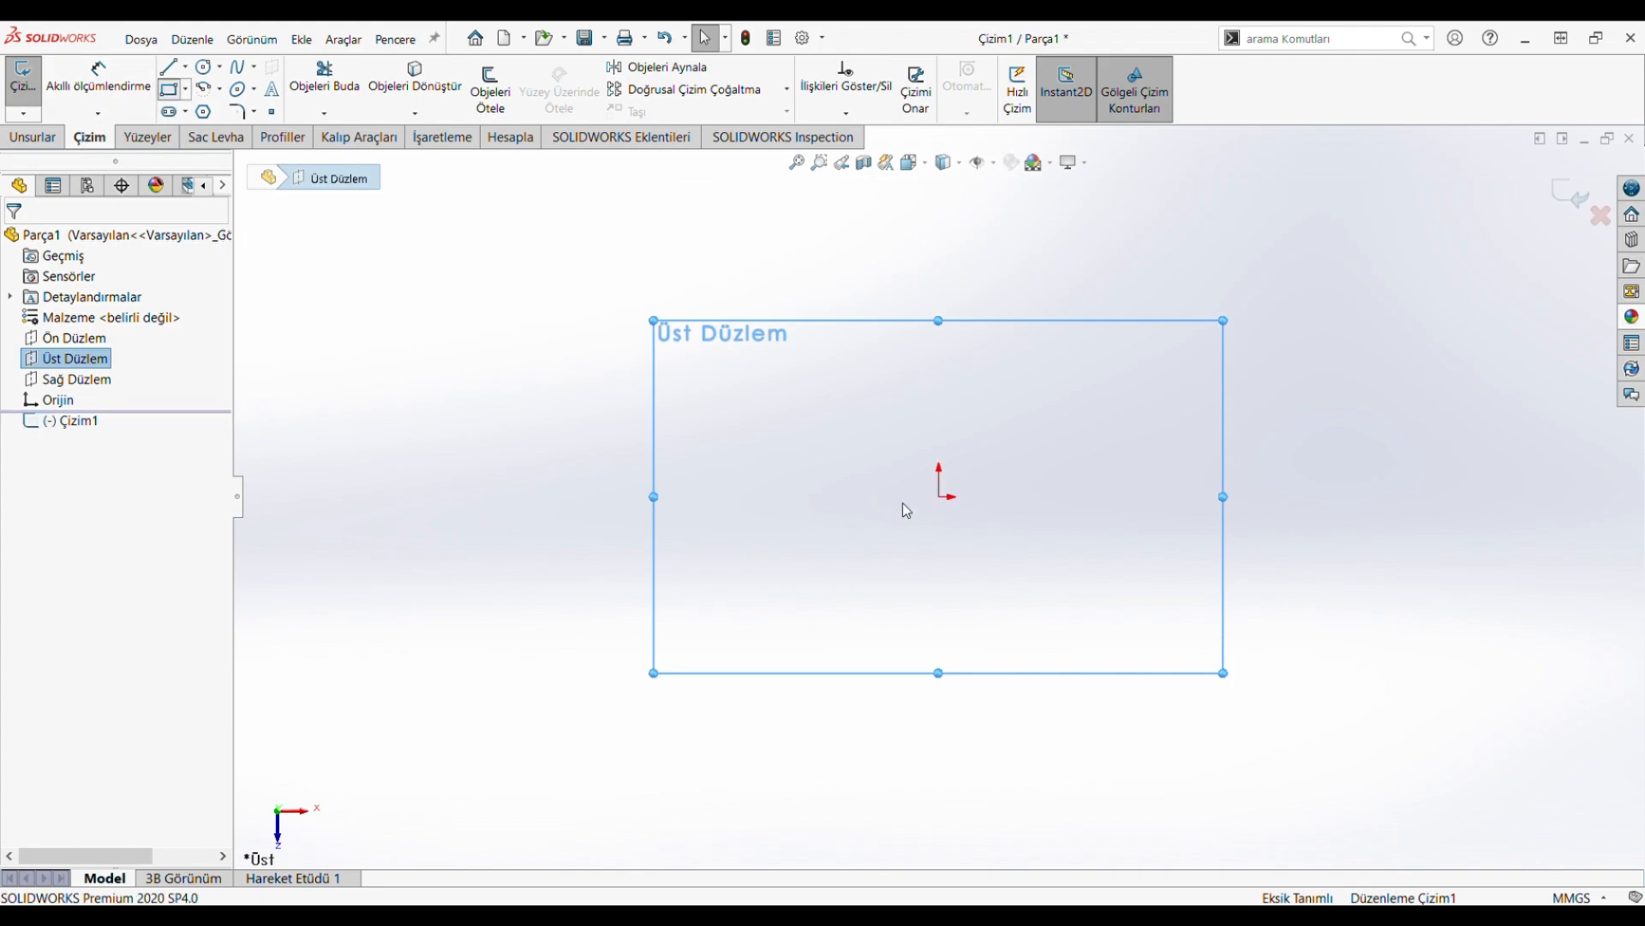
left_click(940, 498)
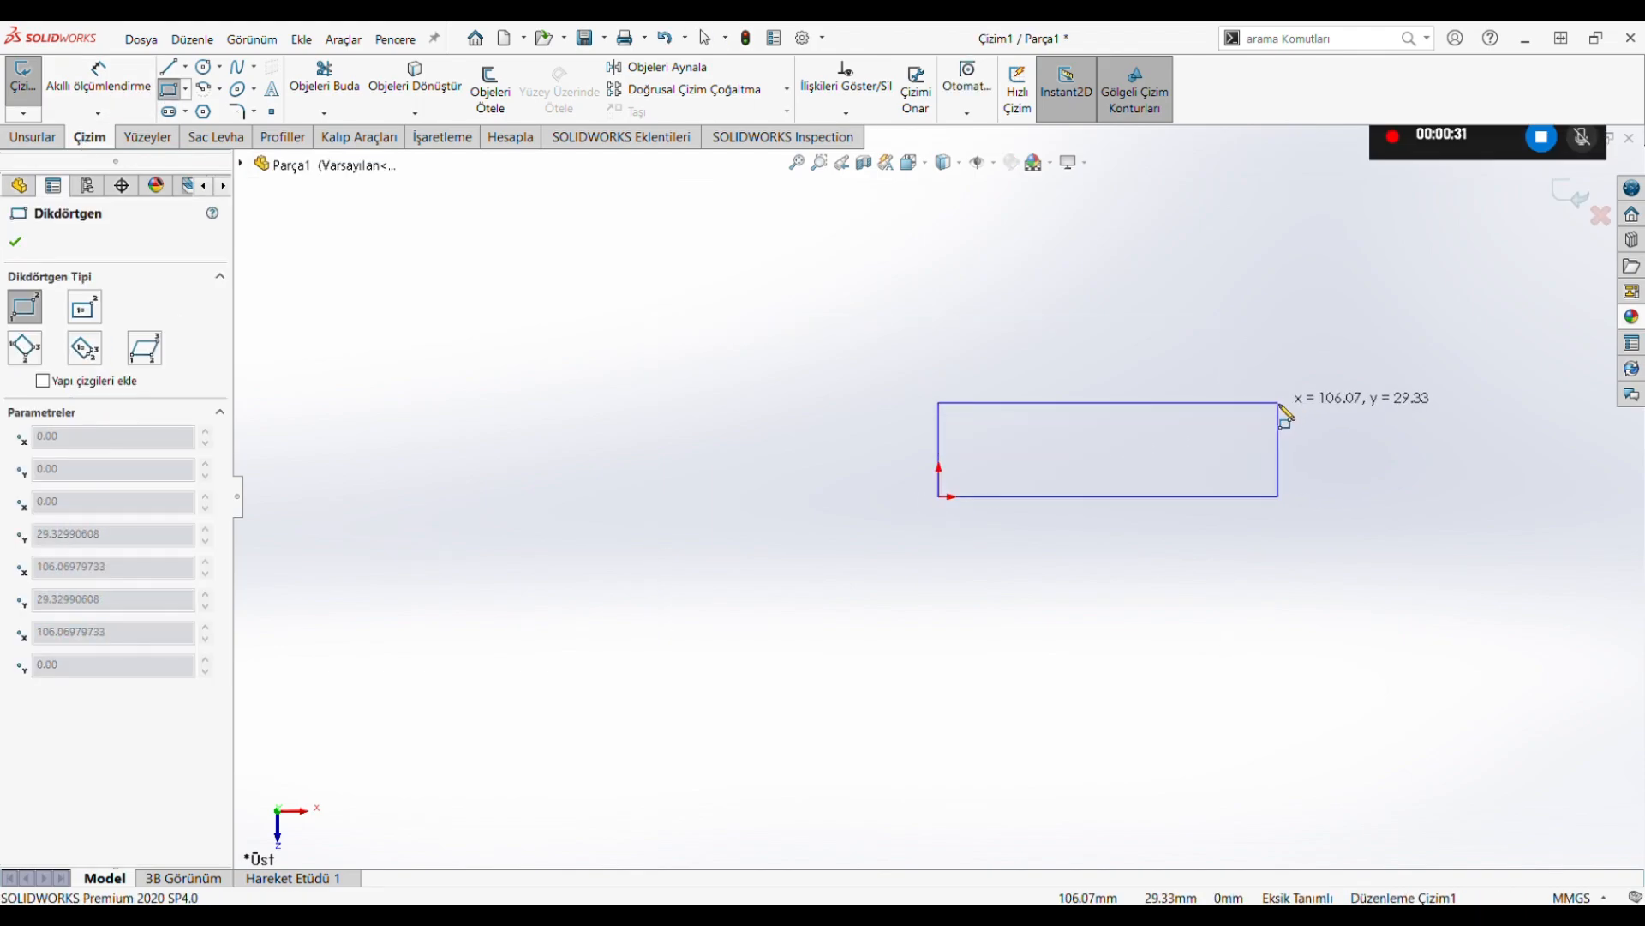
left_click(1278, 402)
Step: Dimension the rectangle to 1000 mm long and 150 mm wide
key("d")
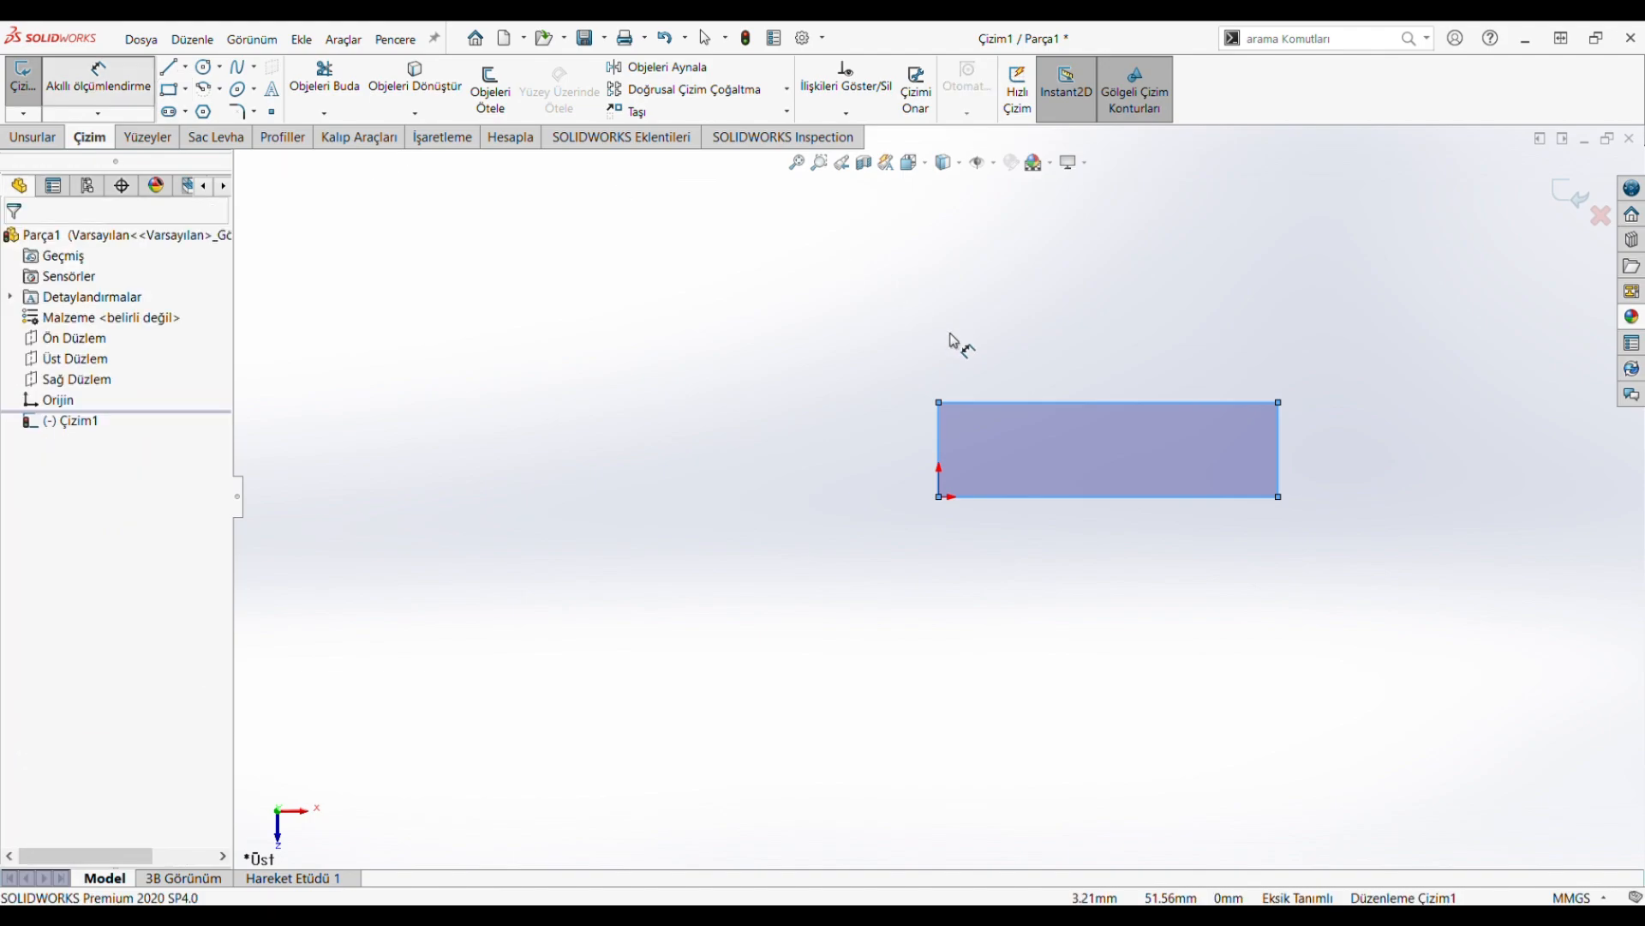
left_click(1015, 402)
left_click(1071, 373)
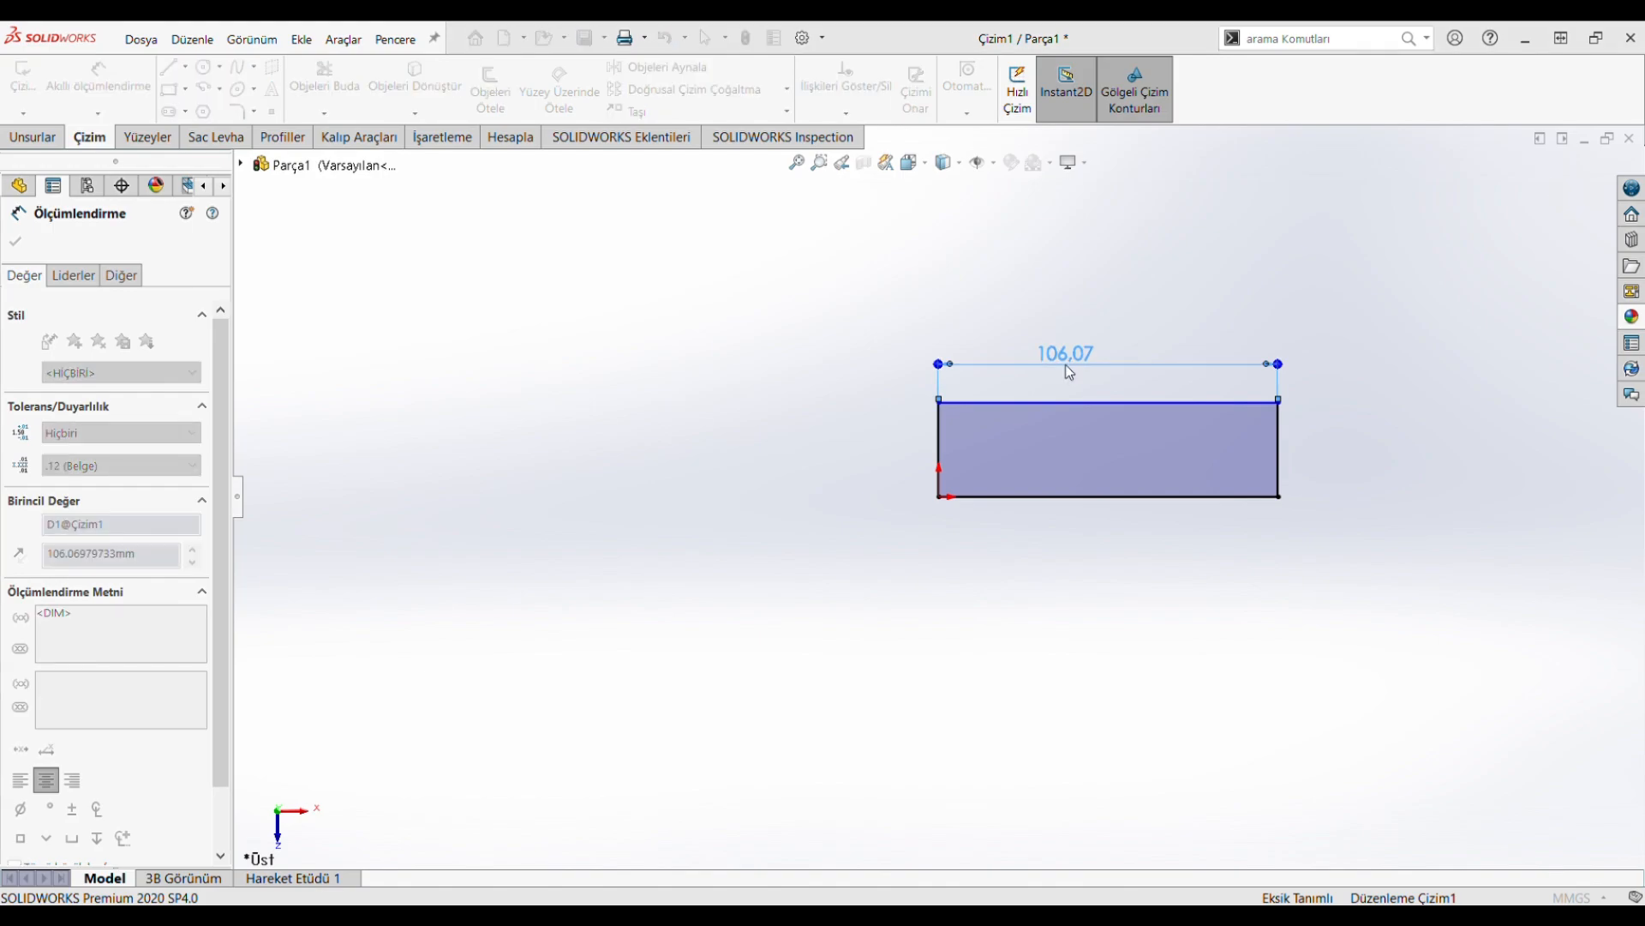
key("Return")
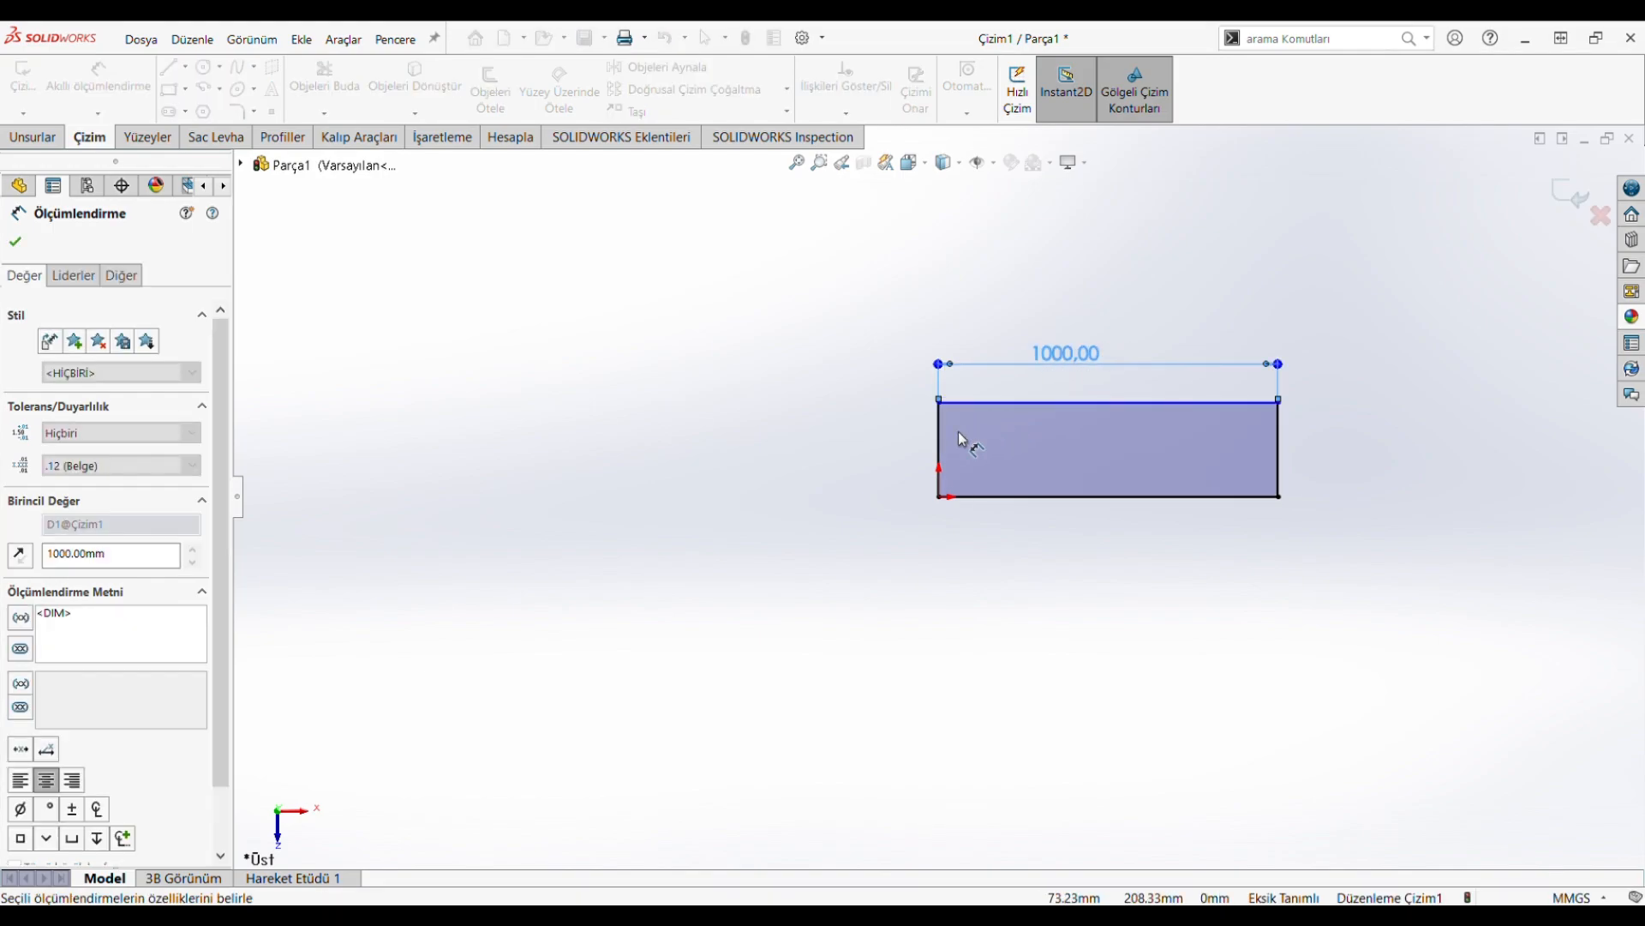
left_click(945, 449)
left_click(905, 459)
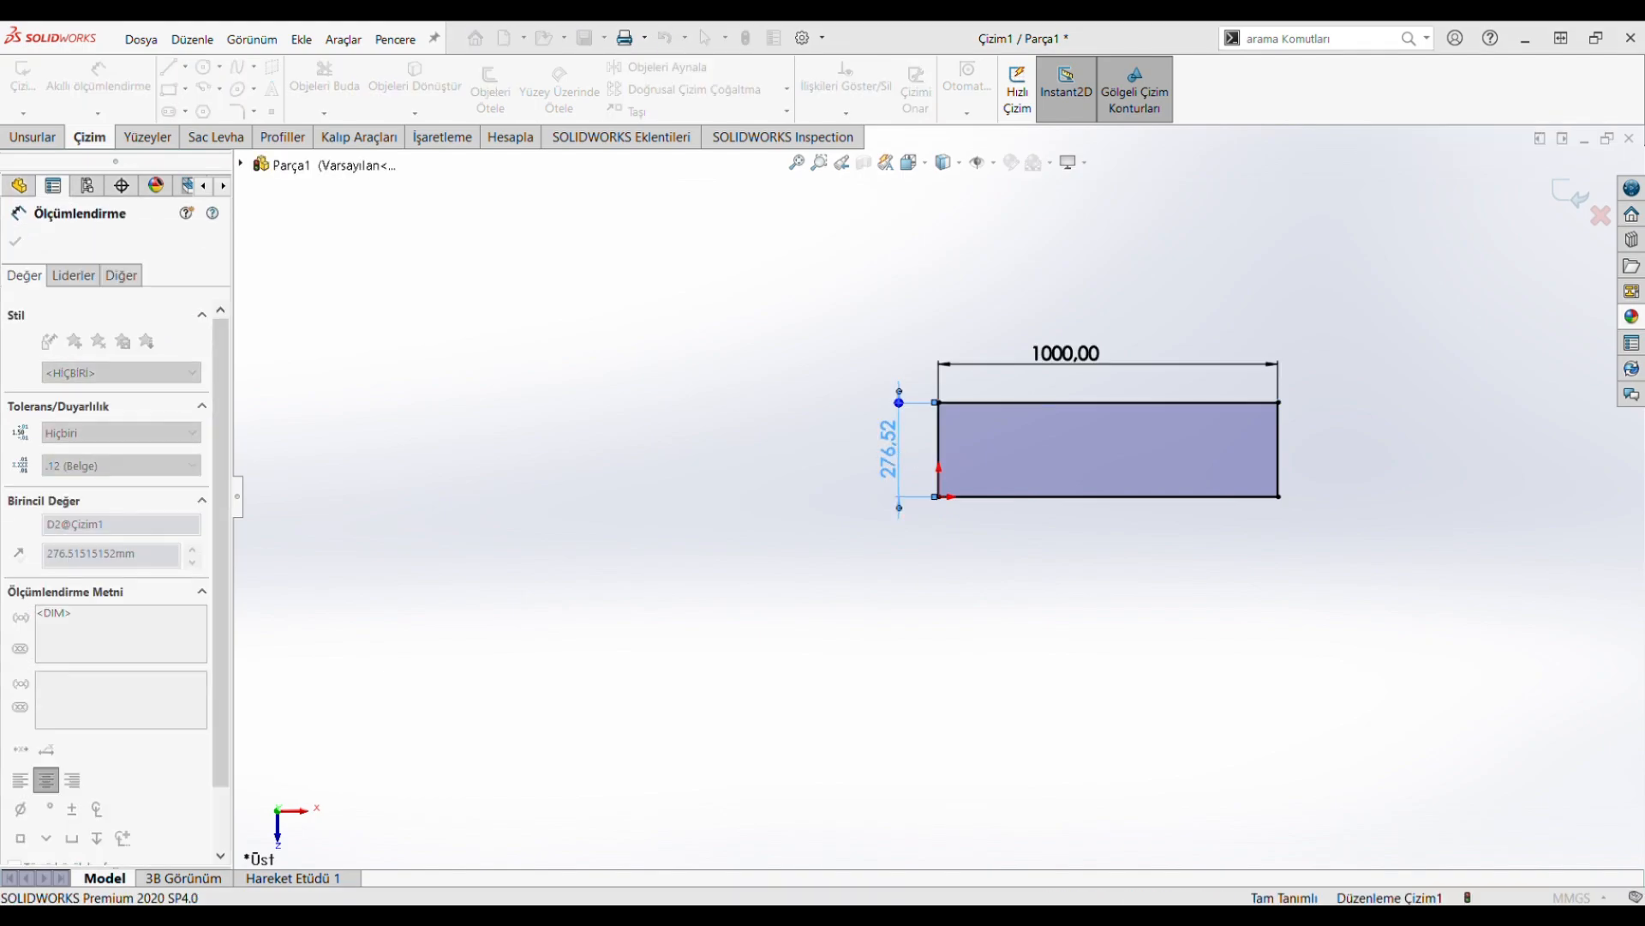
type("150")
key("Return")
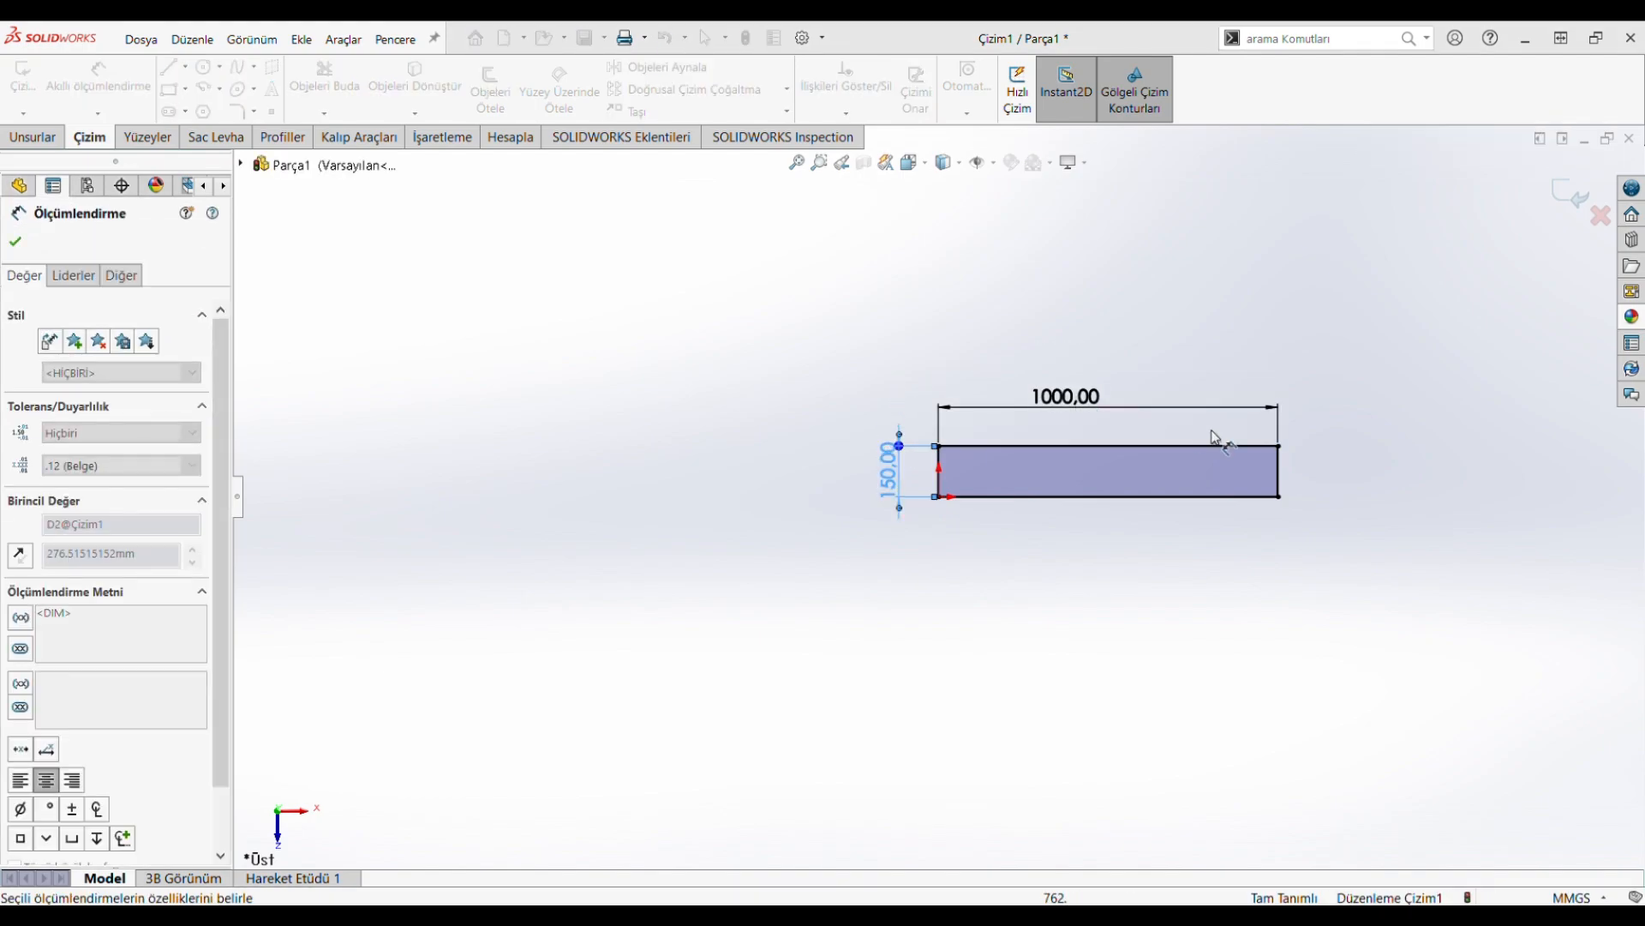
Step: Extrude the rectangle 20 mm into a solid board
left_click(33, 137)
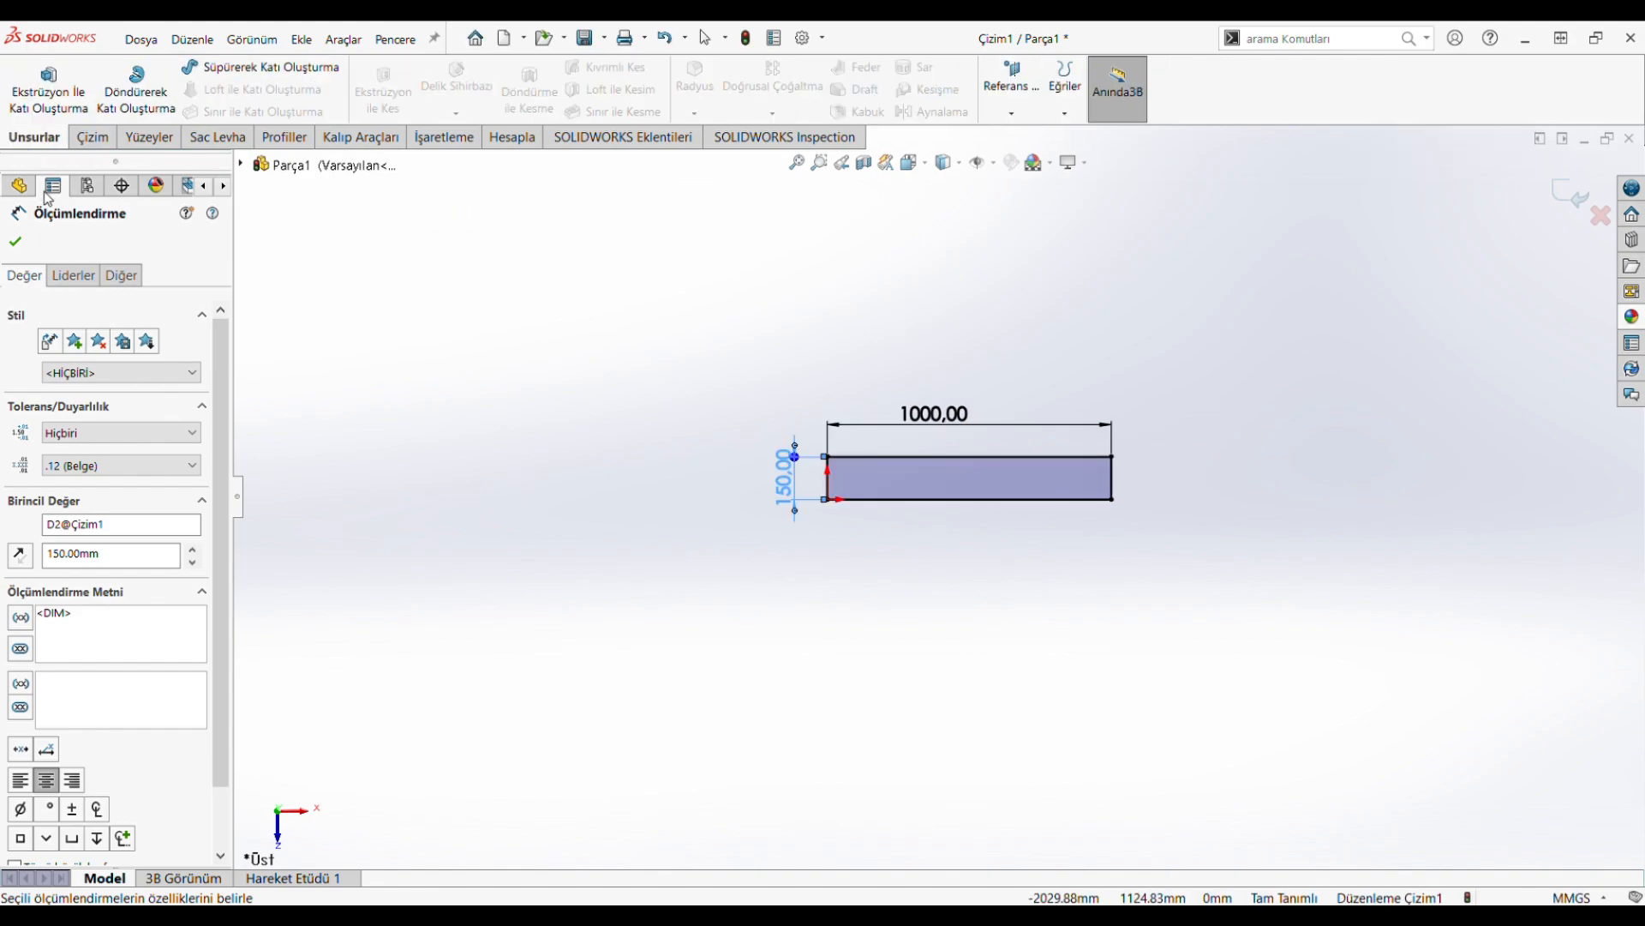
left_click(16, 244)
left_click(49, 86)
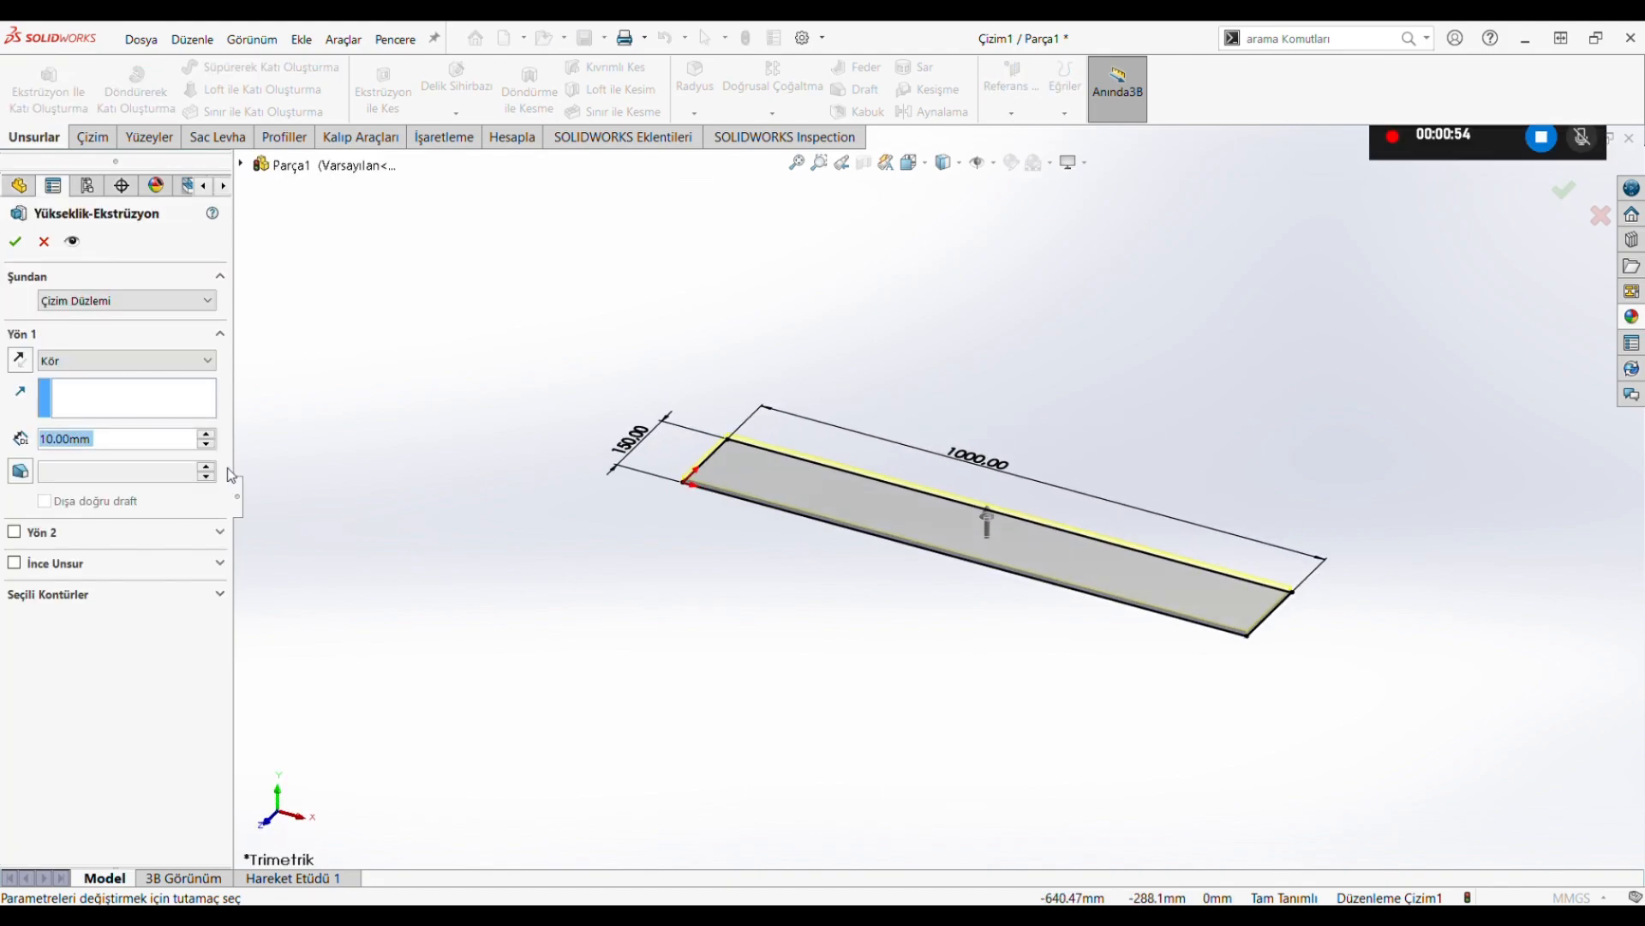
type("1")
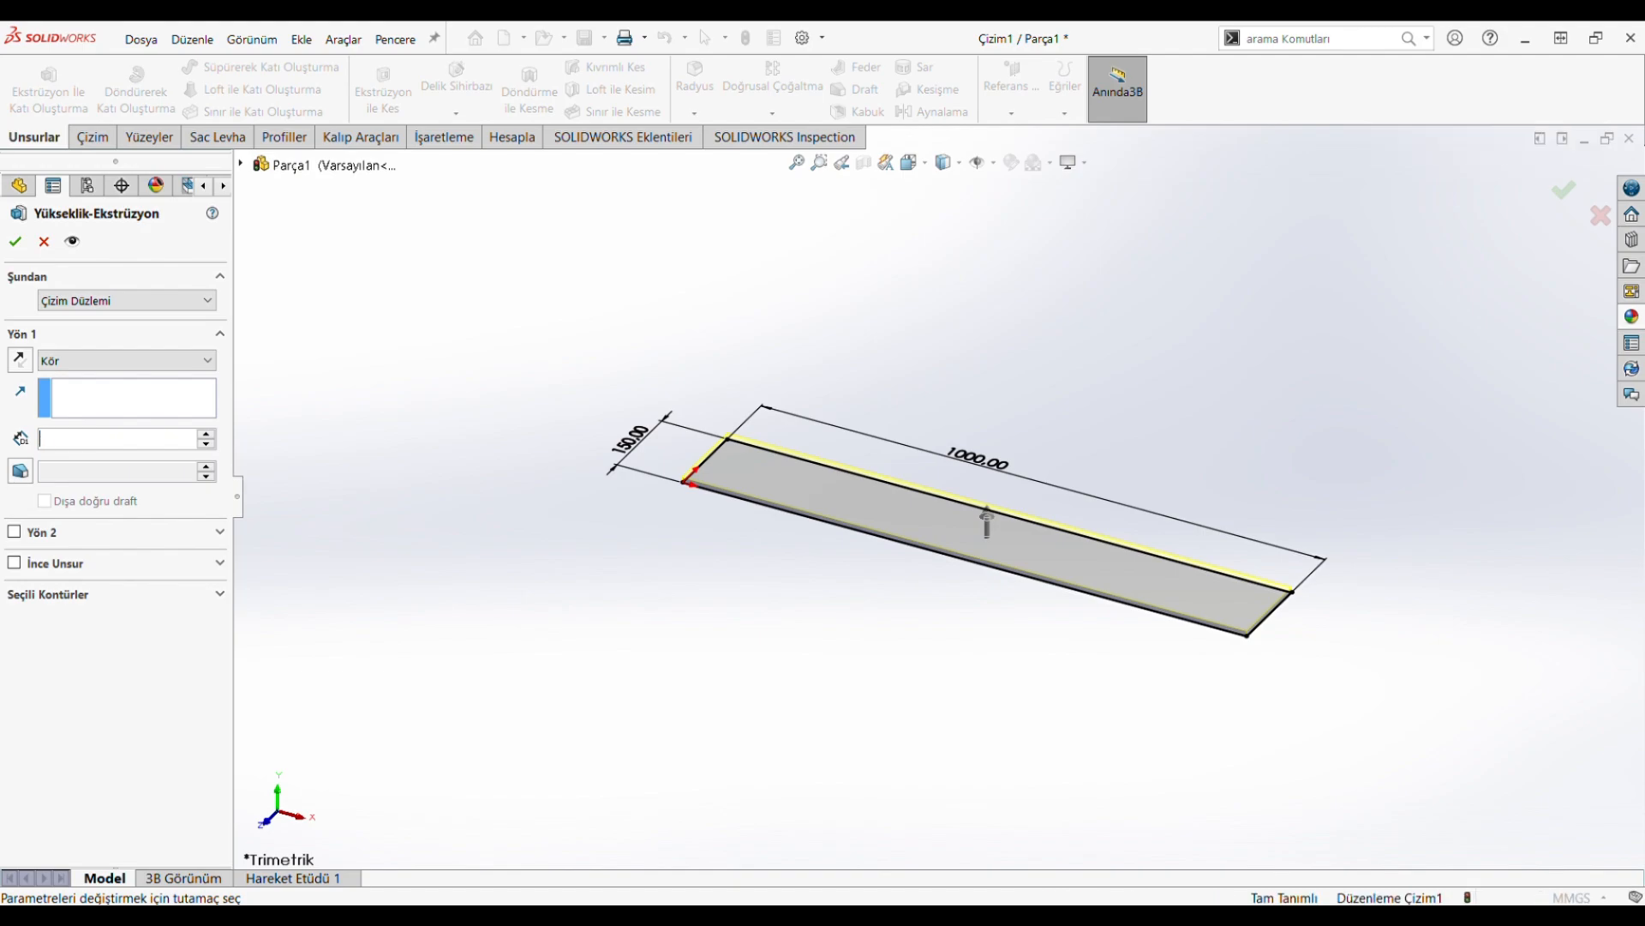
key("Return")
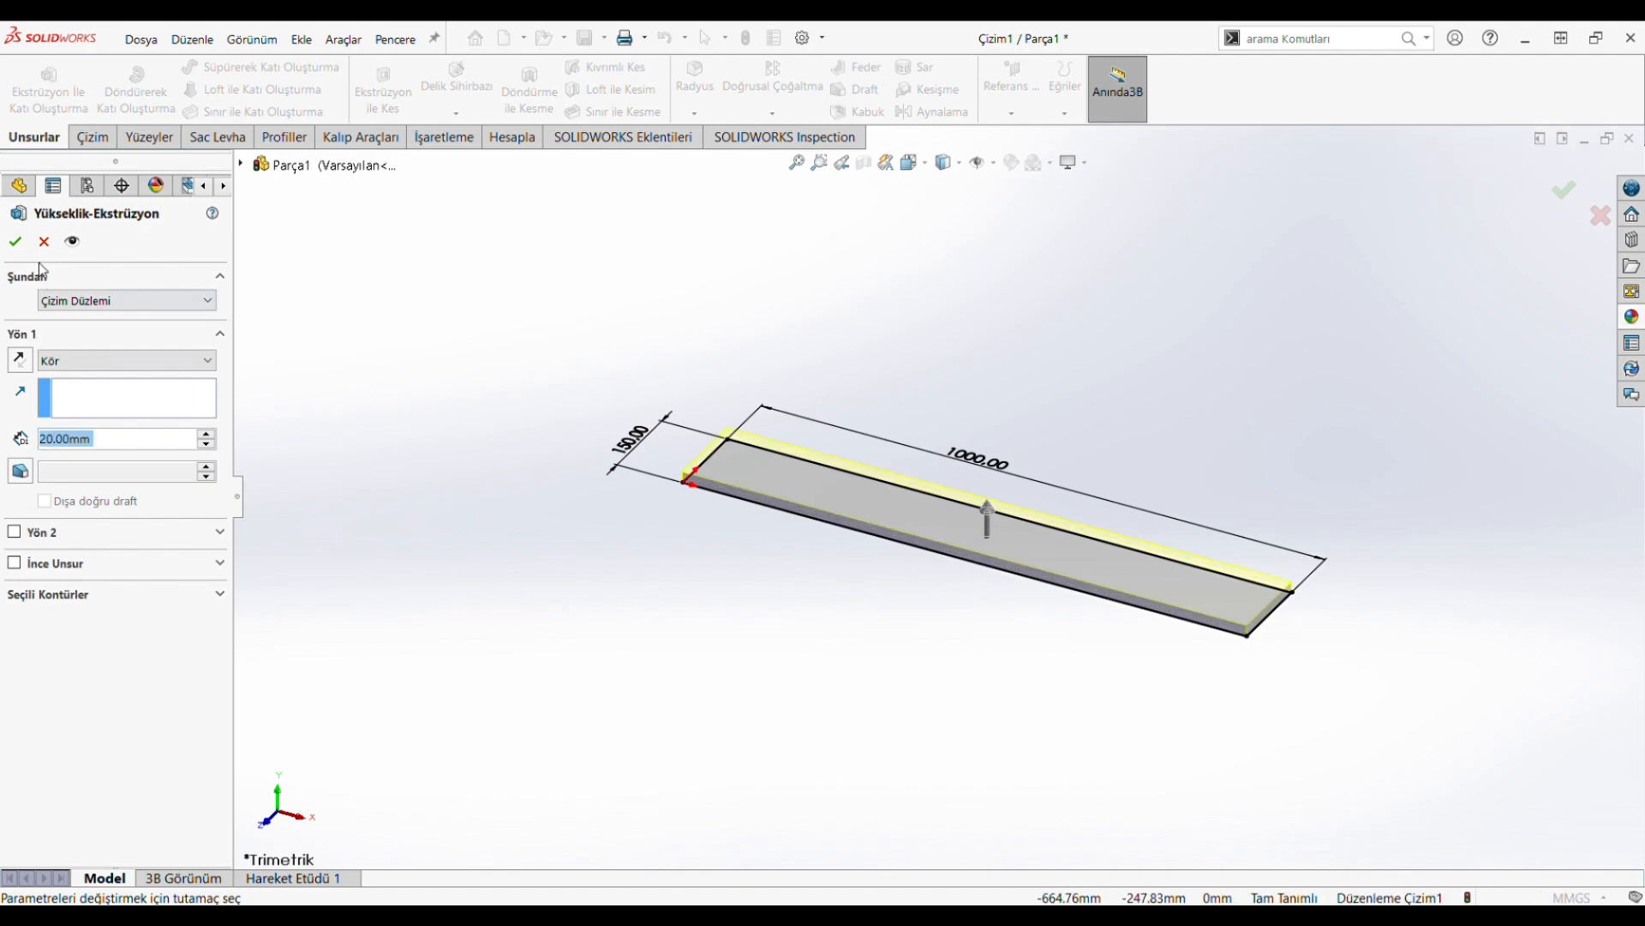
left_click(14, 241)
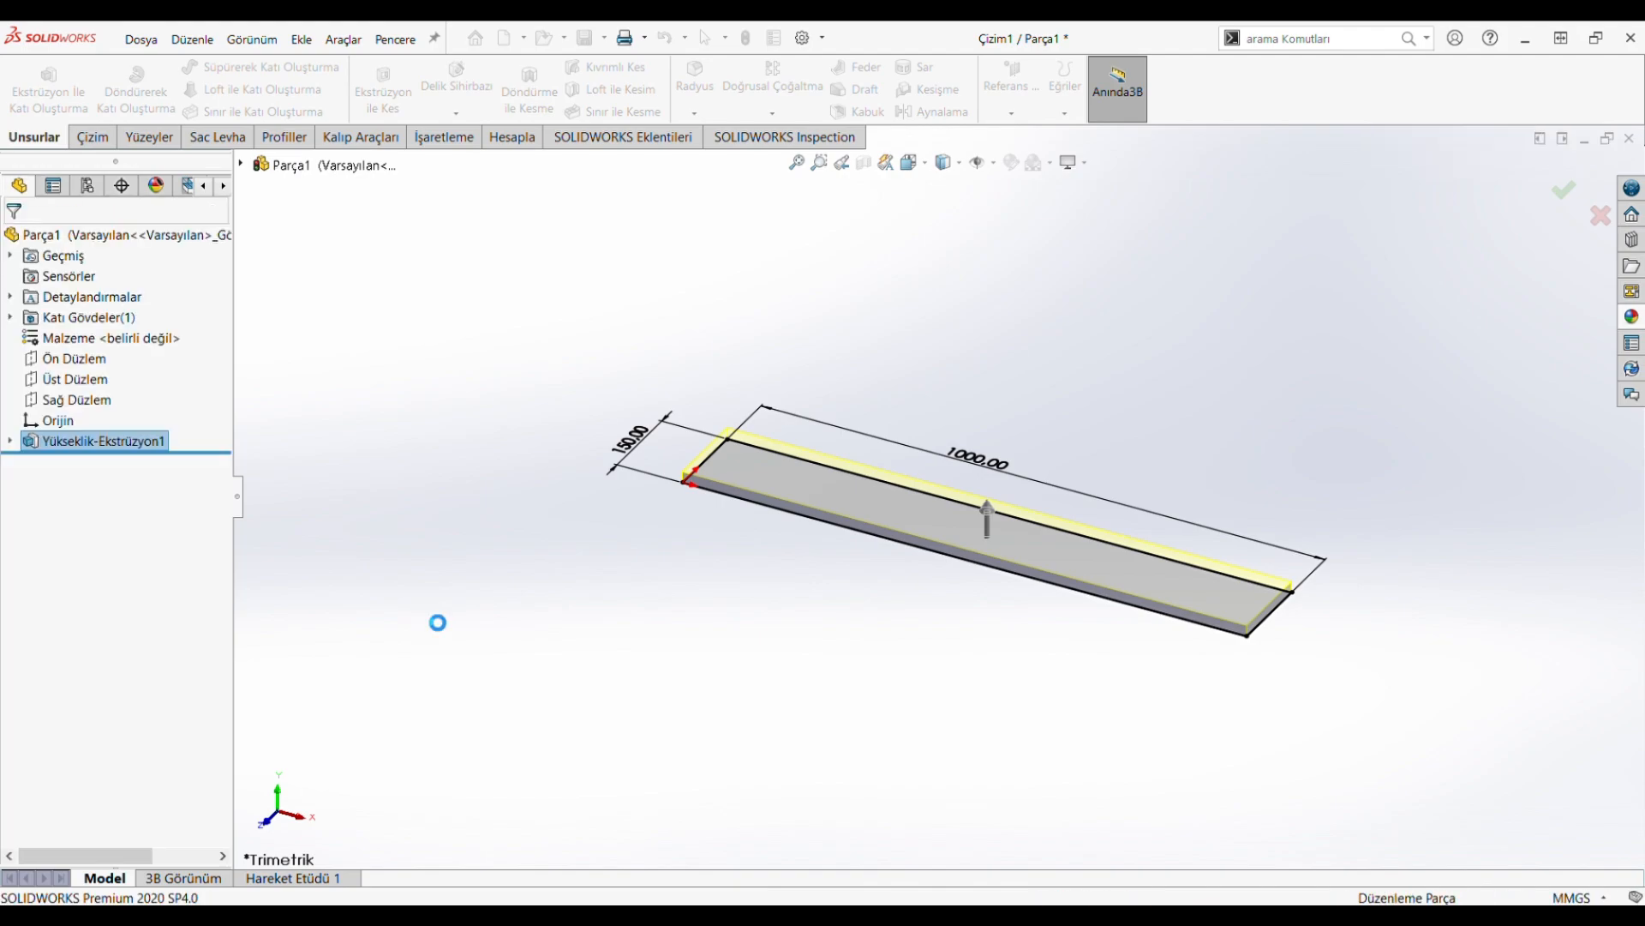
left_click(454, 607)
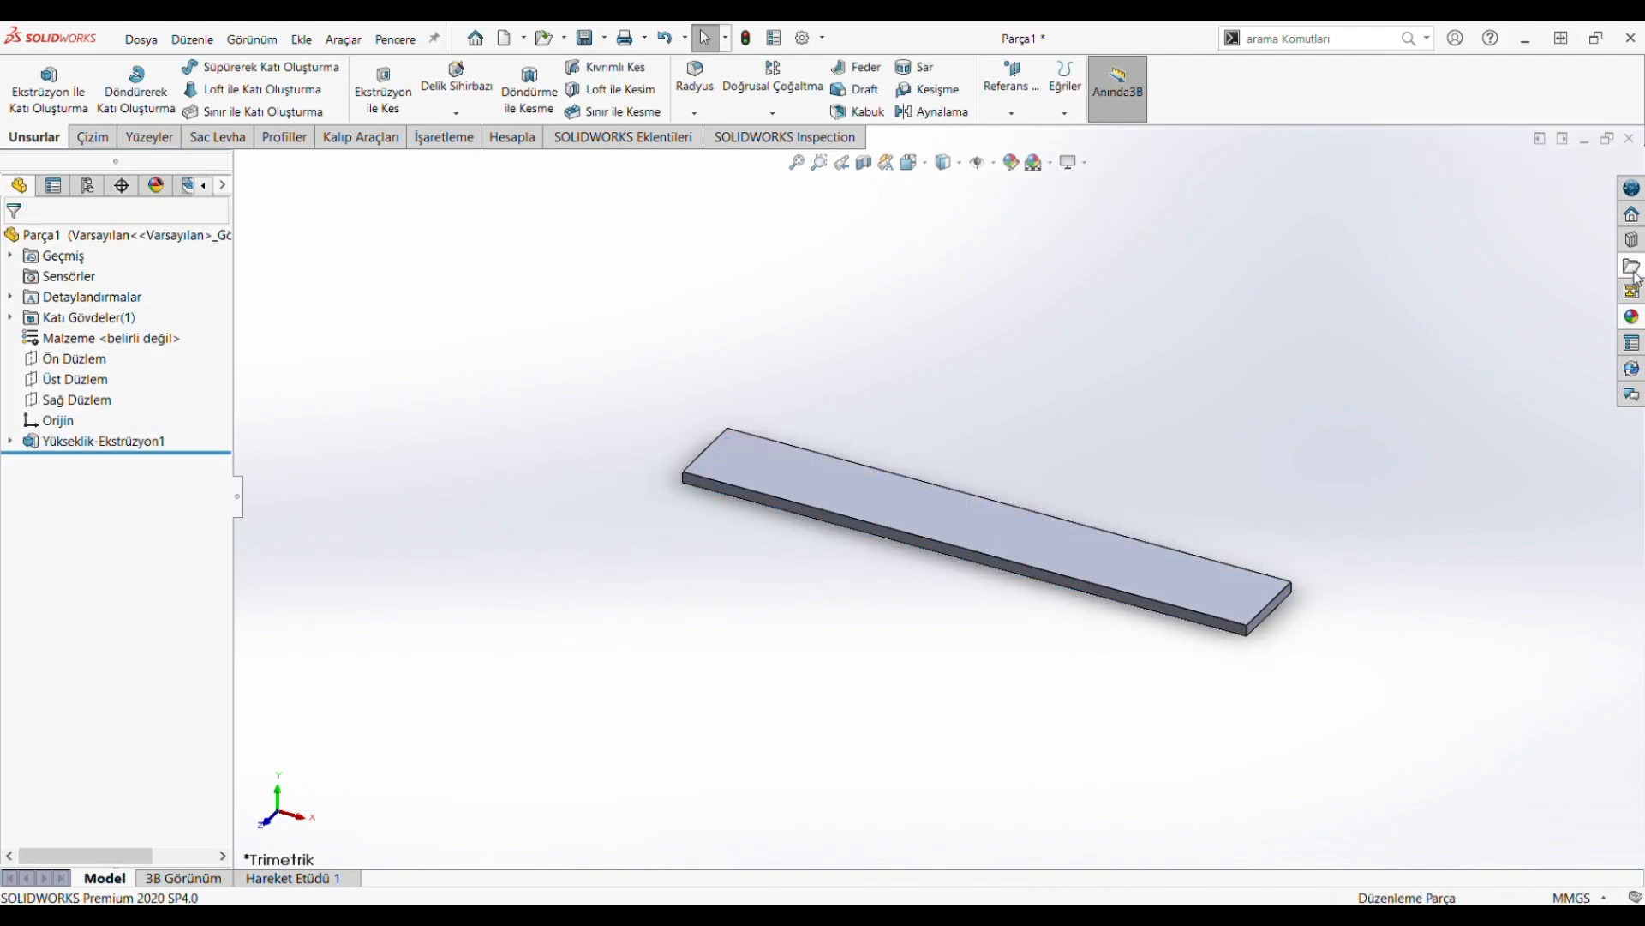
left_click(1632, 315)
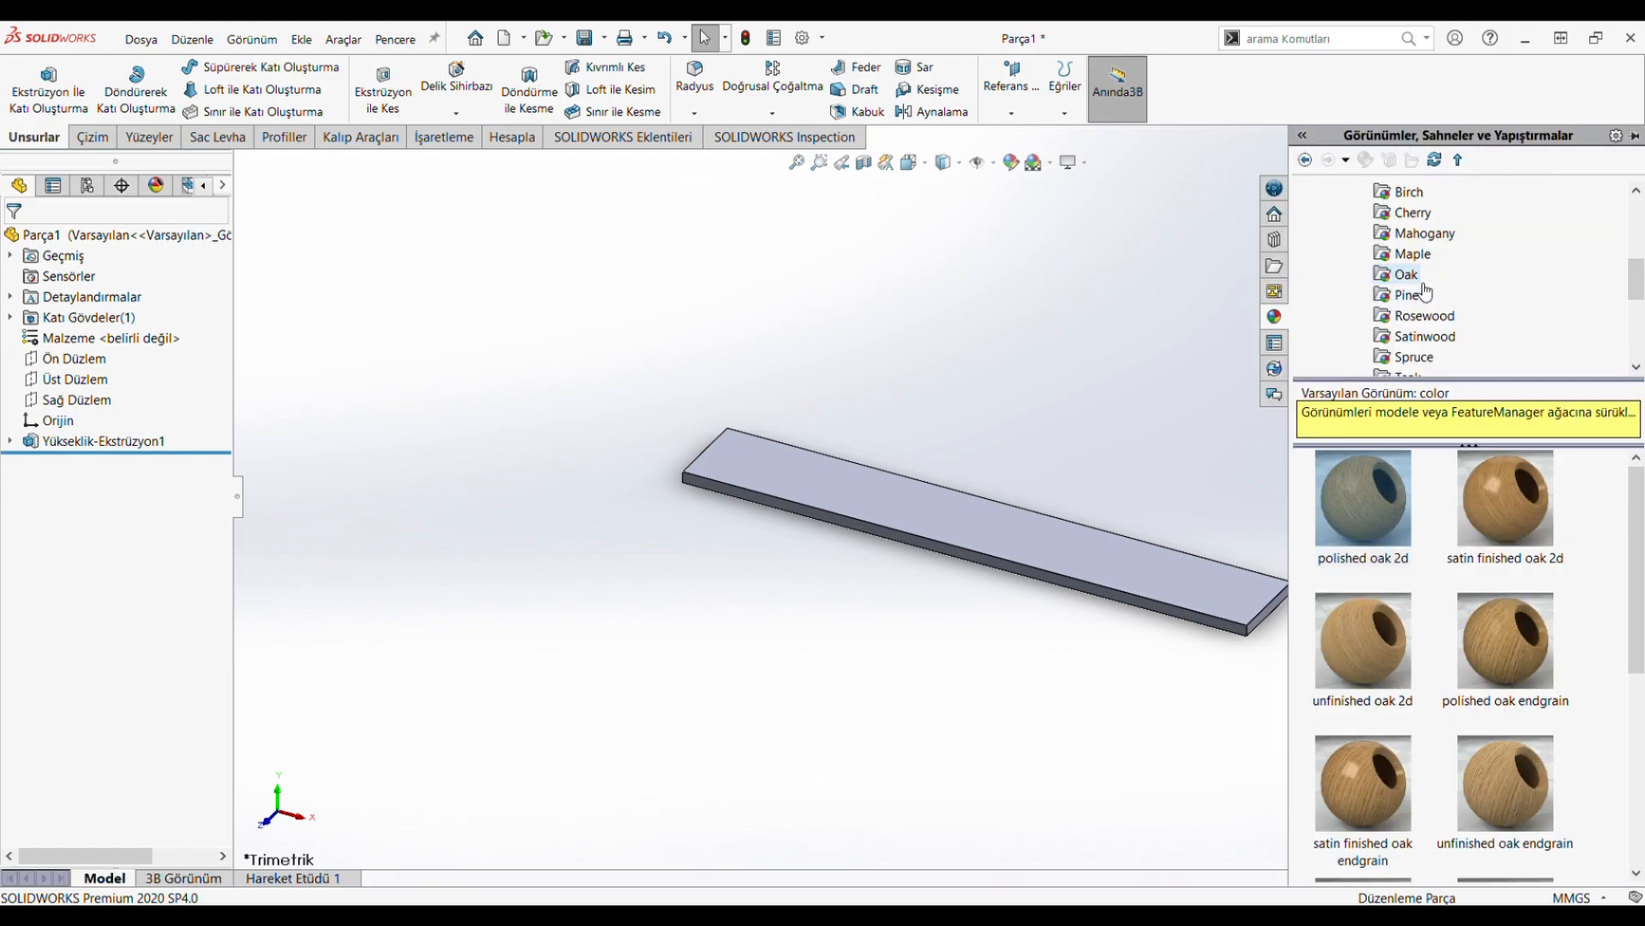
scroll(1426, 293, "up", 3)
left_click(1324, 231)
scroll(1331, 259, "up", 5)
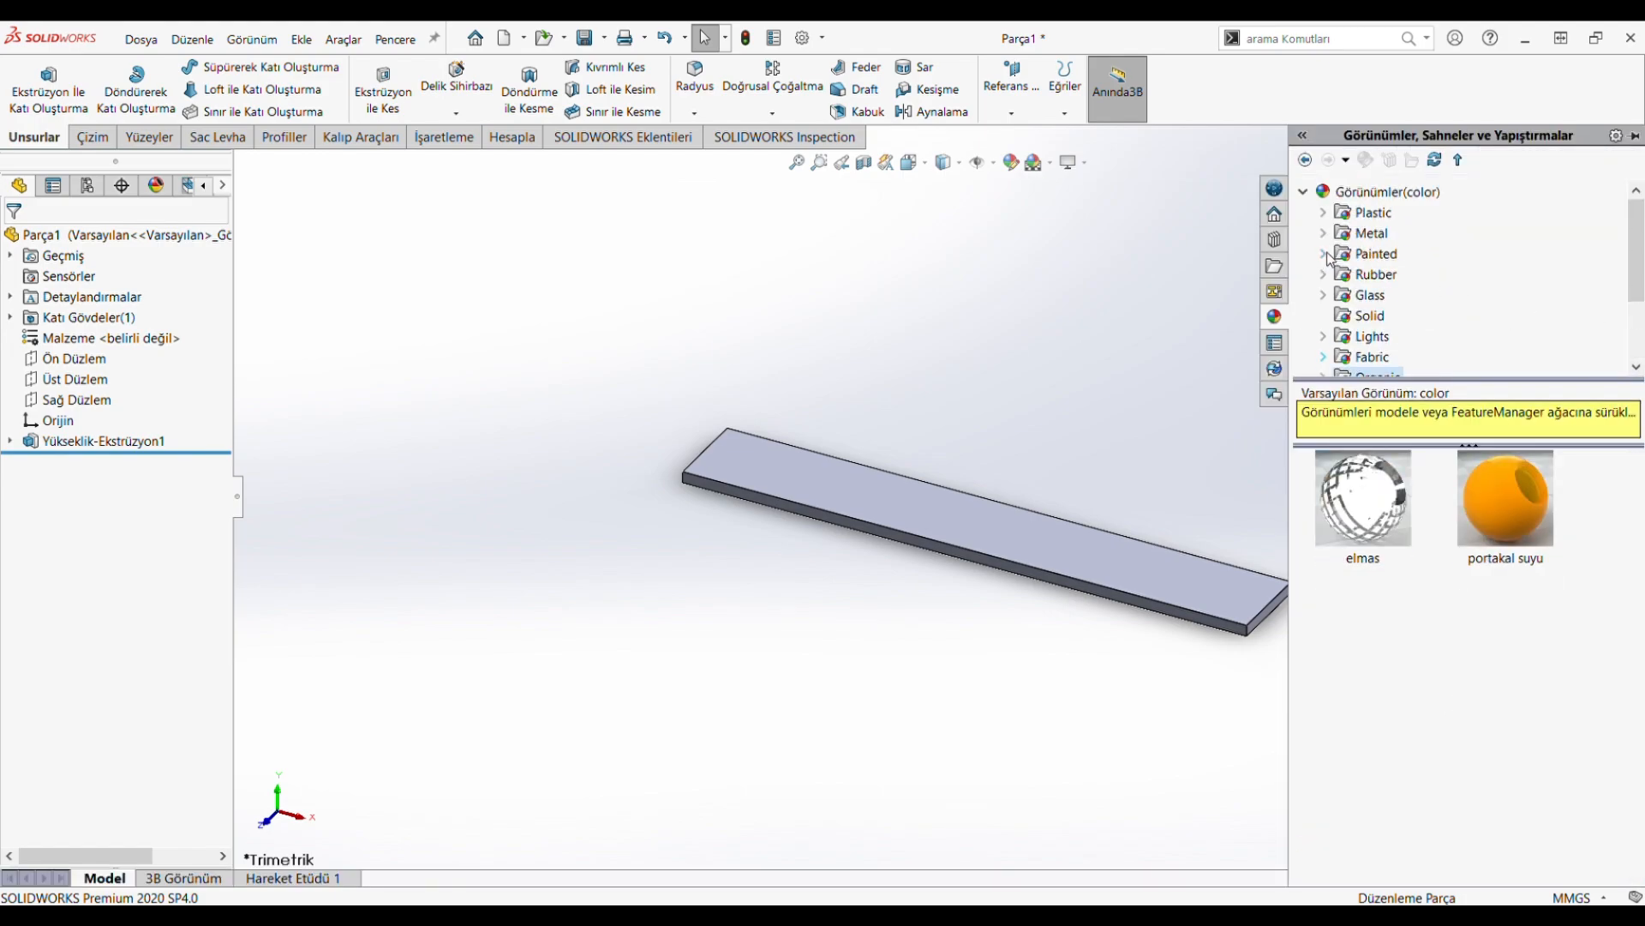
double_click(1380, 191)
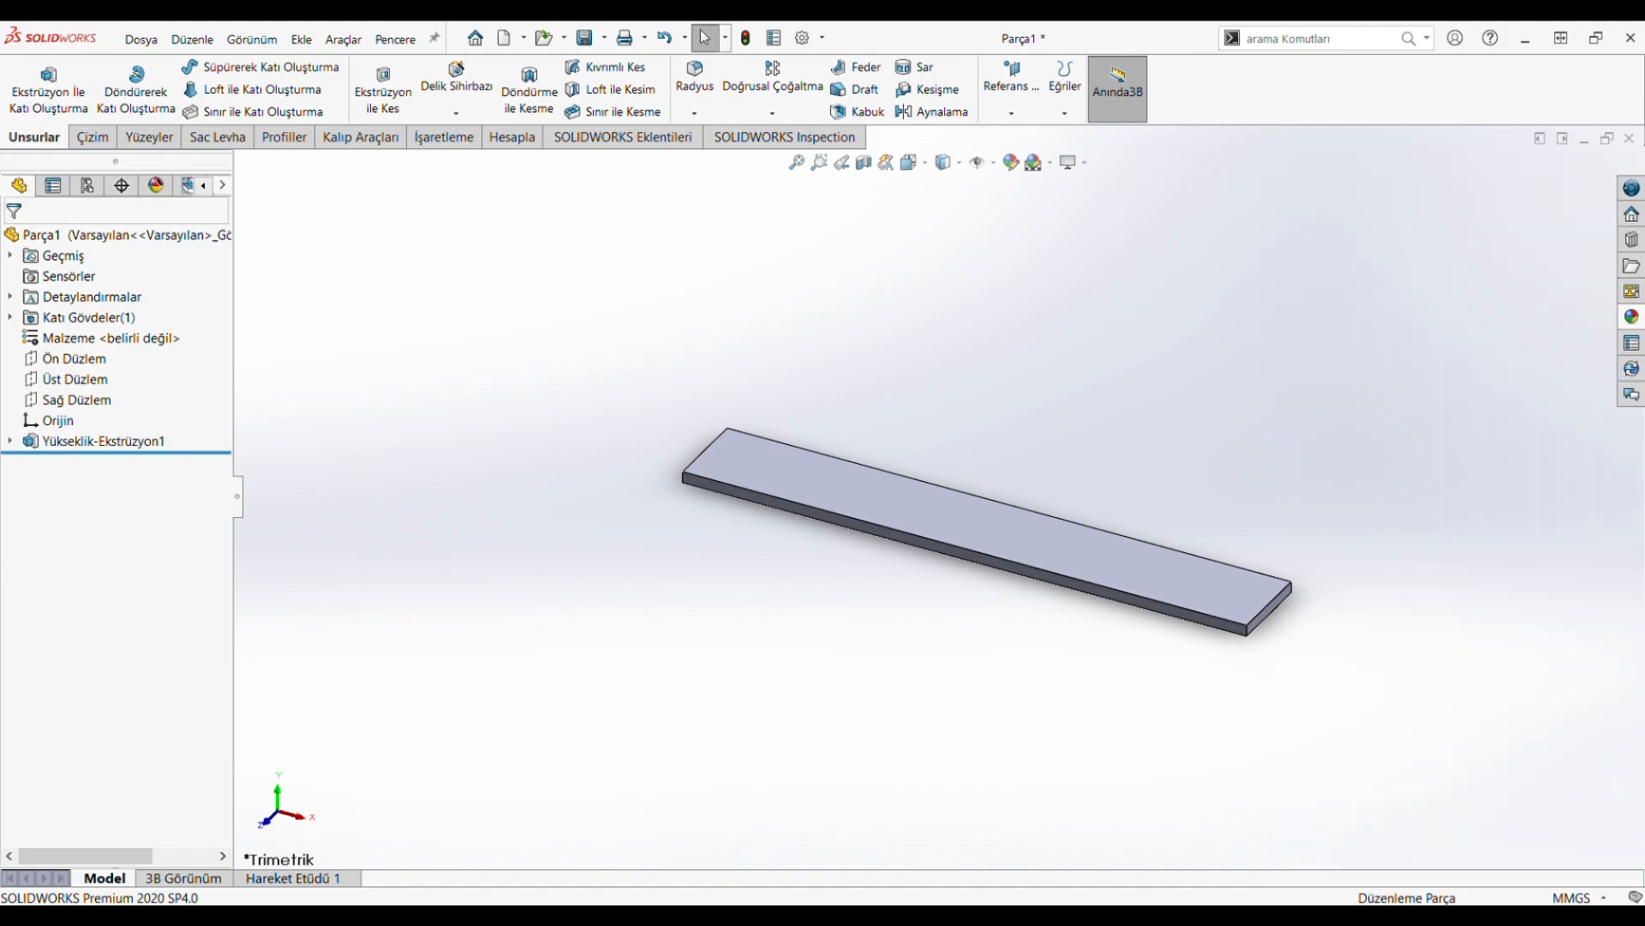
Step: Apply the polished oak 2d appearance from the Organic > Wood > Oak library to the board
left_click(1631, 320)
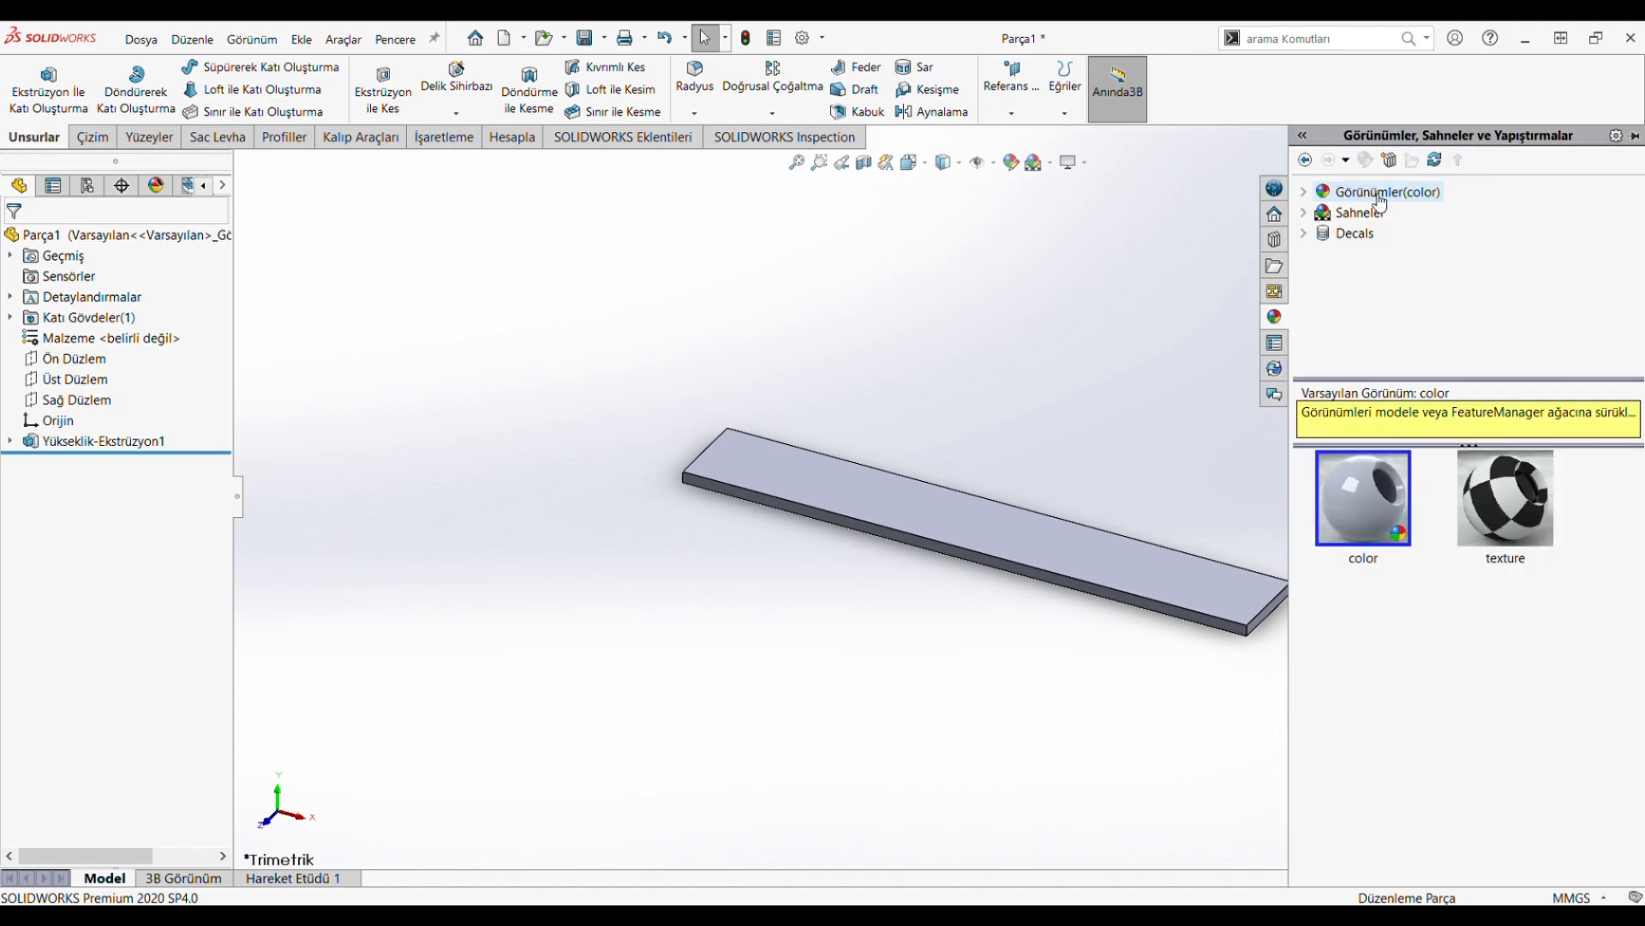
left_click(1303, 192)
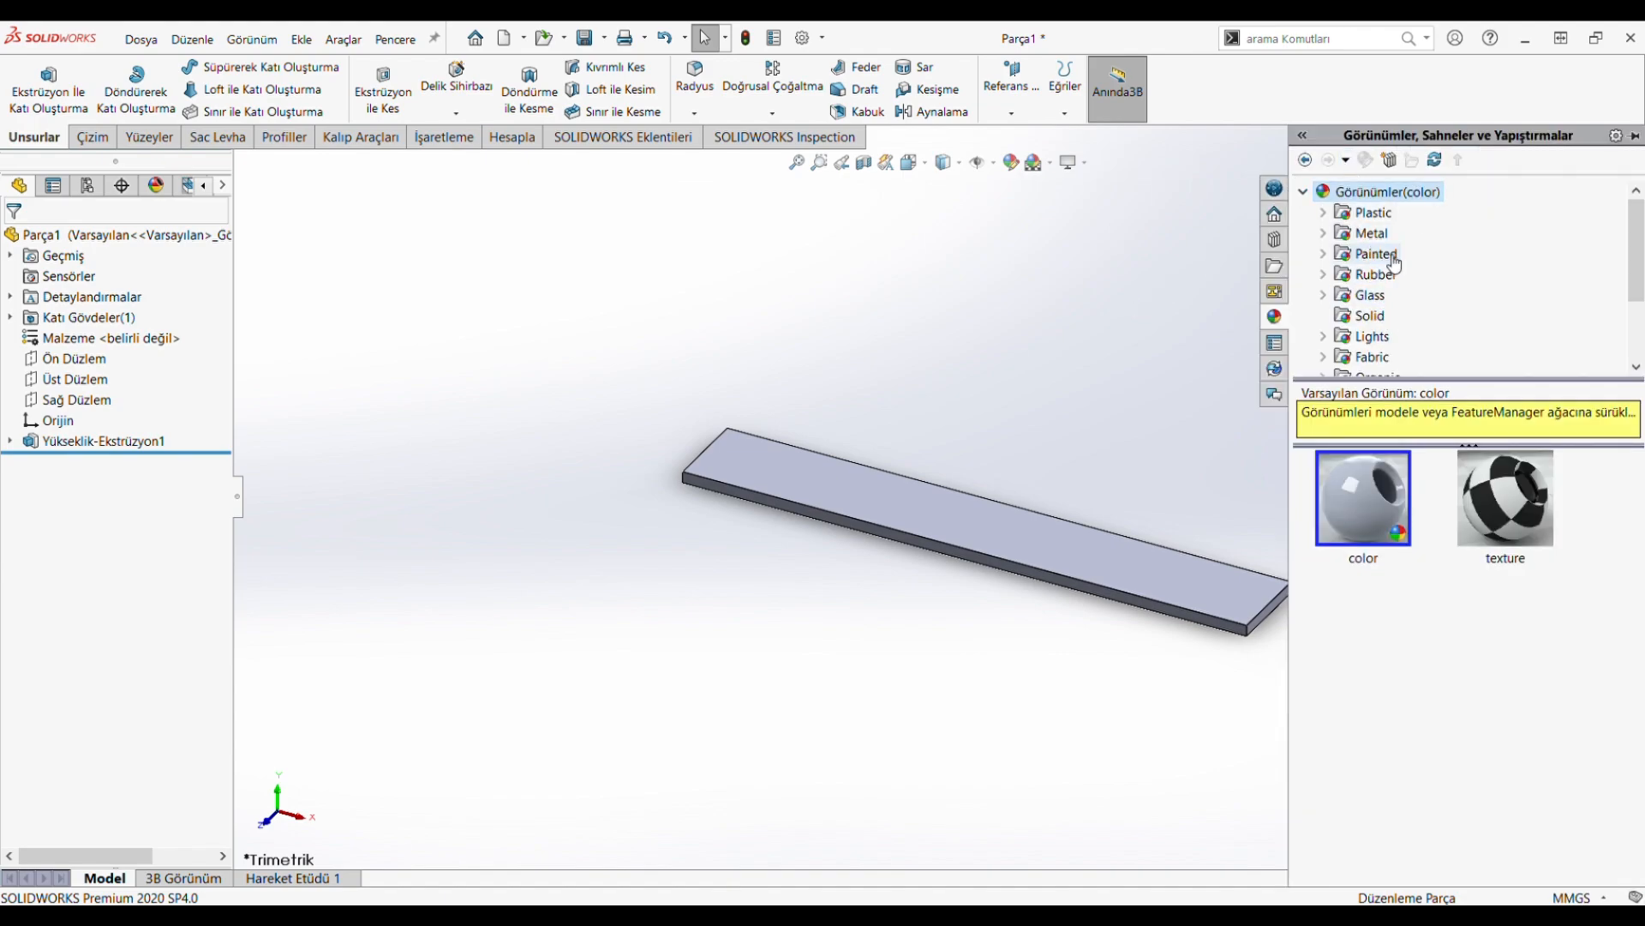
scroll(1397, 263, "down", 1)
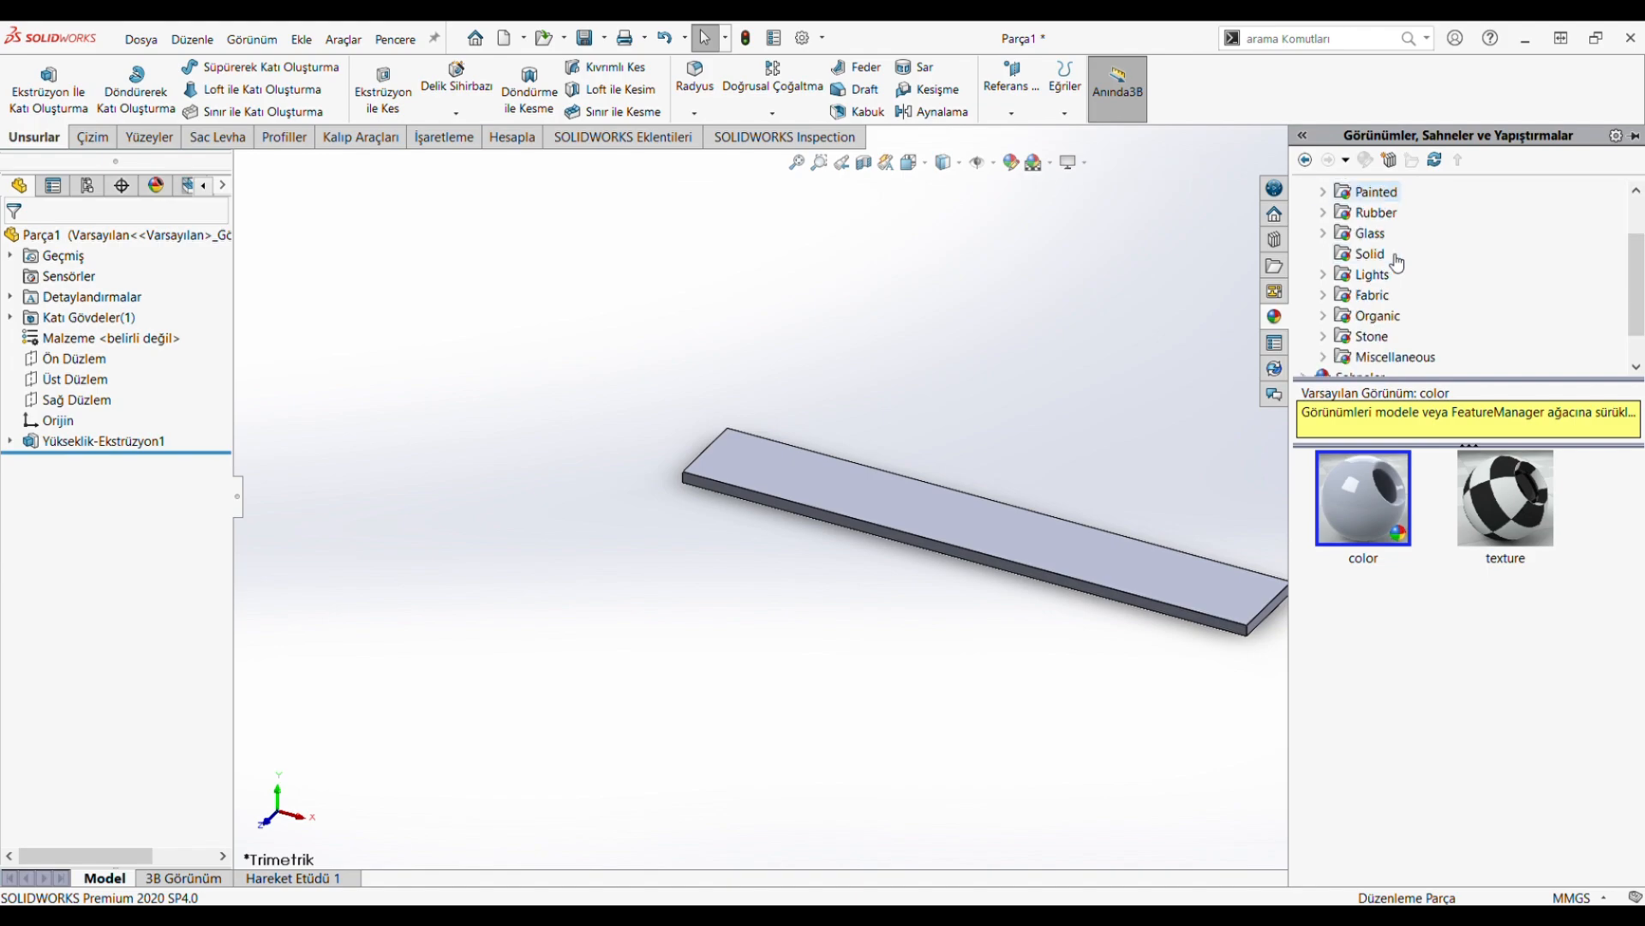
left_click(1325, 316)
left_click(1345, 255)
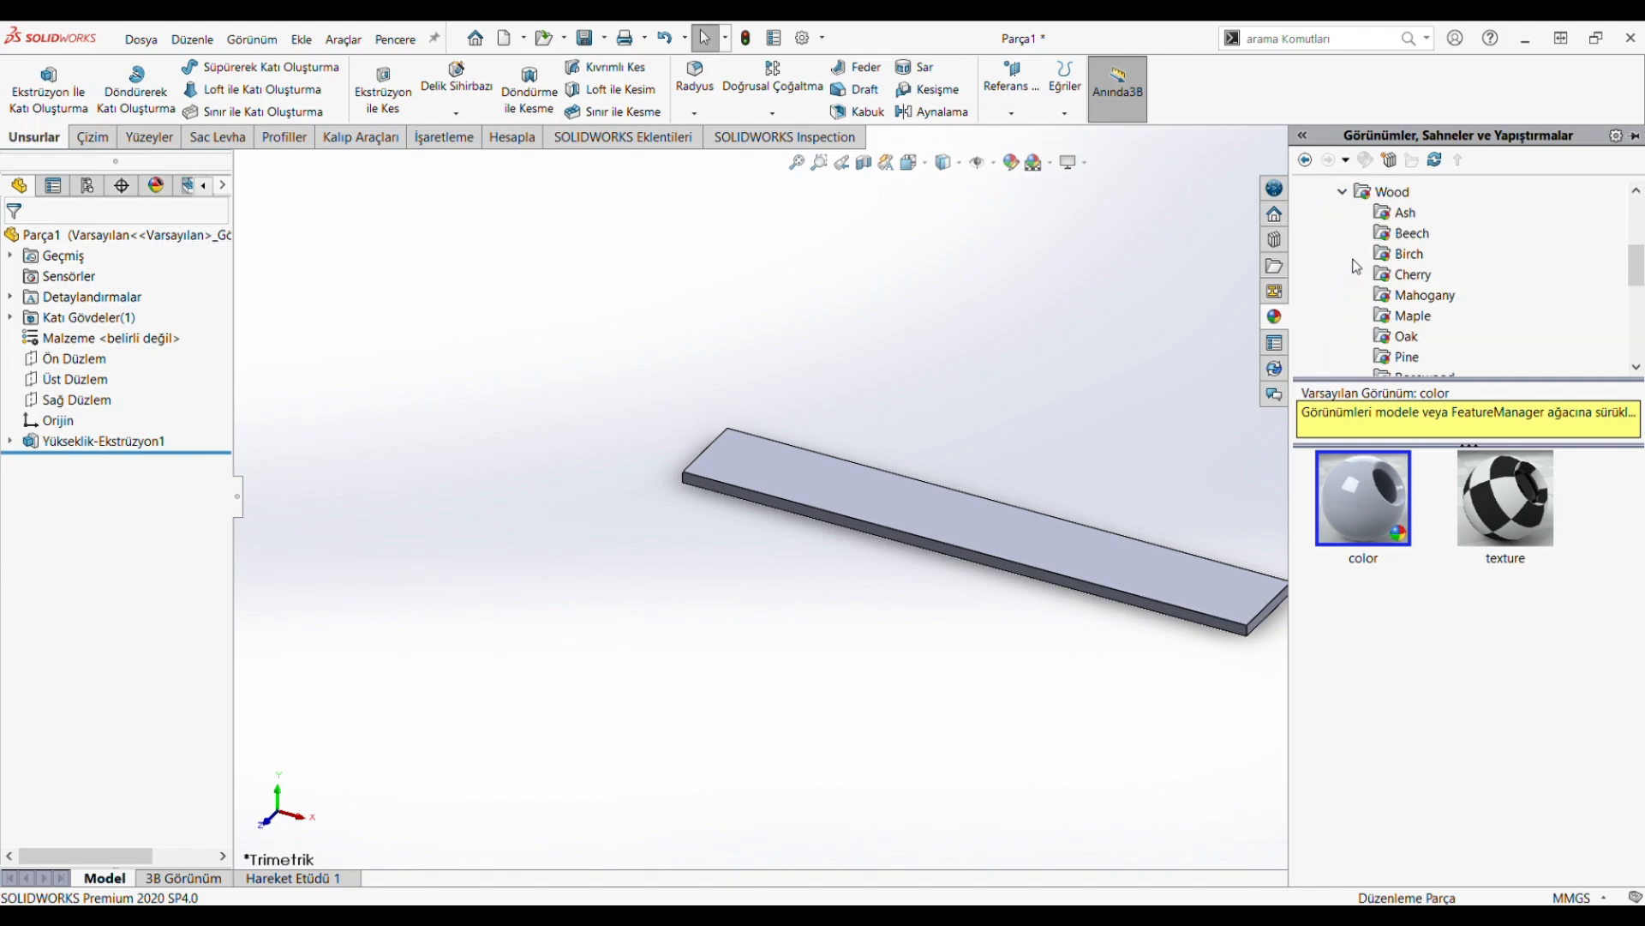
left_click(1406, 337)
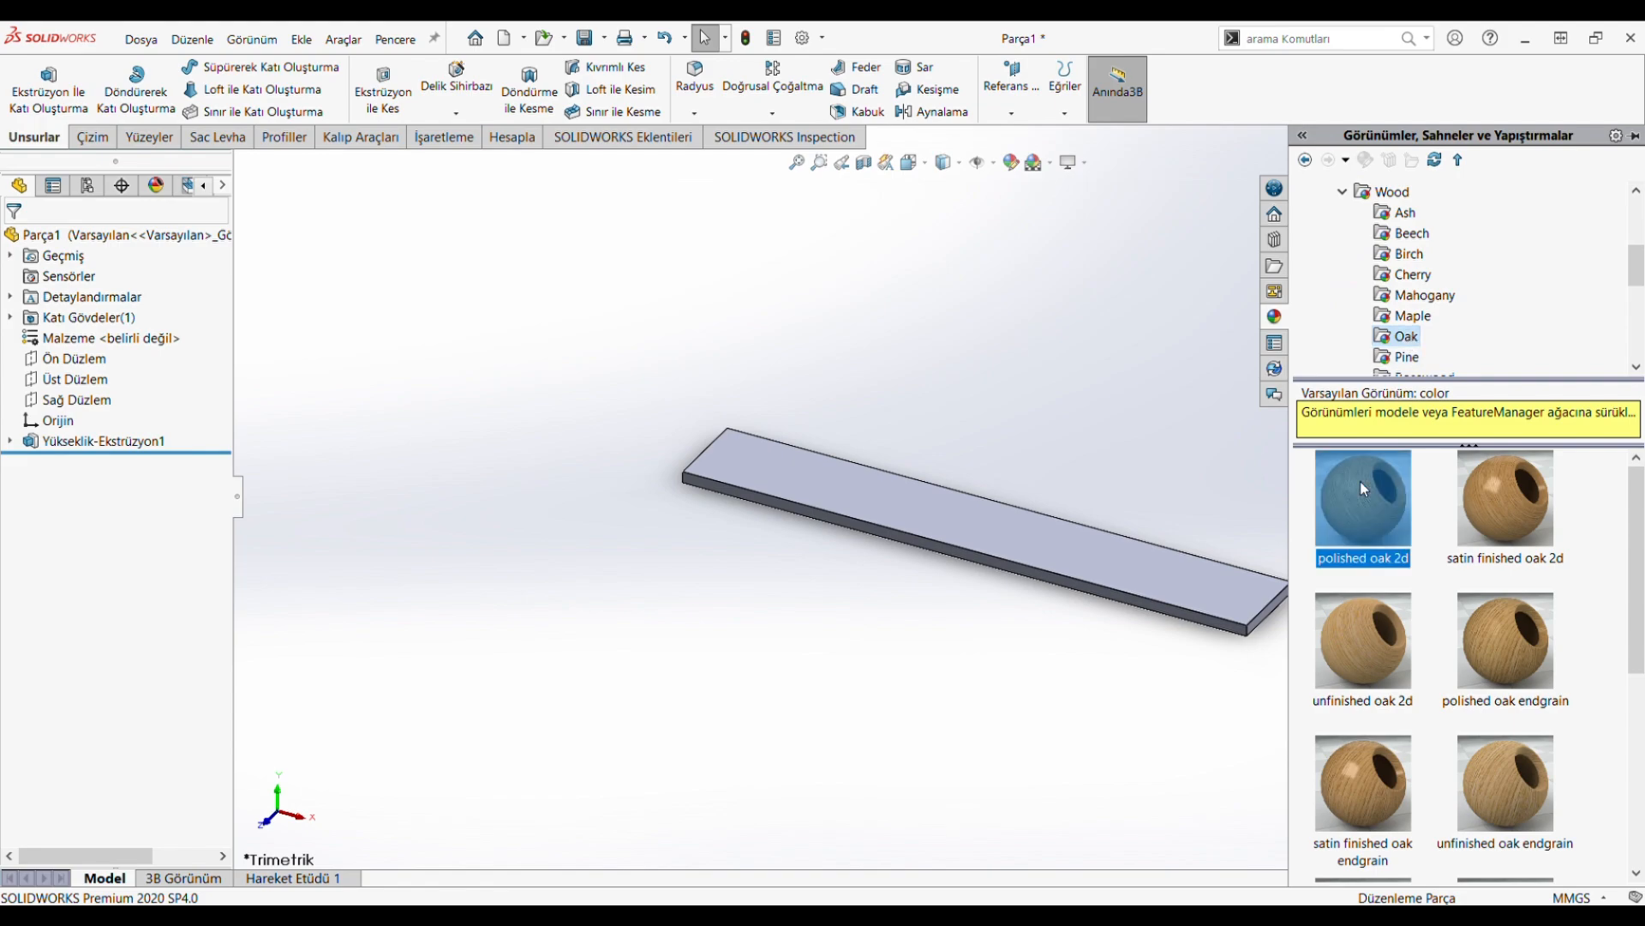
left_click_drag(1360, 481, 1128, 560)
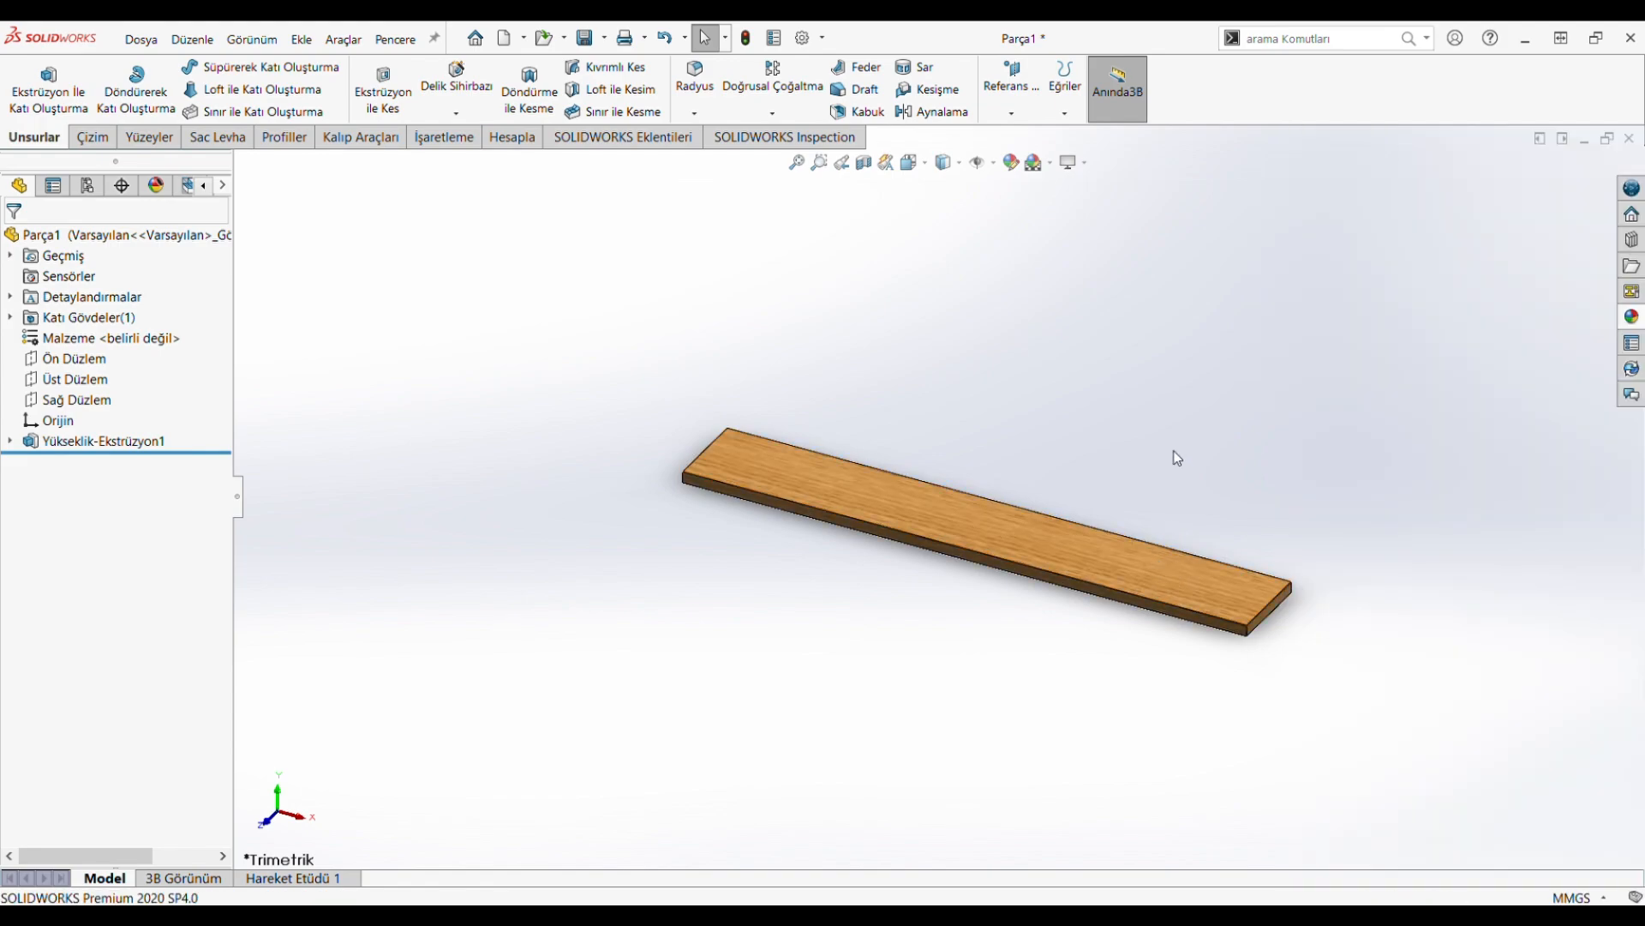
Step: Show the oak board in isometric view and open the save options
scroll(1185, 537, "up", 1)
scroll(1269, 624, "down", 1)
scroll(1224, 590, "up", 1)
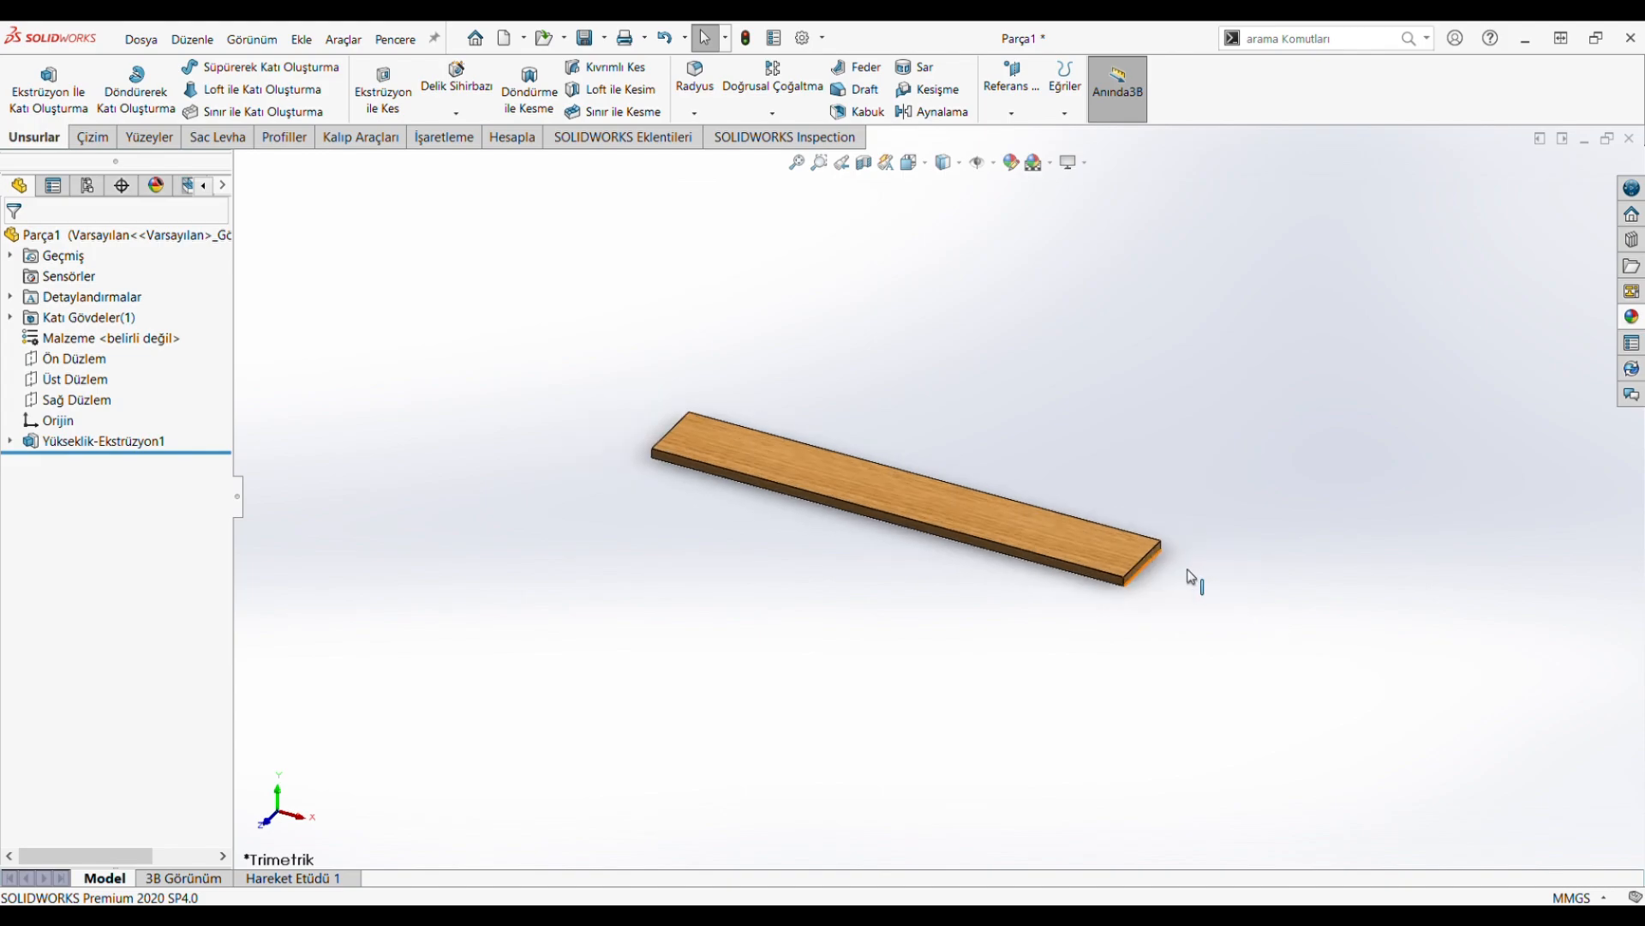
scroll(1128, 555, "up", 1)
scroll(917, 356, "down", 2)
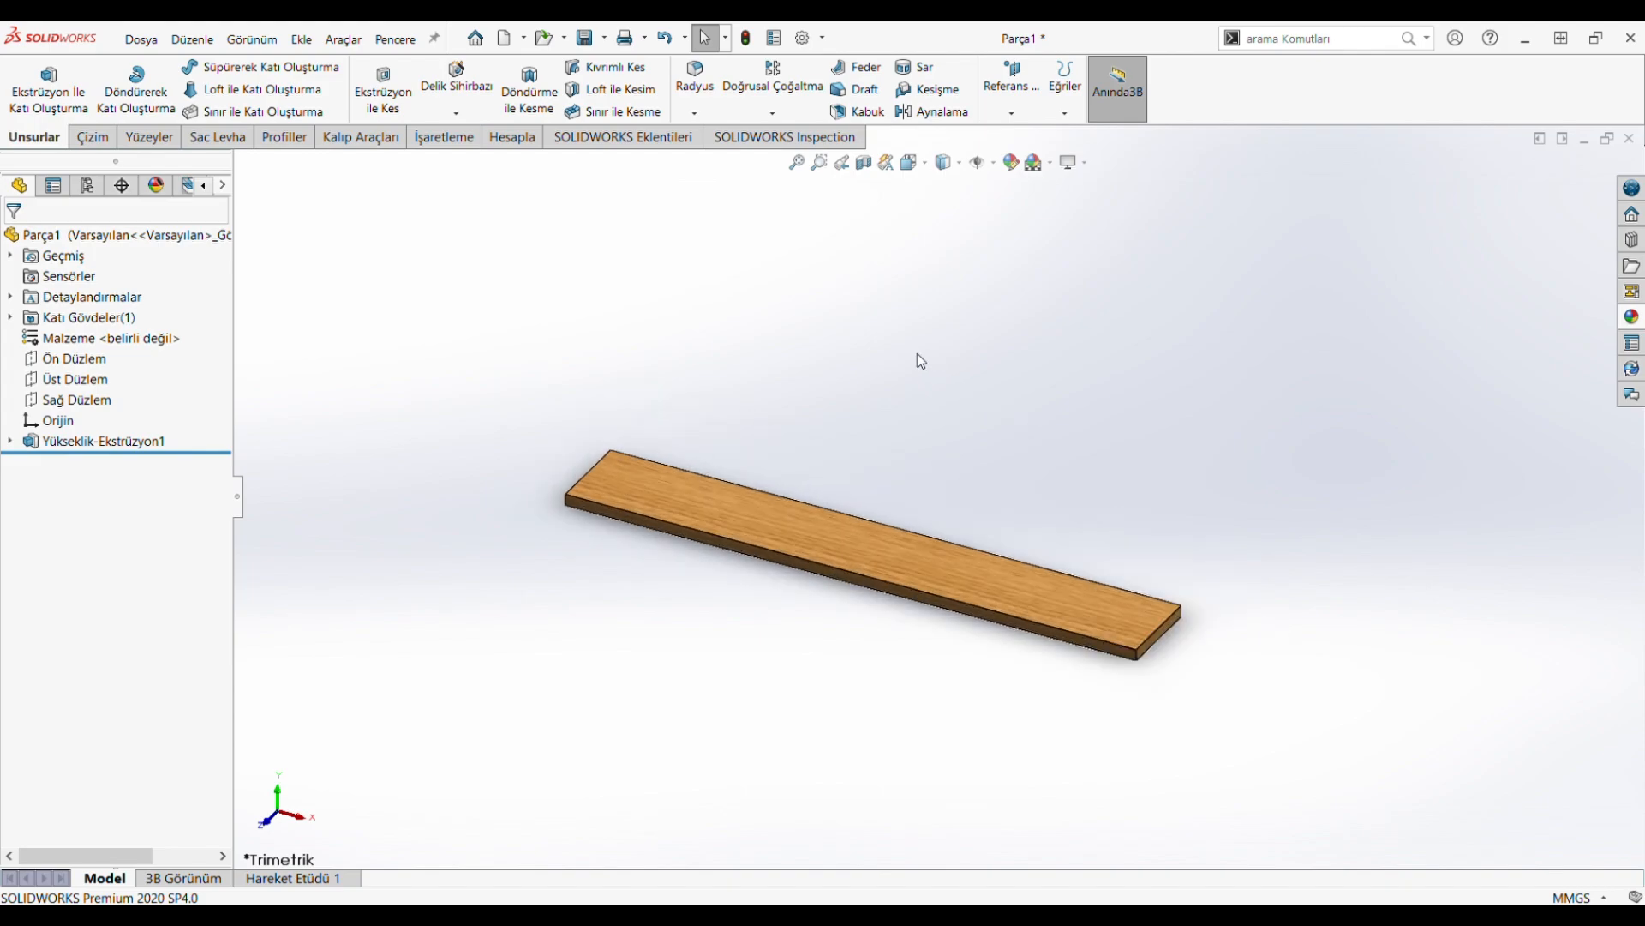
left_click(915, 162)
left_click(780, 564)
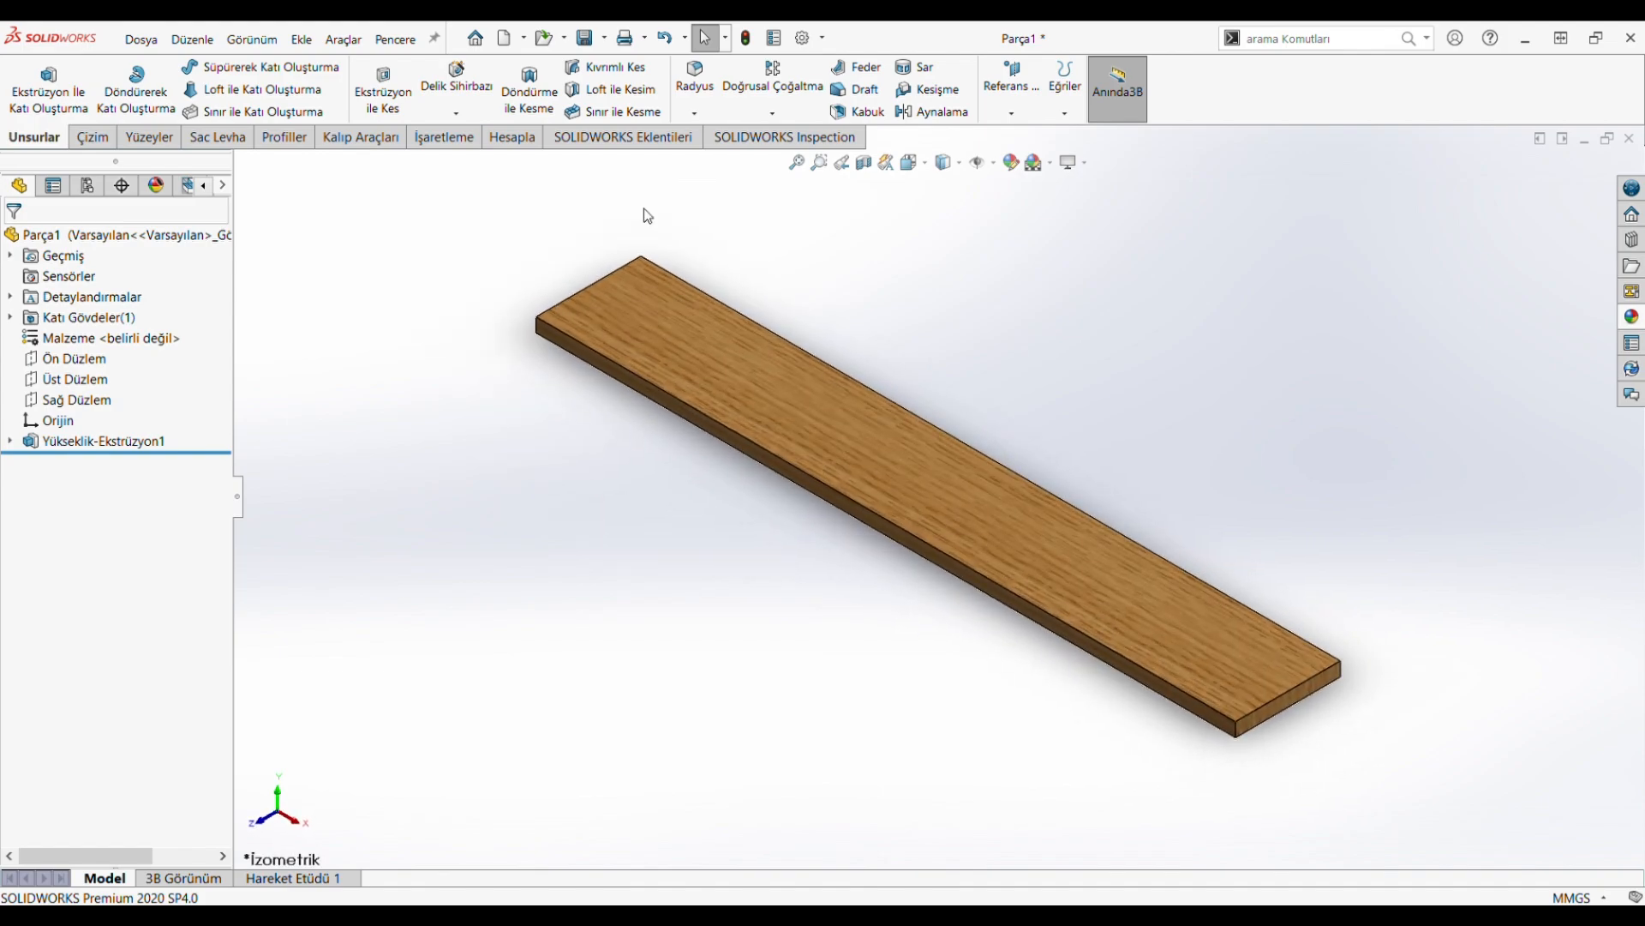
left_click(605, 43)
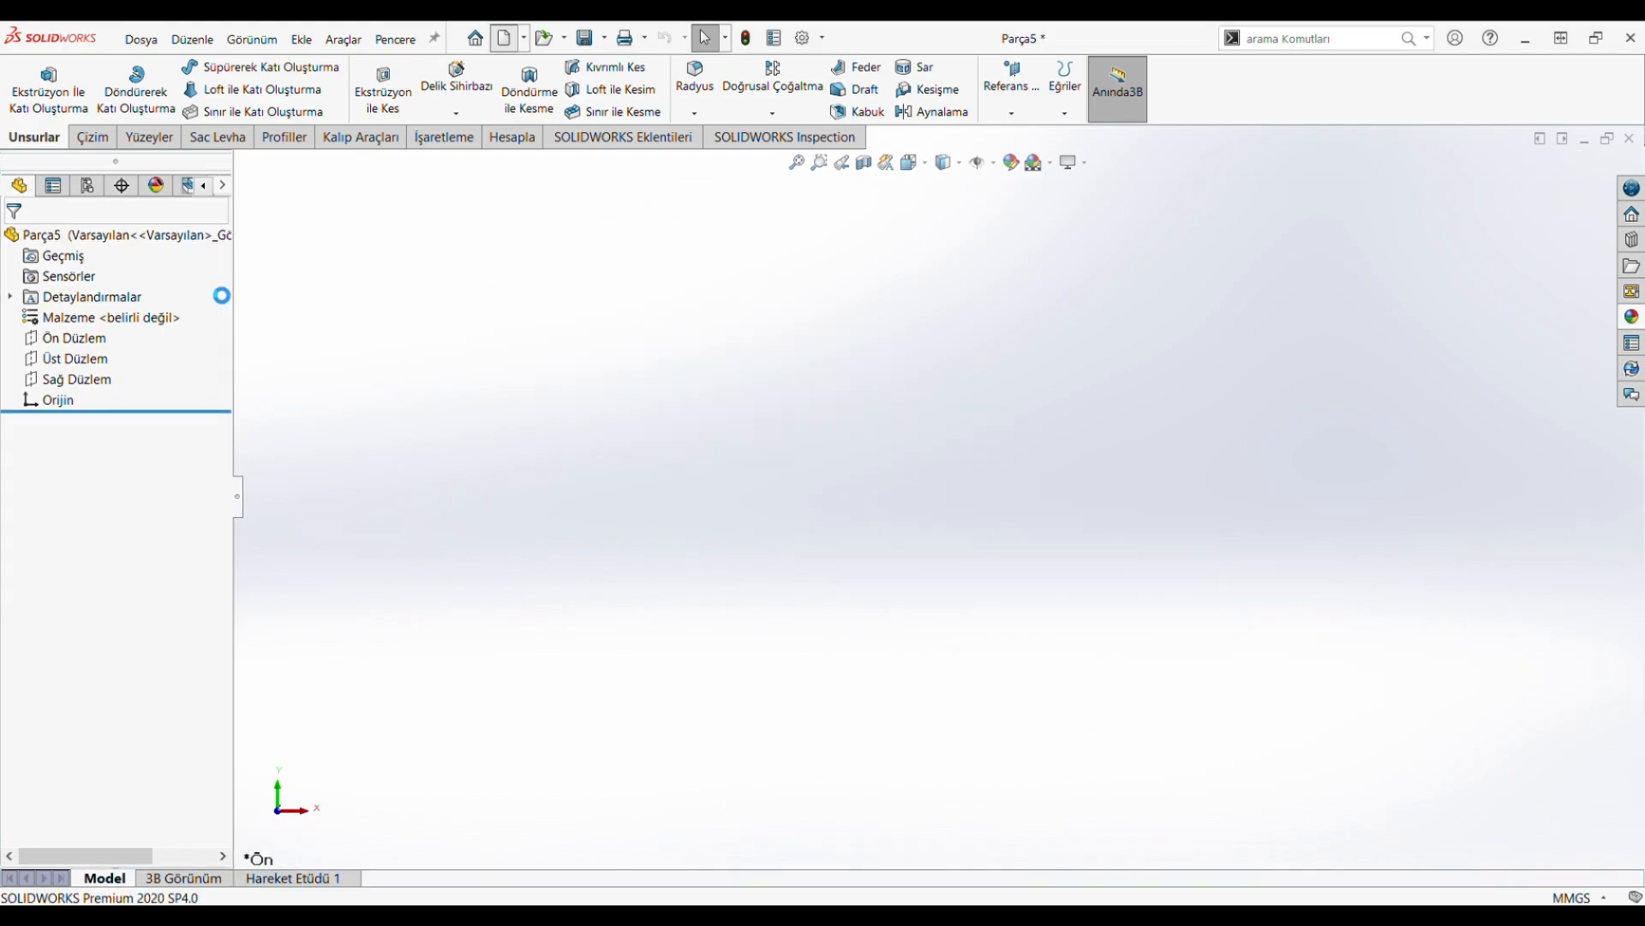
Step: Sketch a corner rectangle about 132 by 30 mm from the origin on the new part's top plane (Üst Düzlem)
left_click(96, 360)
left_click(110, 343)
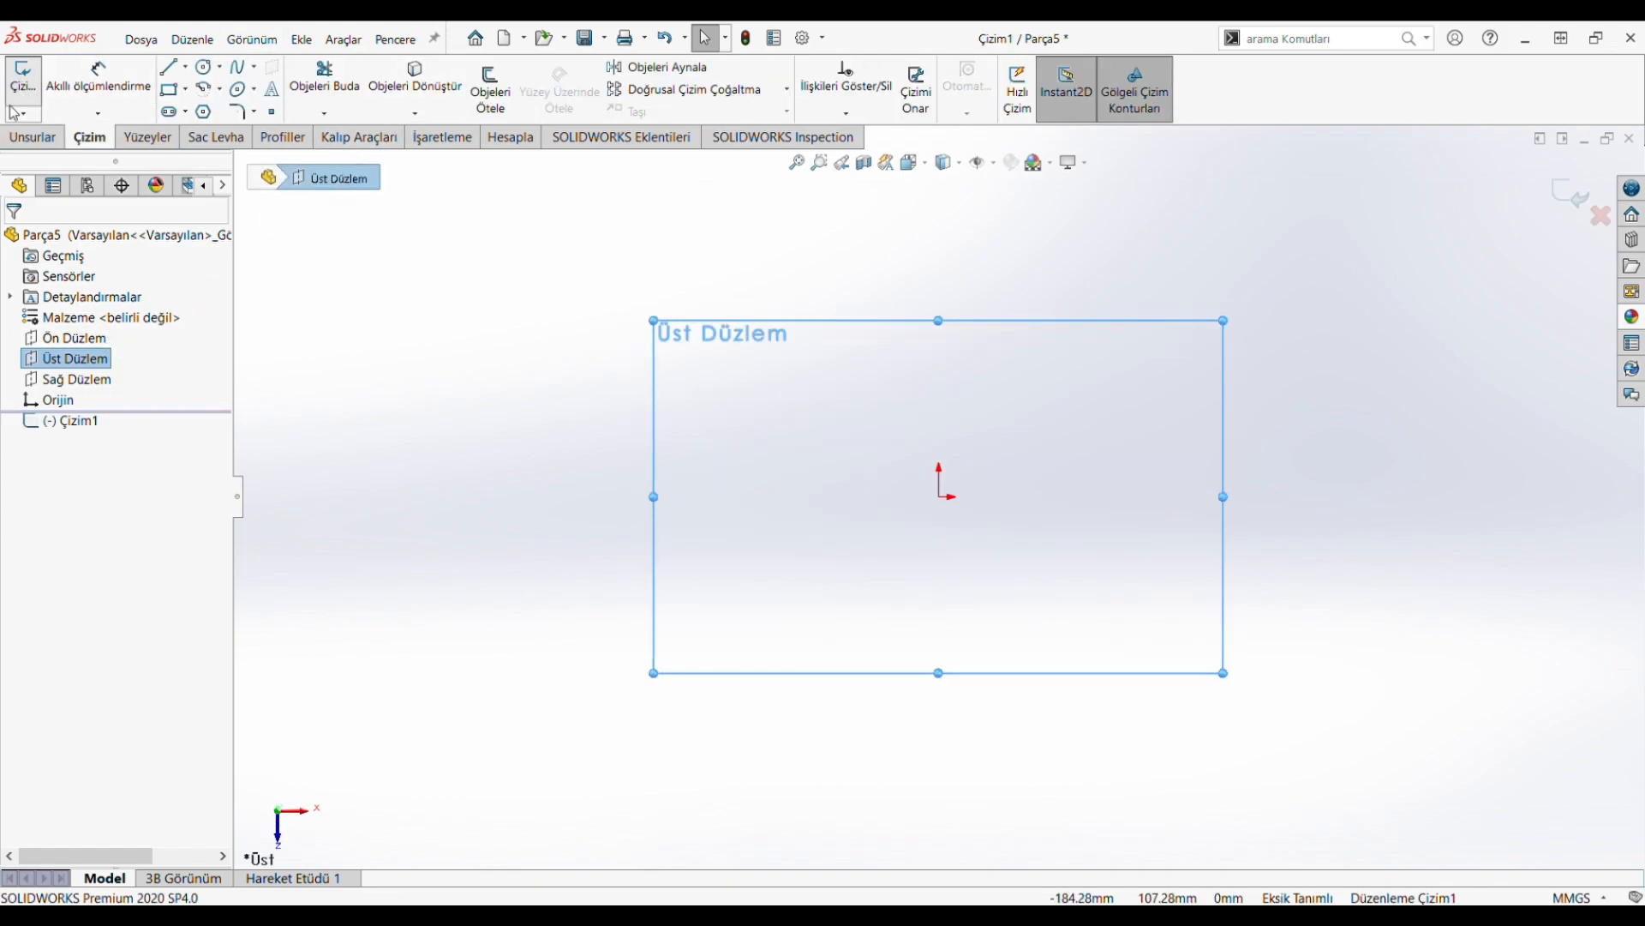
left_click(940, 497)
left_click(1364, 402)
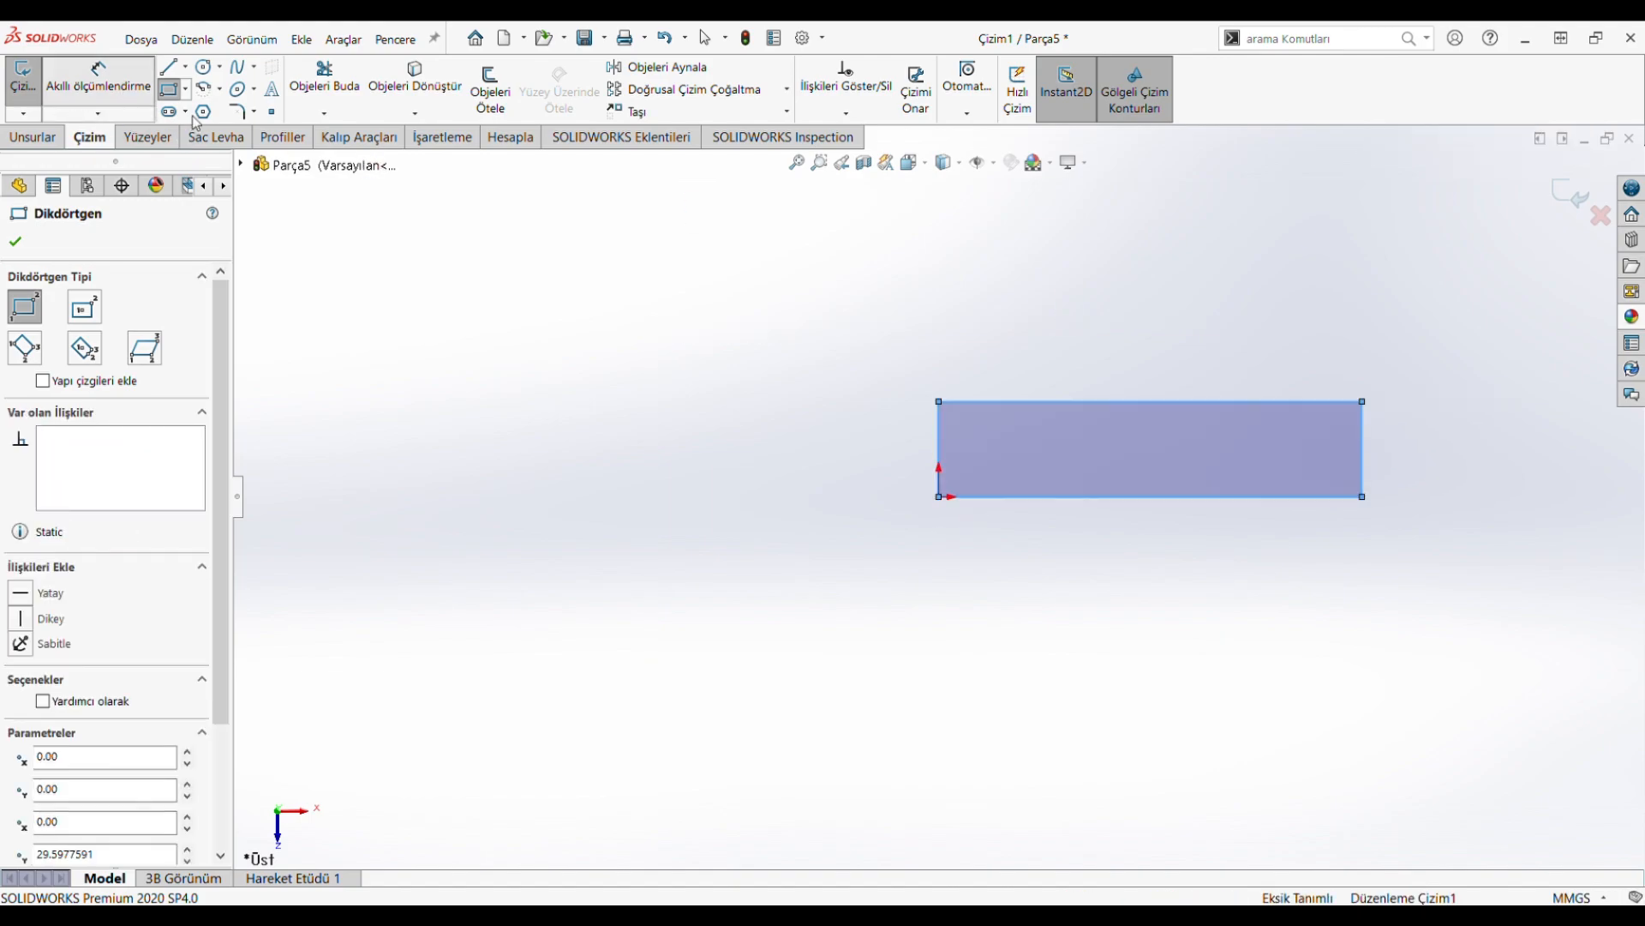
Step: Dimension the new rectangle's upper horizontal edge to 1000 mm
key("d")
left_click(1126, 401)
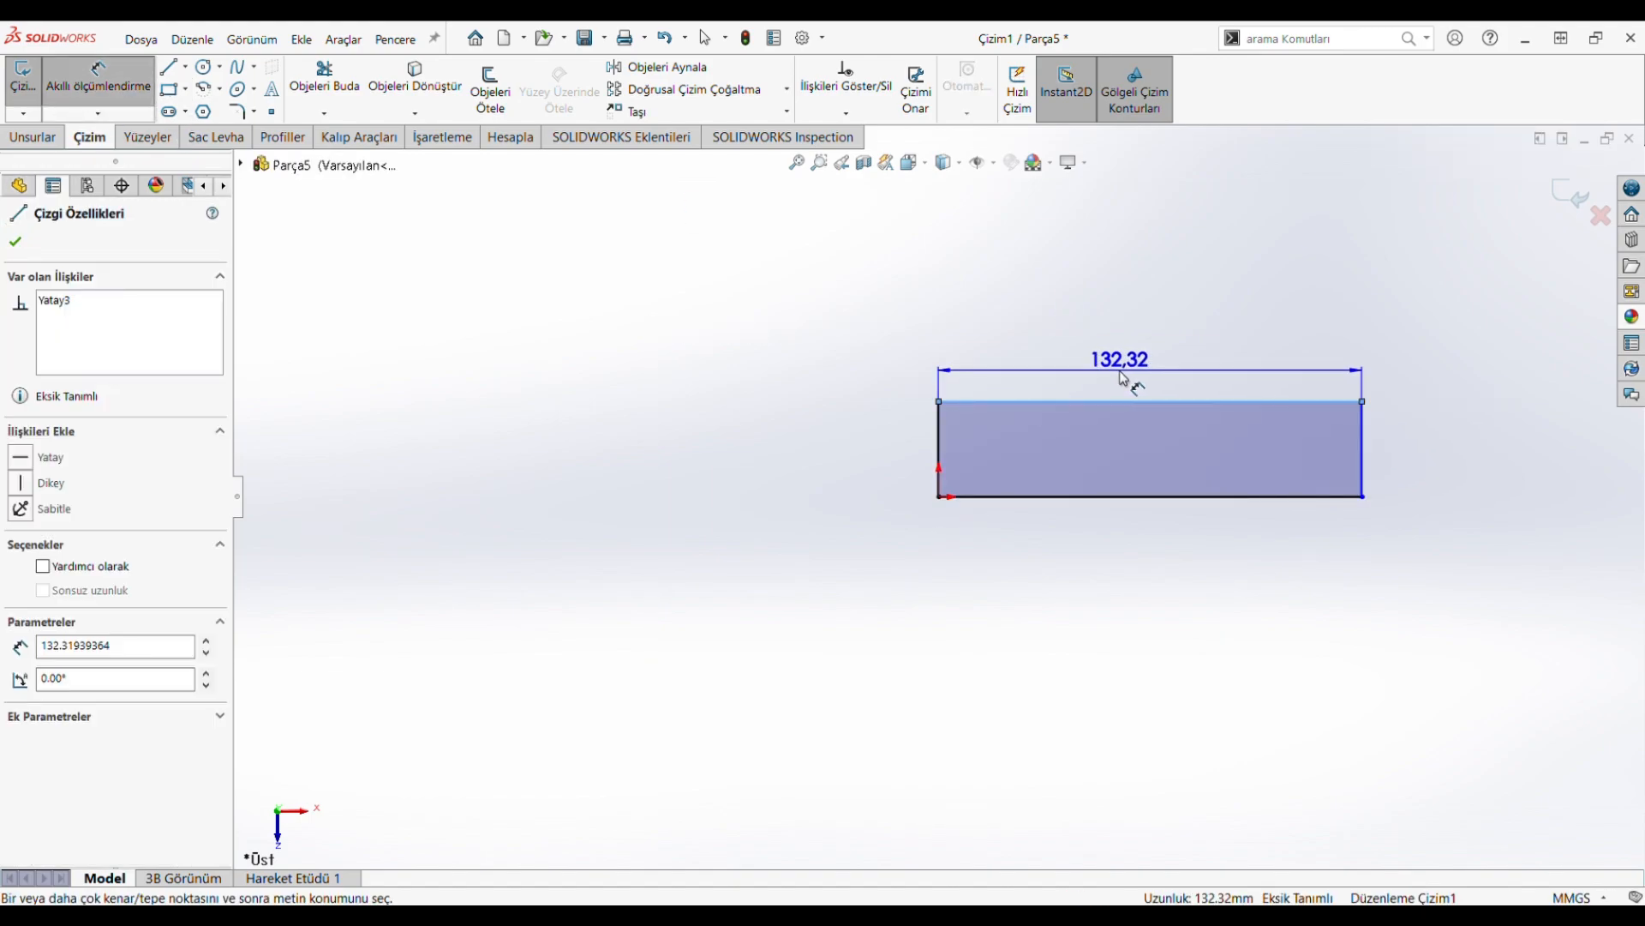
left_click(1124, 379)
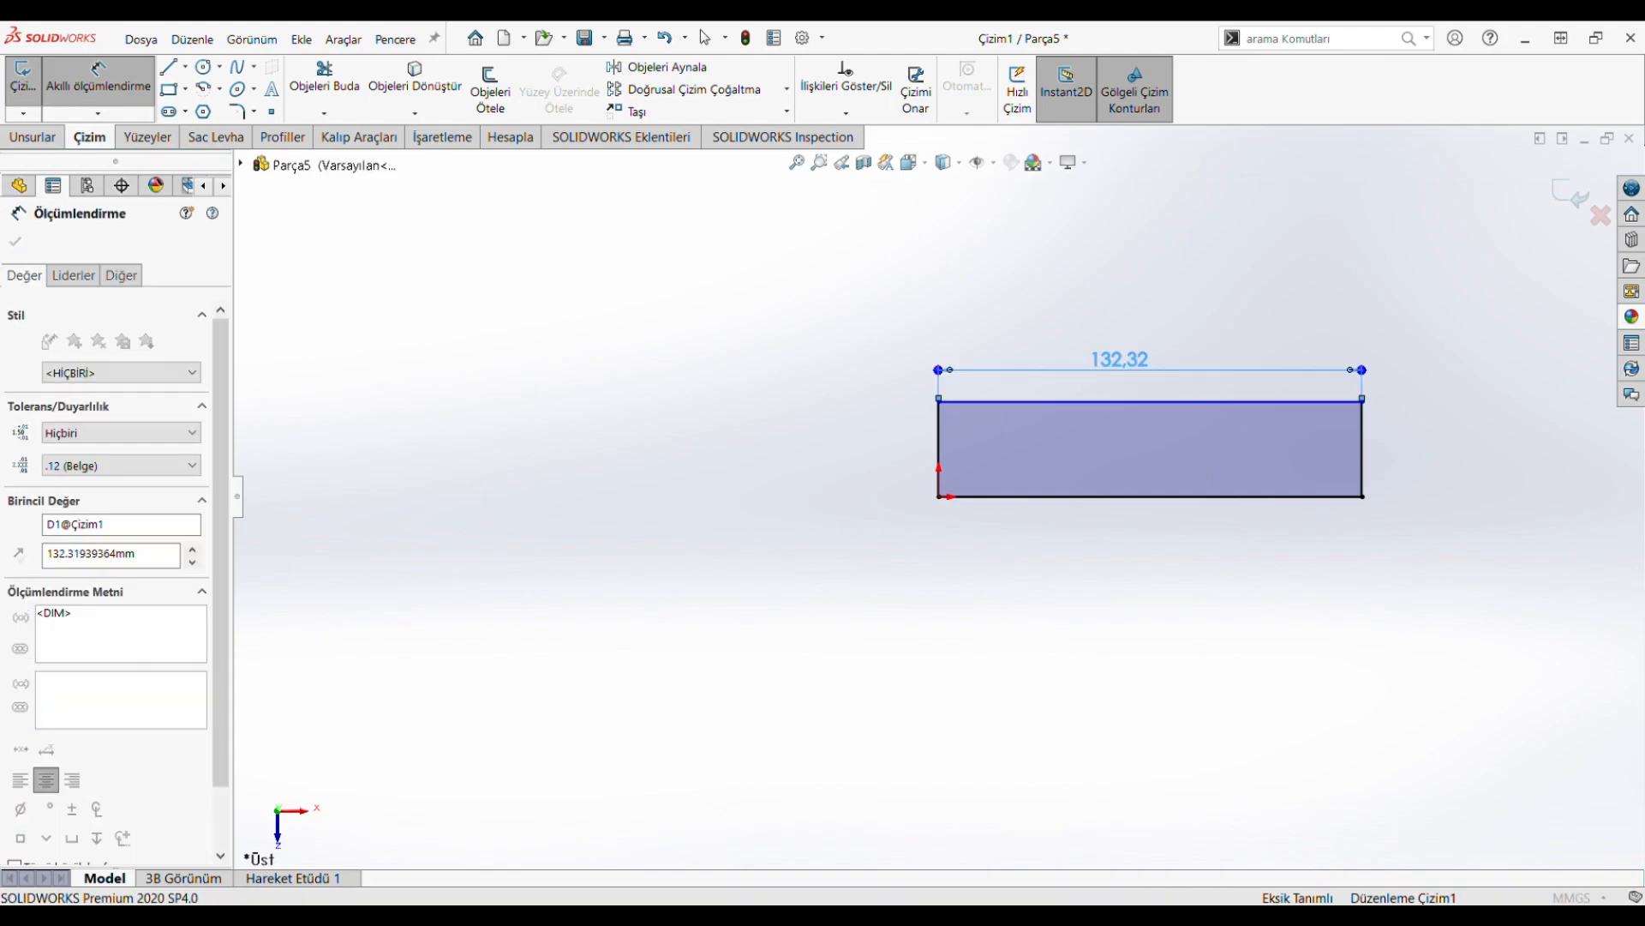
type("1000")
key("Return")
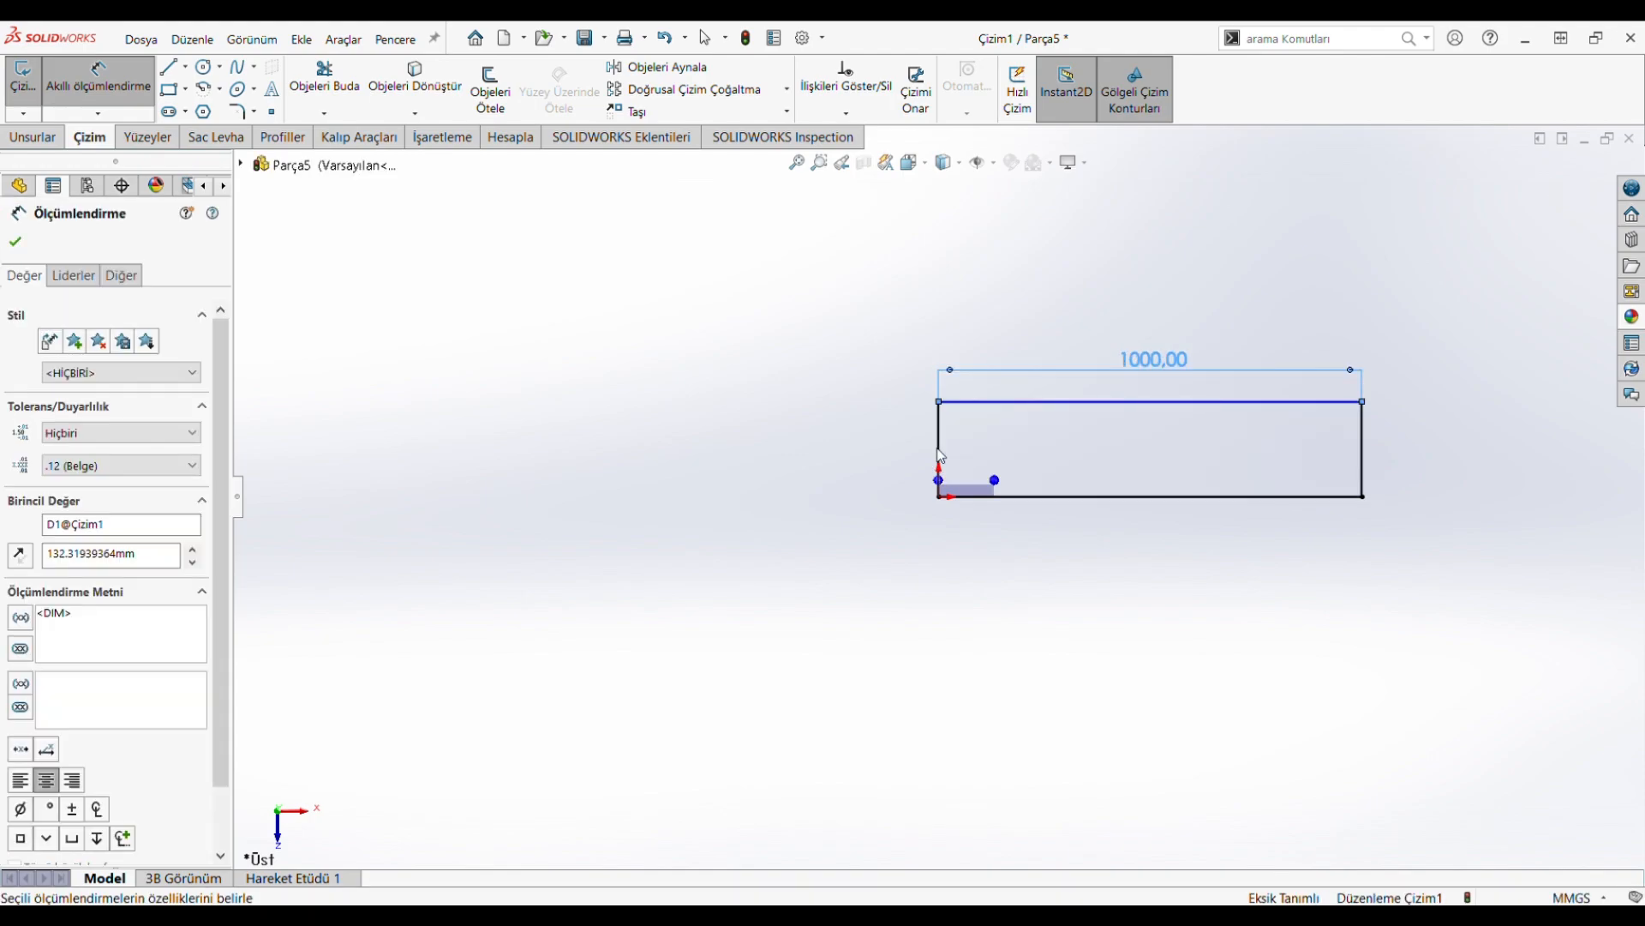
Step: Dimension the rectangle's vertical edge at the origin to 100 mm
left_click(920, 452)
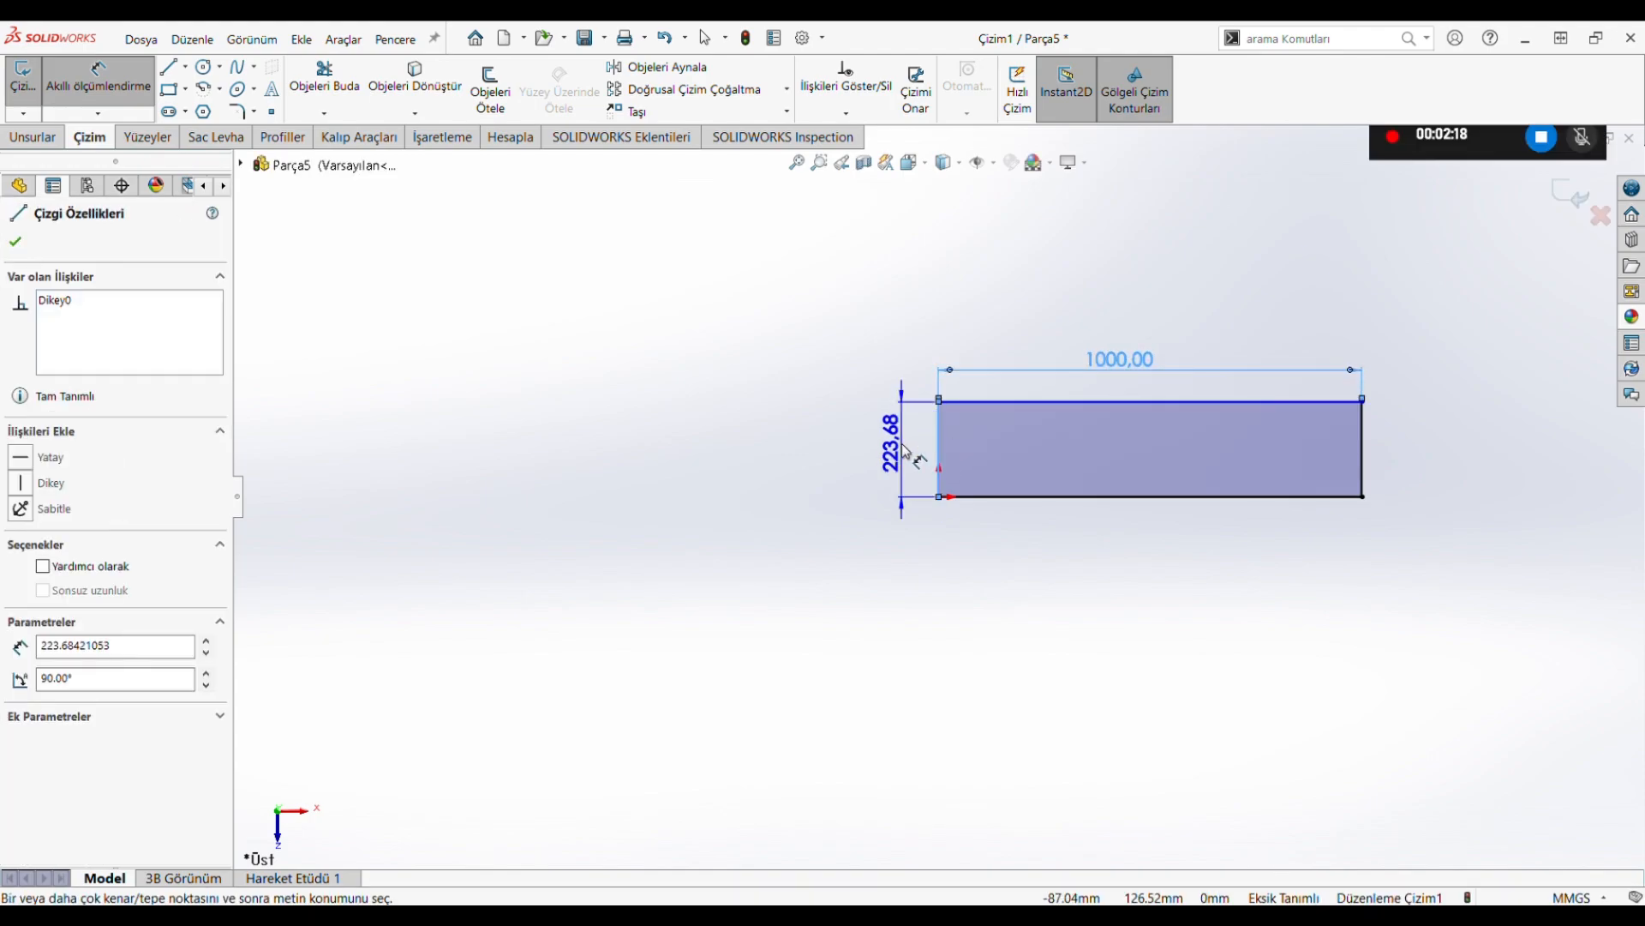
left_click(909, 451)
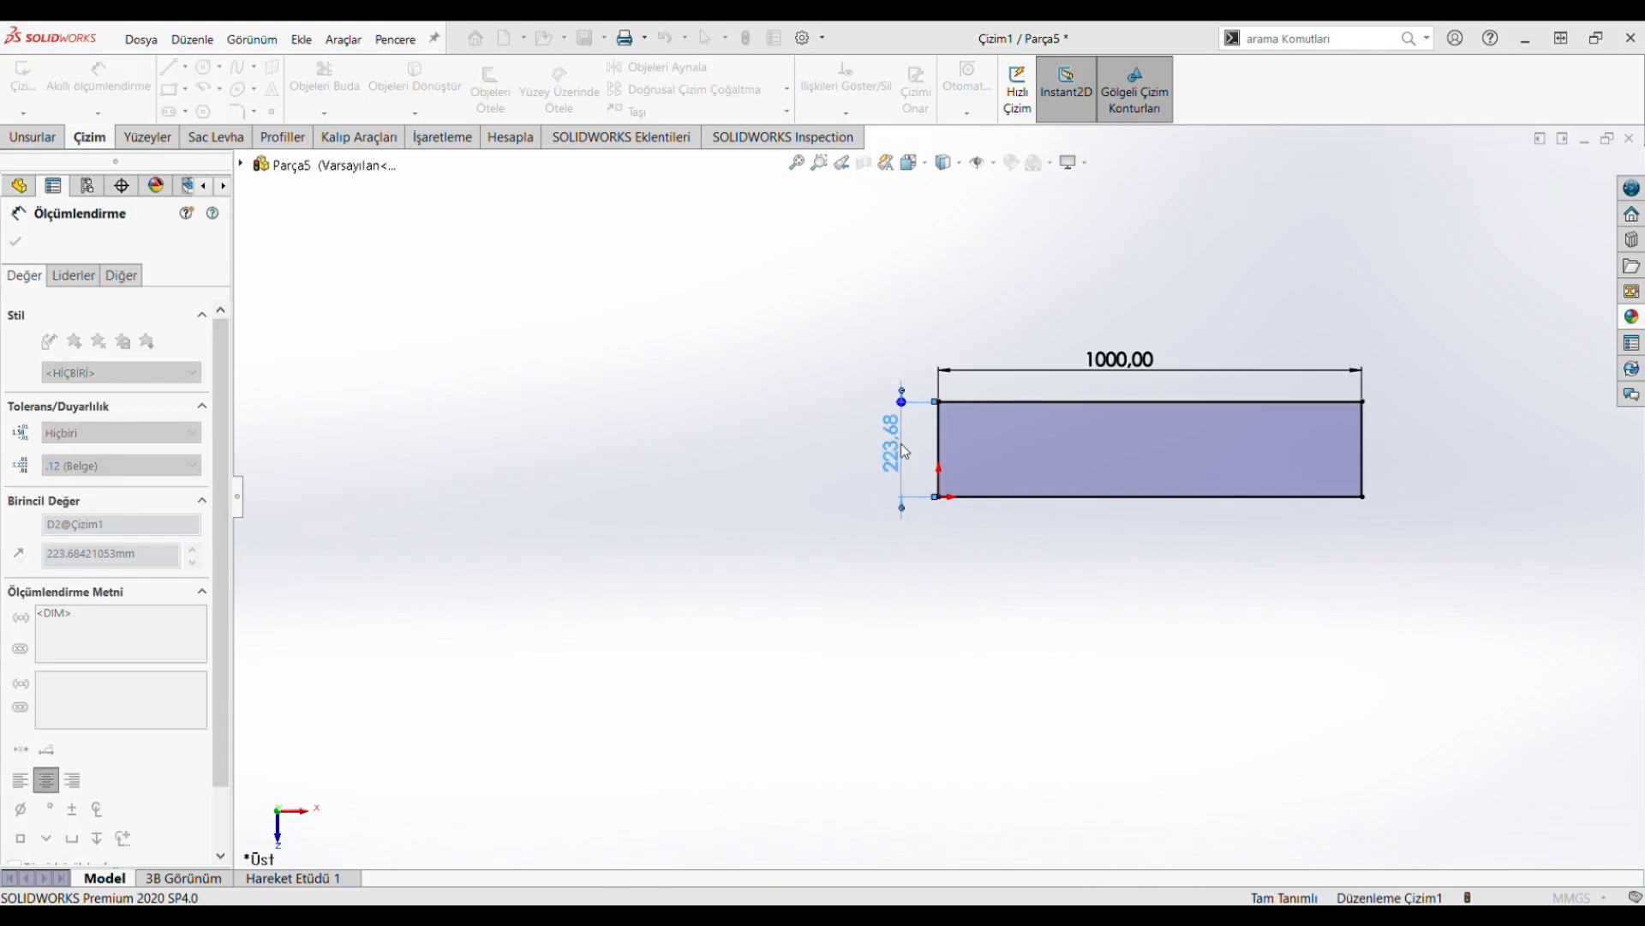
type("100")
key("Return")
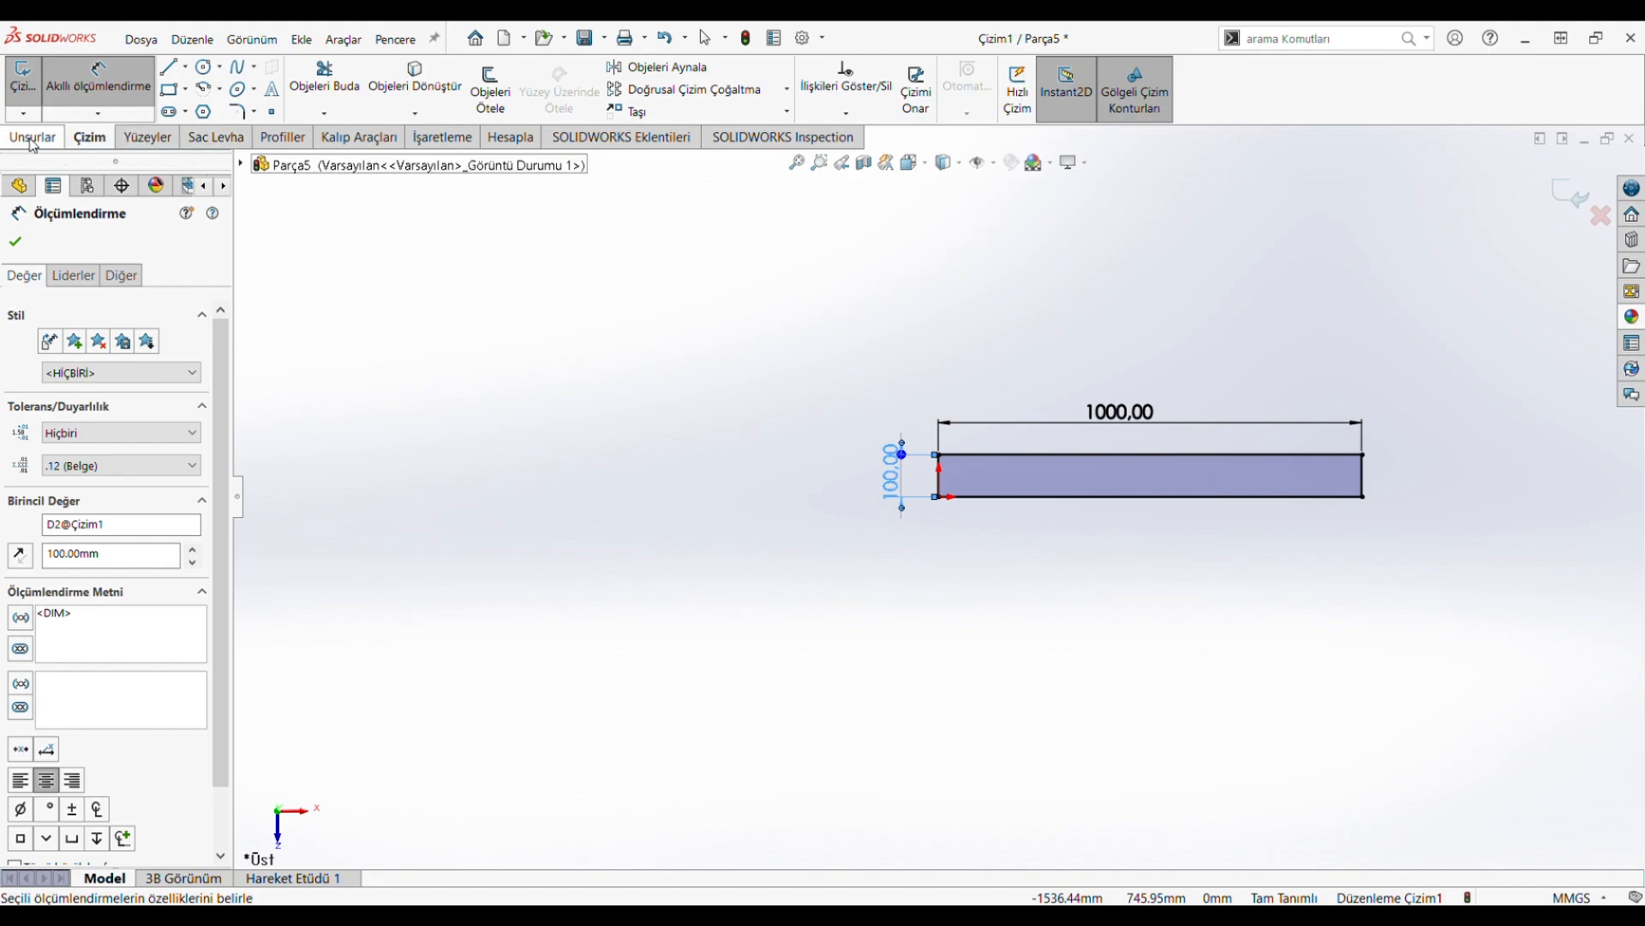
Step: Extrude the 1000 by 100 mm rectangle 20 mm from the sketch plane as a blind boss
left_click(33, 138)
left_click(75, 112)
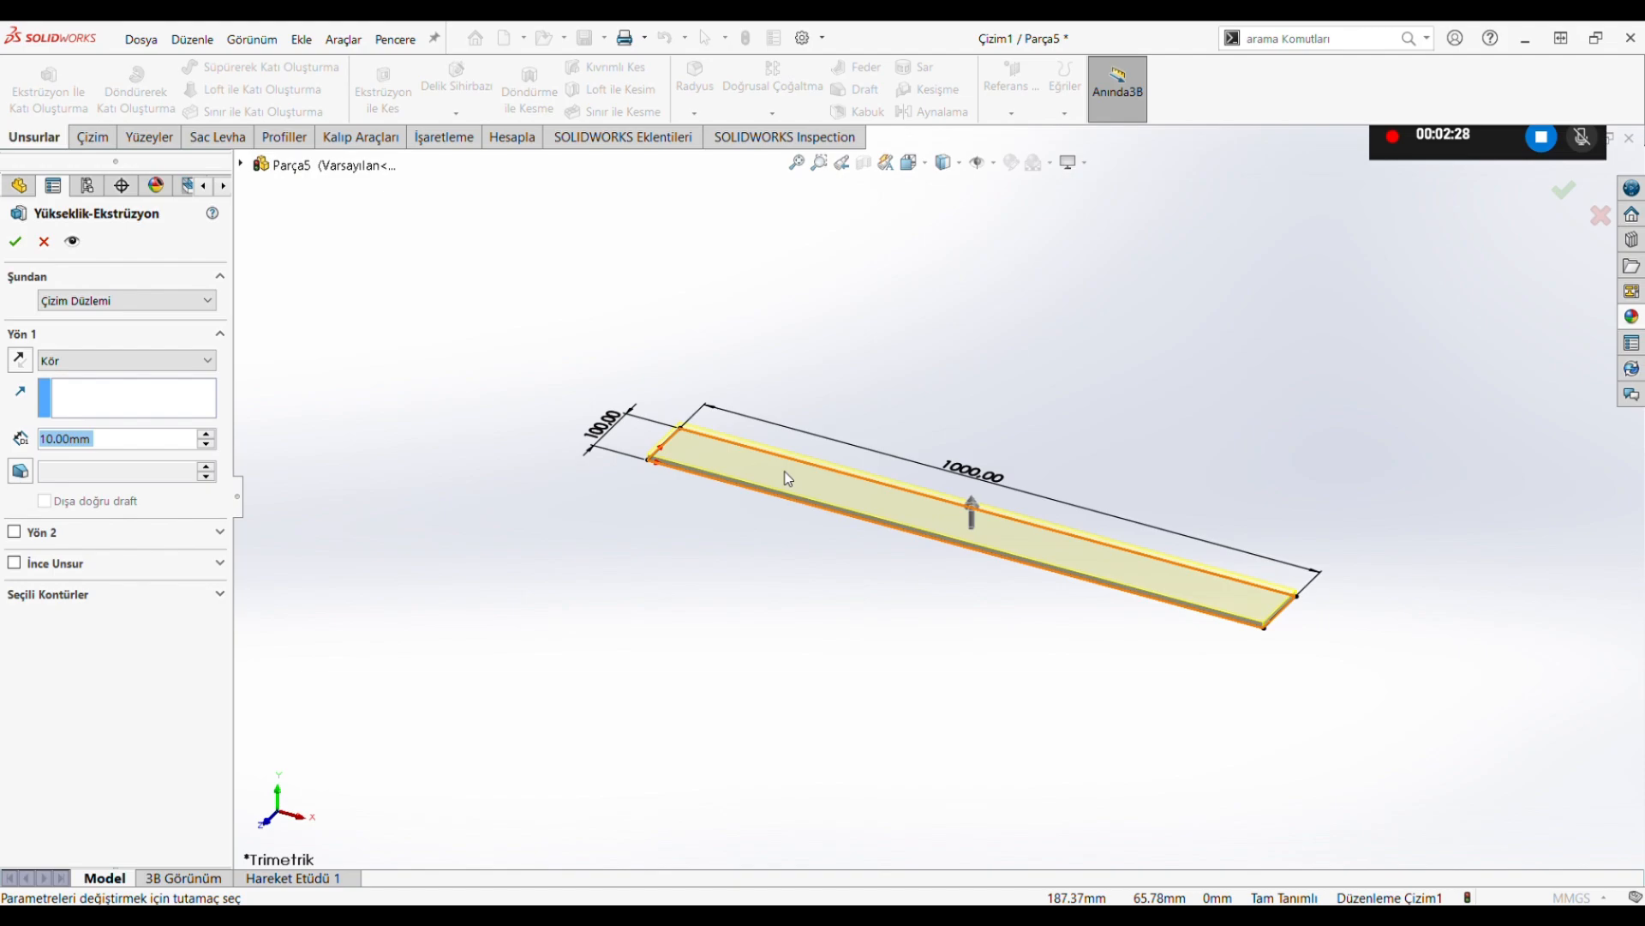
type("20")
key("Return")
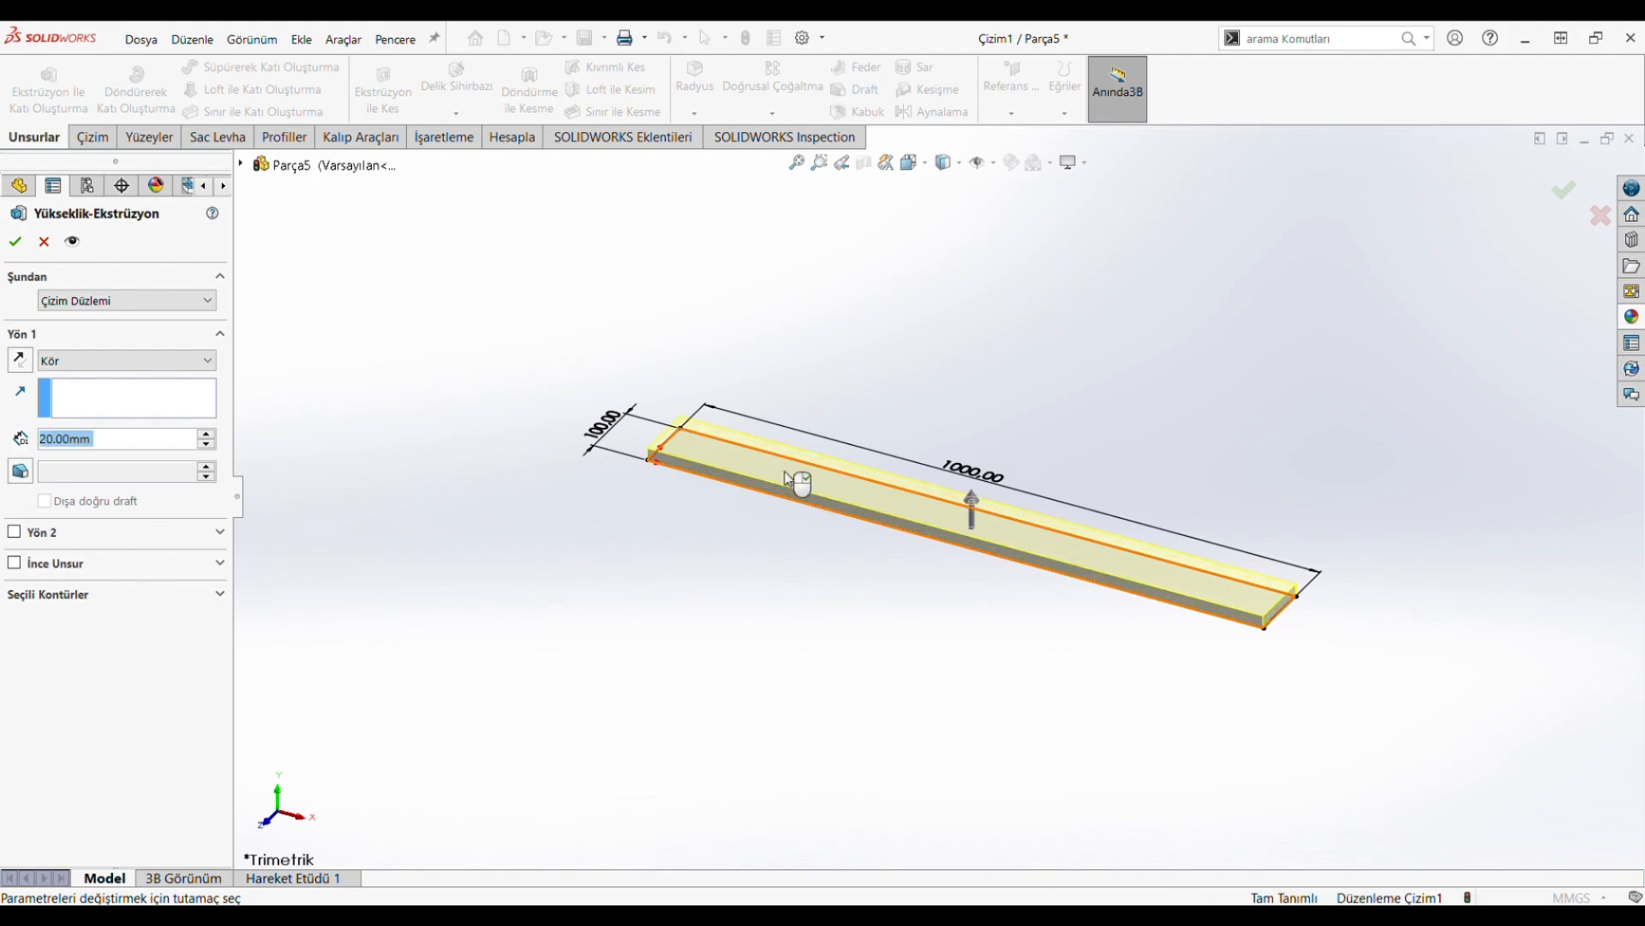
left_click(15, 246)
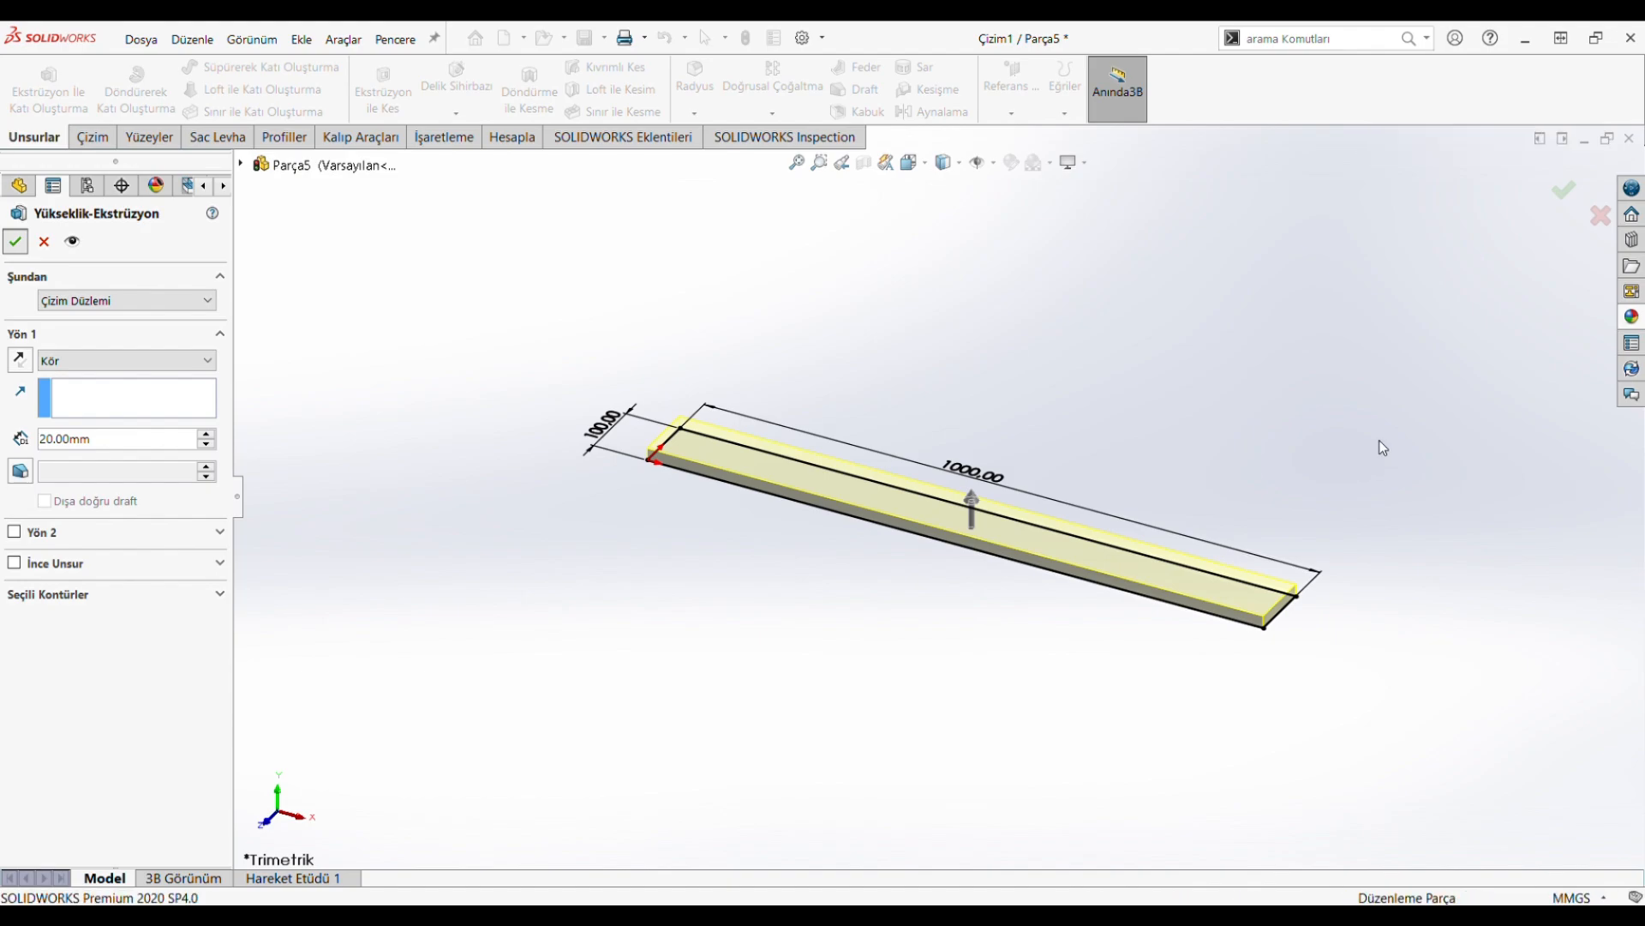
Step: Apply the oak appearance to the 1000 mm board and show it in isometric view
left_click(1631, 317)
left_click_drag(1409, 490, 1126, 552)
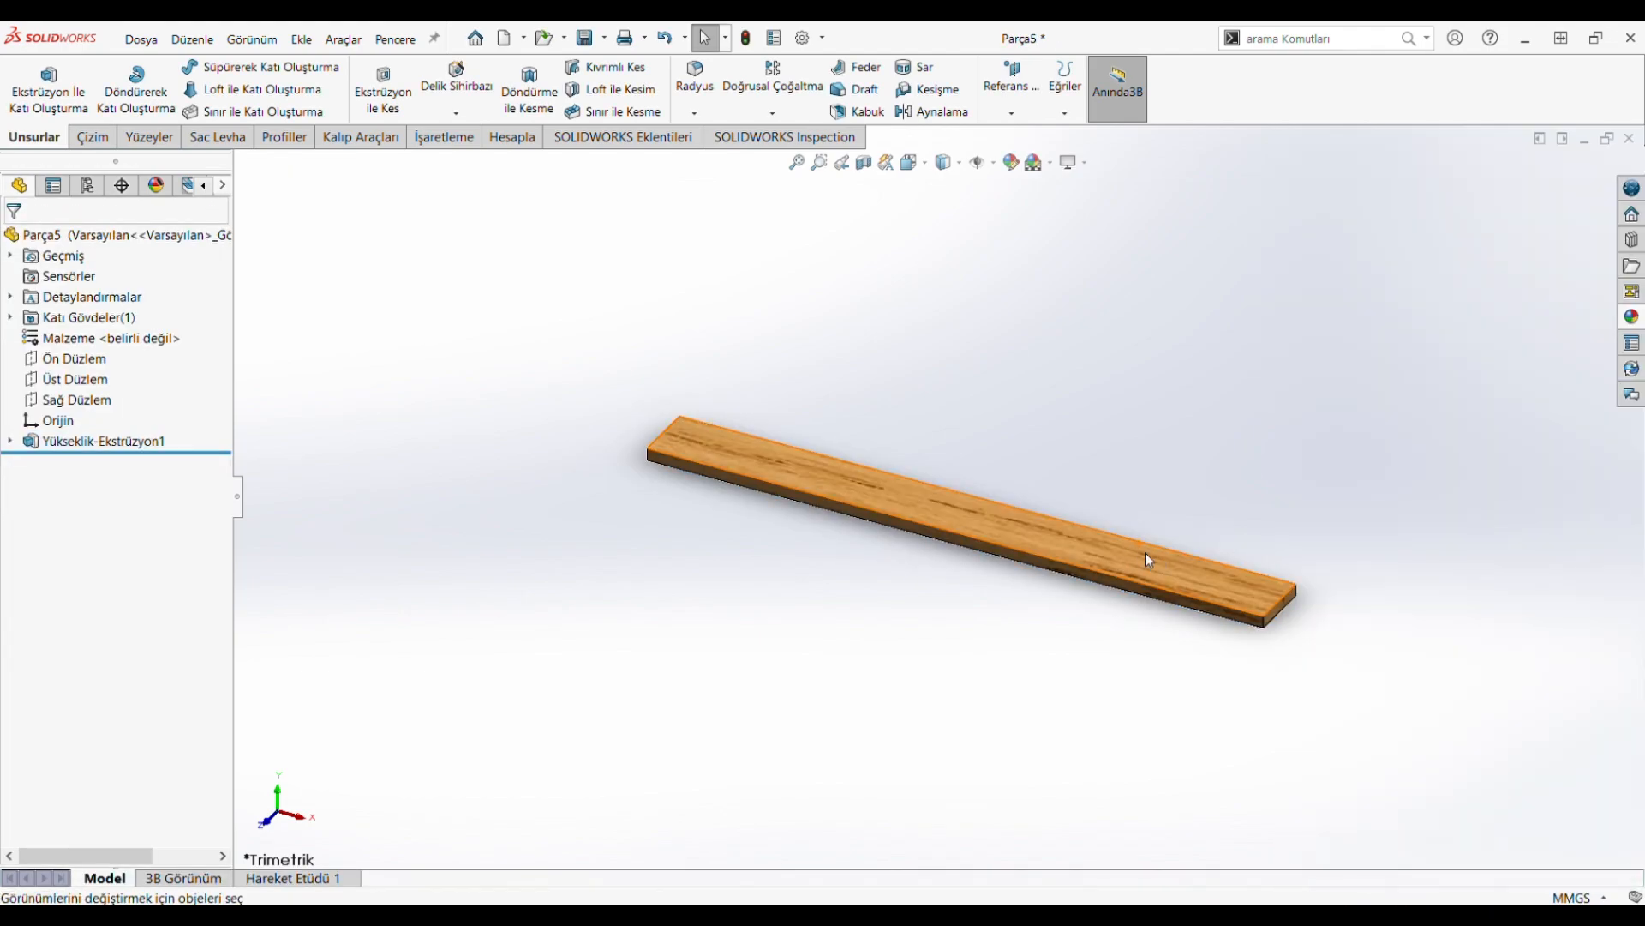
left_click(915, 162)
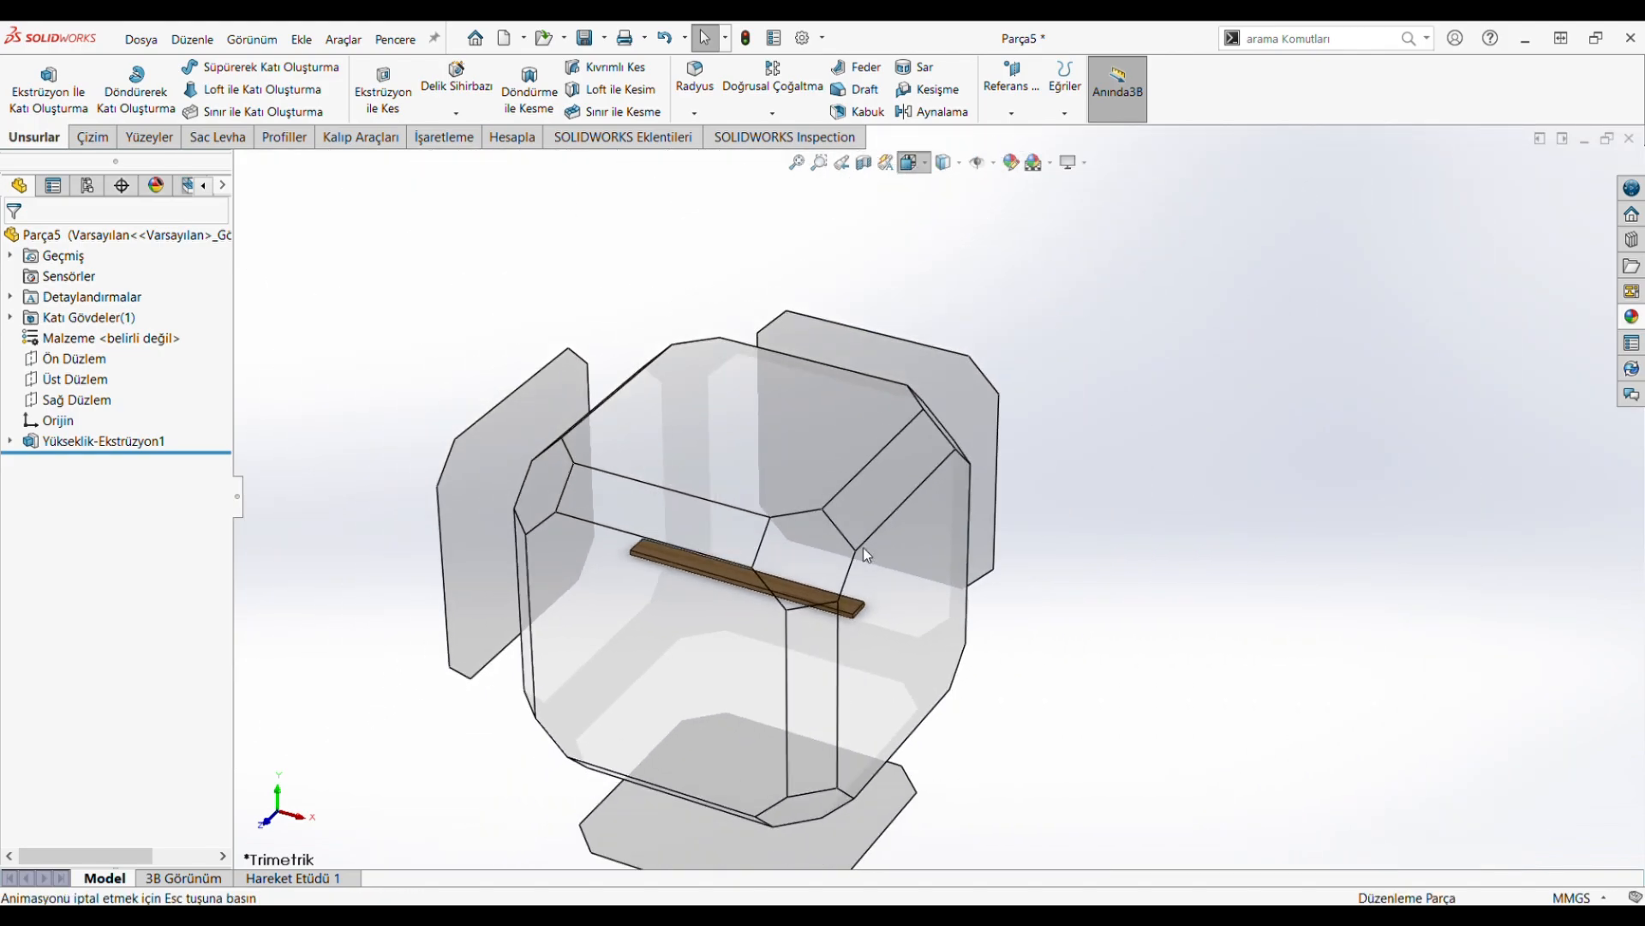
left_click(862, 546)
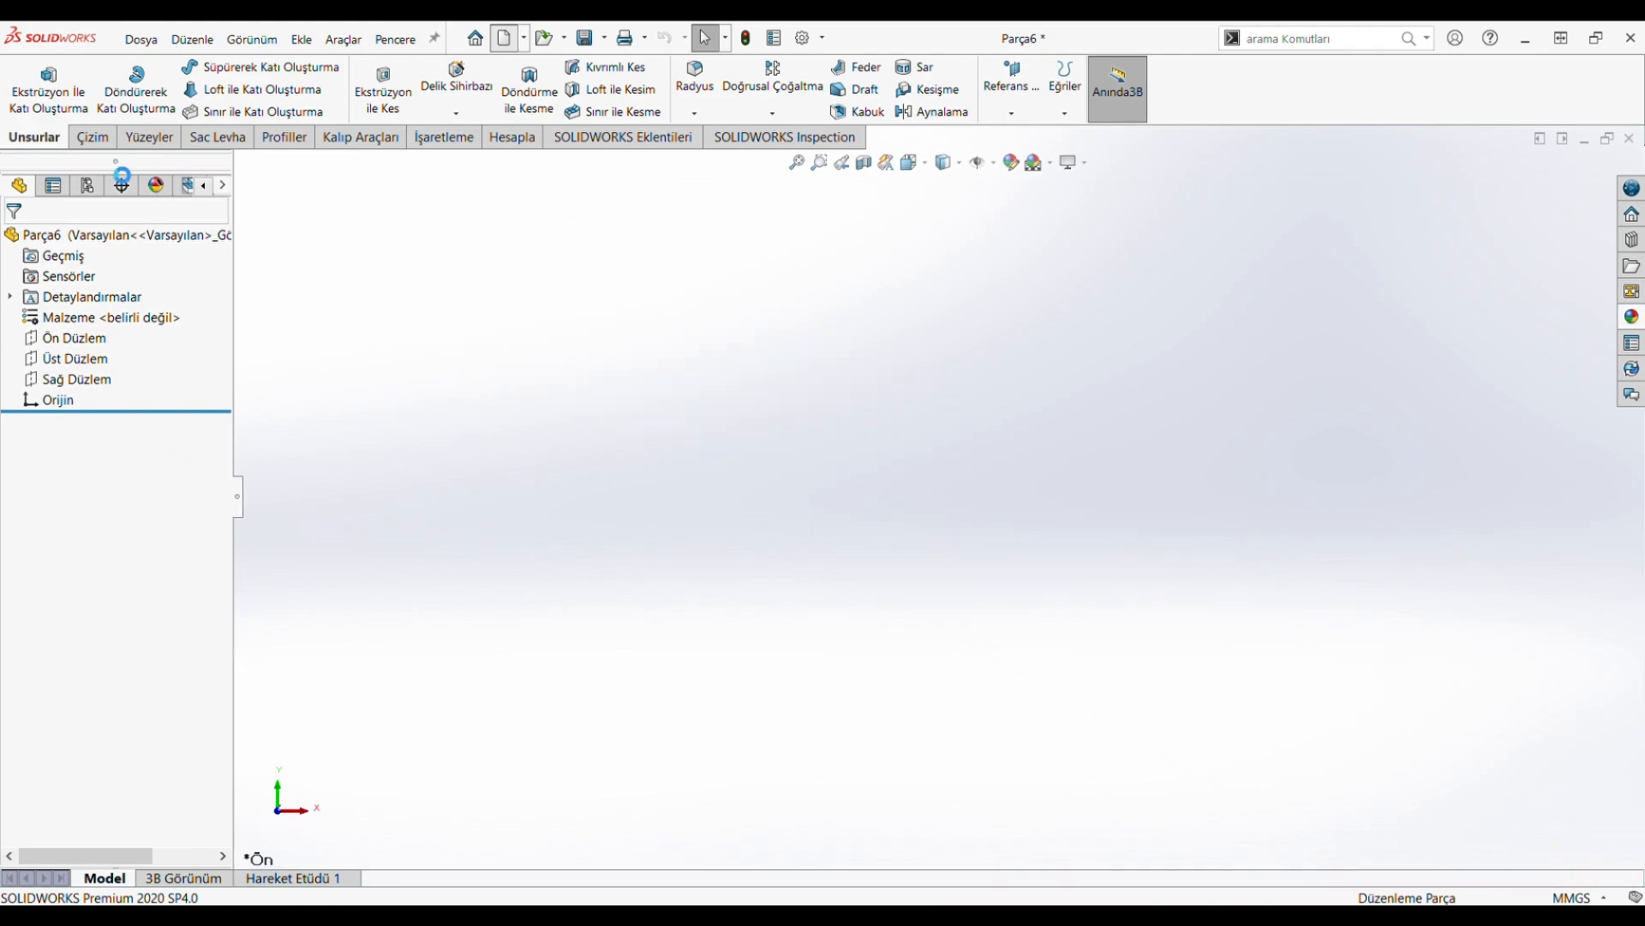
Step: Sketch a corner rectangle about 57 by 46 mm from the origin on the new part's top plane (Üst Düzlem)
left_click(101, 140)
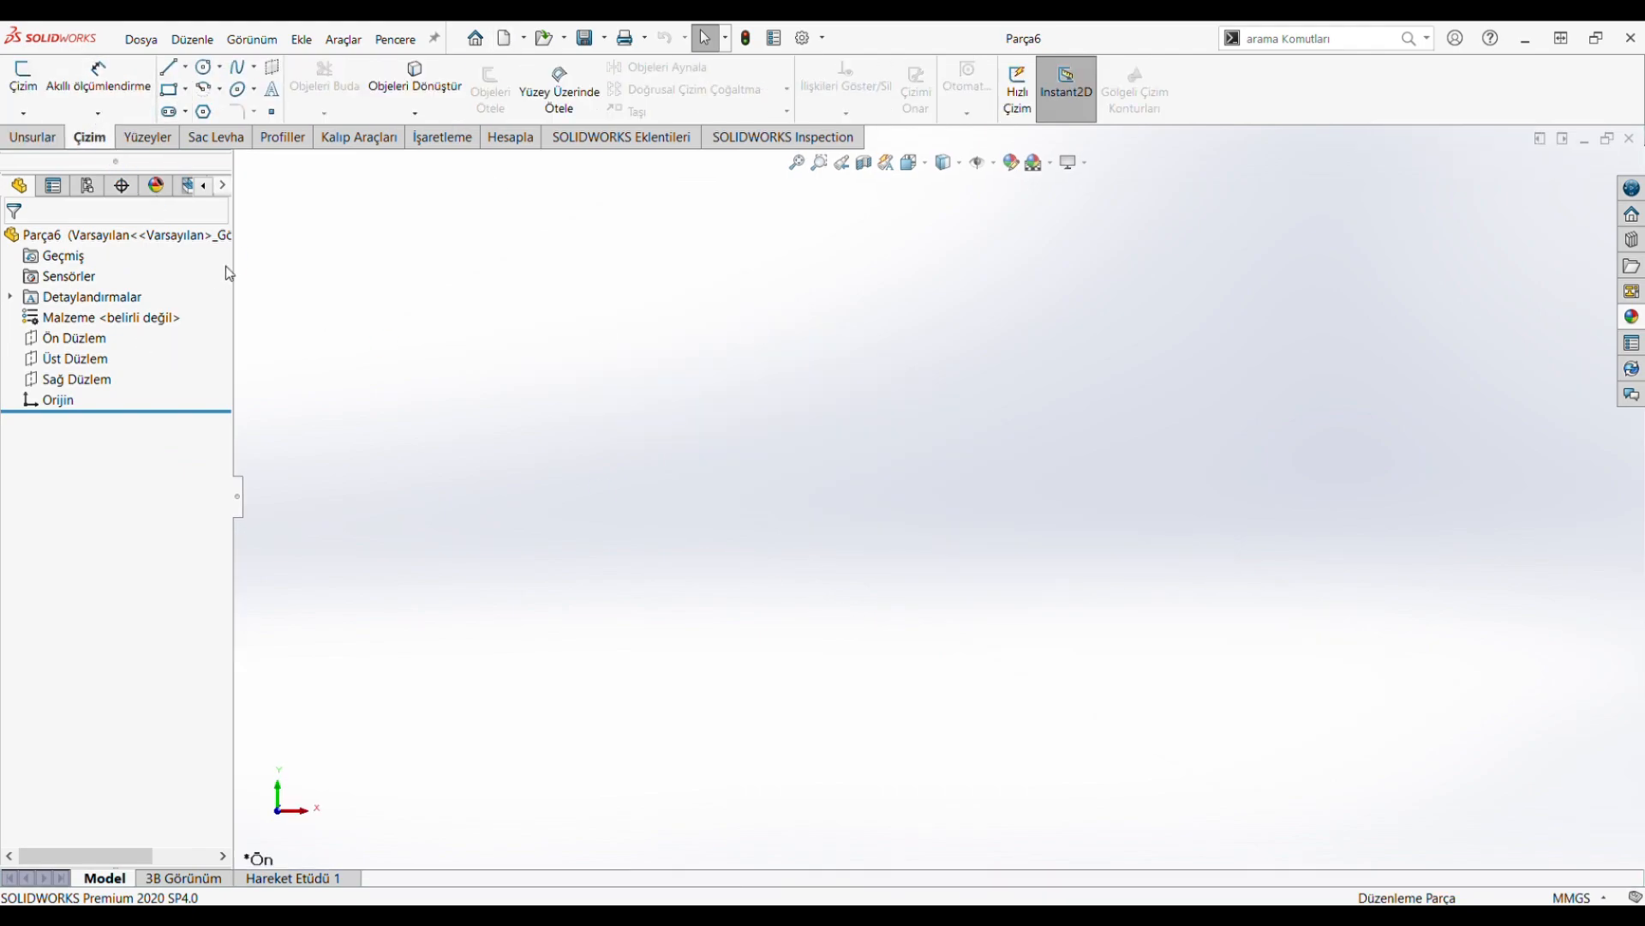
left_click(81, 359)
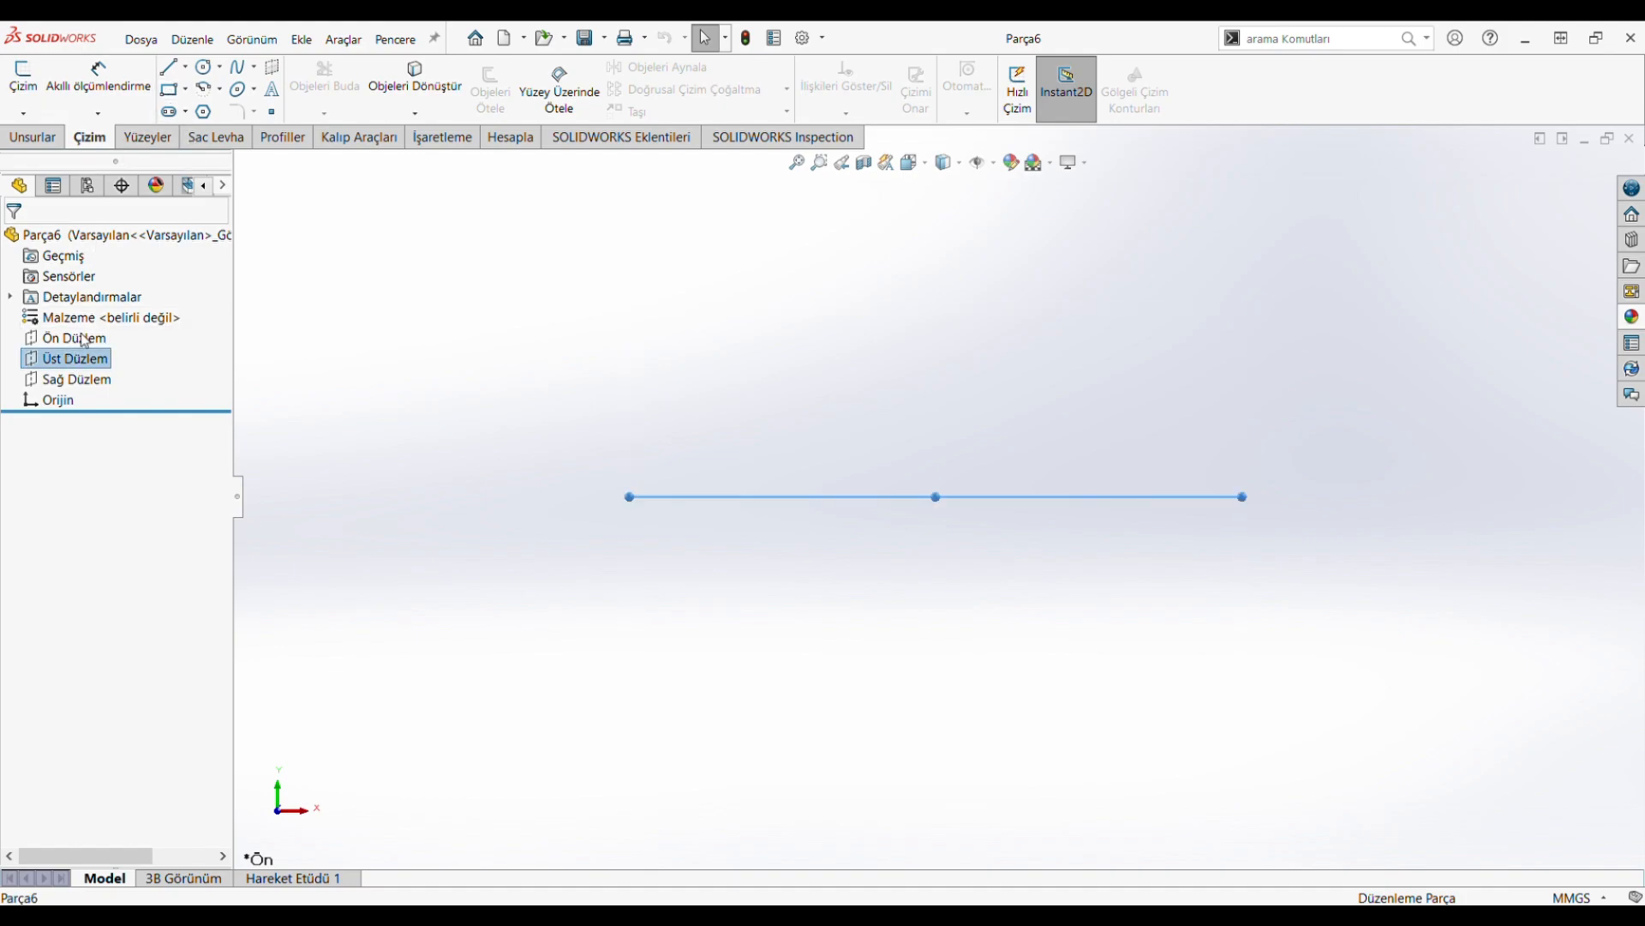
left_click(172, 90)
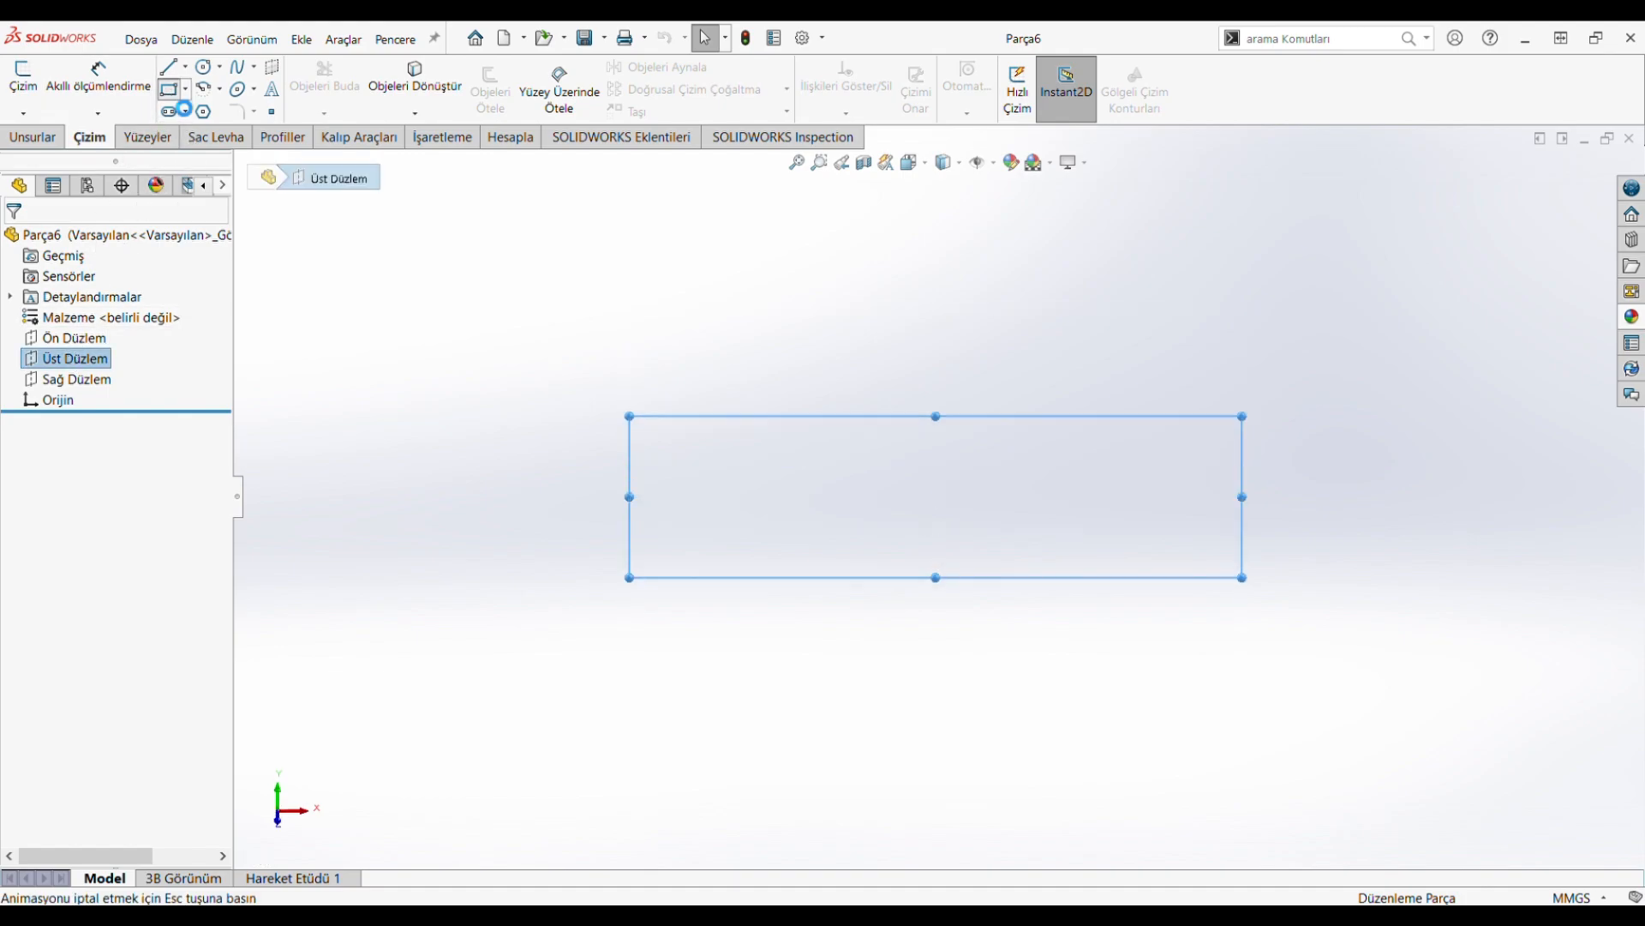
left_click(940, 496)
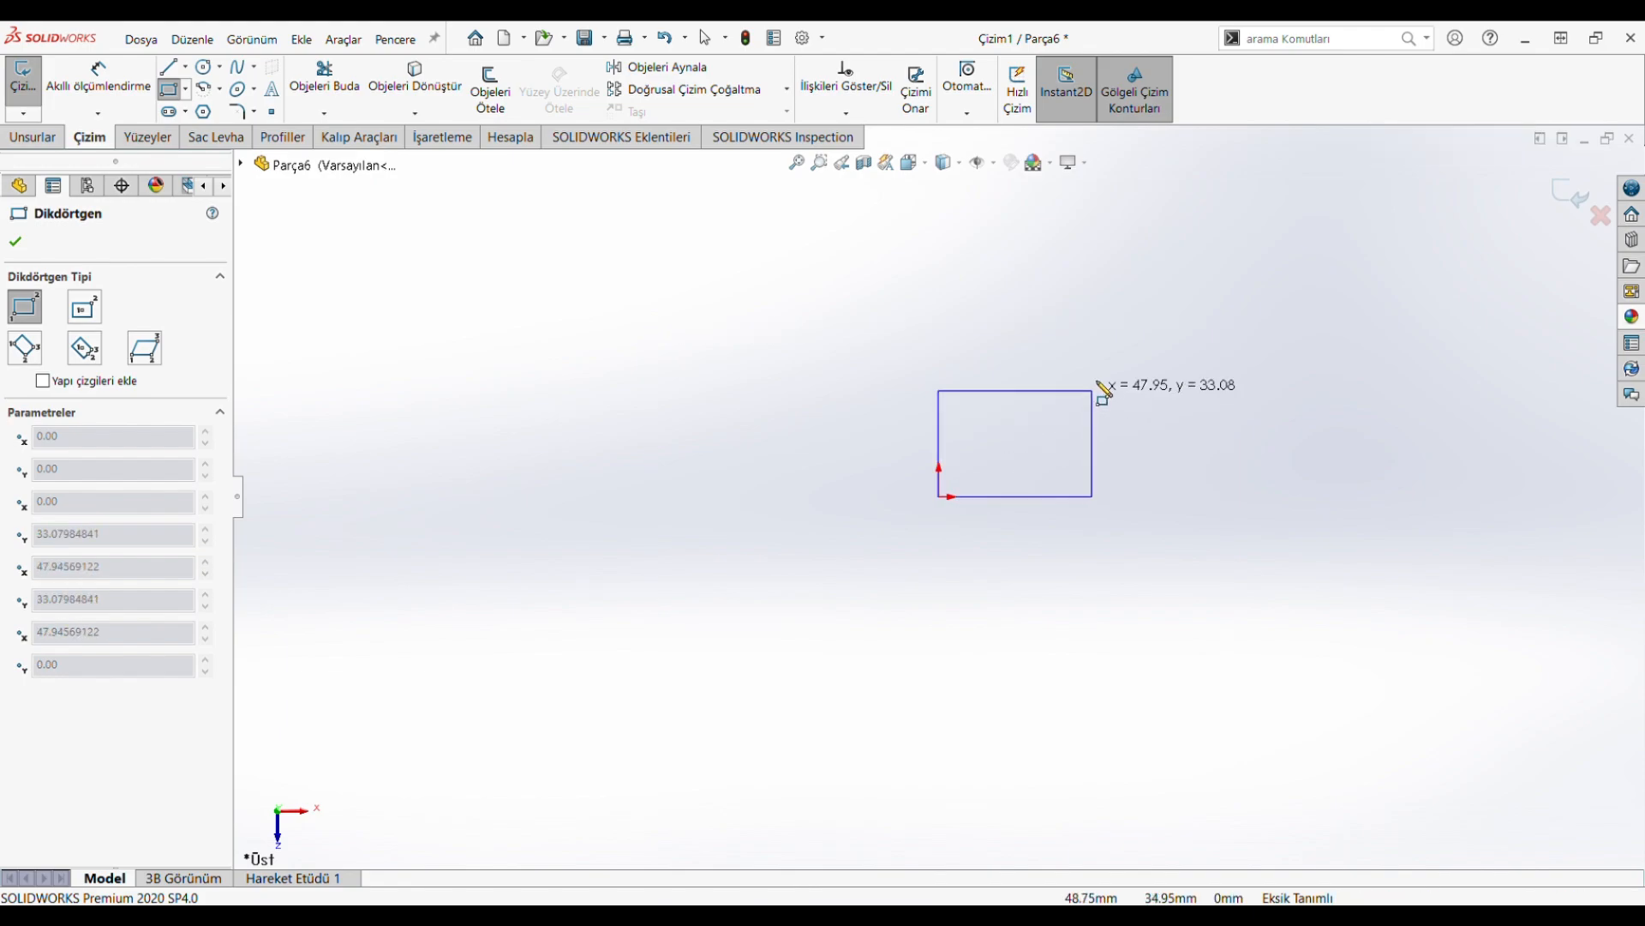
left_click(1122, 349)
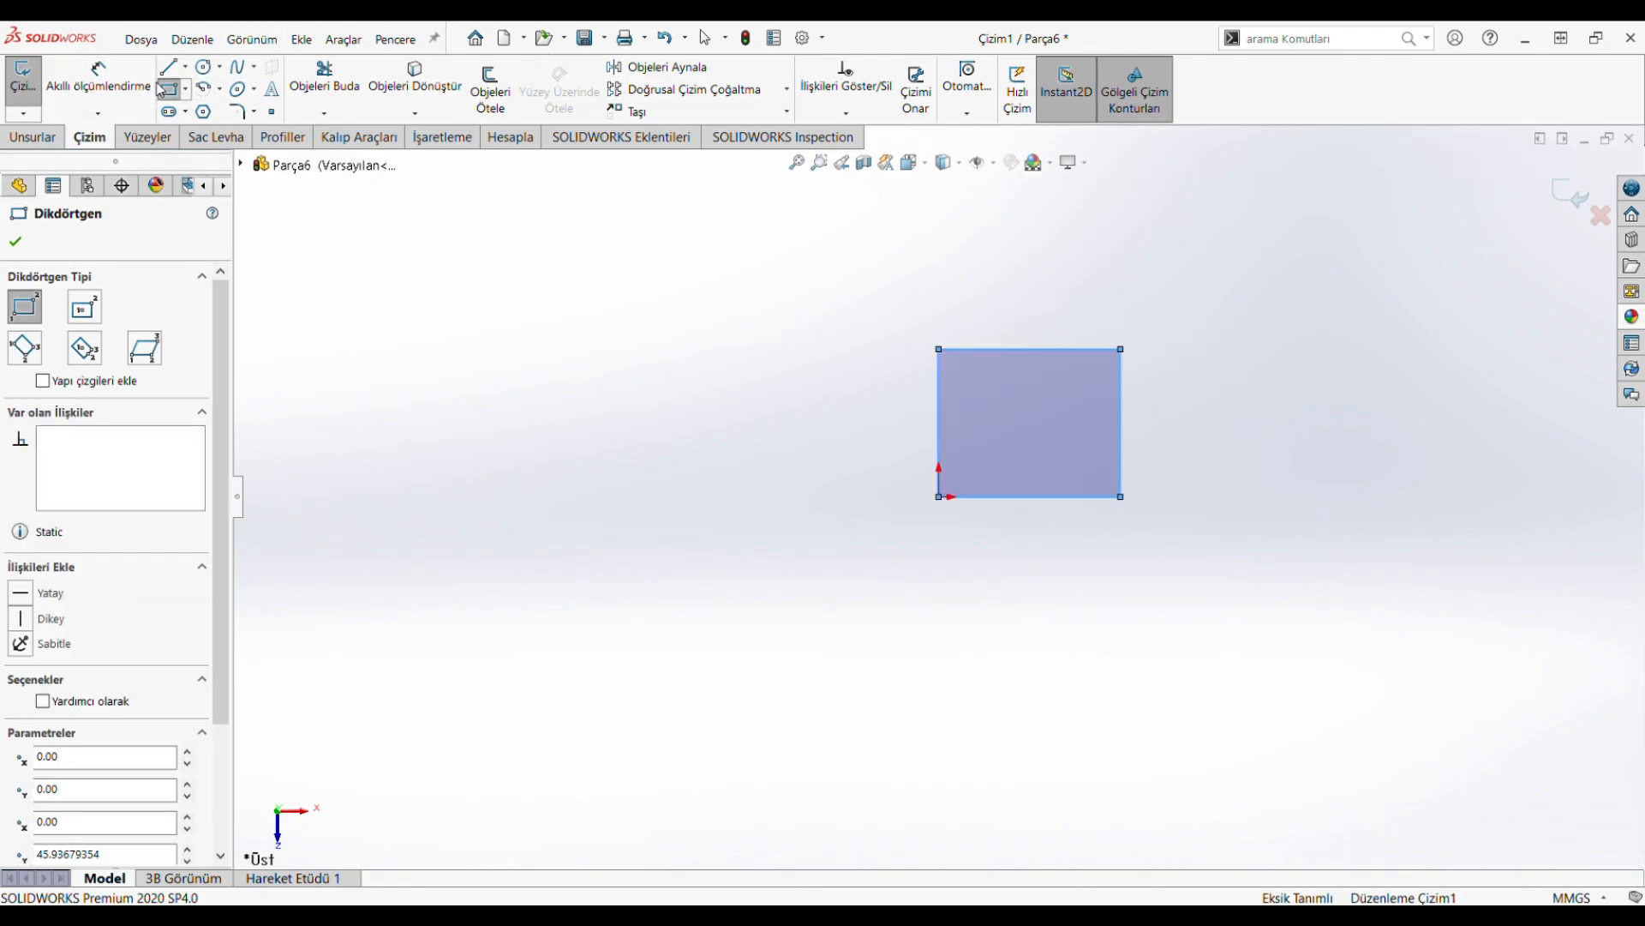
Step: Dimension the new rectangle's upper horizontal edge to 100 mm
left_click(126, 88)
left_click(1065, 350)
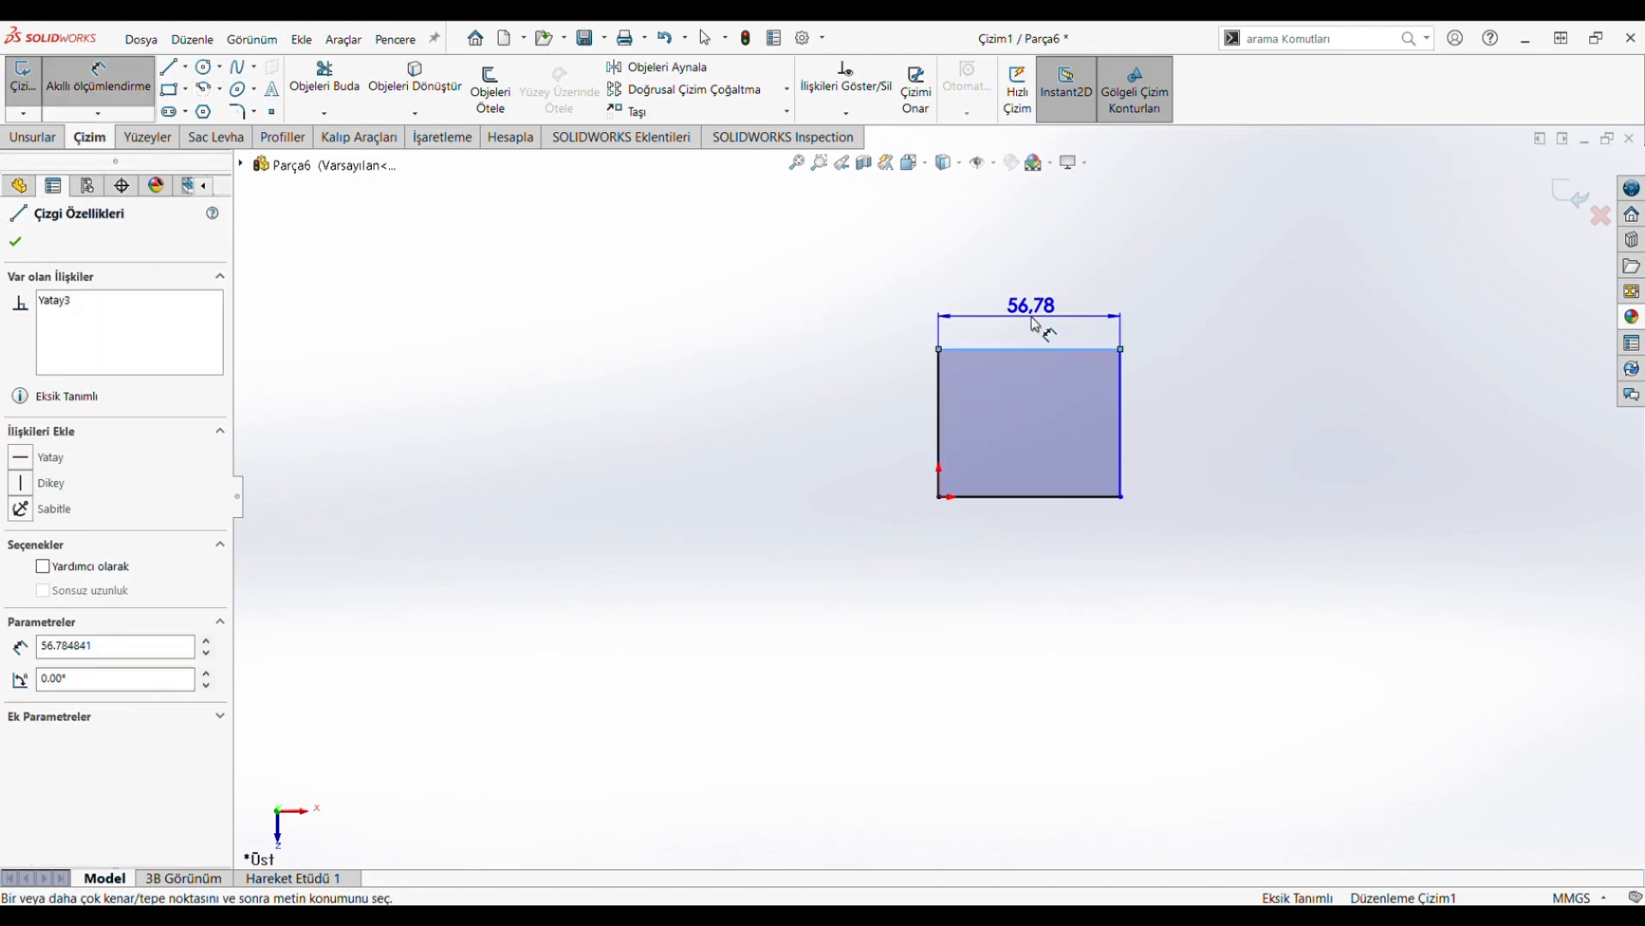
left_click(1032, 316)
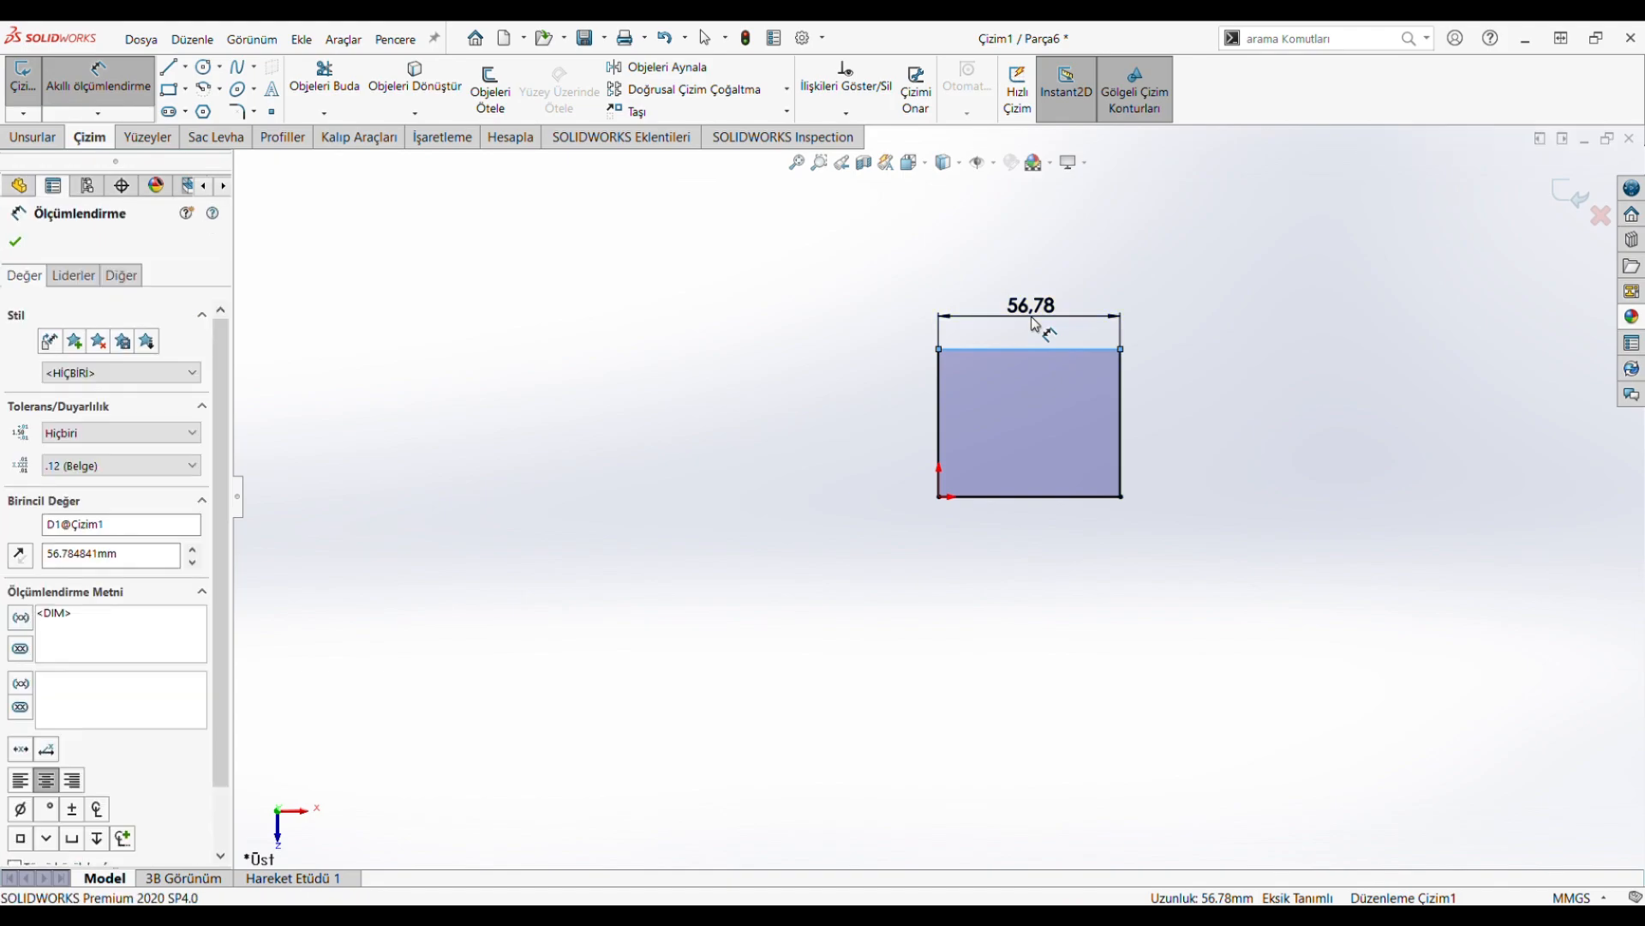
type("100")
key("Return")
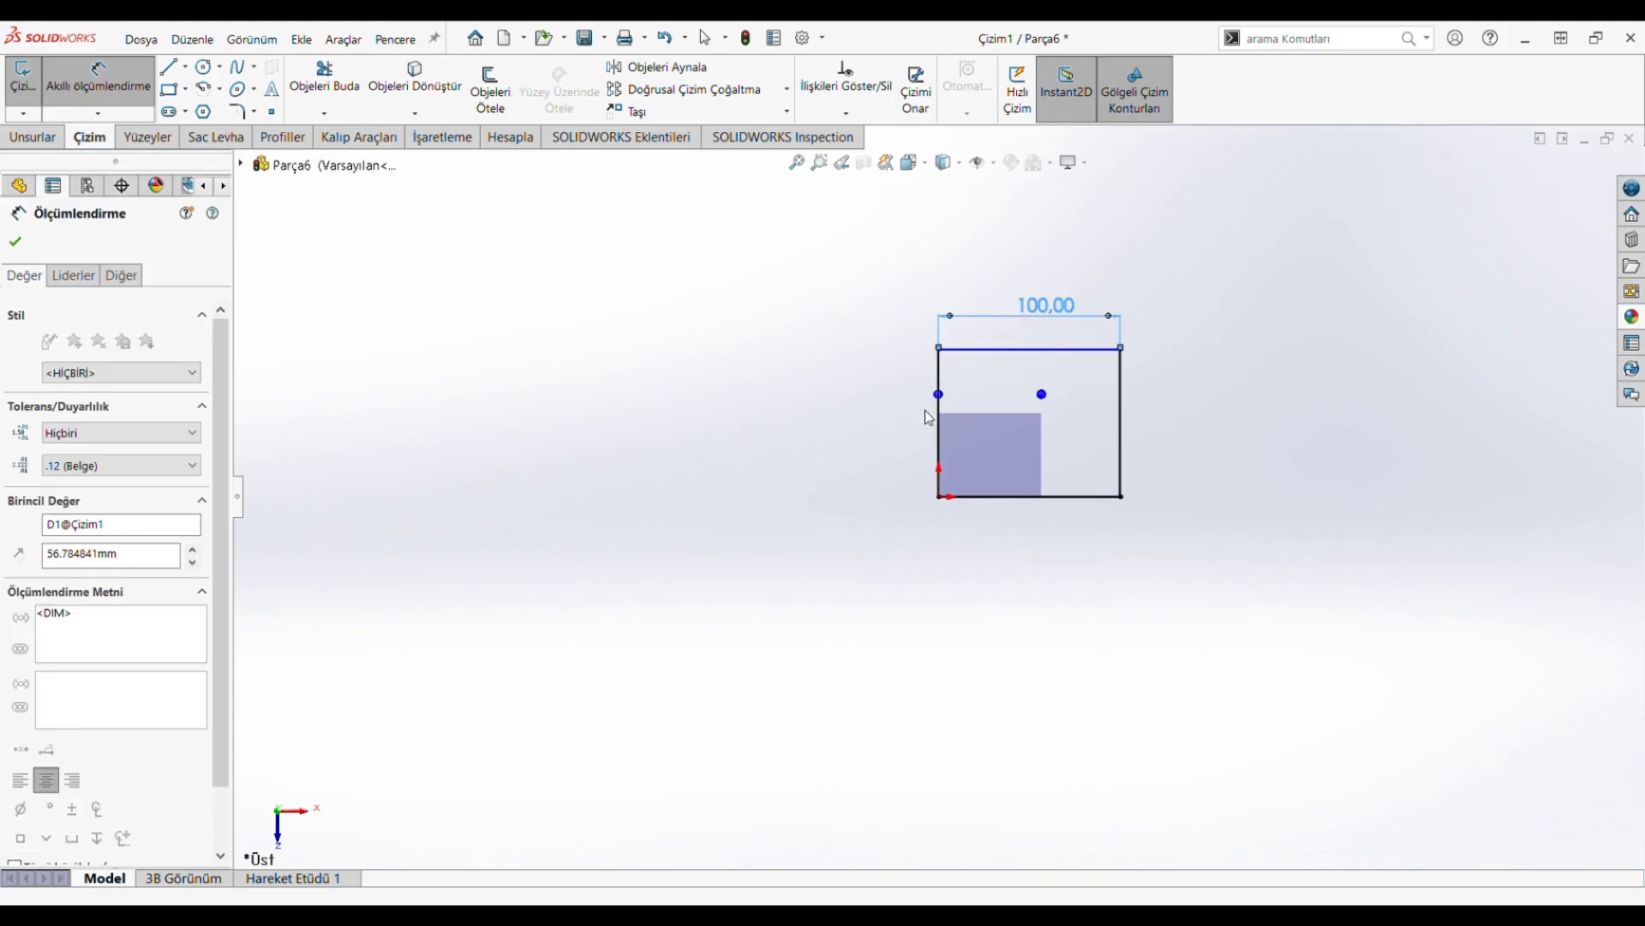
Step: Dimension the vertical edge at the origin to 100 mm, making the profile square, and end dimensioning
left_click(940, 413)
left_click(908, 425)
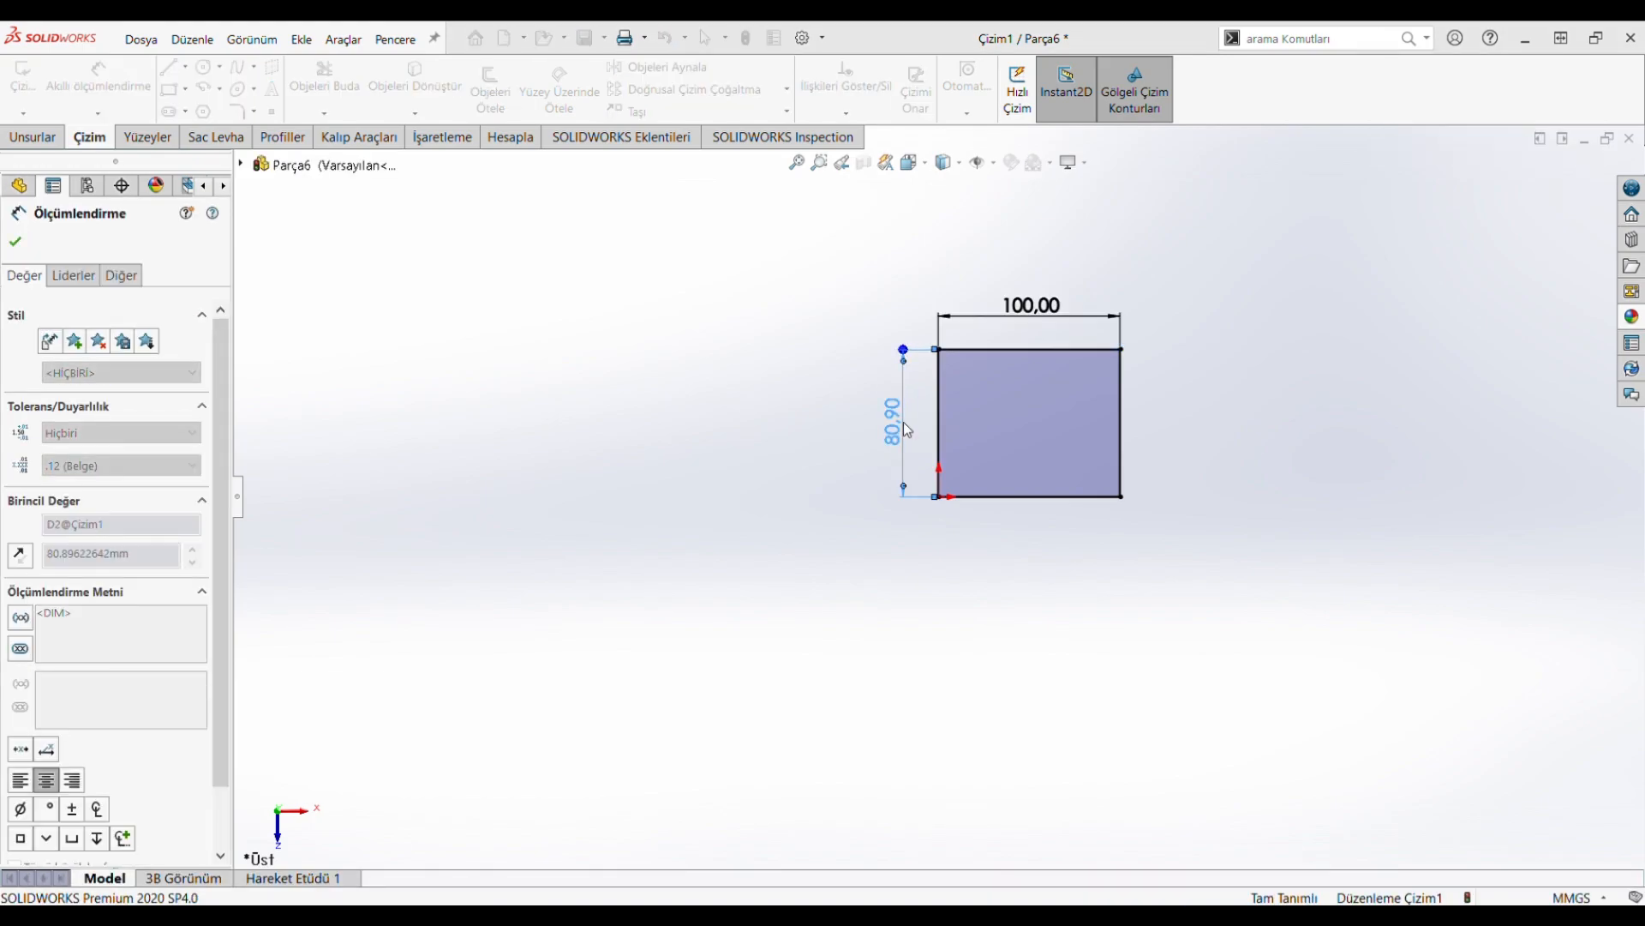
type("100")
key("Return")
left_click(16, 244)
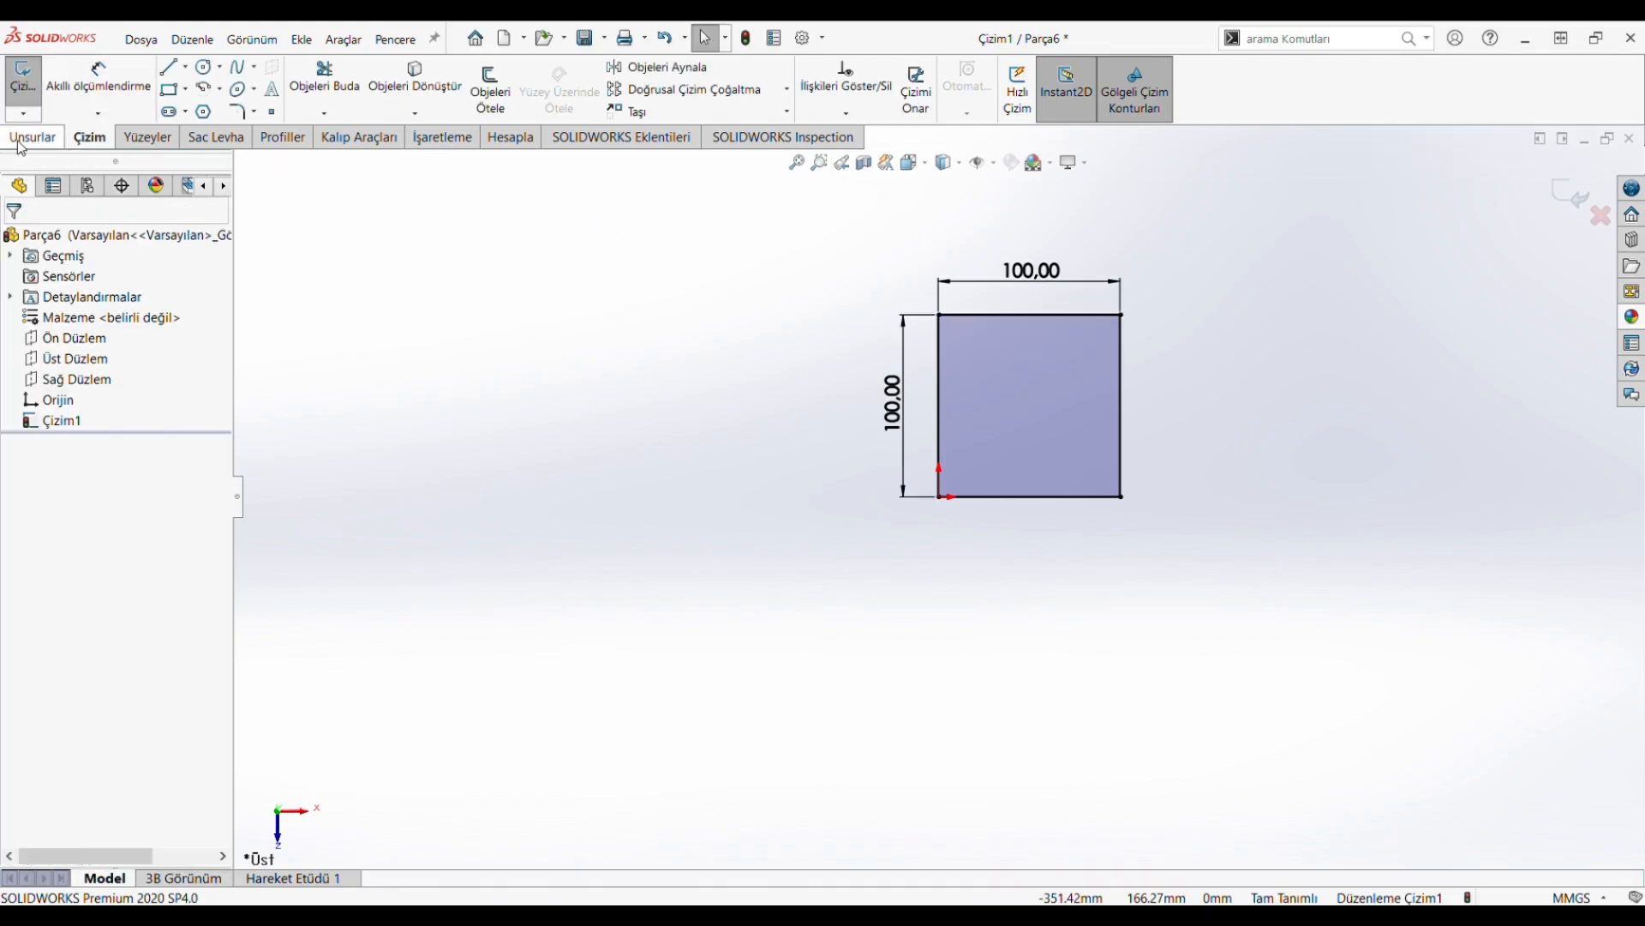
Step: Extrude the square profile 100 mm from the sketch plane to form a cubic block
left_click(21, 140)
left_click(58, 107)
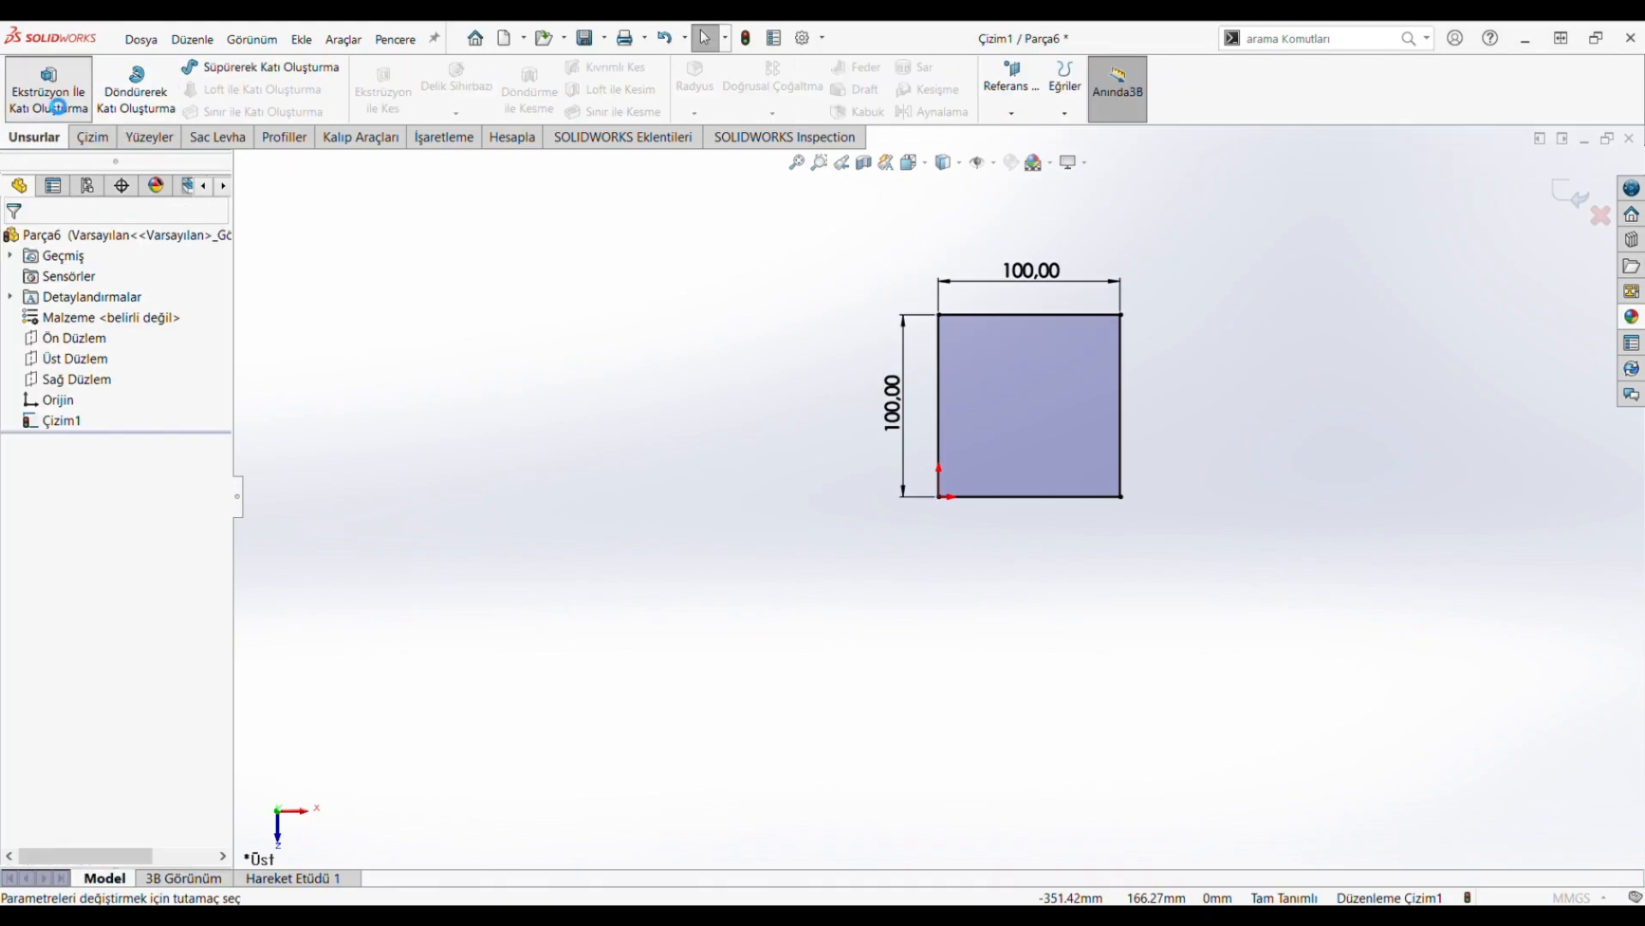
type("1")
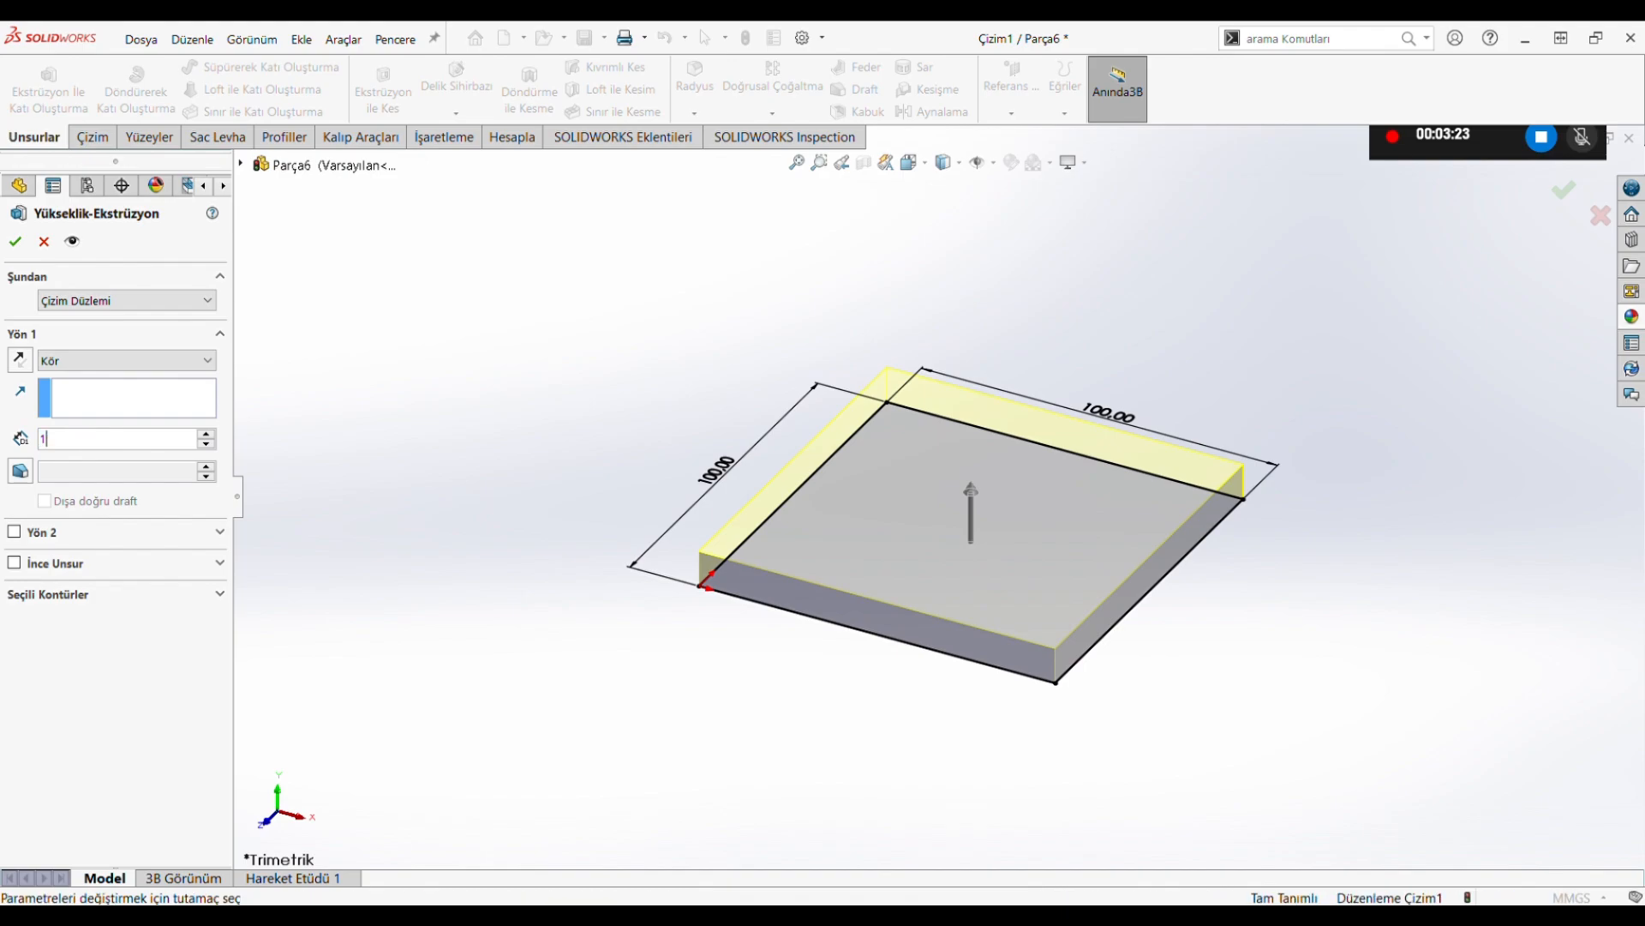
type("00")
key("Return")
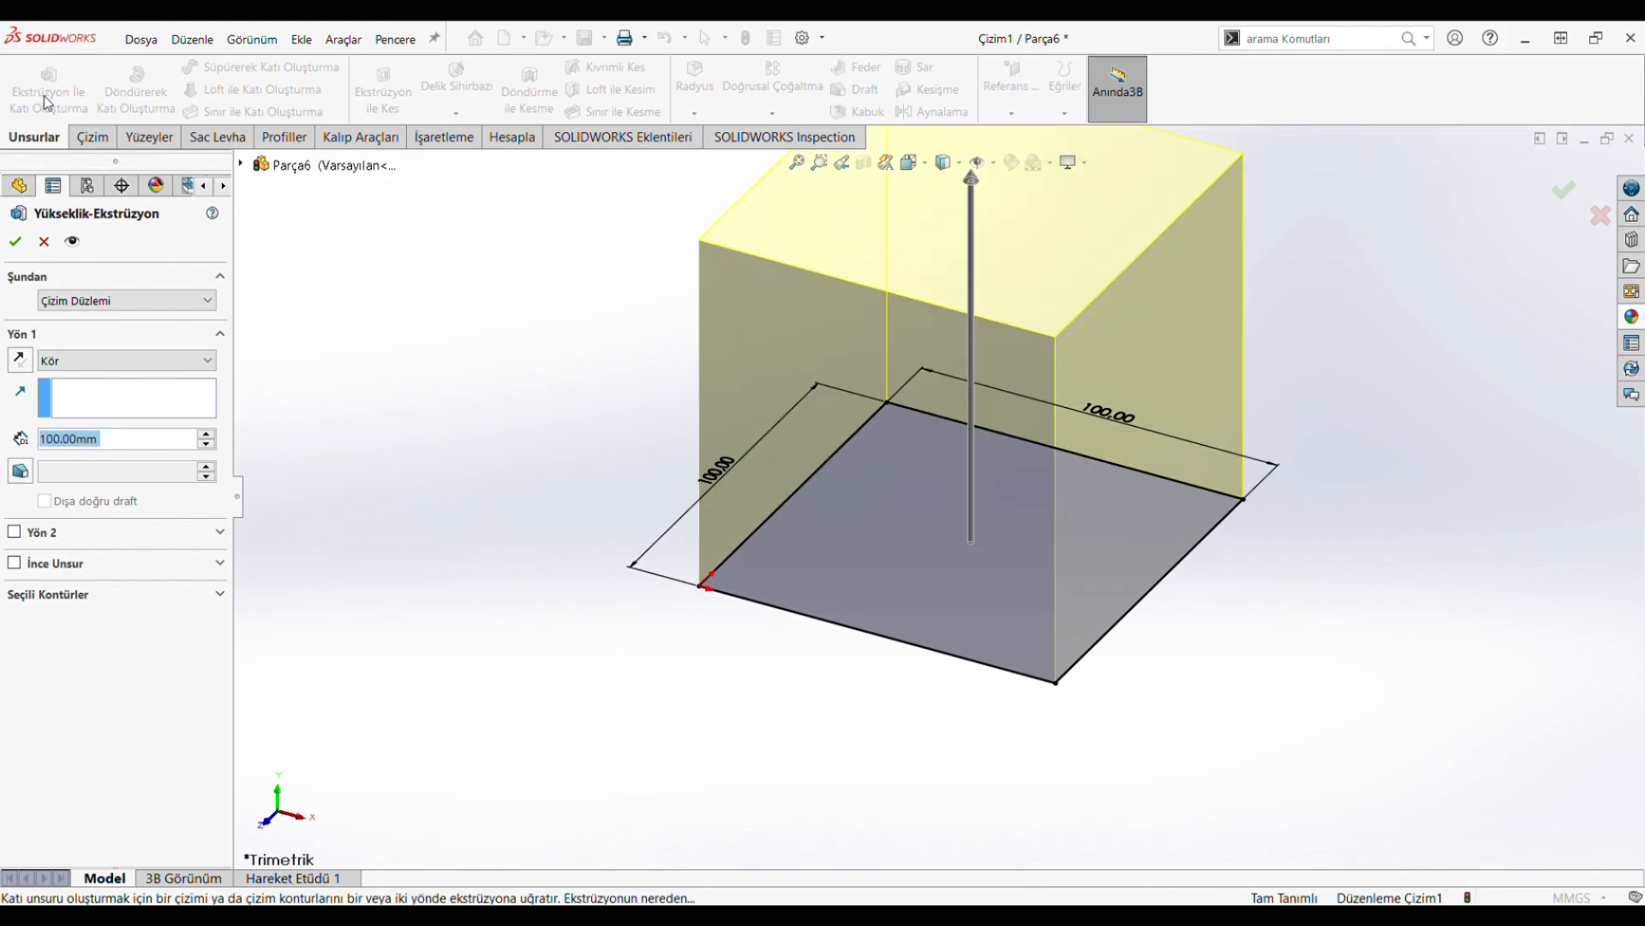
left_click(11, 244)
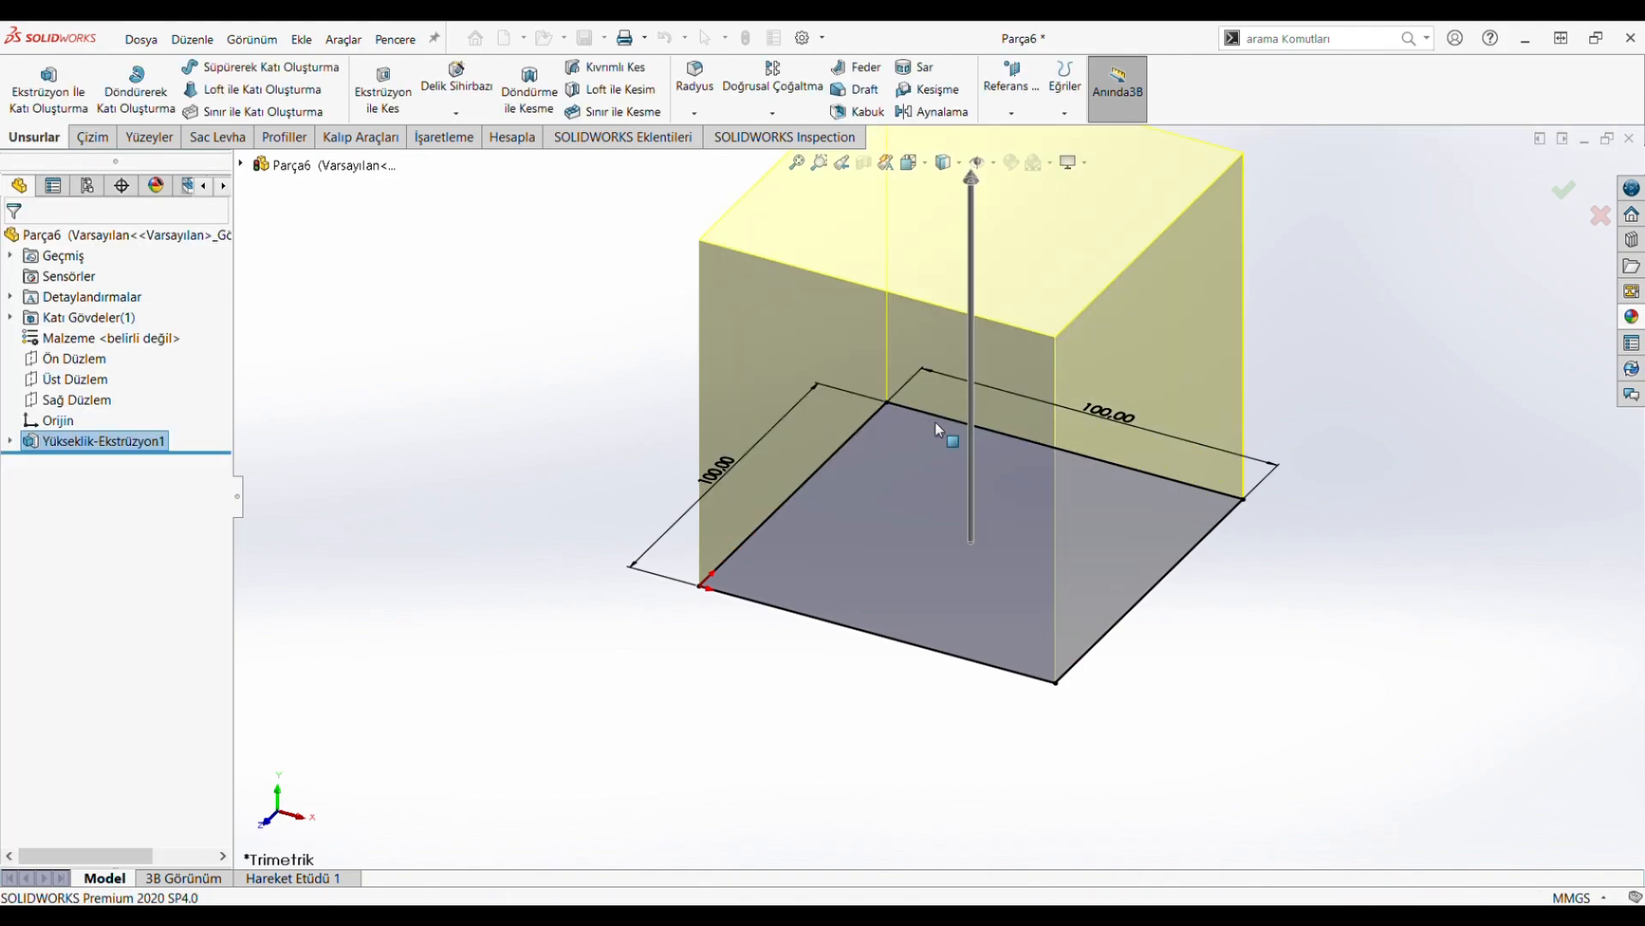
Step: Apply the oak appearance to the cubic block and show it in isometric view
key("f")
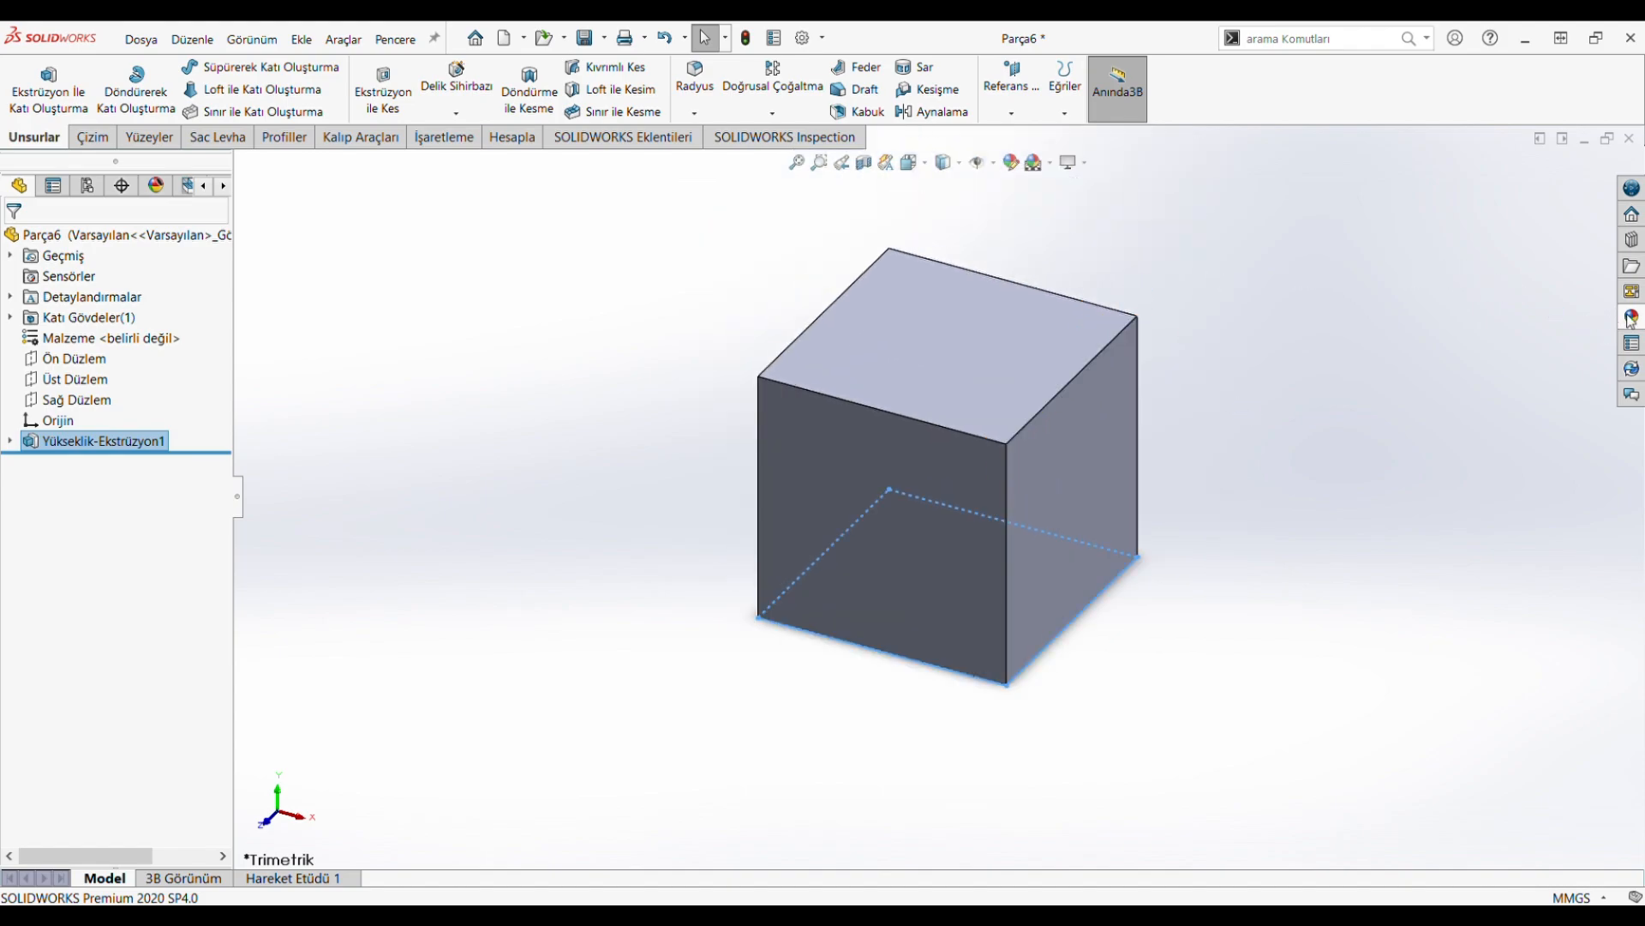
left_click(1631, 317)
left_click_drag(1397, 501, 989, 377)
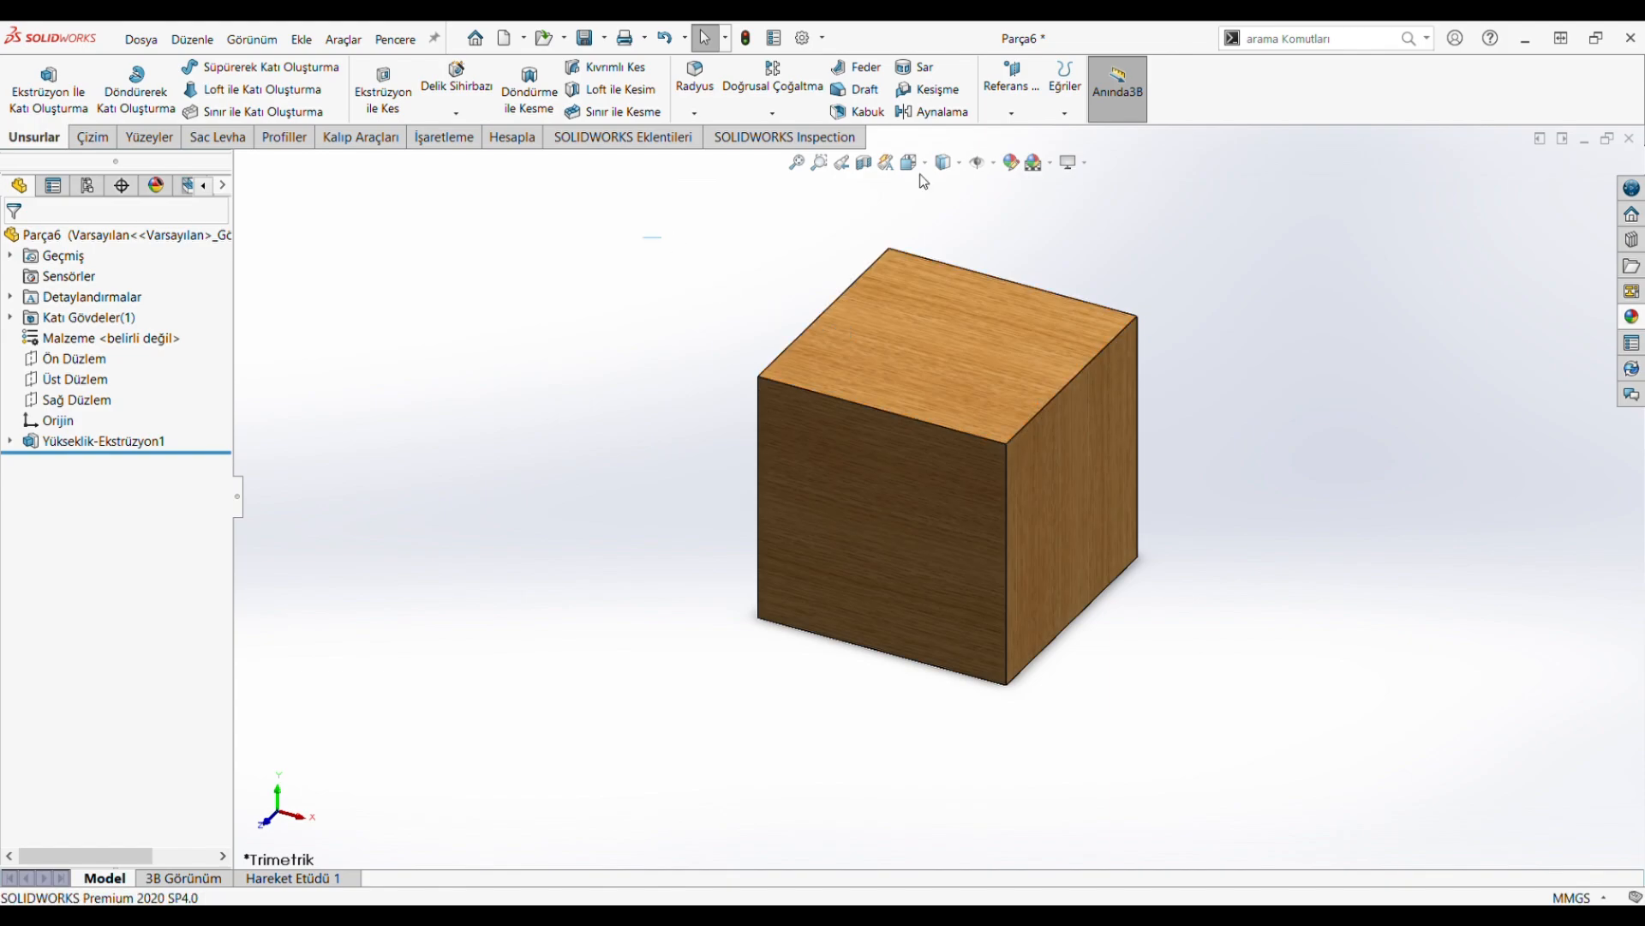
key("space")
left_click(758, 573)
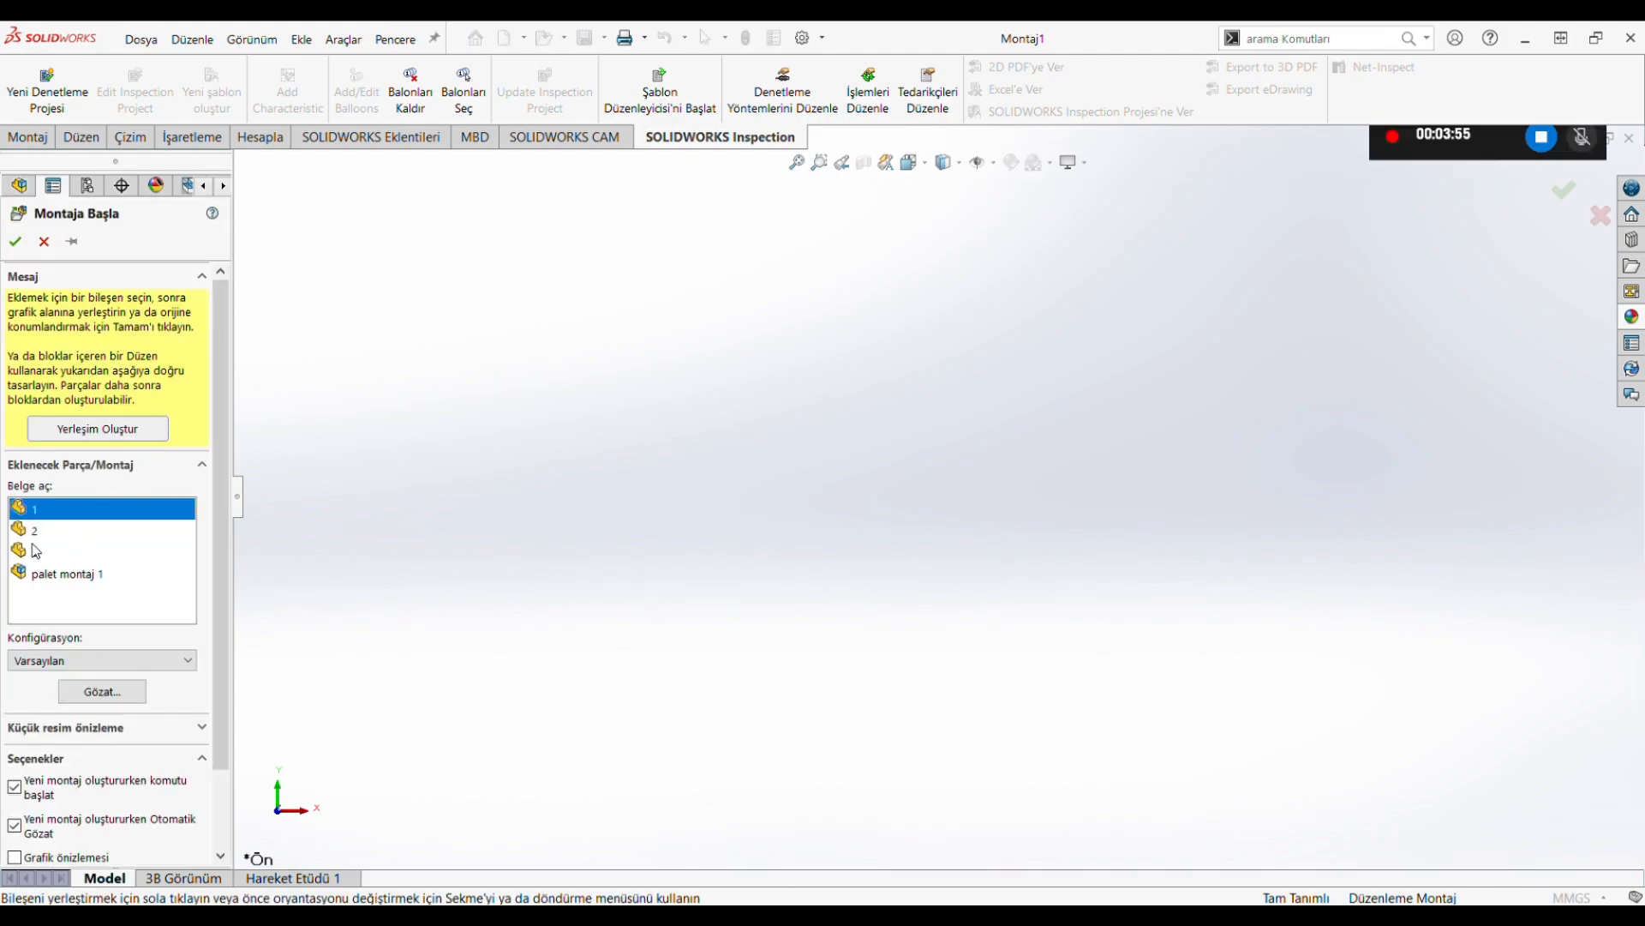
Step: Insert part 1 as the first component of the new assembly
left_click(37, 532)
left_click(36, 509)
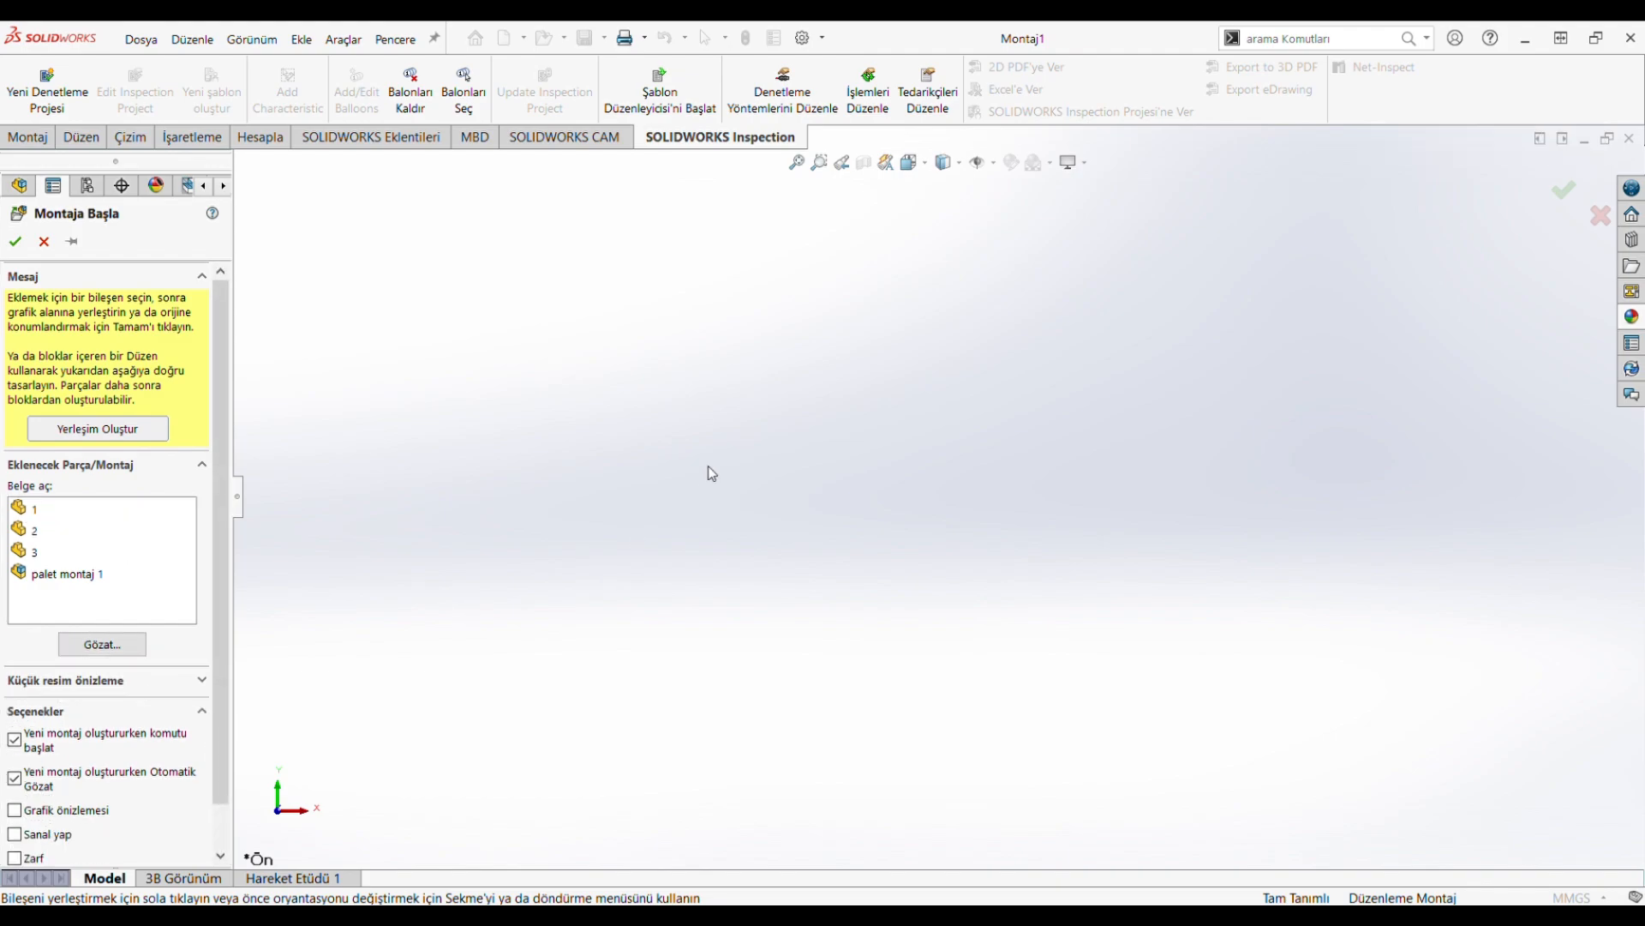
left_click(39, 510)
left_click(37, 511)
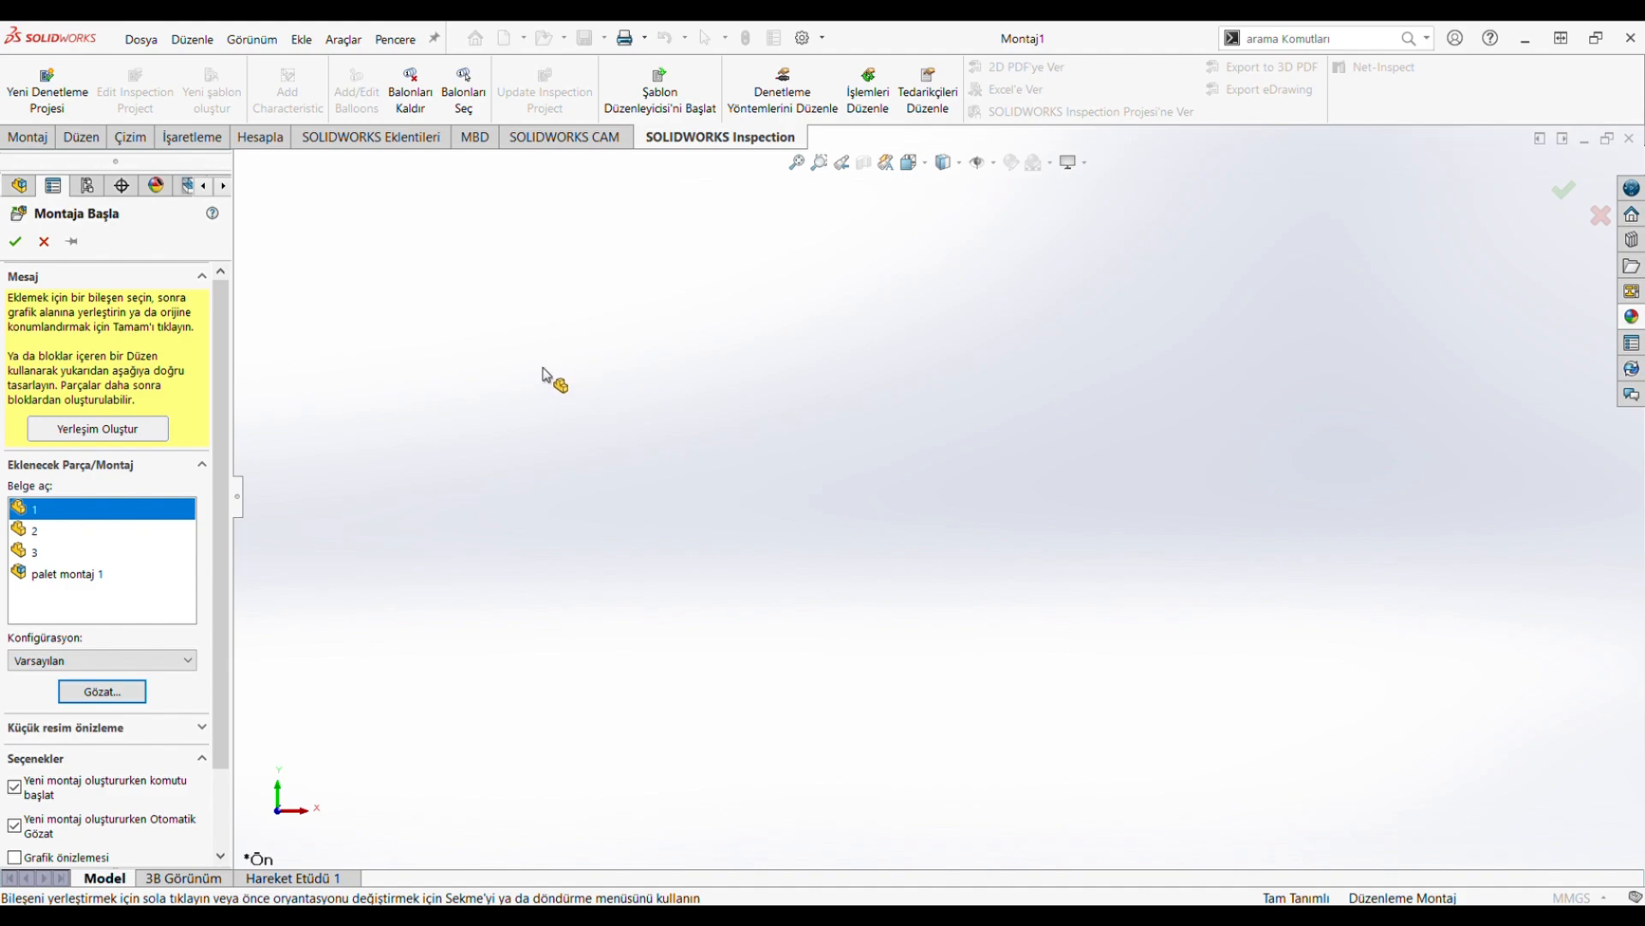
left_click(672, 500)
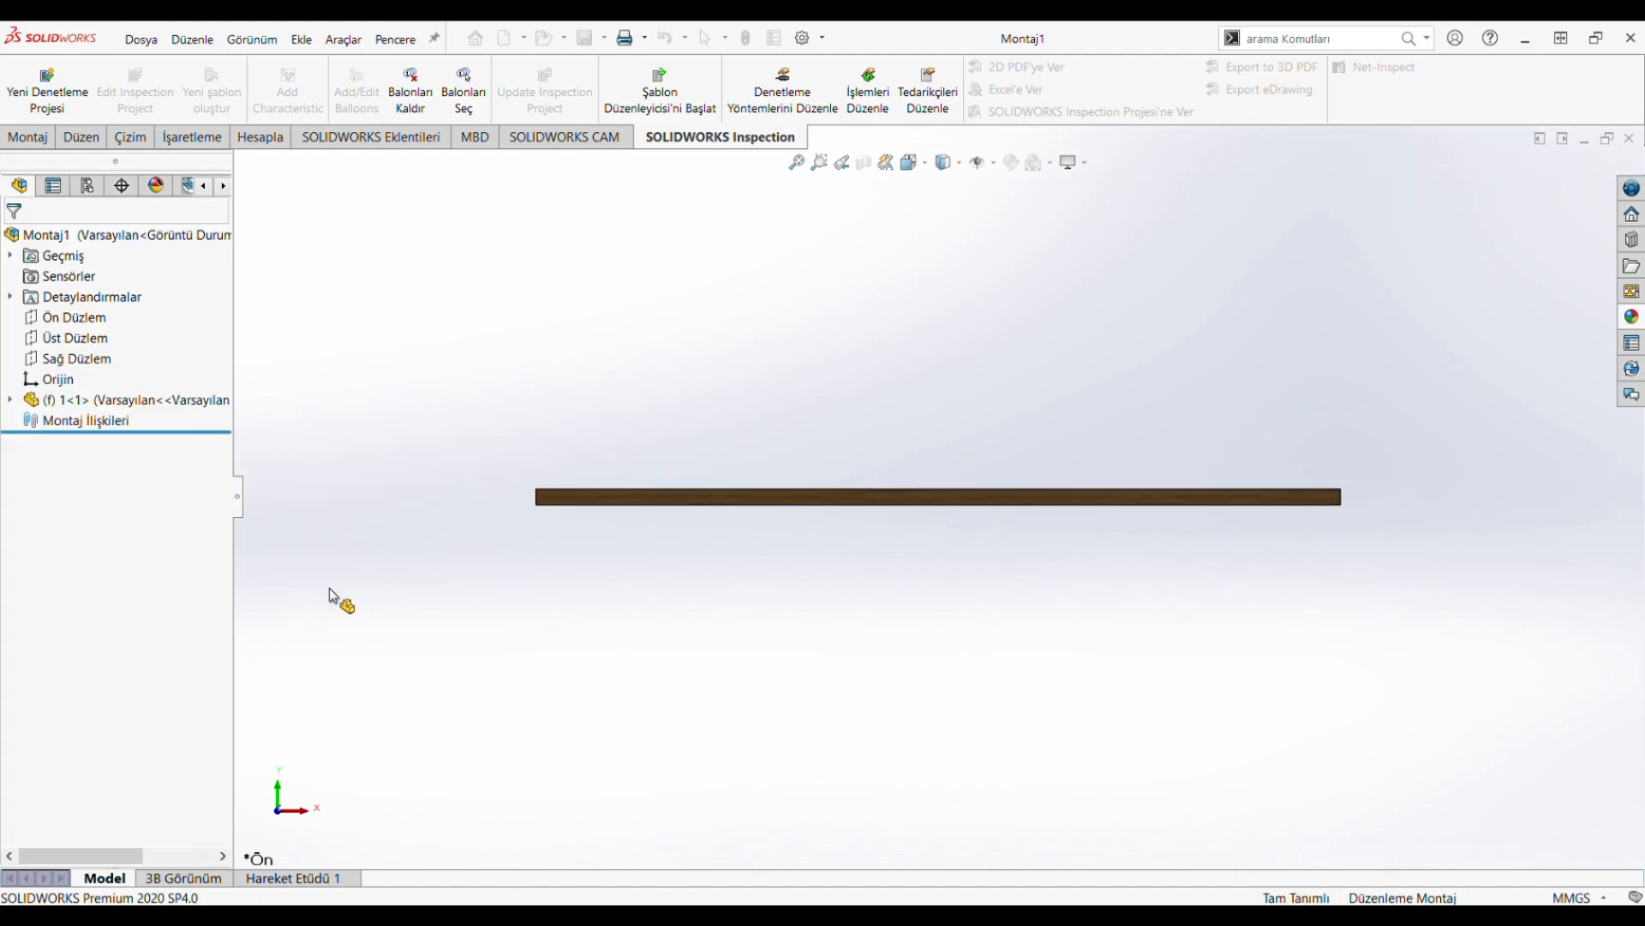
Step: Insert part 3, the cubic block, into the assembly and place it in empty space beside the wide board
middle_click_drag(758, 506, 812, 608)
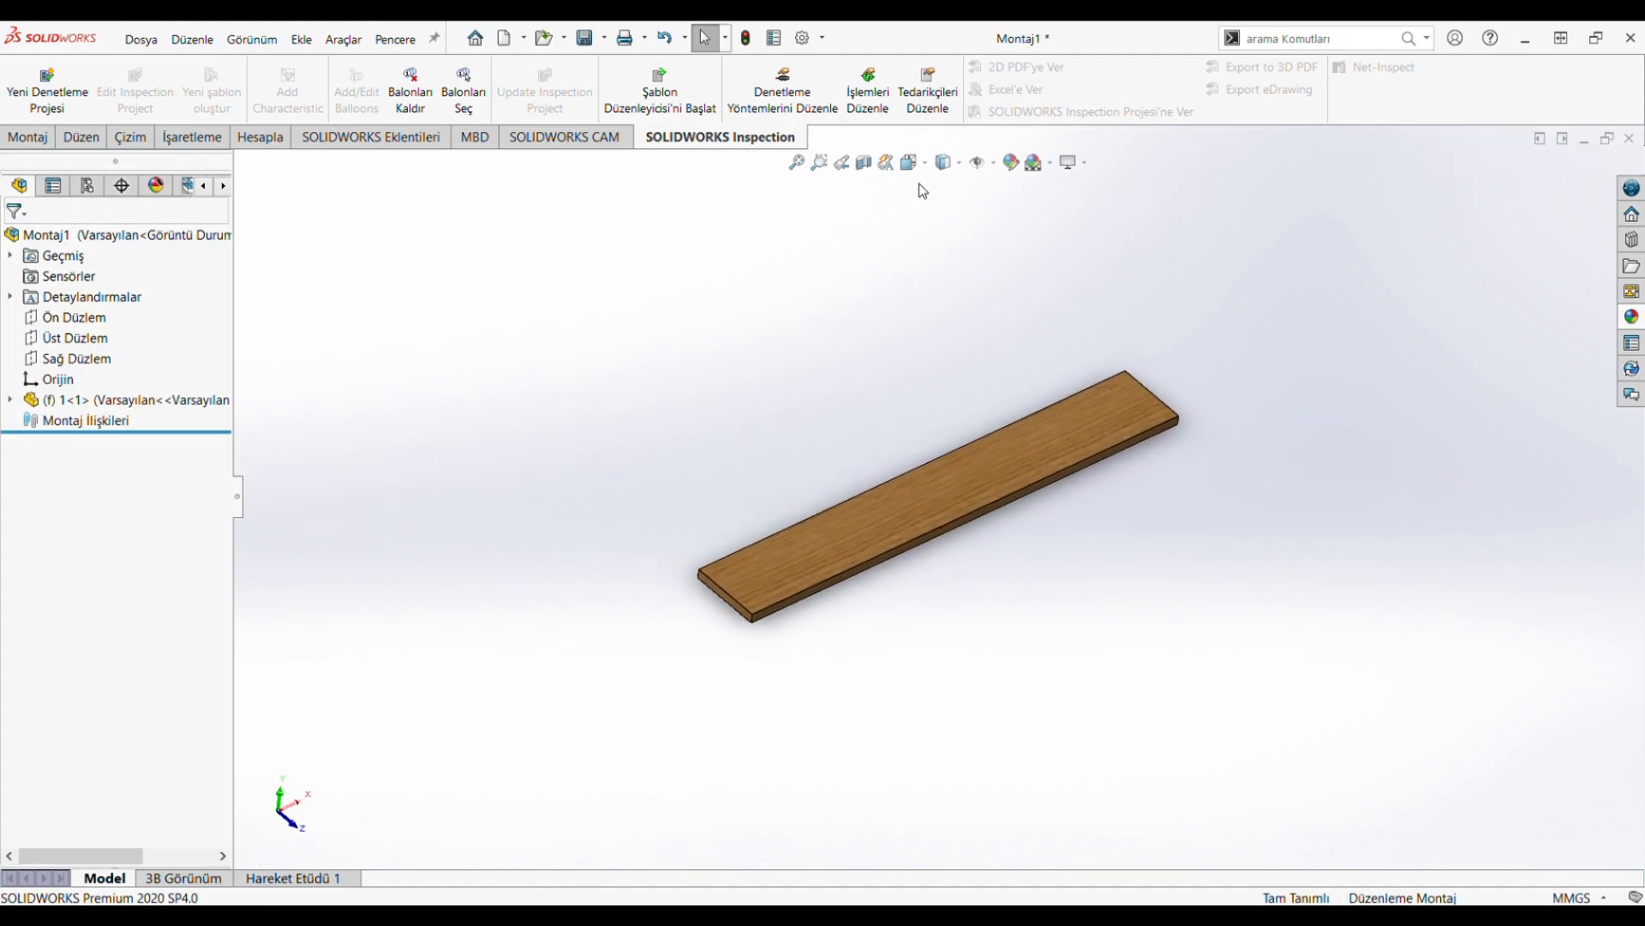
key("space")
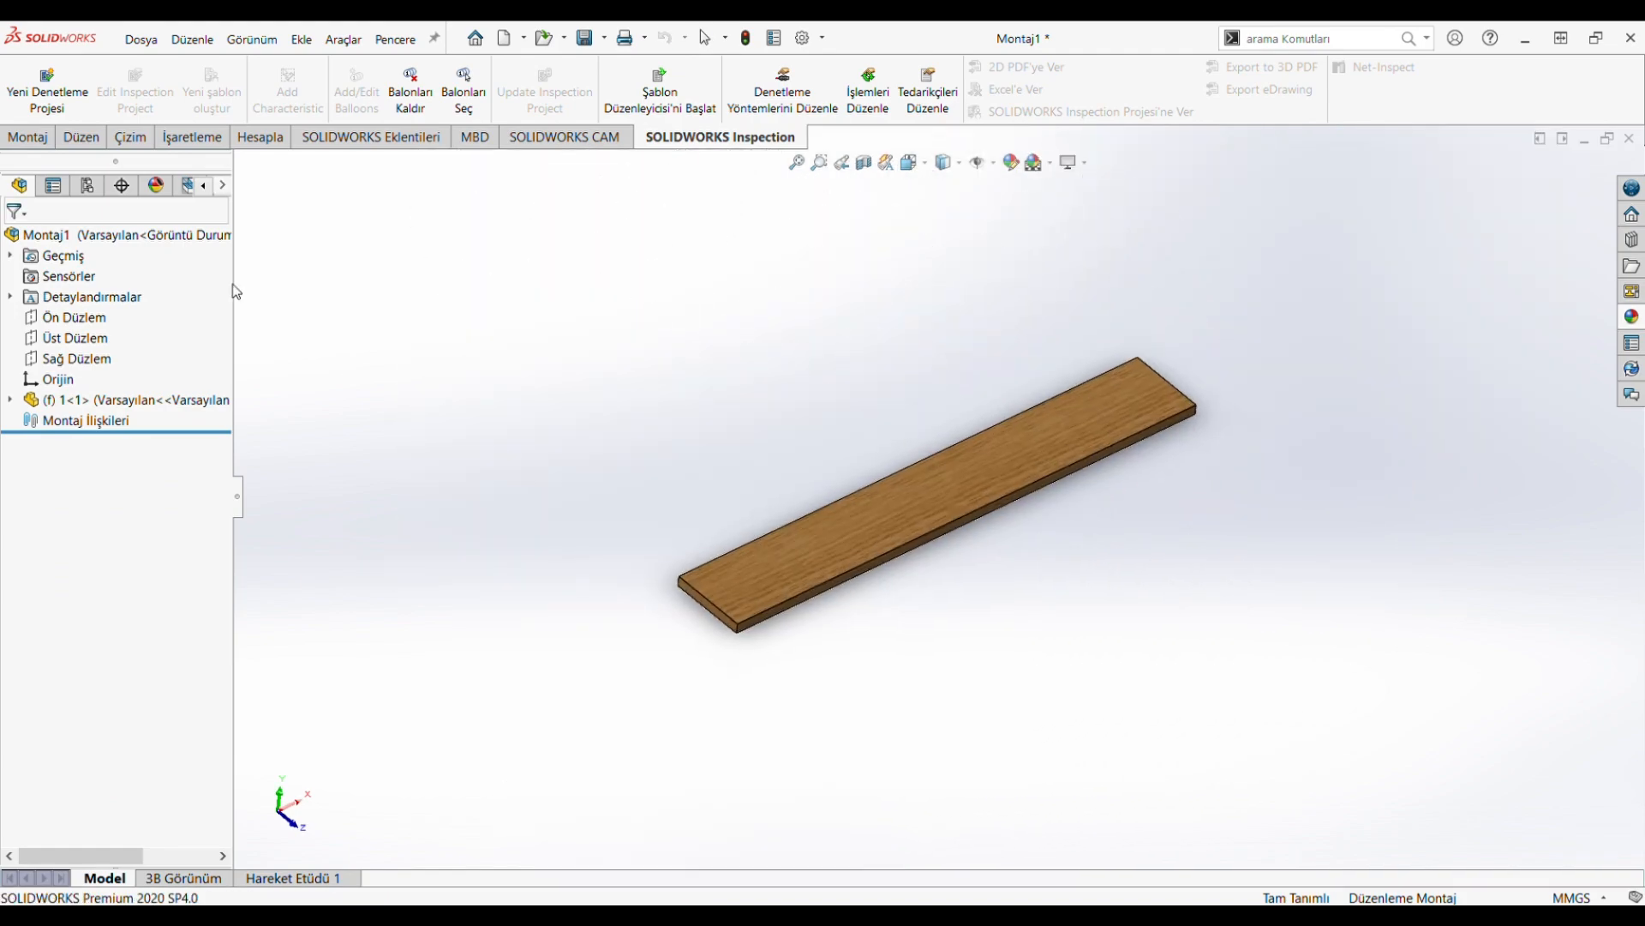
left_click(30, 137)
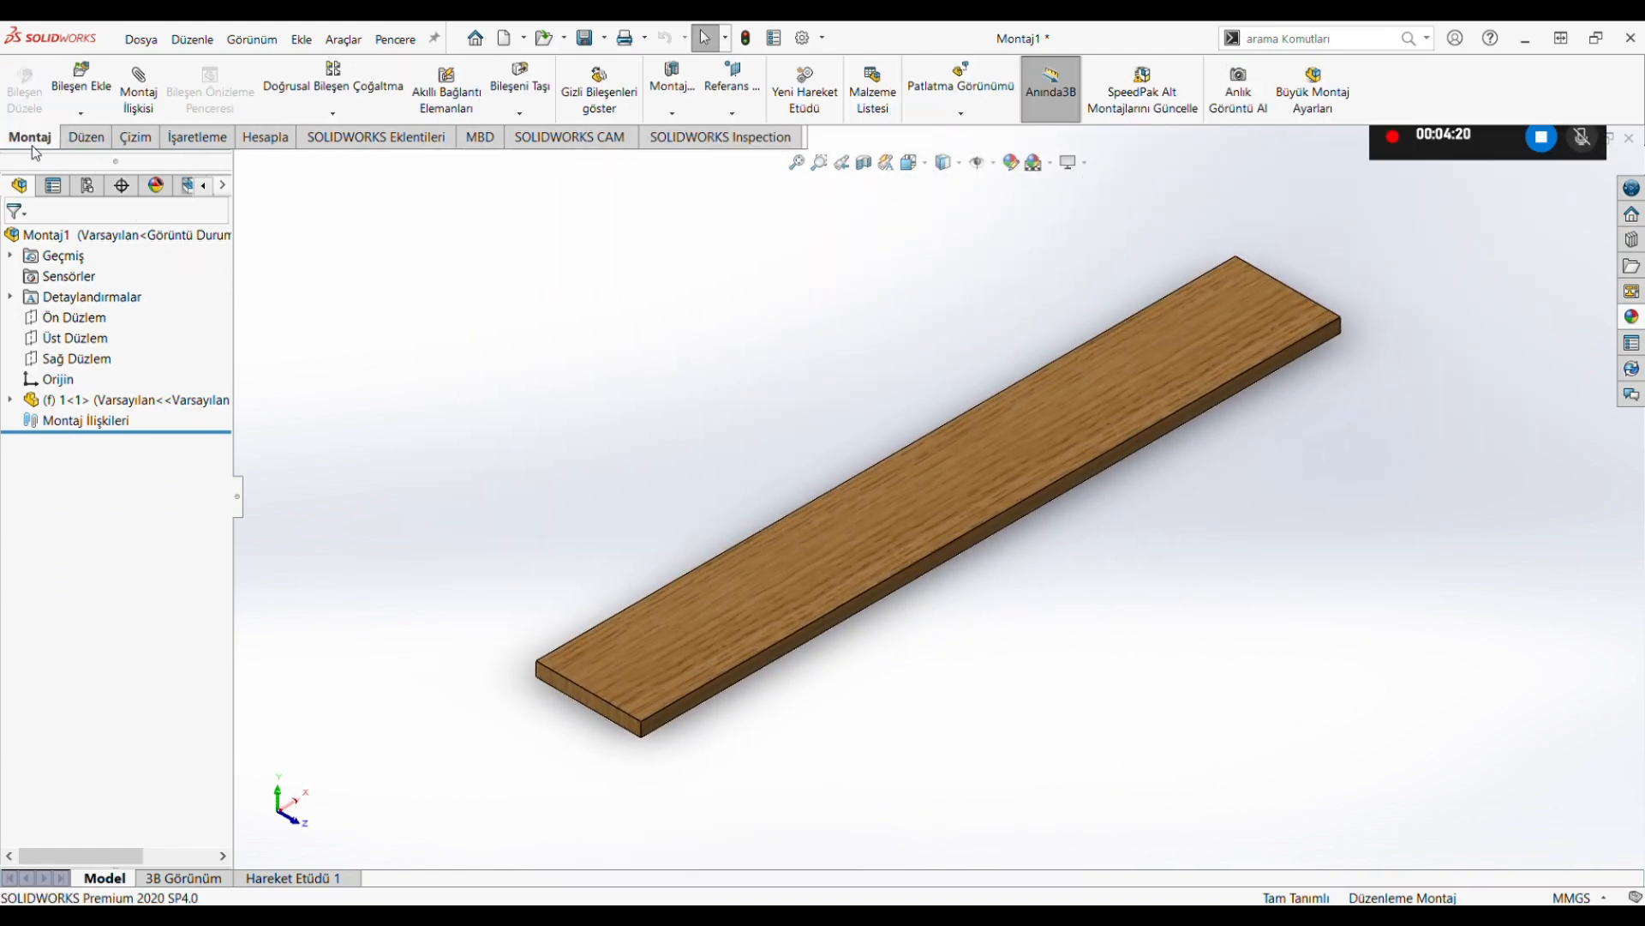
left_click(81, 81)
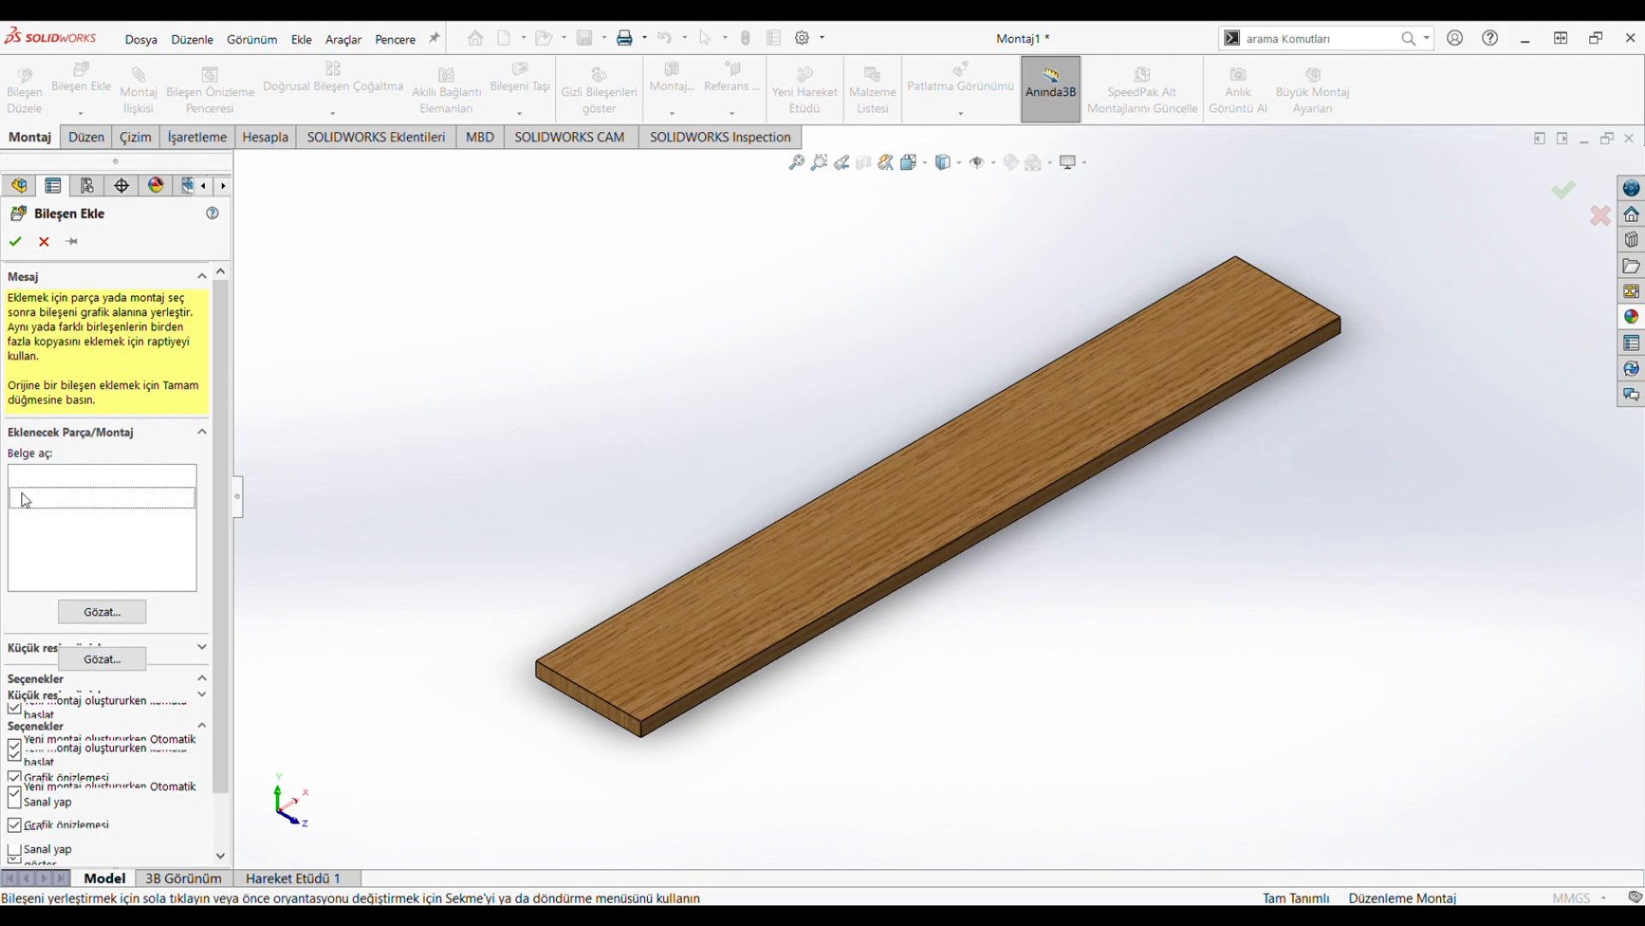
left_click(26, 497)
left_click(26, 519)
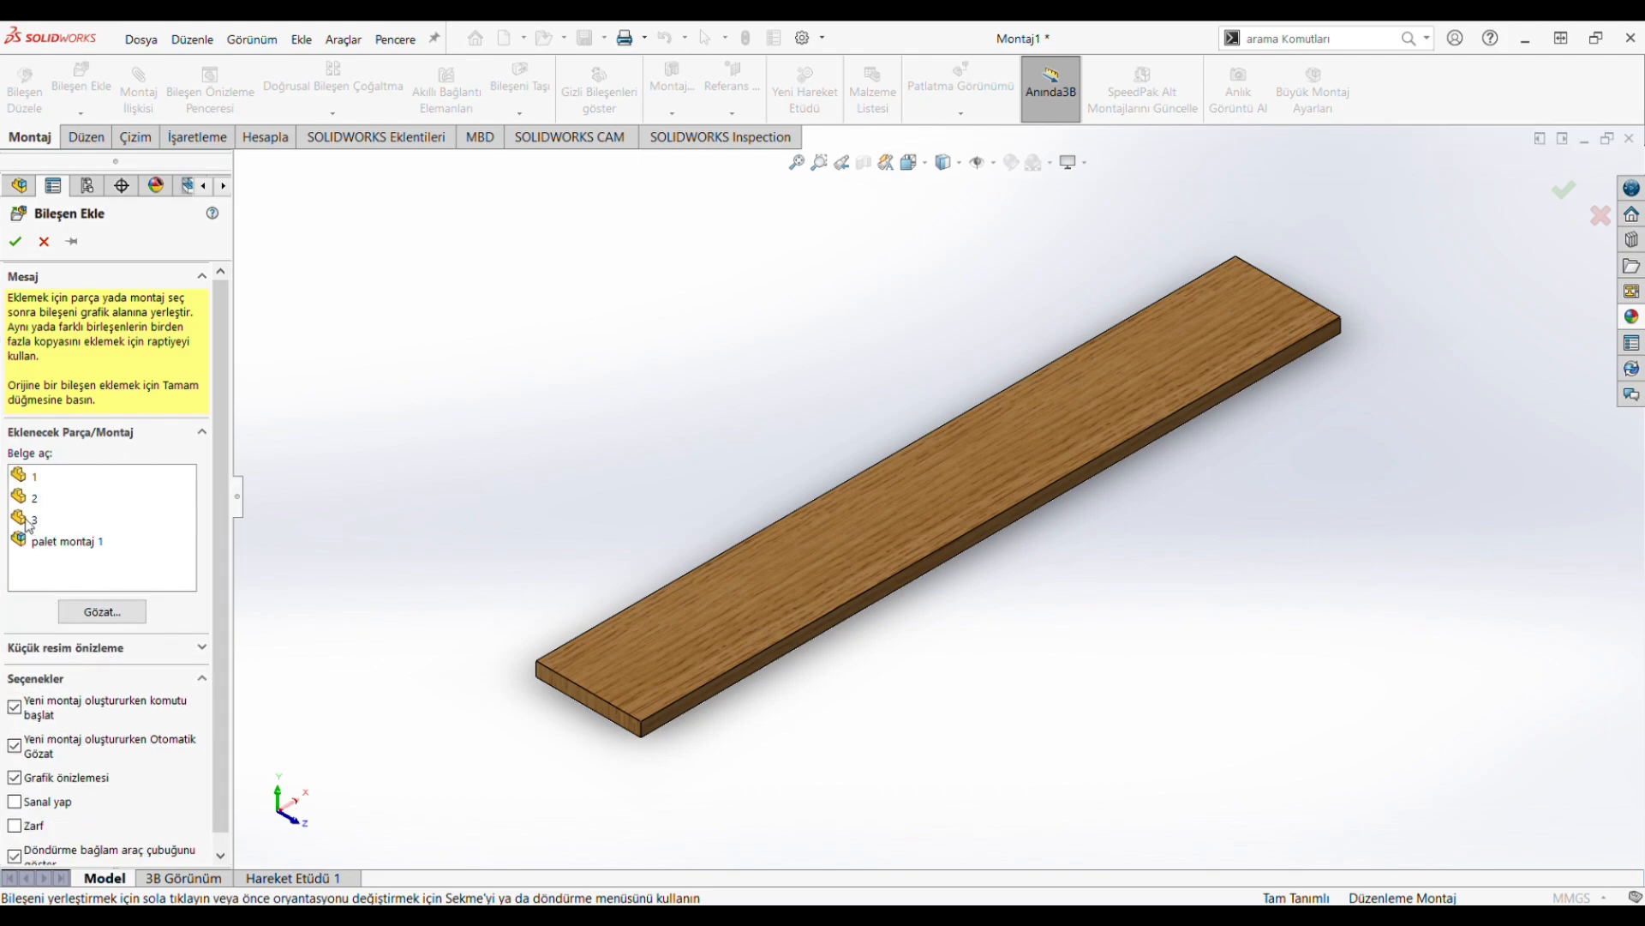
left_click(27, 519)
left_click(32, 520)
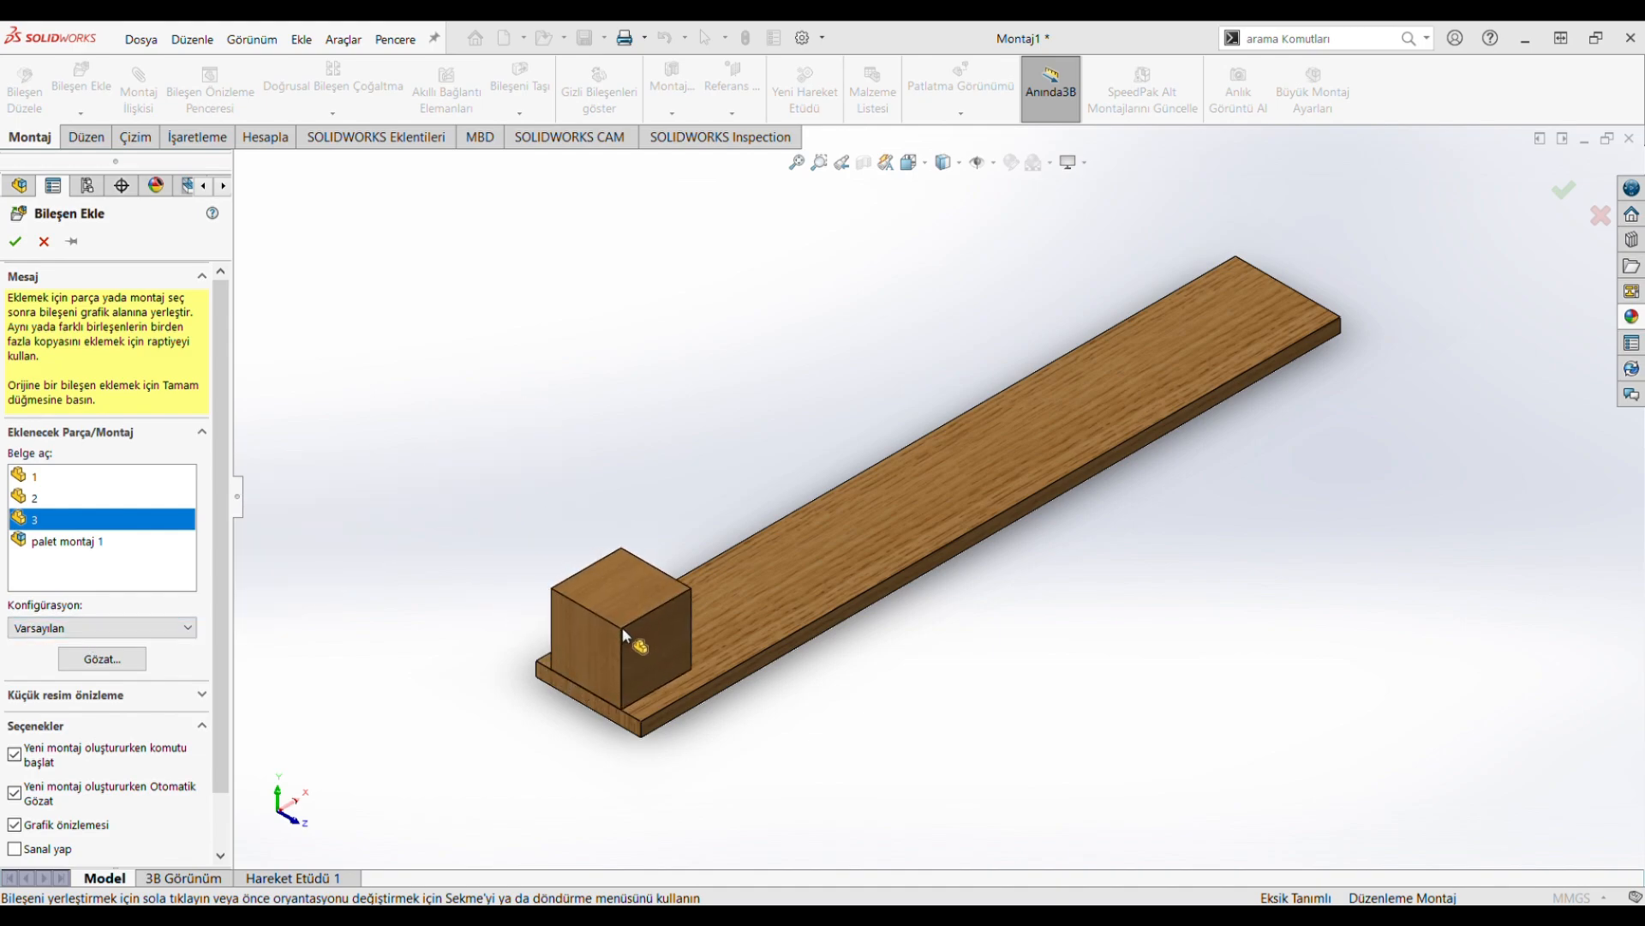
left_click(447, 399)
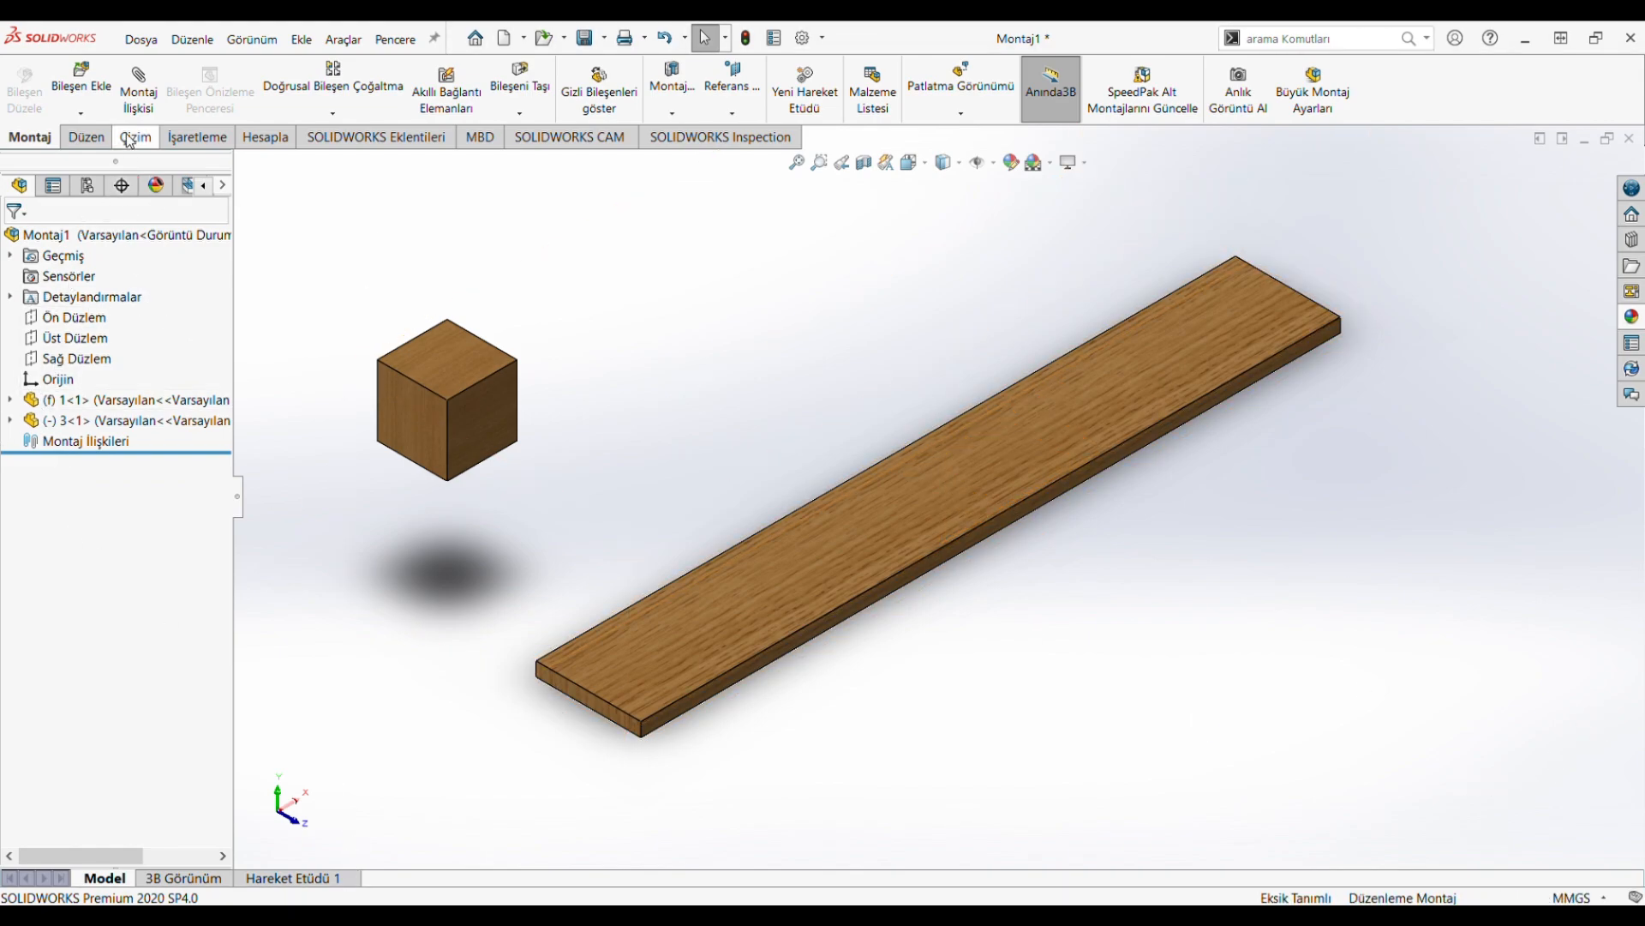
Step: Insert part 2, the narrow board, and place it between the cubic block and the wide board
left_click(81, 82)
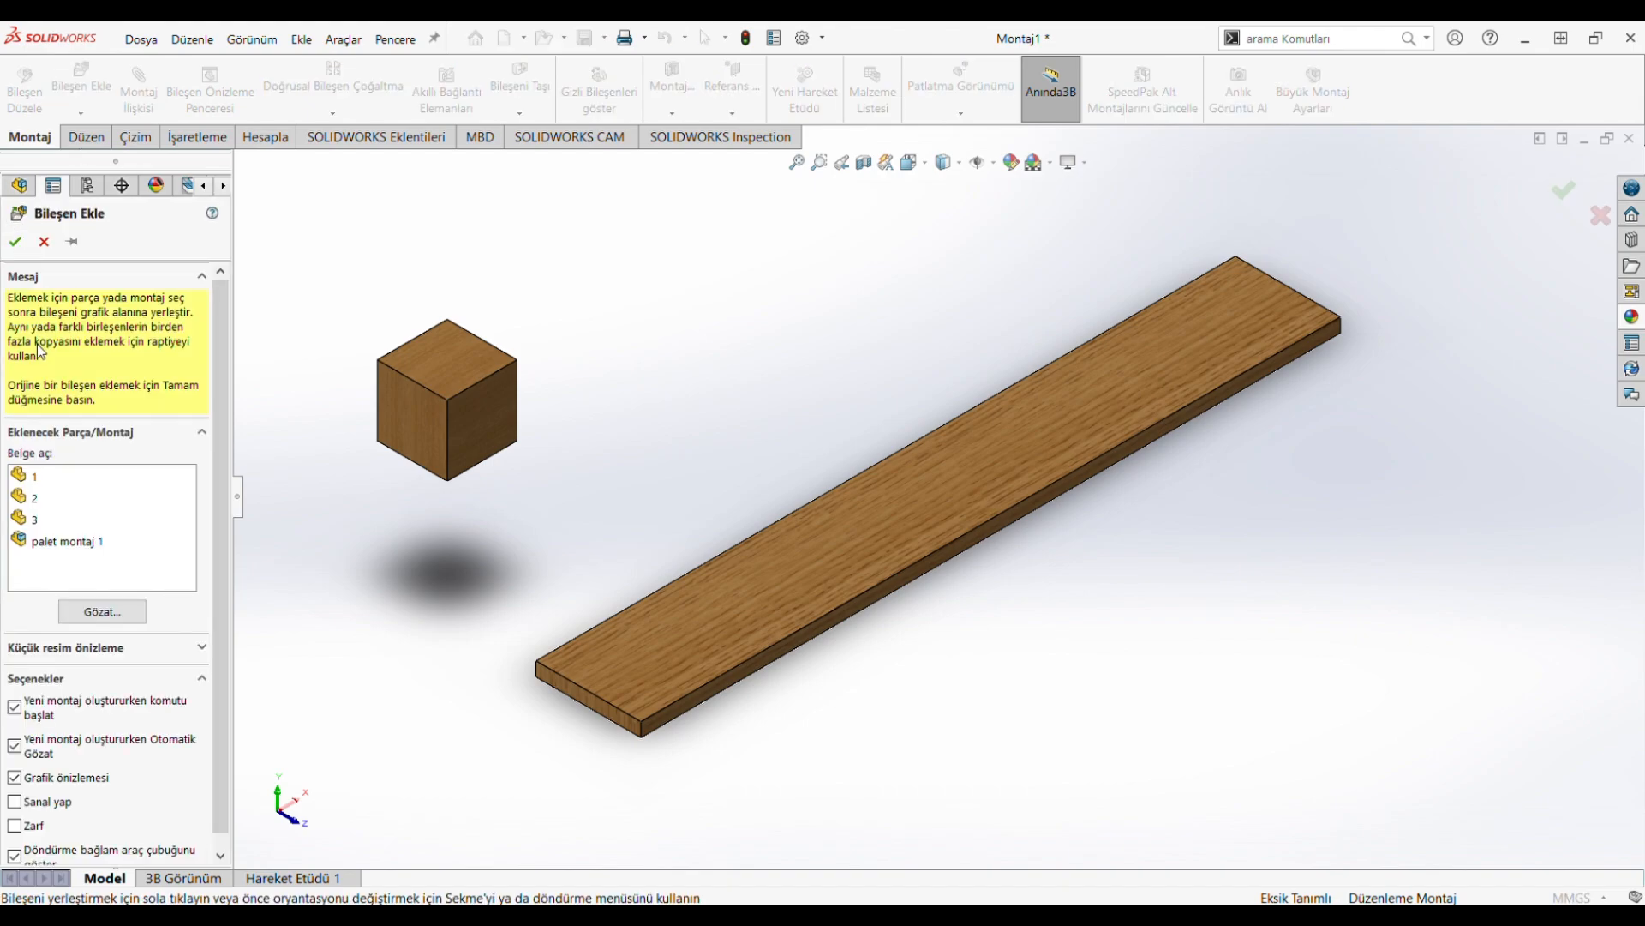
left_click(36, 496)
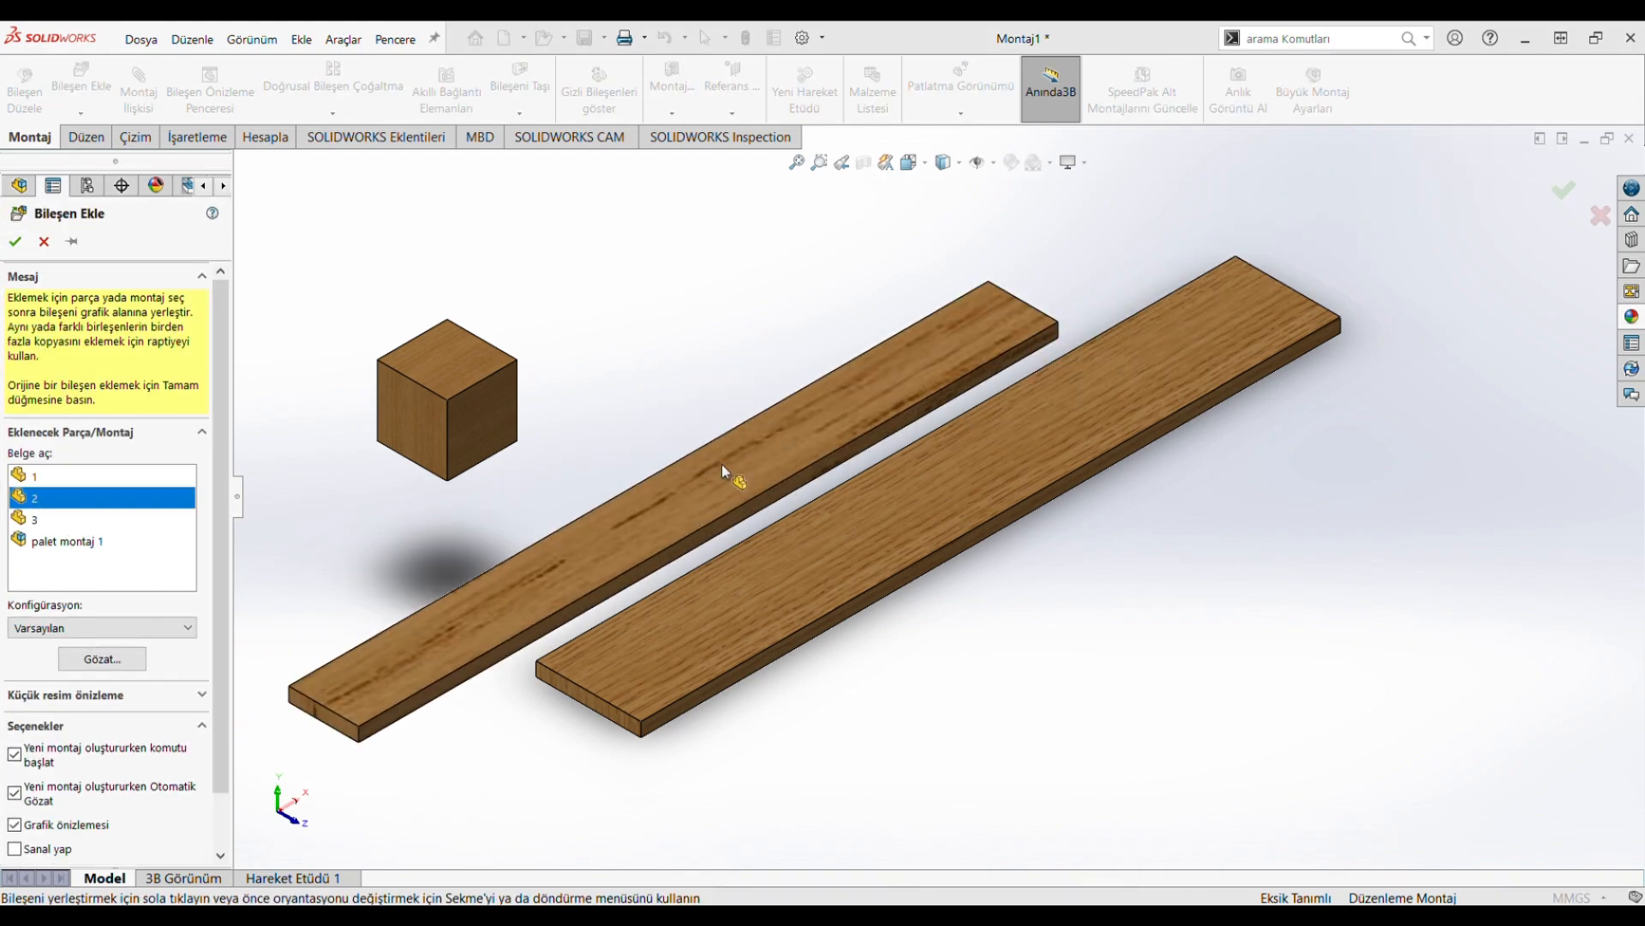
left_click(785, 384)
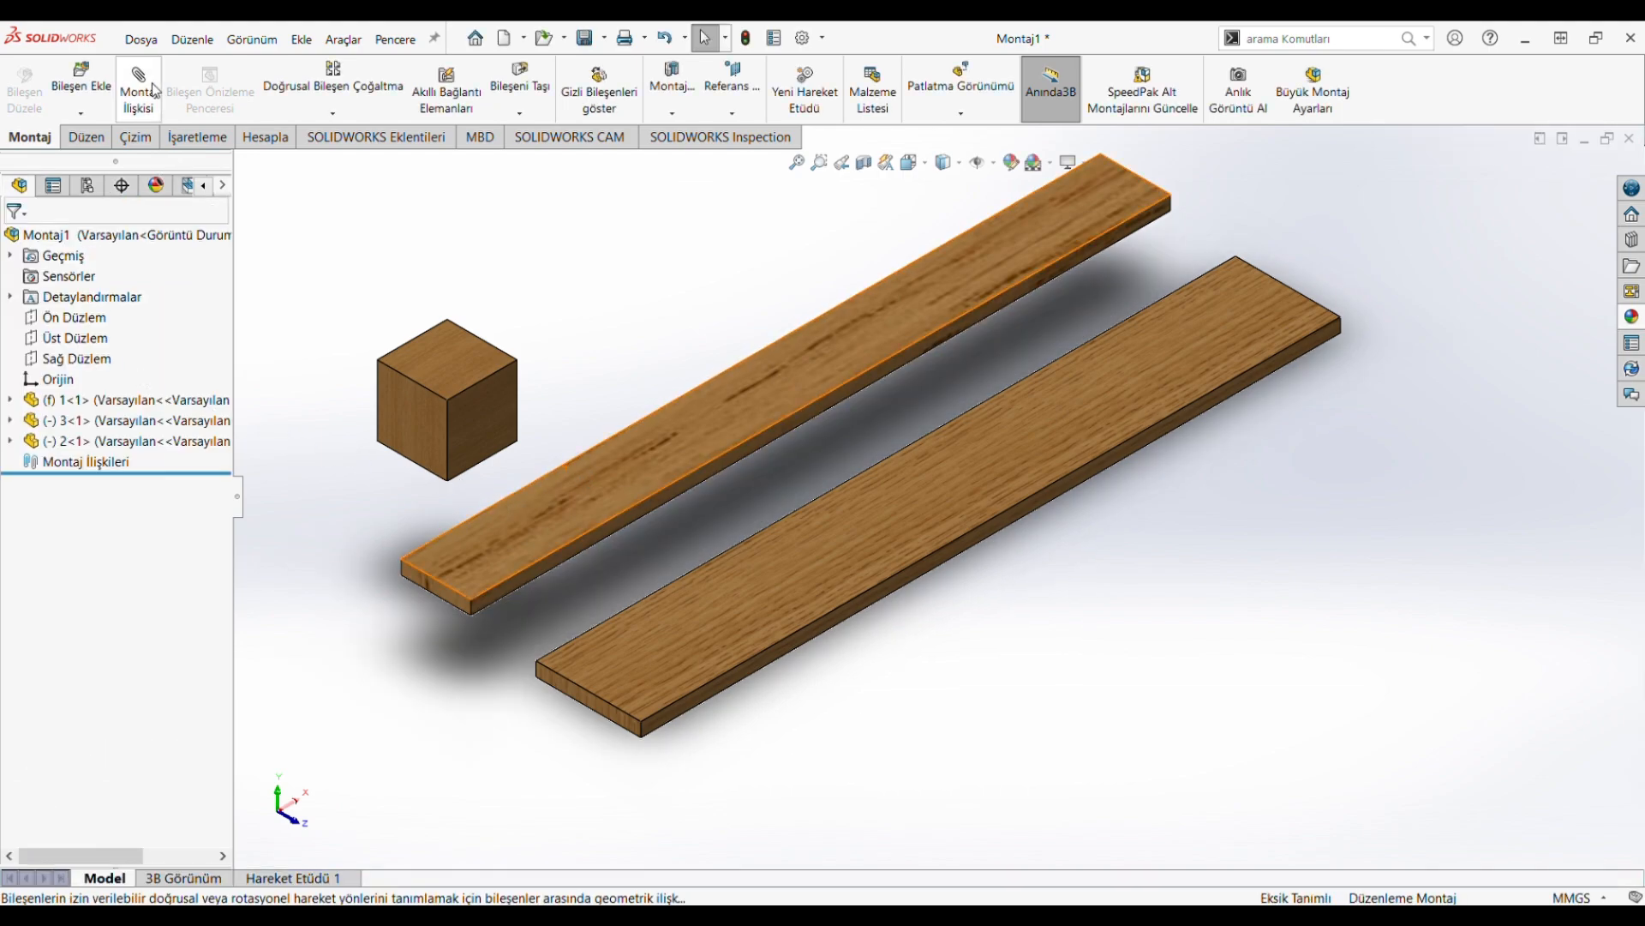
Step: Add a coincident mate between the narrow board's bottom face and the wide board's top face
left_click(156, 94)
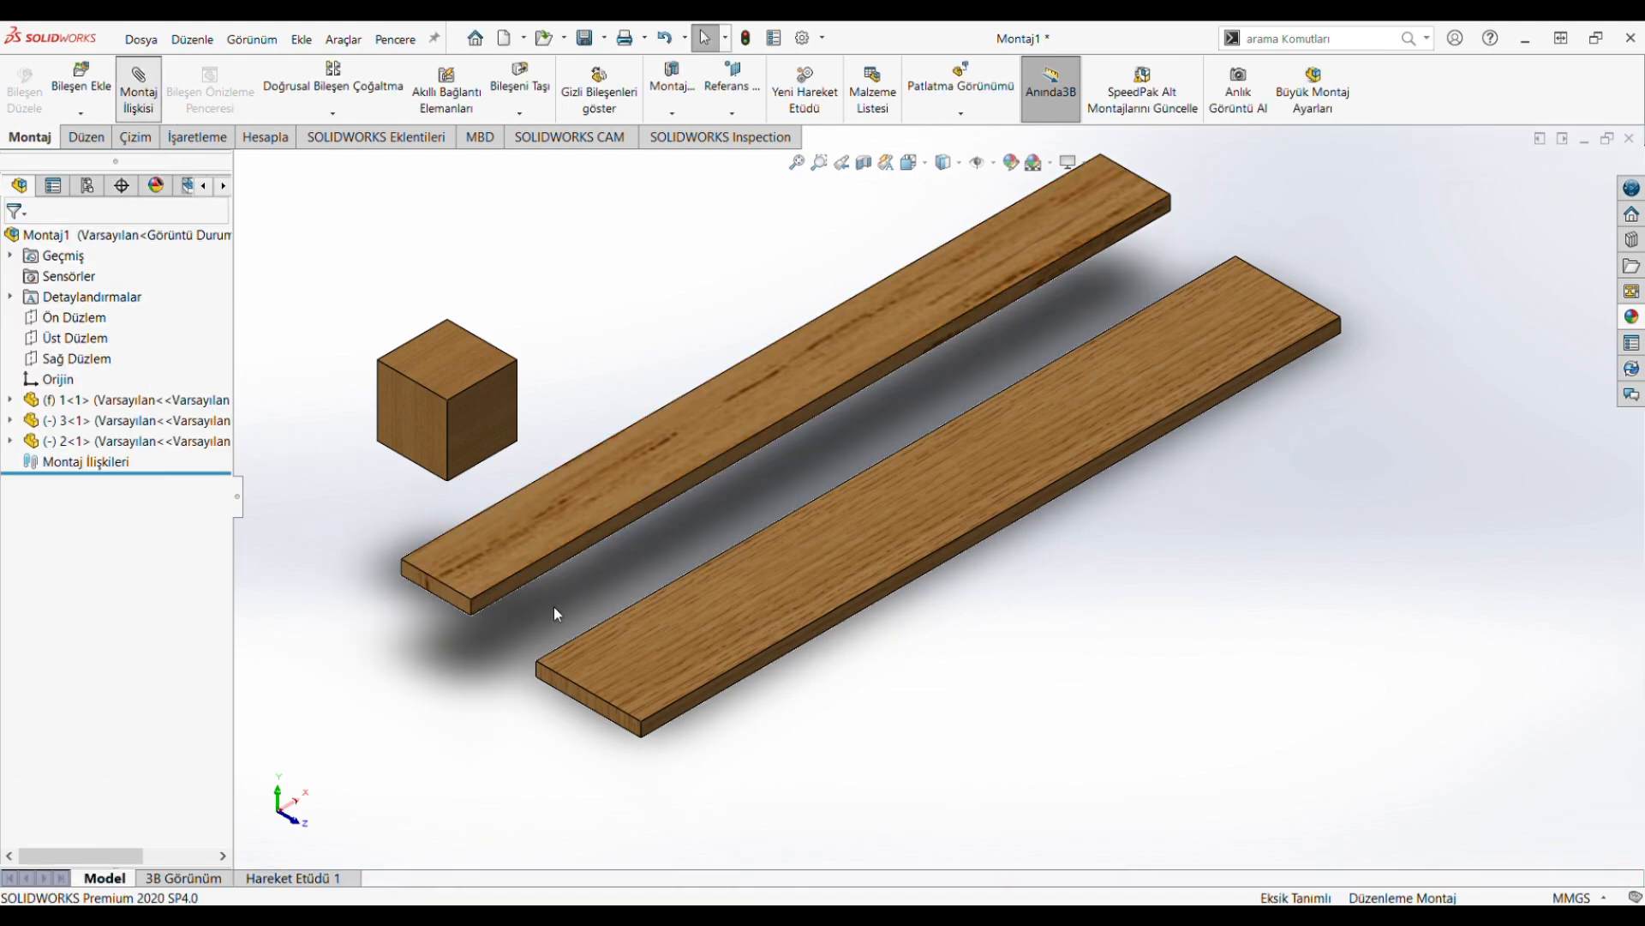
middle_click_drag(630, 607, 519, 534)
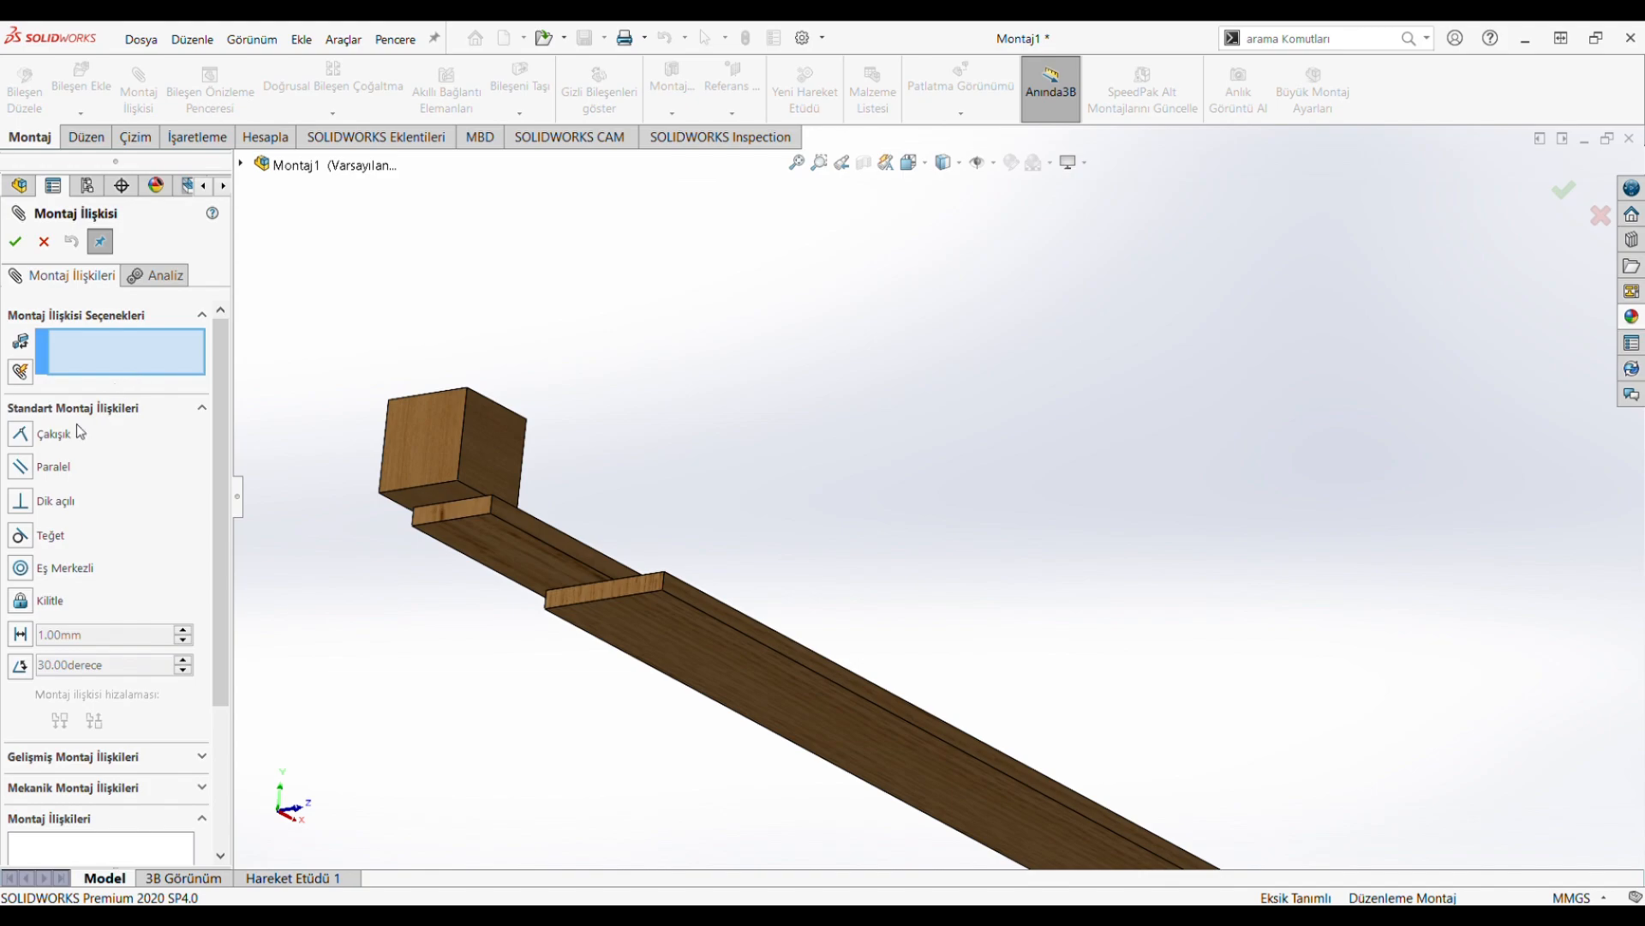
left_click(515, 569)
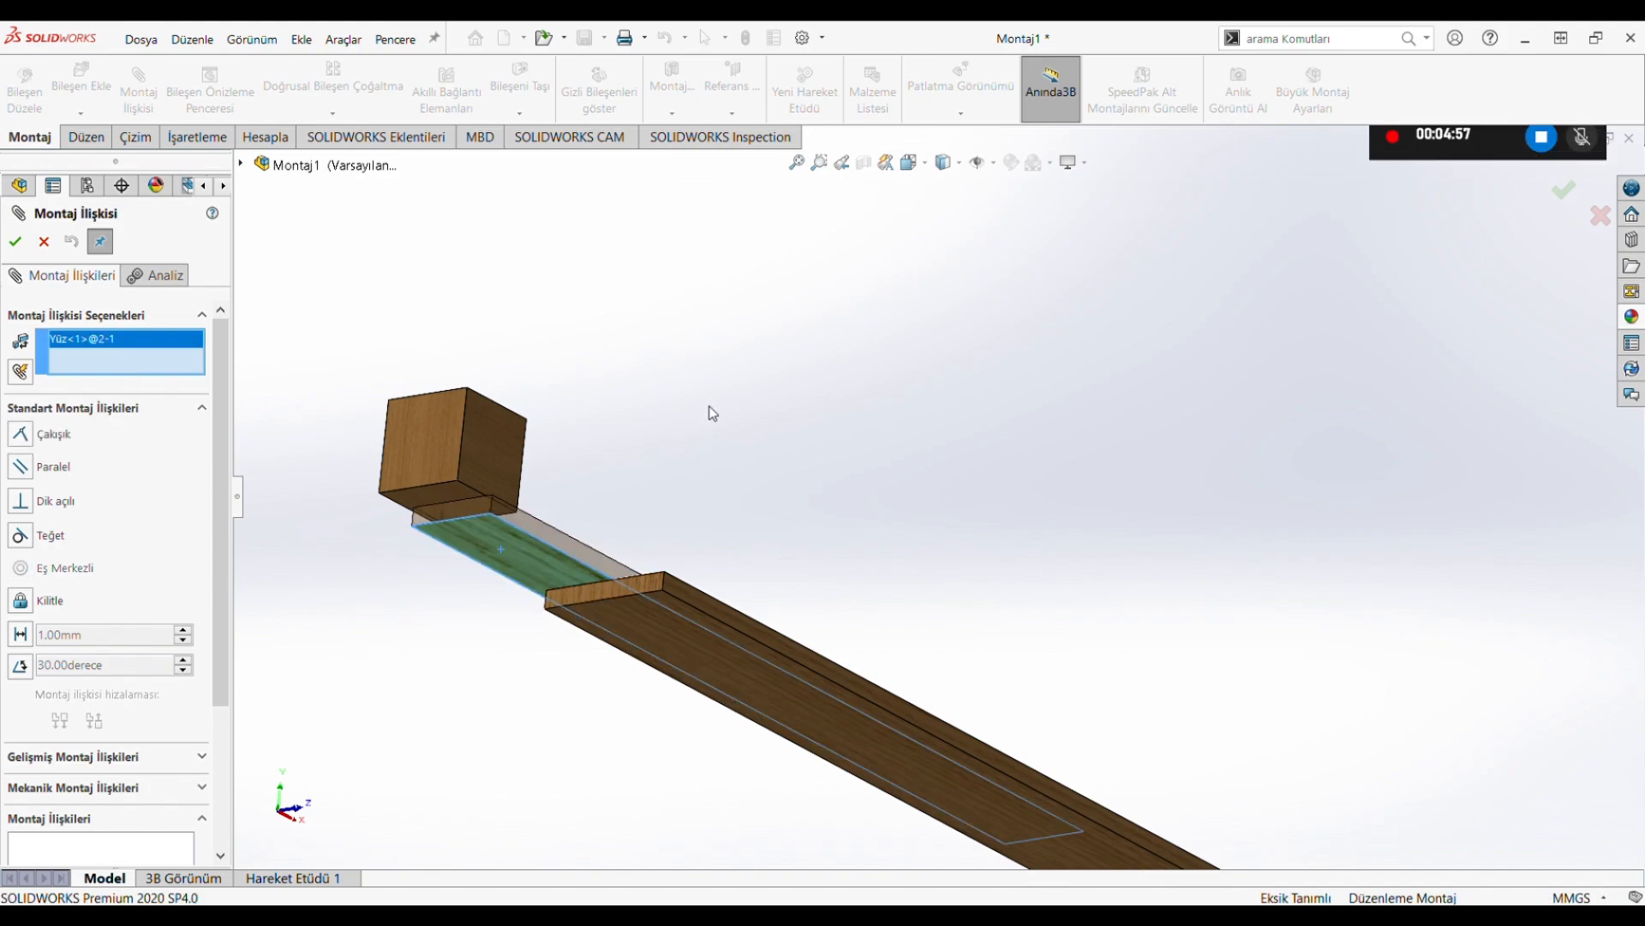
middle_click_drag(709, 412, 801, 760)
scroll(800, 760, "up", 3)
middle_click_drag(925, 691, 878, 714)
left_click(853, 707)
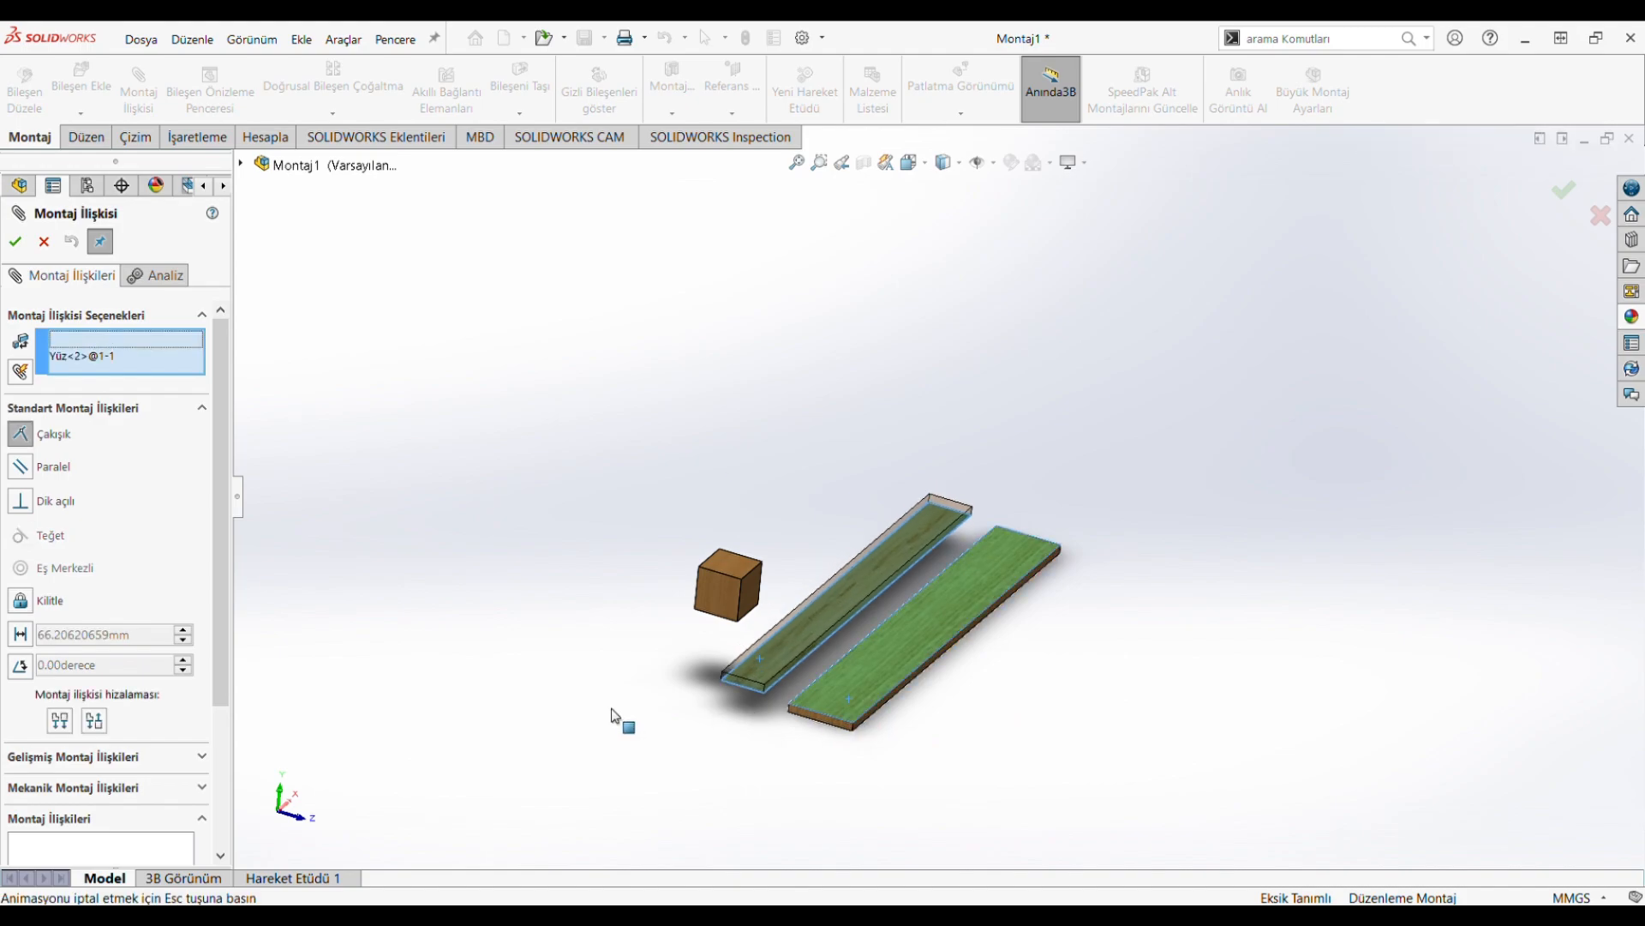
left_click(14, 241)
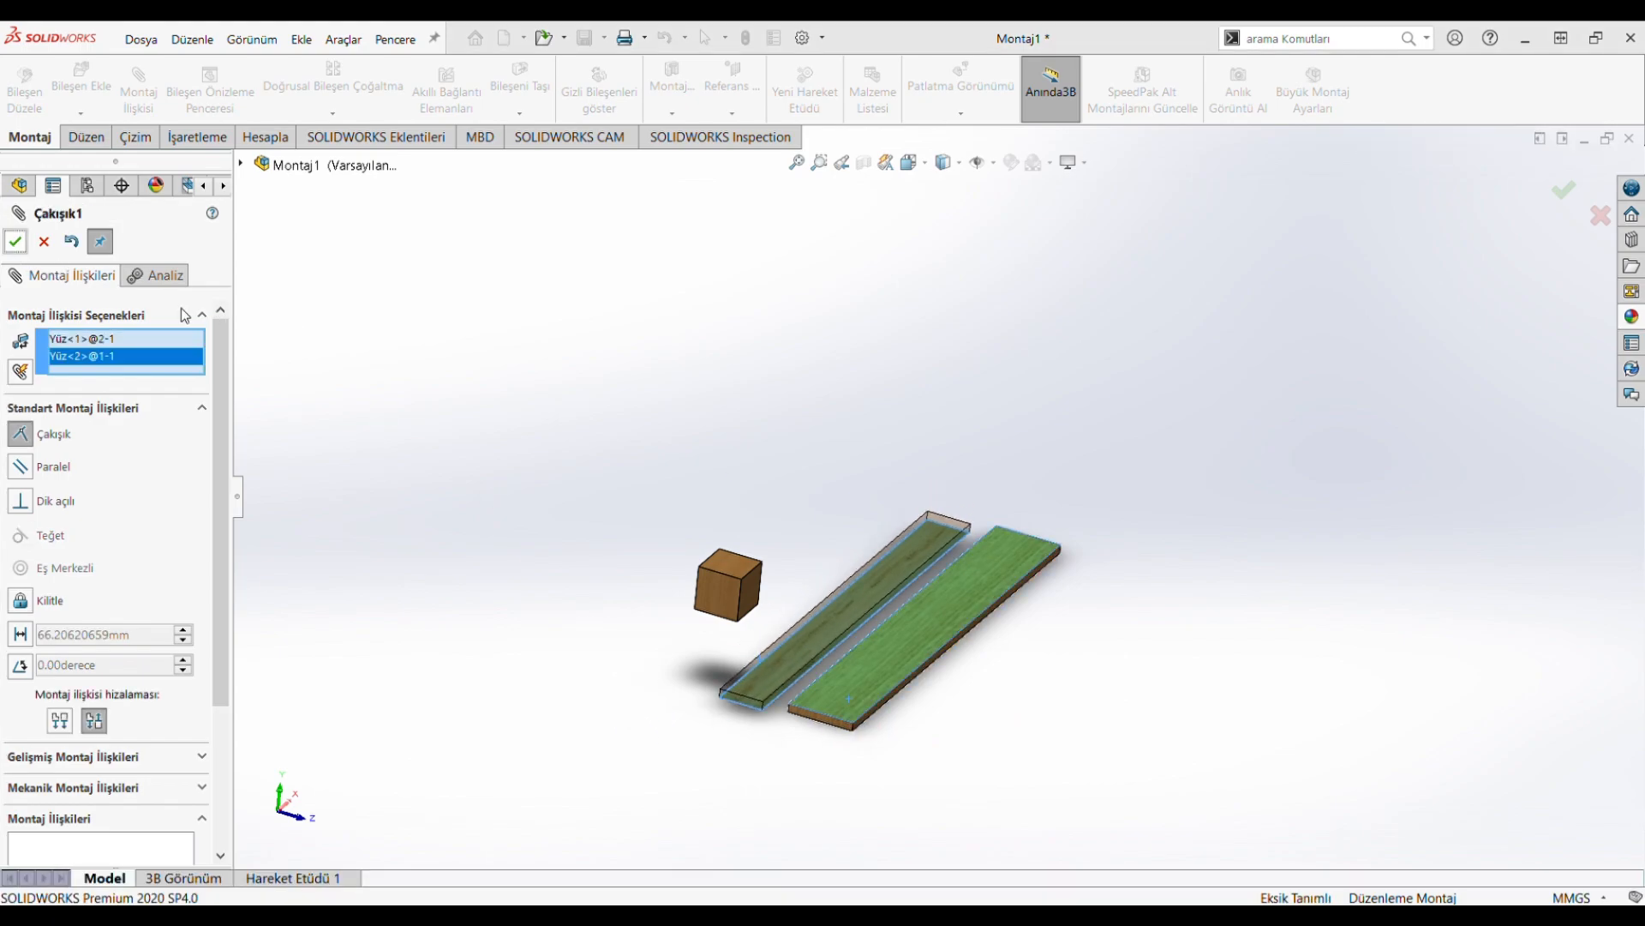
Step: Mate the narrow board's long side face coincident with the wide board's end face, flipping the alignment, and slide it over the wide board
left_click_drag(1008, 617, 1223, 668)
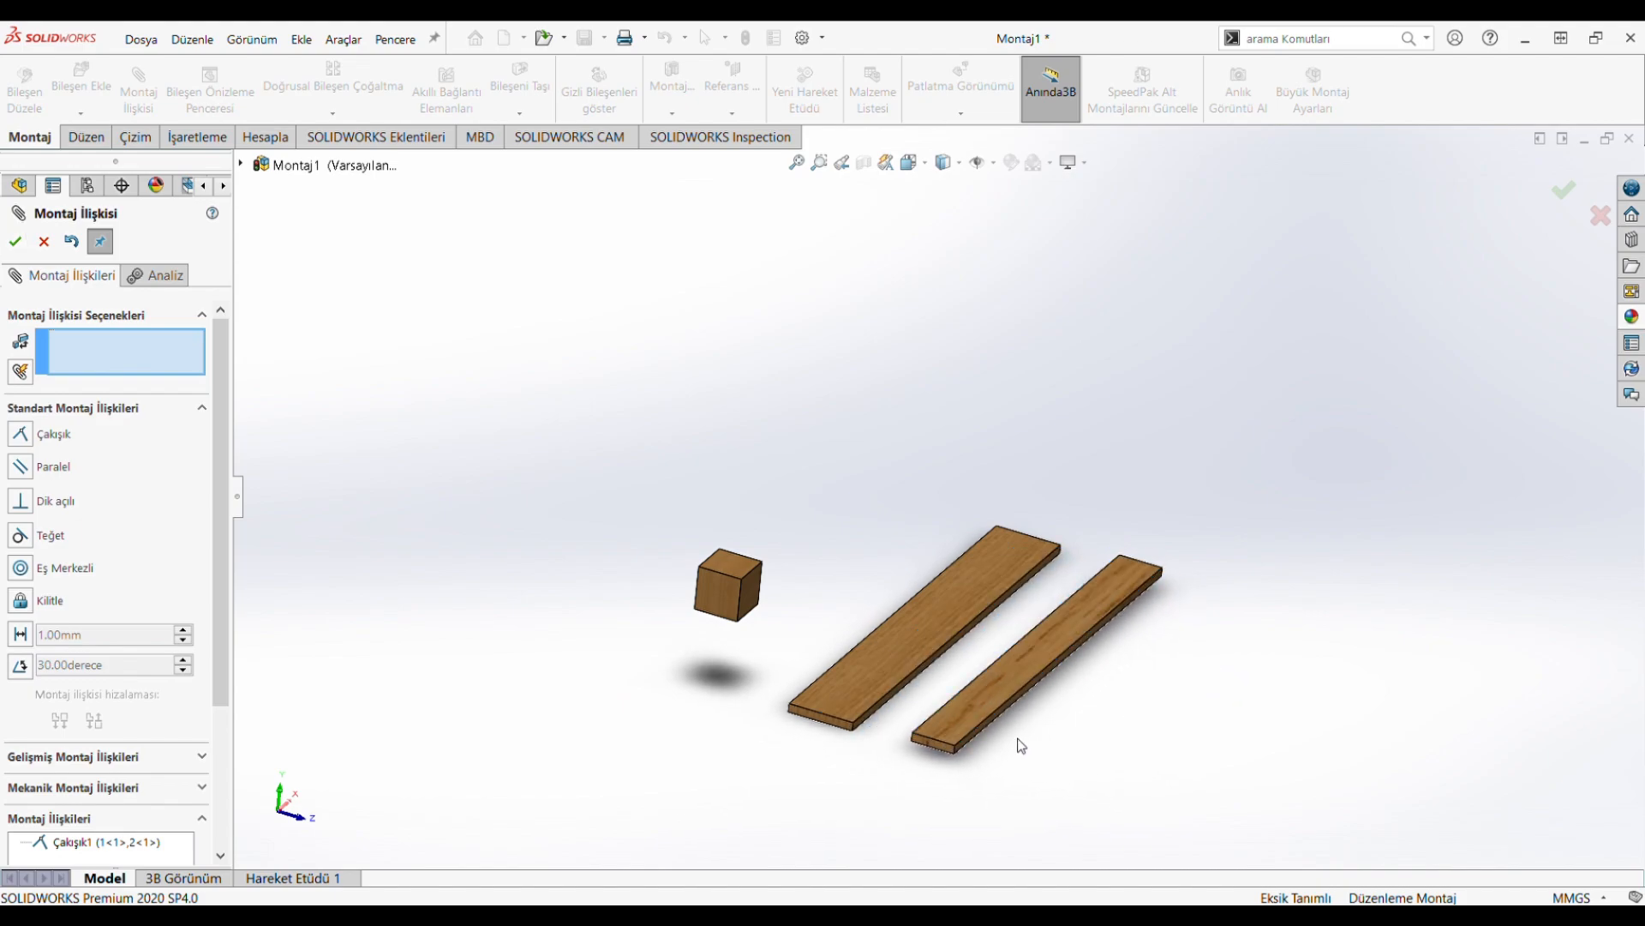
scroll(977, 768, "down", 6)
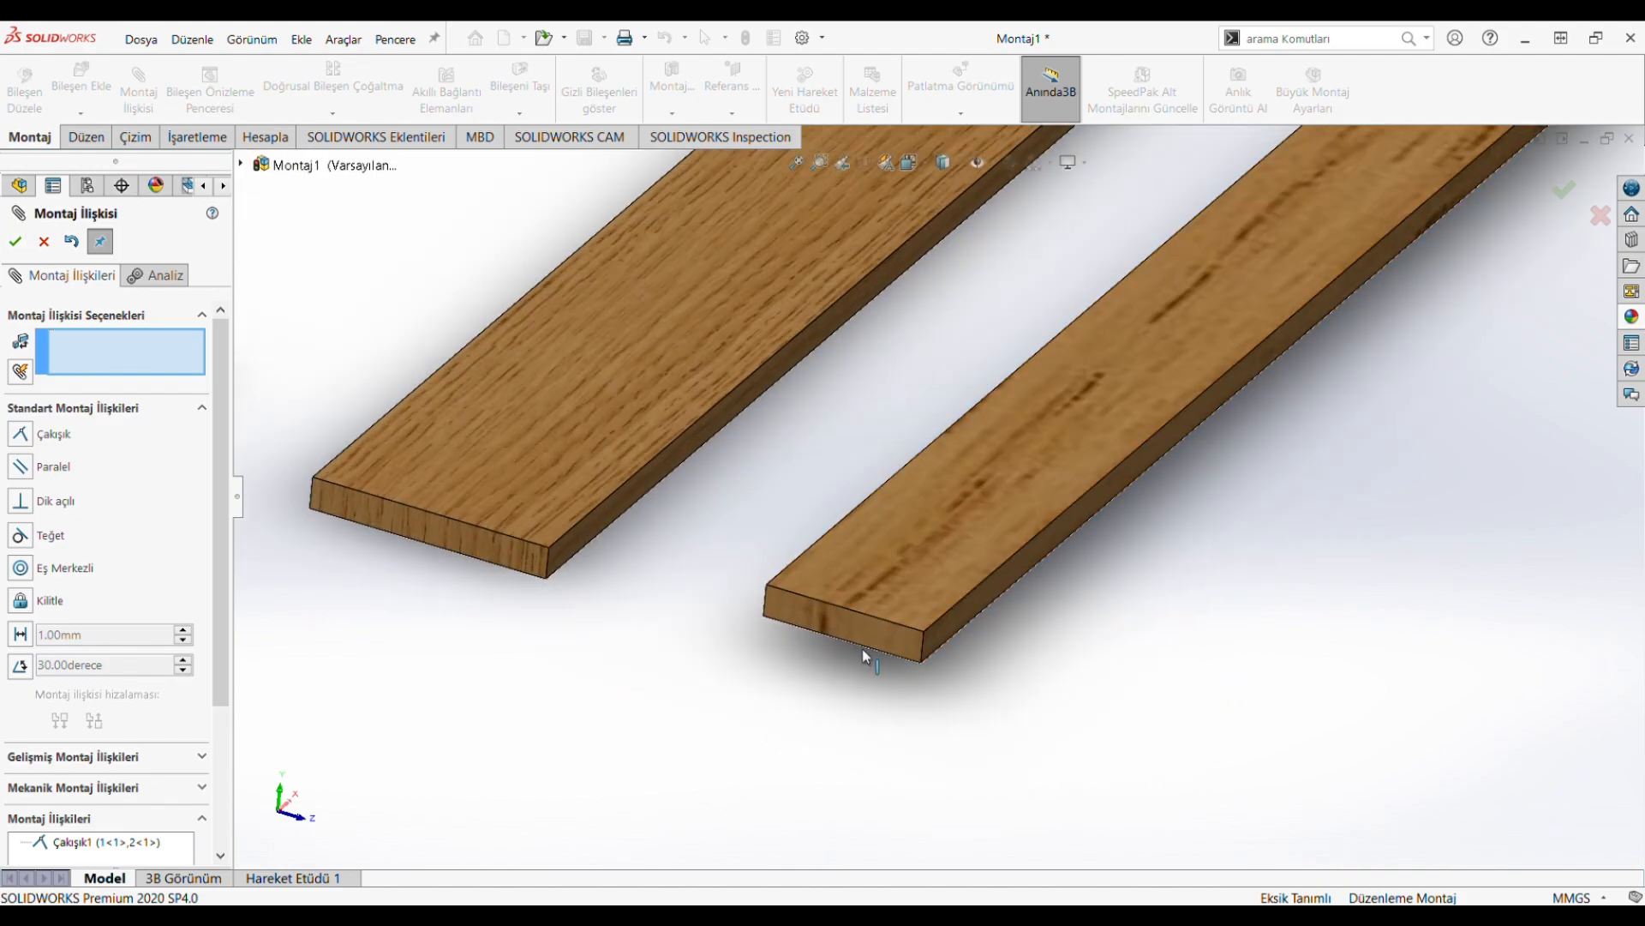
scroll(862, 649, "down", 3)
left_click(943, 584)
scroll(790, 567, "up", 4)
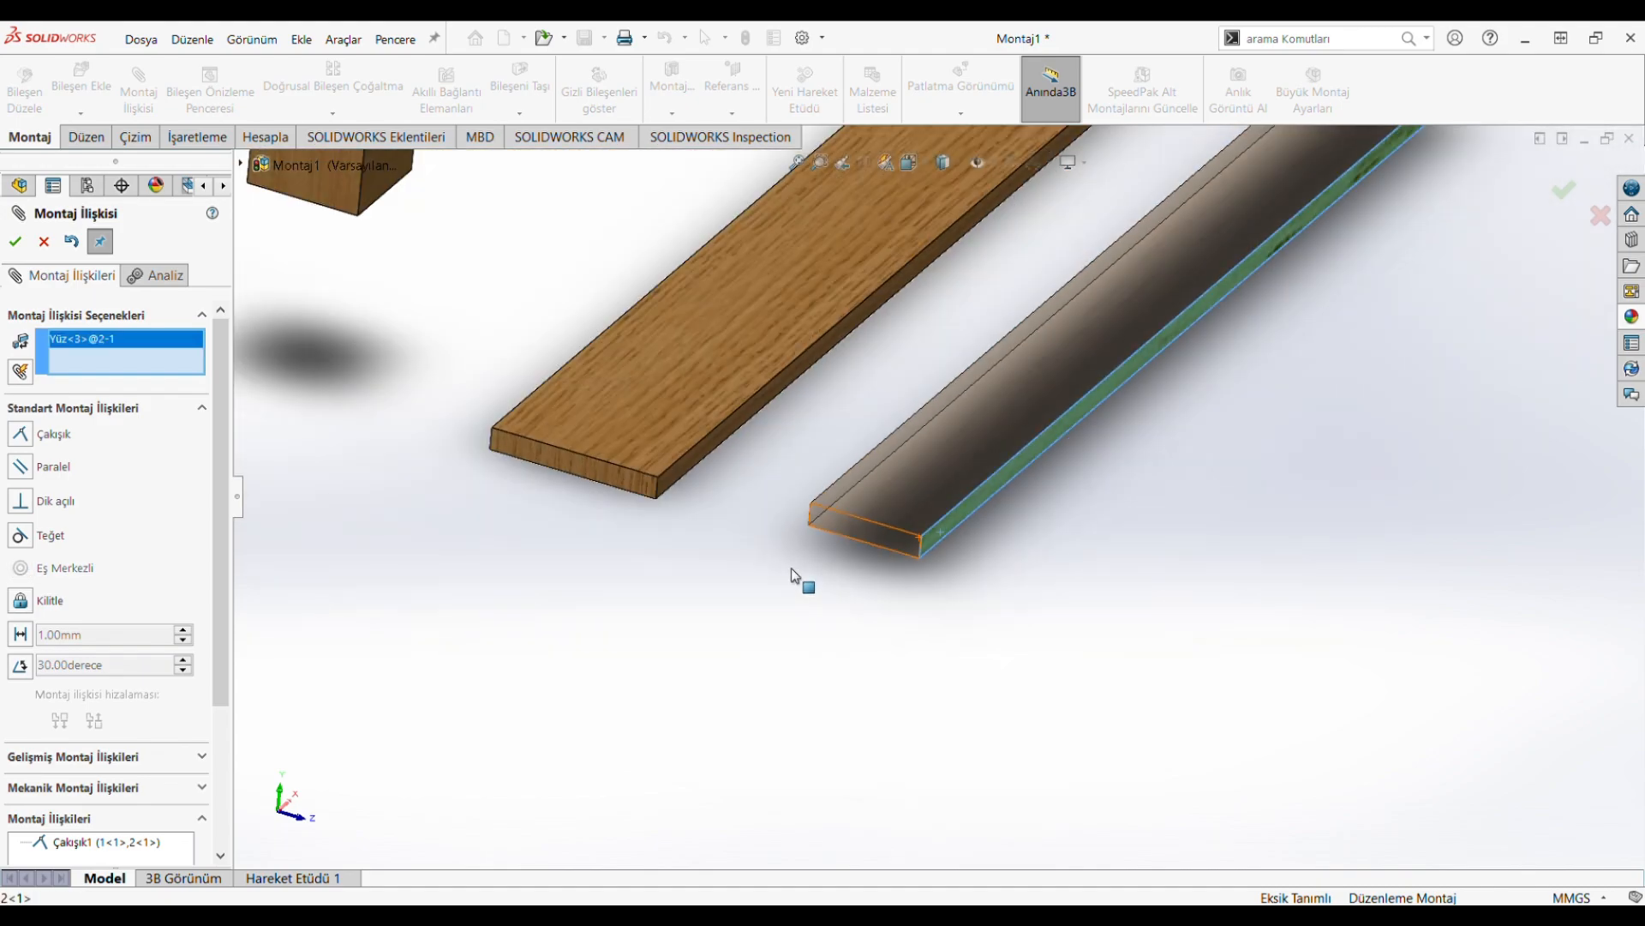
left_click(620, 483)
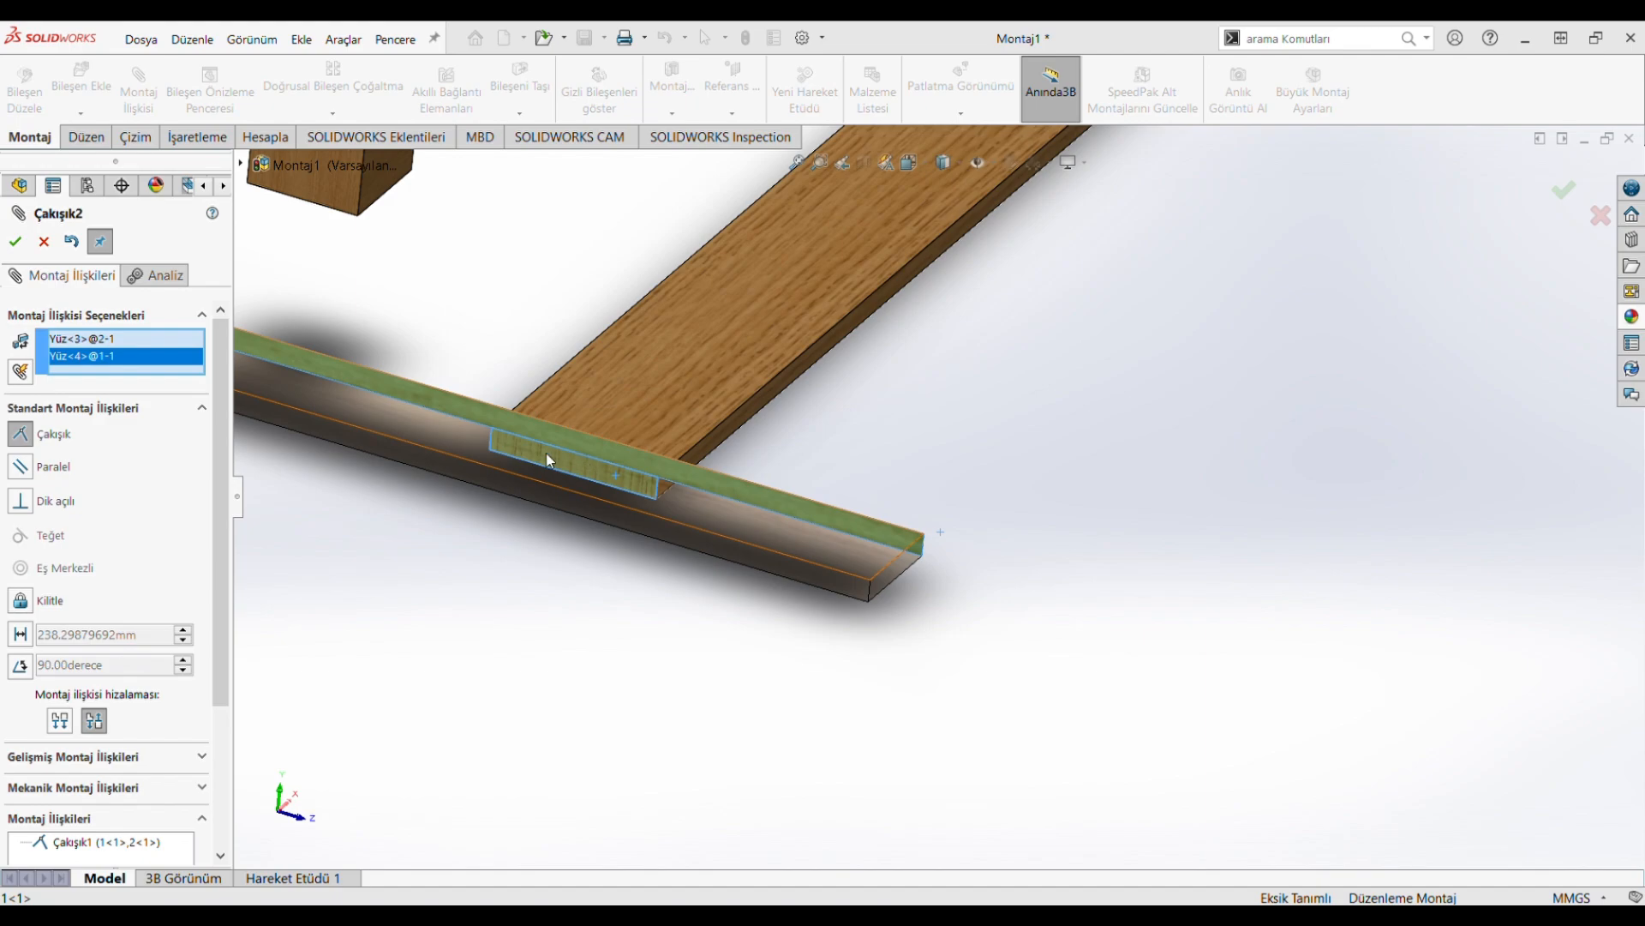
key("Tab")
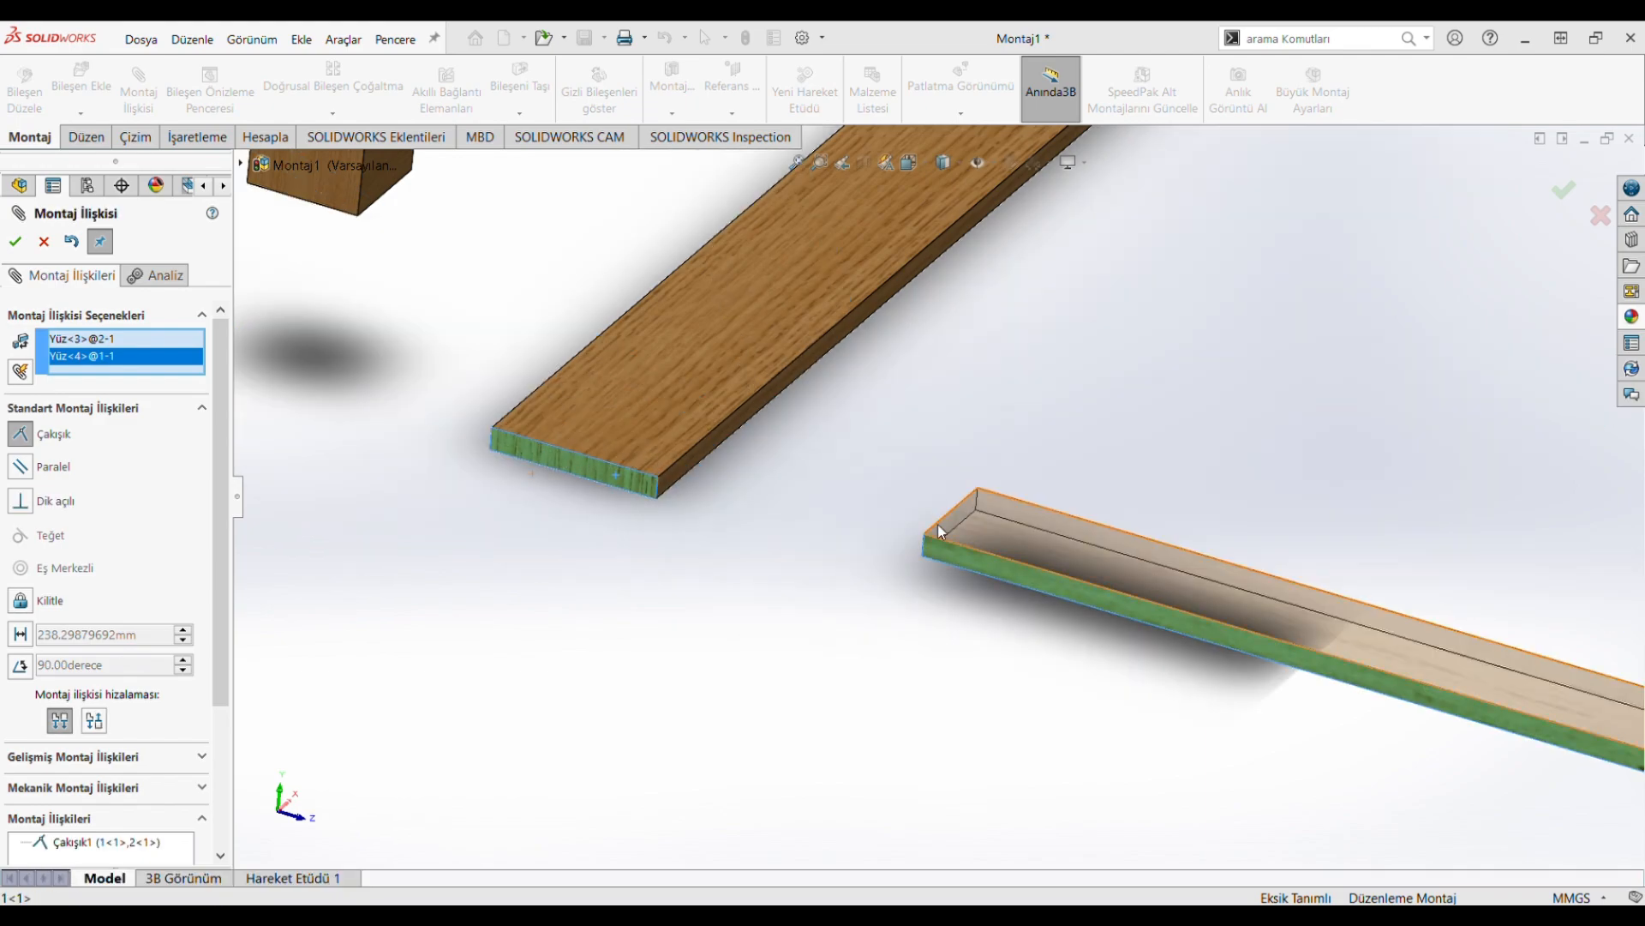
key("Return")
left_click(1041, 580)
left_click(576, 383)
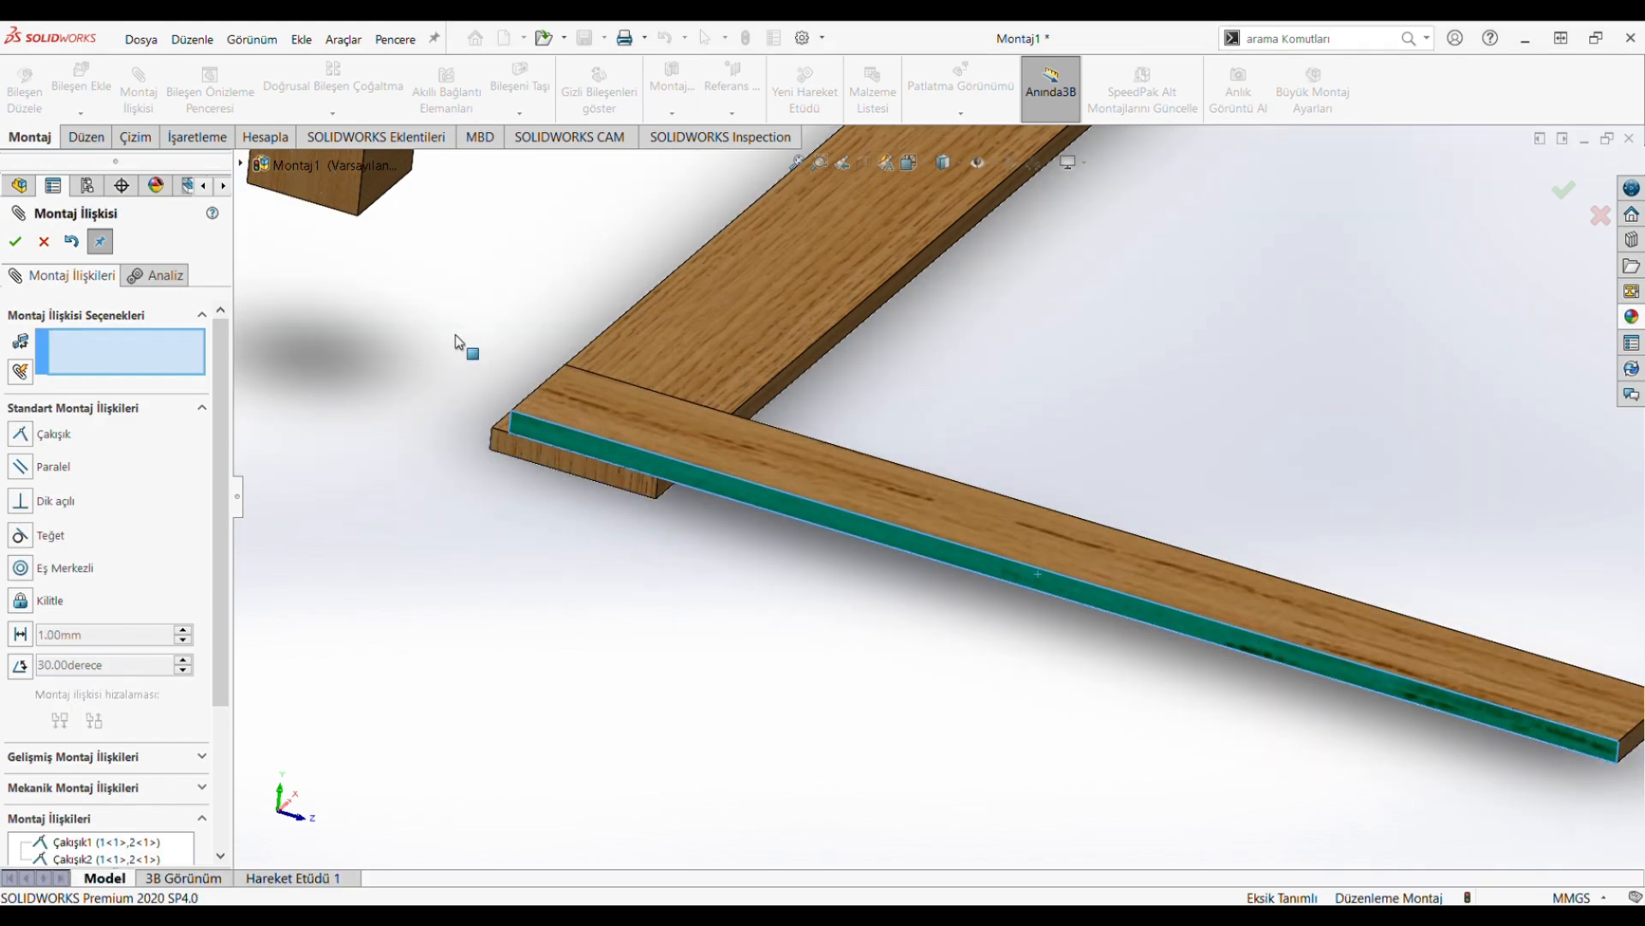
Step: Mate the narrow board's end face coincident with the wide board's long side face so their corners line up, and finish mating
middle_click_drag(463, 343, 528, 394)
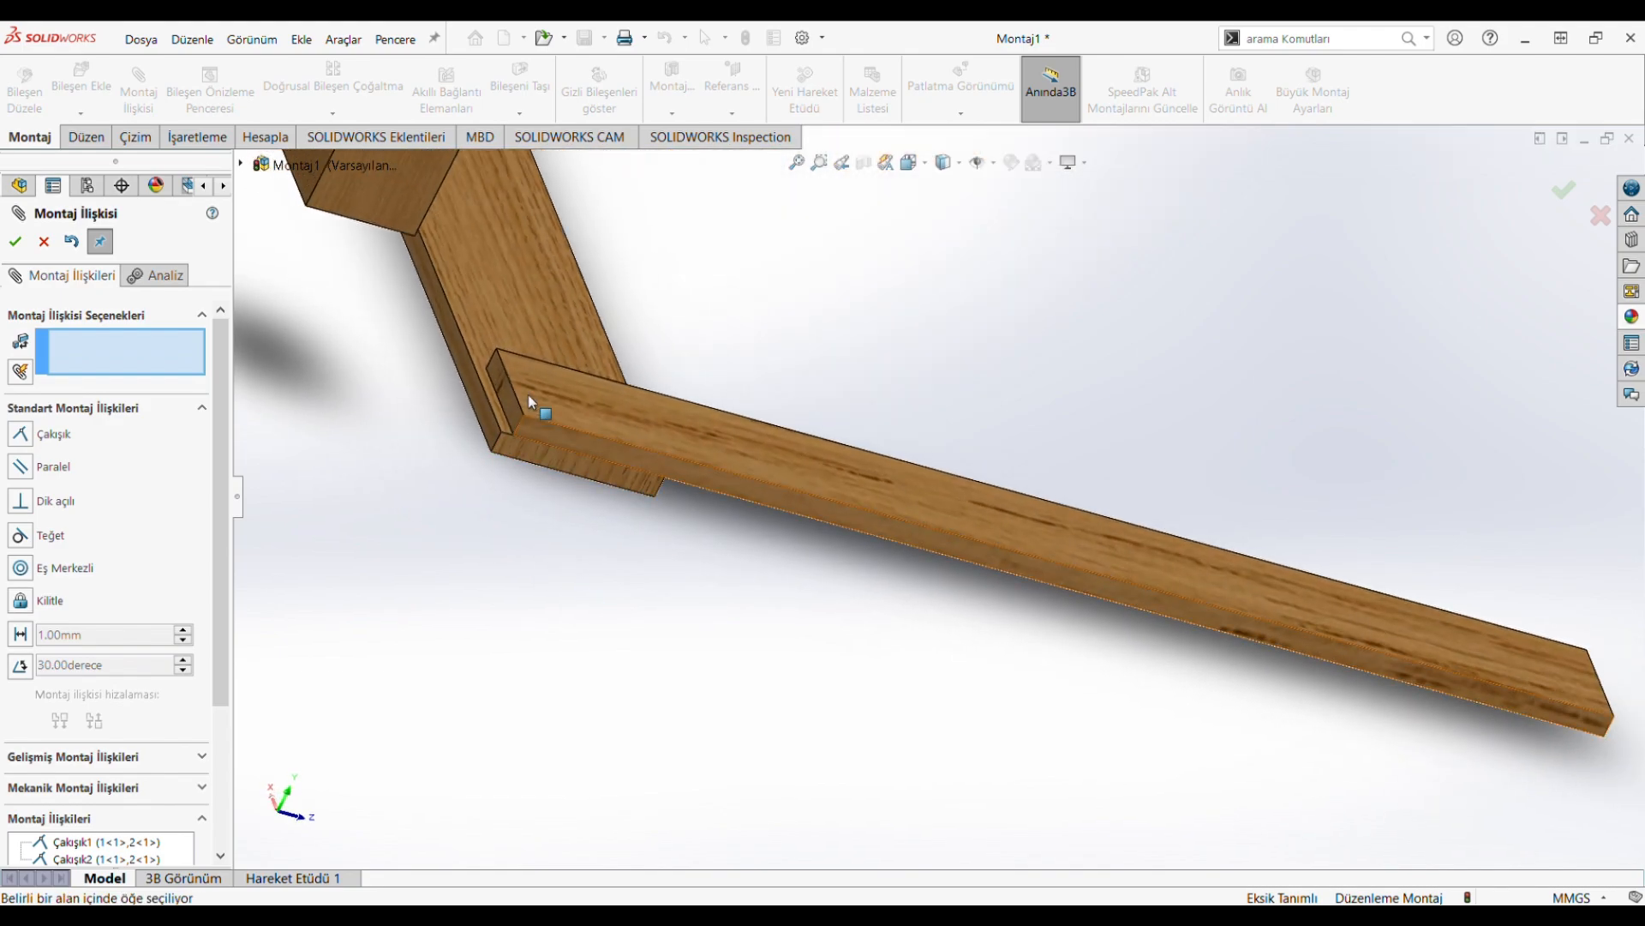
scroll(548, 399, "down", 3)
left_click(590, 417)
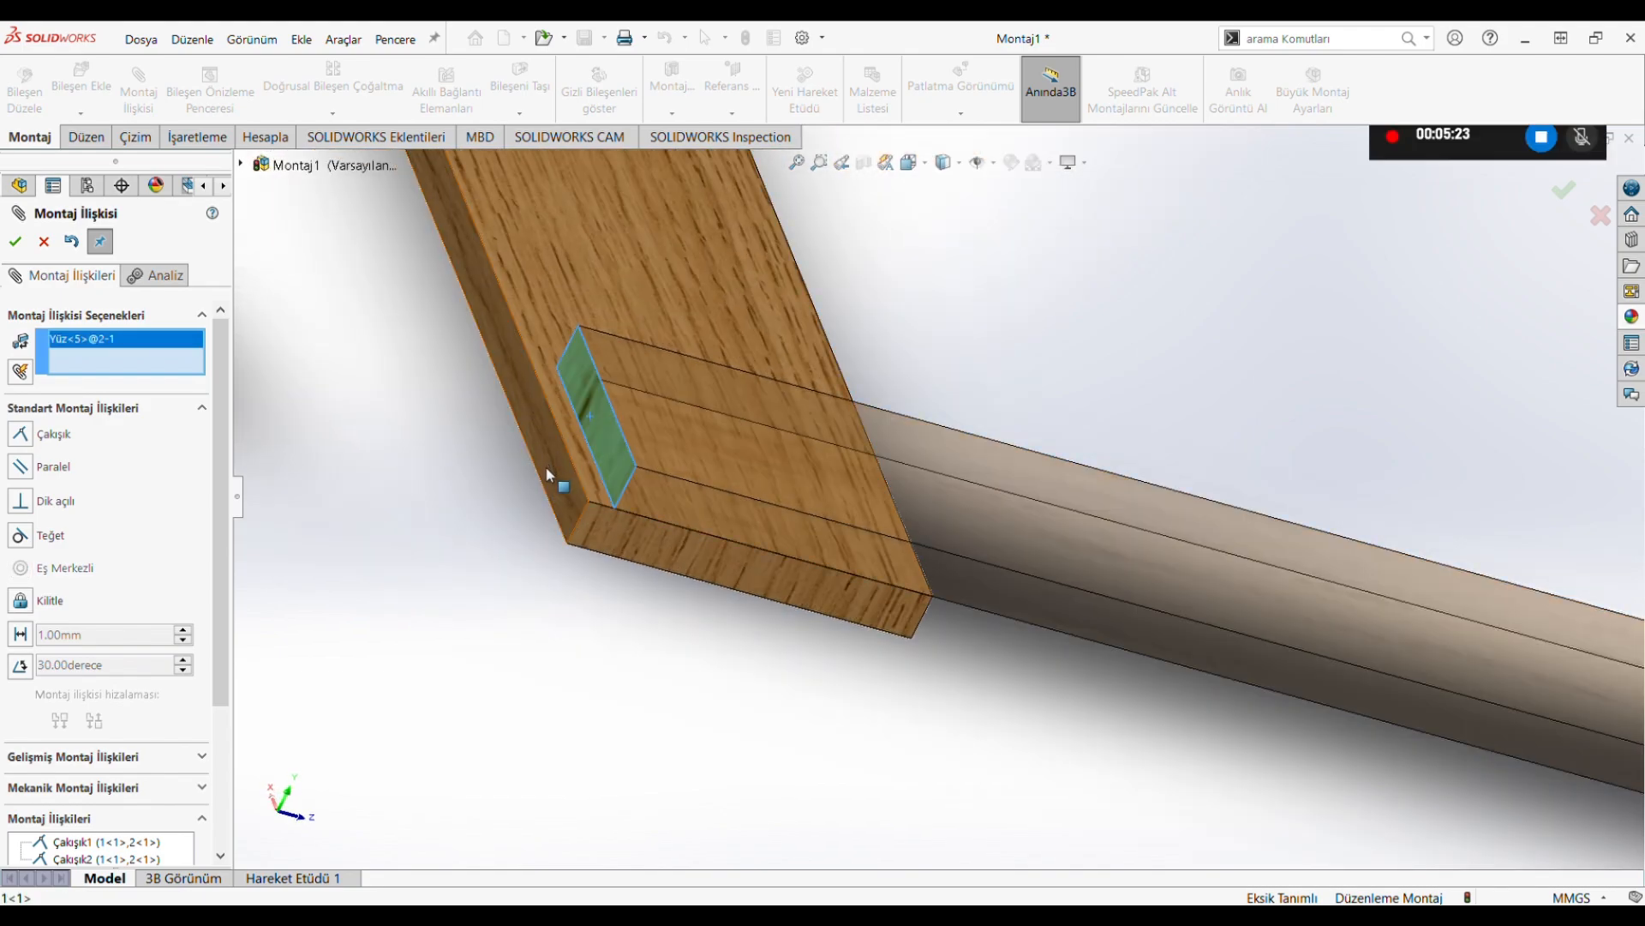
left_click(553, 467)
key("Return")
middle_click_drag(579, 455, 753, 540)
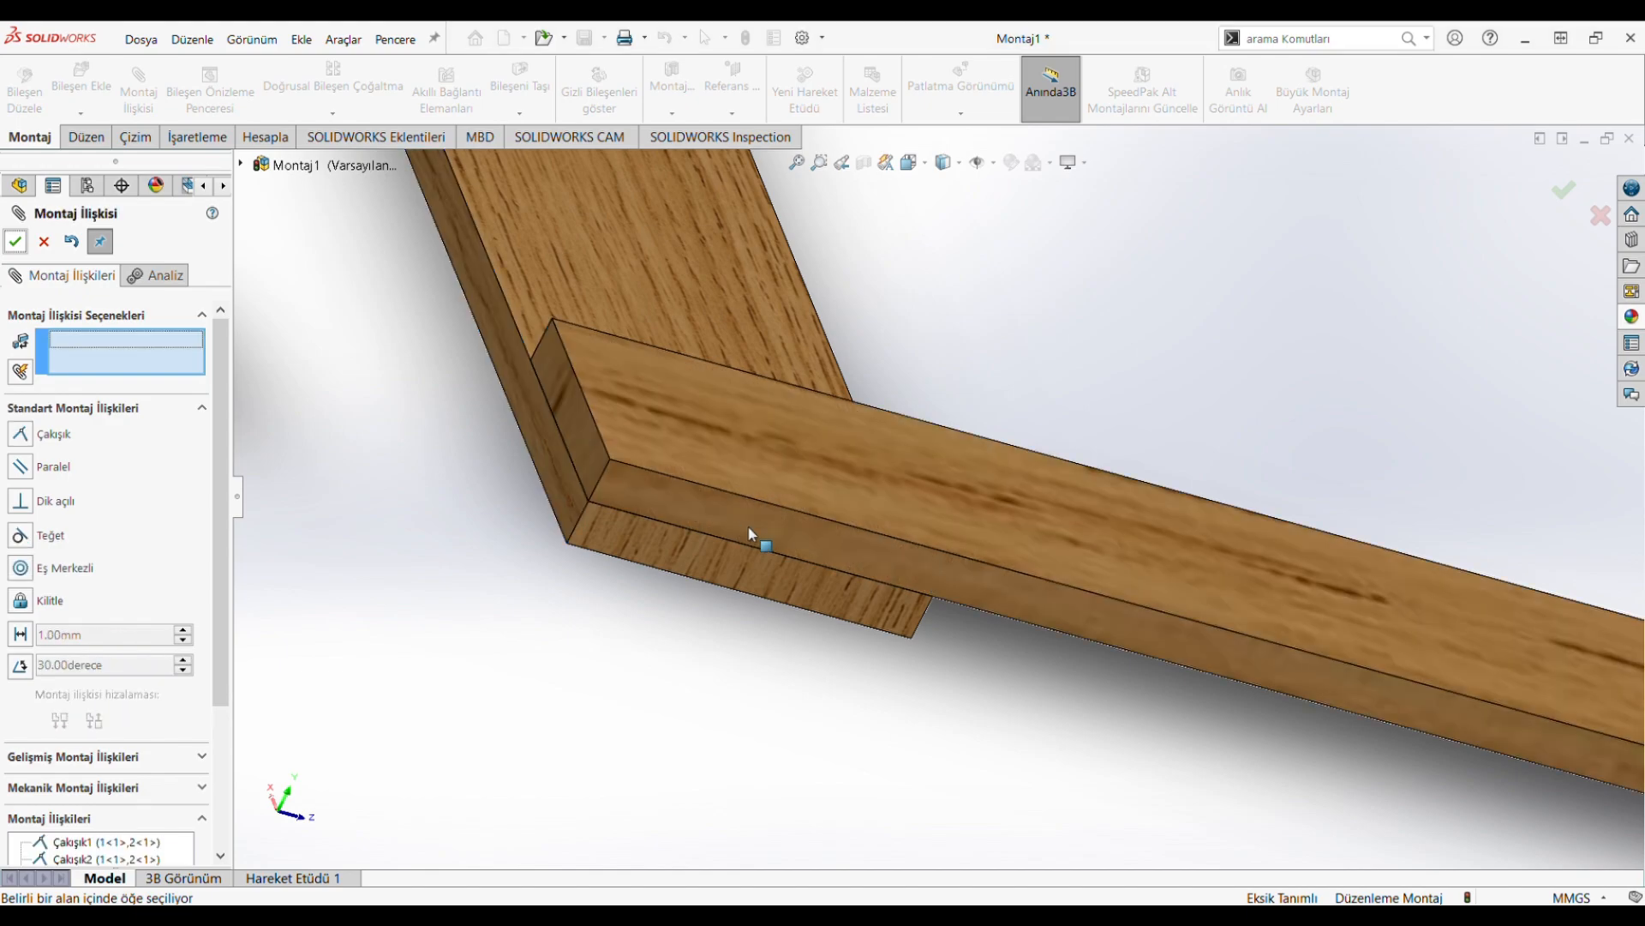
scroll(752, 540, "up", 6)
middle_click_drag(962, 617, 867, 587)
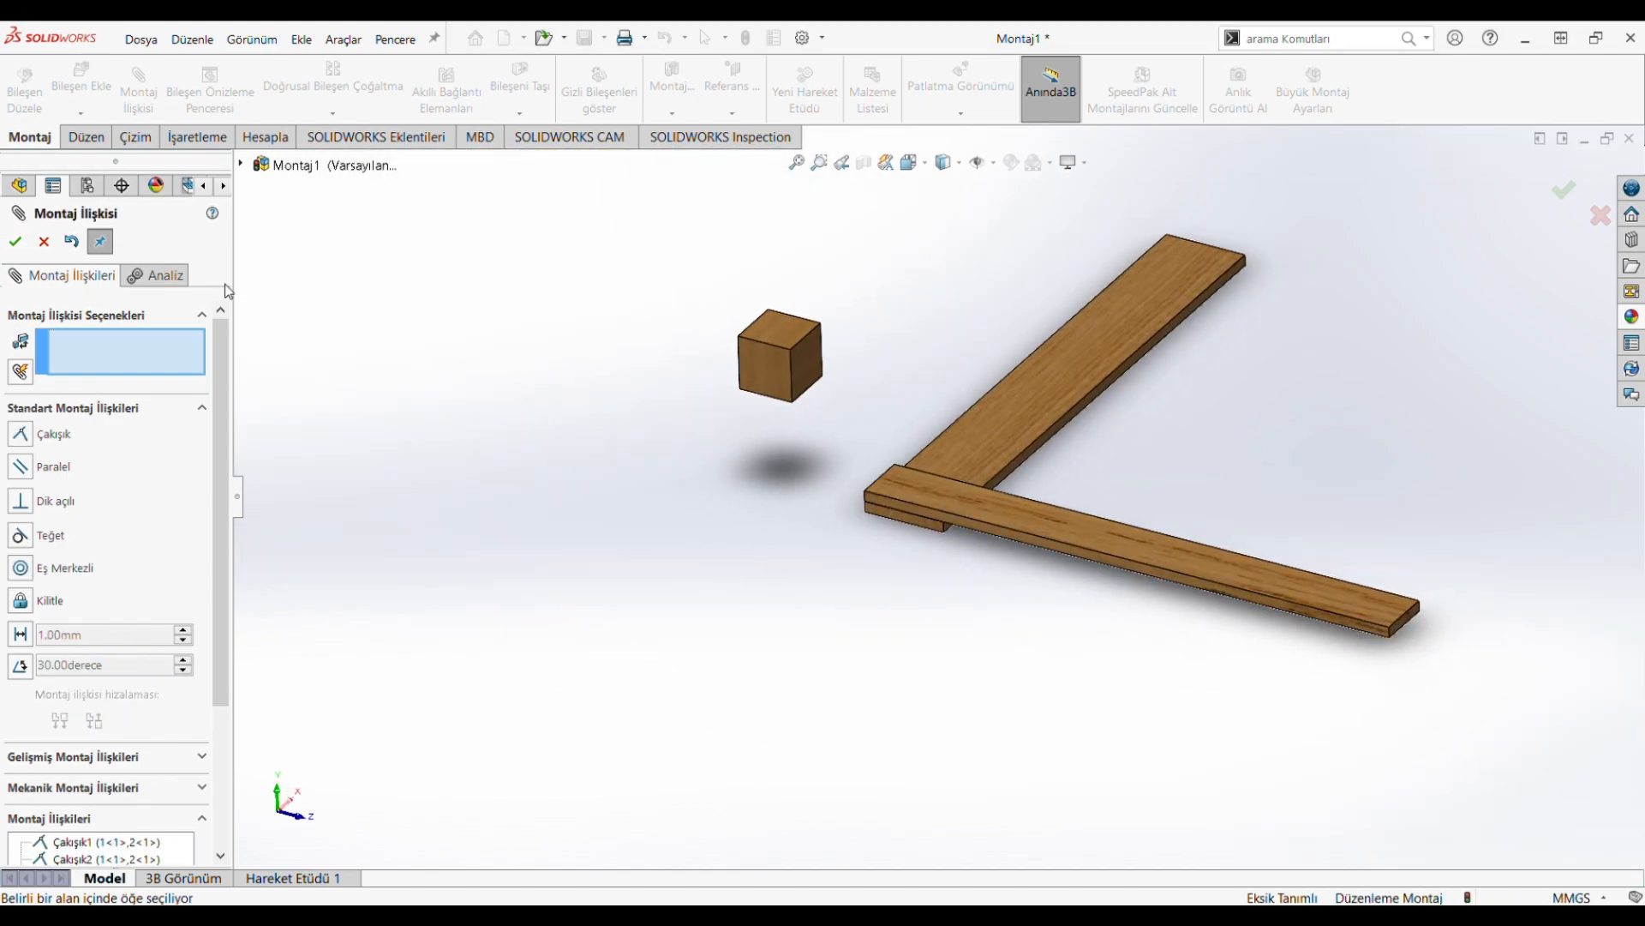
left_click(15, 241)
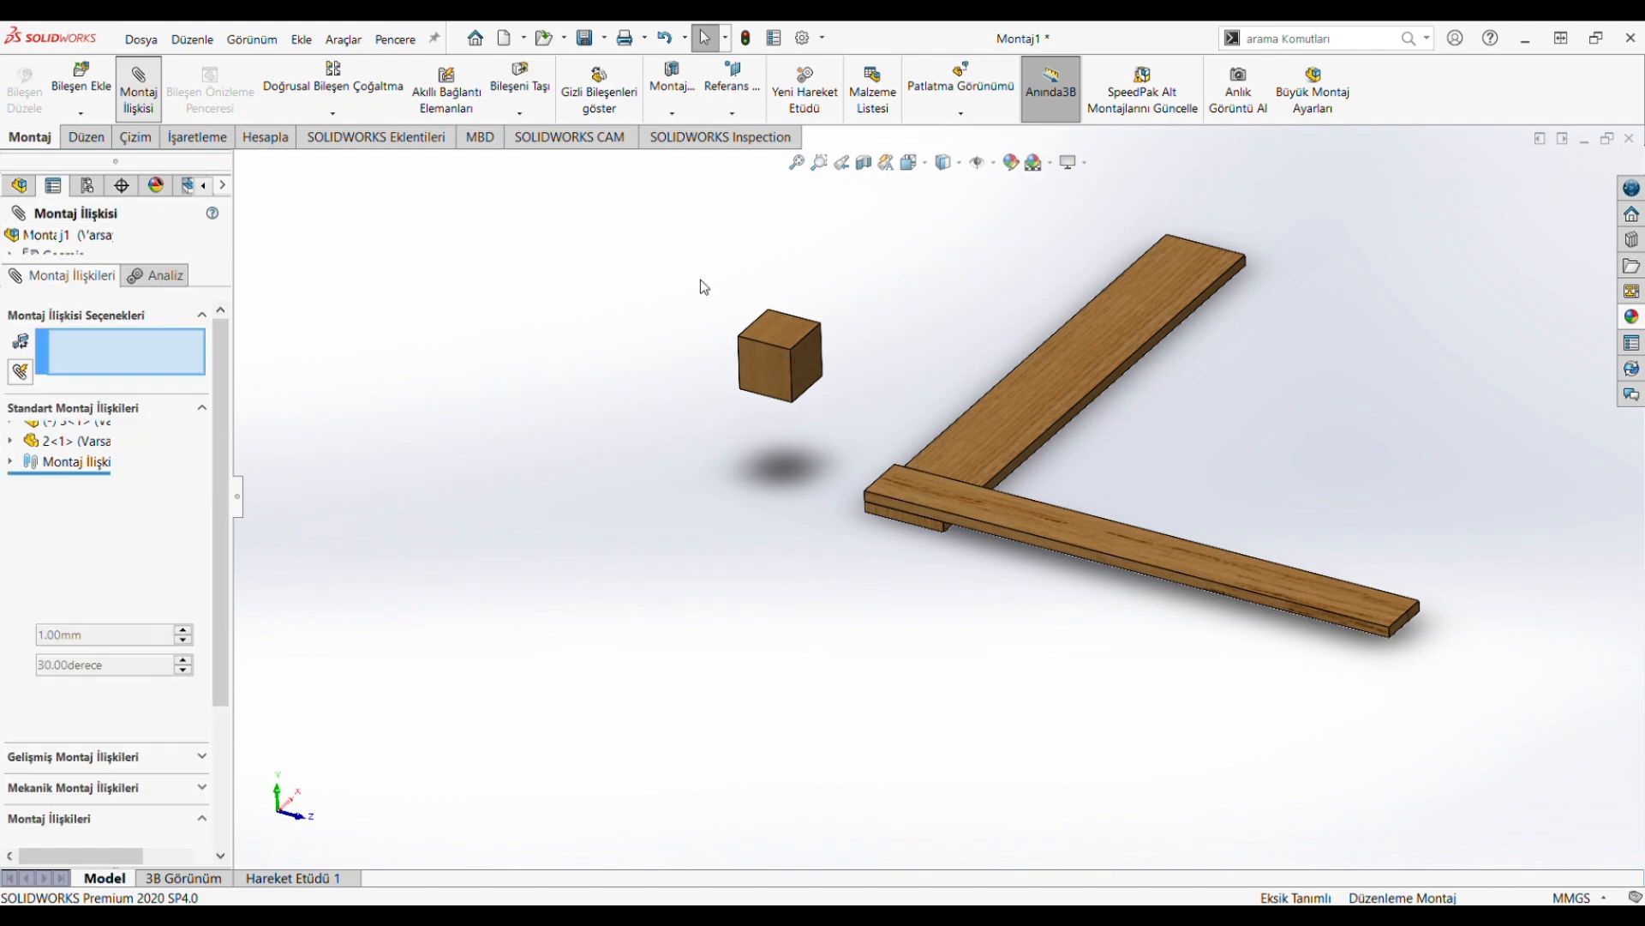
Step: Add a coincident mate with aligned faces between the cubic block's front side face and the narrow board's long side face
scroll(727, 420, "down", 5)
left_click(1117, 600)
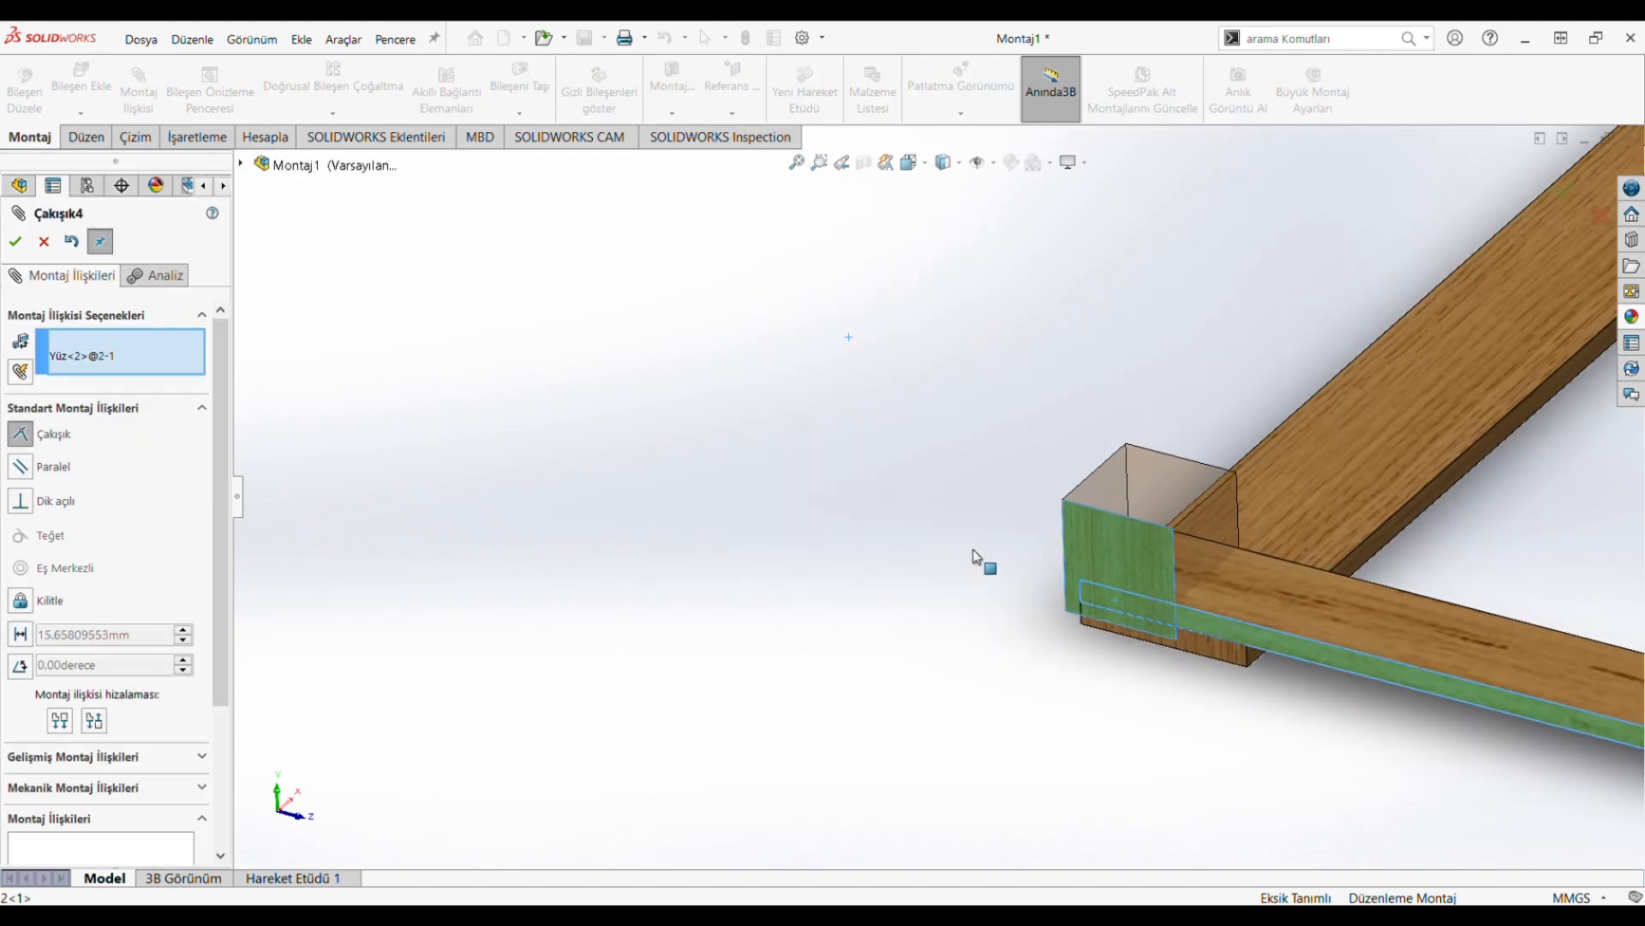
left_click(1114, 540)
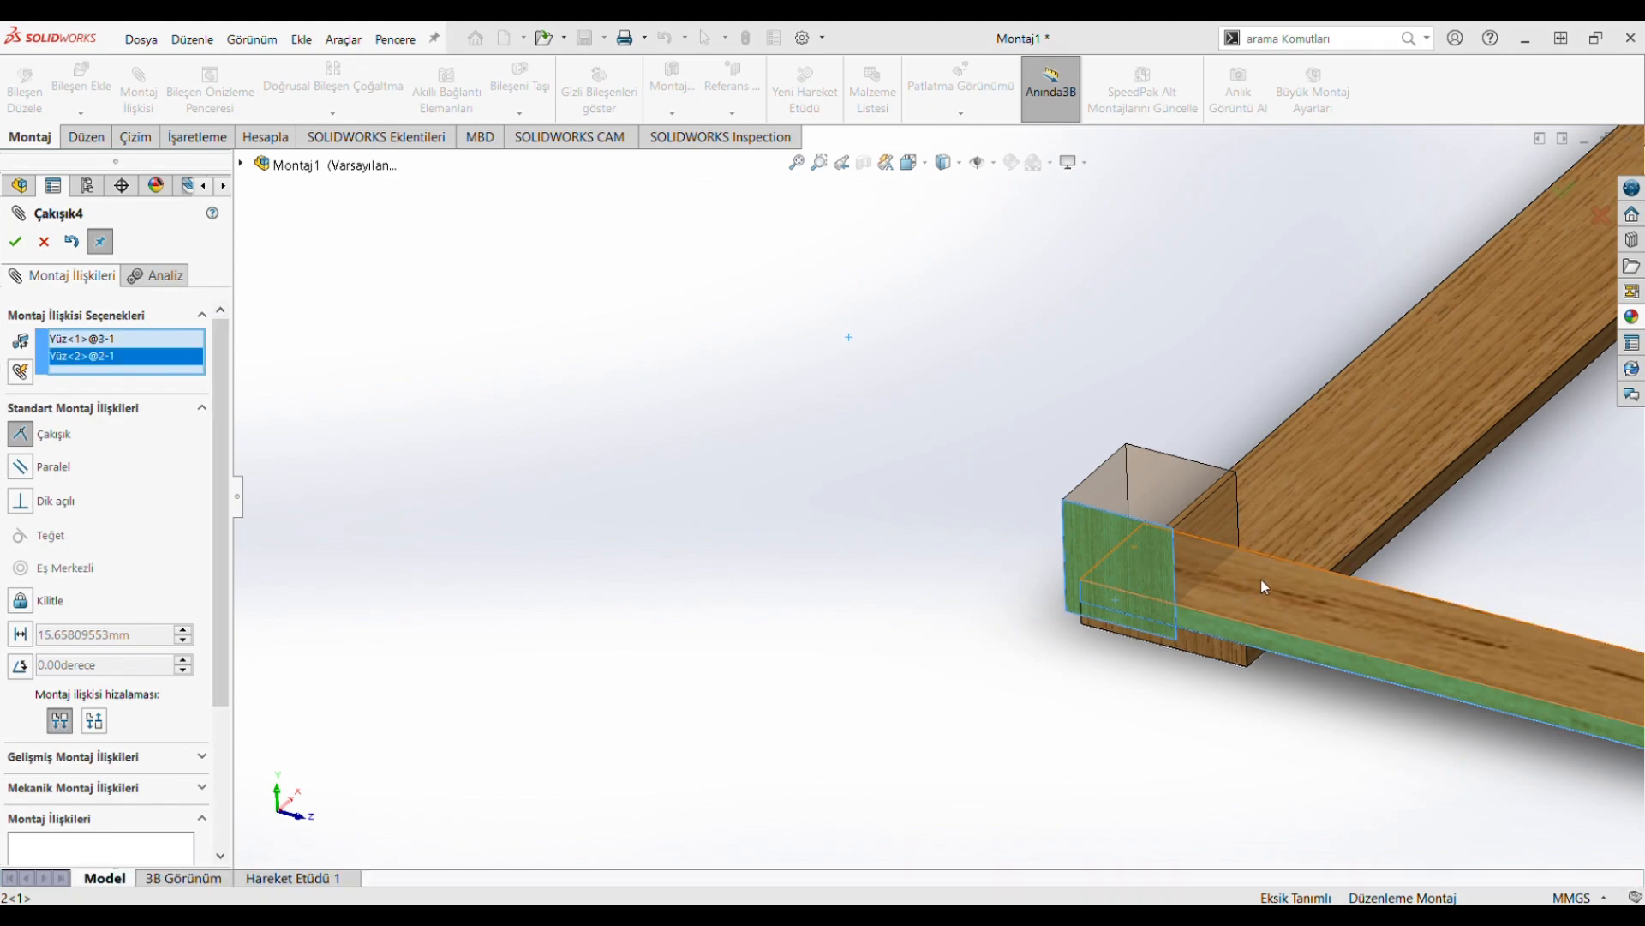
left_click(1128, 529)
left_click(1111, 536)
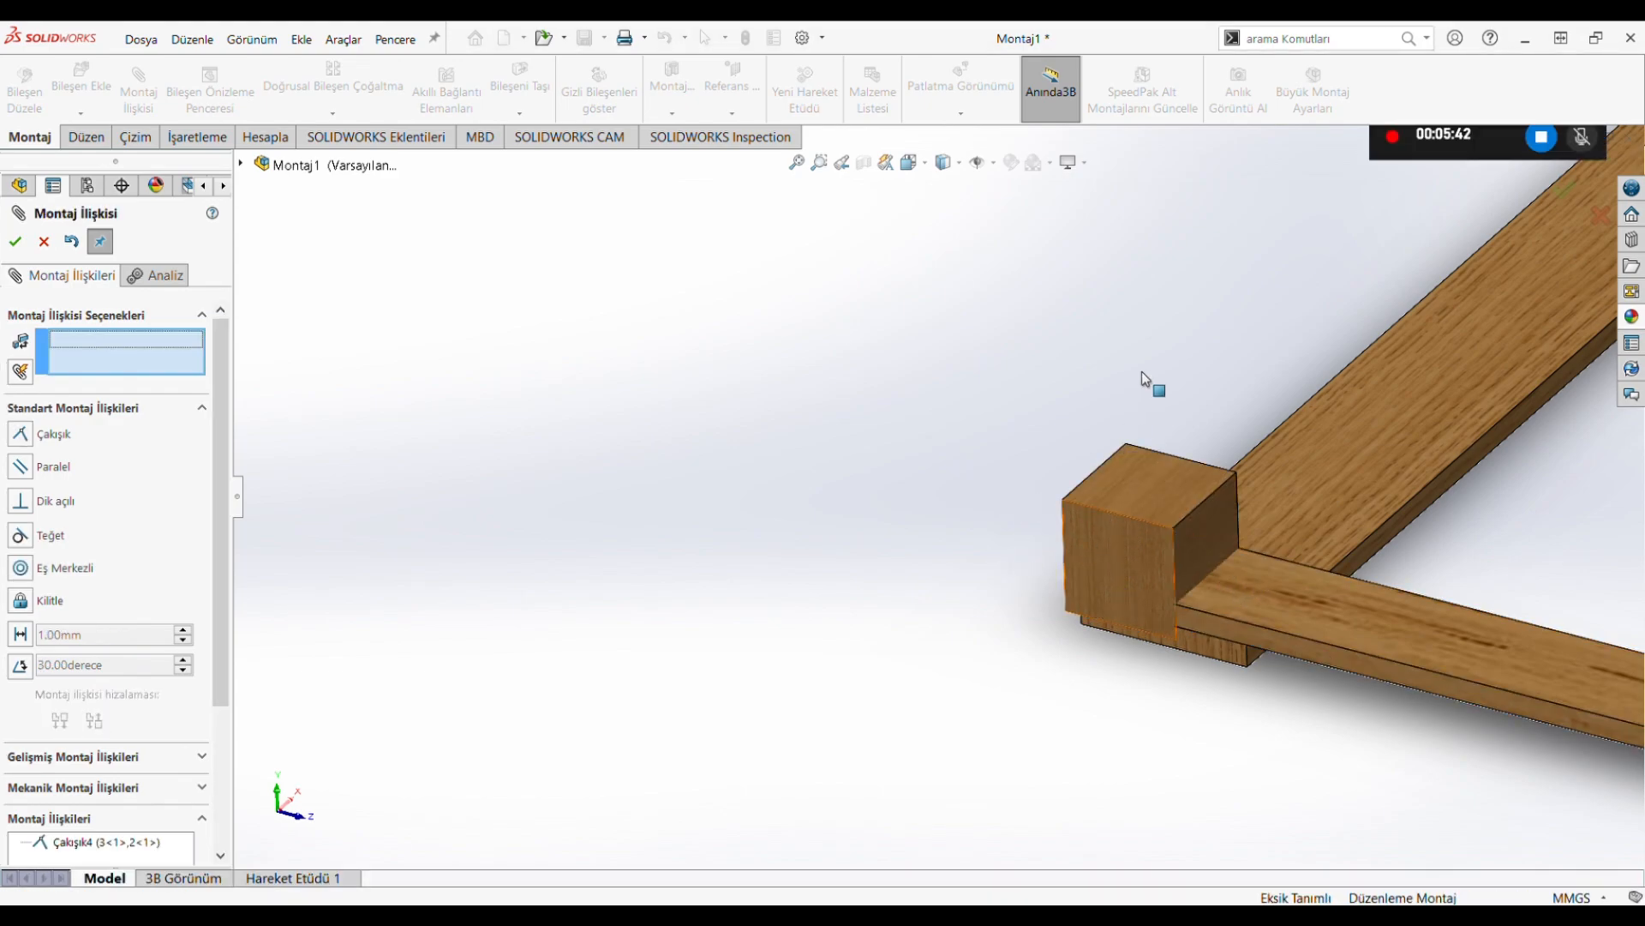
Step: Move the cubic block clear above the boards and mate its outer side face coincident with the narrow board's end face
left_click(1047, 420)
left_click_drag(1117, 542, 1122, 315)
left_click(1009, 488)
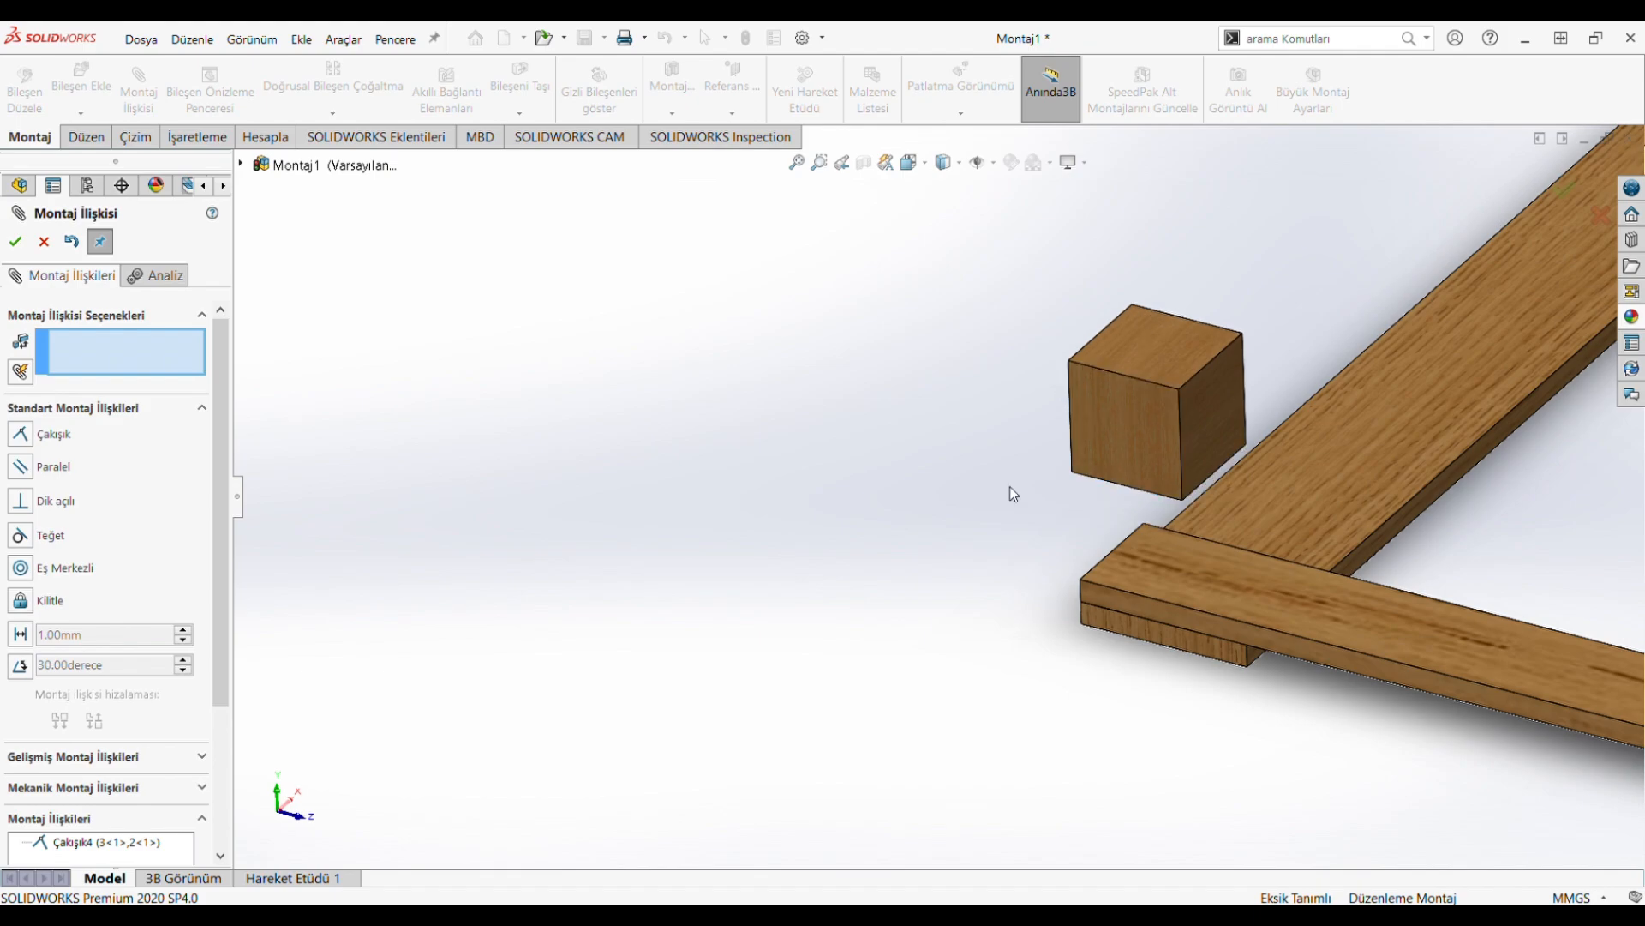
middle_click_drag(1100, 482, 1107, 445)
left_click(1053, 450)
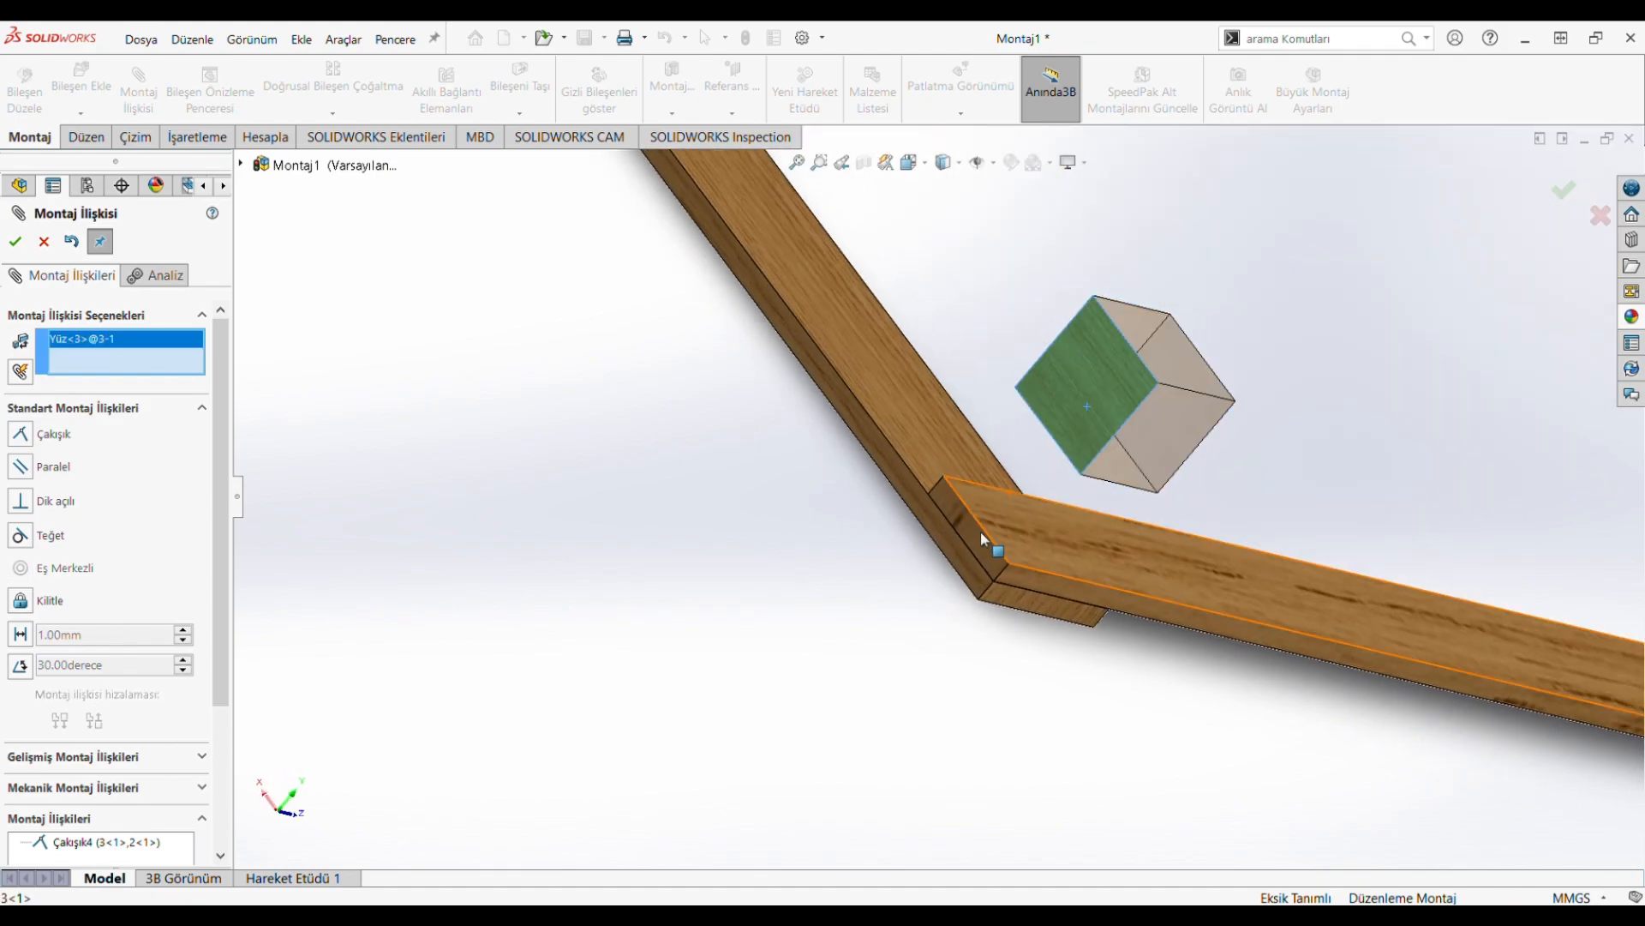
left_click(979, 533)
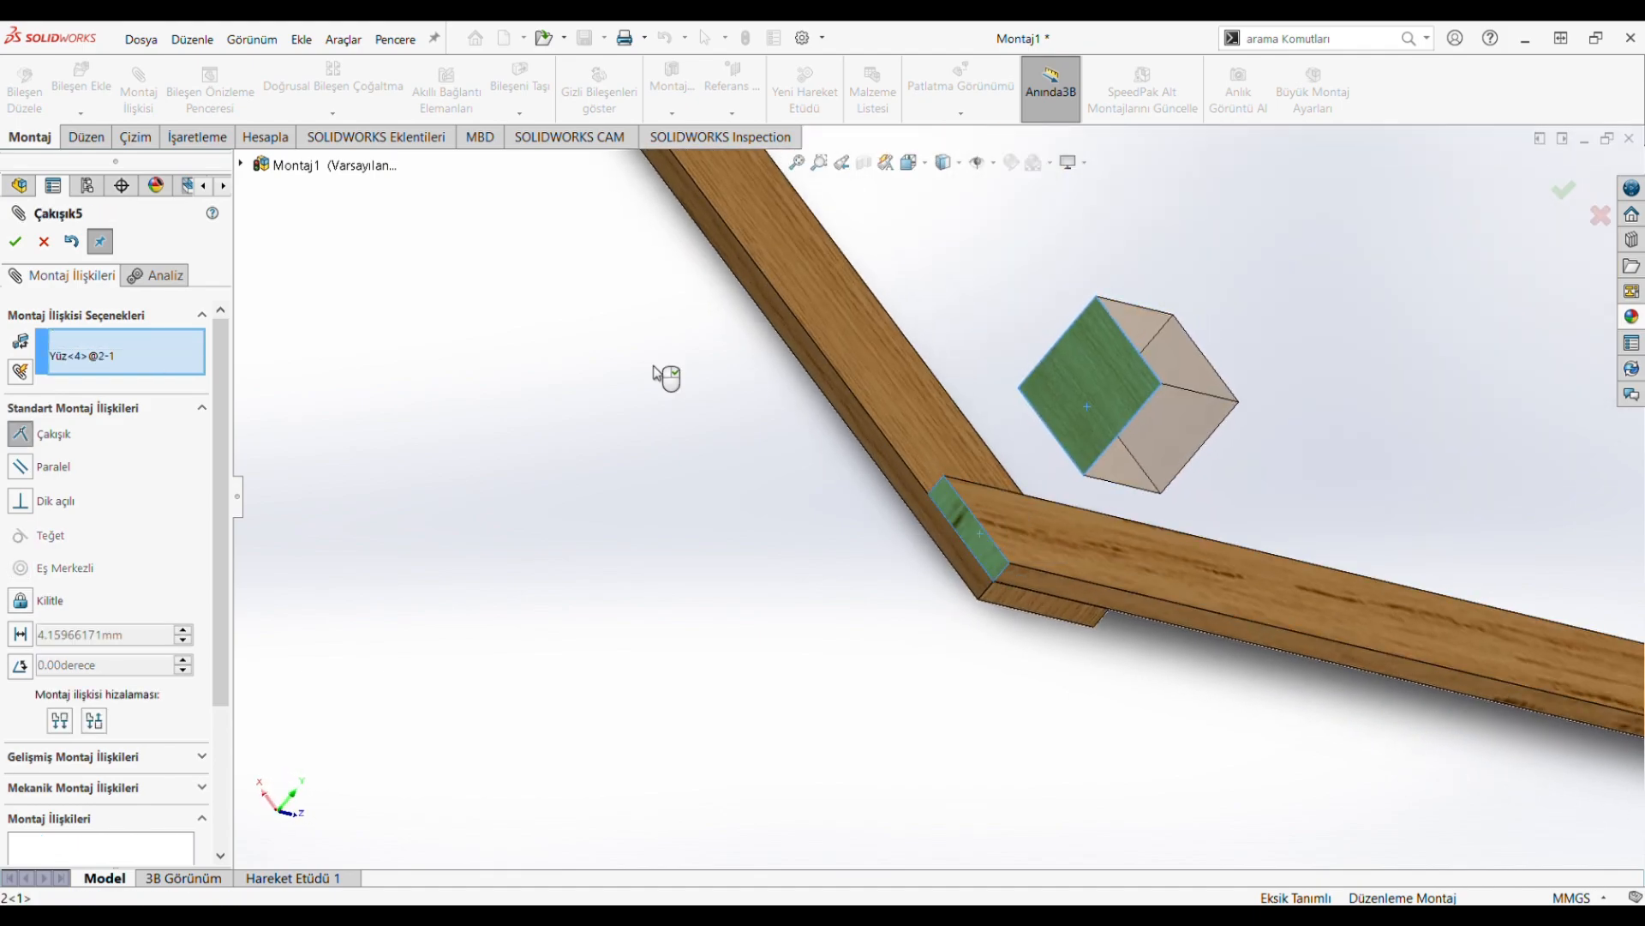
key("Return")
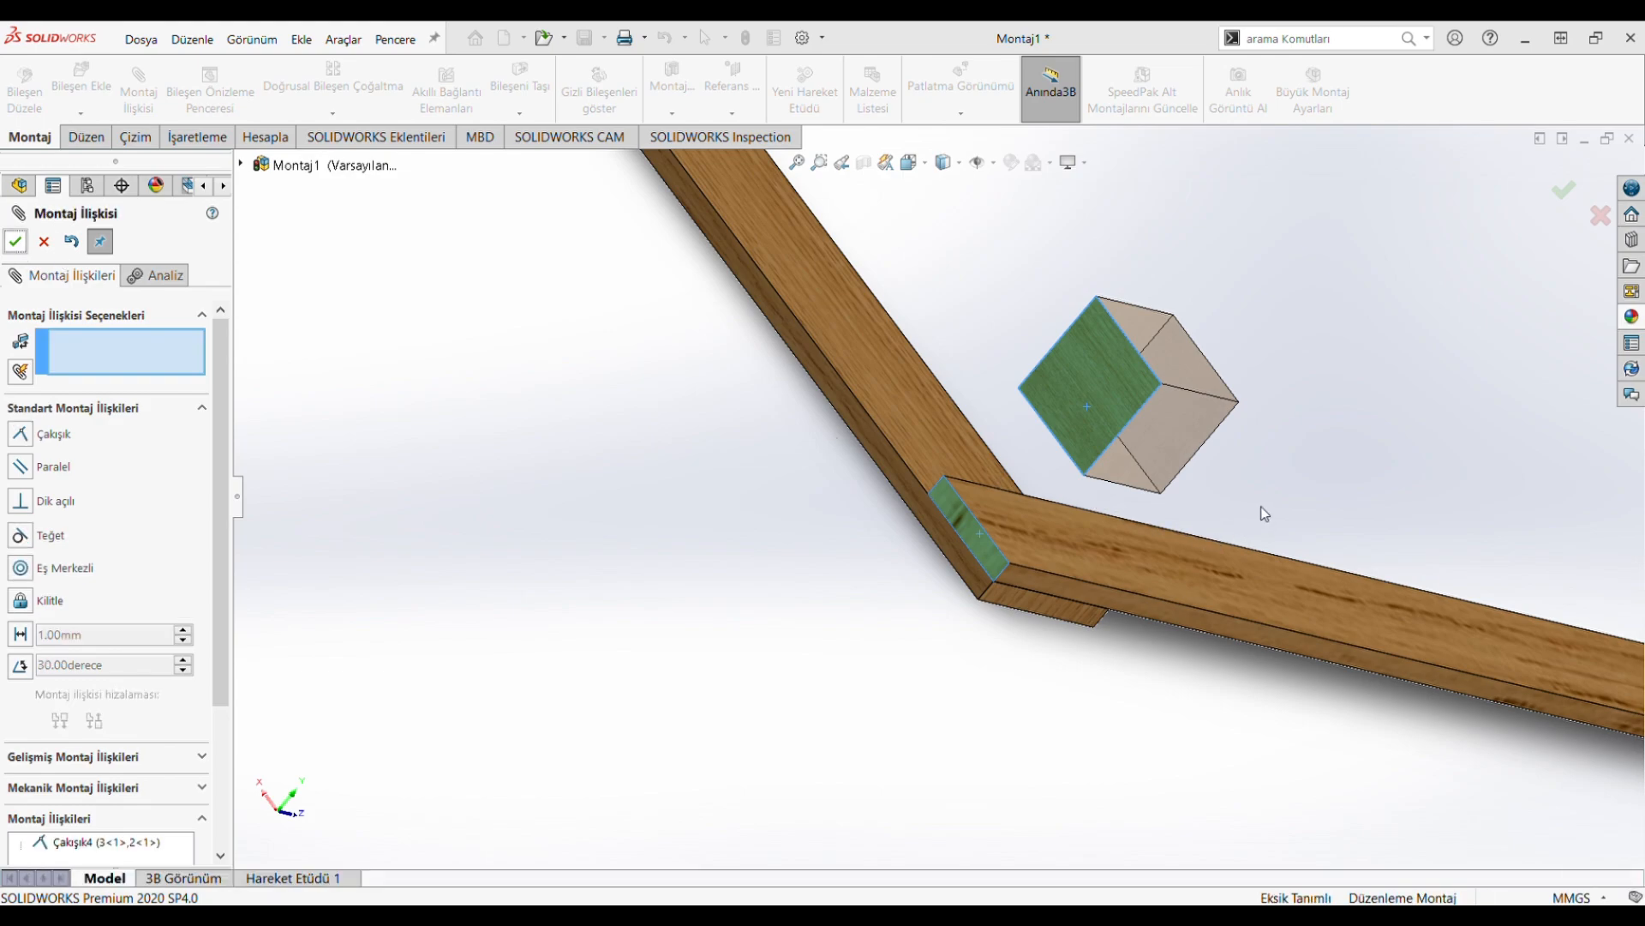
Step: Mate the cubic block's bottom face coincident with the narrow board's top face so it sits on the corner, and finish mating
middle_click_drag(1226, 419, 1187, 274)
scroll(1080, 514, "down", 8)
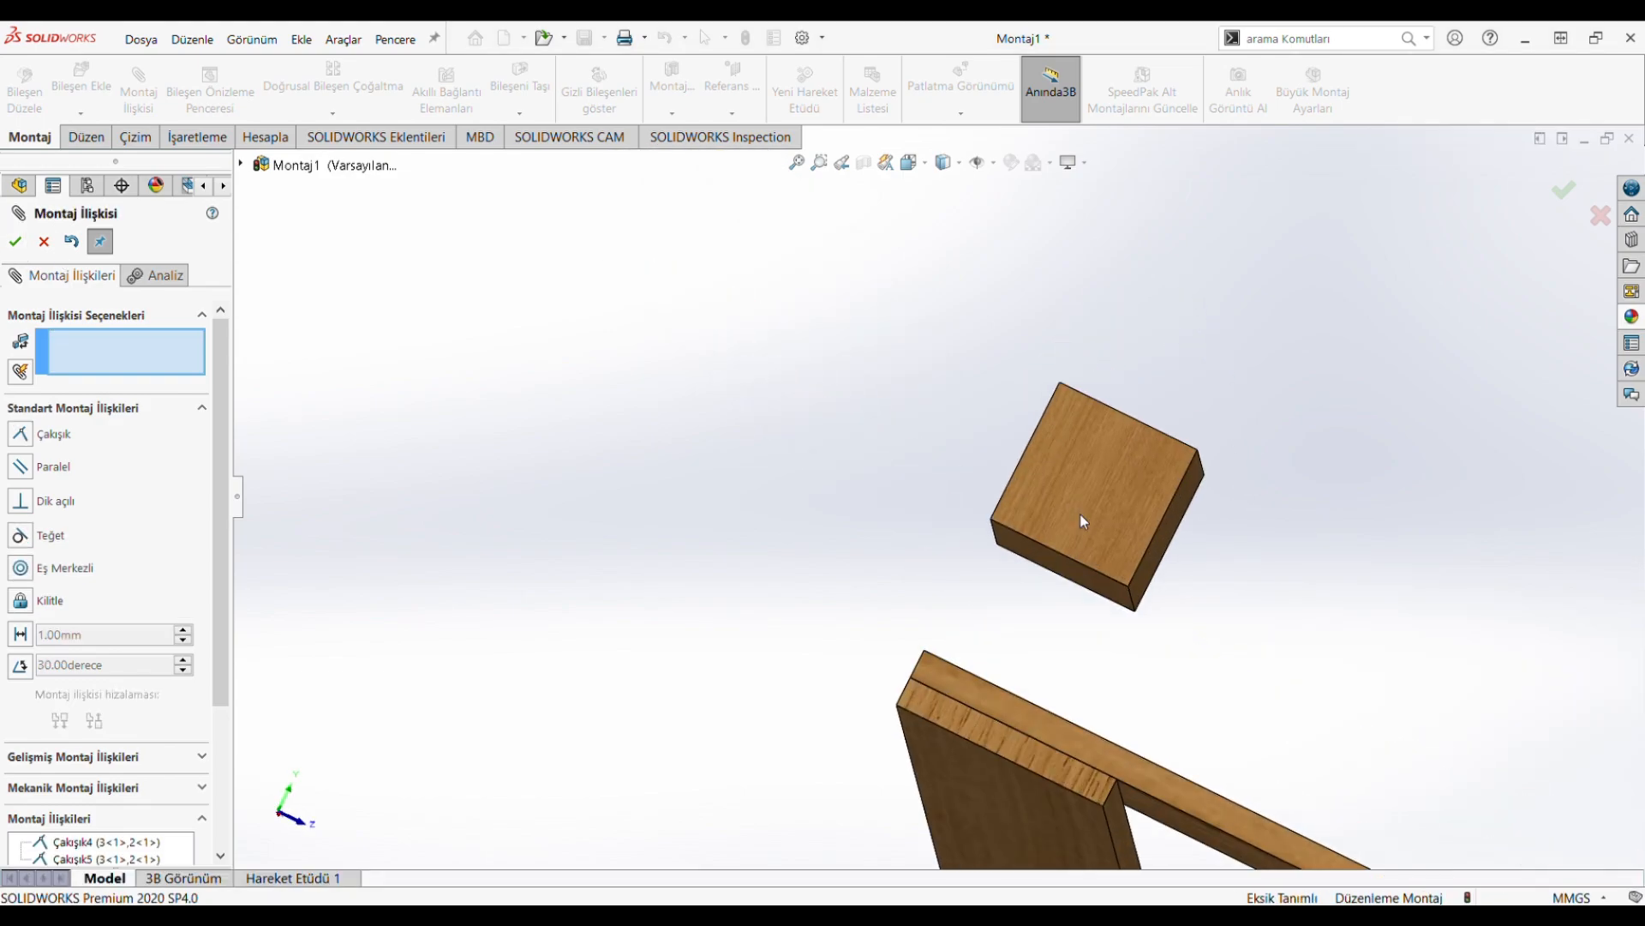
left_click(994, 581)
scroll(994, 585, "up", 5)
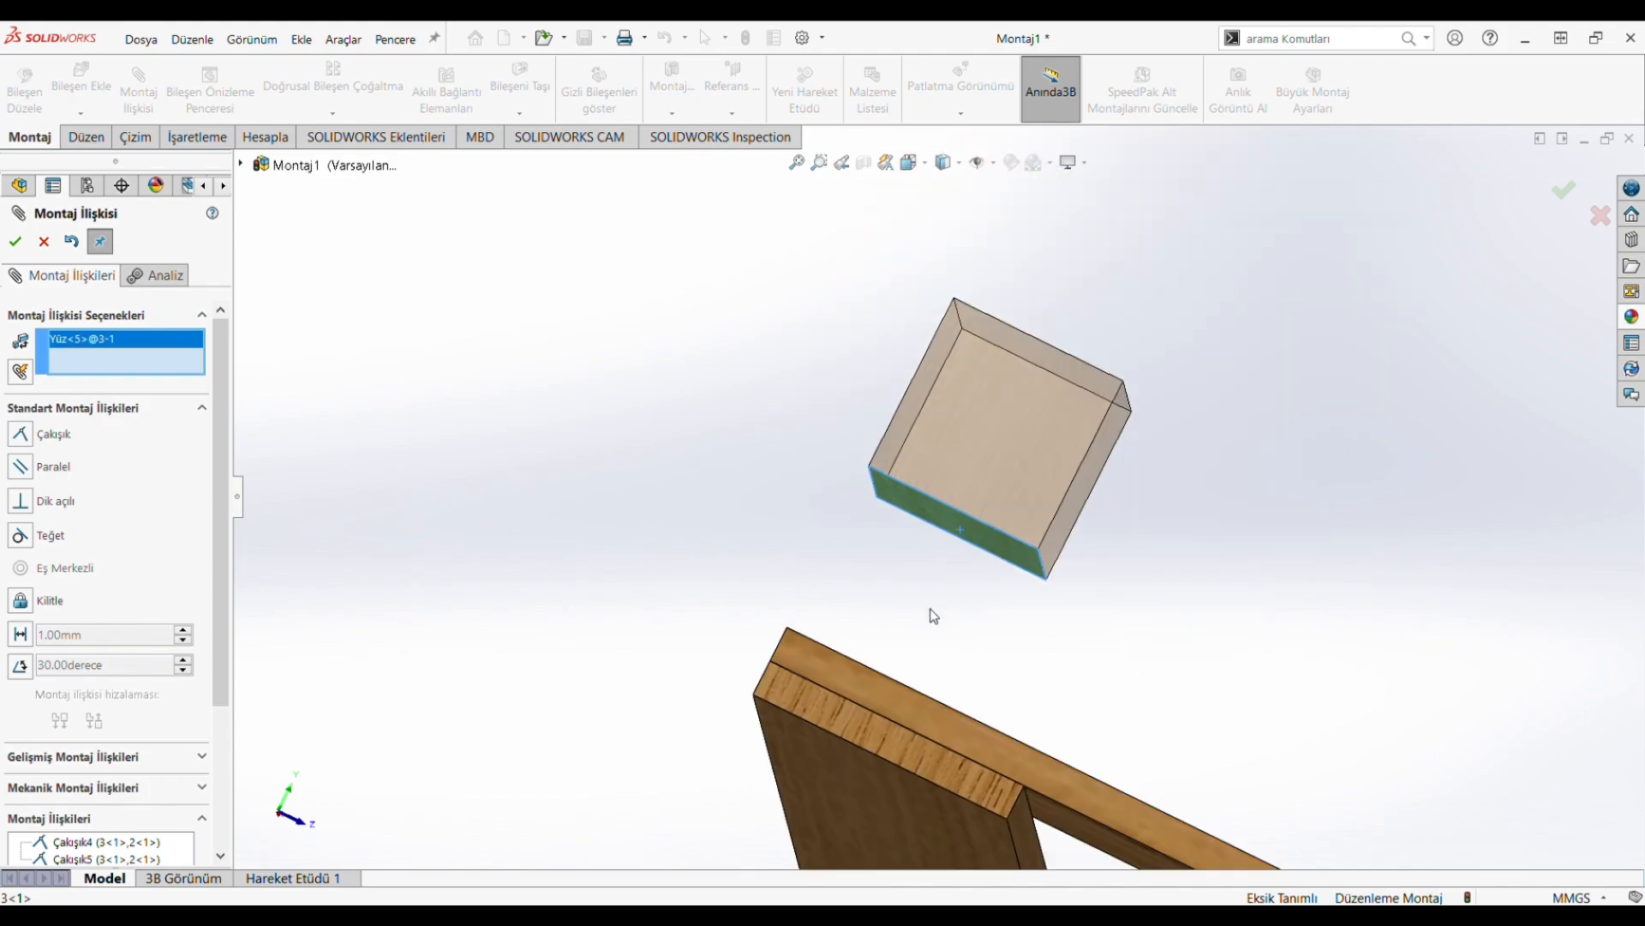
middle_click_drag(932, 613, 930, 707)
scroll(945, 560, "down", 5)
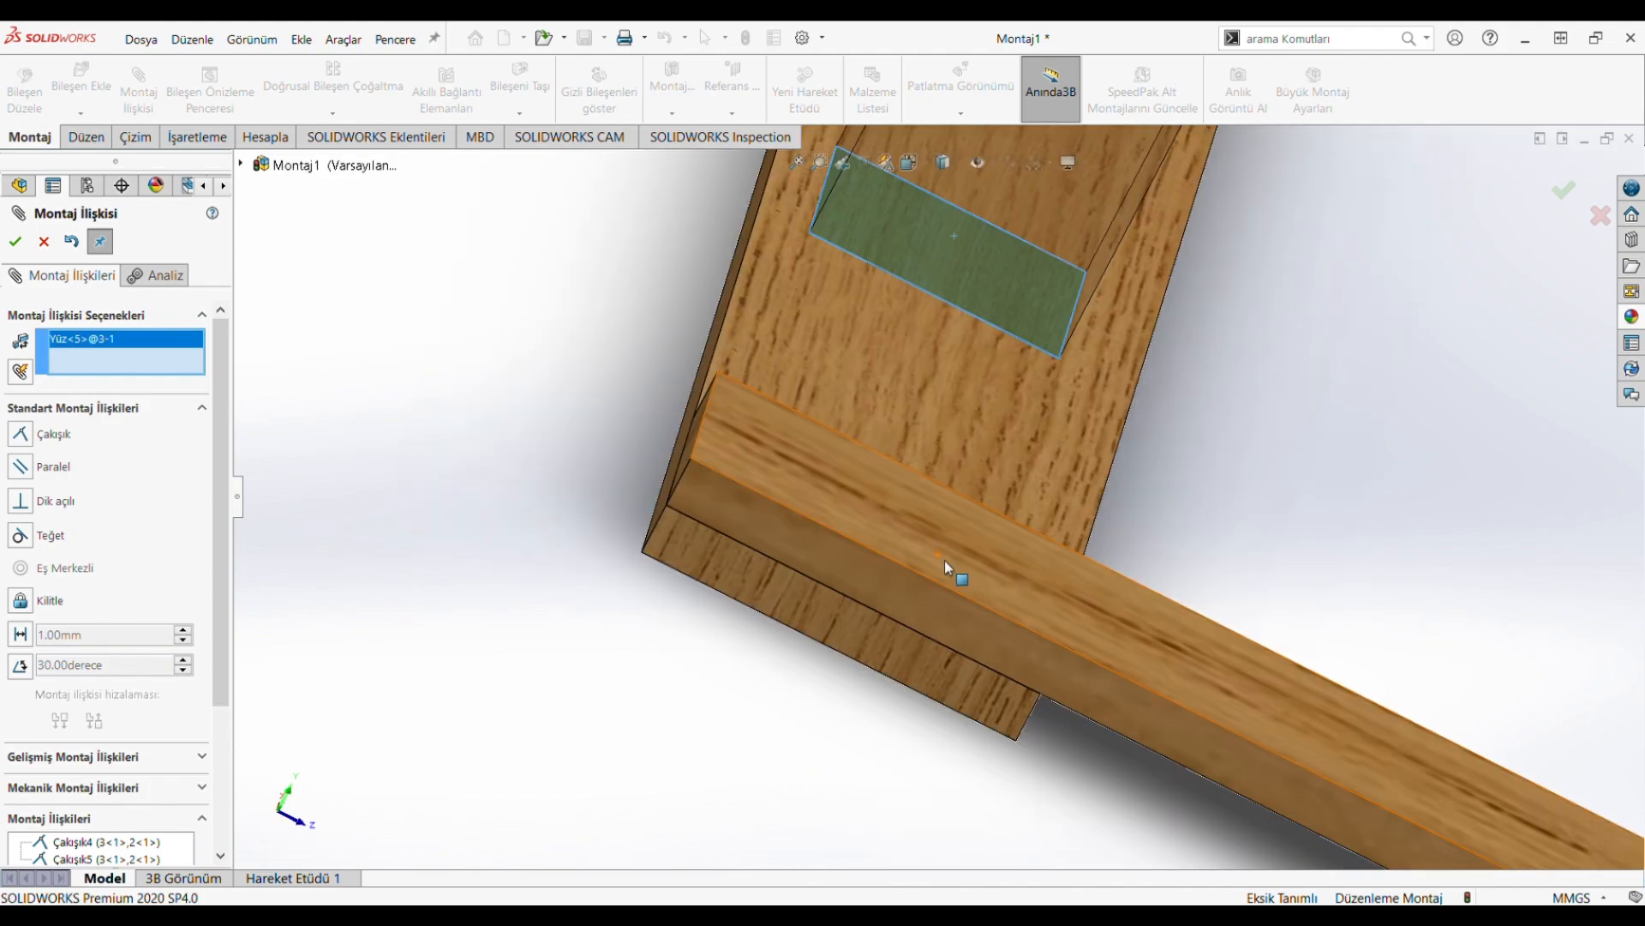
left_click(923, 545)
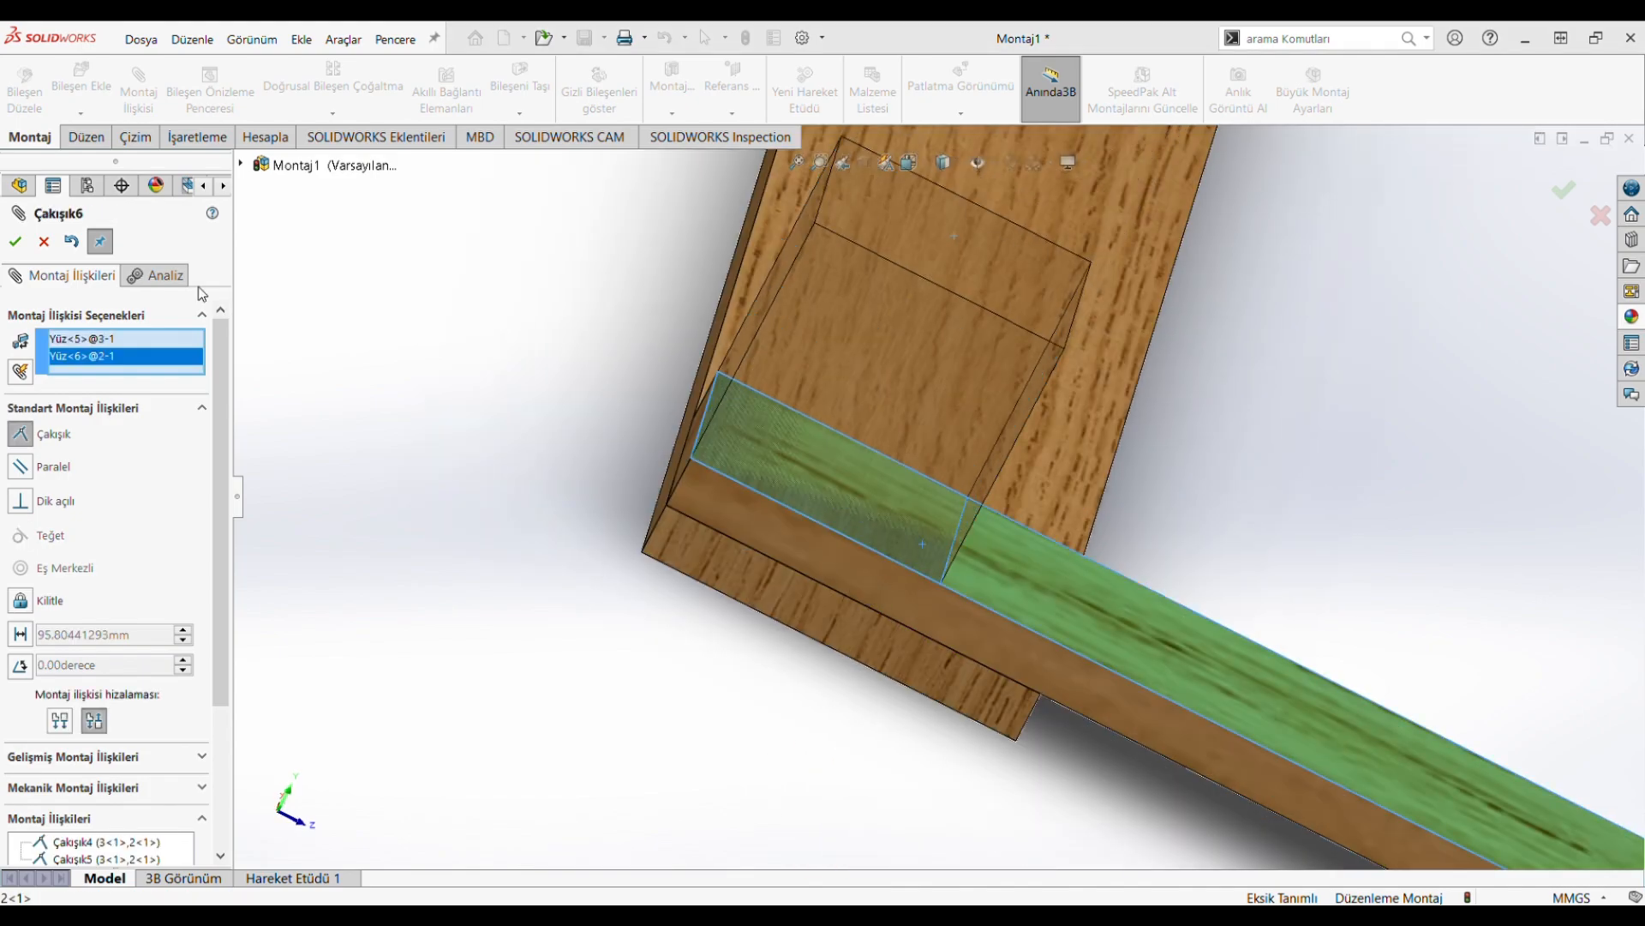
left_click(15, 241)
scroll(620, 418, "up", 5)
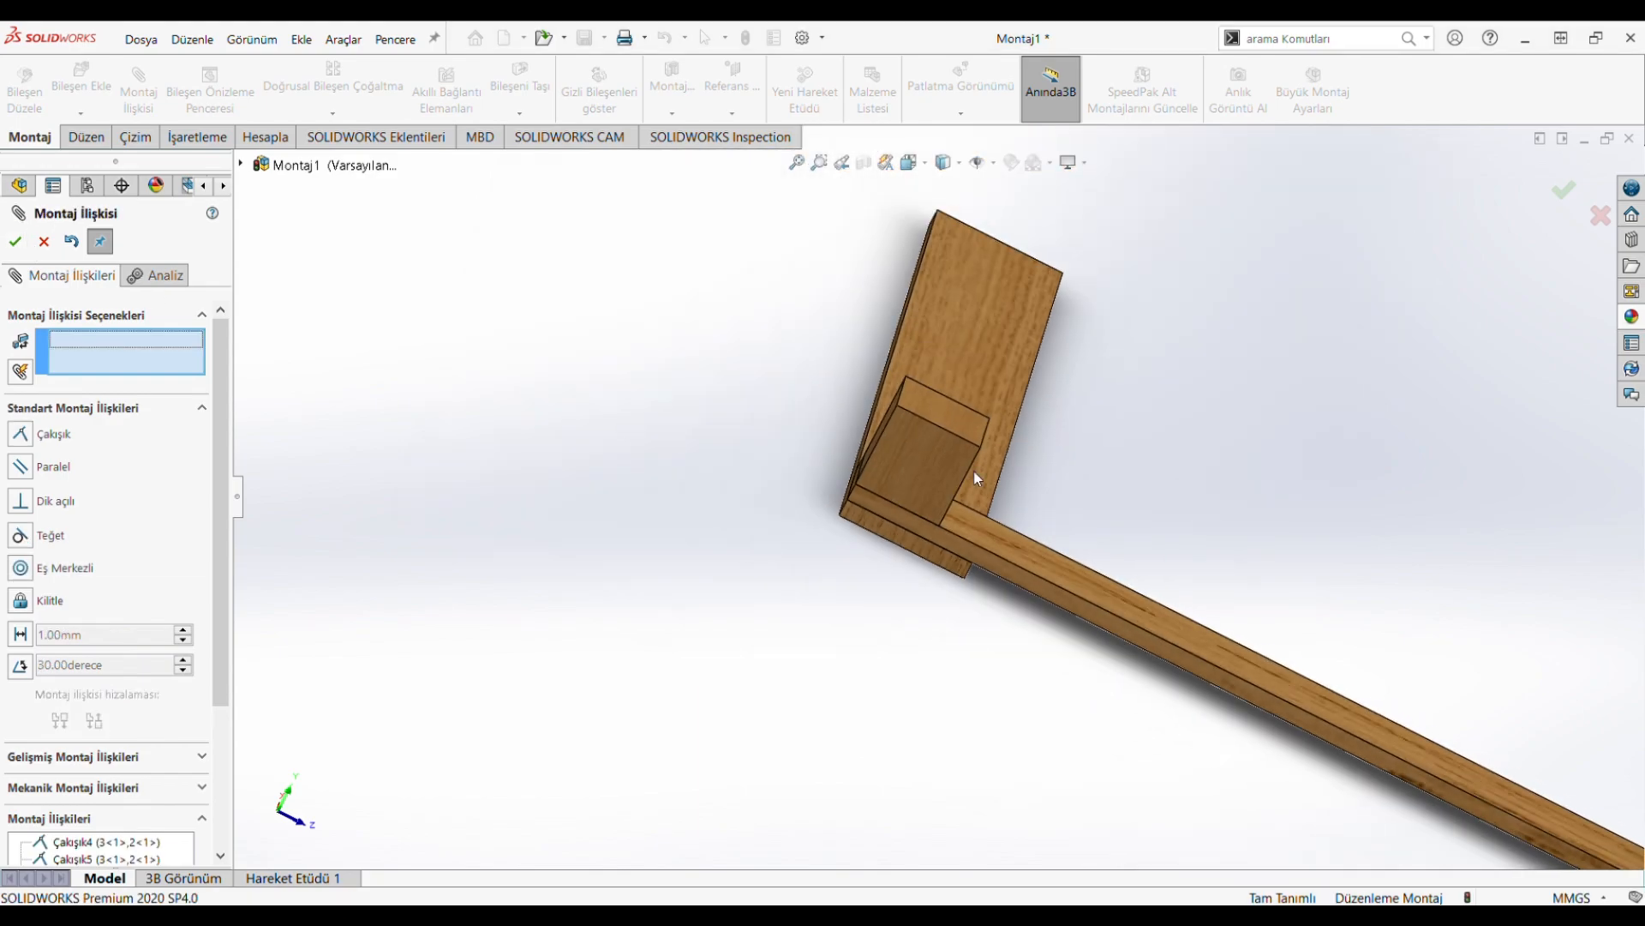
middle_click_drag(975, 473, 920, 423)
left_click(15, 241)
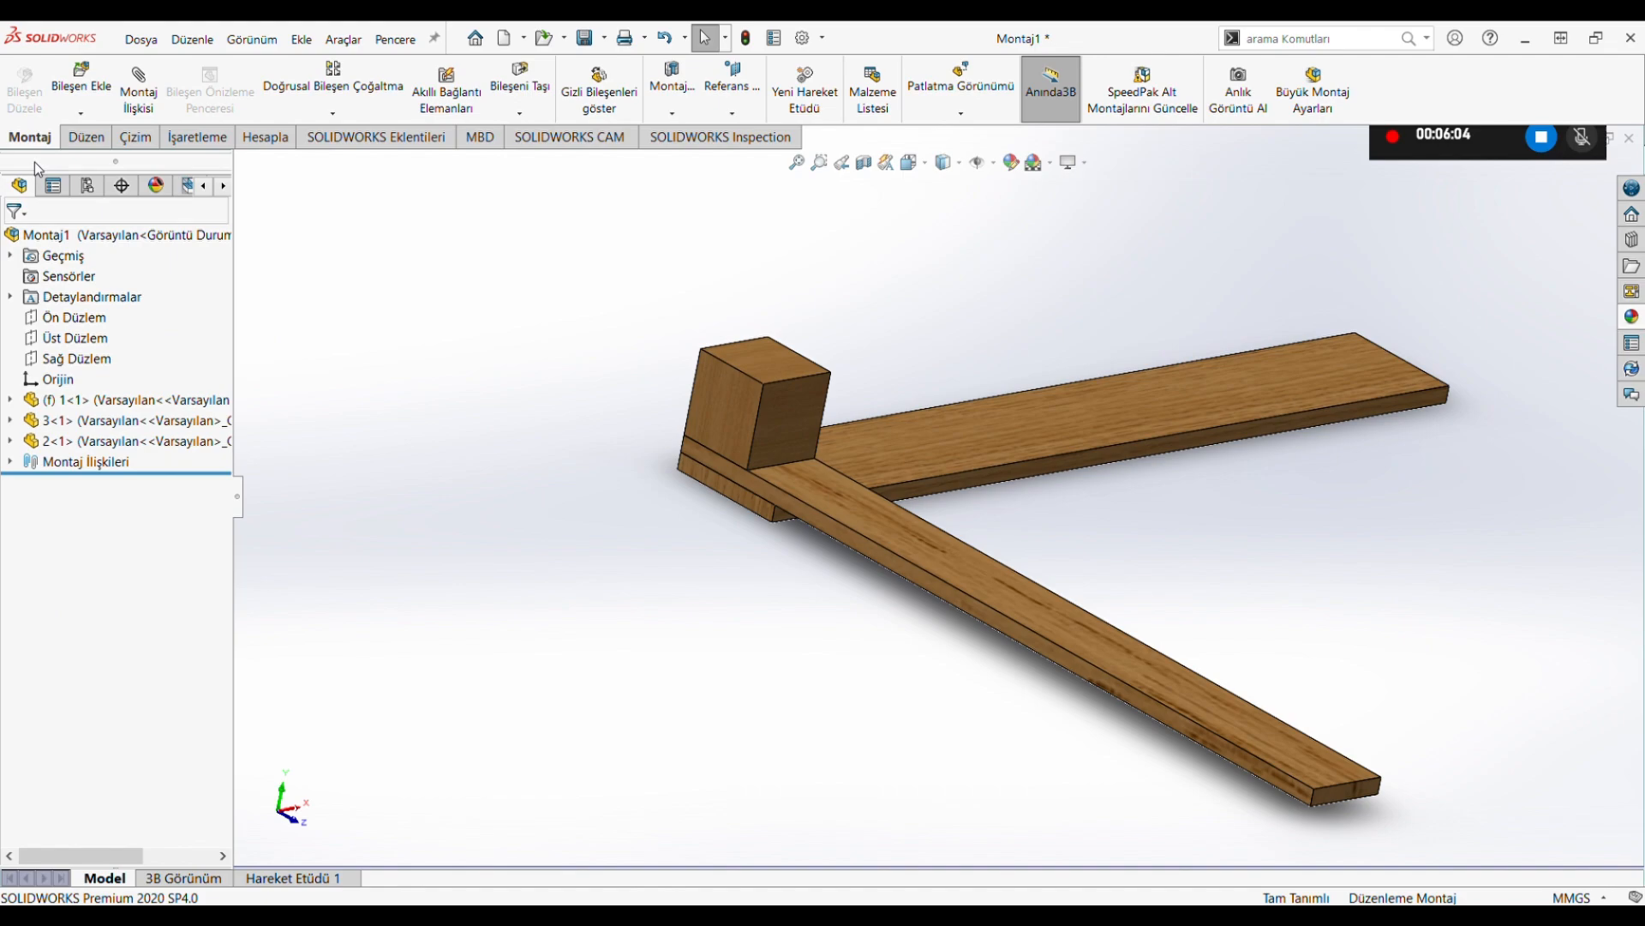
Step: Insert a second copy of wide board part 1 and place it across the free end of the narrow board
left_click(81, 82)
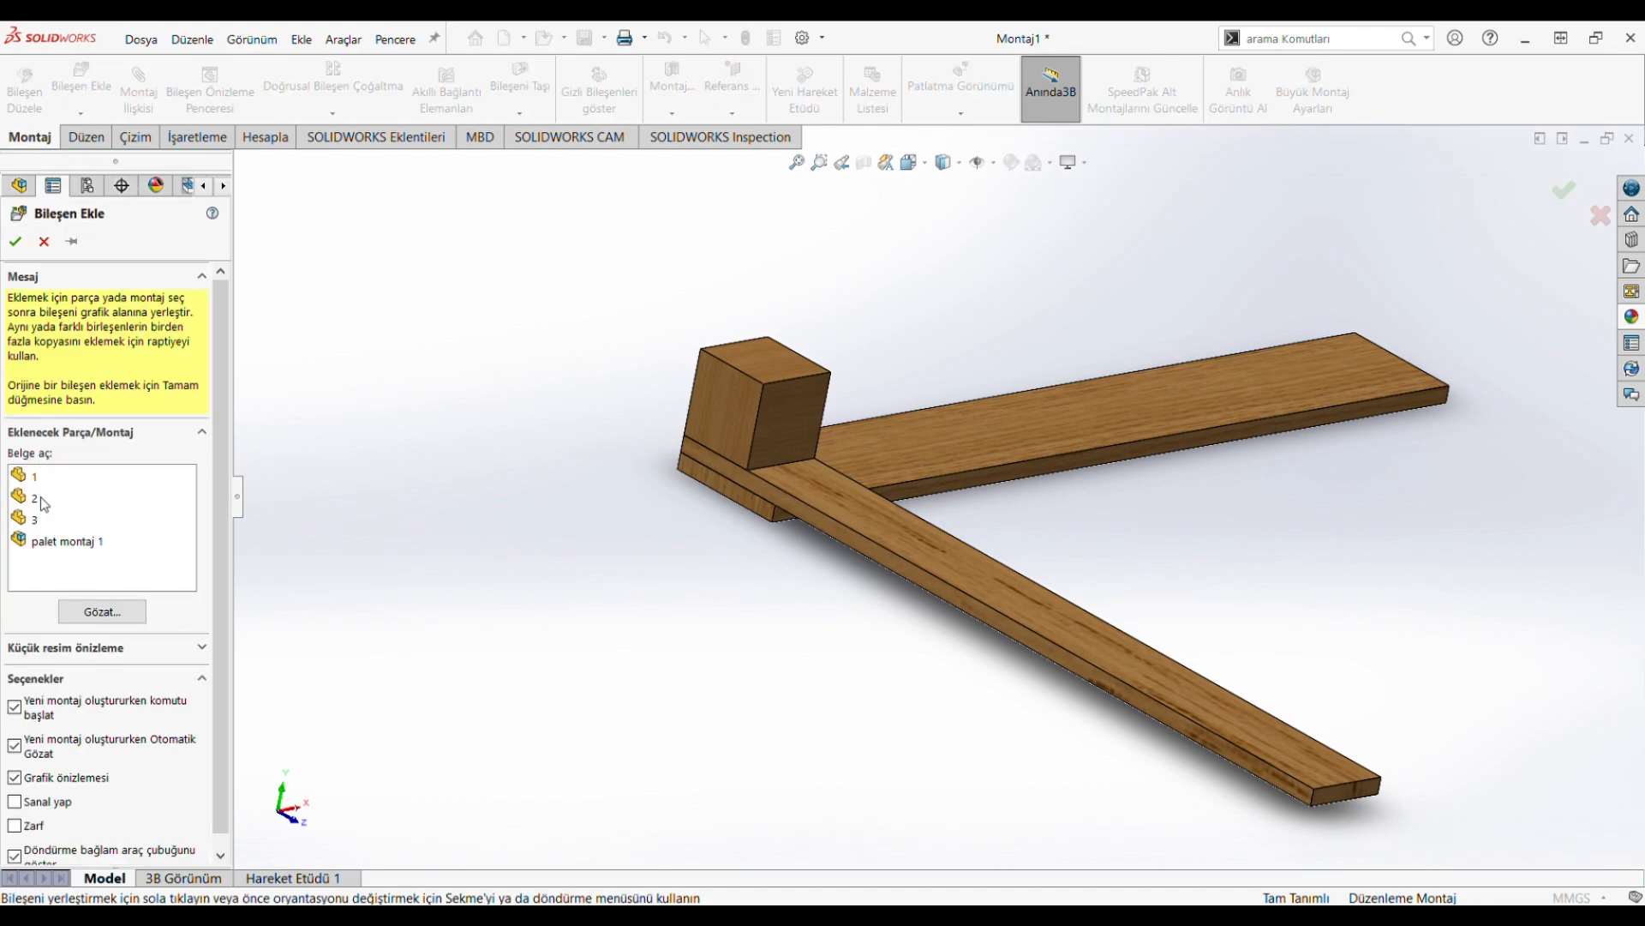
left_click(35, 479)
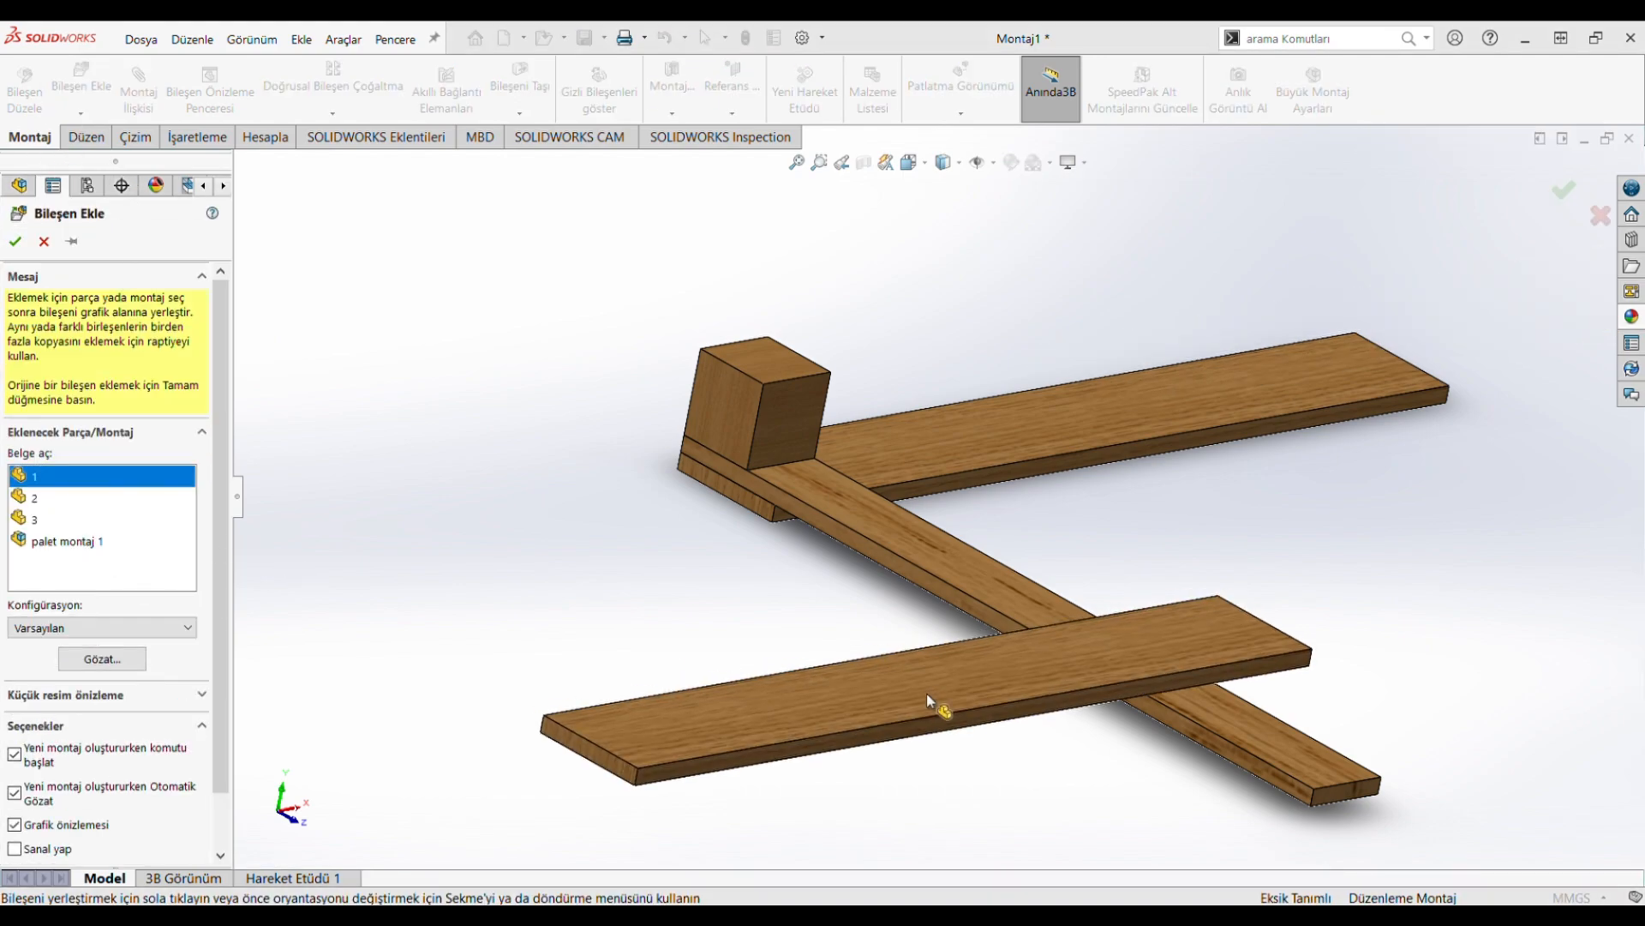
left_click(752, 737)
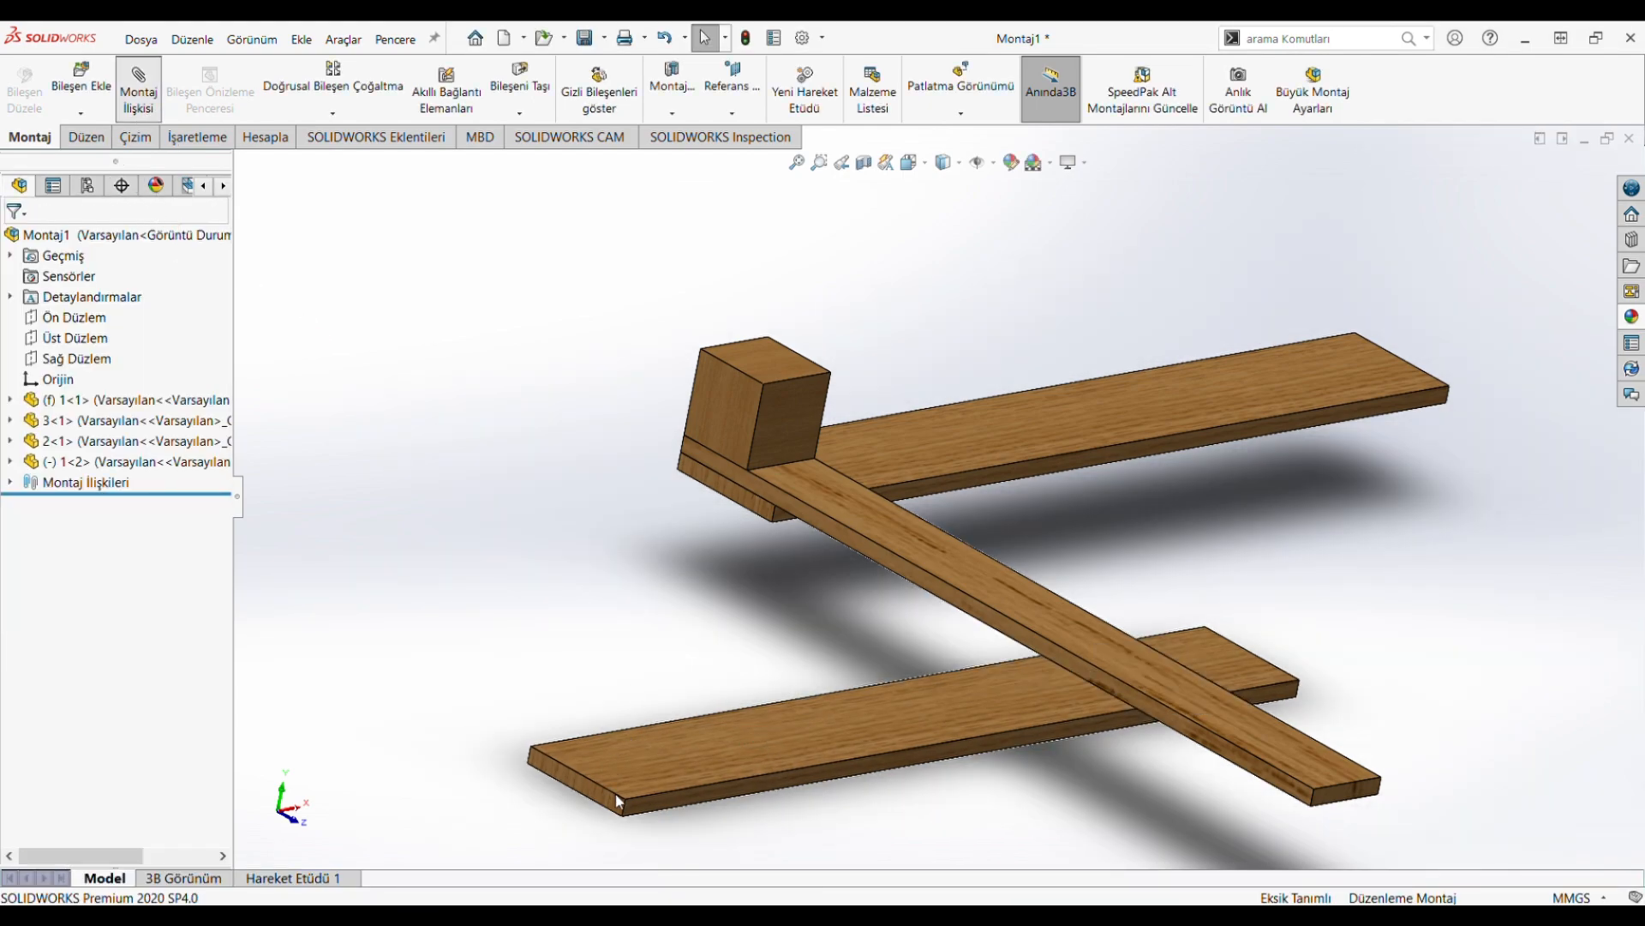
Step: Mate the second wide board's top face coincident with the narrow board's underside
scroll(619, 801, "down", 2)
left_click(653, 733)
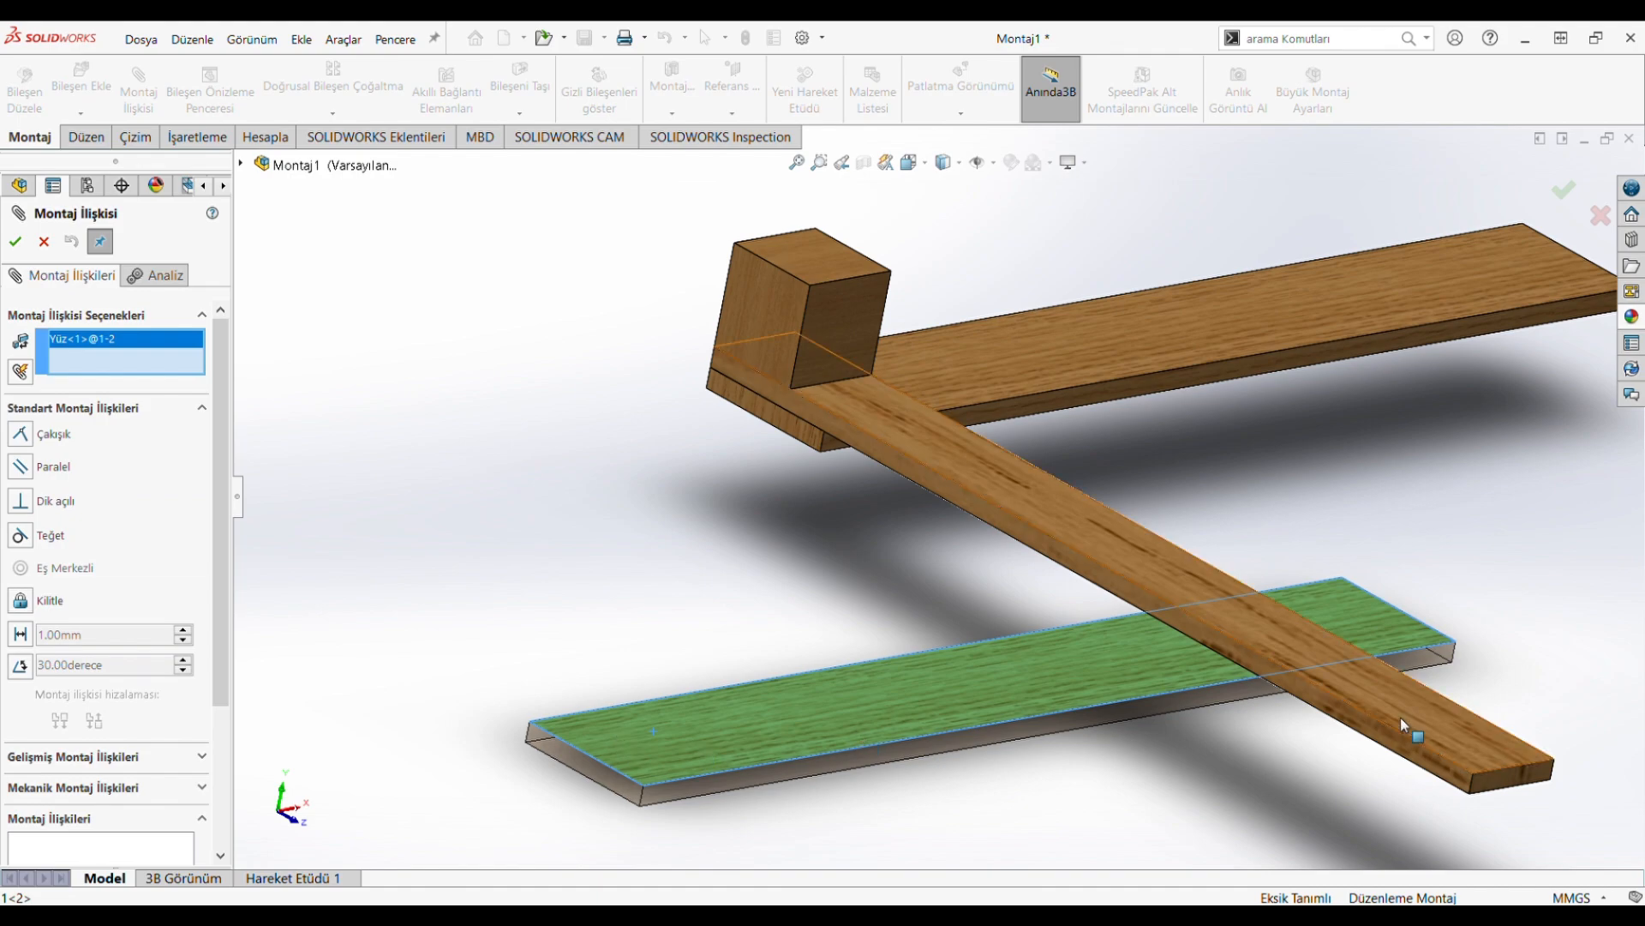
middle_click_drag(1406, 734, 1217, 468)
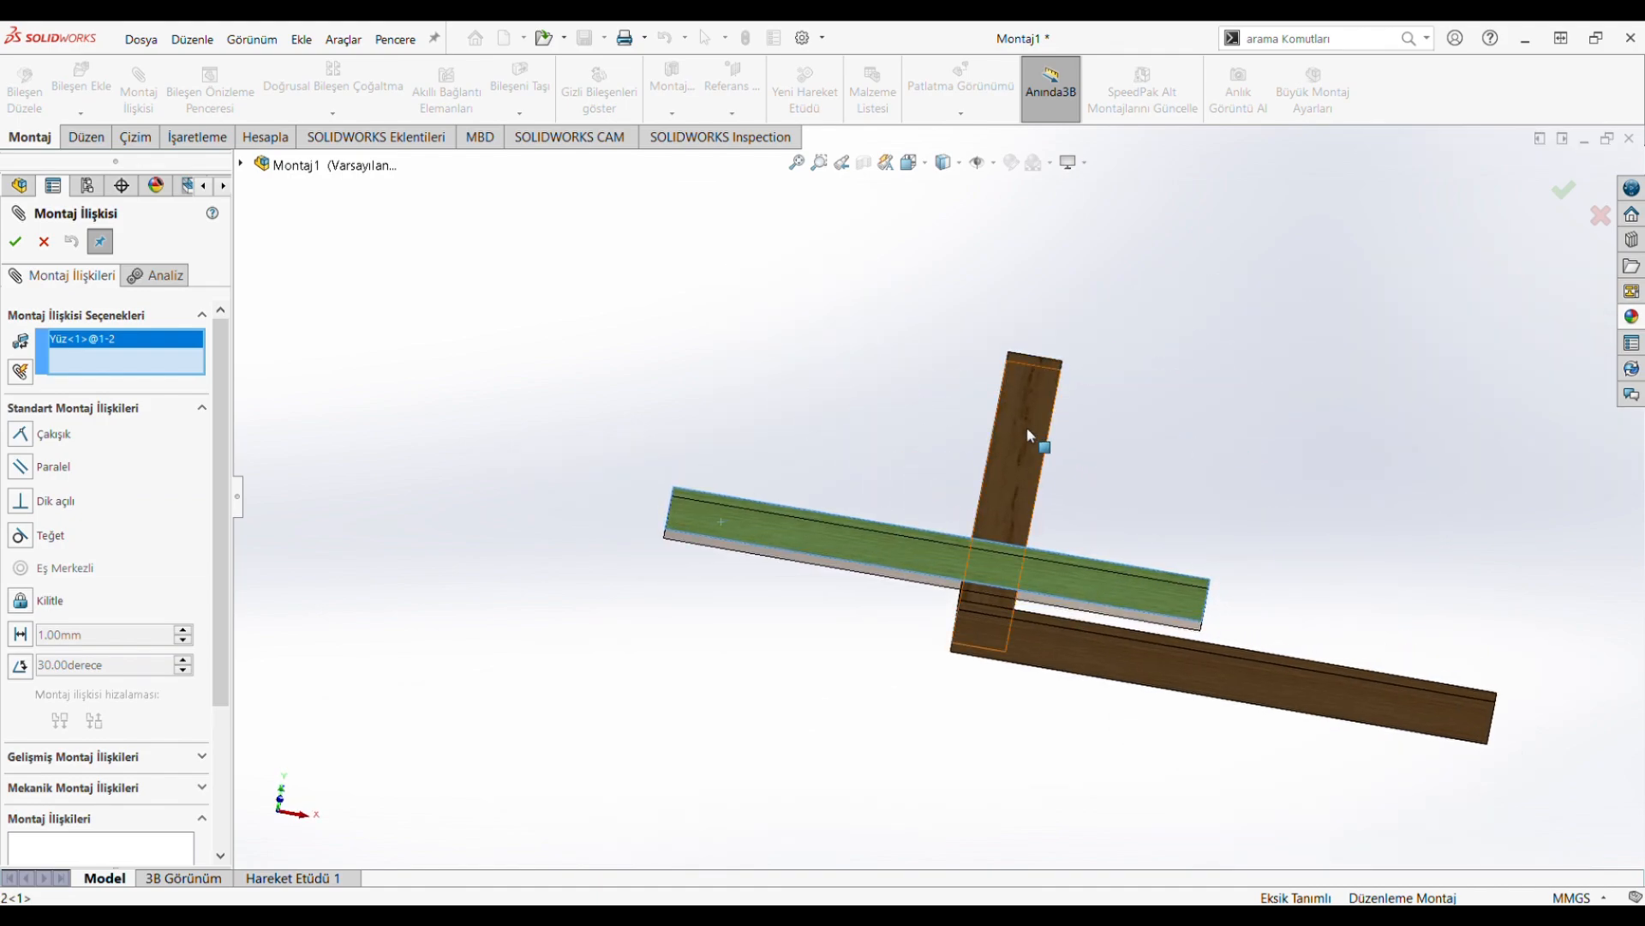
left_click(1027, 426)
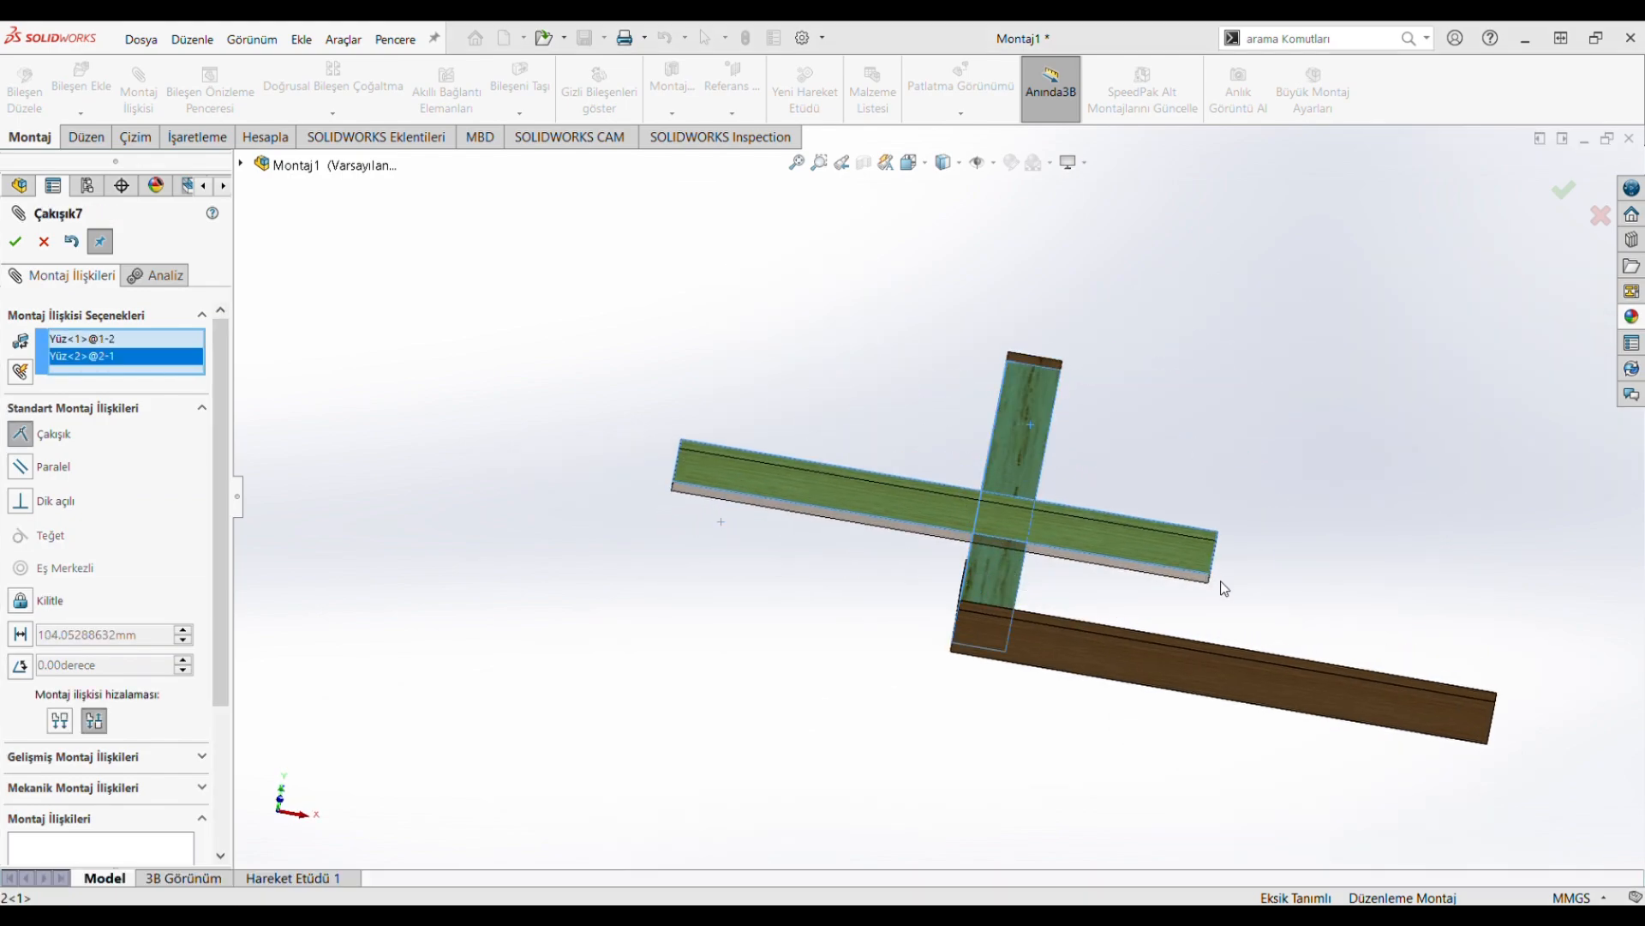
key("Return")
Step: Mate the second wide board's outer long side face coincident with the narrow board's free end face
middle_click_drag(797, 323, 690, 495)
left_click(661, 488)
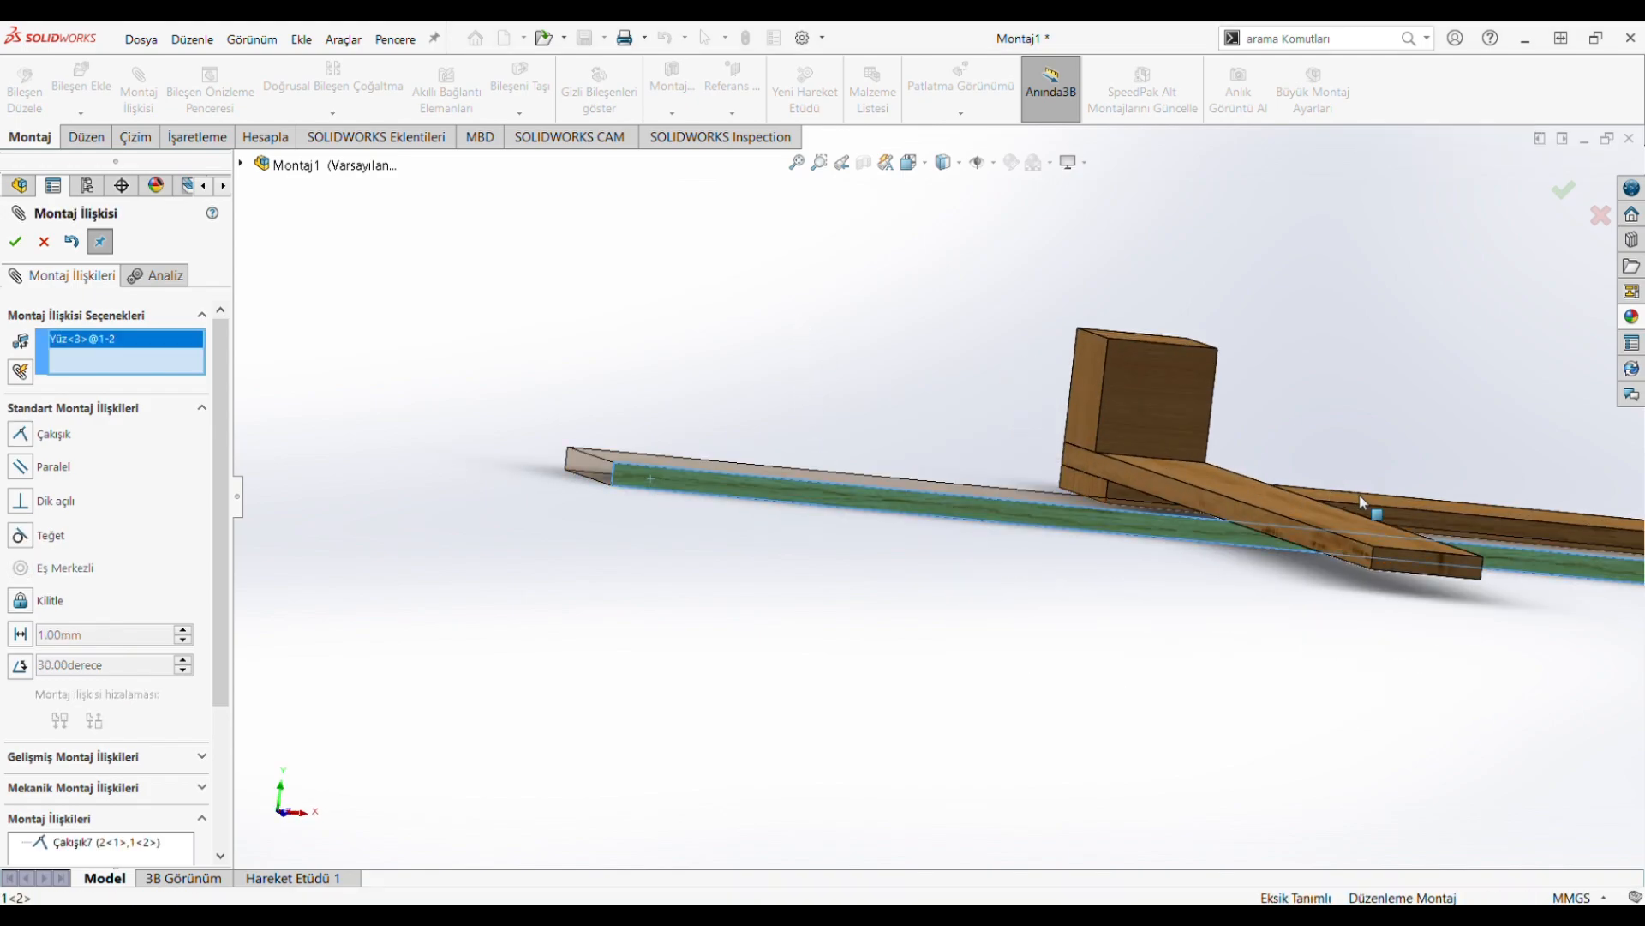
left_click(1403, 571)
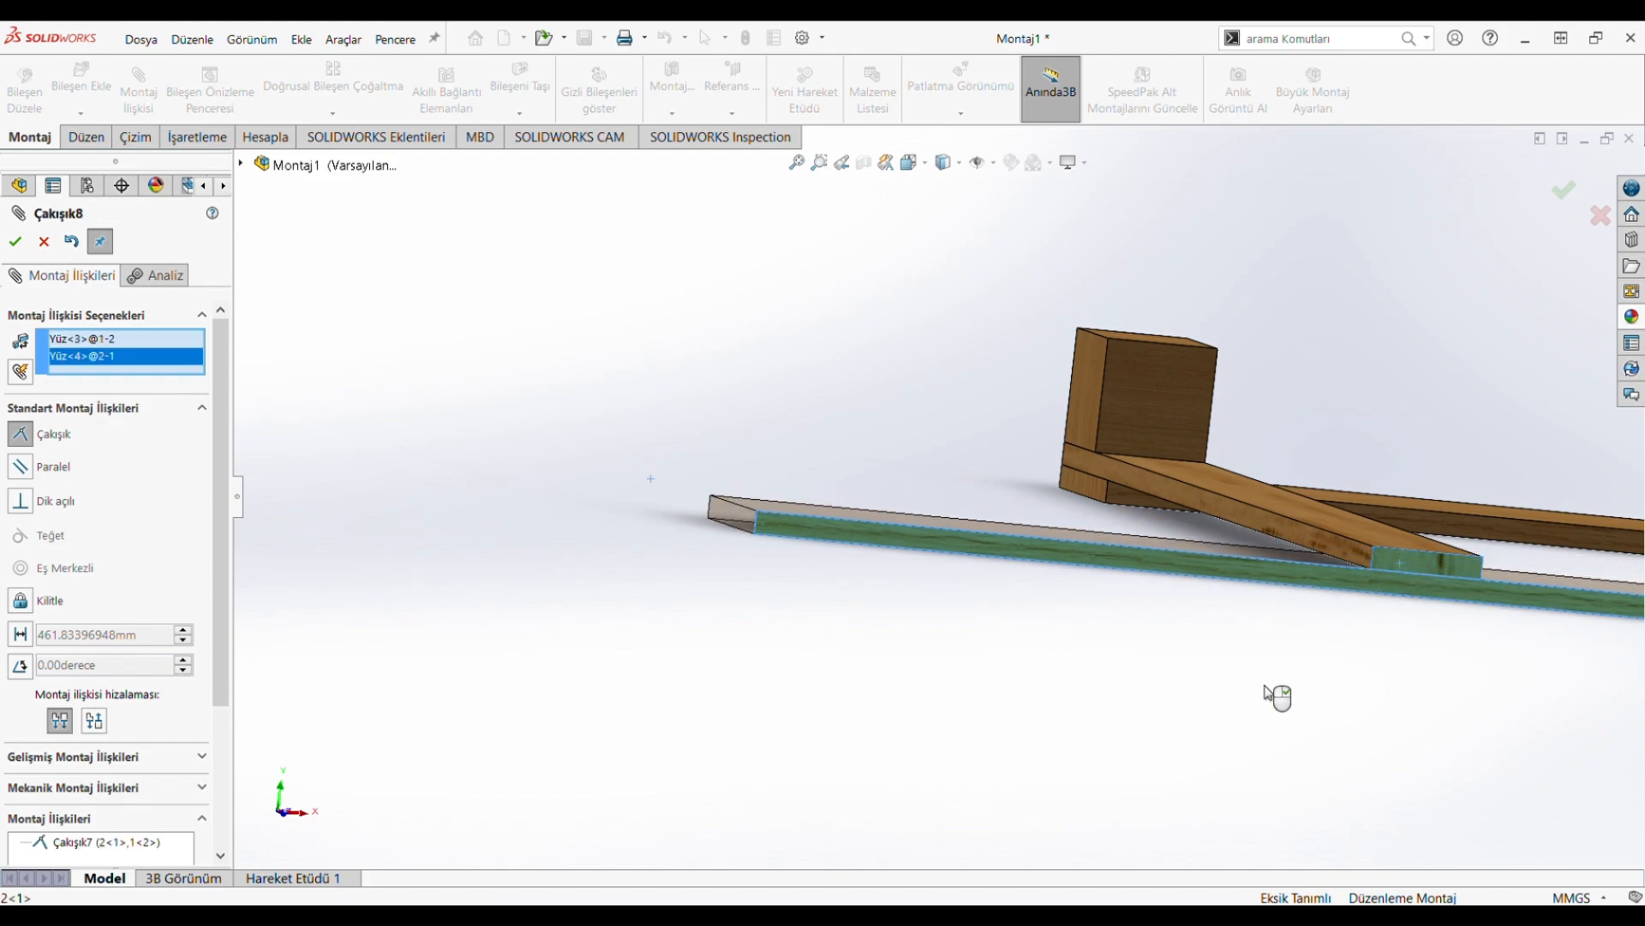
key("Return")
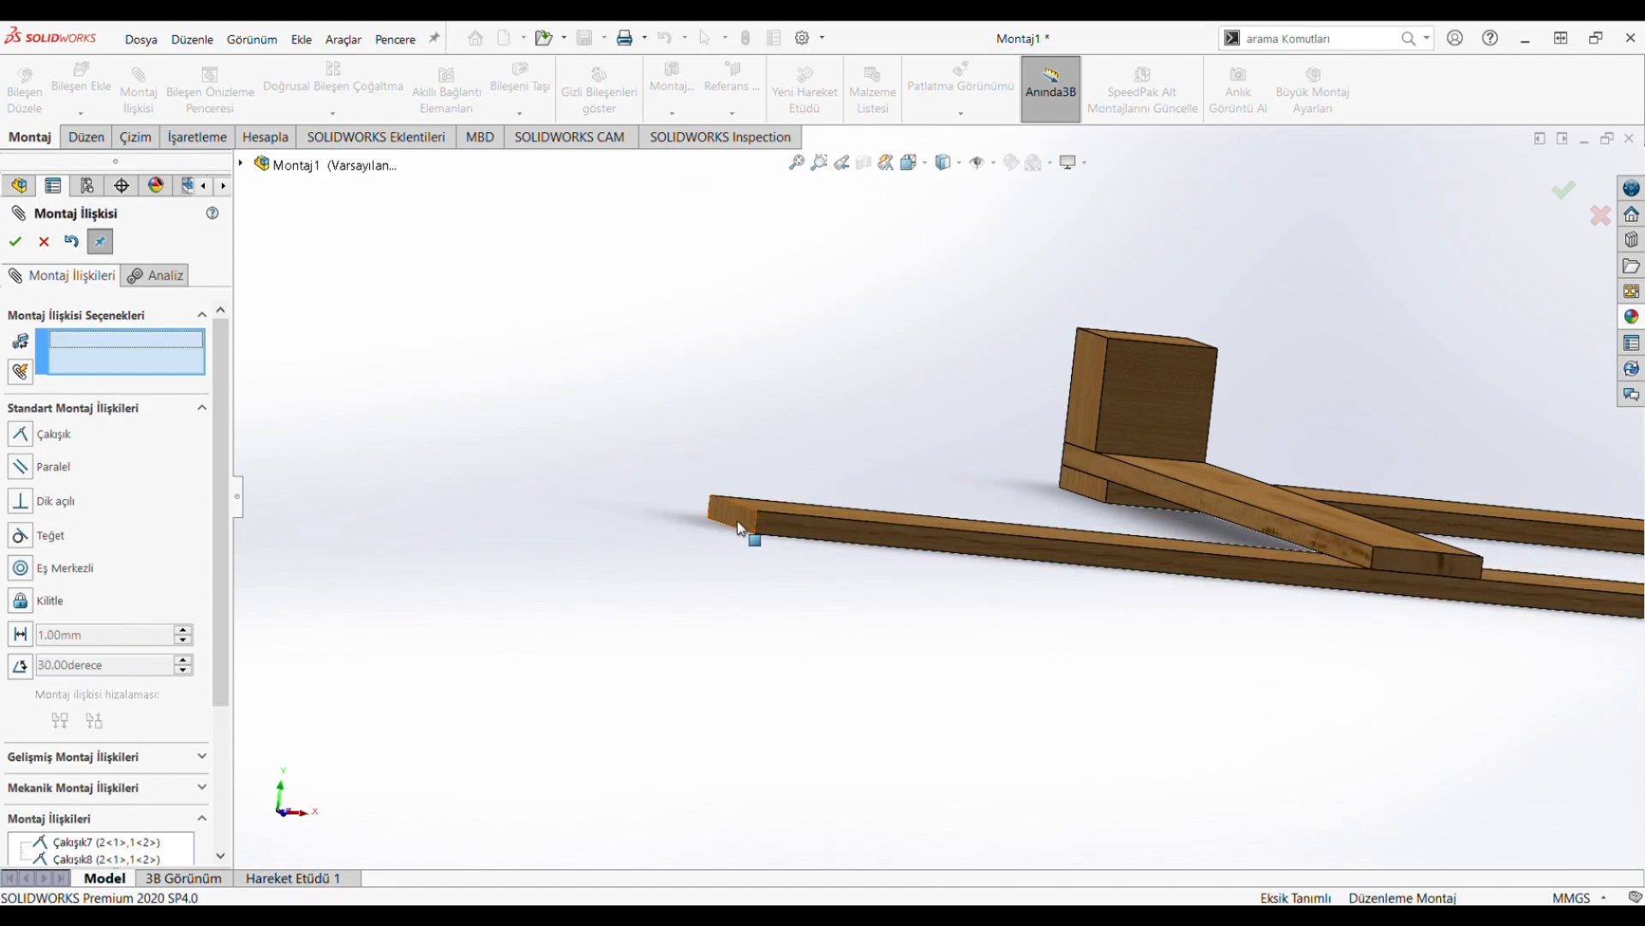
Step: Mate the second wide board's end face coincident with the narrow board's outer long side face so their corners line up
left_click(737, 519)
left_click(1337, 552)
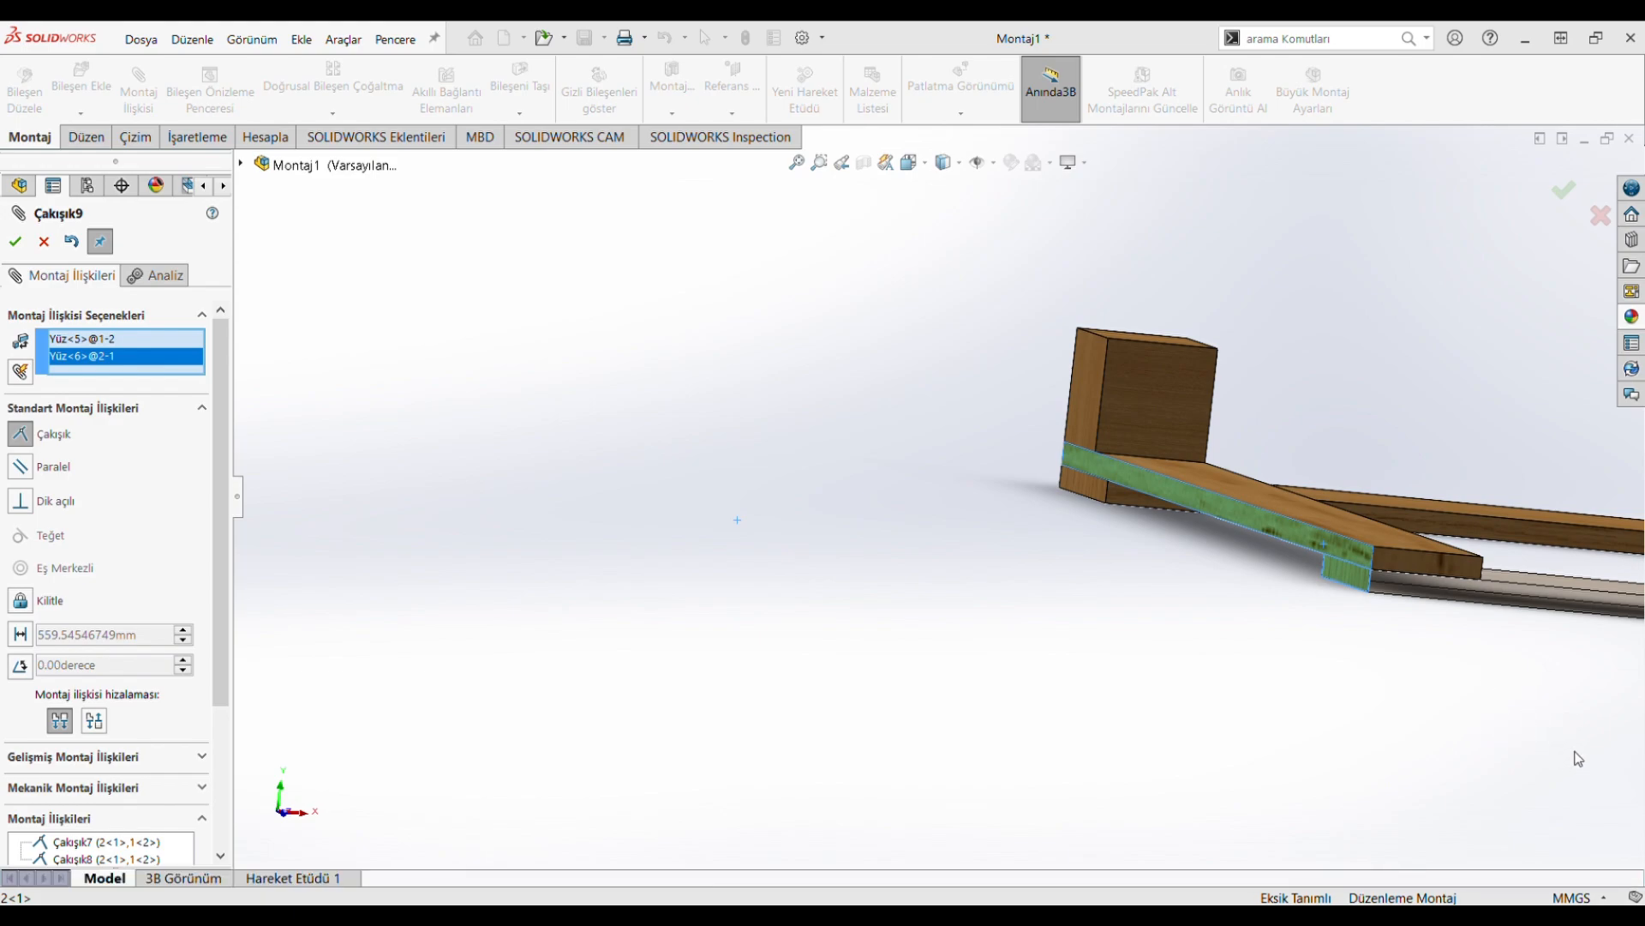
key("Return")
scroll(1408, 645, "up", 5)
middle_click_drag(1408, 645, 1277, 778)
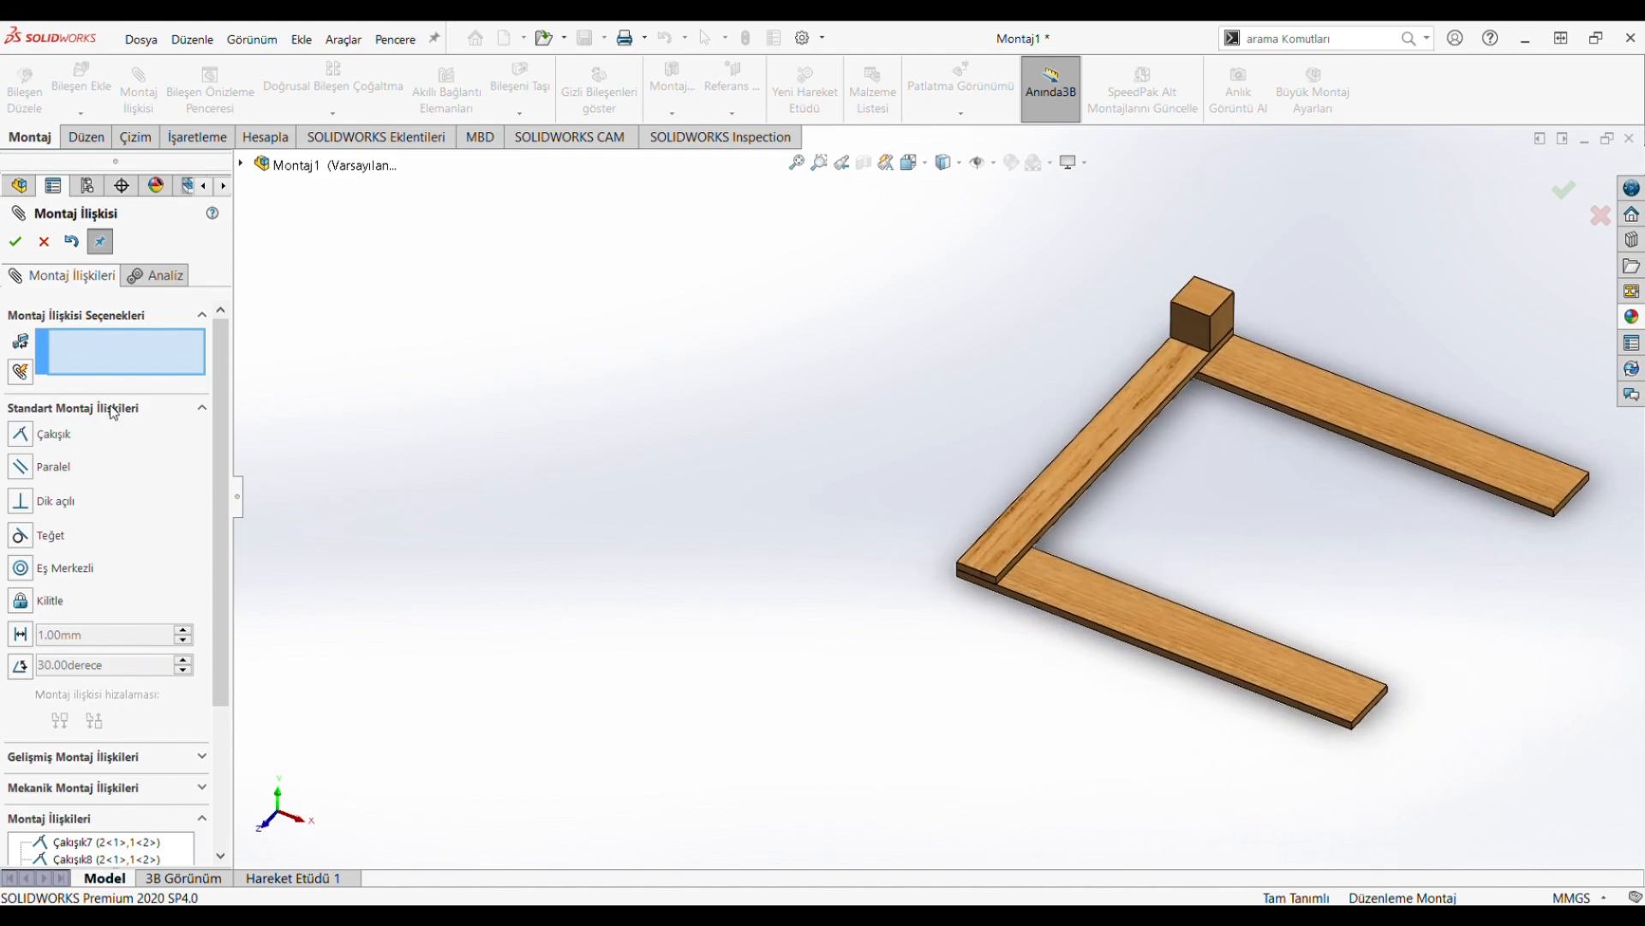
Step: Insert a second copy of narrow board part 2 and place it between the free ends of the wide boards
left_click(80, 81)
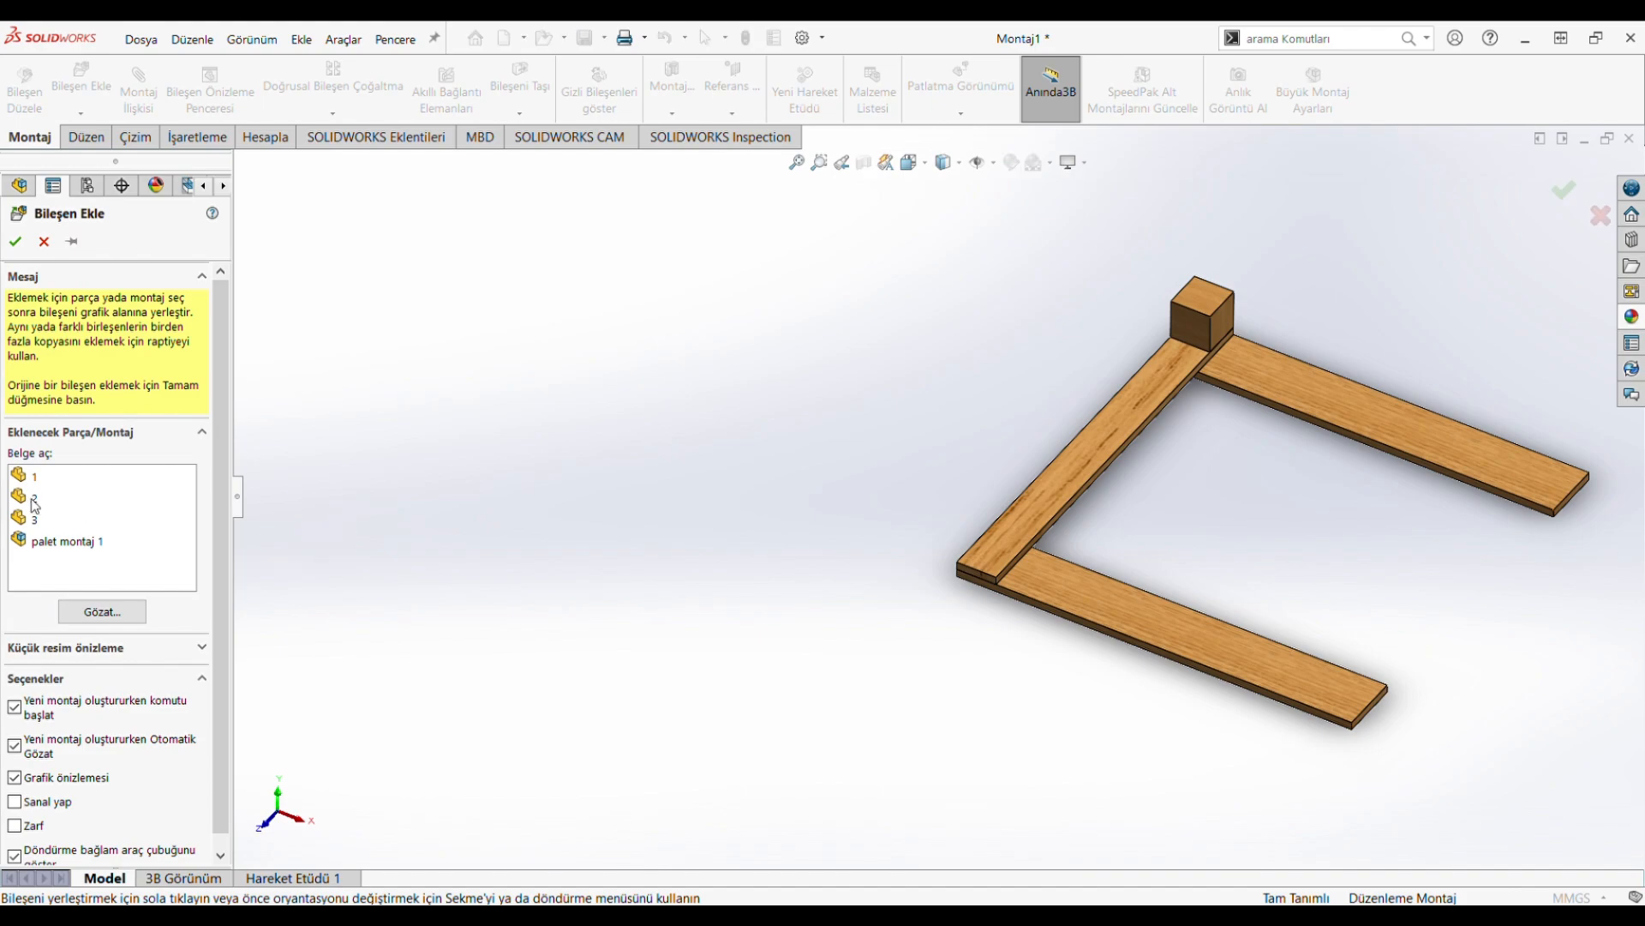
left_click(34, 503)
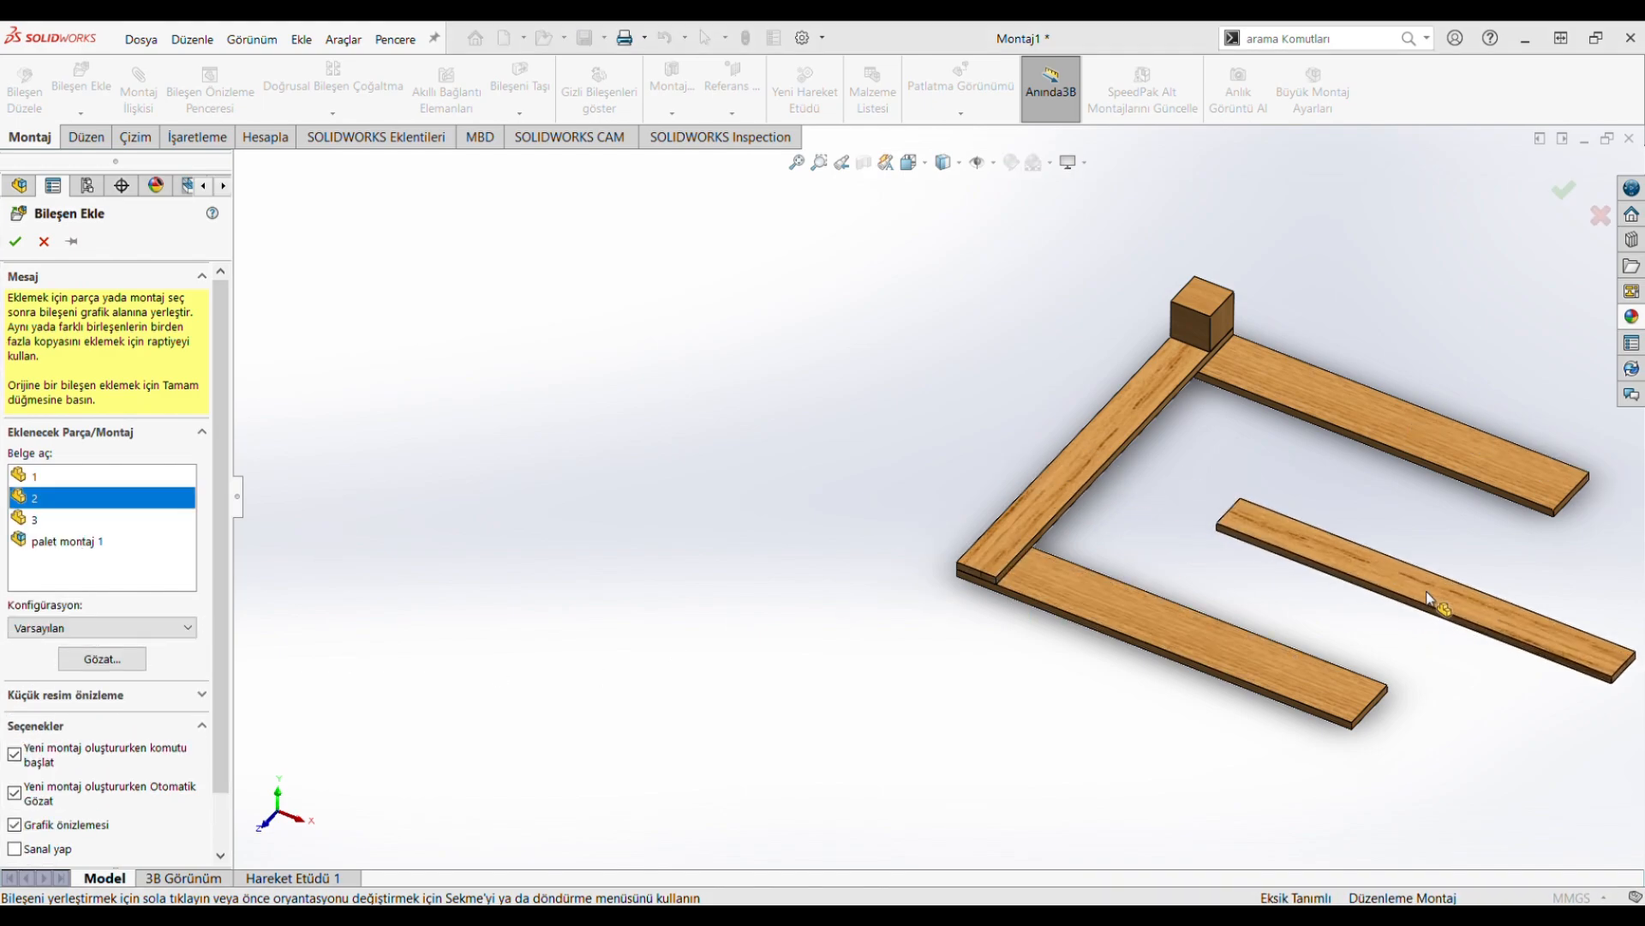
left_click(1429, 599)
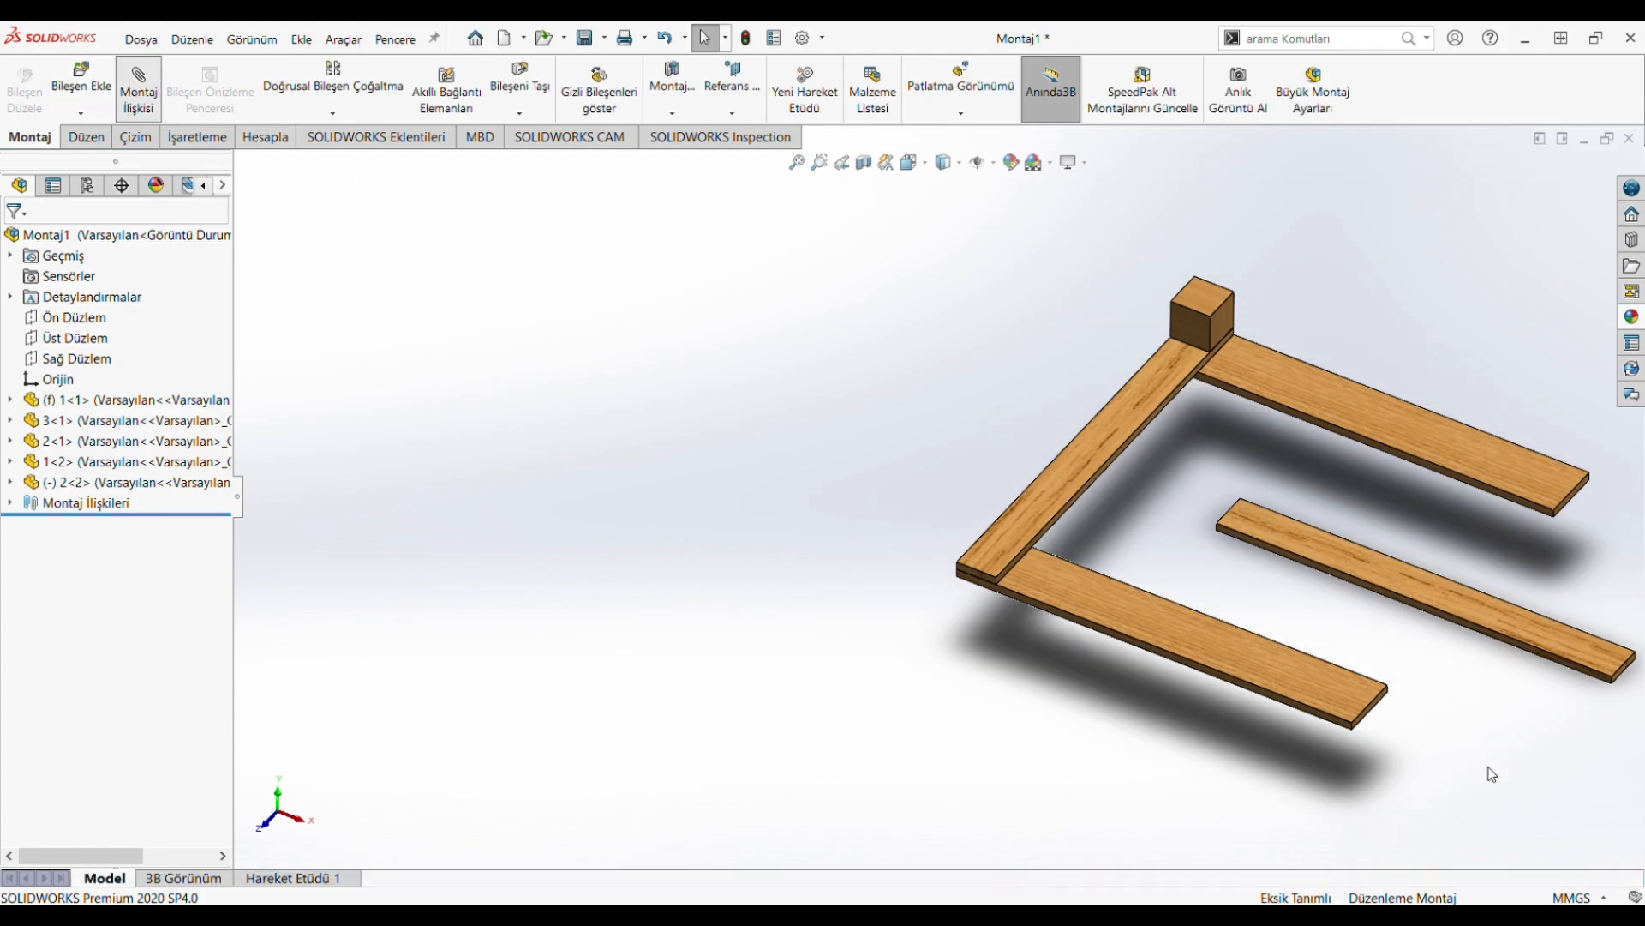
Step: Mate the second narrow board's underside coincident with the second wide board's top face
scroll(1448, 617, "up", 5)
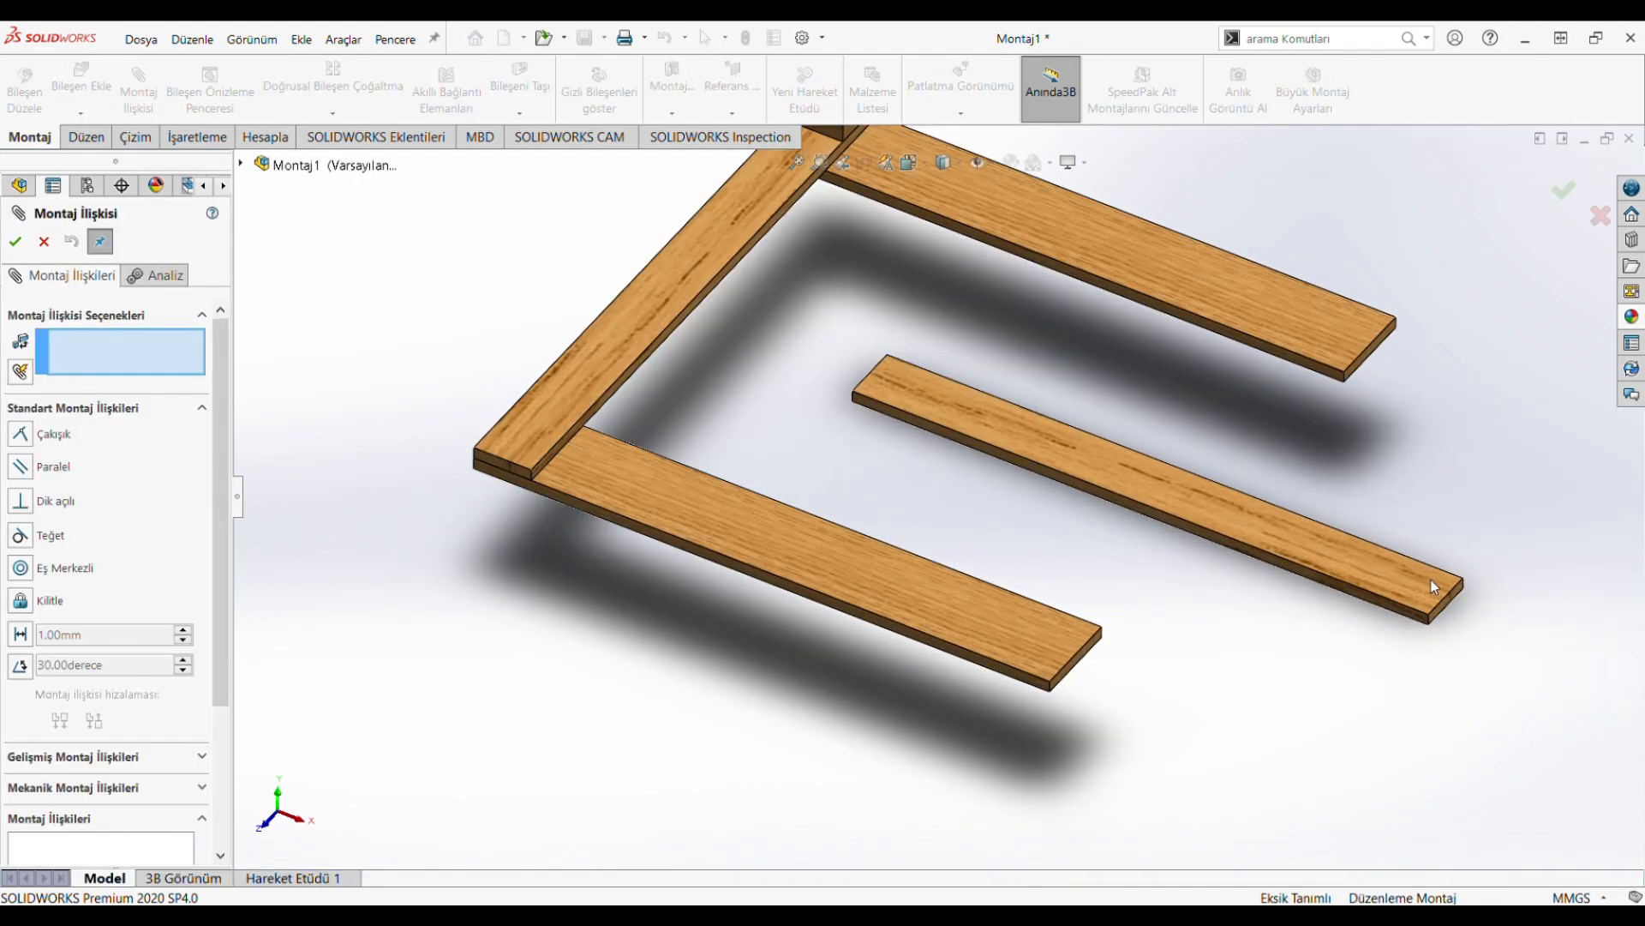
middle_click_drag(1320, 729, 1358, 514)
left_click(1359, 521)
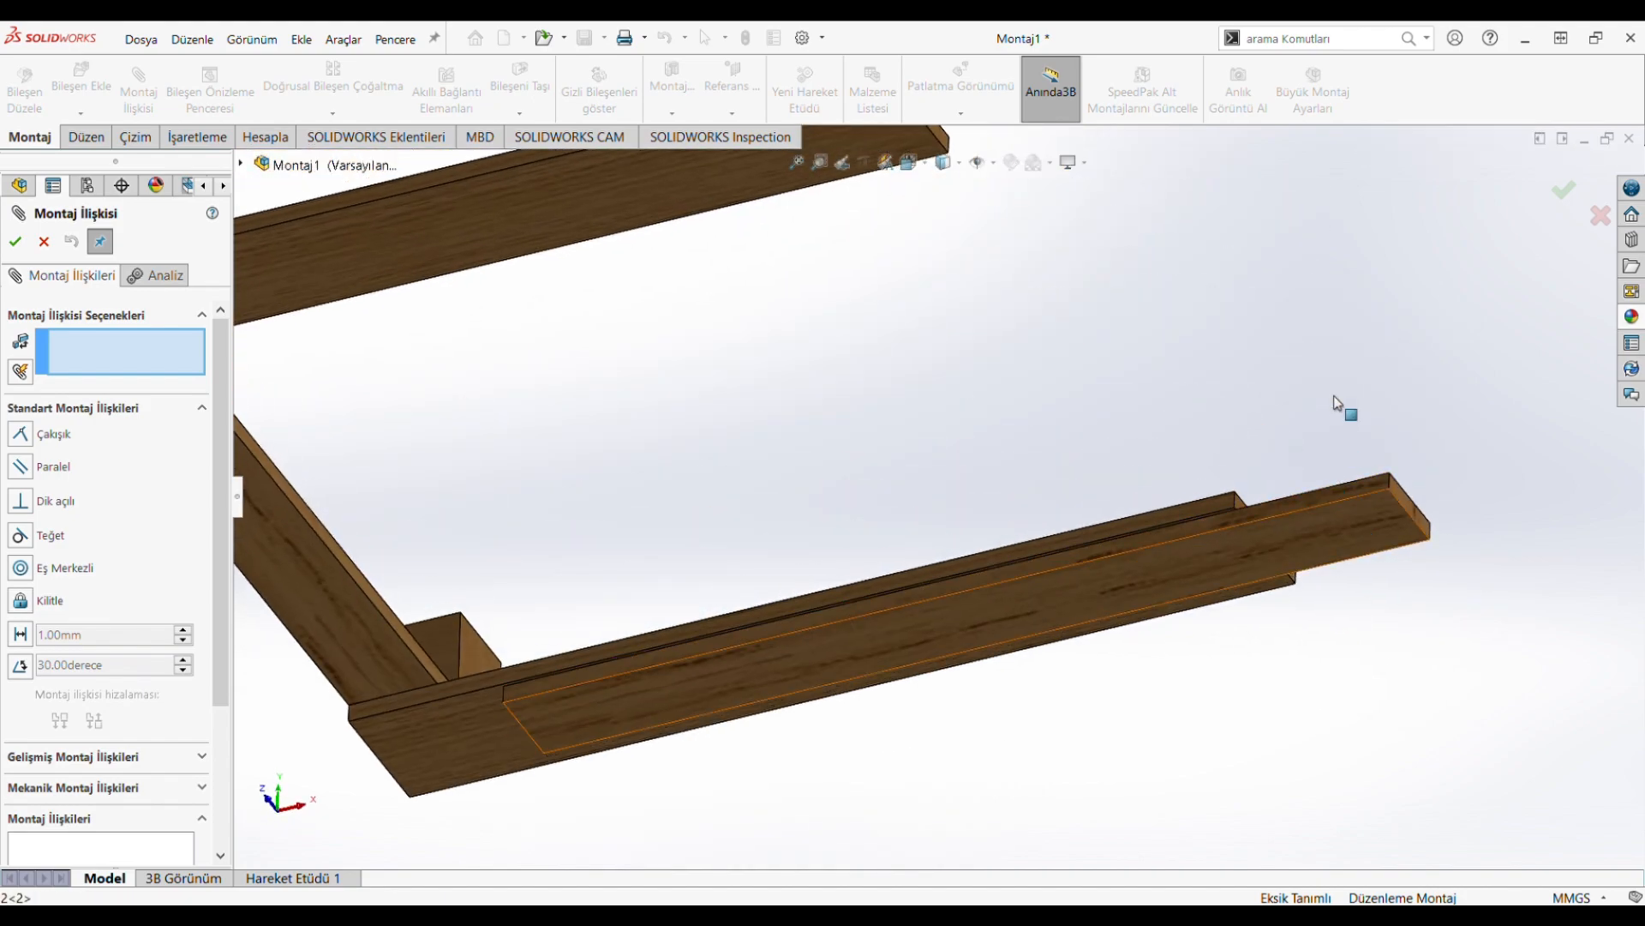
middle_click_drag(1344, 404, 1249, 489)
scroll(987, 478, "up", 5)
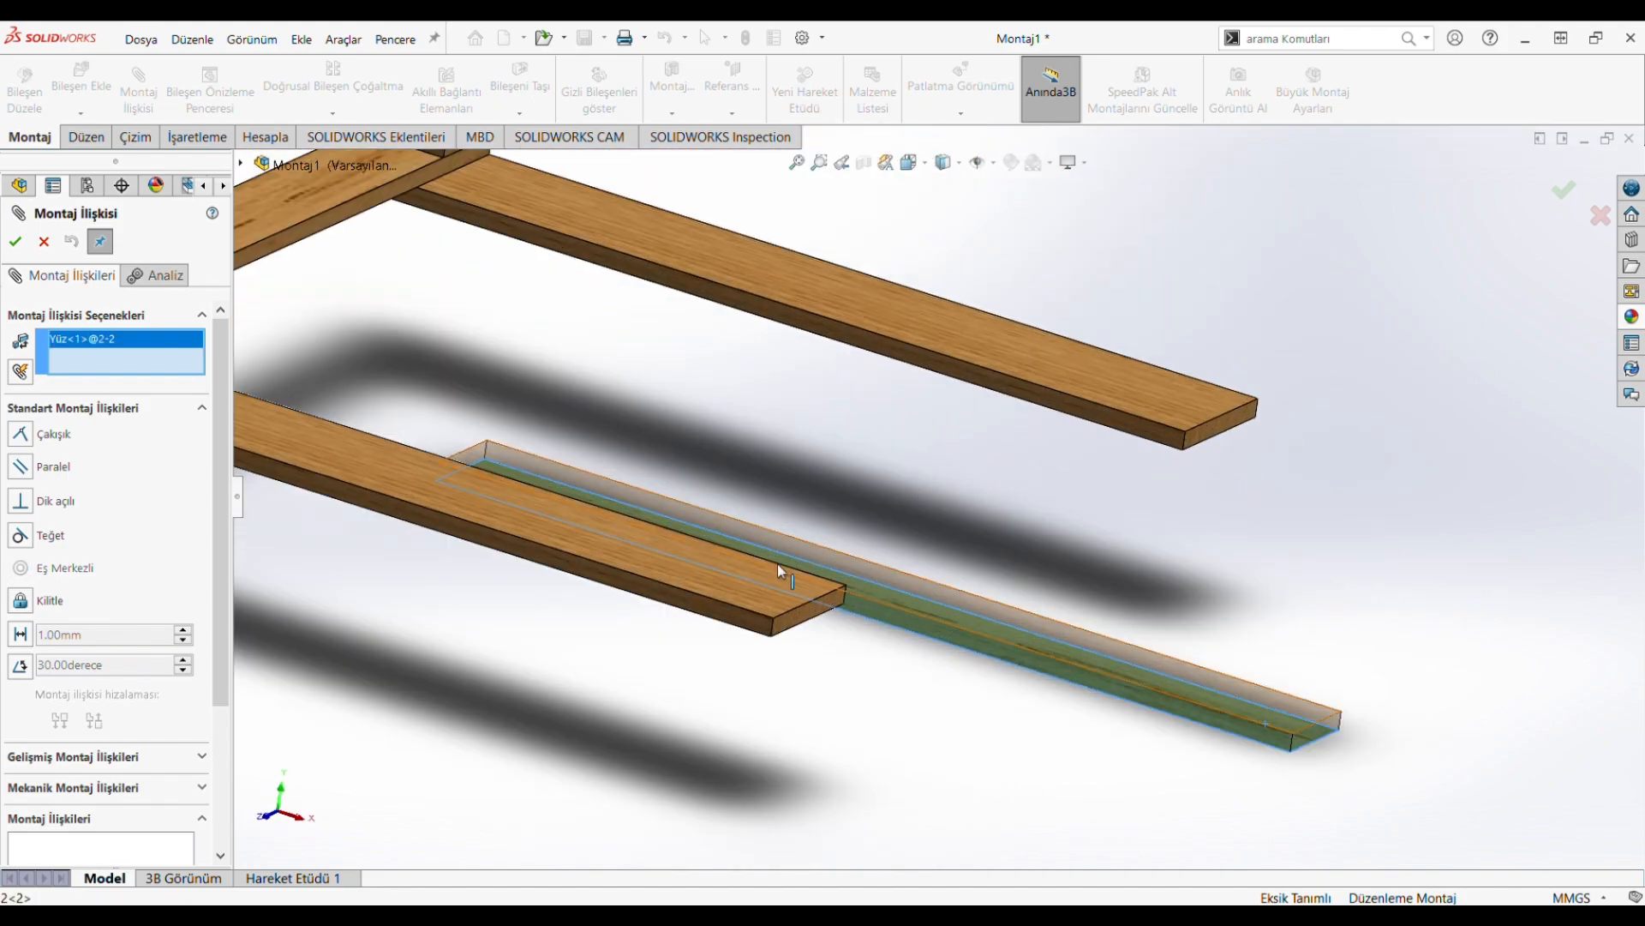
left_click(743, 594)
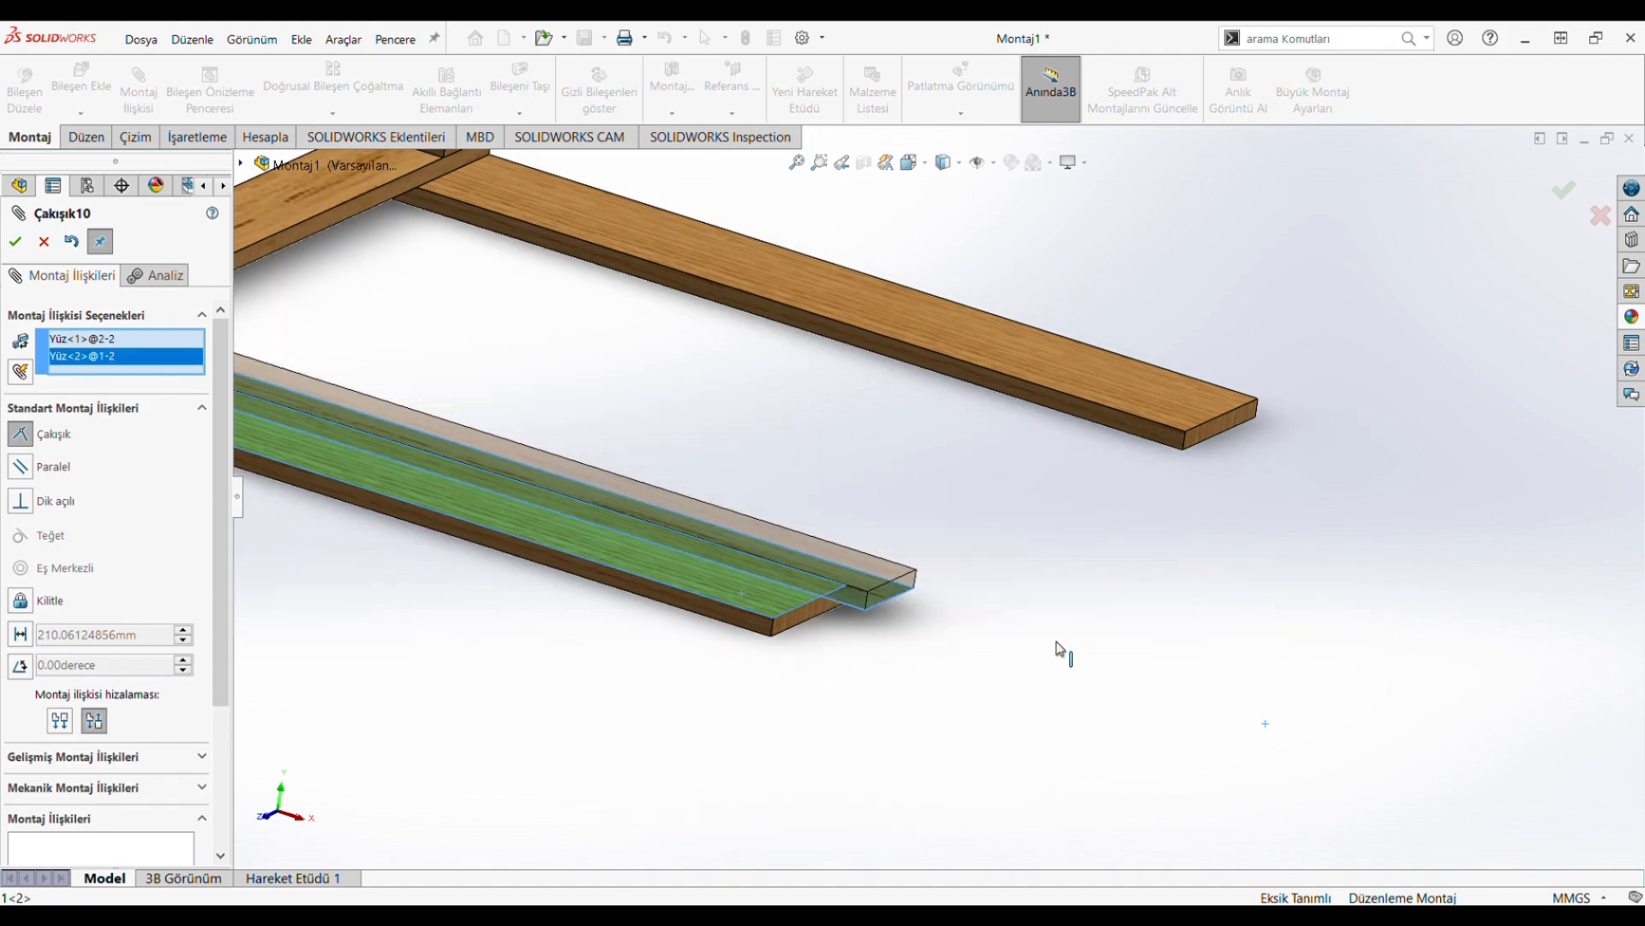
key("Return")
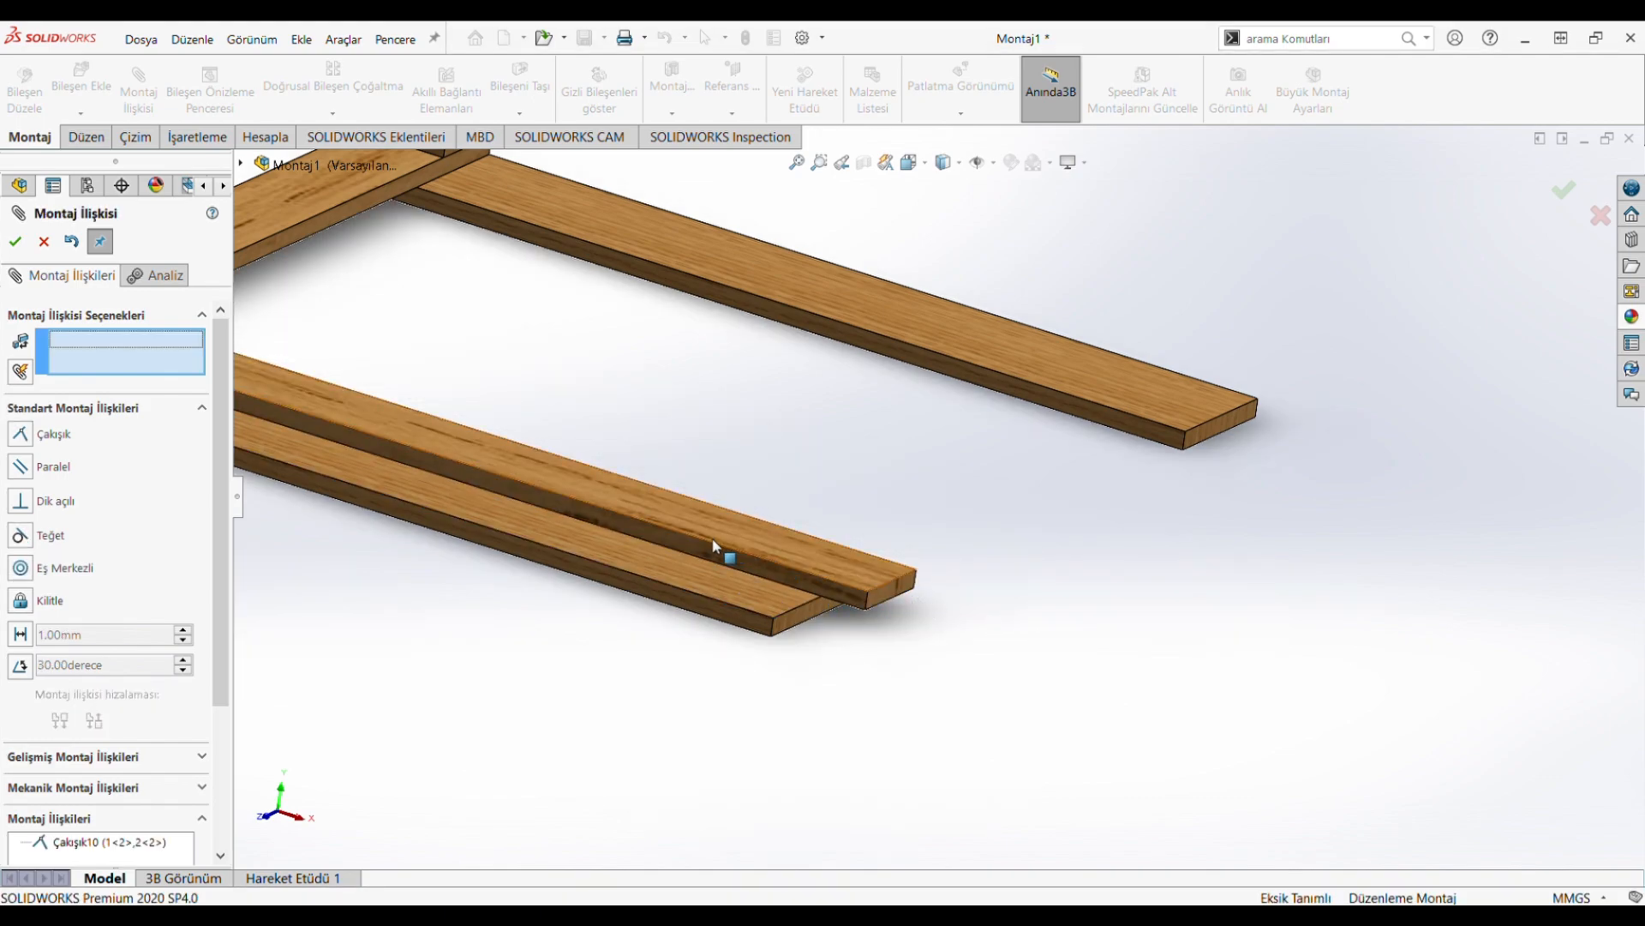
Step: Slide the second narrow board between the wide boards and mate its long side face coincident with the second wide board's free end face
left_click_drag(720, 551, 887, 375)
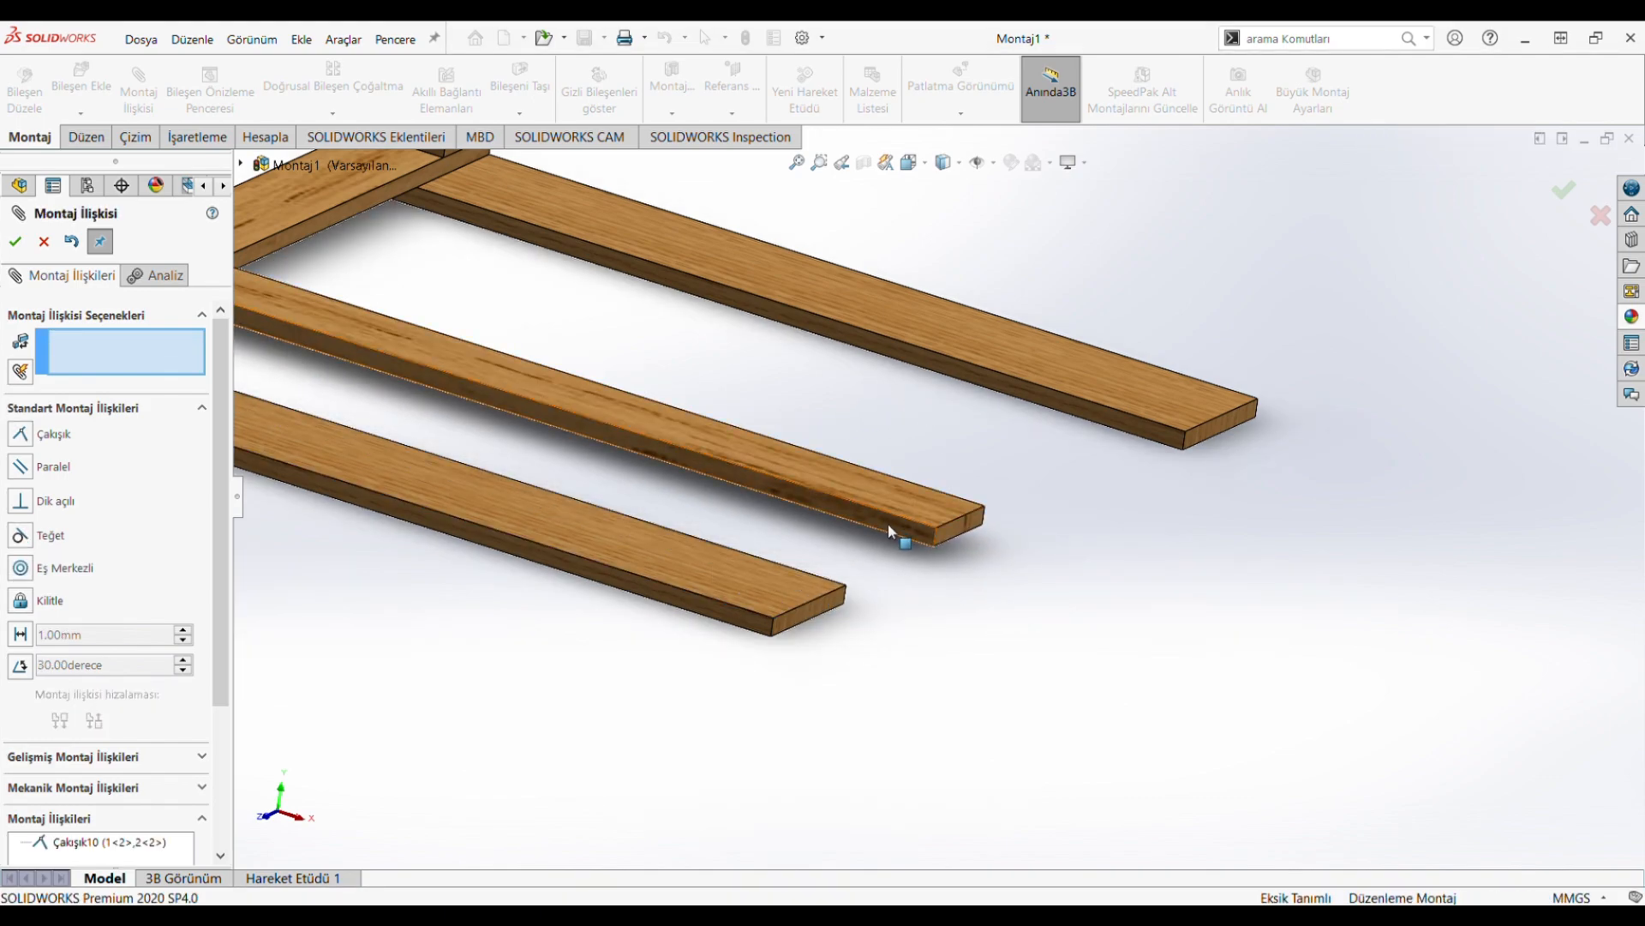
left_click_drag(316, 327, 771, 433)
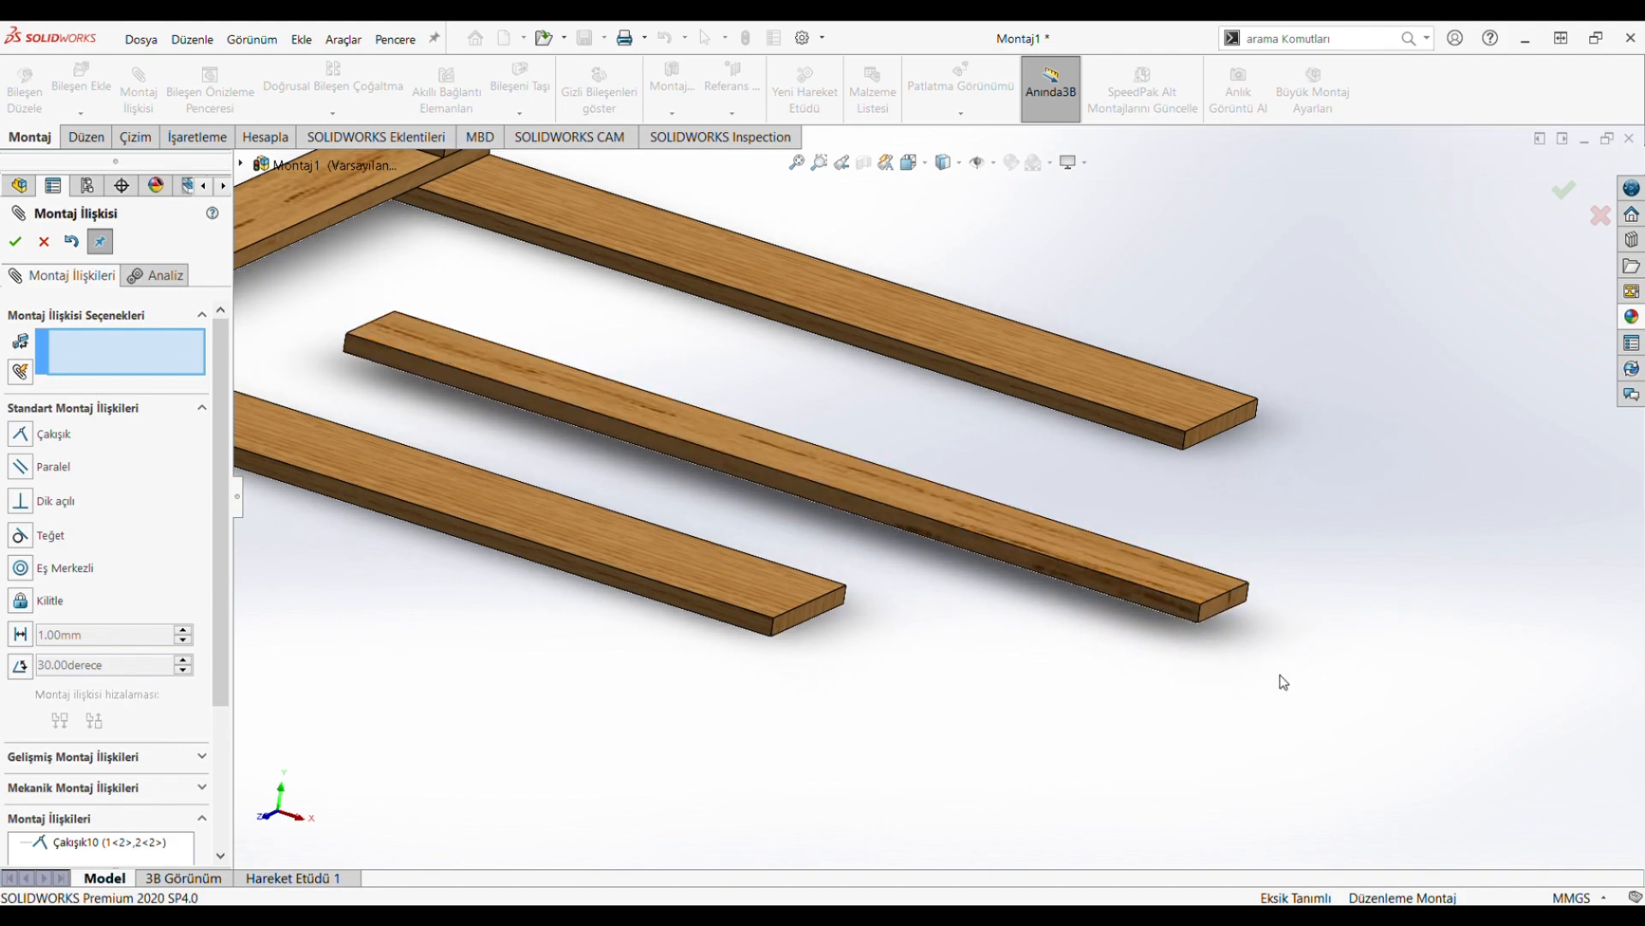
left_click(1181, 612)
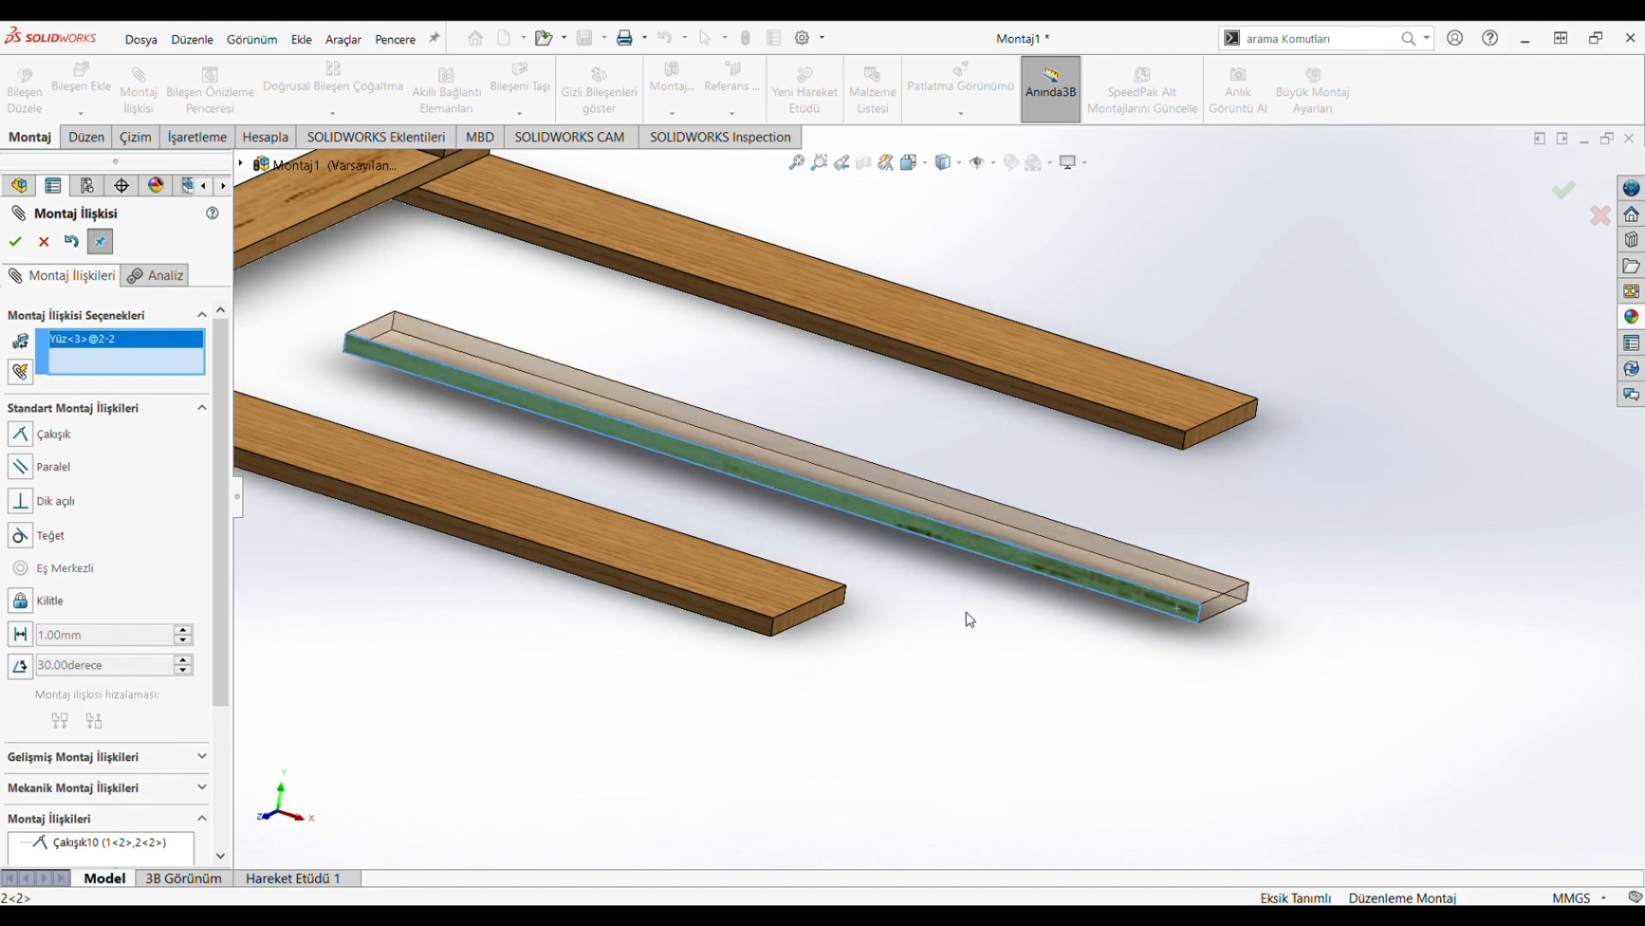
left_click(821, 614)
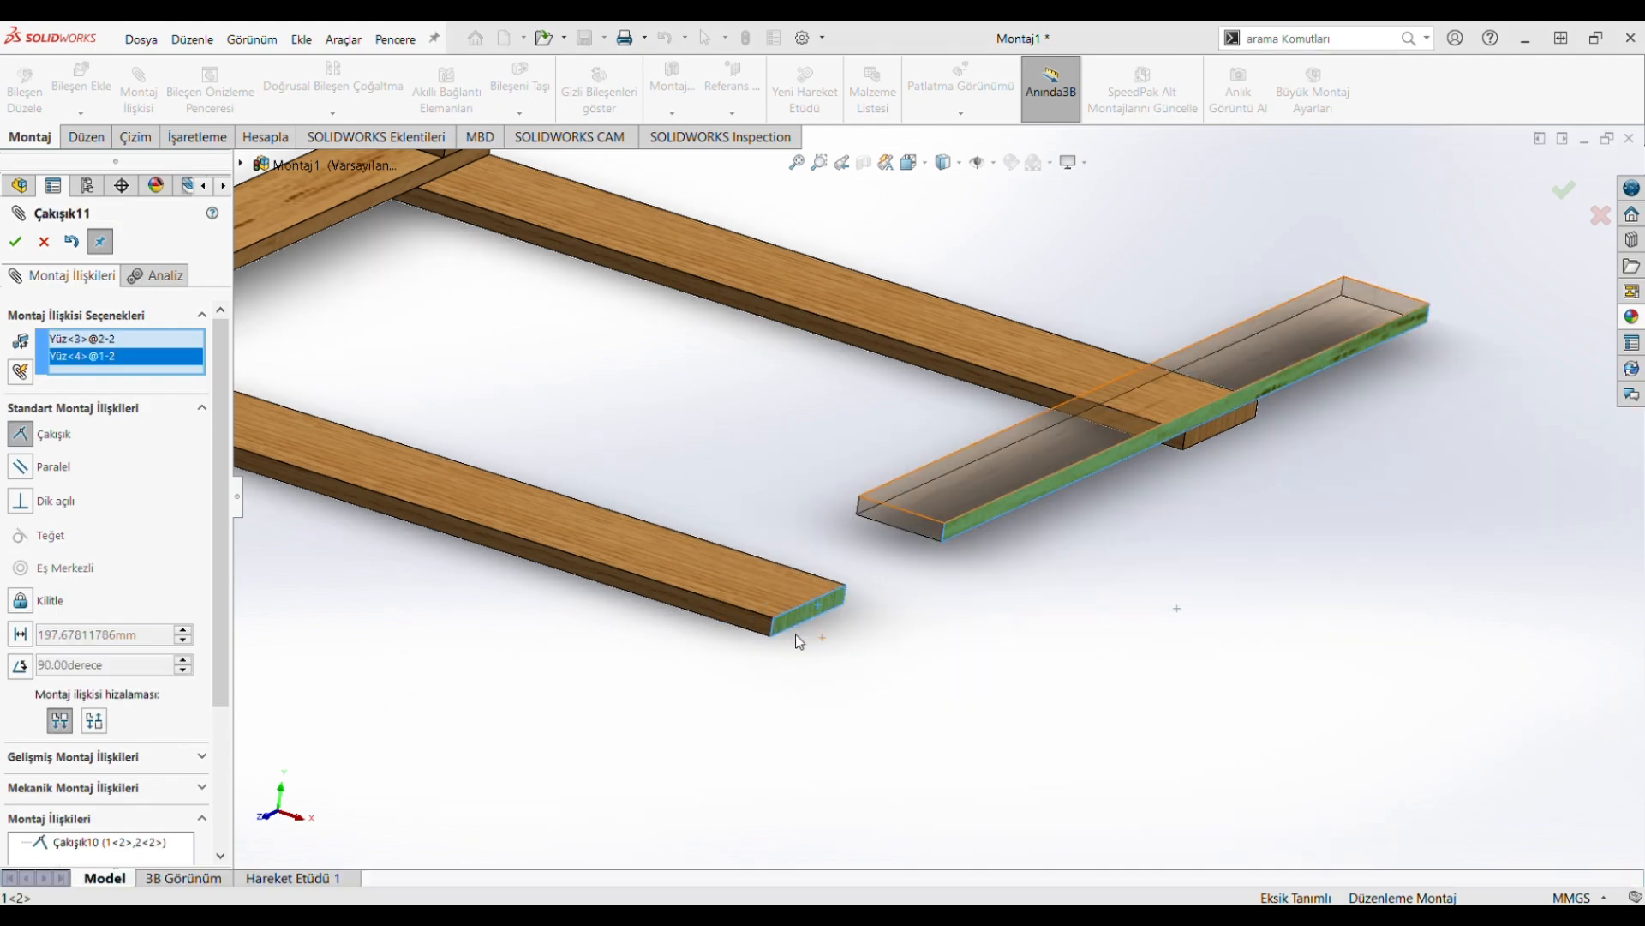
key("Return")
Step: Mate the second narrow board's end face coincident with the second wide board's outer long side face, and finish mating
left_click(905, 523)
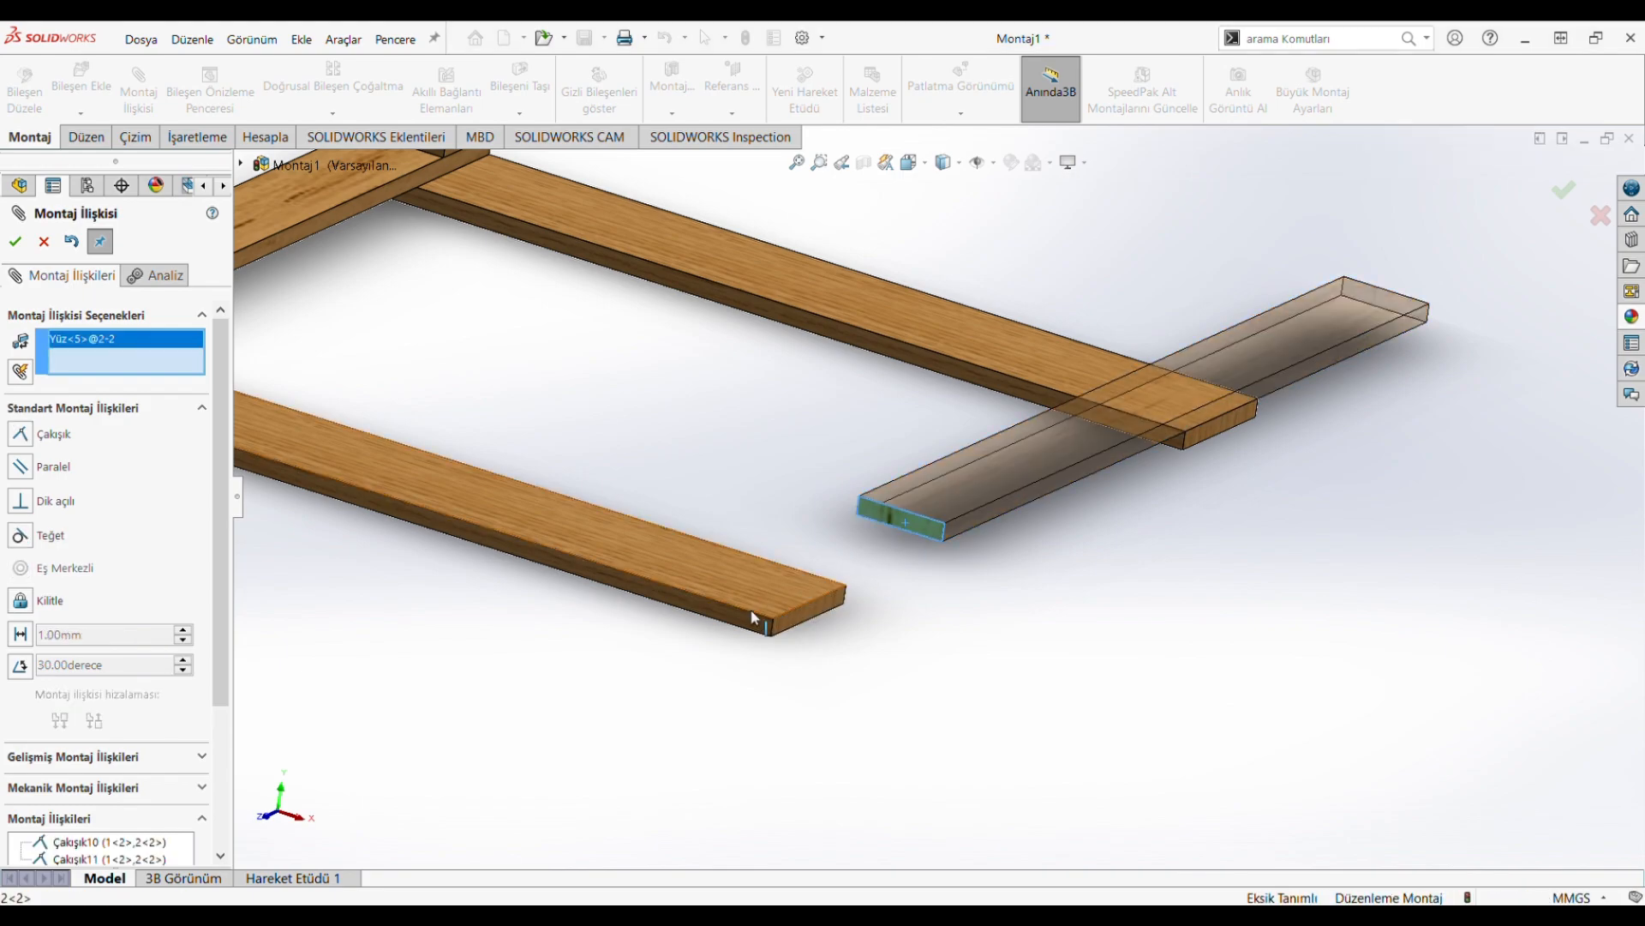
left_click(741, 625)
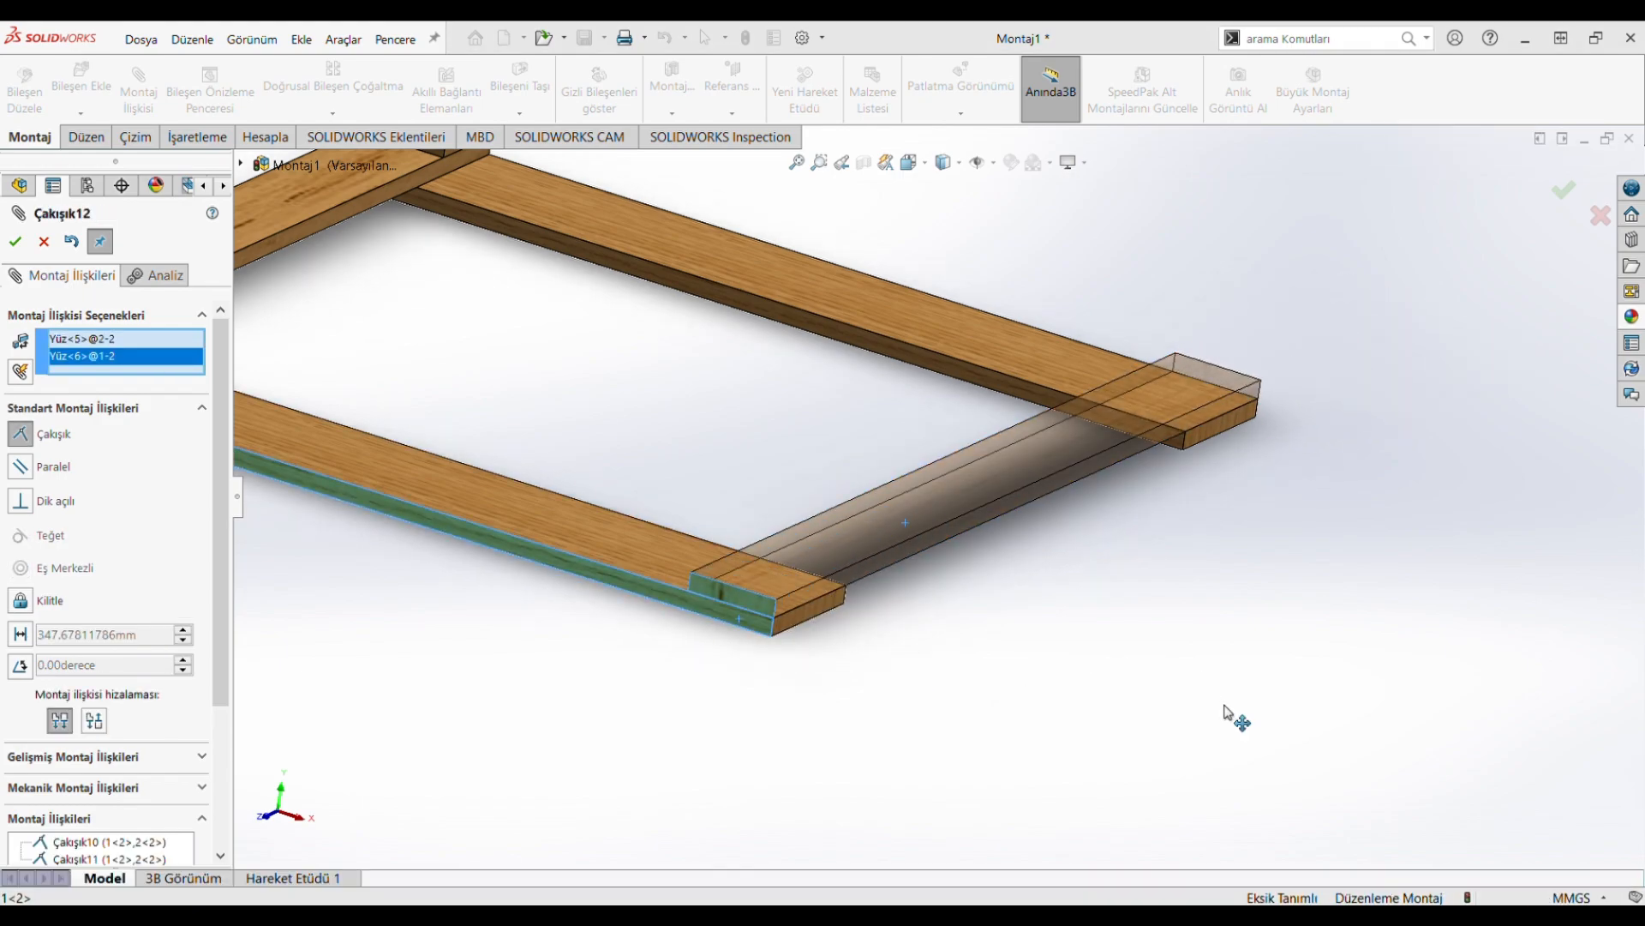
key("Return")
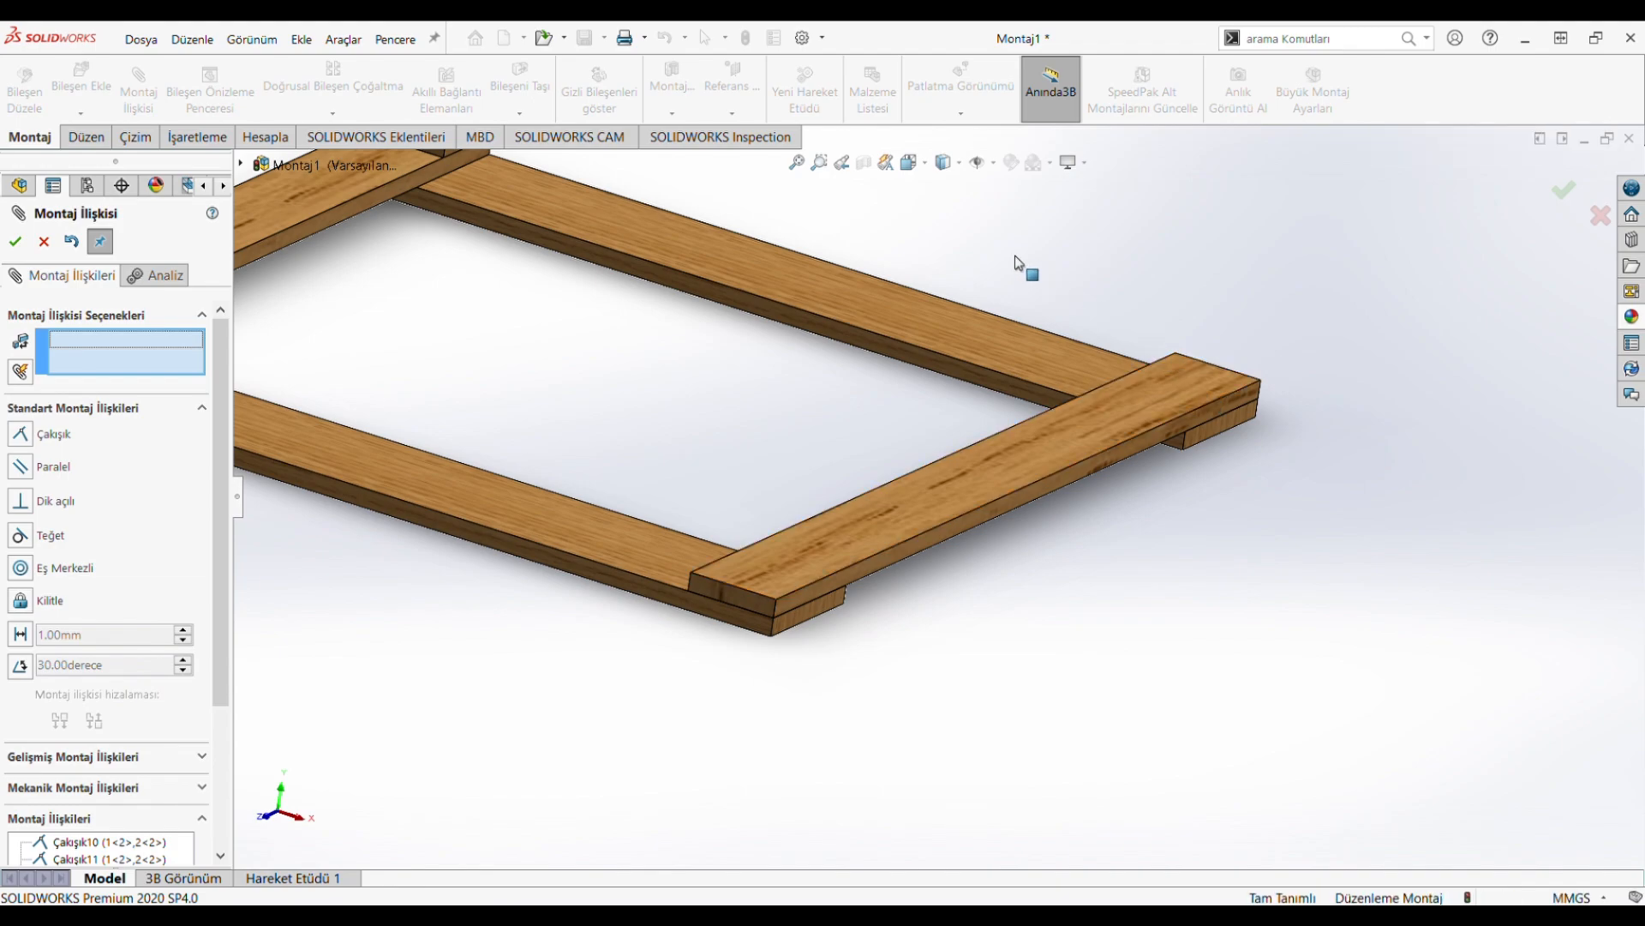
key("z")
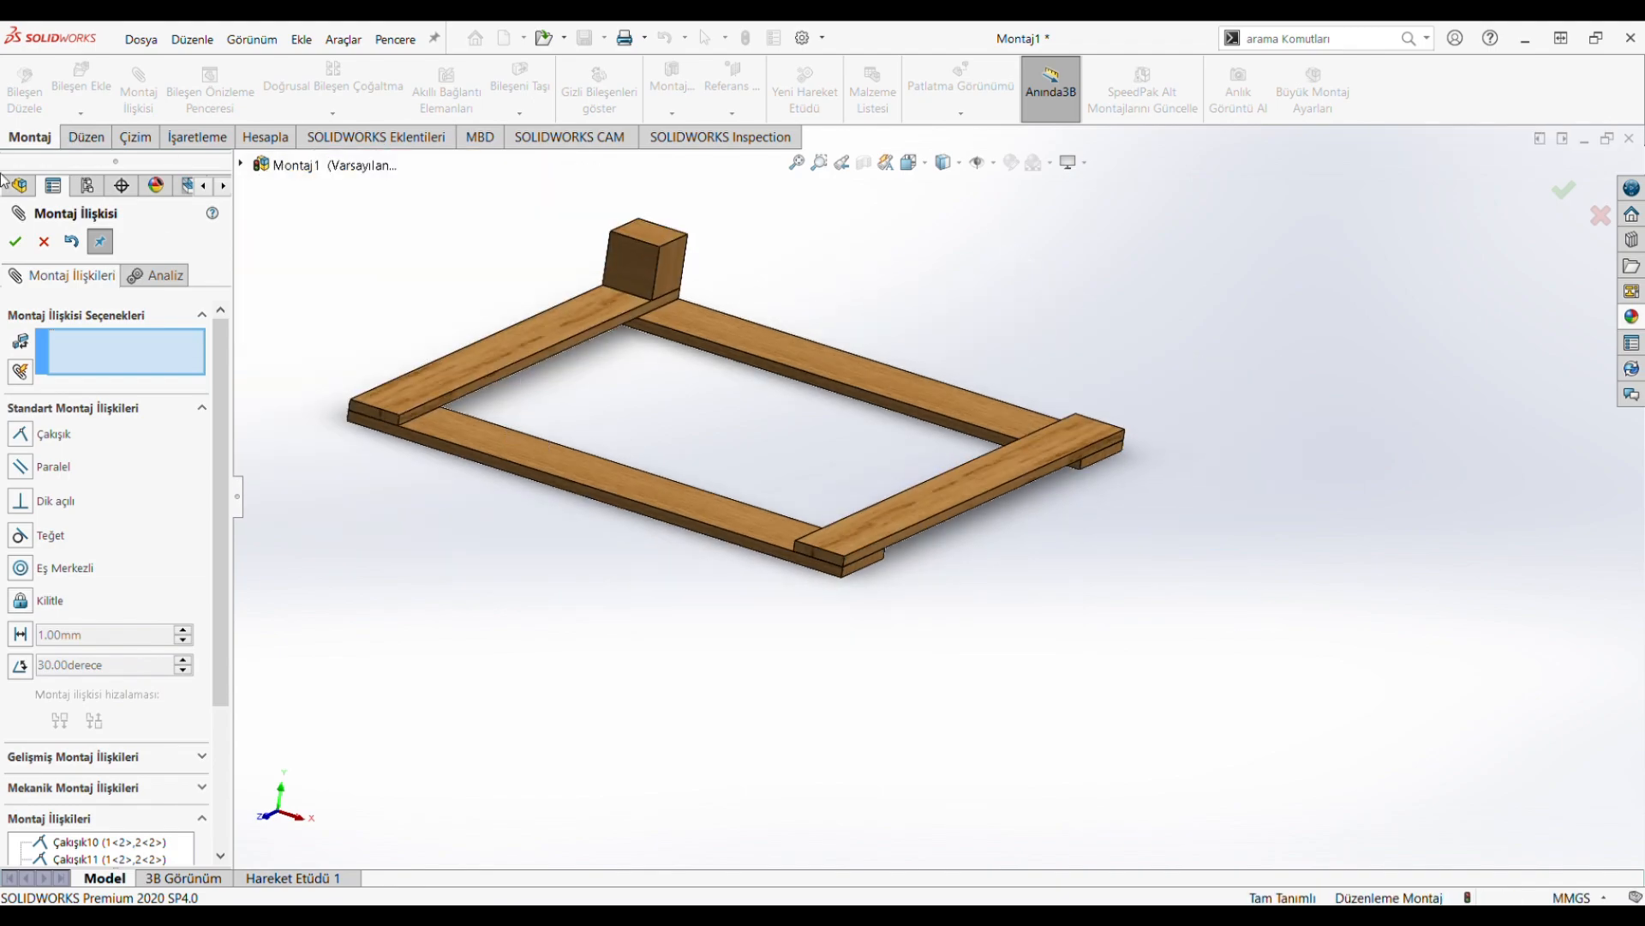
left_click(42, 241)
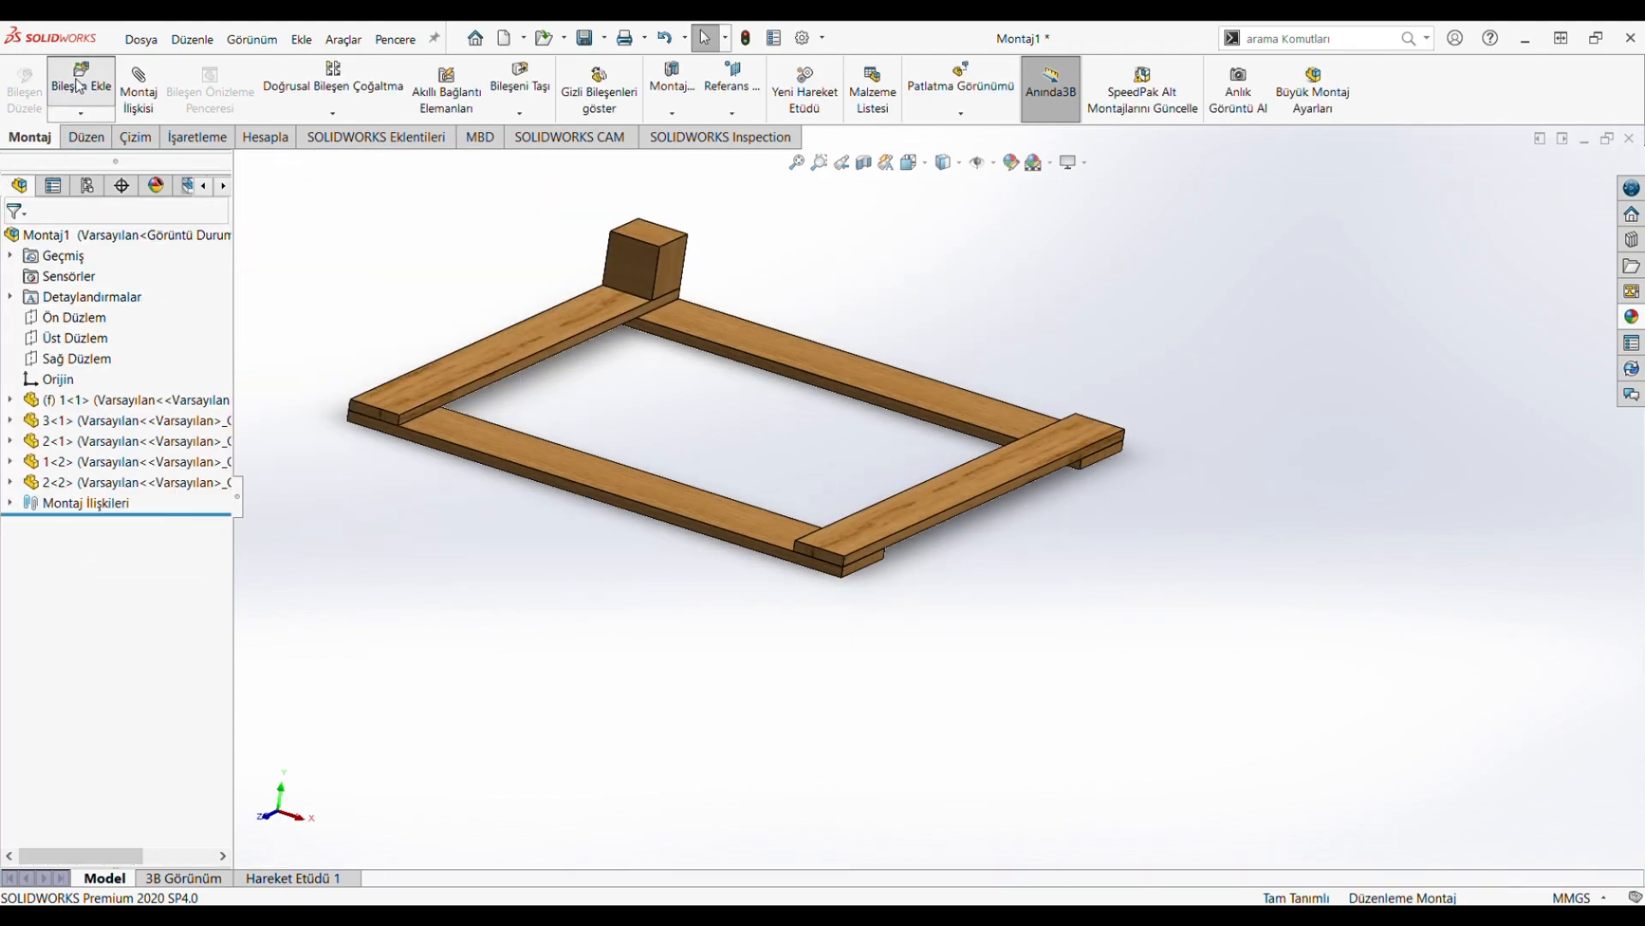
Step: Insert a second copy of cubic block part 3 and place it inside the frame opening
left_click(82, 82)
left_click(34, 518)
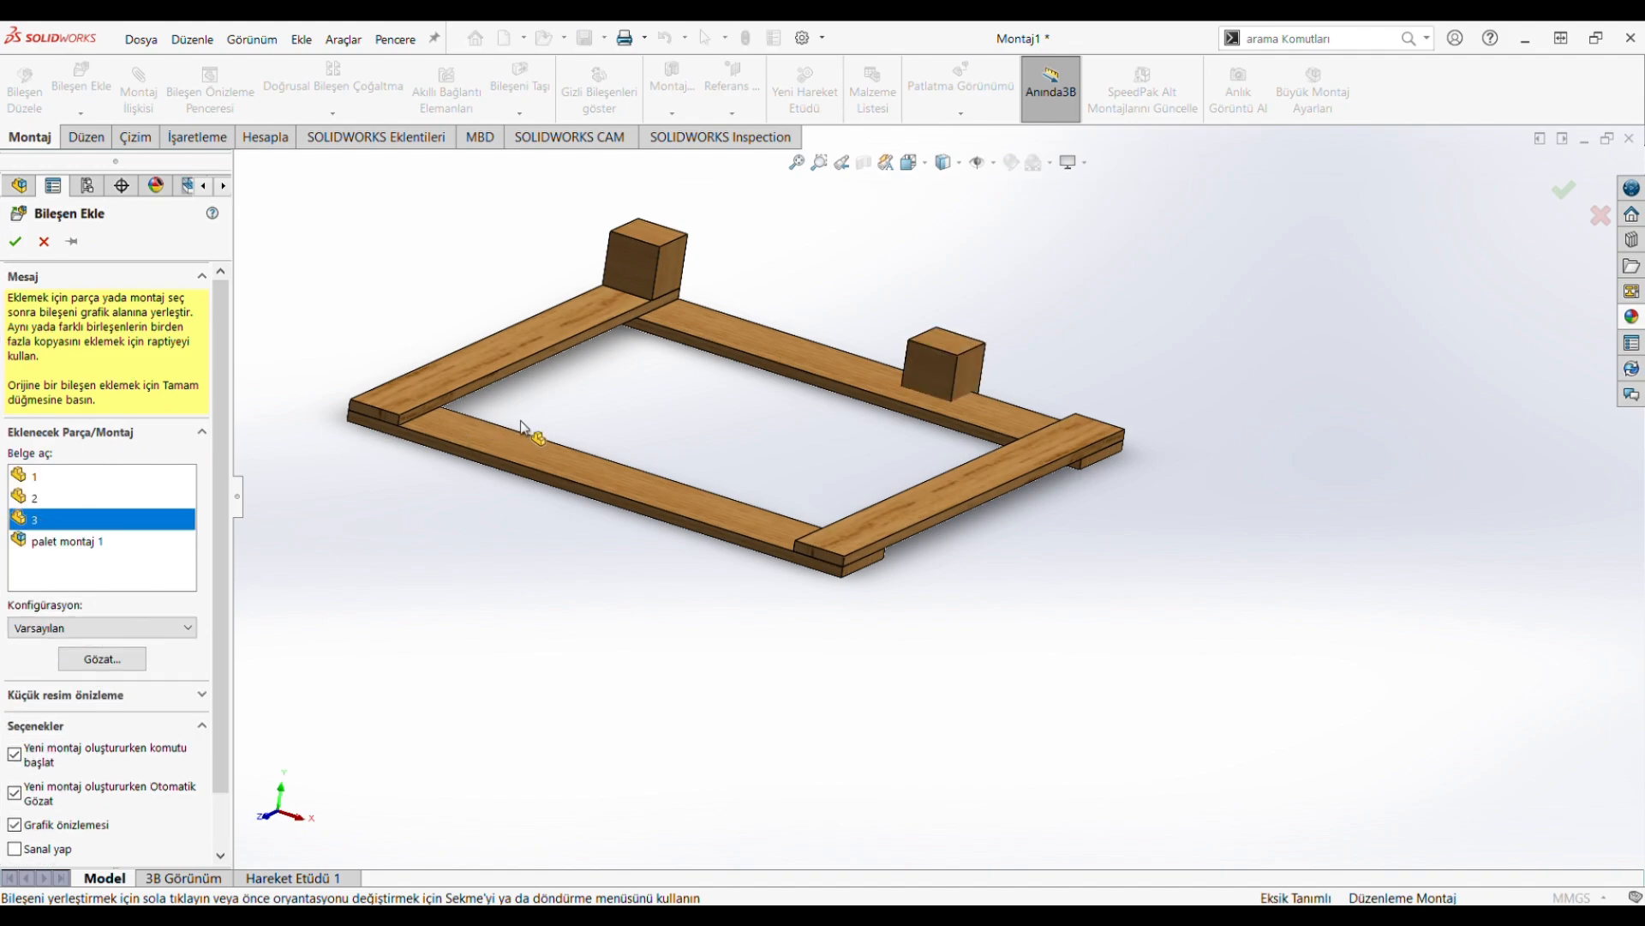
left_click(674, 408)
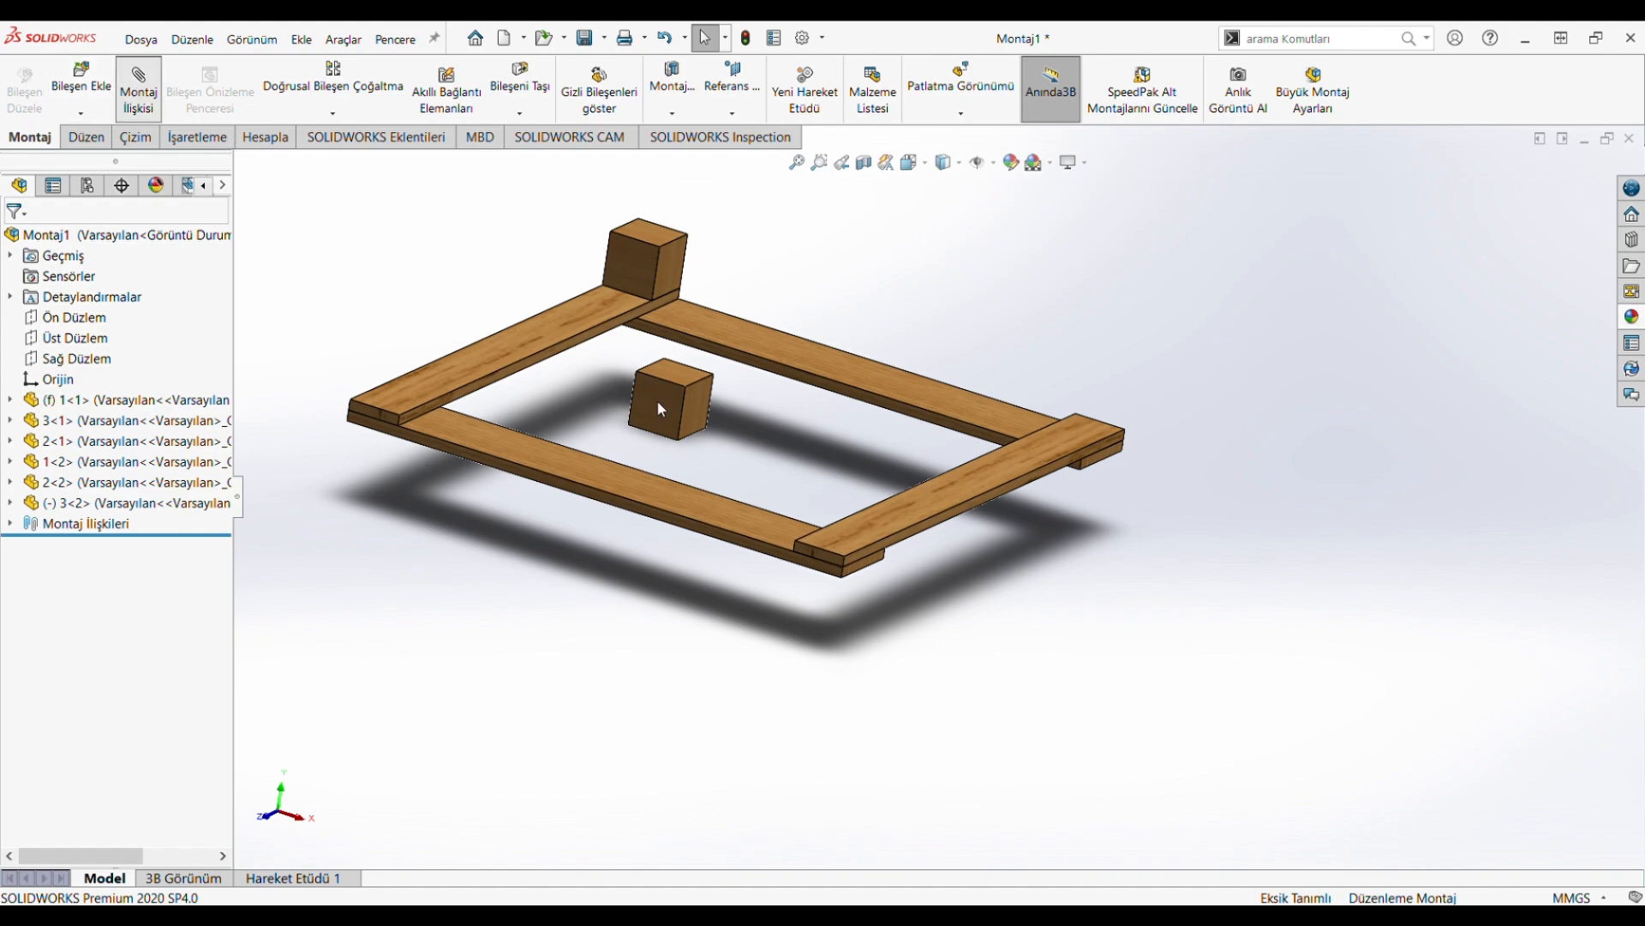
Step: Mate the second block's underside coincident with the first narrow board's top face
mouse_move(605, 573)
middle_mouse_down()
mouse_move(657, 390)
mouse_move(599, 595)
middle_mouse_up()
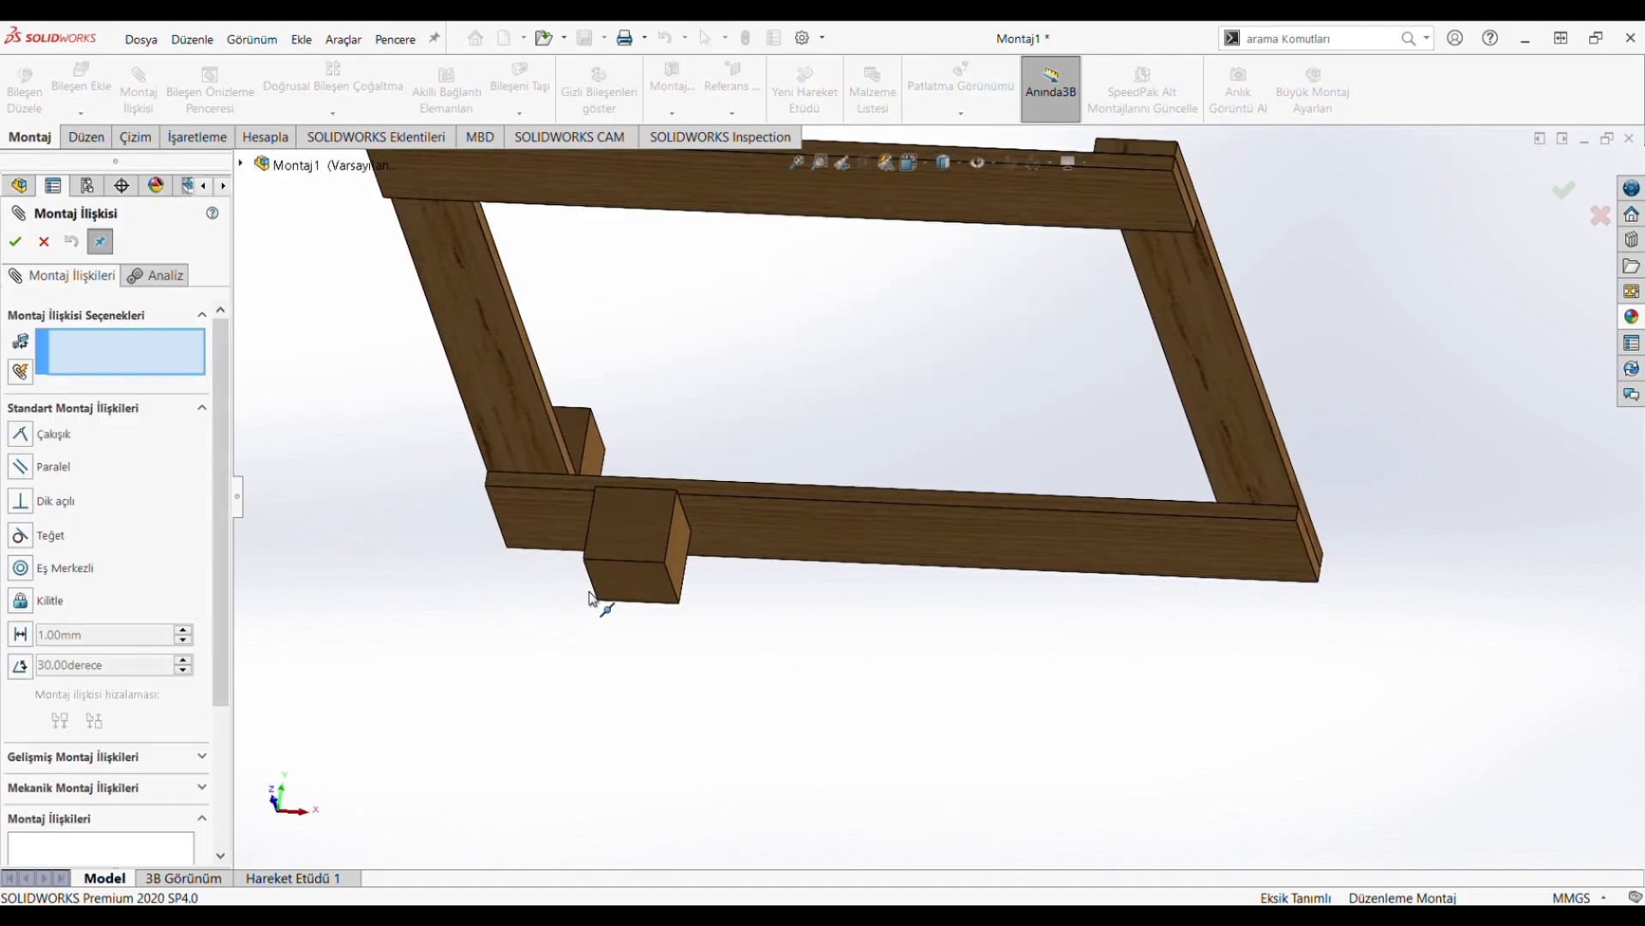
left_click(638, 591)
scroll(665, 386, "up", 4)
middle_click_drag(665, 386, 863, 565)
scroll(863, 565, "down", 5)
left_click(850, 549)
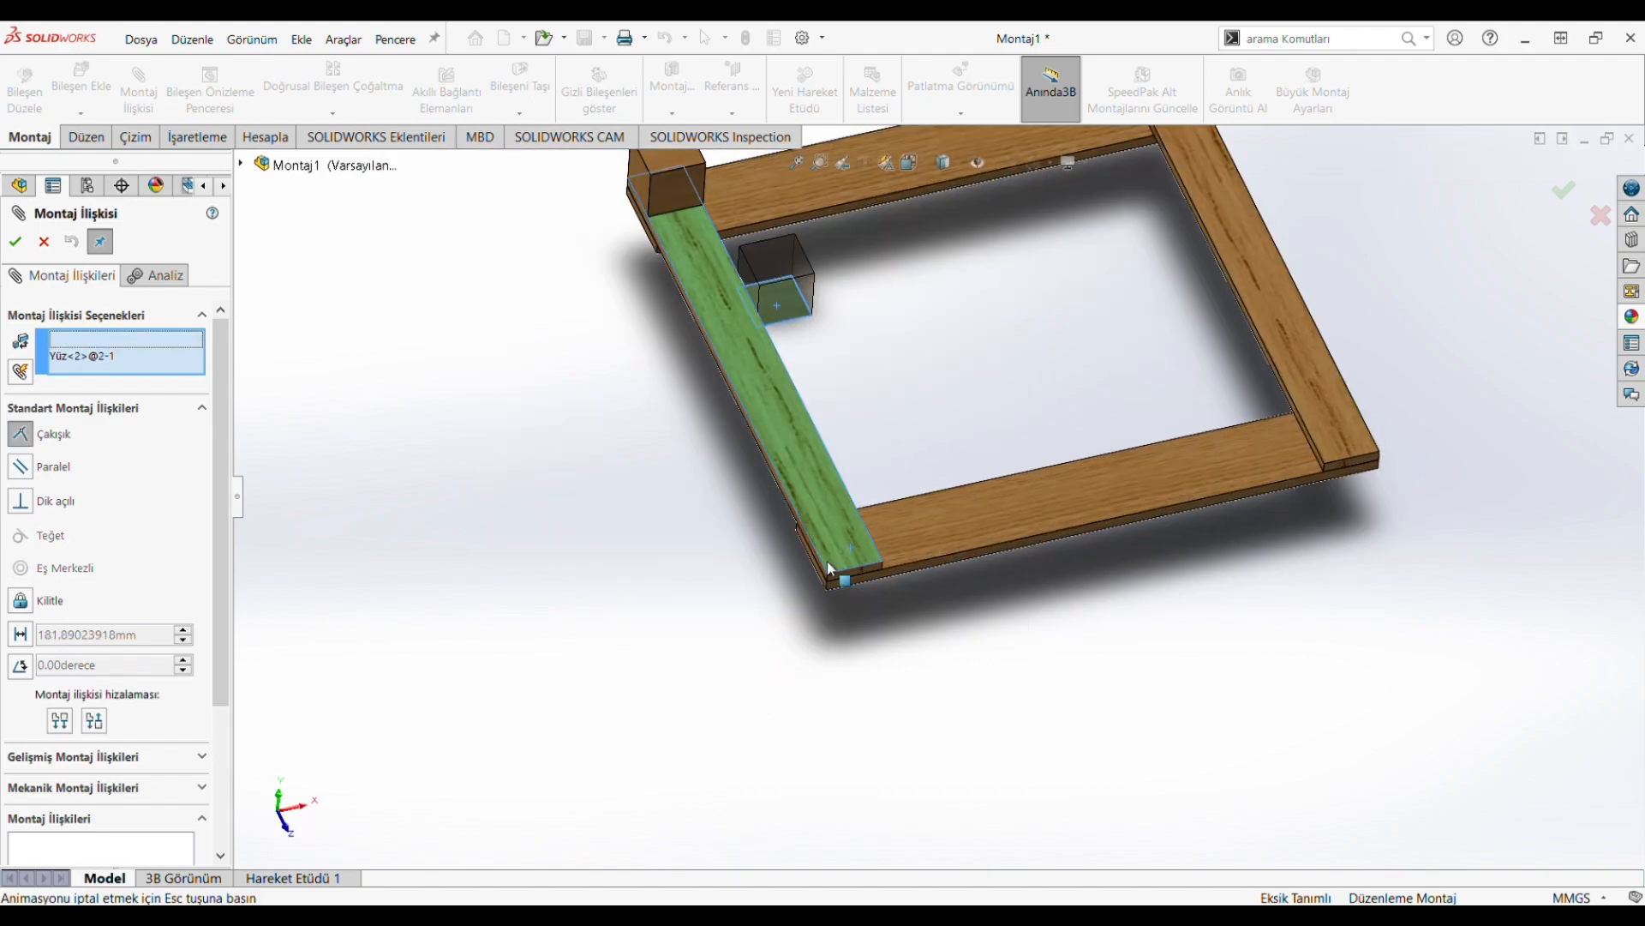
right_click(1124, 654)
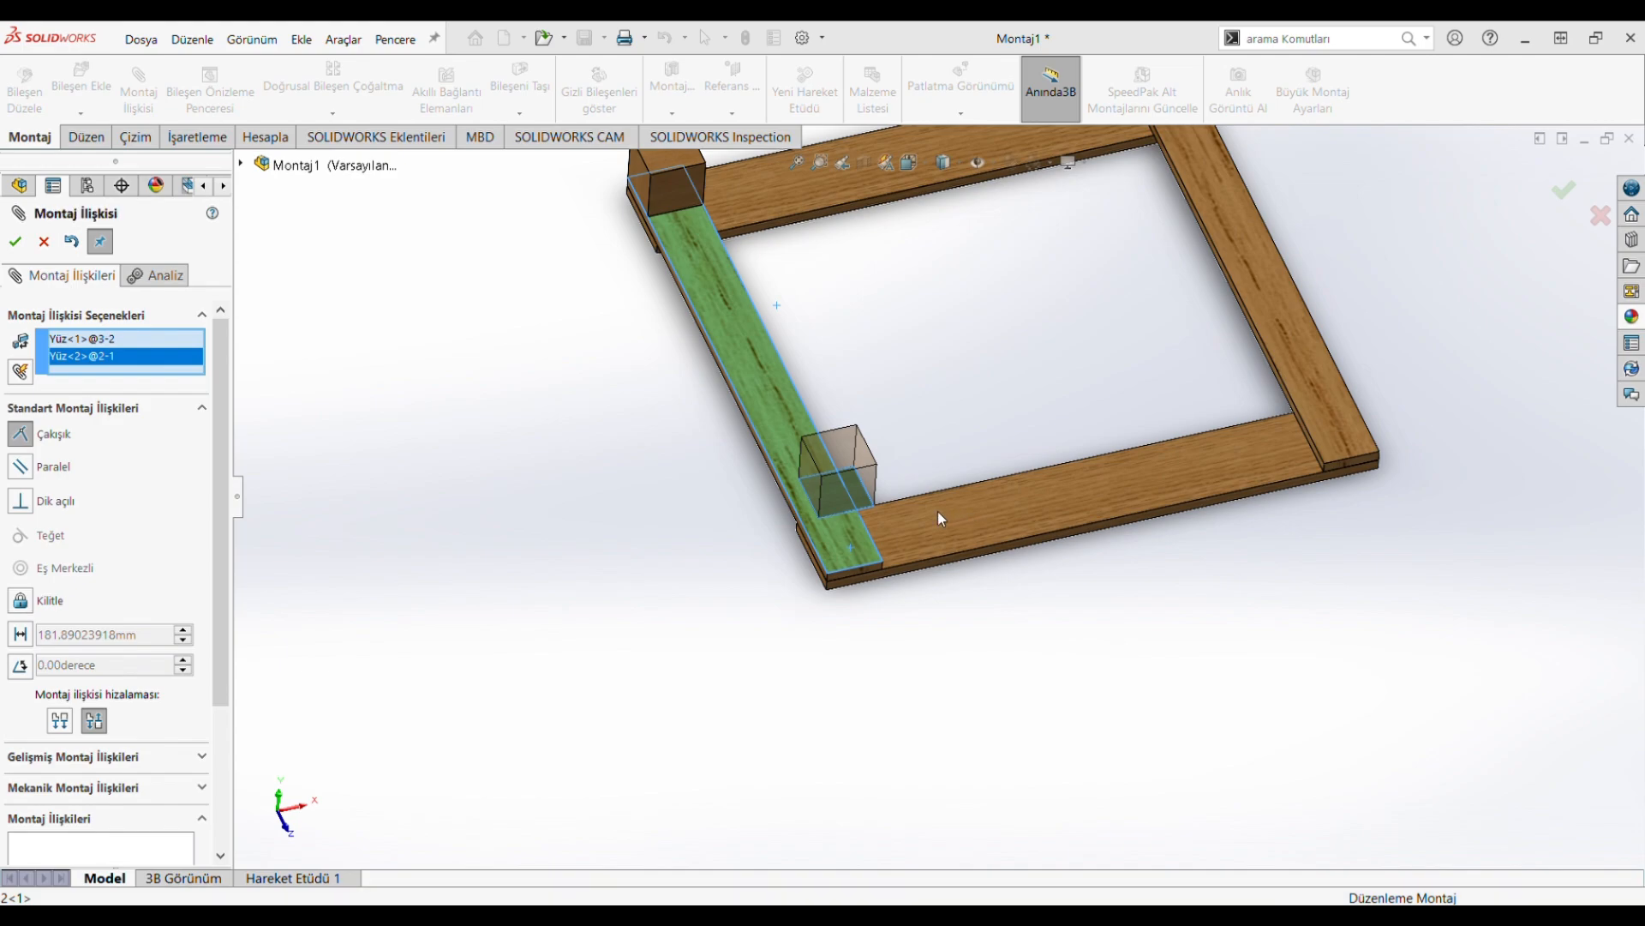
Step: Mate the second block's front side face coincident with the first narrow board's free end face
scroll(857, 518, "down", 3)
left_click(828, 517)
scroll(829, 671, "down", 5)
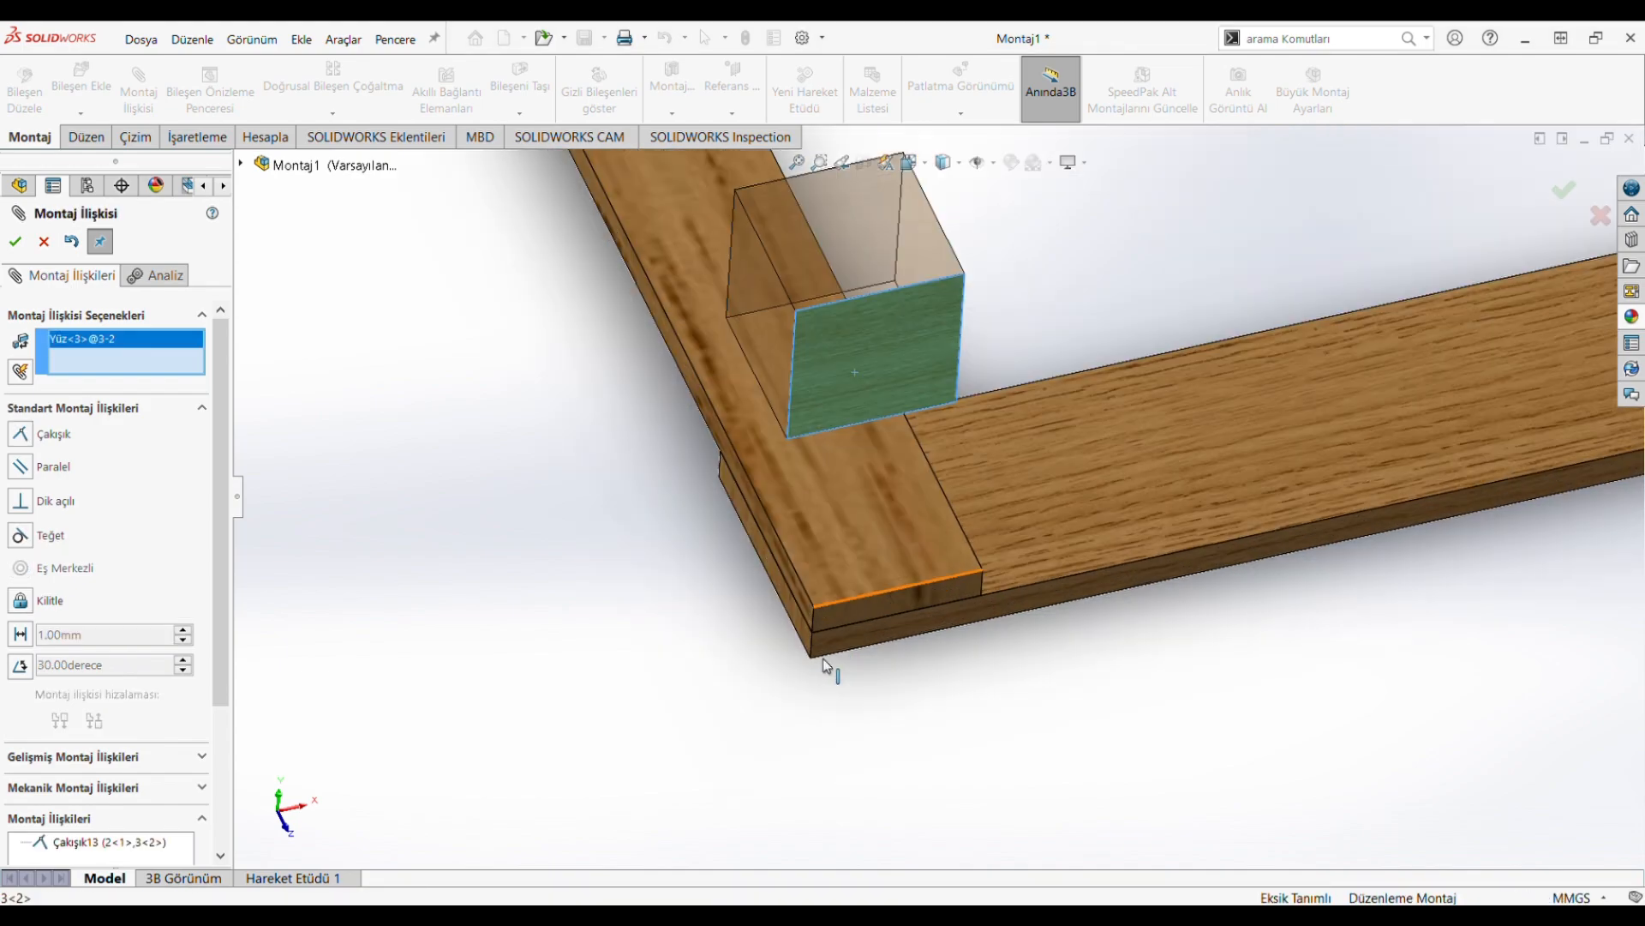
left_click(861, 600)
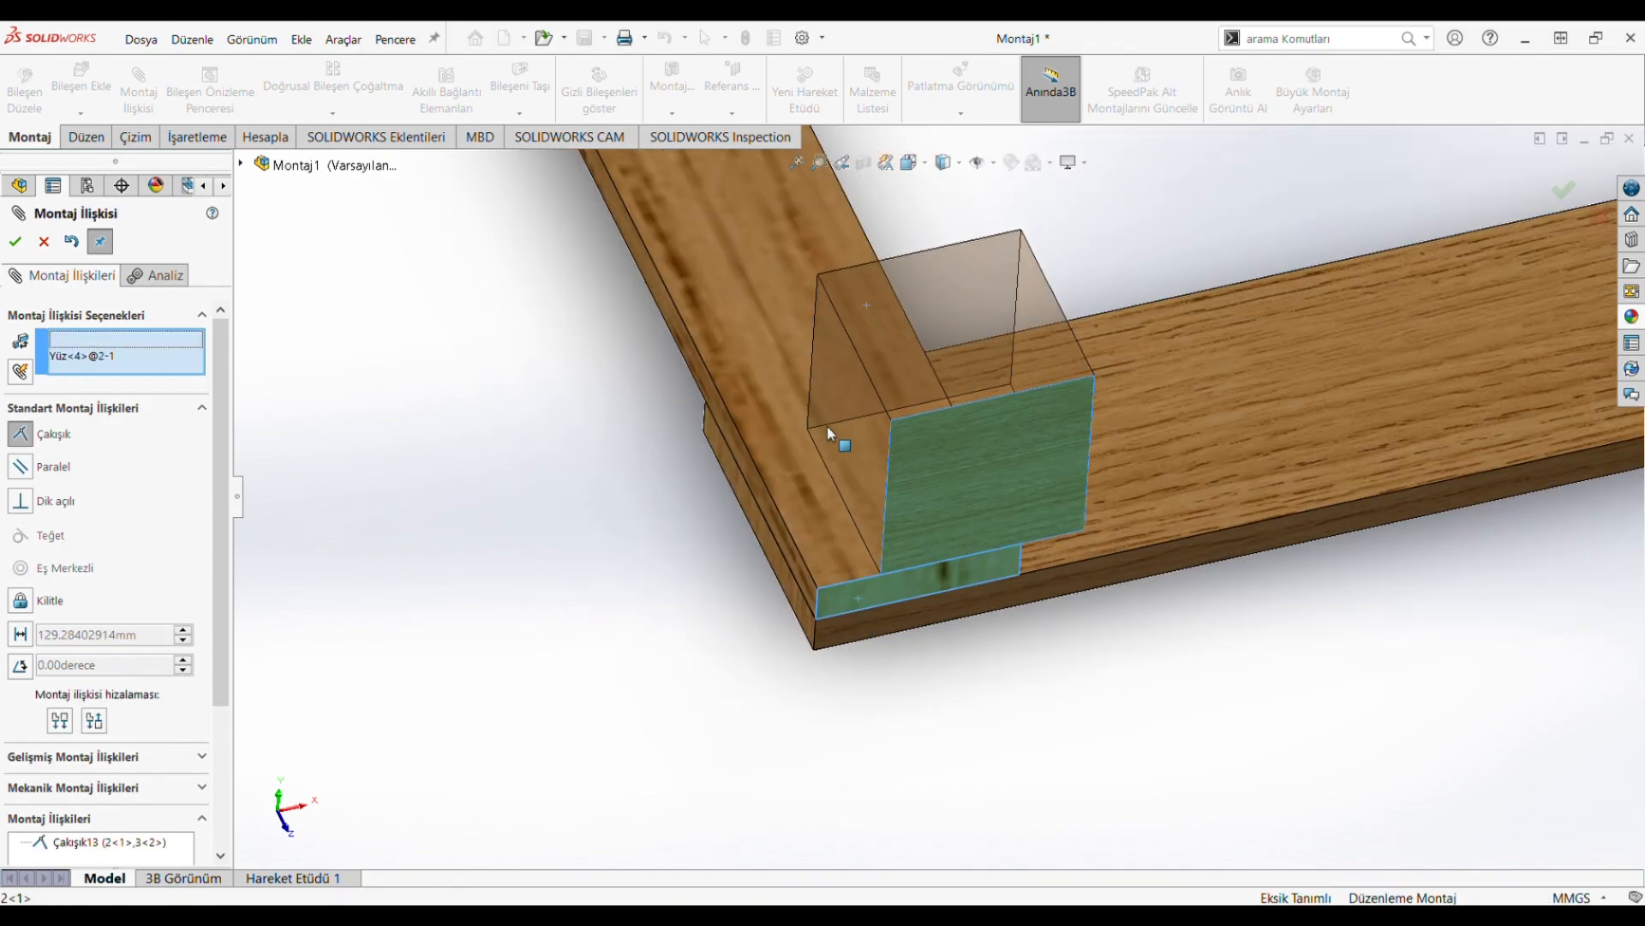
right_click(912, 511)
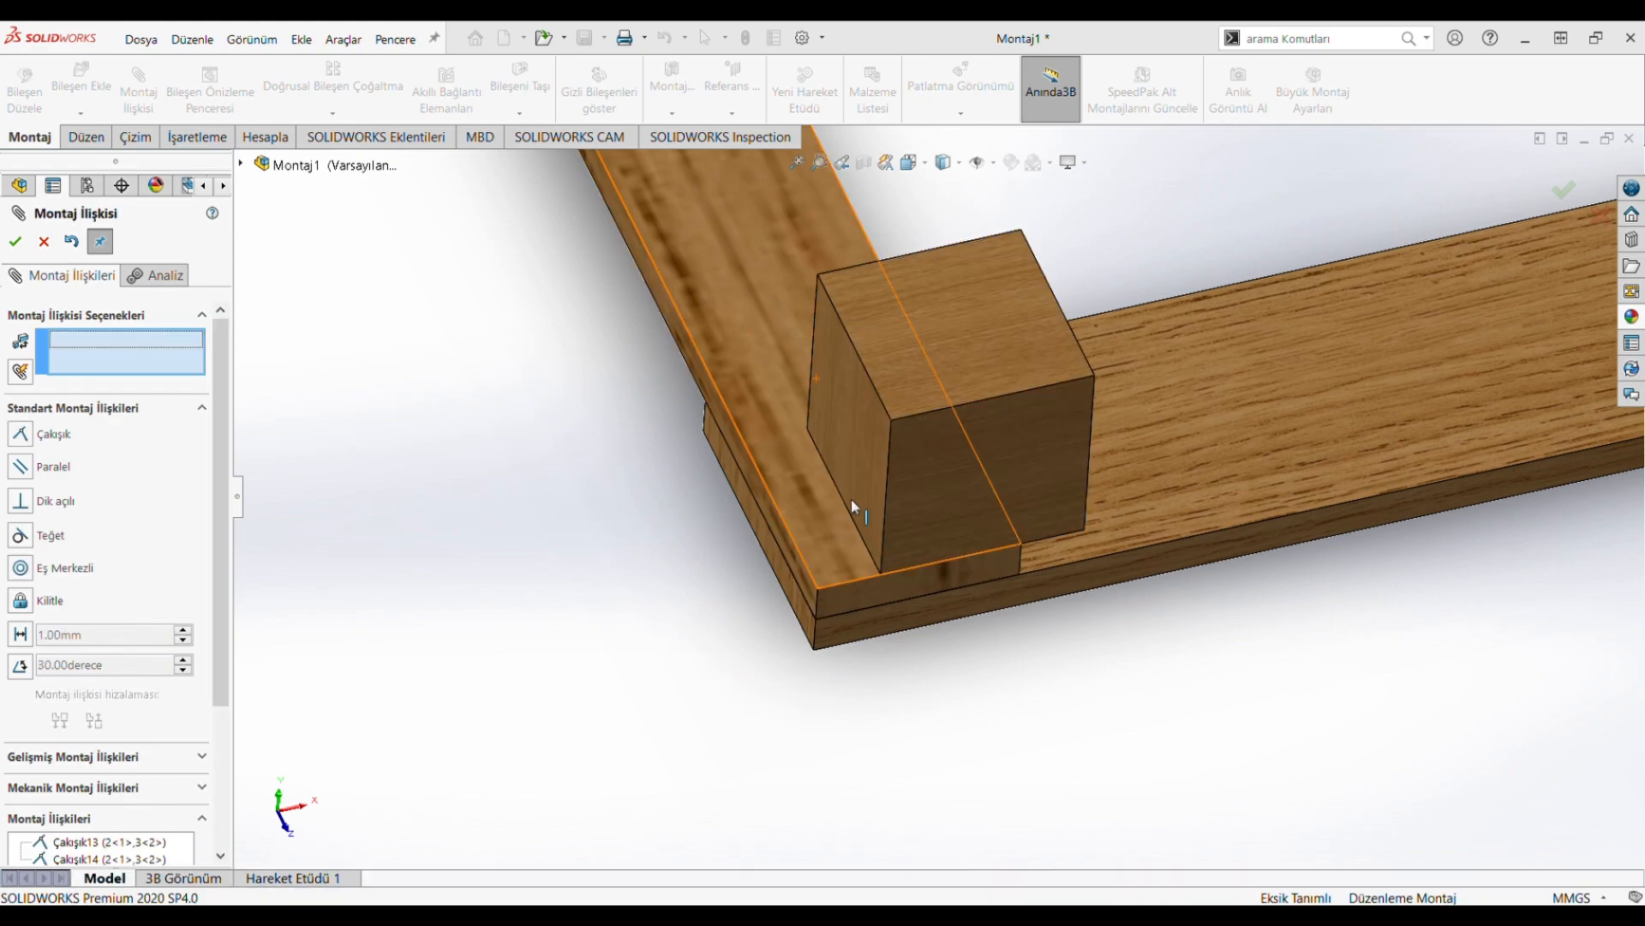
Step: Mate the second block's outer side face coincident with the first narrow board's outer long side face, and finish mating
left_click(851, 499)
left_click(796, 568)
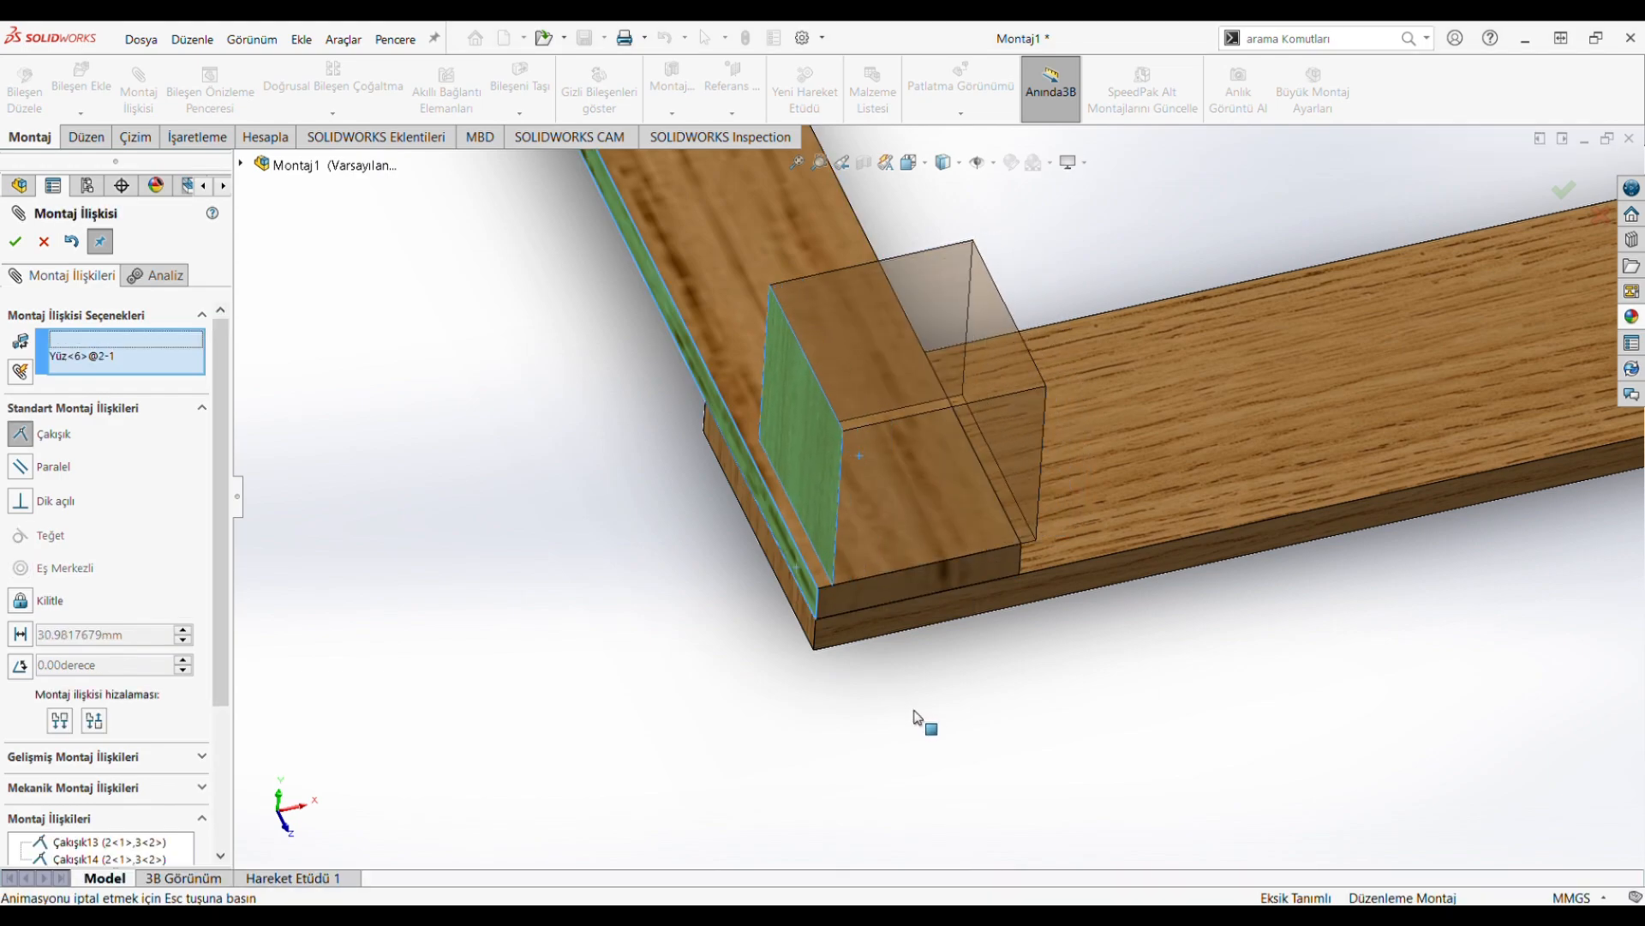
right_click(1195, 731)
scroll(1187, 652, "up", 5)
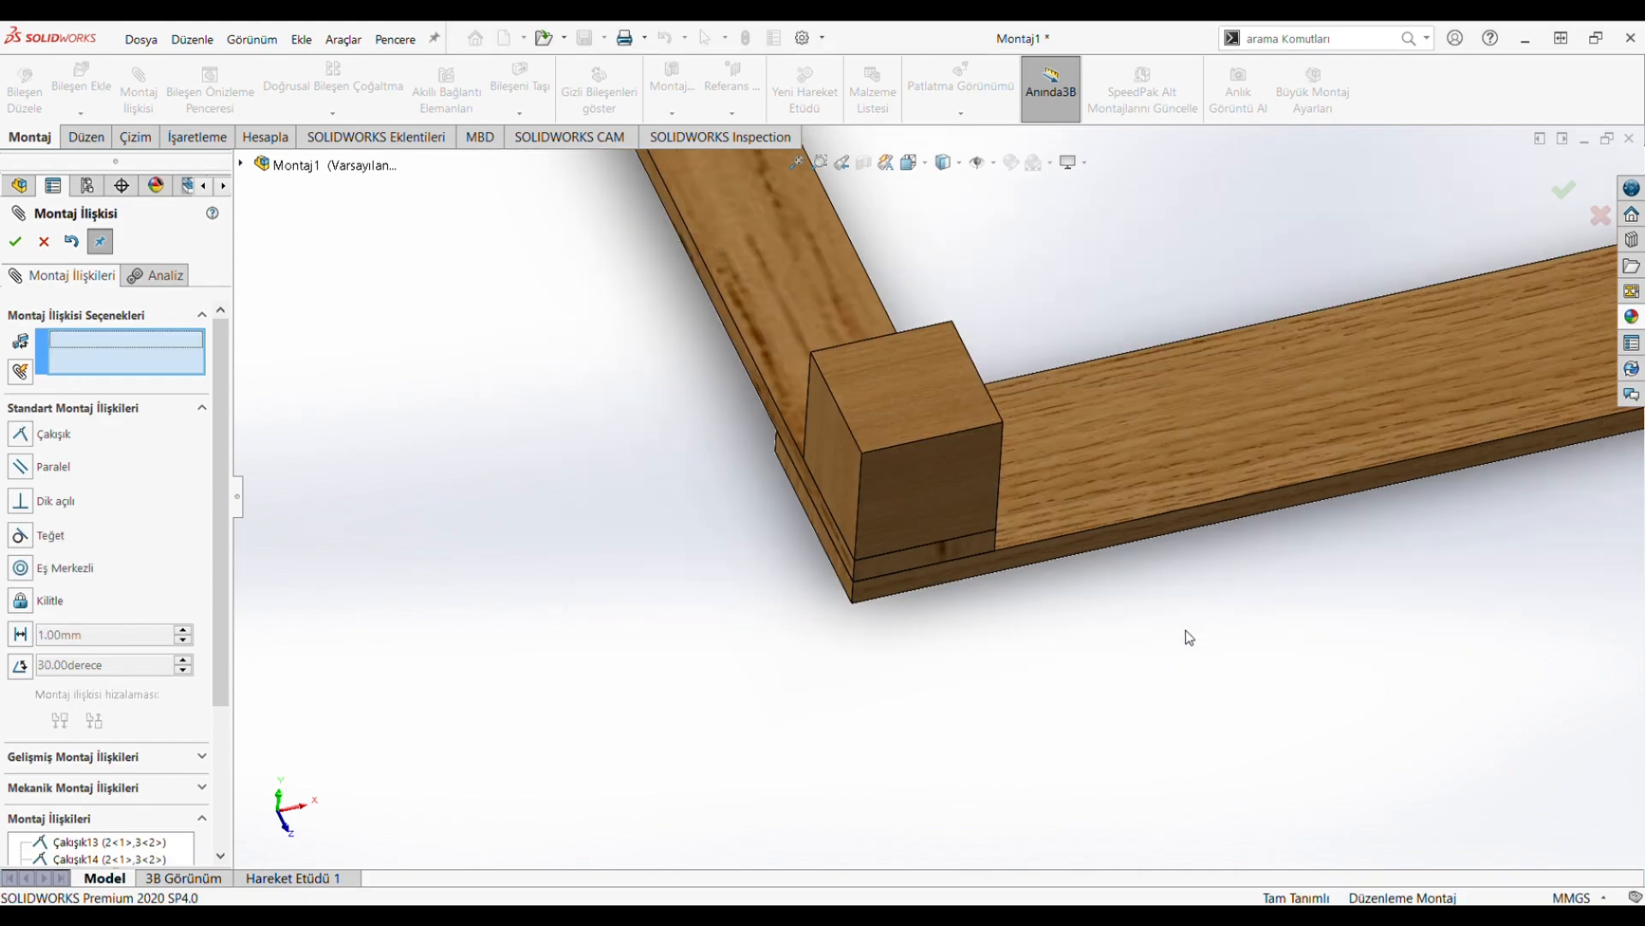
scroll(1158, 392, "up", 3)
scroll(1088, 307, "down", 3)
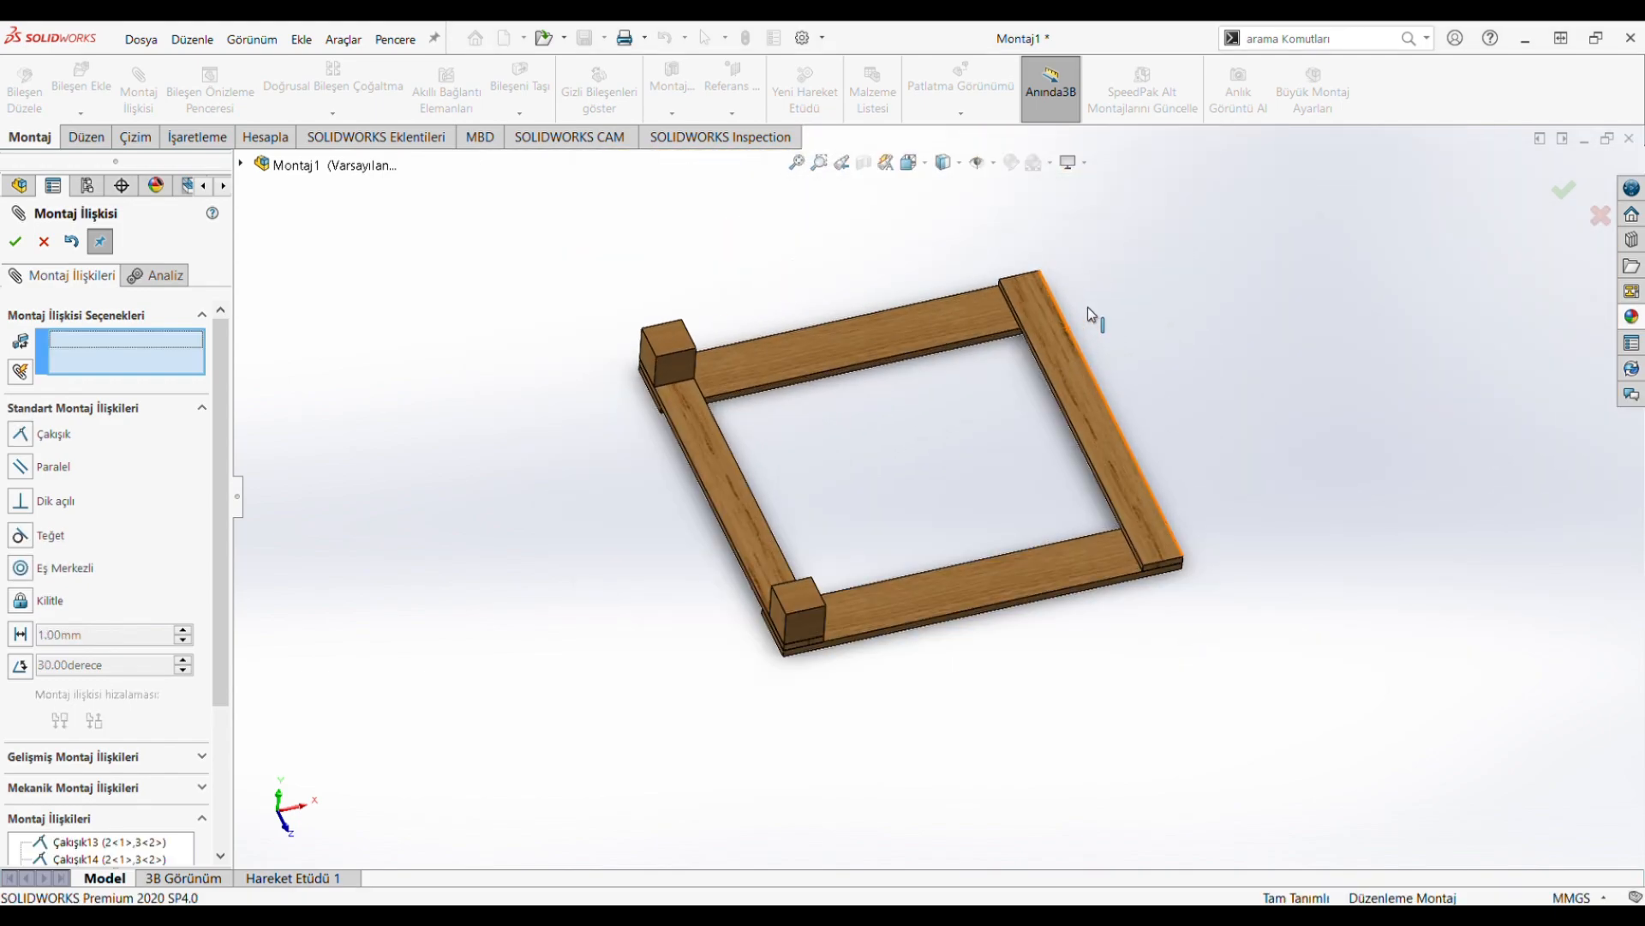
left_click(12, 244)
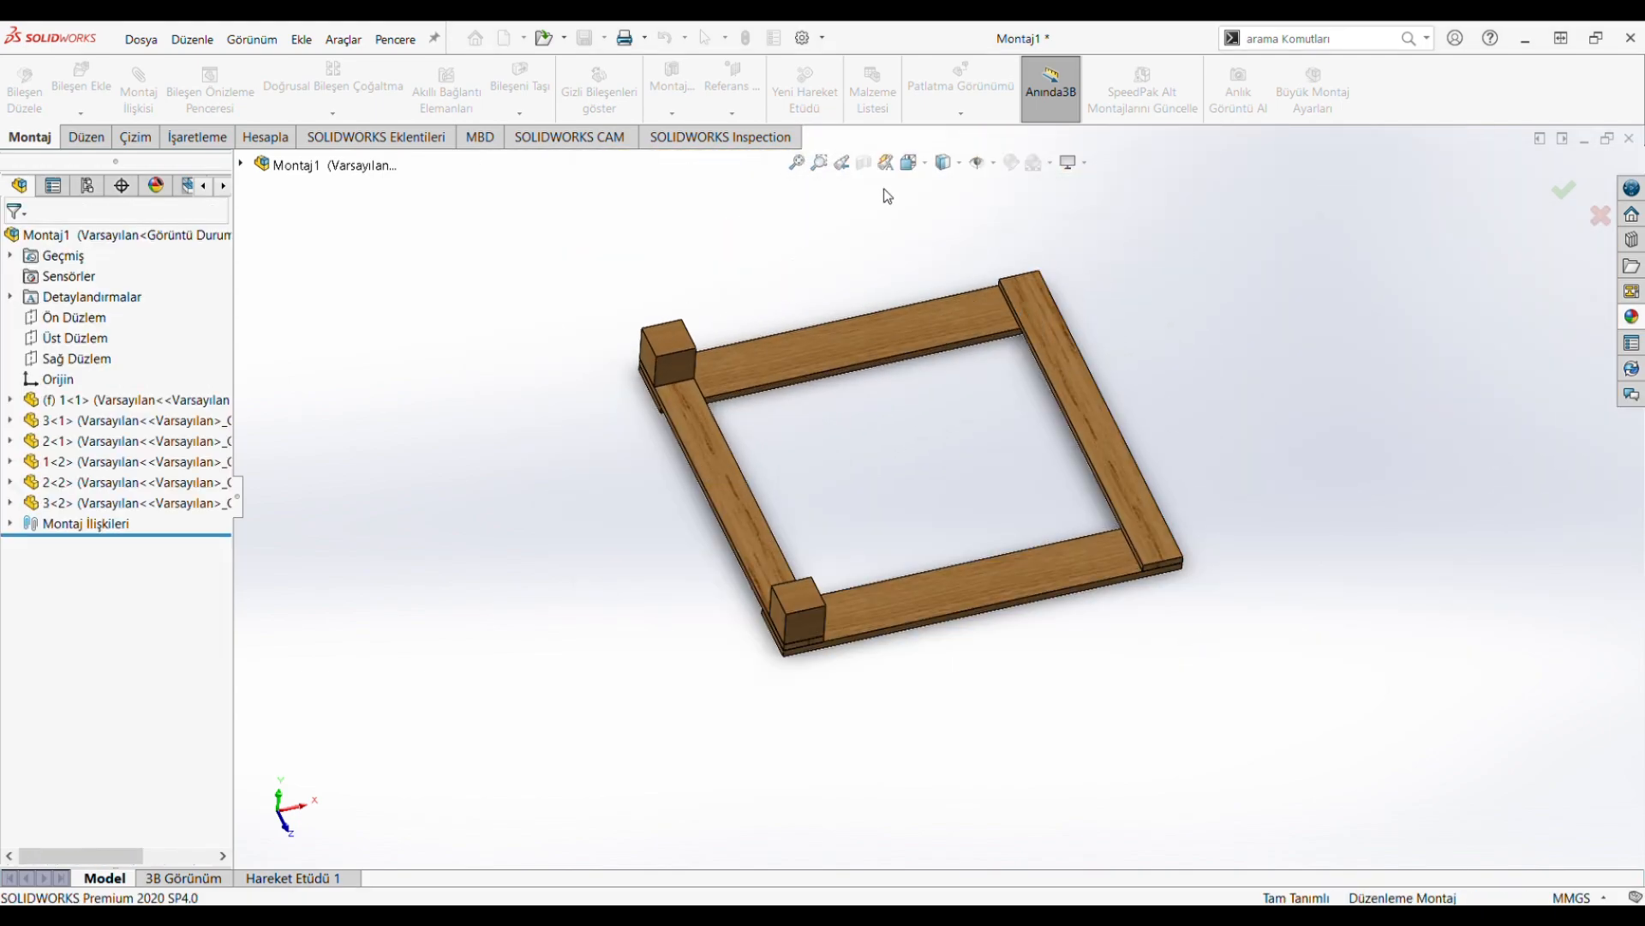
Step: Show the assembly isometrically and try to mirror both cubic blocks about the Right Plane (Sağ Düzlem)
left_click(914, 166)
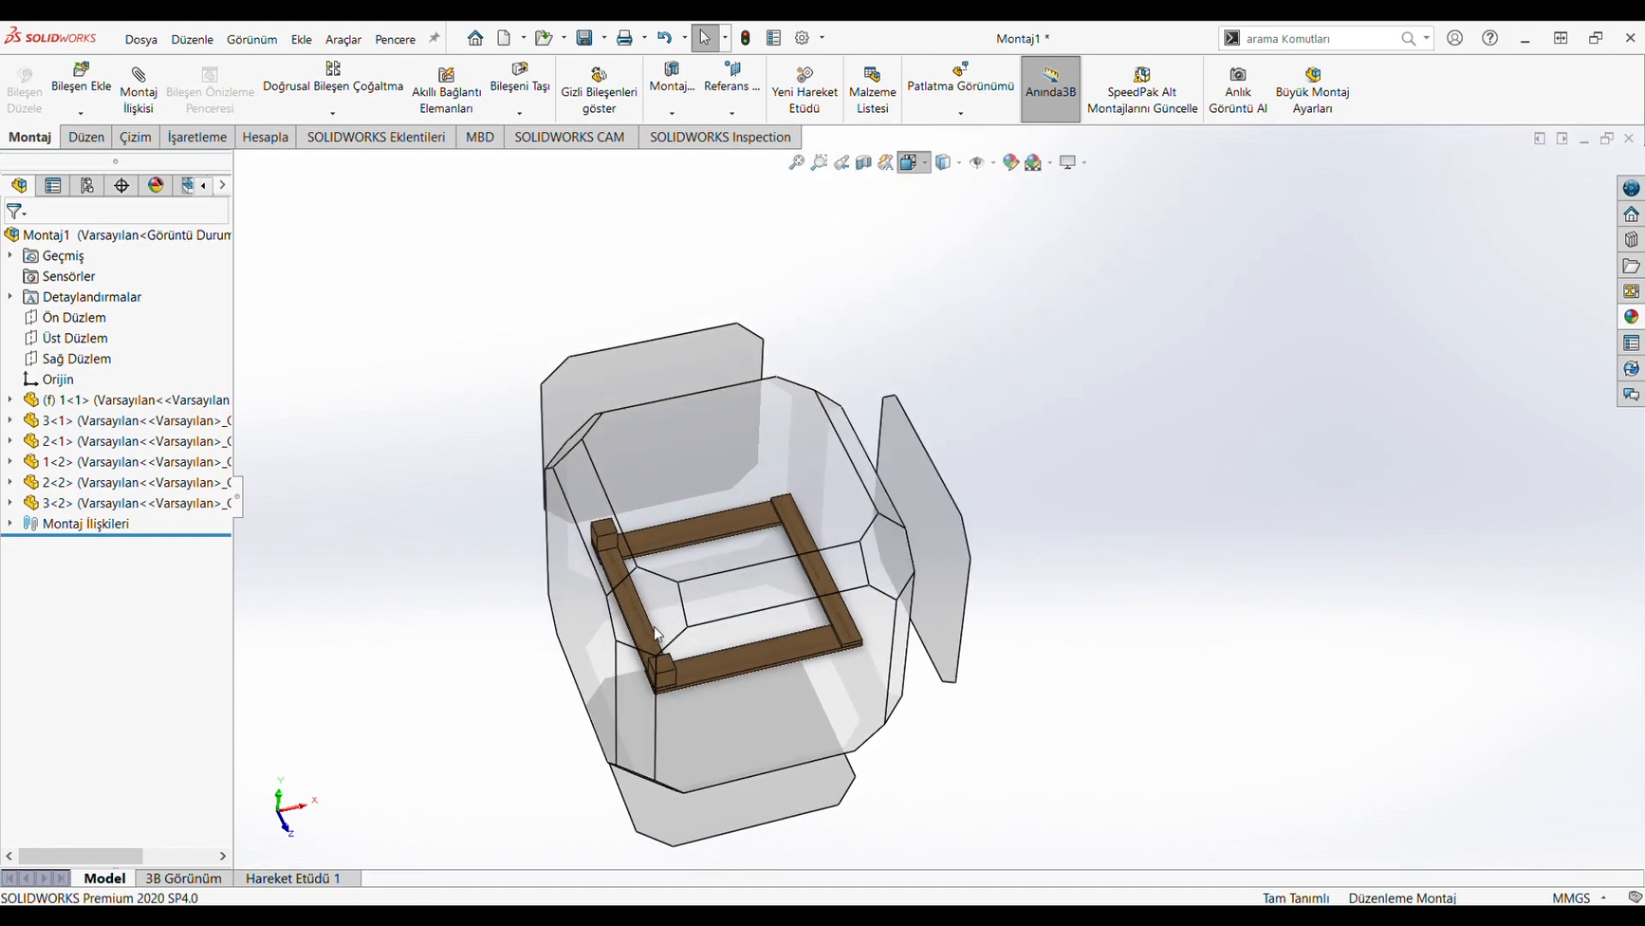
key("ctrl+7")
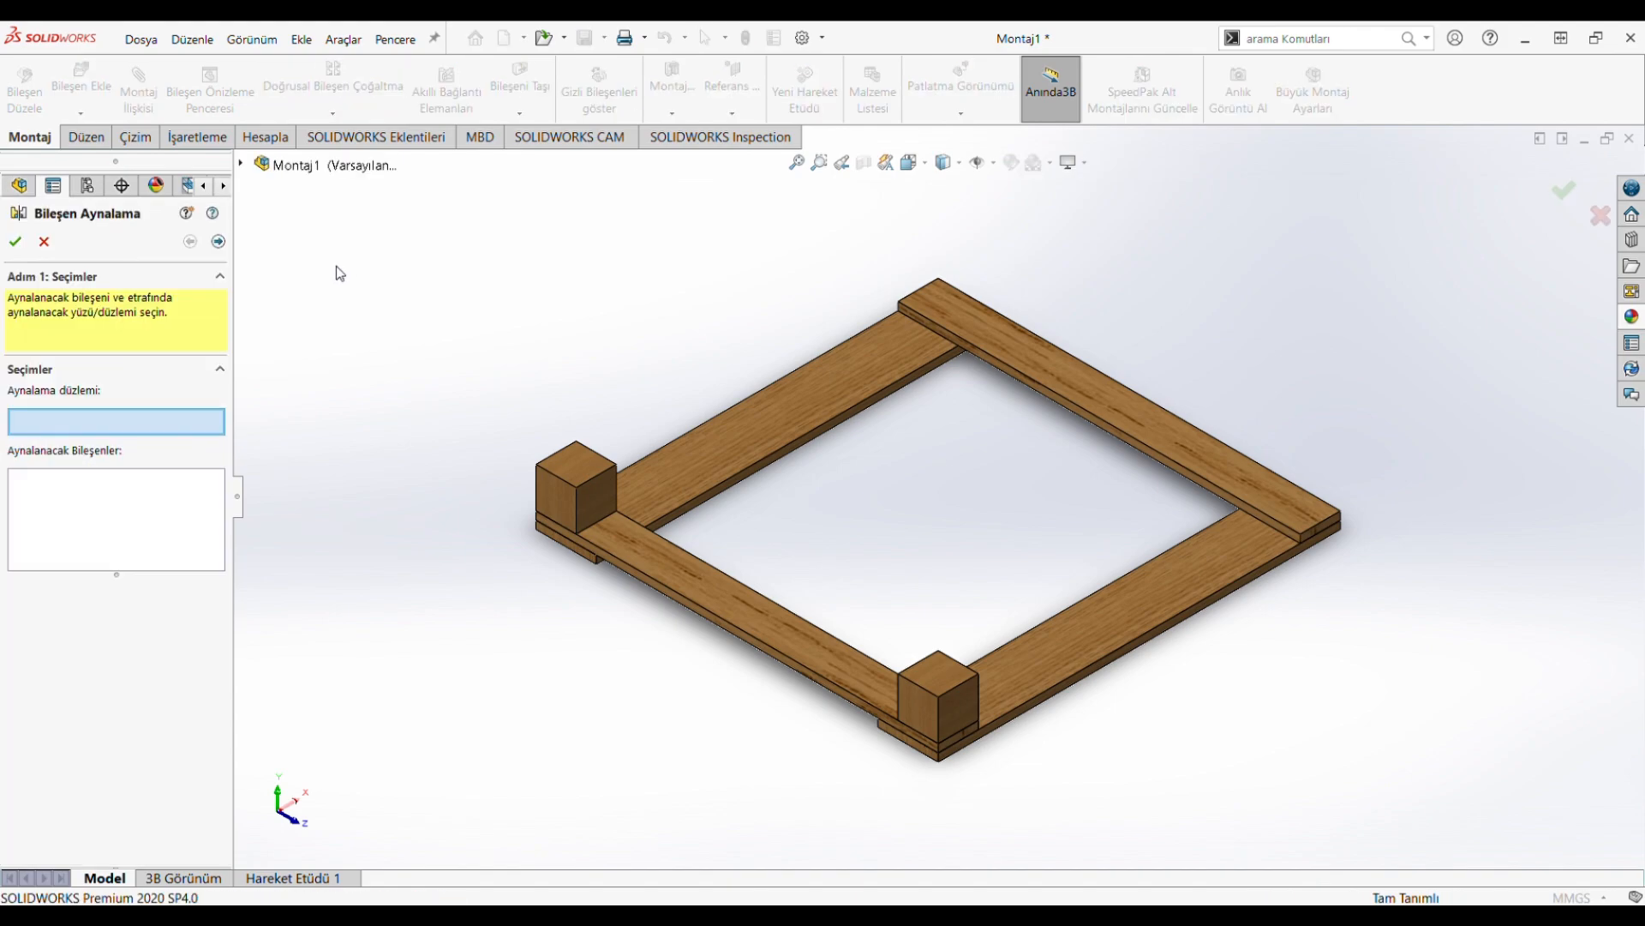
left_click(150, 531)
left_click(564, 497)
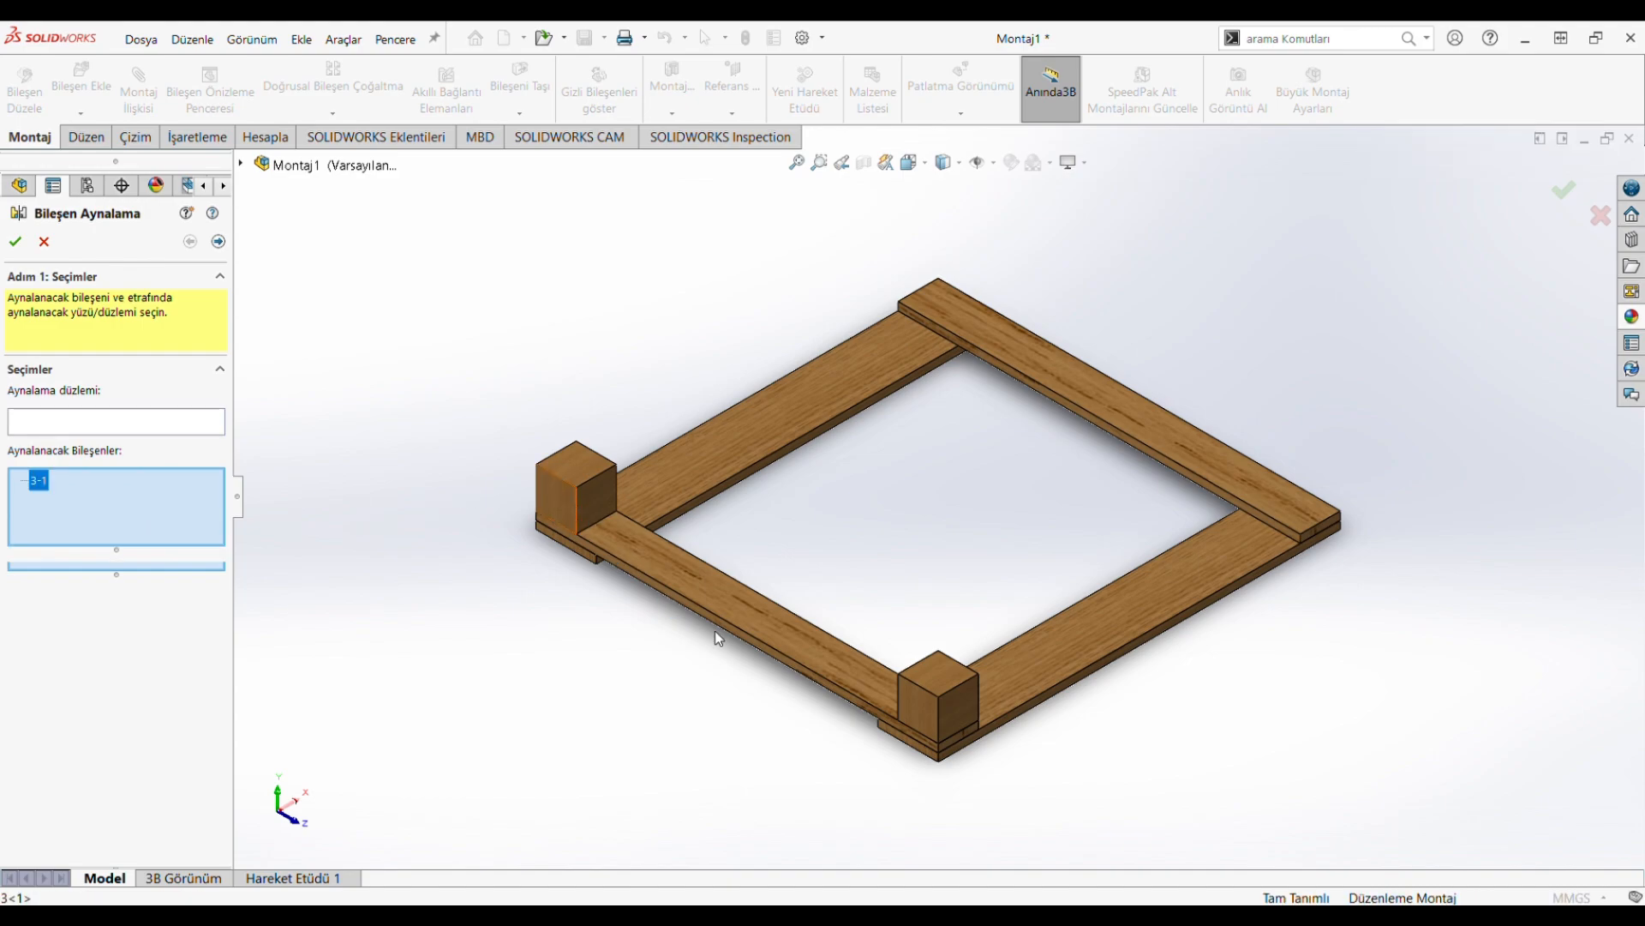
left_click(908, 698)
left_click(170, 421)
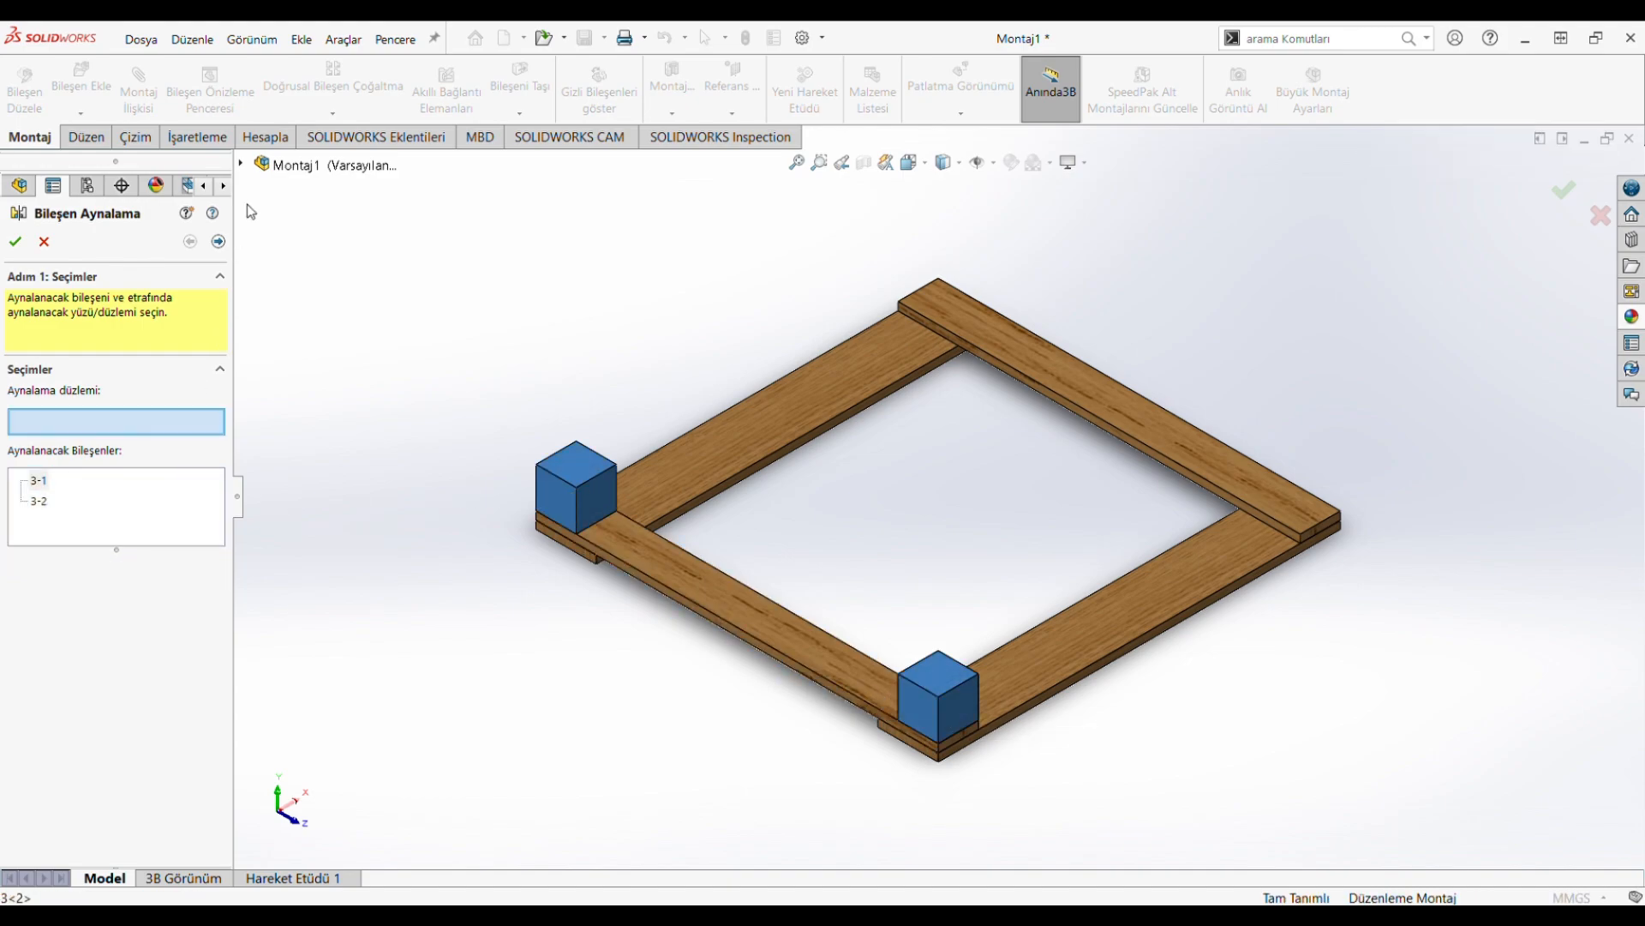
left_click(241, 163)
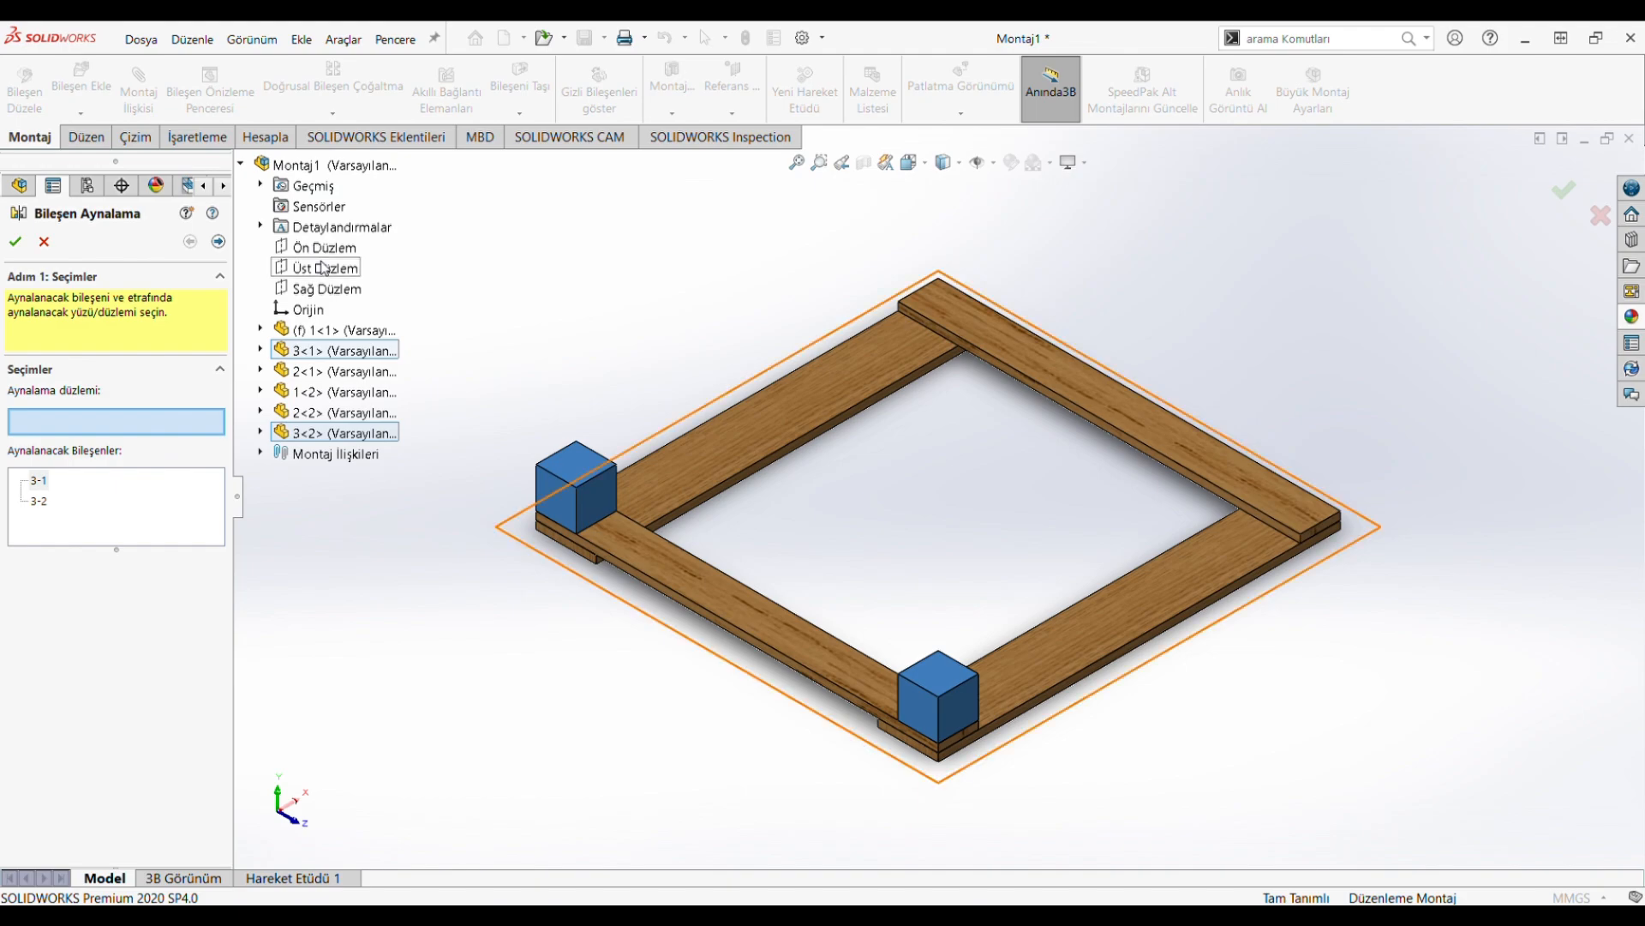
left_click(323, 289)
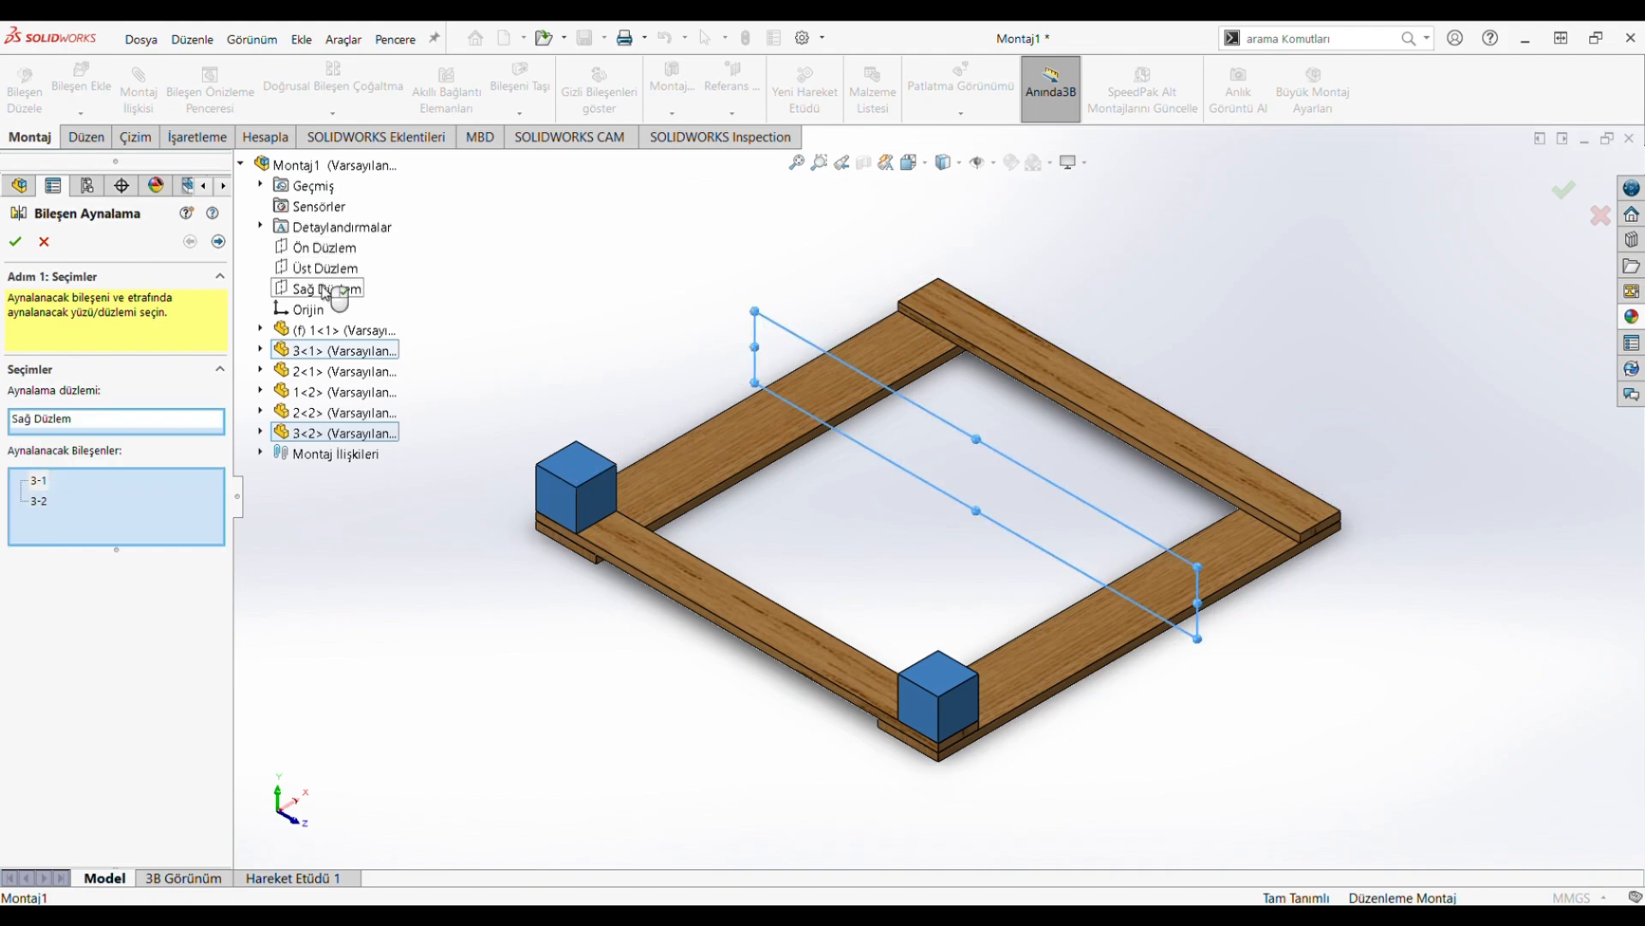
left_click(17, 243)
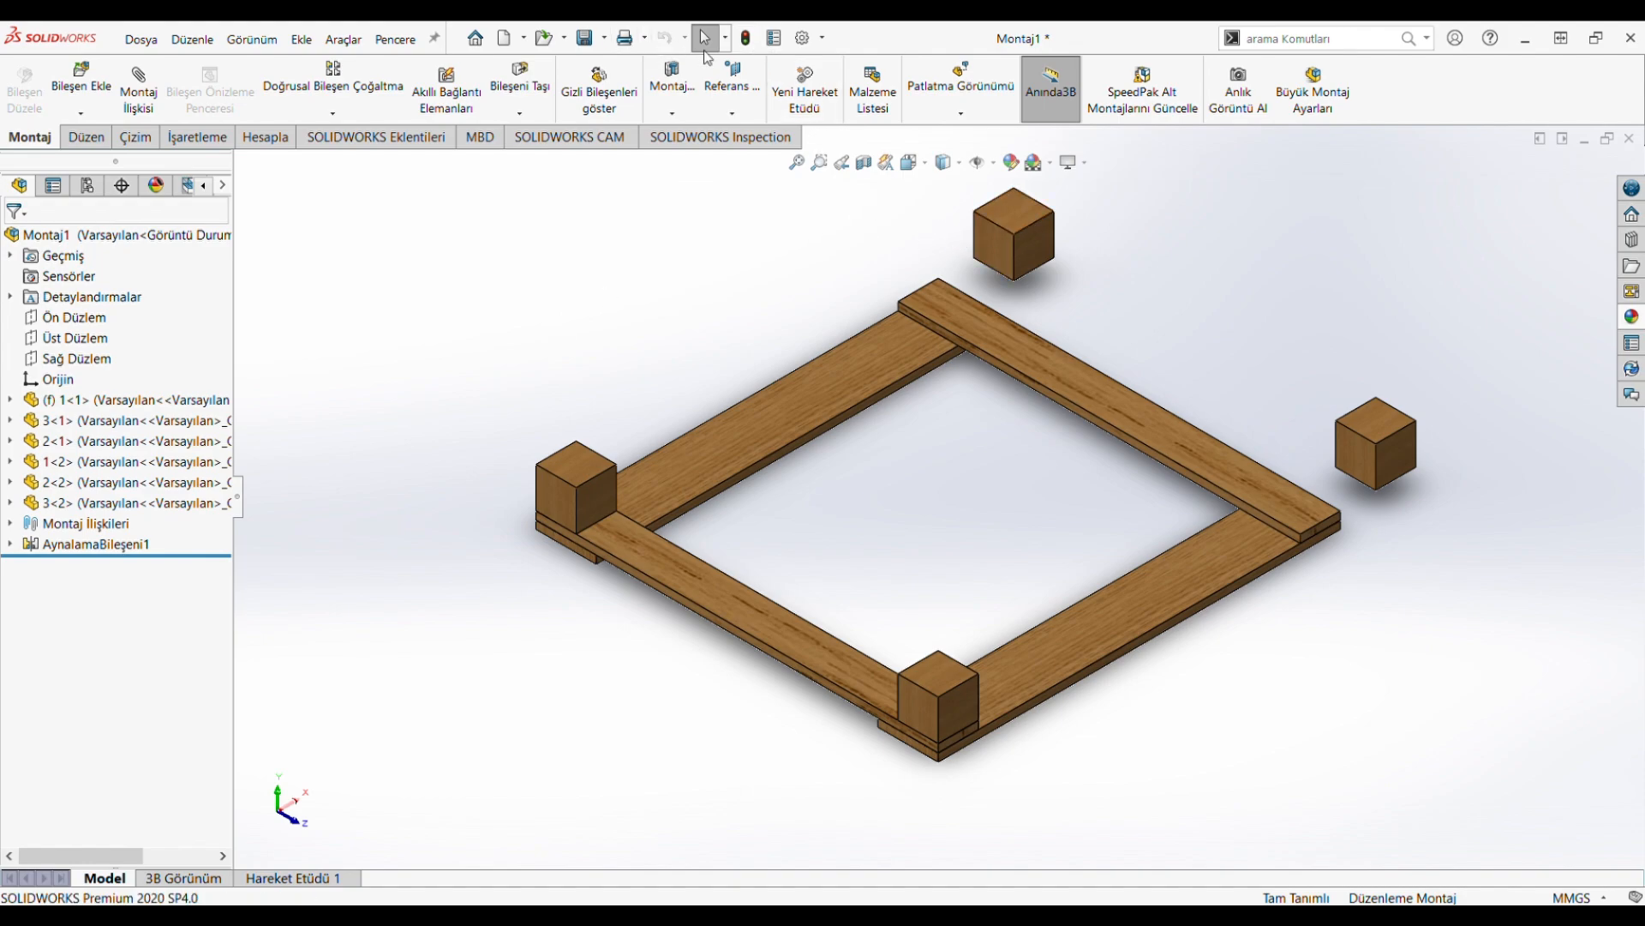
Step: Delete the two mirrored blocks floating outside the frame
left_click(975, 260)
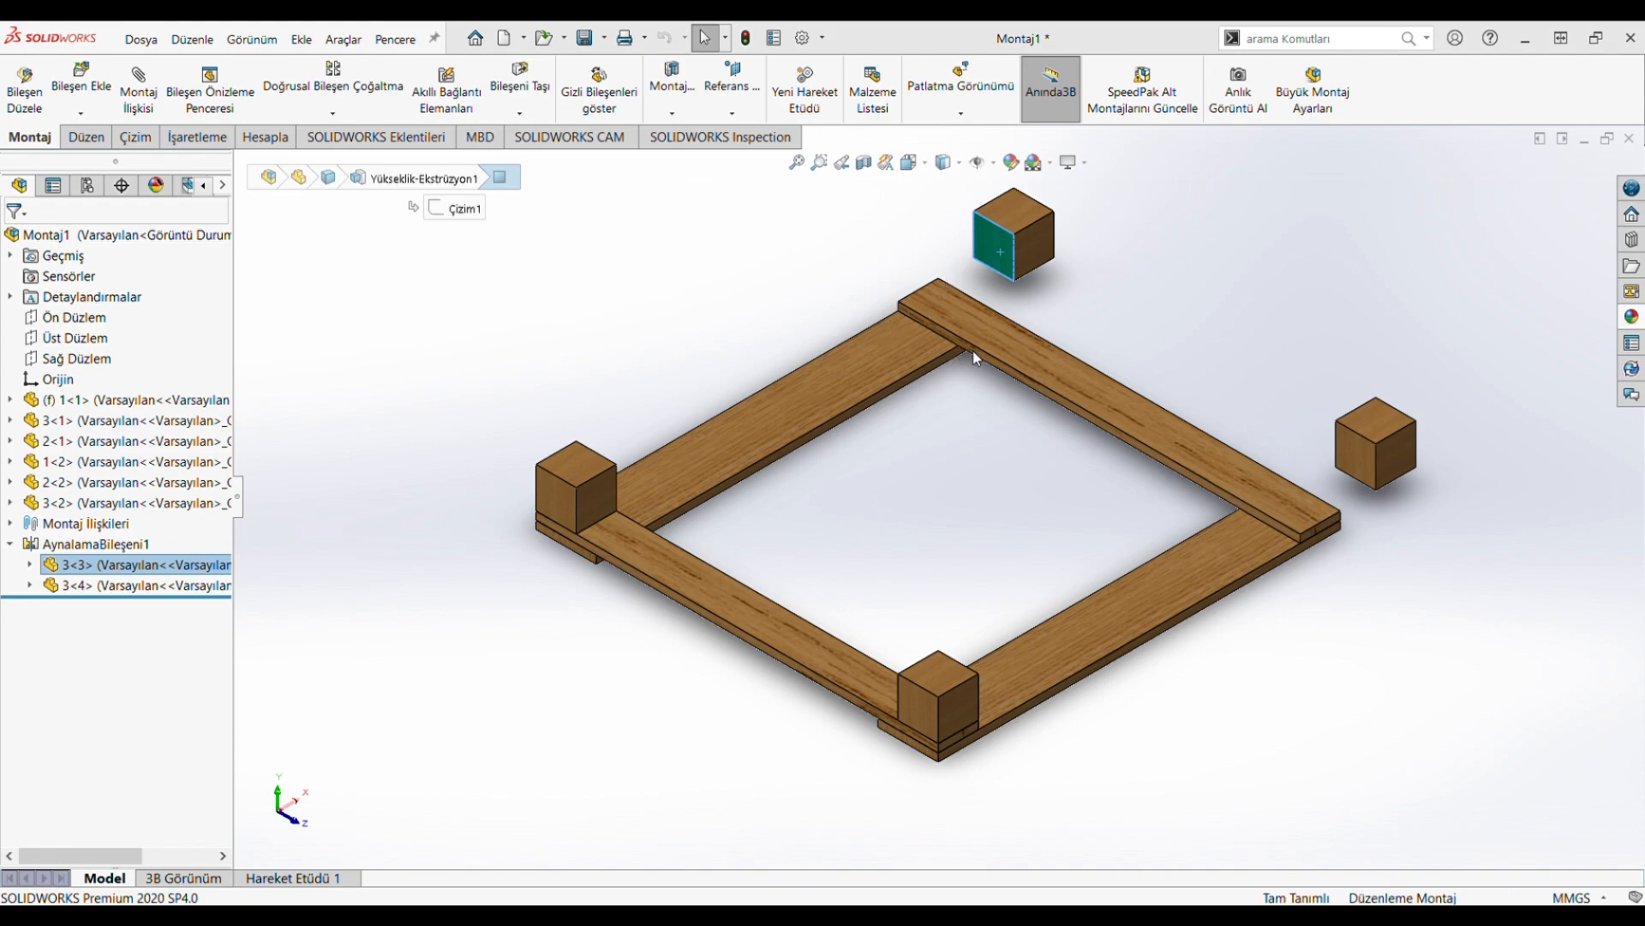
key("Delete")
left_click(1371, 473)
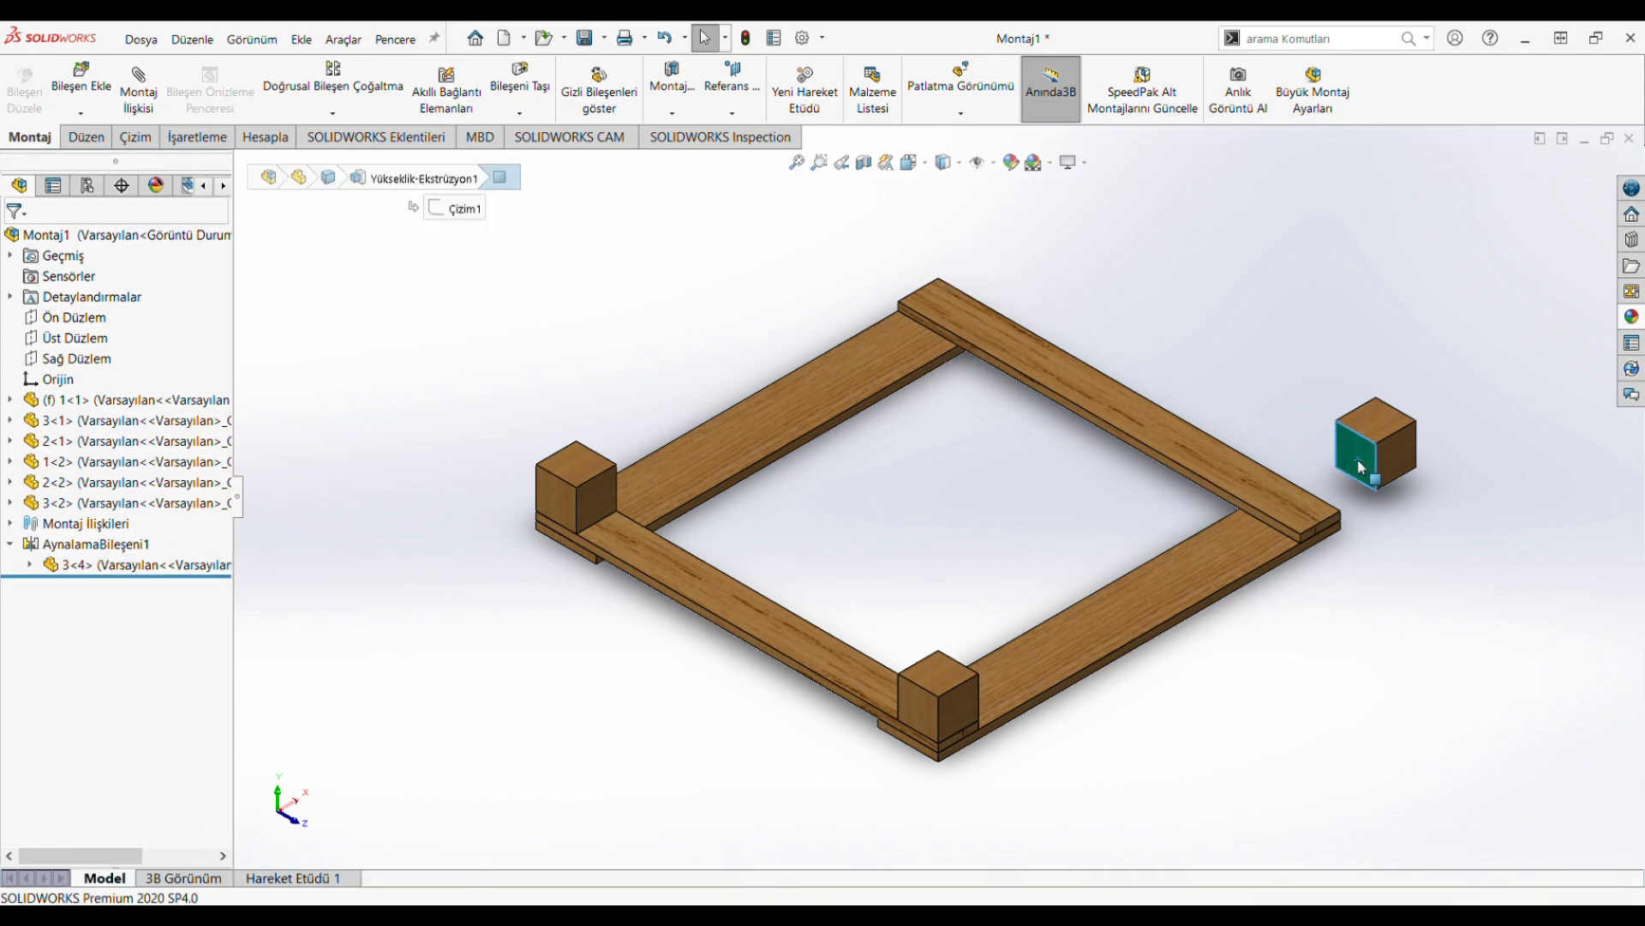
key("Delete")
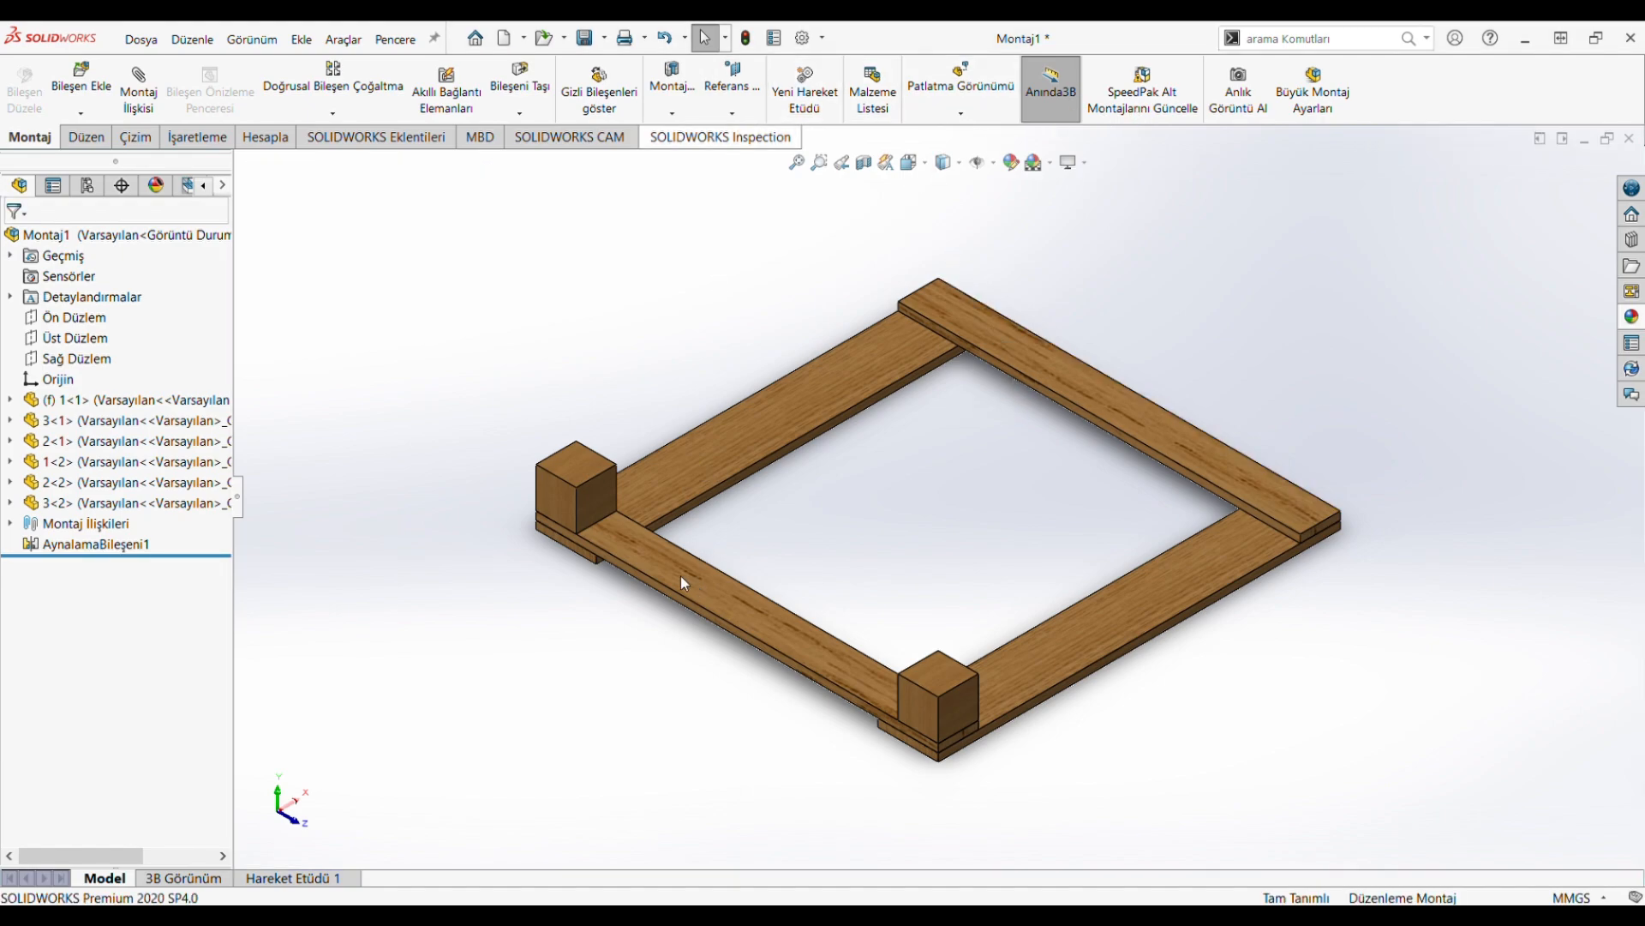
Step: Create a mid-plane between the first narrow board's outer long side face and the second wide board's far end face
right_click_drag(820, 644, 850, 651)
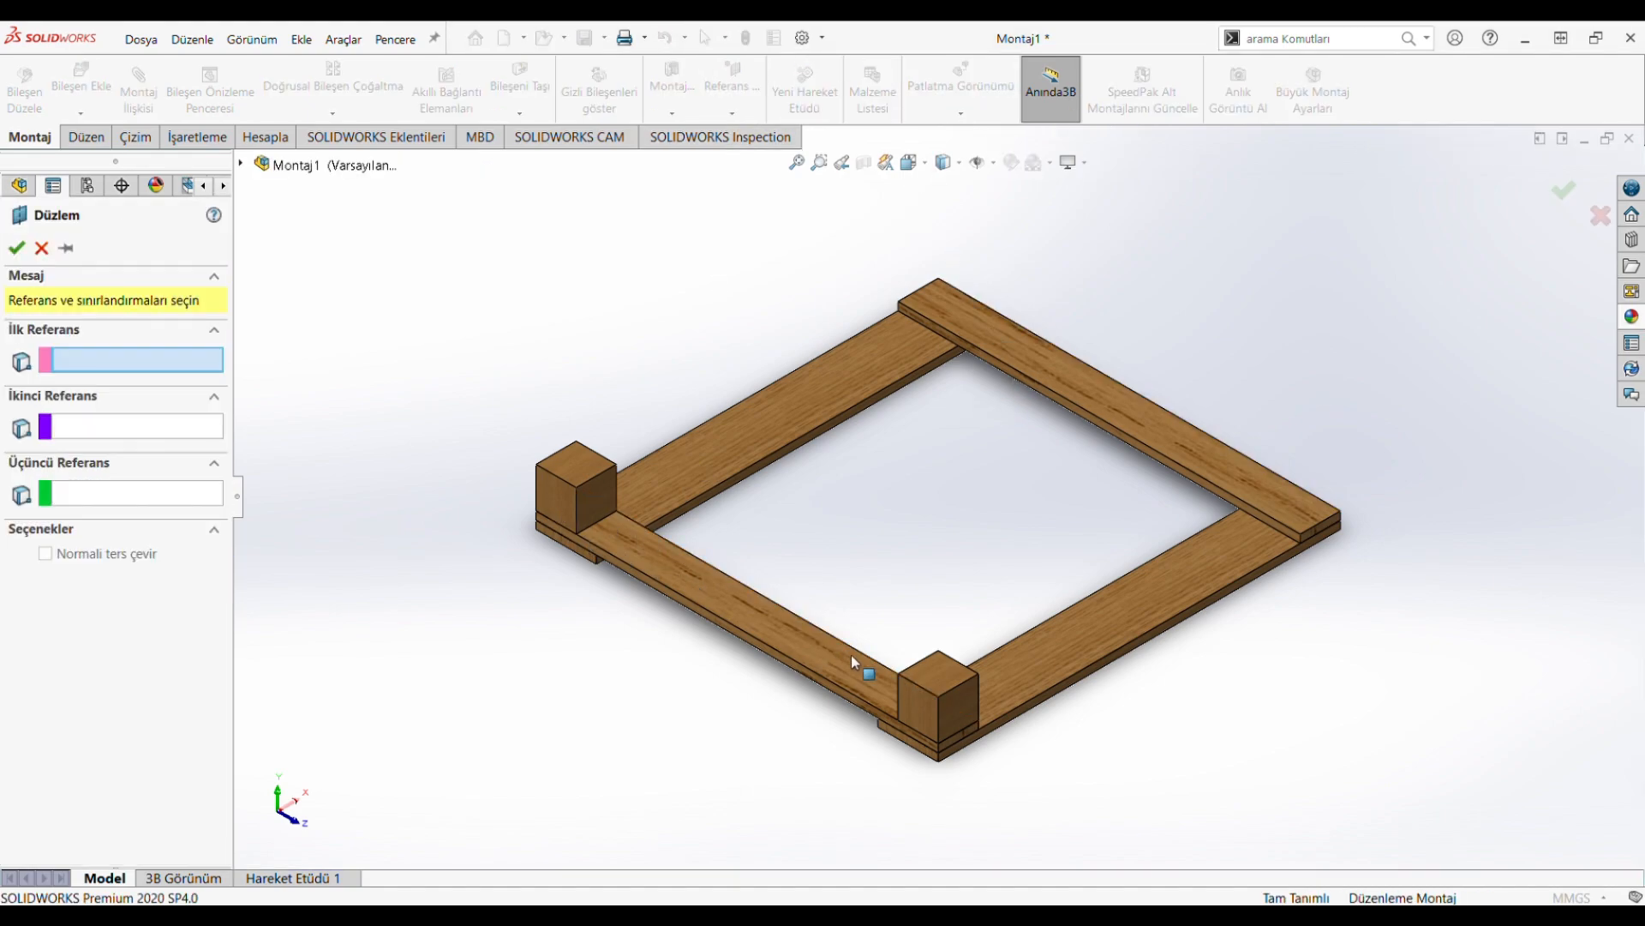
scroll(851, 654, "down", 5)
left_click(858, 665)
scroll(870, 665, "up", 5)
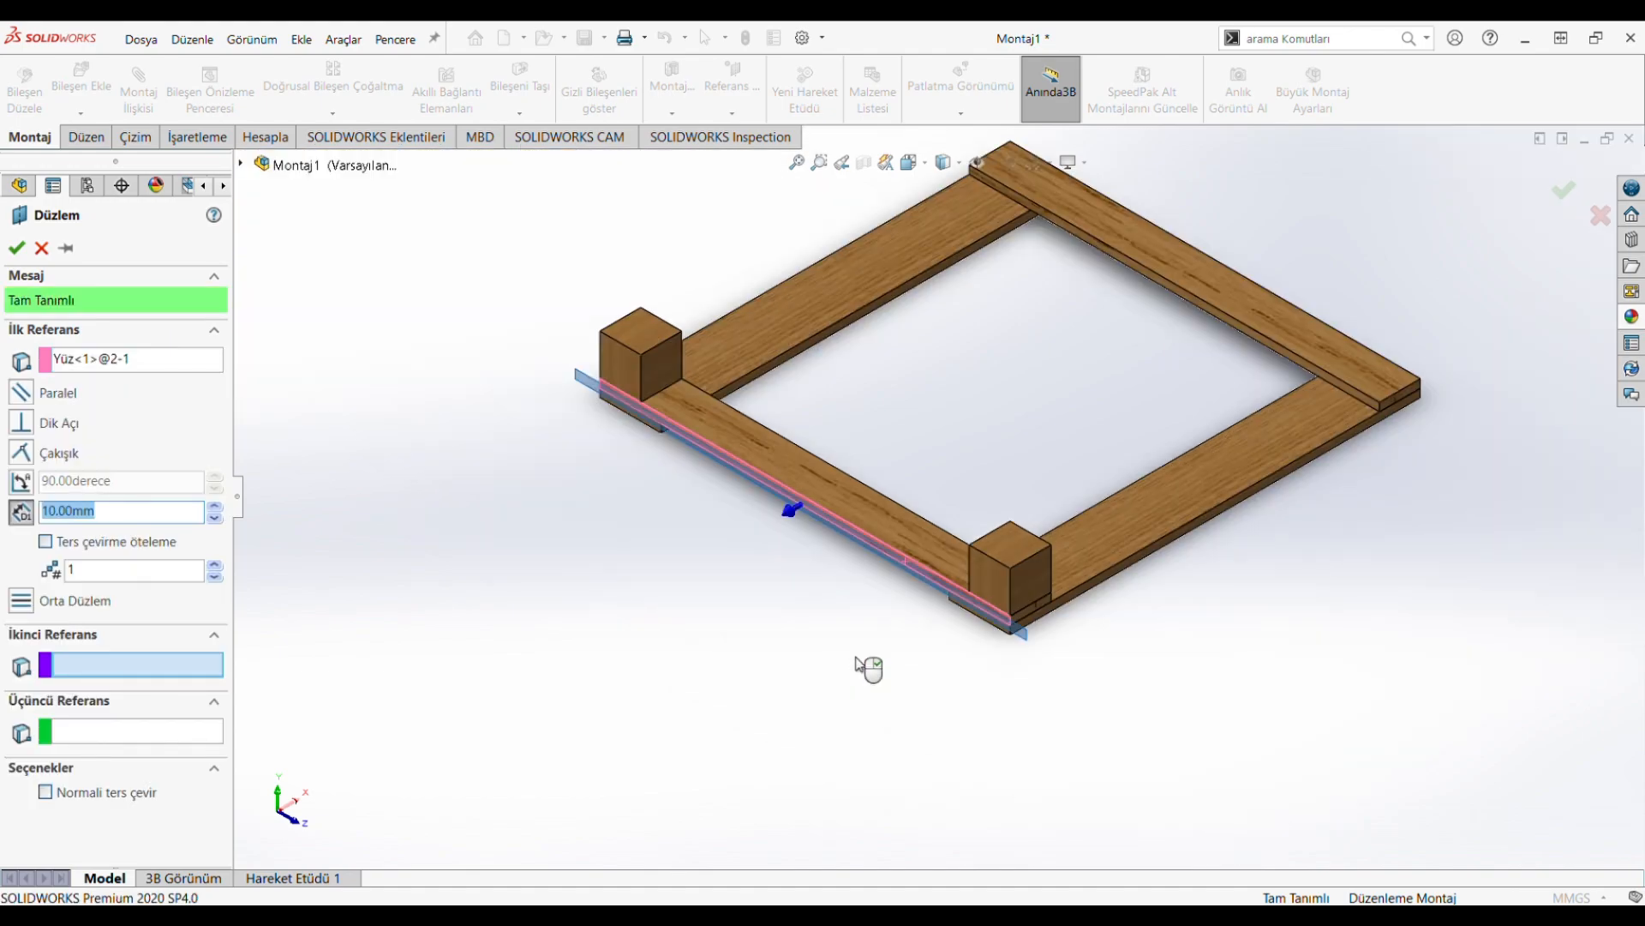
middle_click_drag(1342, 422, 937, 632)
scroll(852, 558, "down", 5)
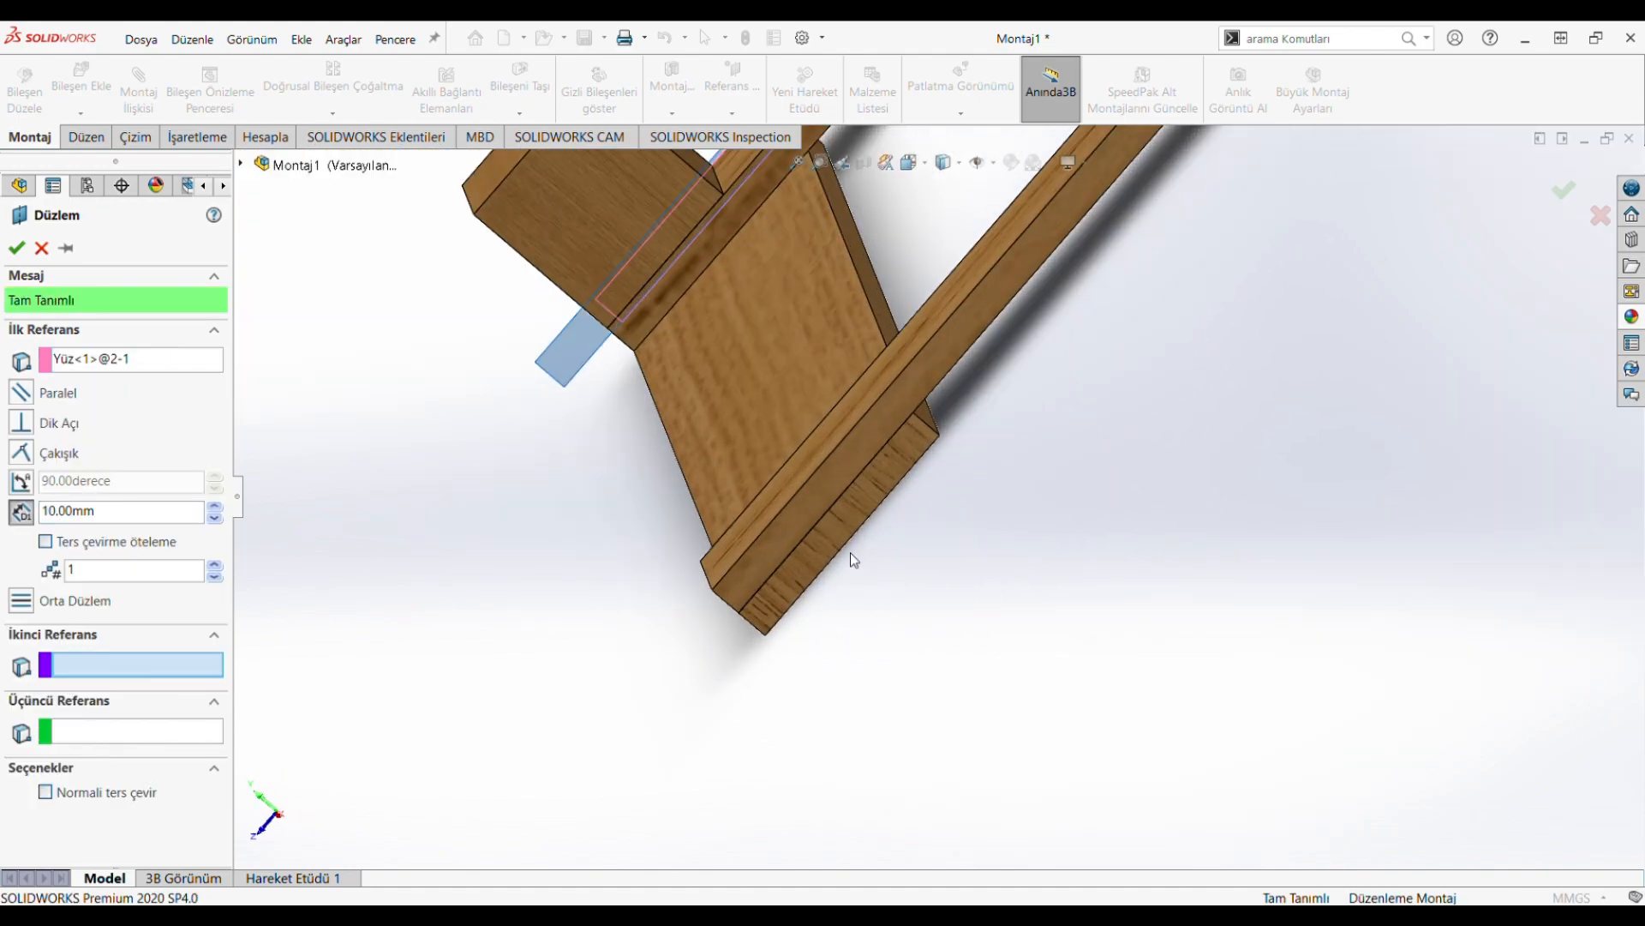
left_click(840, 530)
scroll(553, 610, "up", 5)
middle_click_drag(553, 610, 677, 579)
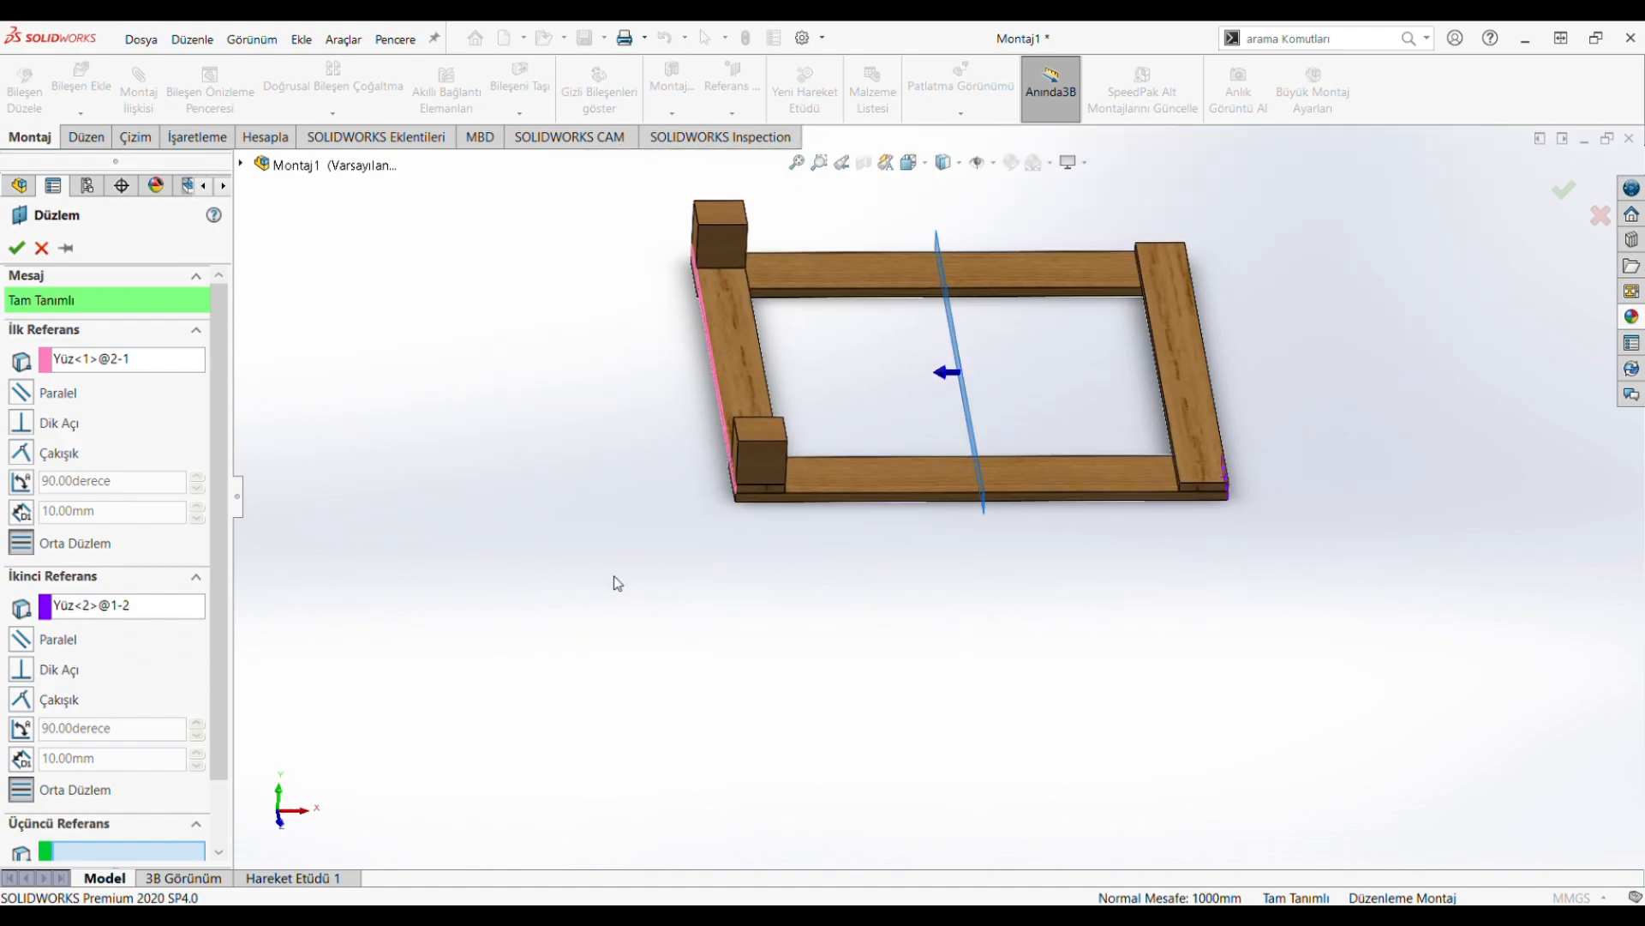
left_click(15, 248)
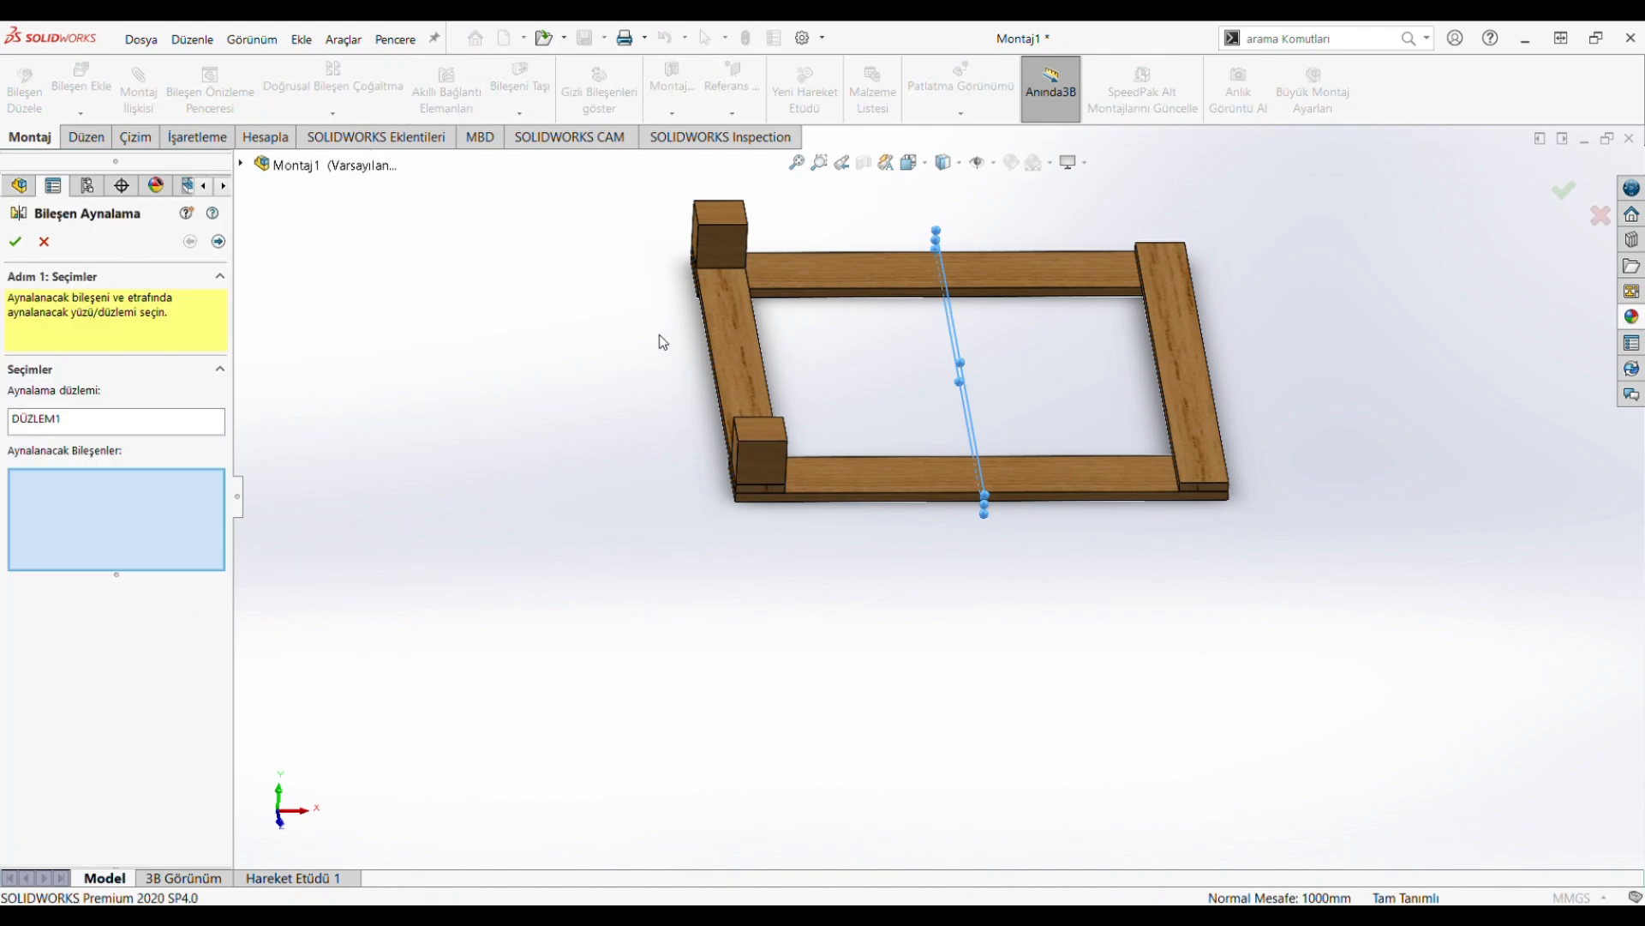
Step: Mirror both cubic blocks about the new mid-plane onto the second narrow board, and show the assembly isometrically
left_click(720, 233)
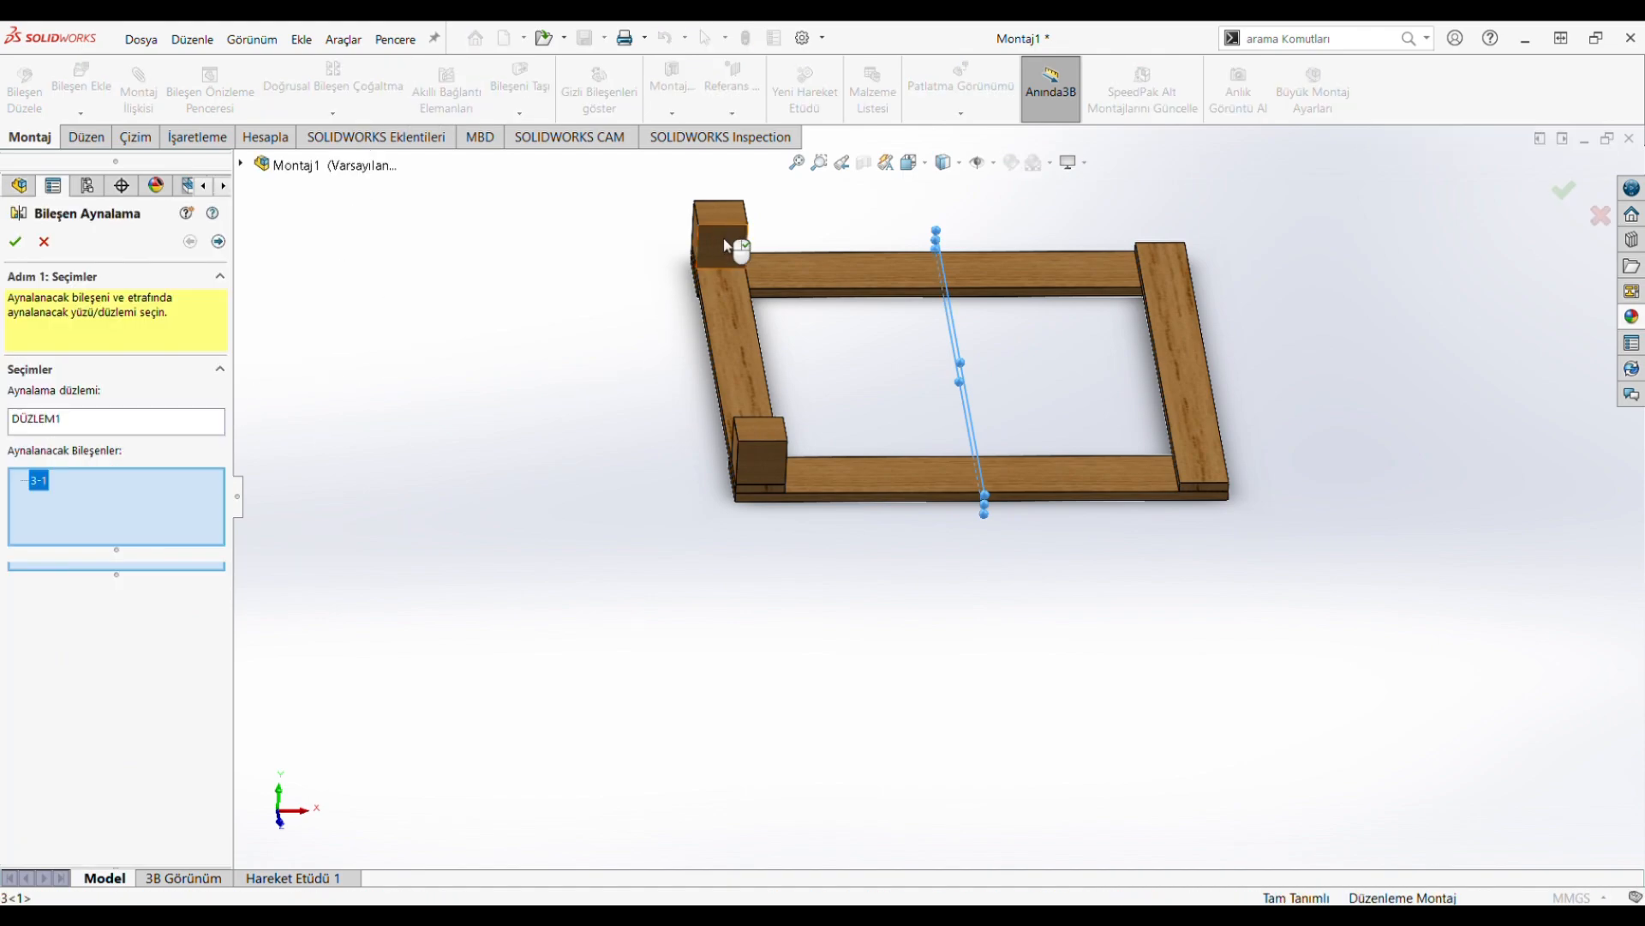
left_click(17, 242)
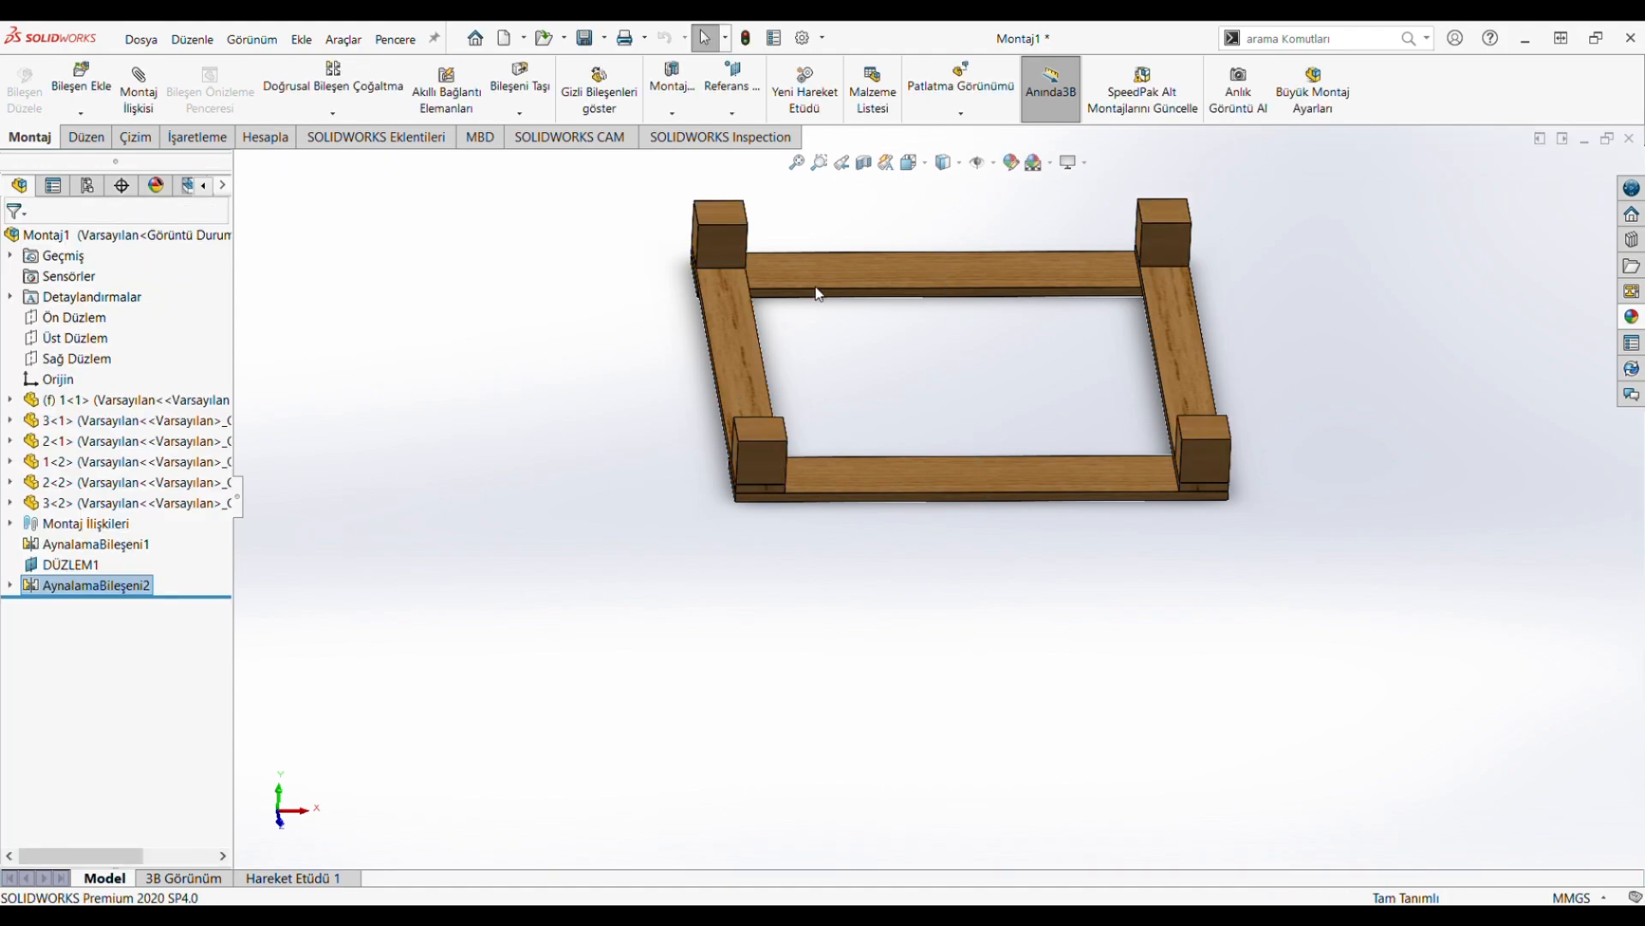
left_click(914, 162)
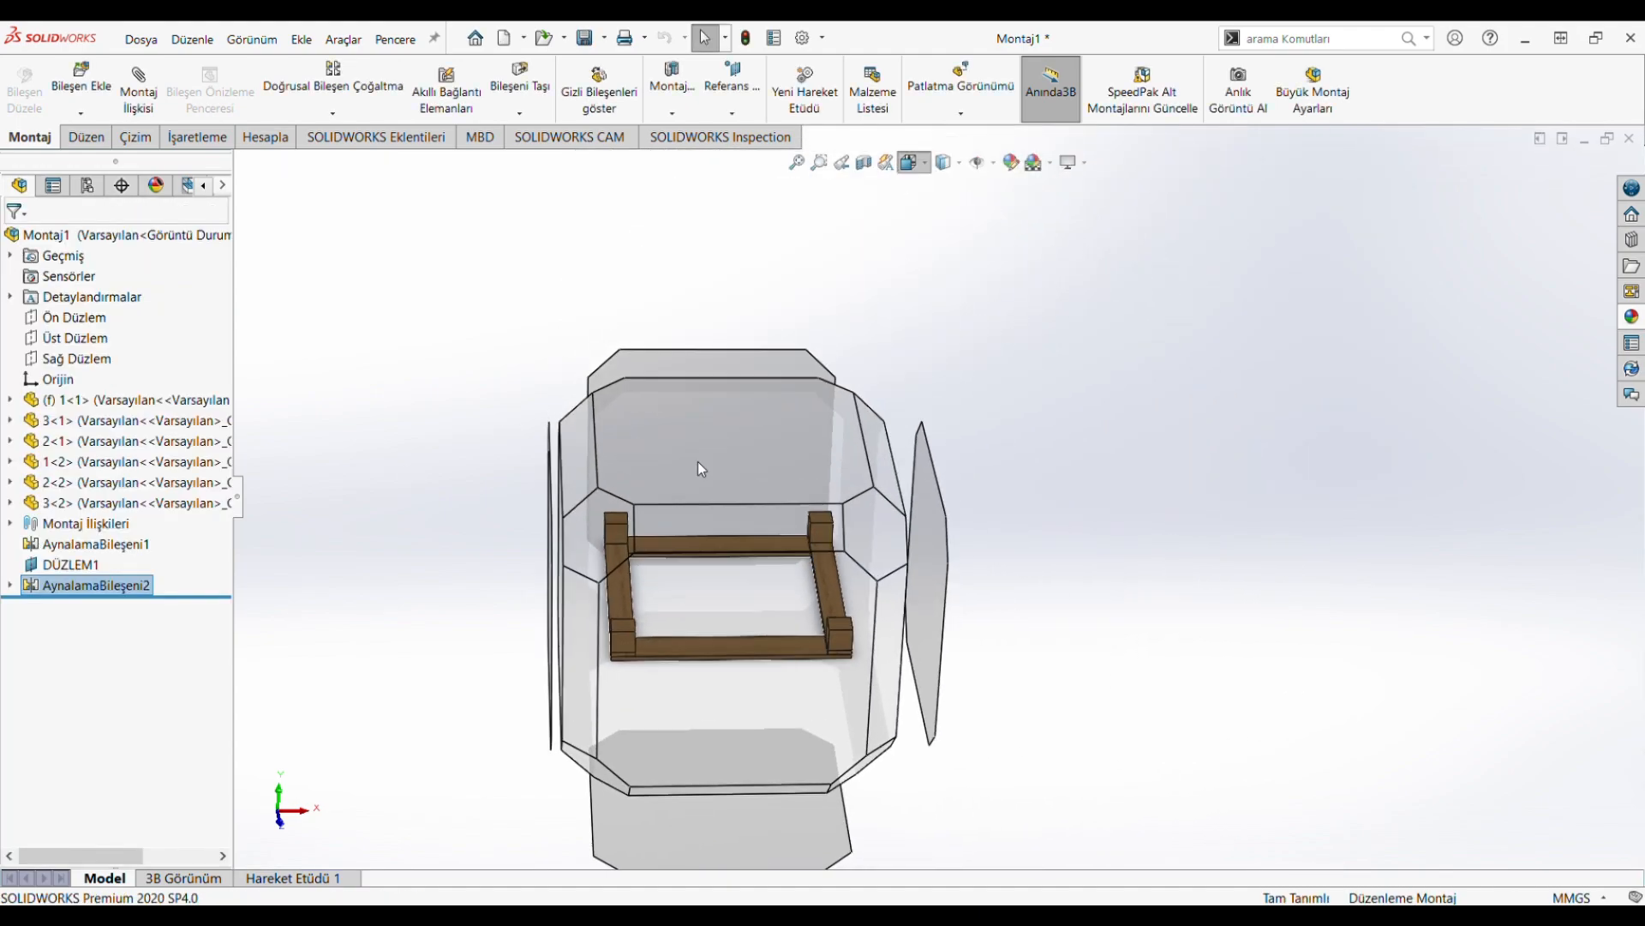
left_click(609, 529)
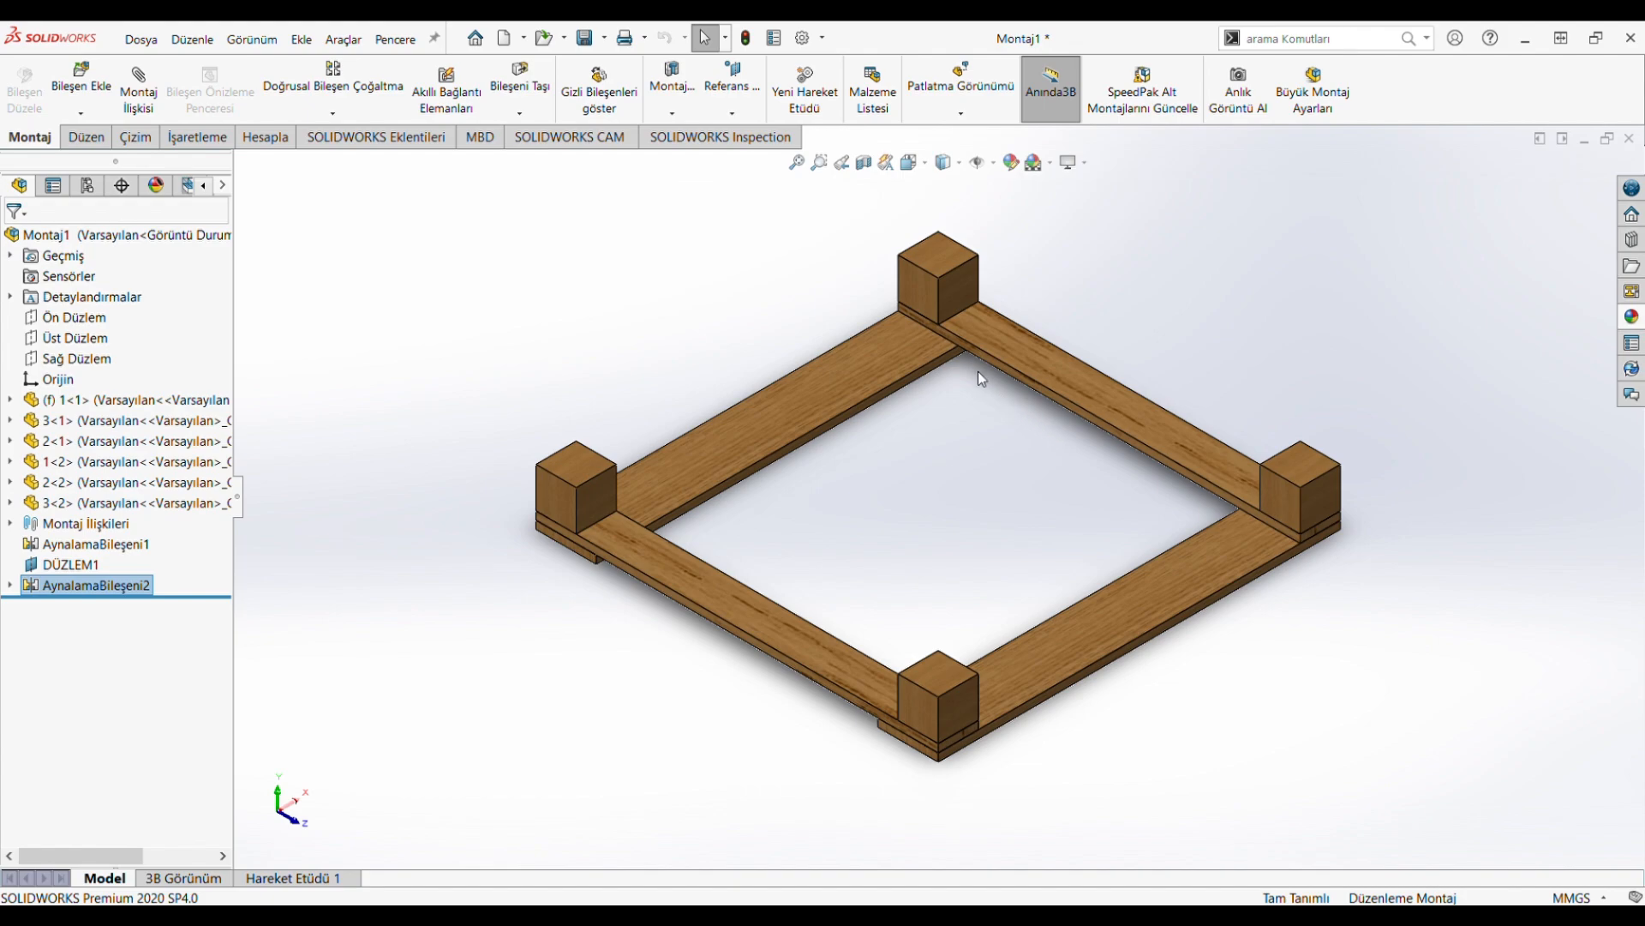
Step: Examine the frame and its corner blocks, and switch to the palet montaj 1 assembly for reference
scroll(977, 374, "down", 1)
scroll(948, 377, "up", 1)
middle_click_drag(1065, 467, 974, 415)
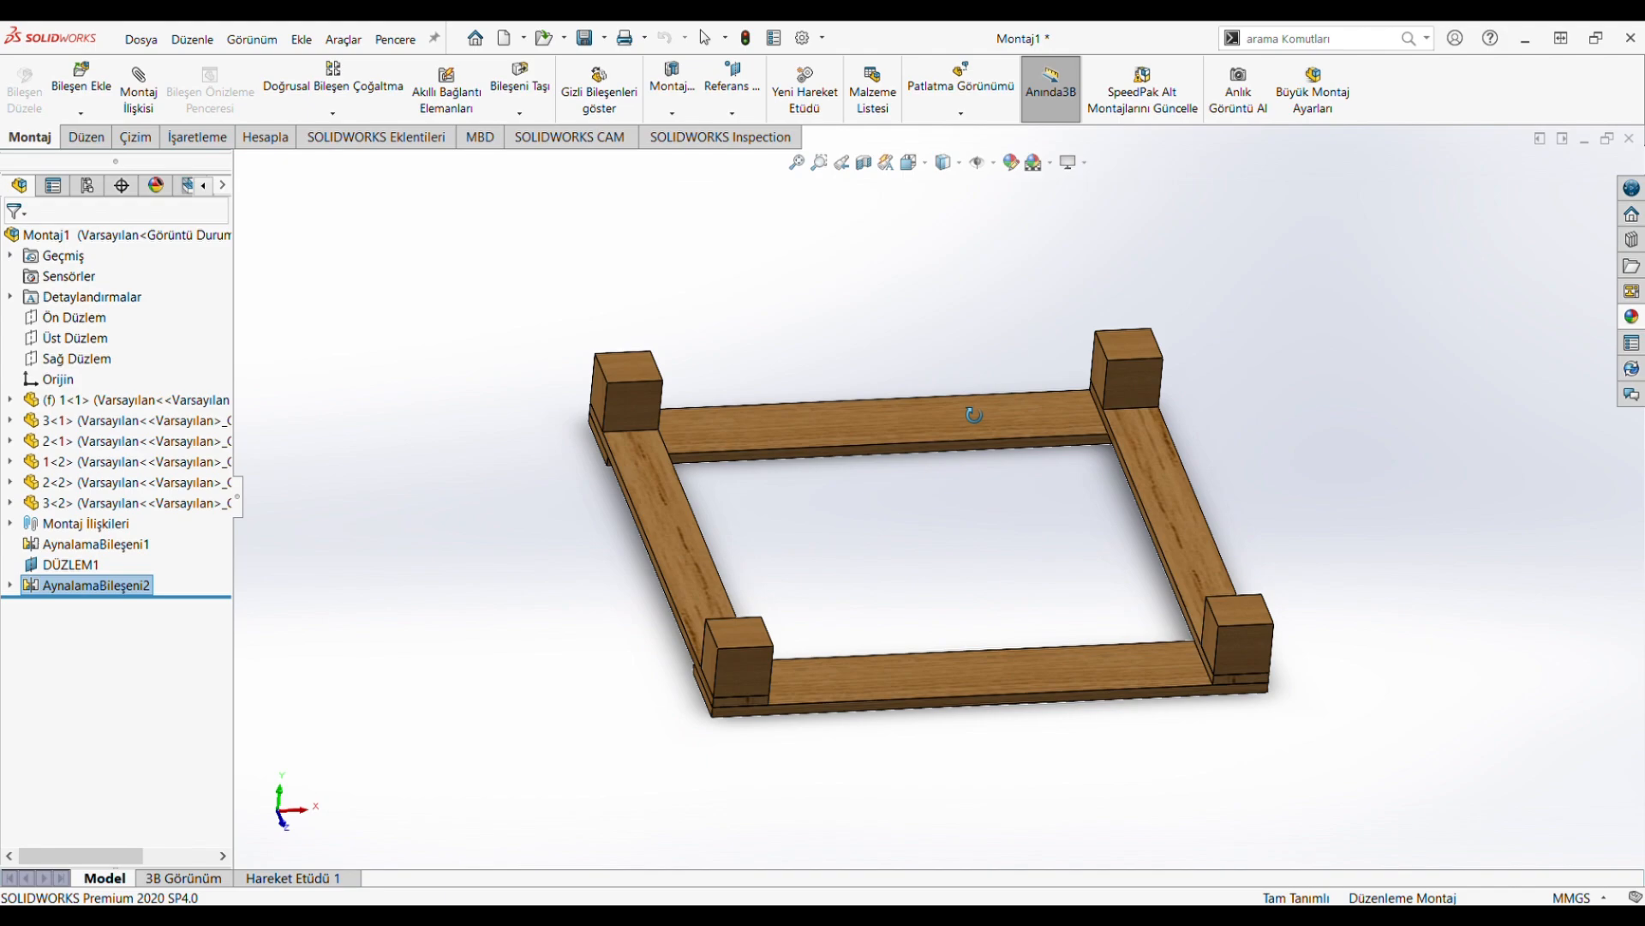
left_click(912, 166)
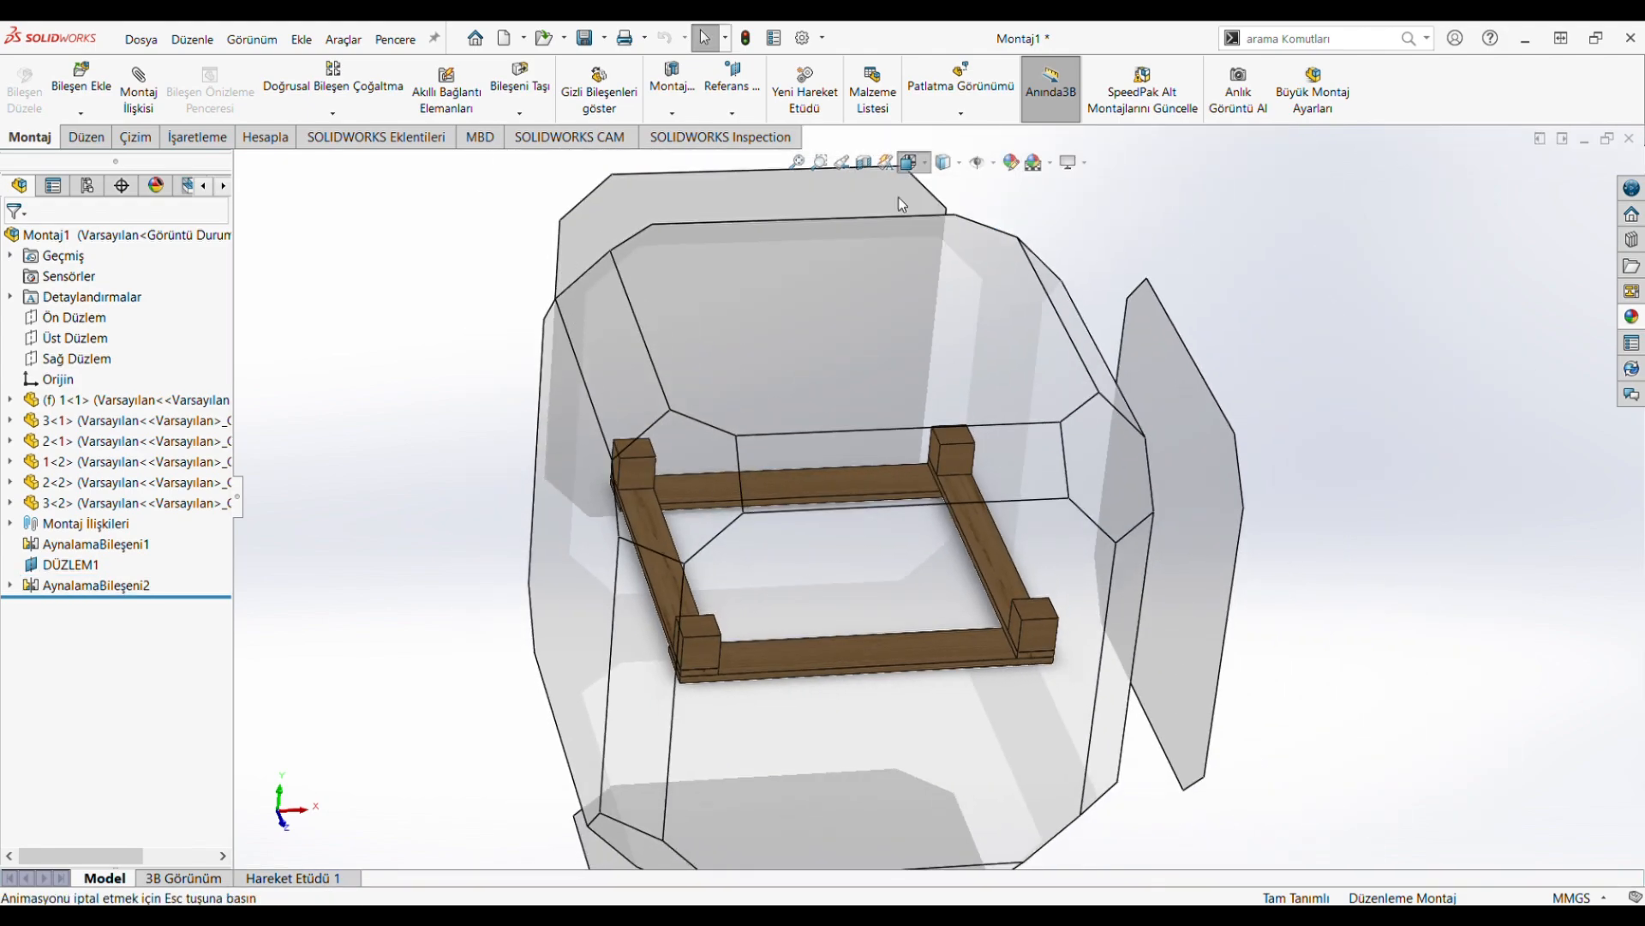
left_click(626, 562)
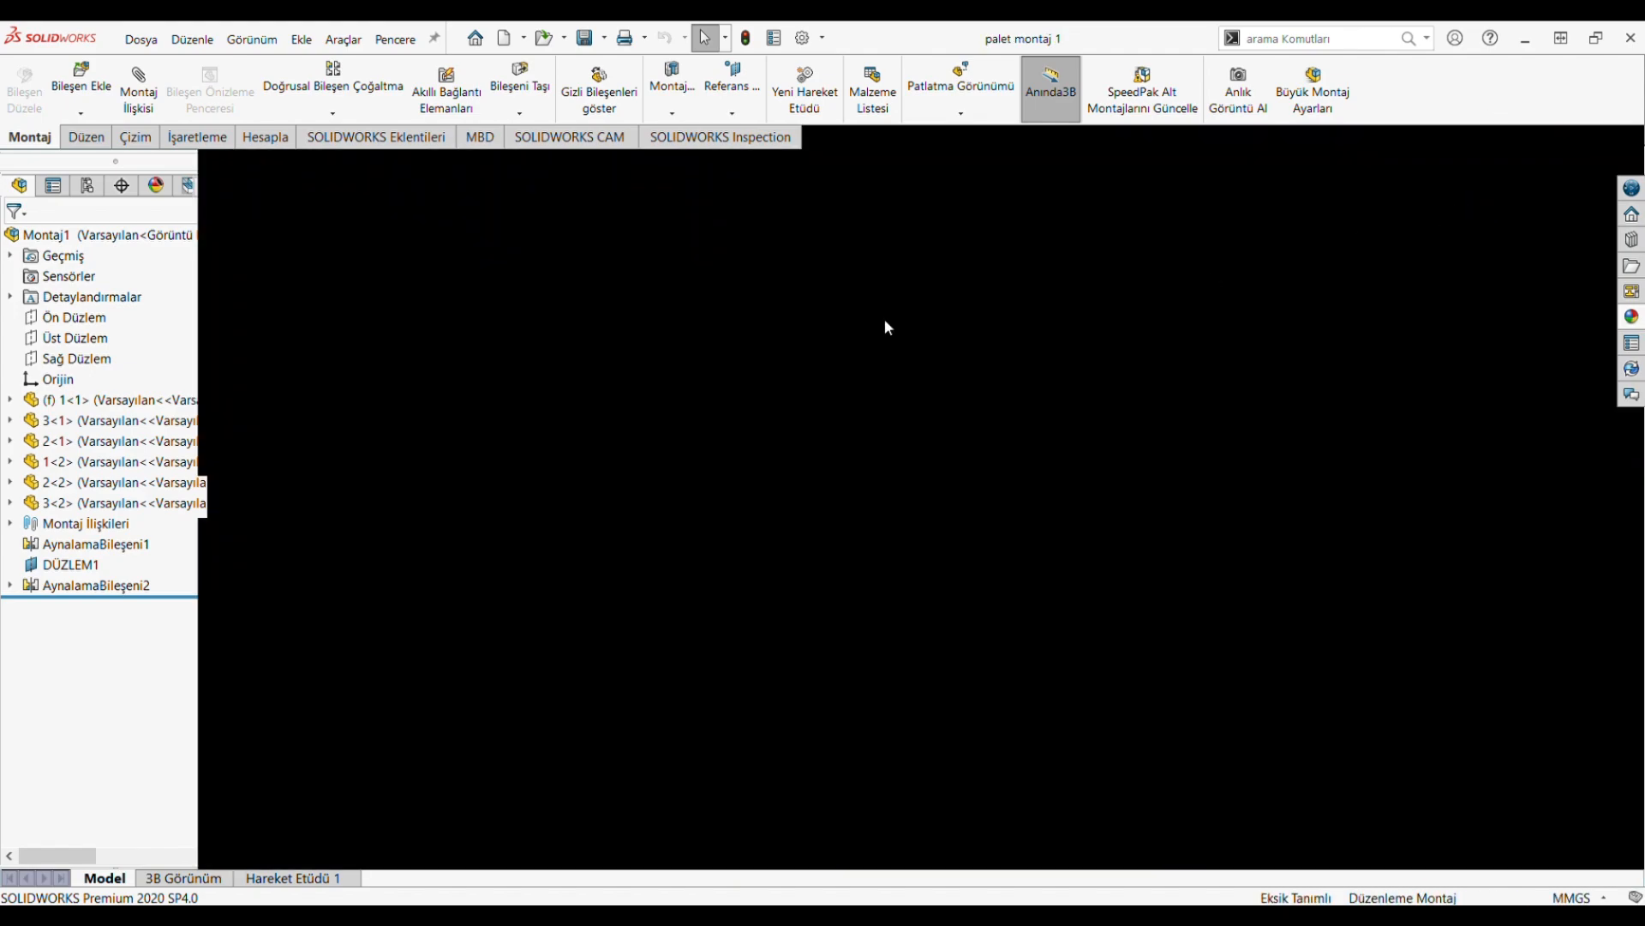
key("ctrl+Tab")
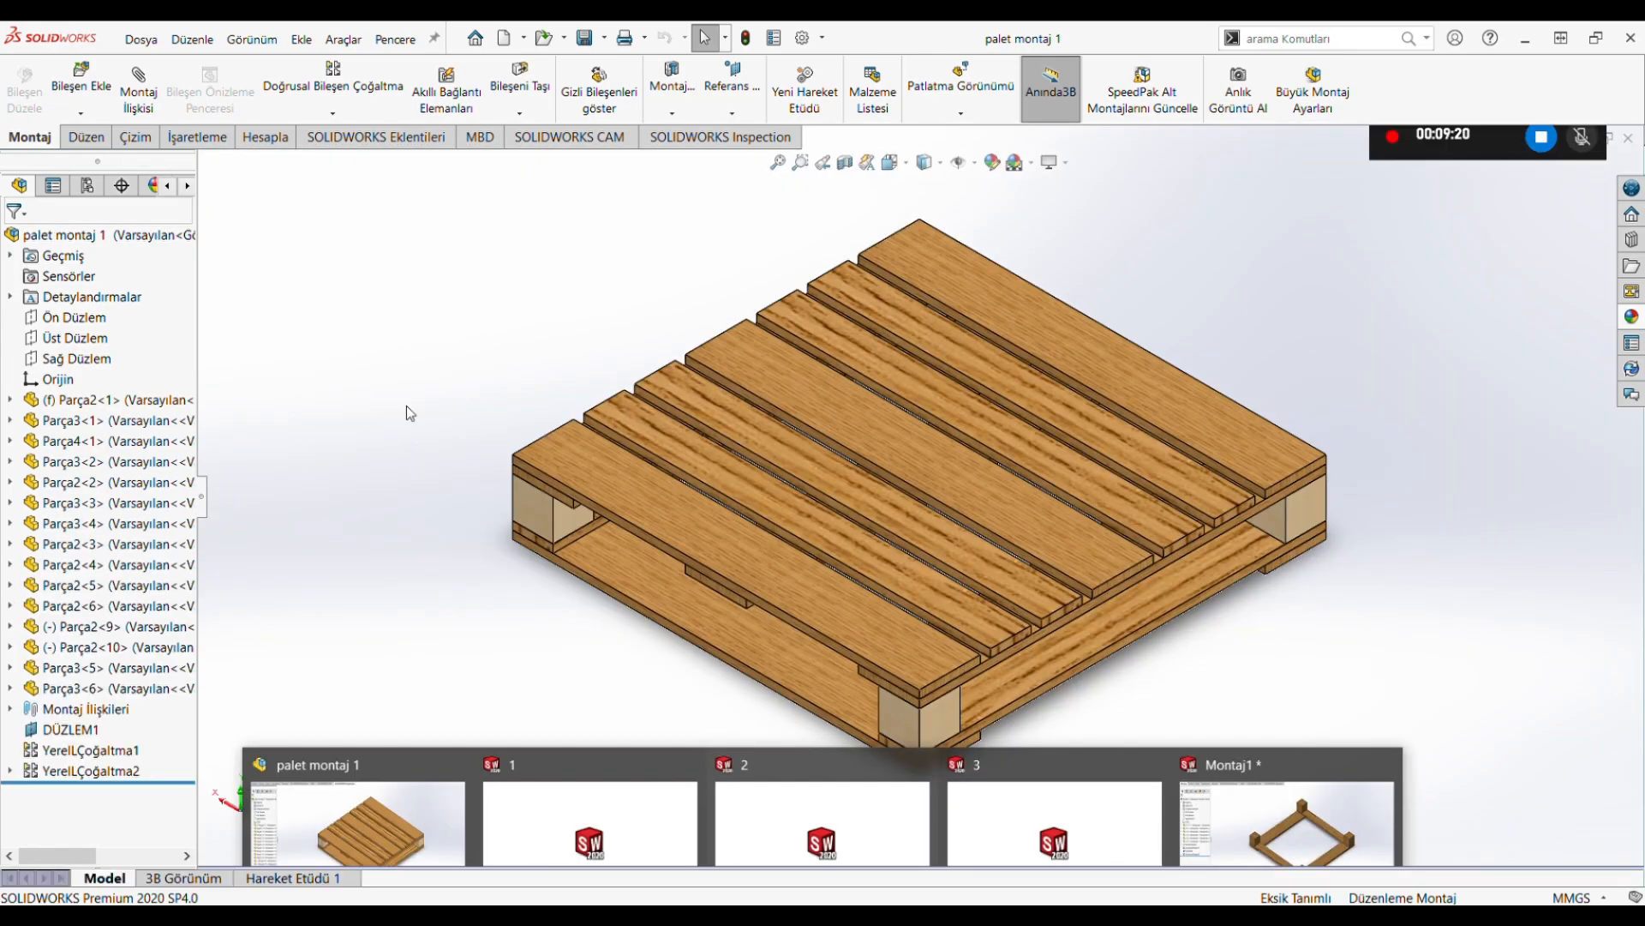
Step: Examine the finished reference pallet from below, from the side and isometrically, and return to the Montaj1 assembly
middle_click_drag(449, 517, 518, 505)
middle_click_drag(967, 482, 847, 374)
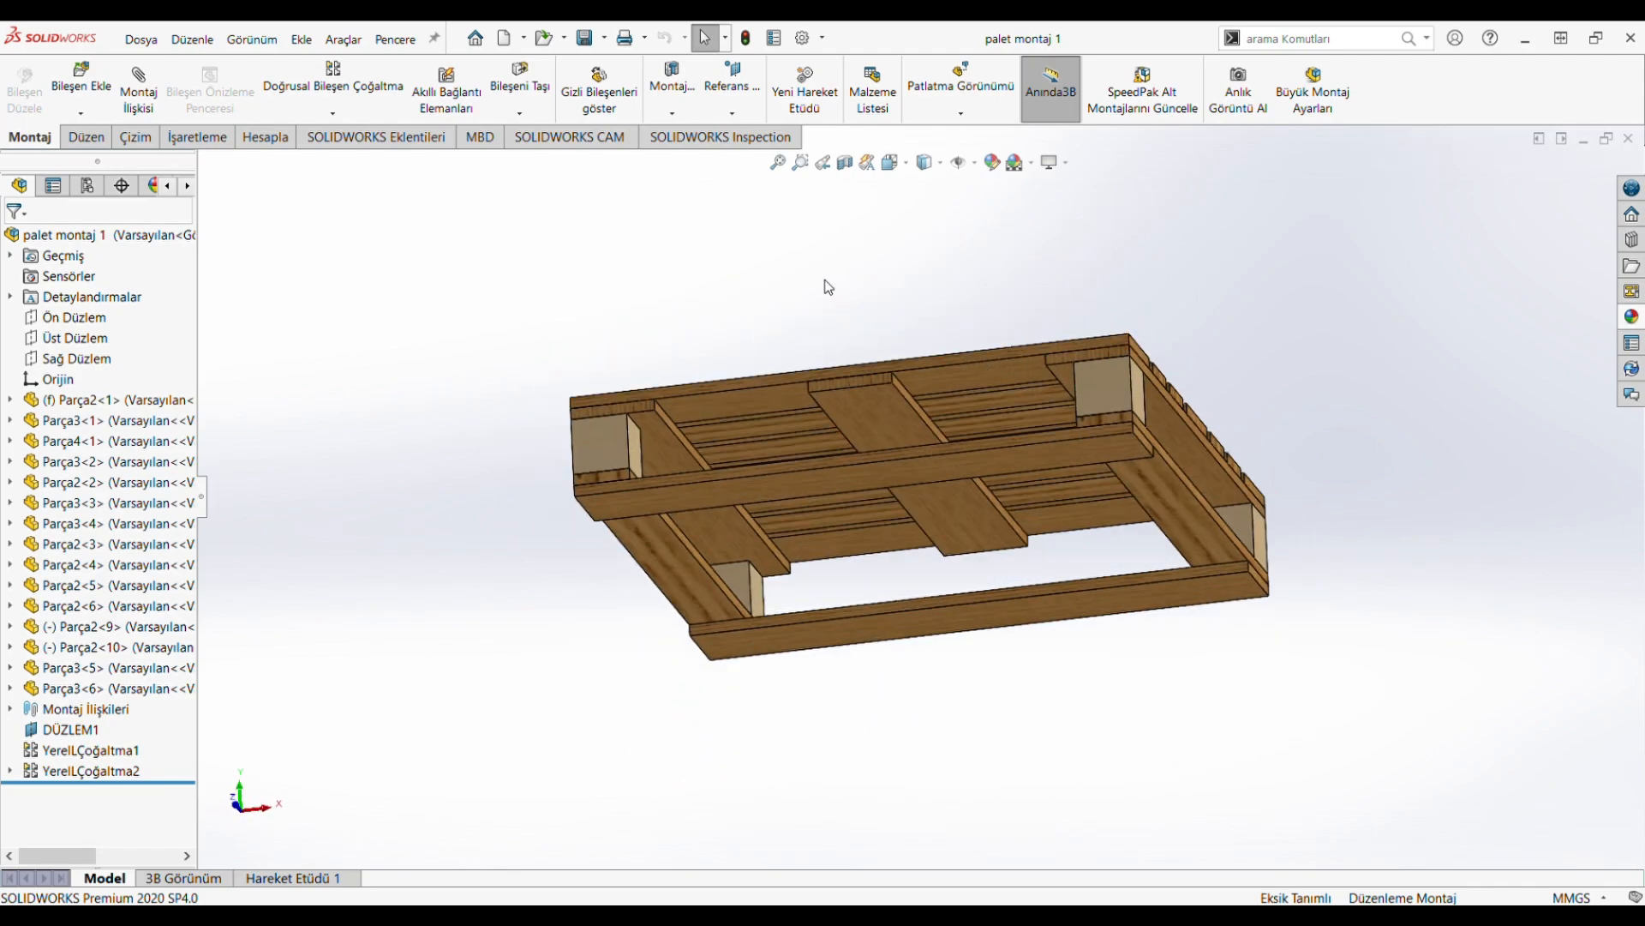
middle_click_drag(829, 288, 770, 504)
left_click(890, 164)
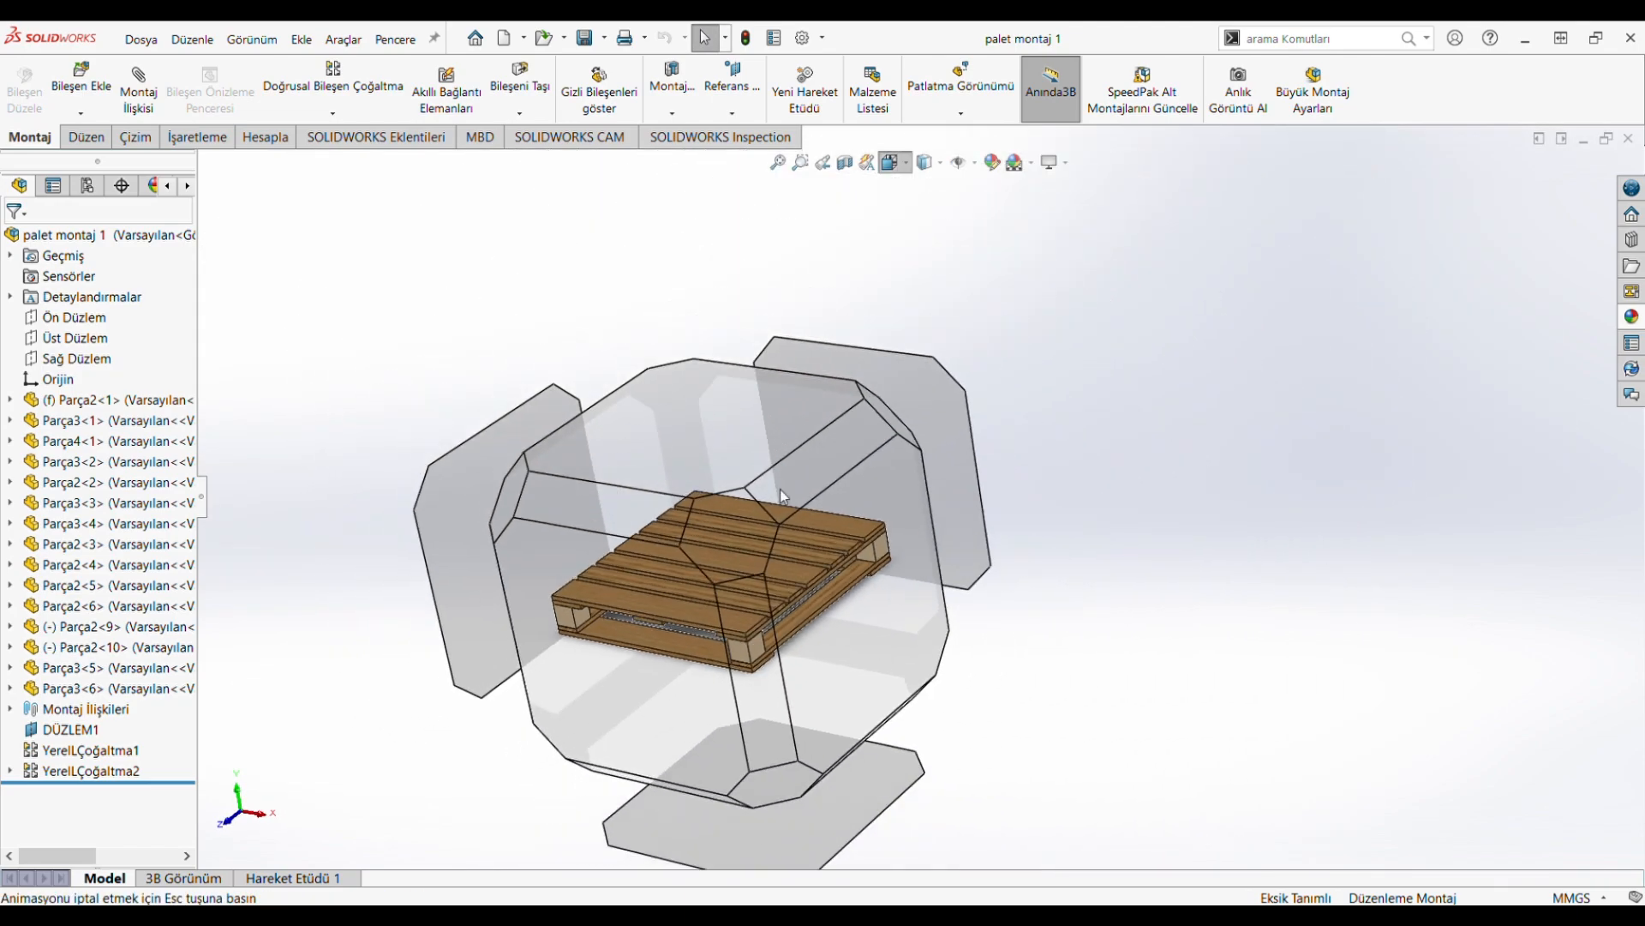
left_click(735, 548)
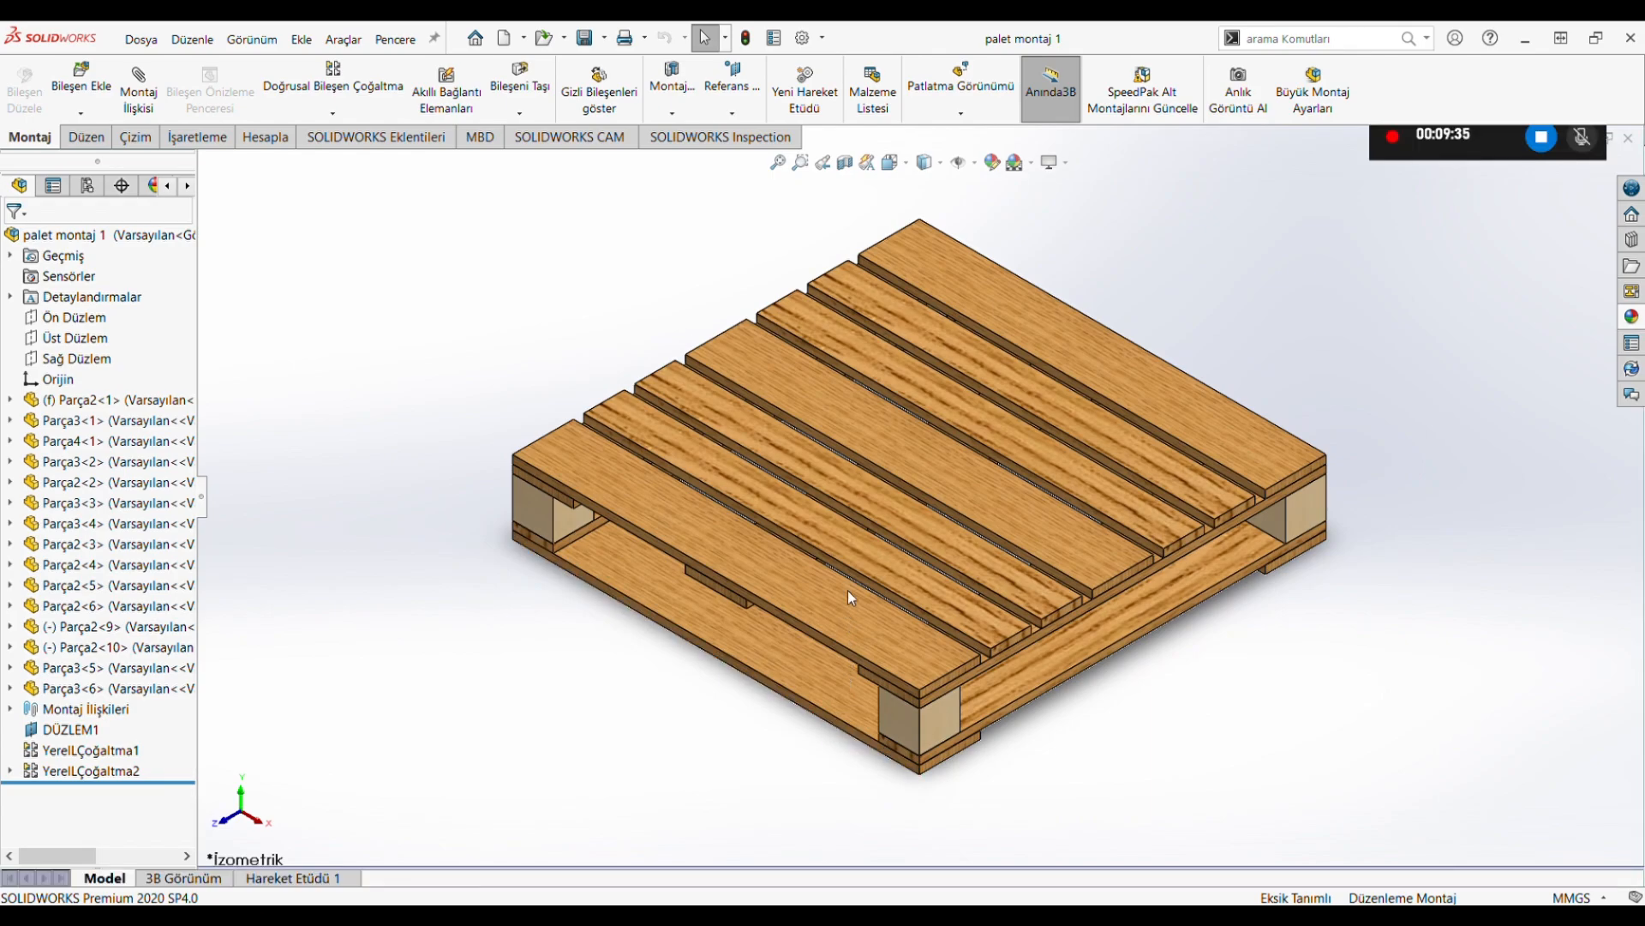
middle_click_drag(851, 597, 920, 700)
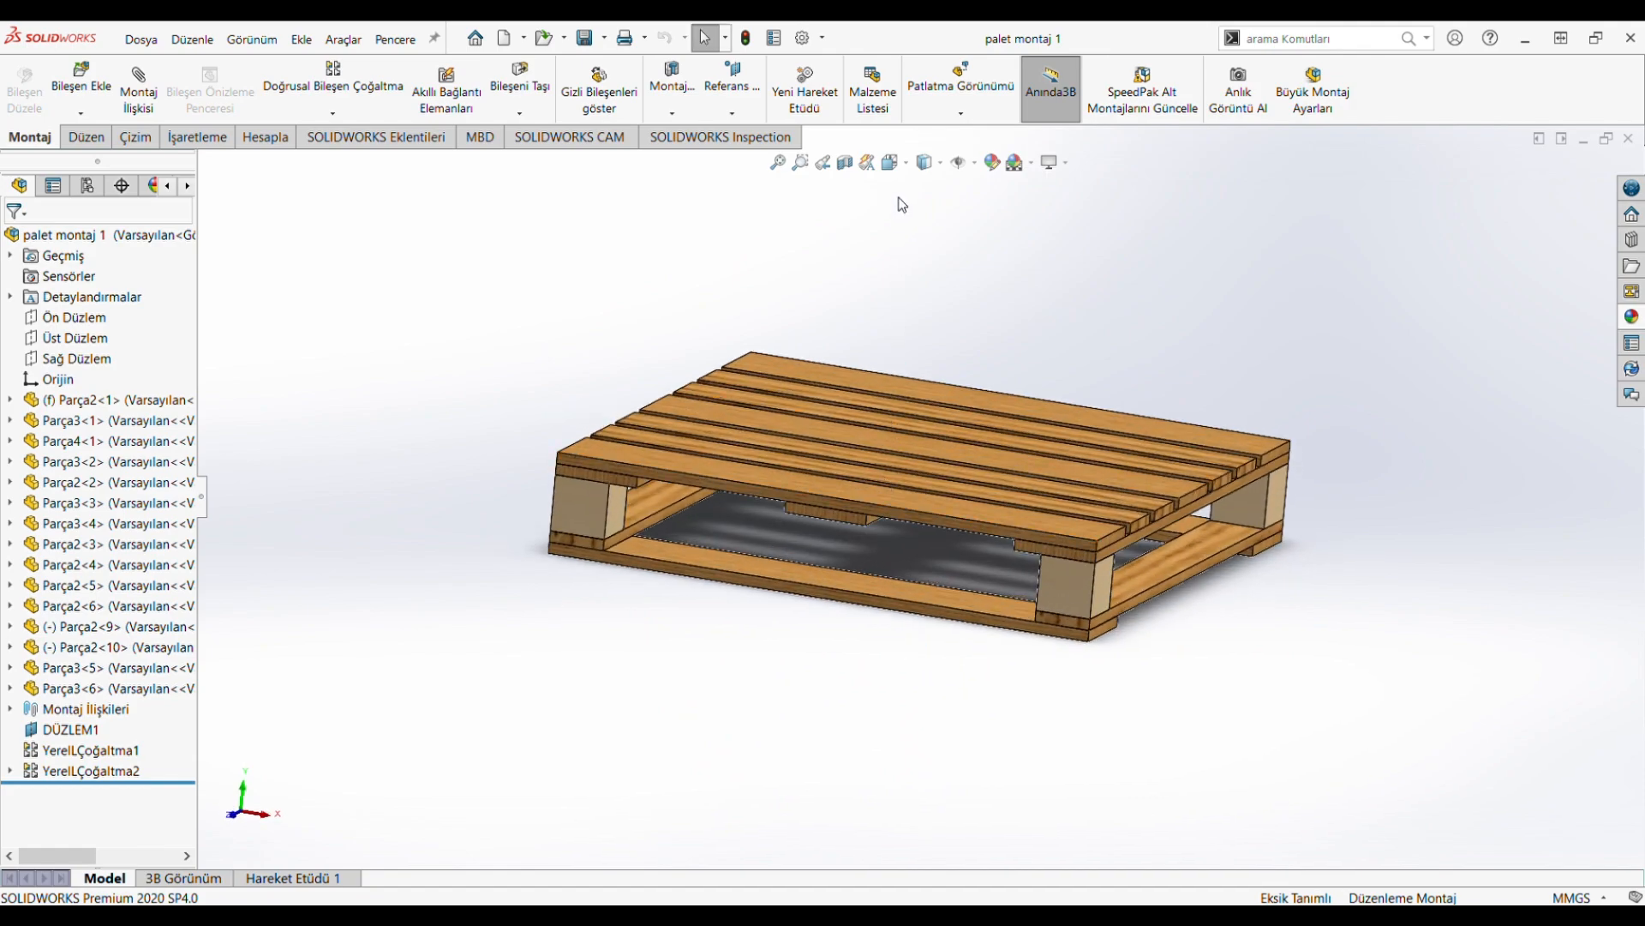
key("space")
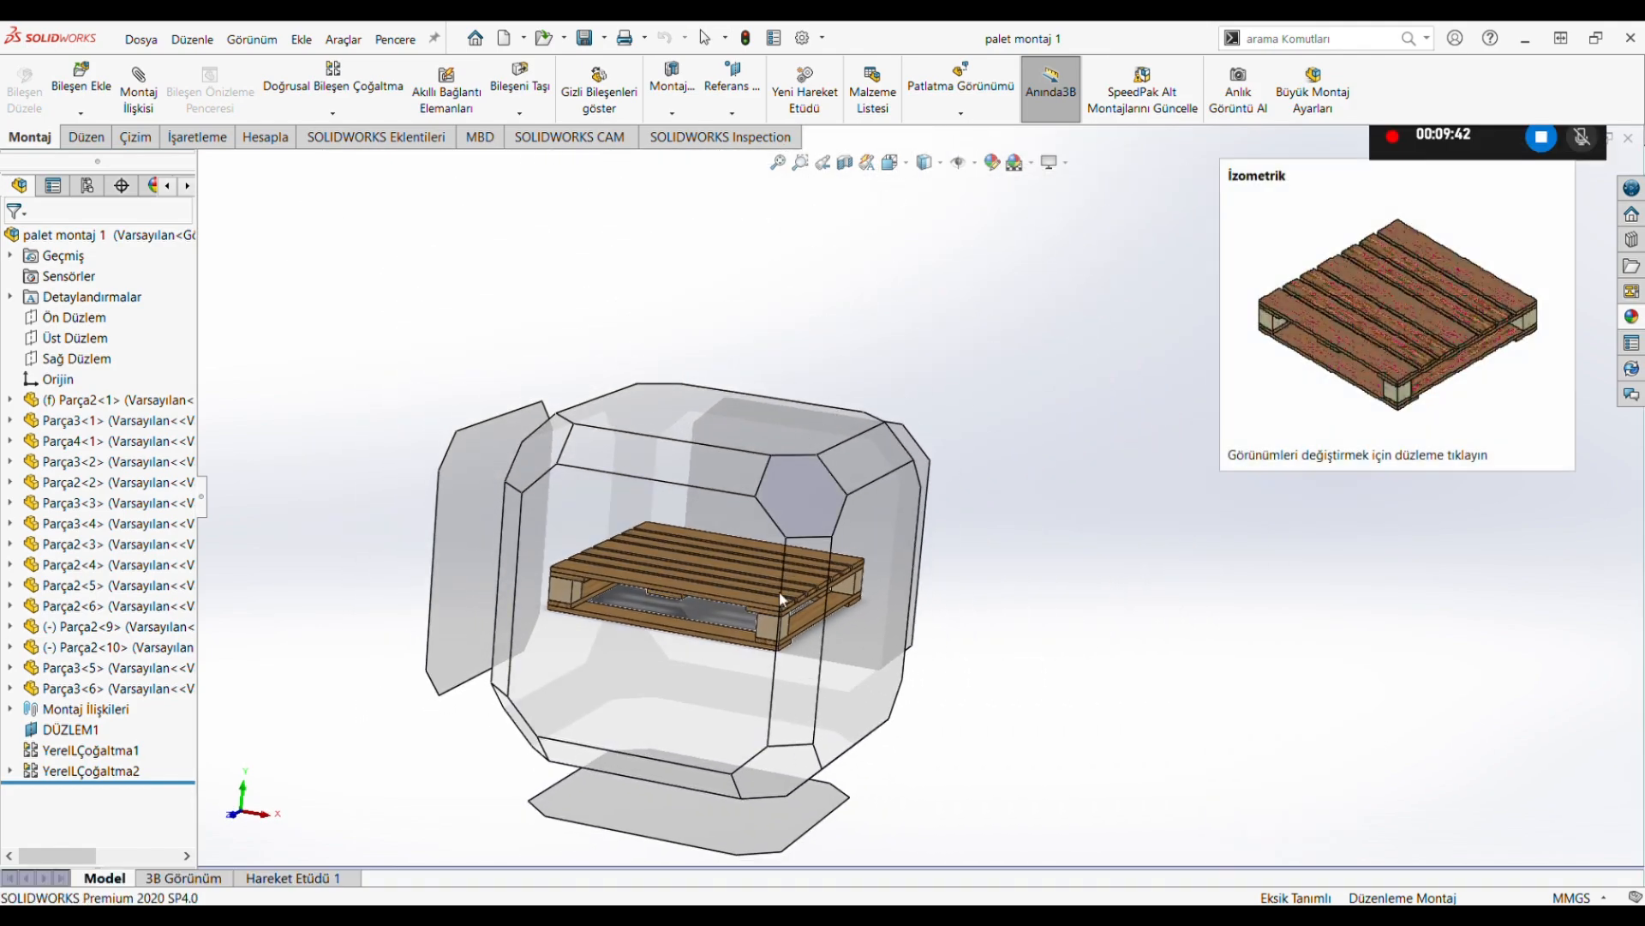
left_click(782, 600)
mouse_move(823, 904)
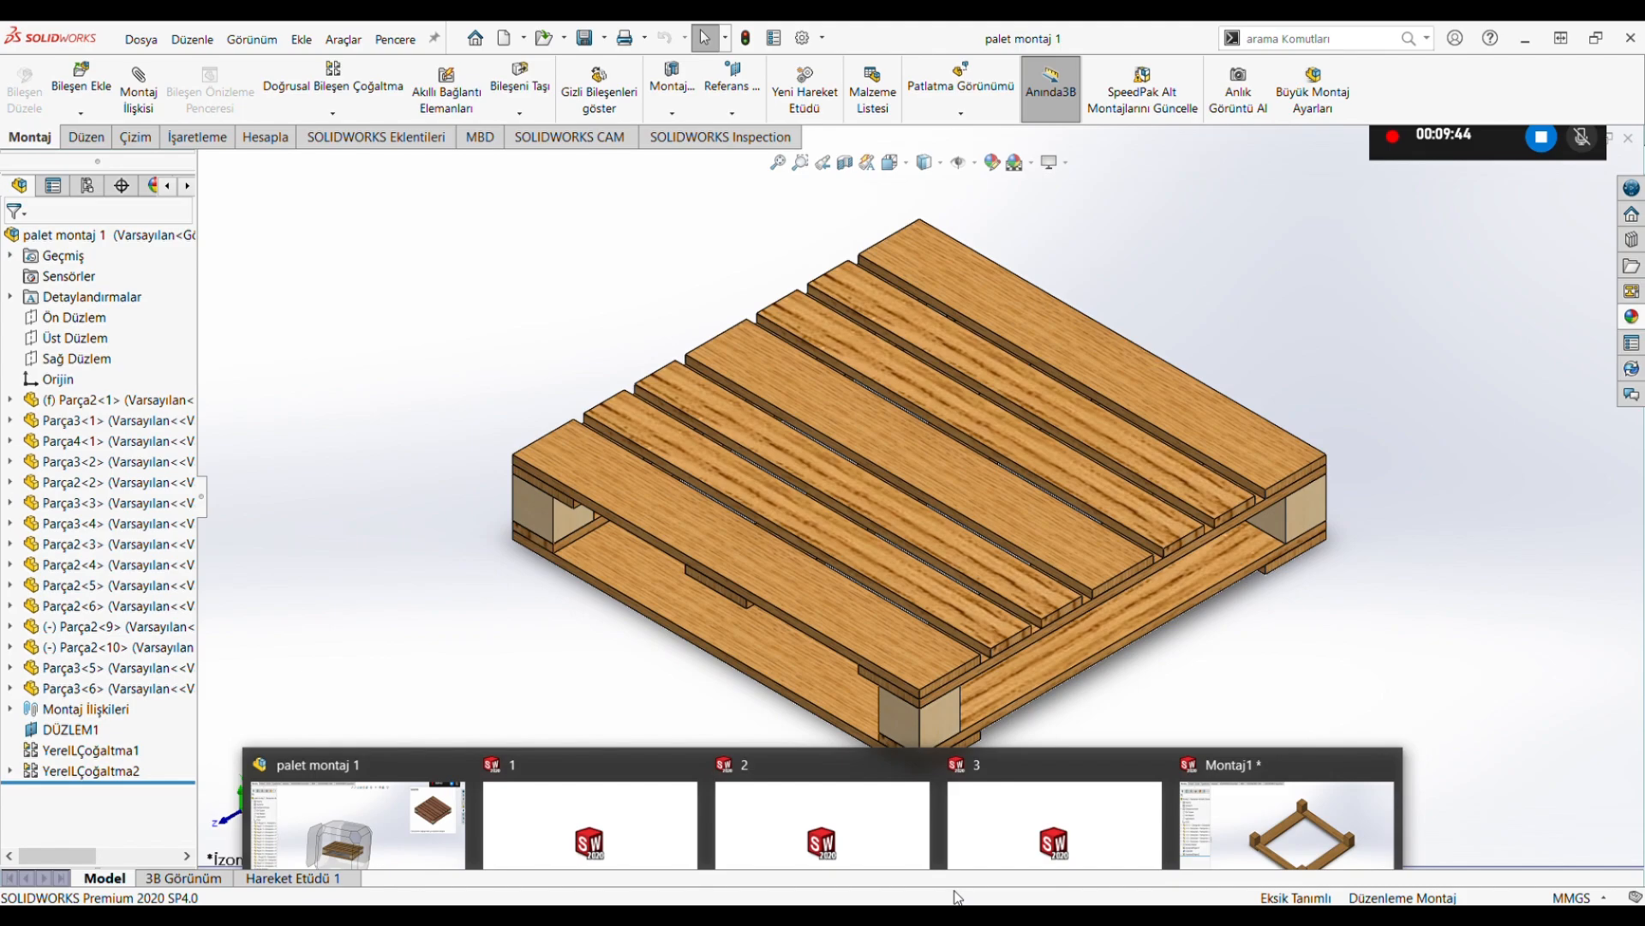
left_click(1258, 847)
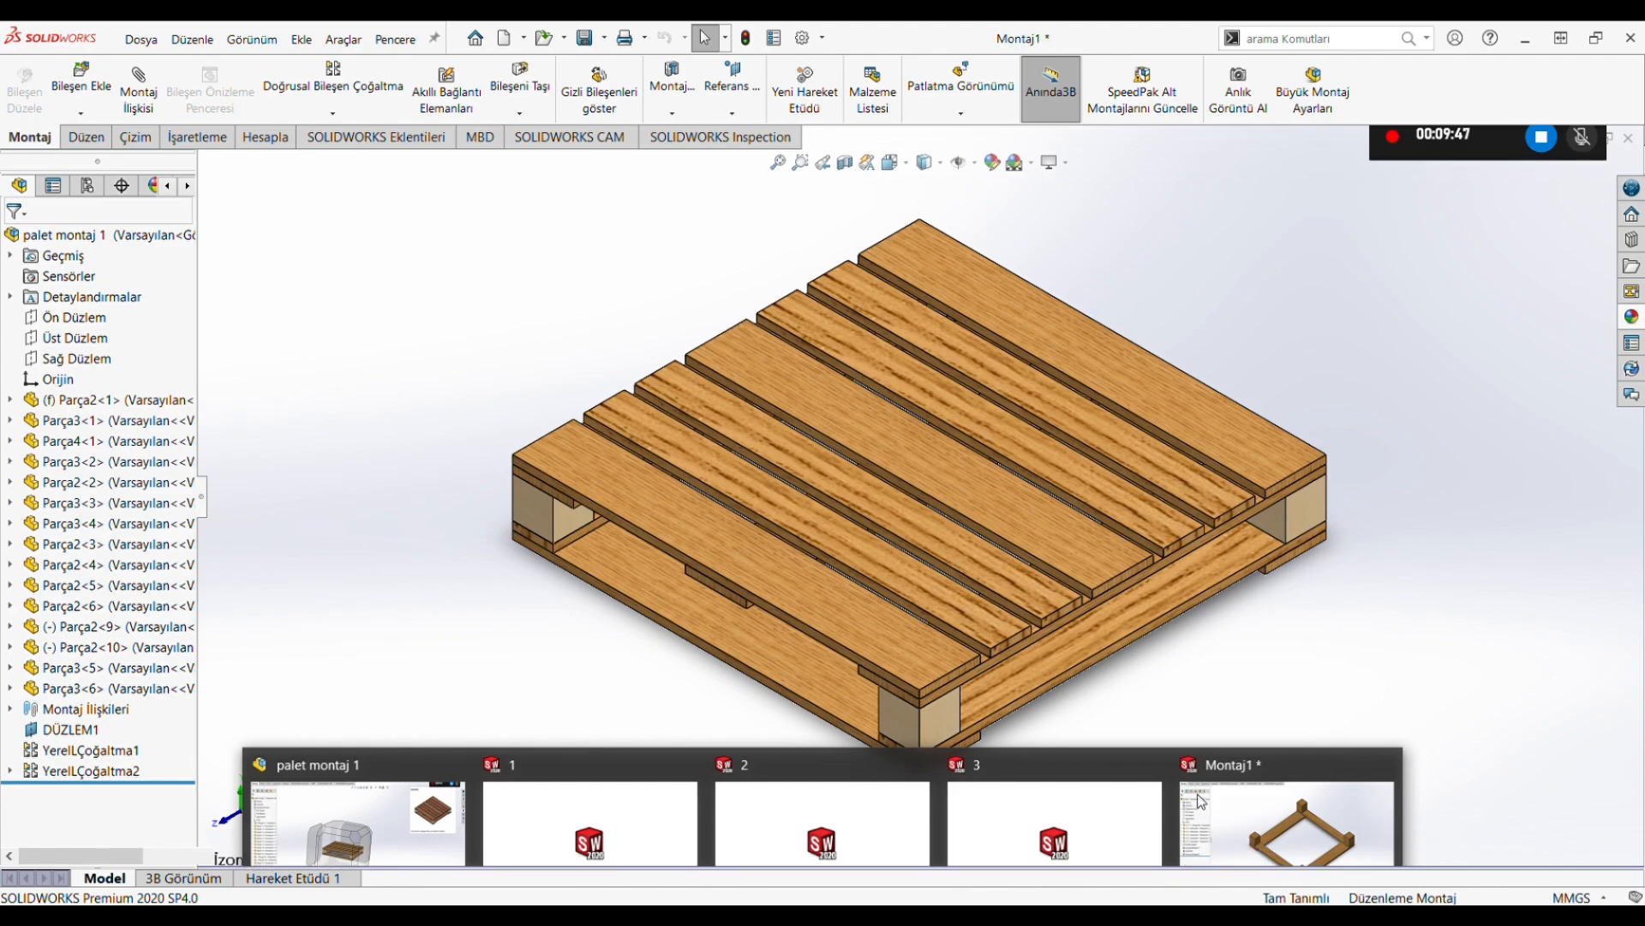
Step: Insert another wide board (part 1) into the assembly, placing it freely outside the frame, parallel to the wide base boards
left_click(82, 82)
left_click(29, 519)
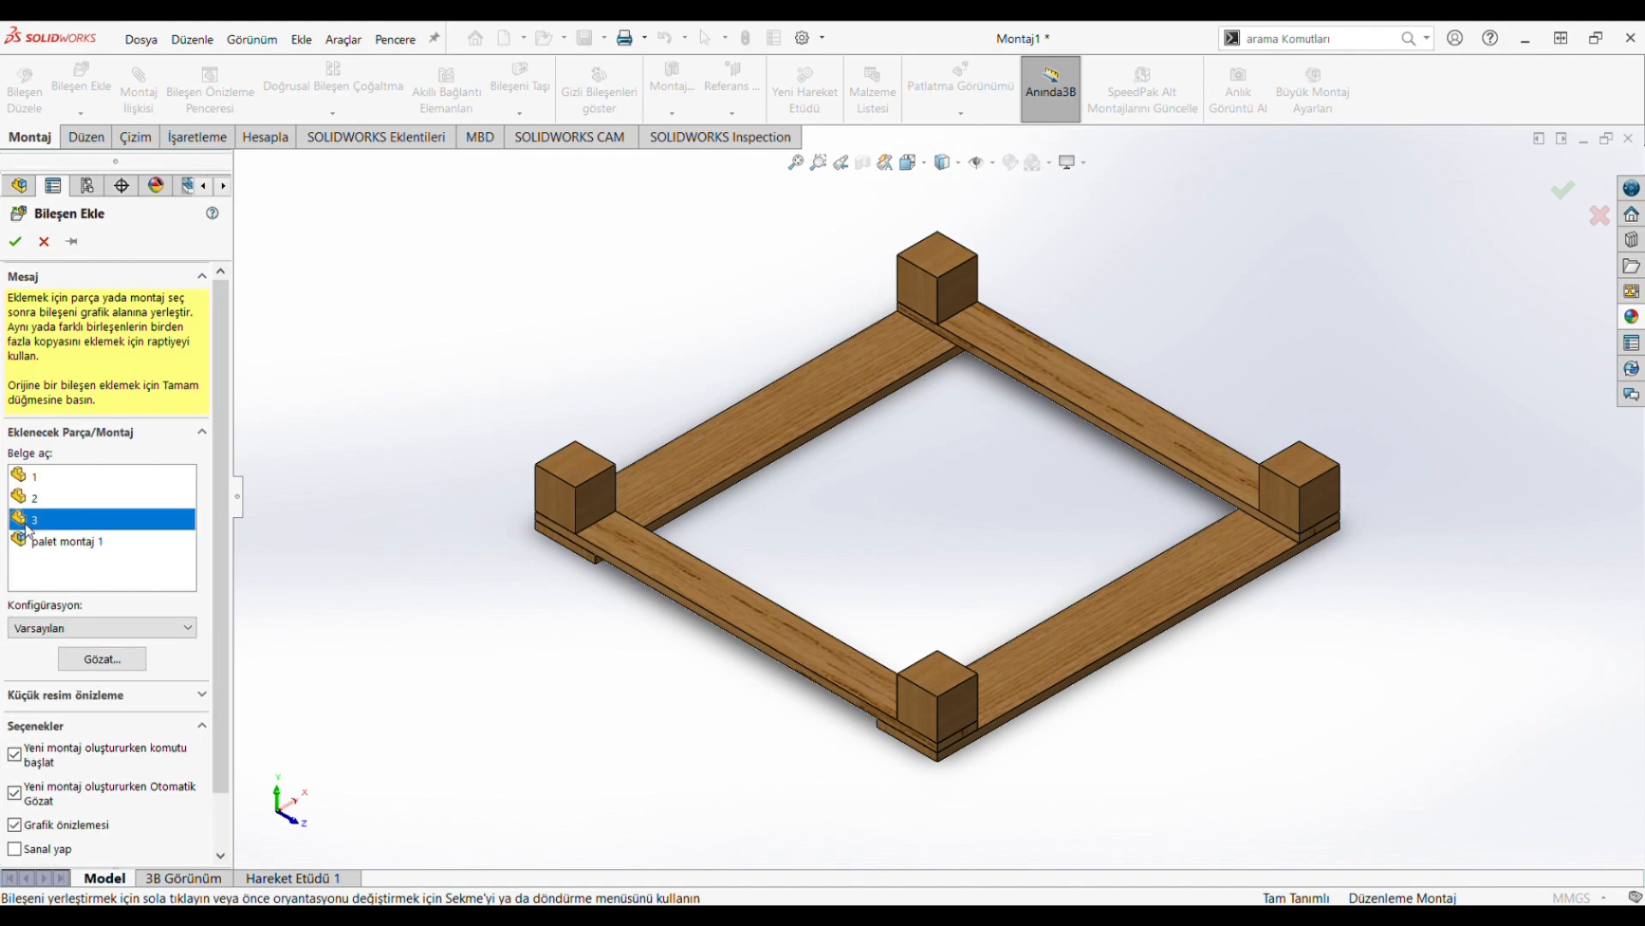
left_click(32, 497)
left_click(32, 475)
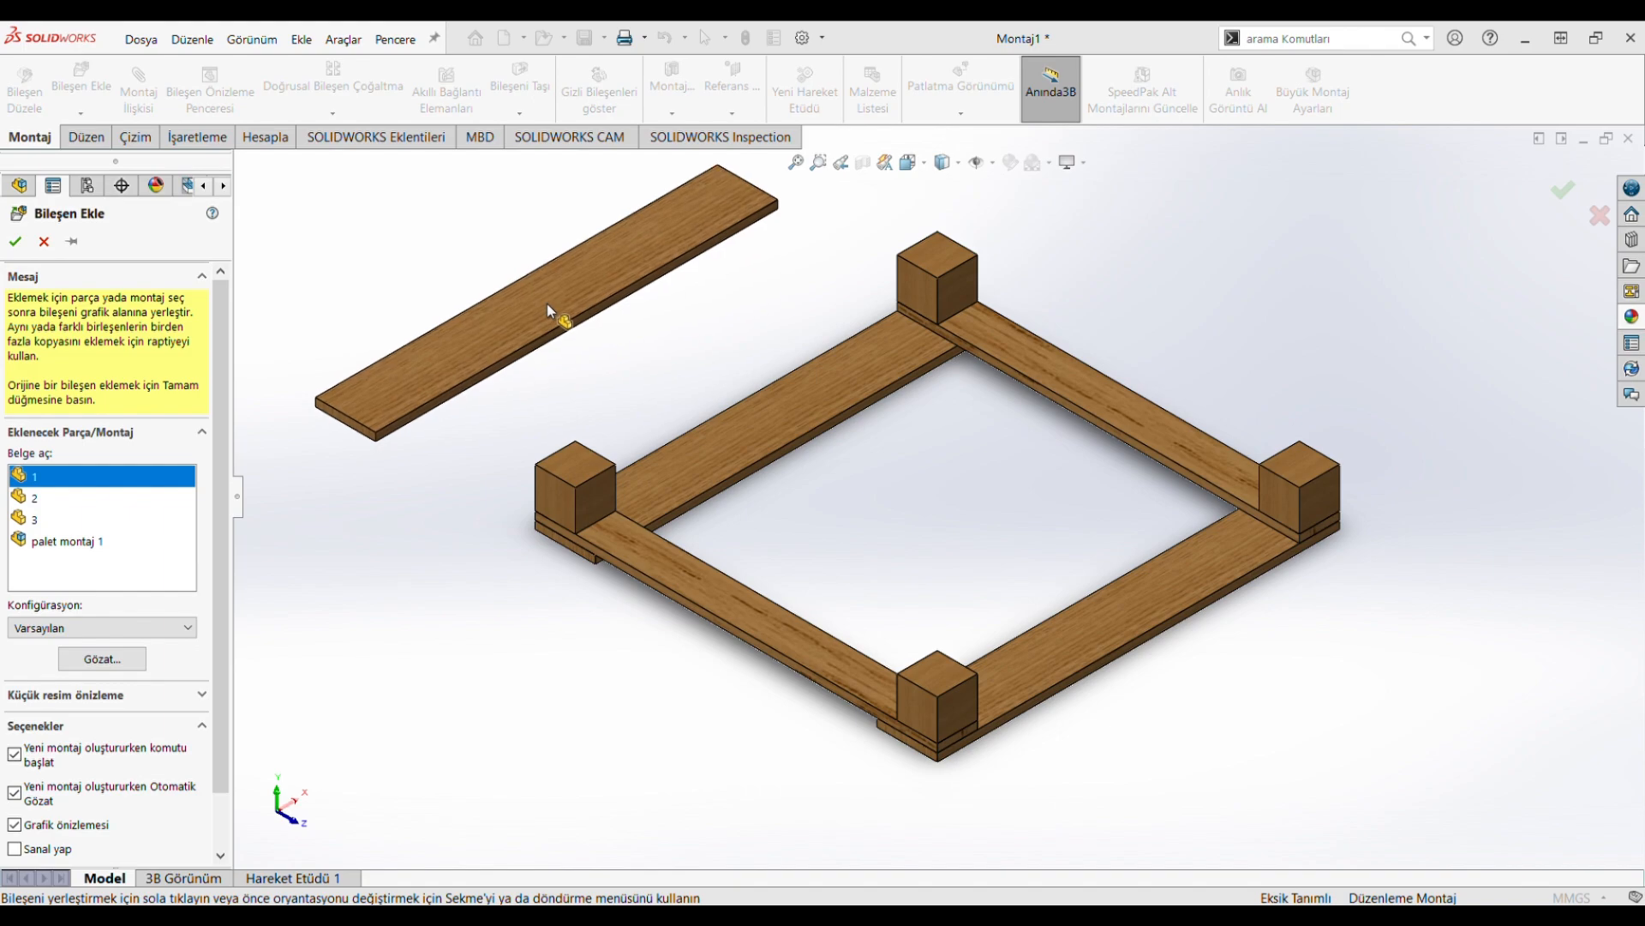
left_click(531, 336)
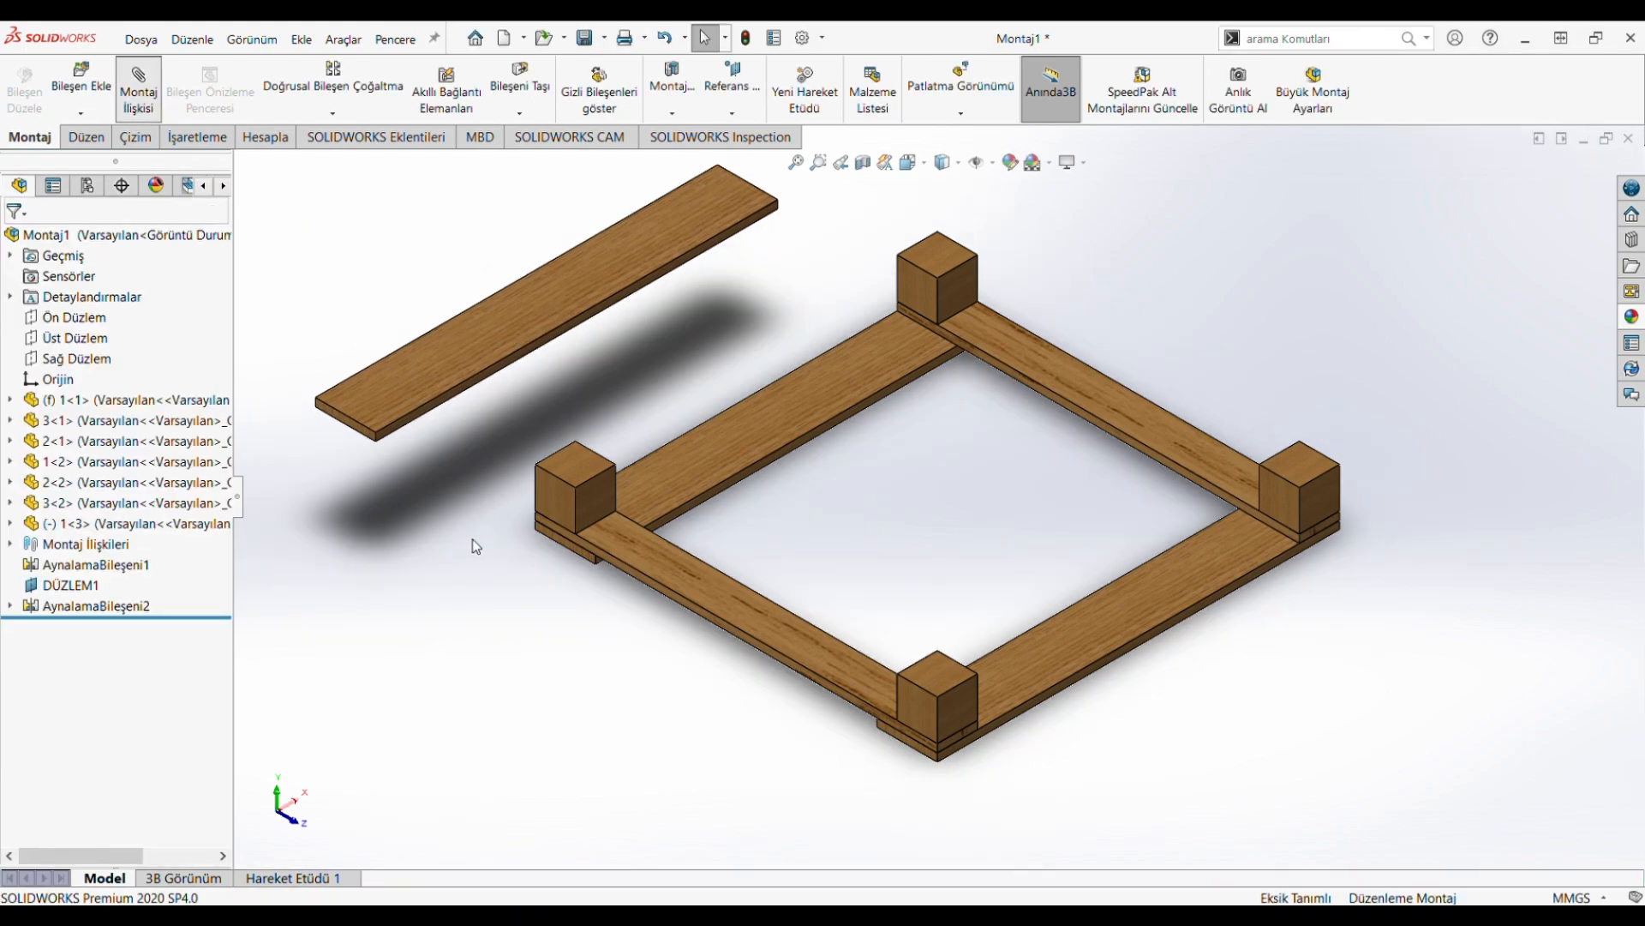
Step: Mate the new wide board's underside coincident with the top face of the nearest cubic corner block
middle_click_drag(488, 569, 424, 350)
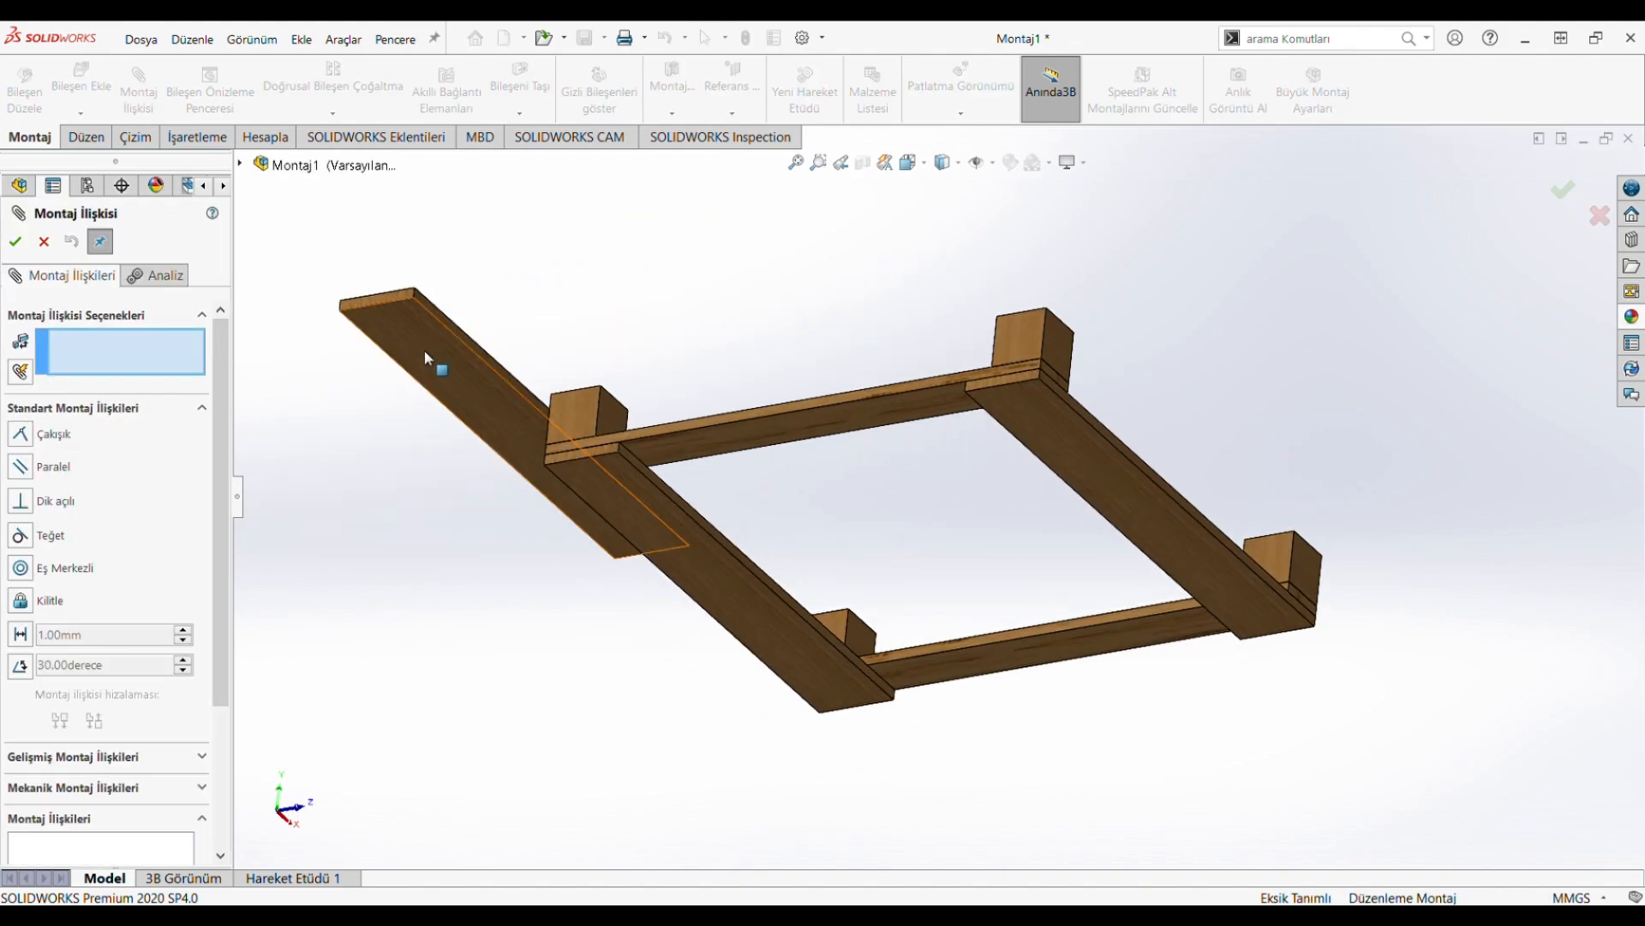
left_click(424, 349)
middle_click_drag(609, 242, 652, 548)
scroll(685, 511, "down", 5)
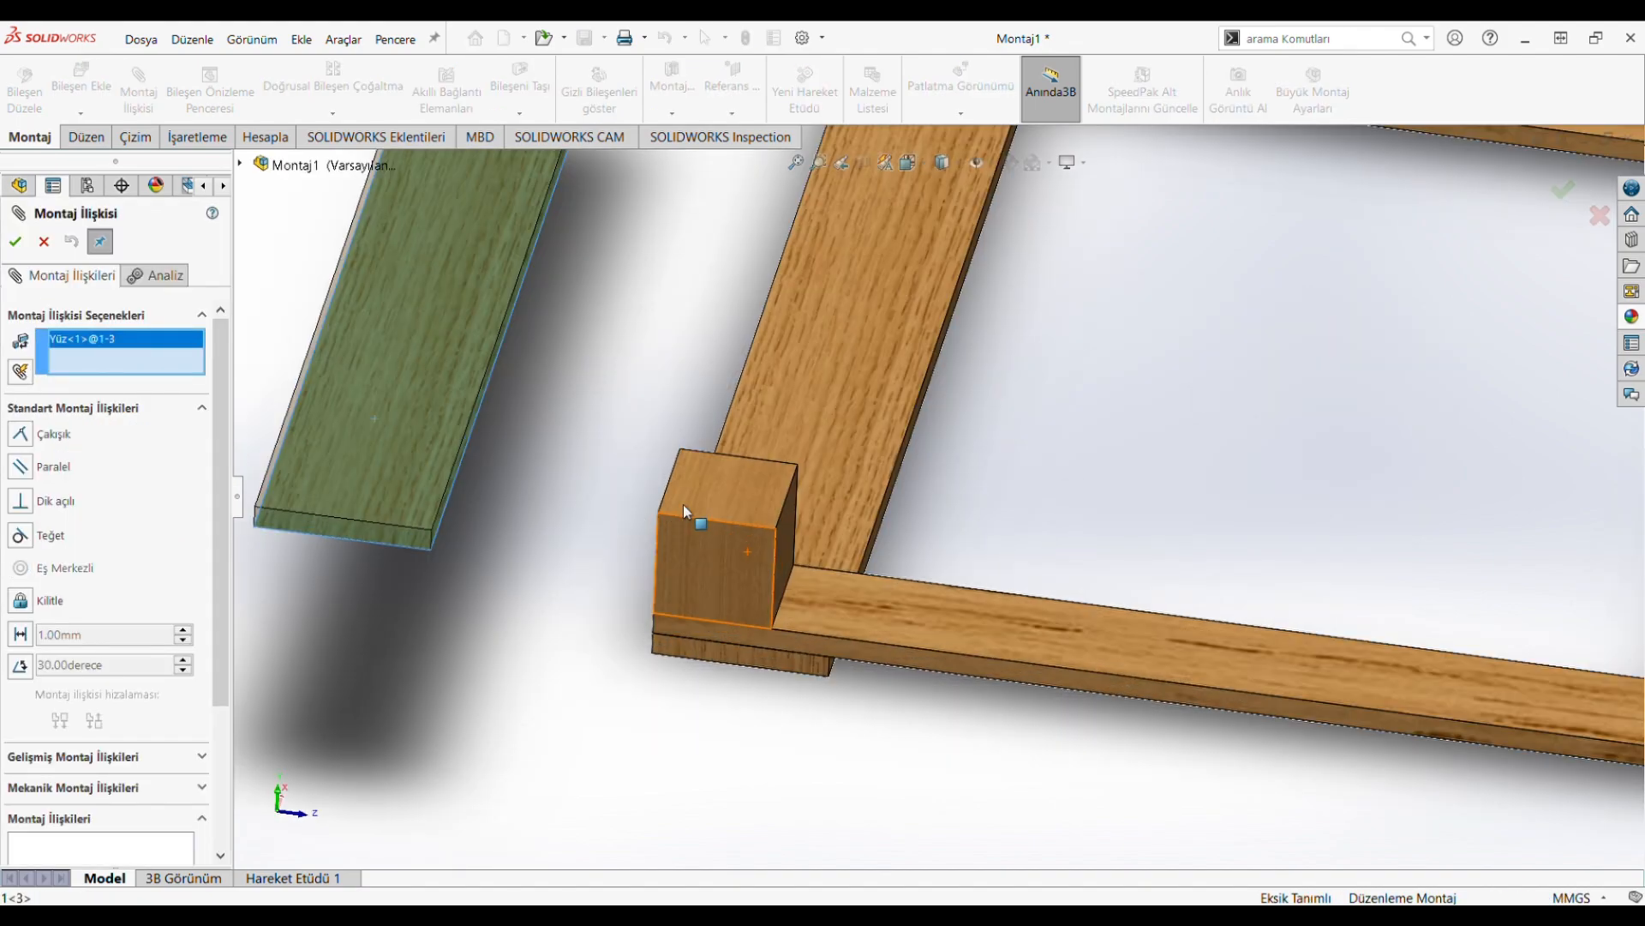
left_click(713, 490)
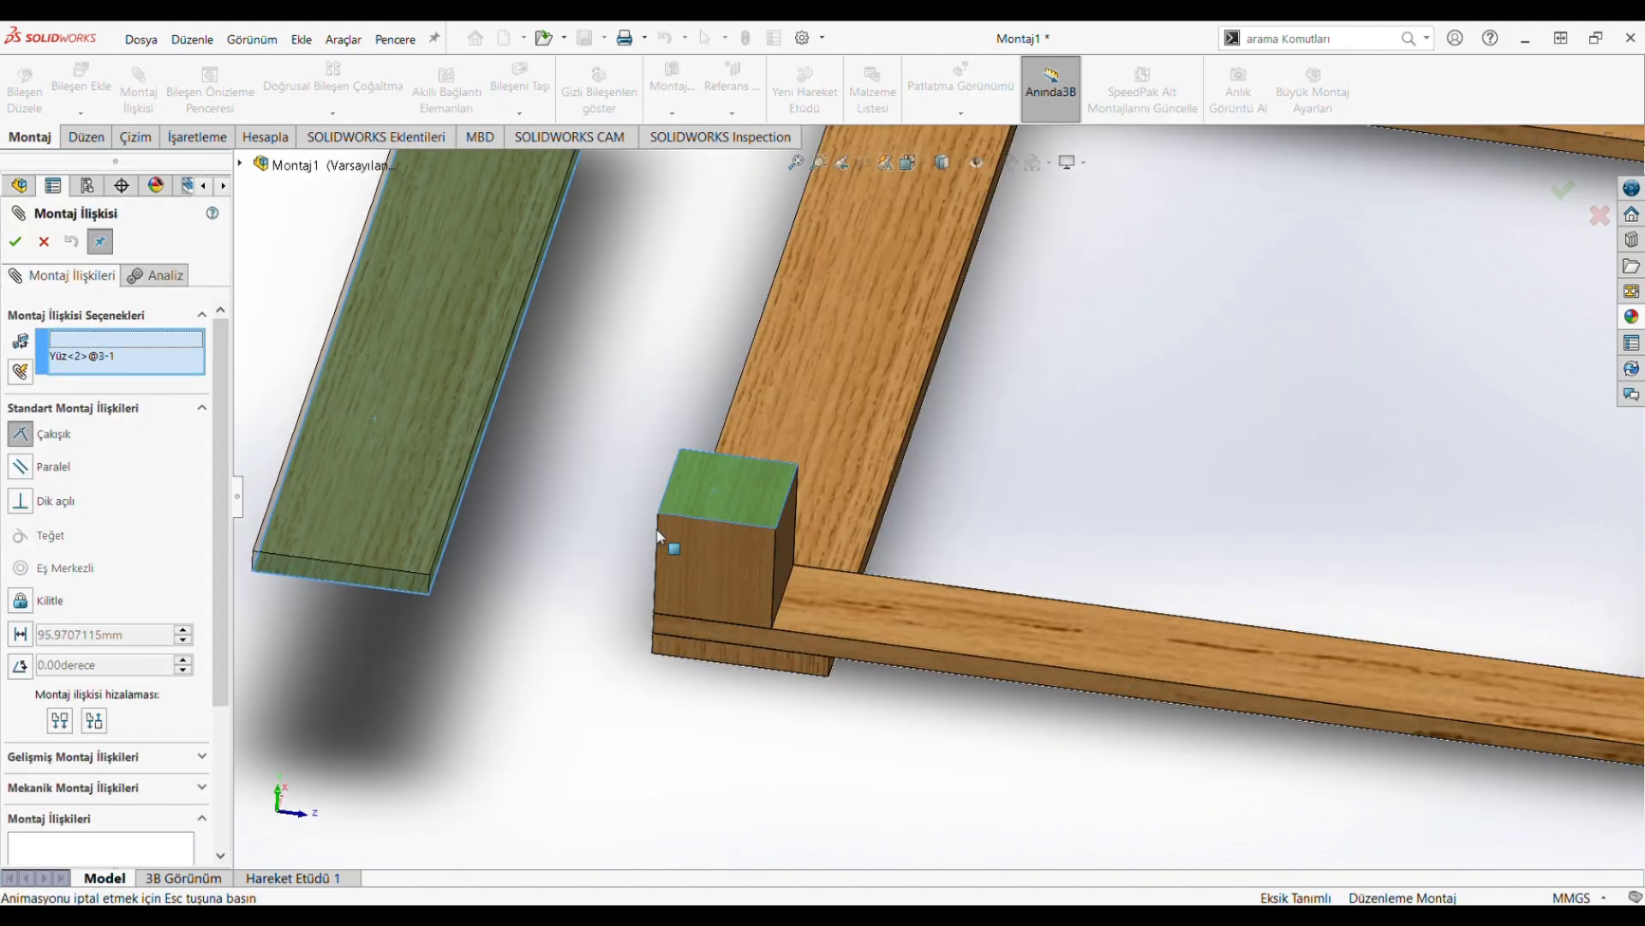
left_click(739, 567)
Step: Mate the new wide board's end face coincident with the corner block's matching end-side face
left_click(383, 639)
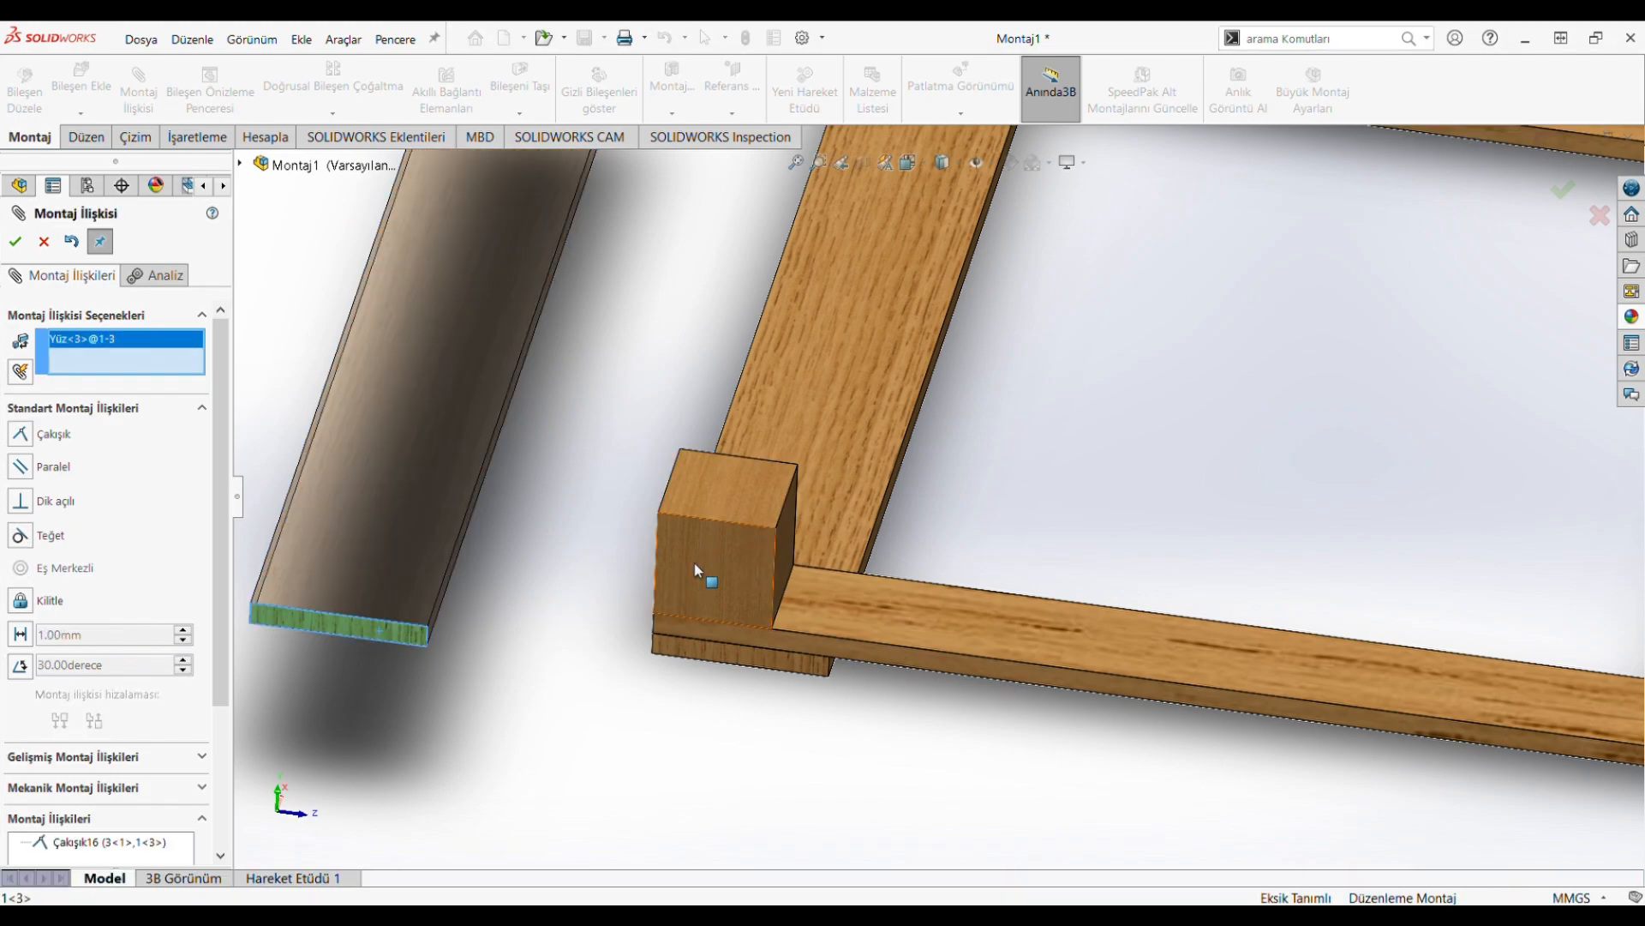
left_click(696, 565)
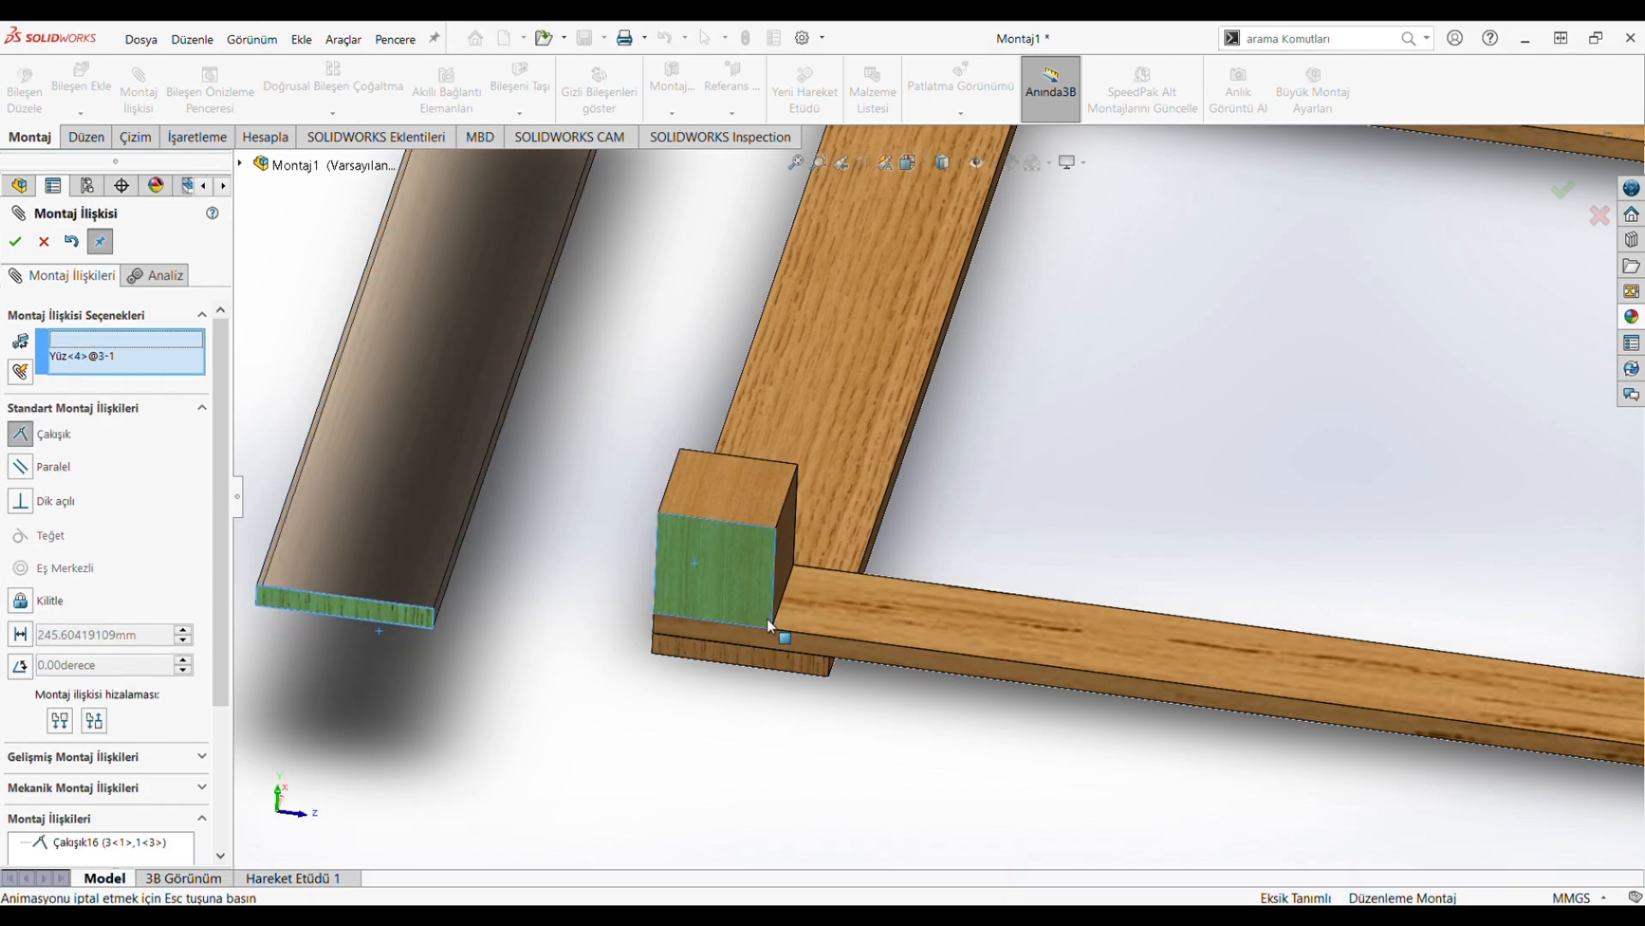
left_click(686, 588)
Step: Mate the board's outer long side face flush with the block's outer face, show the assembly isometrically, and finish mating
middle_click_drag(541, 516, 867, 531)
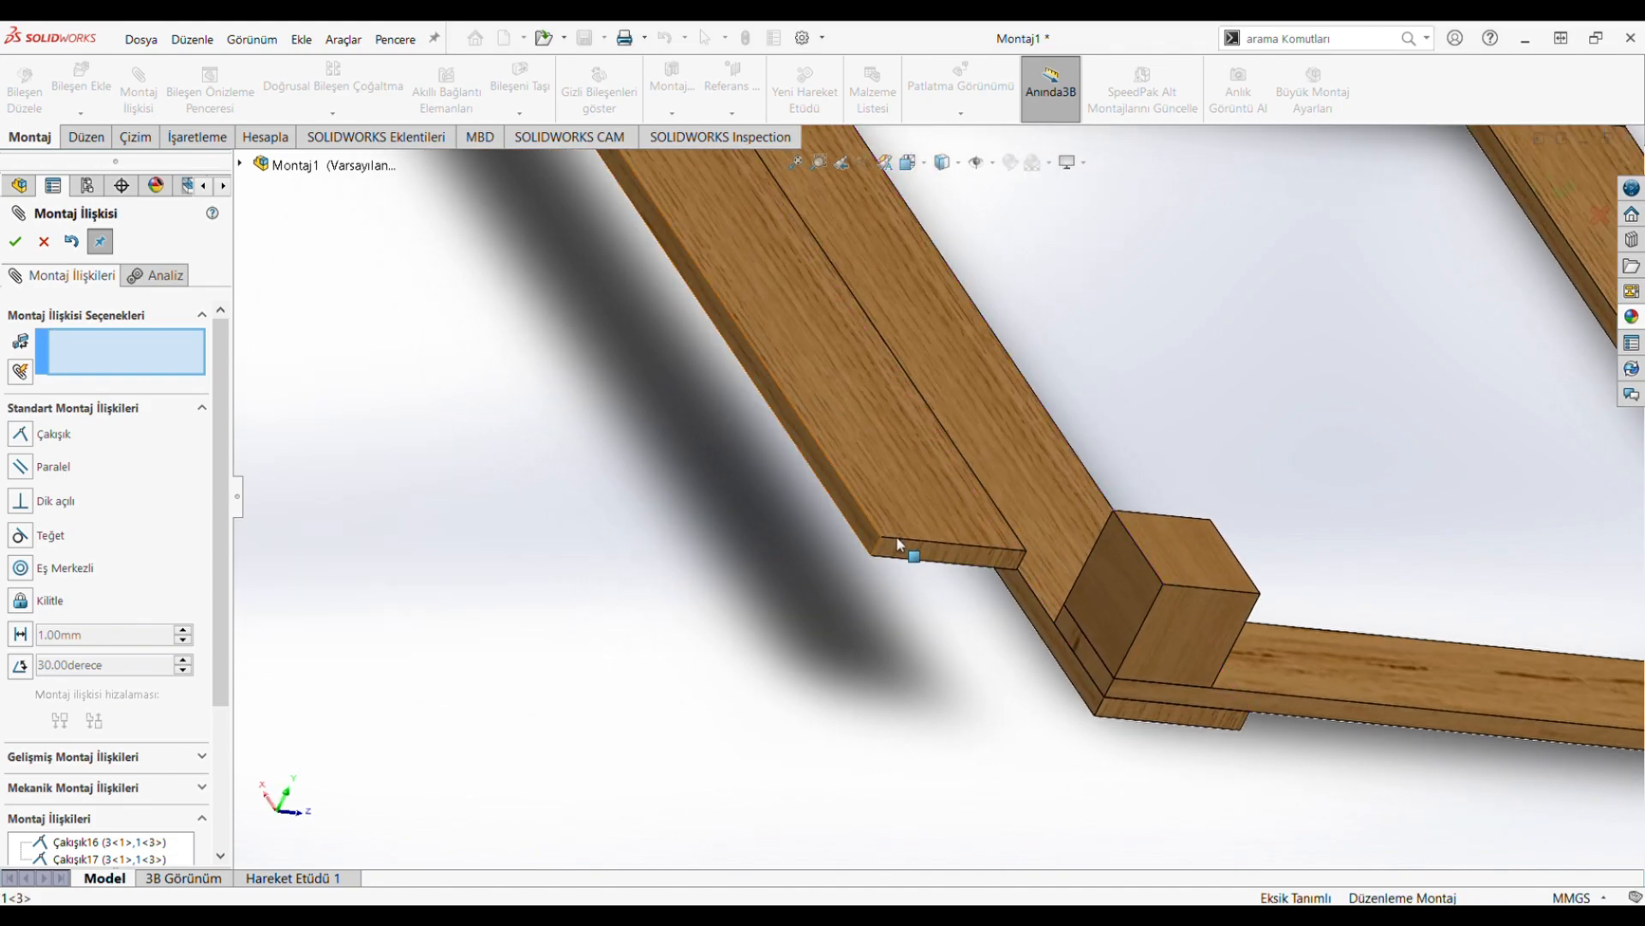
left_click(899, 545)
left_click(1112, 582)
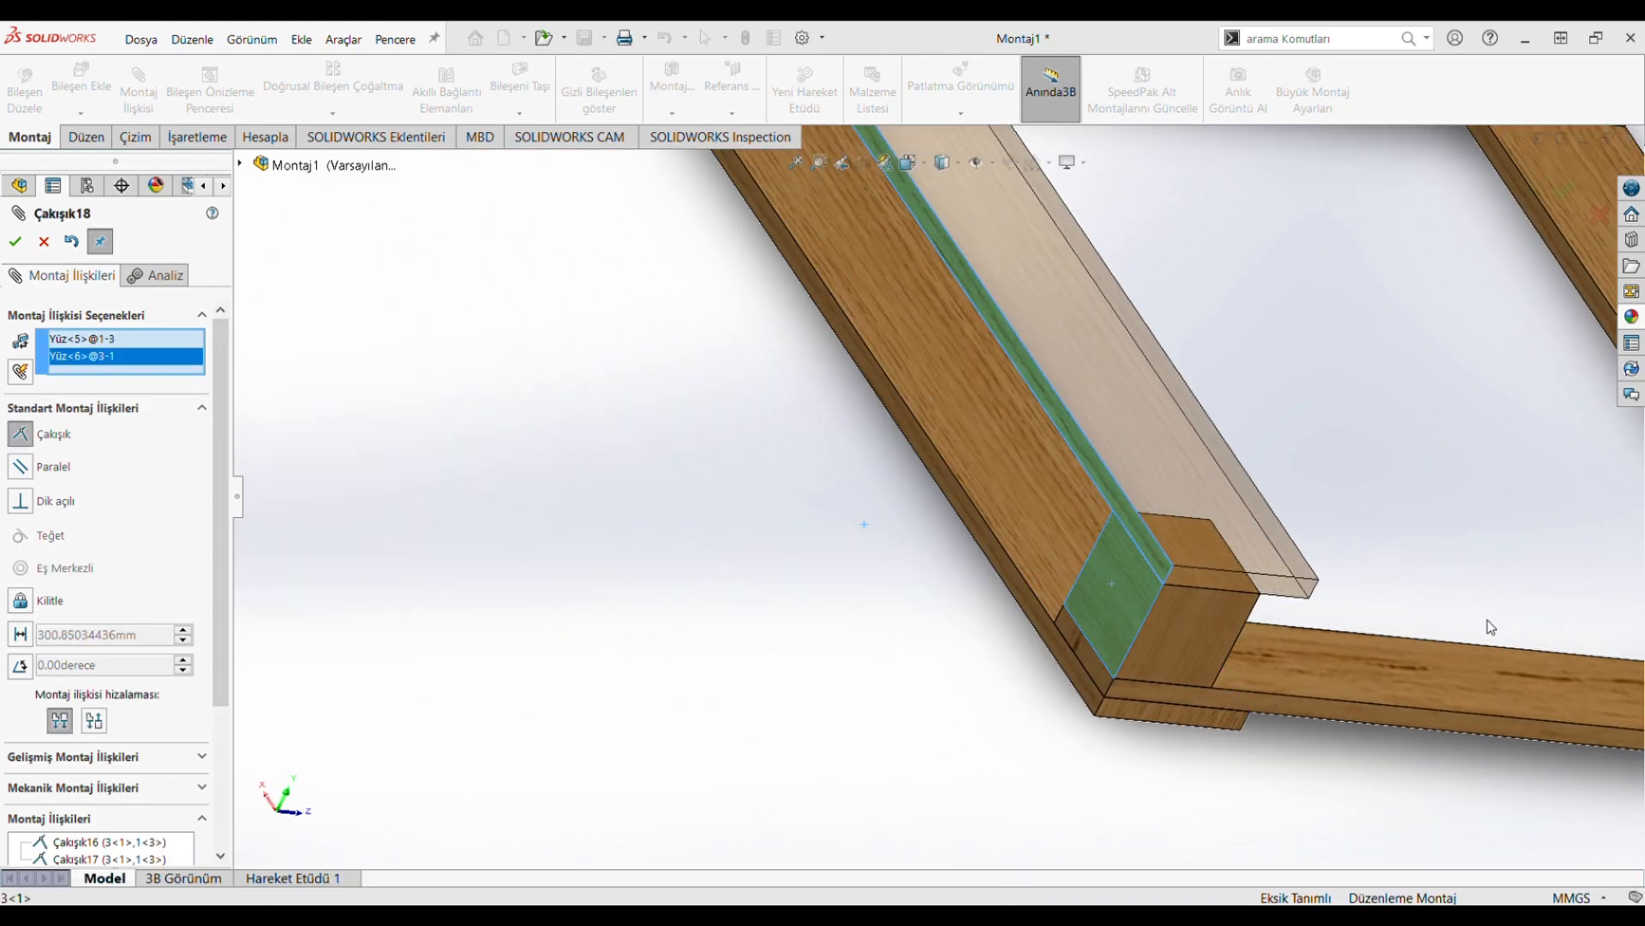
key("Return")
key("f")
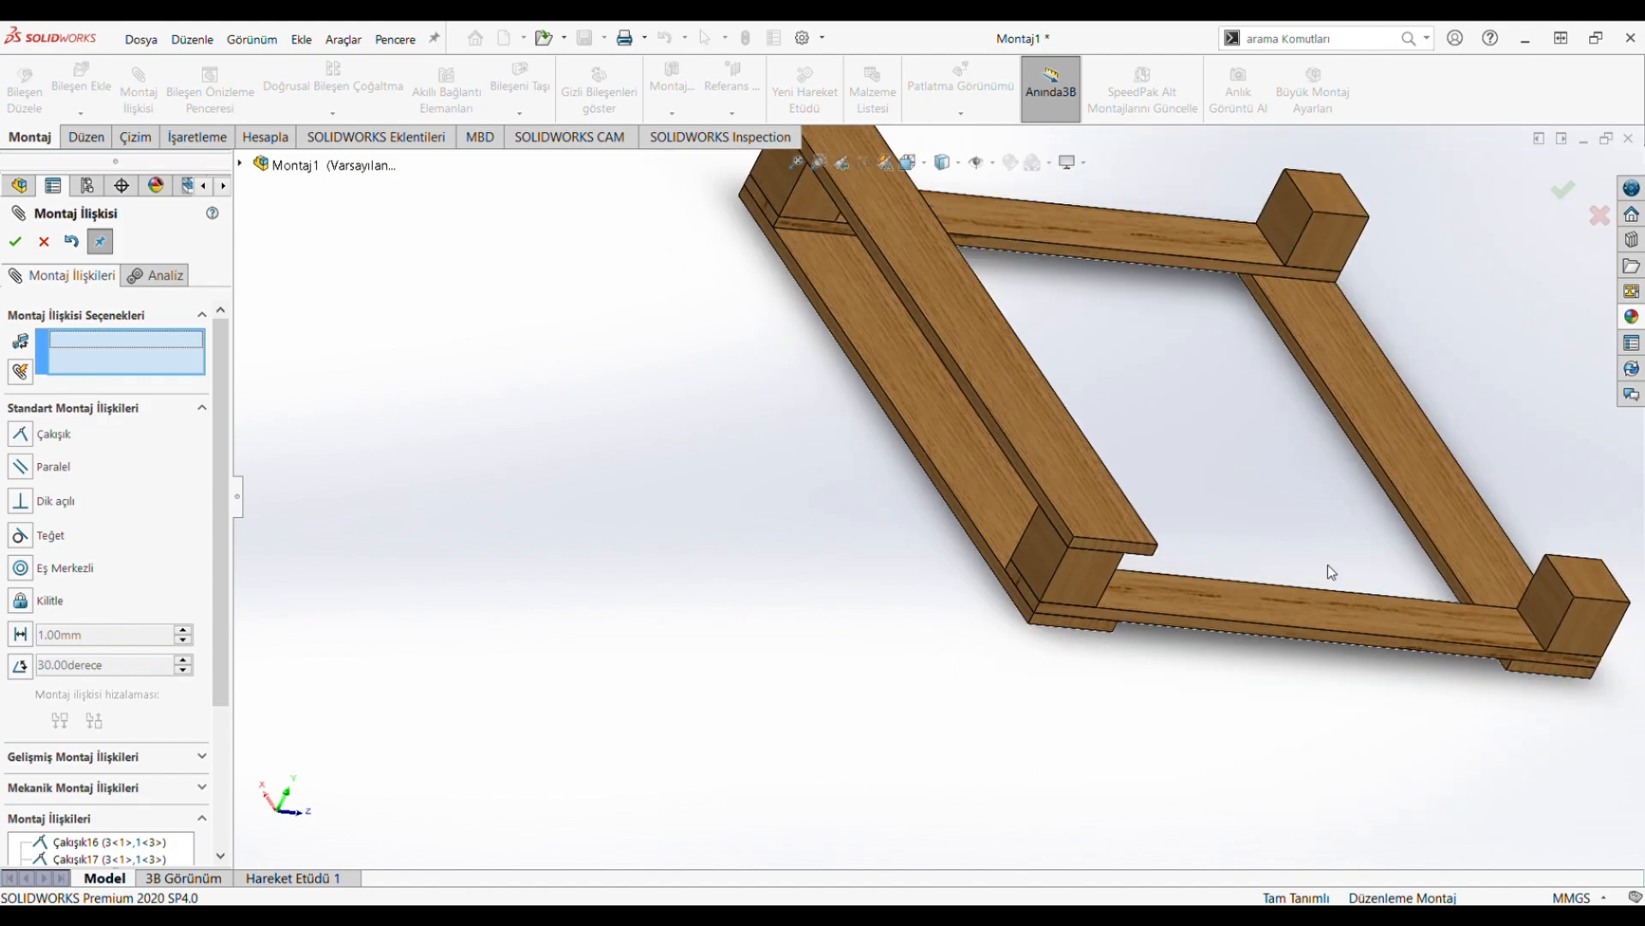
middle_click_drag(1329, 569, 1028, 336)
left_click(910, 164)
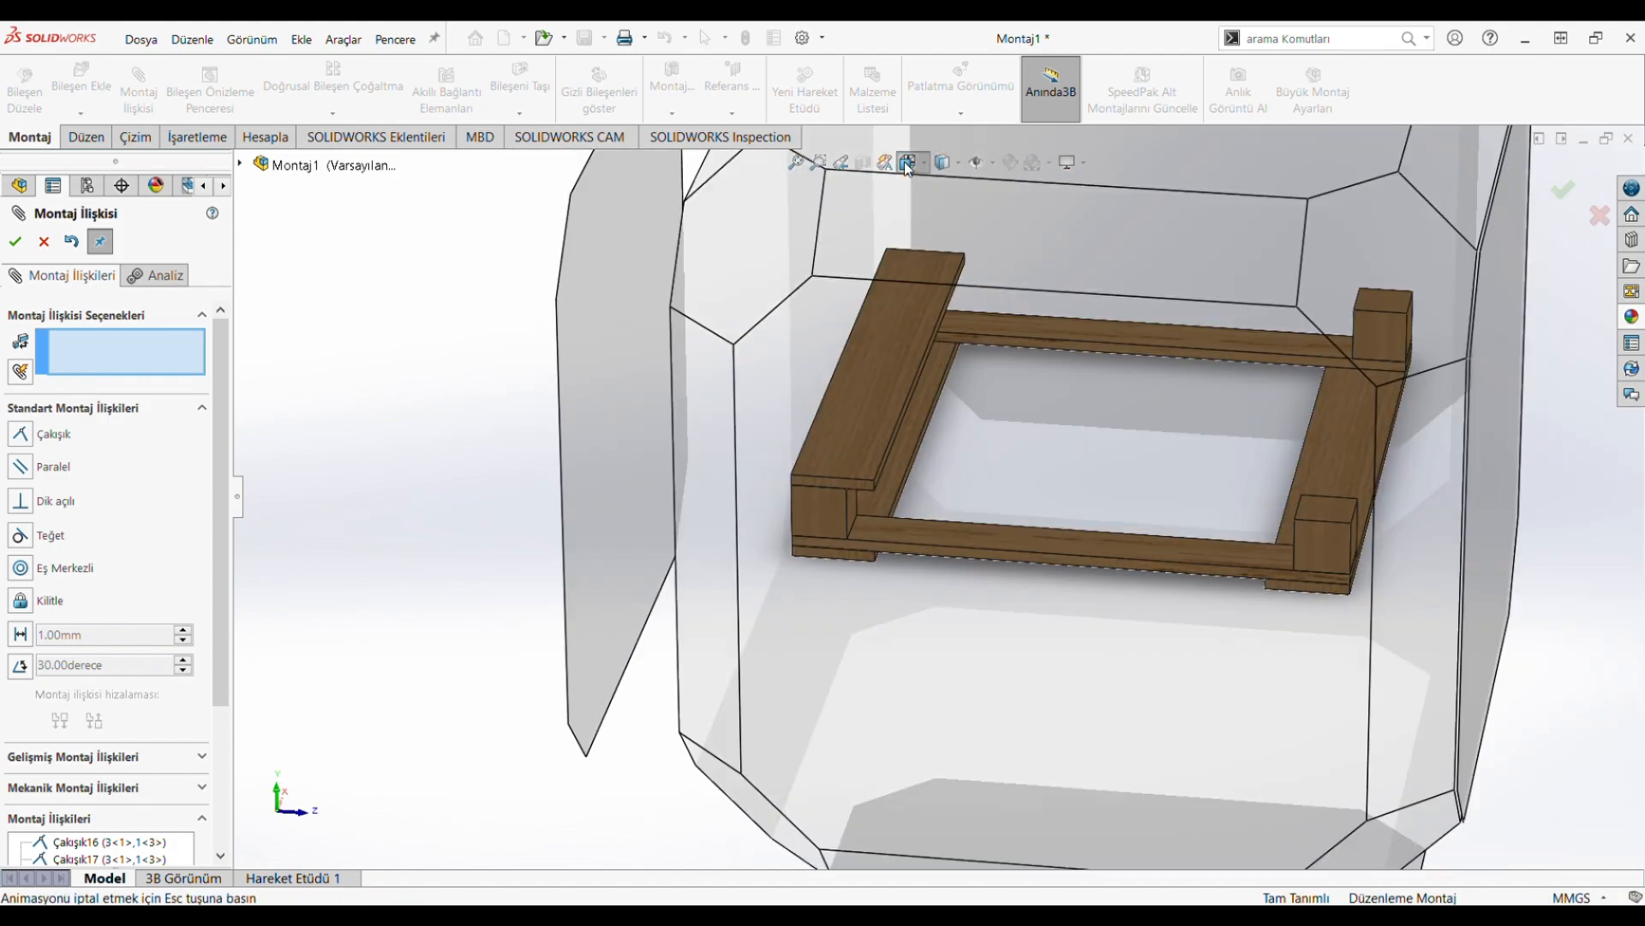
left_click(826, 517)
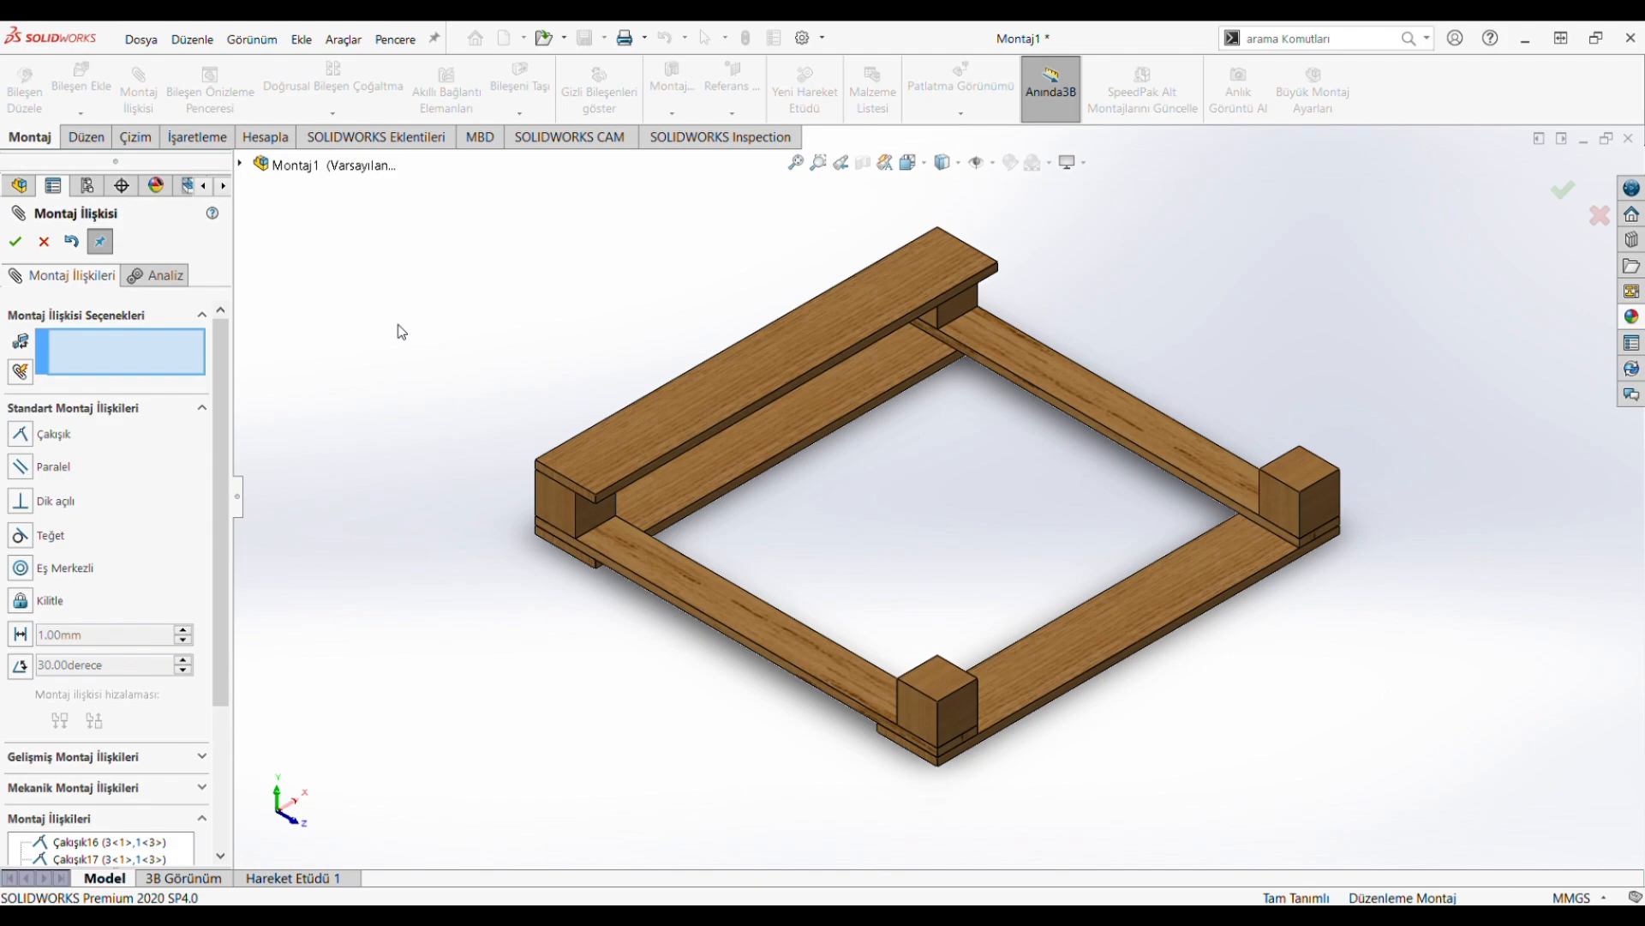
left_click(43, 242)
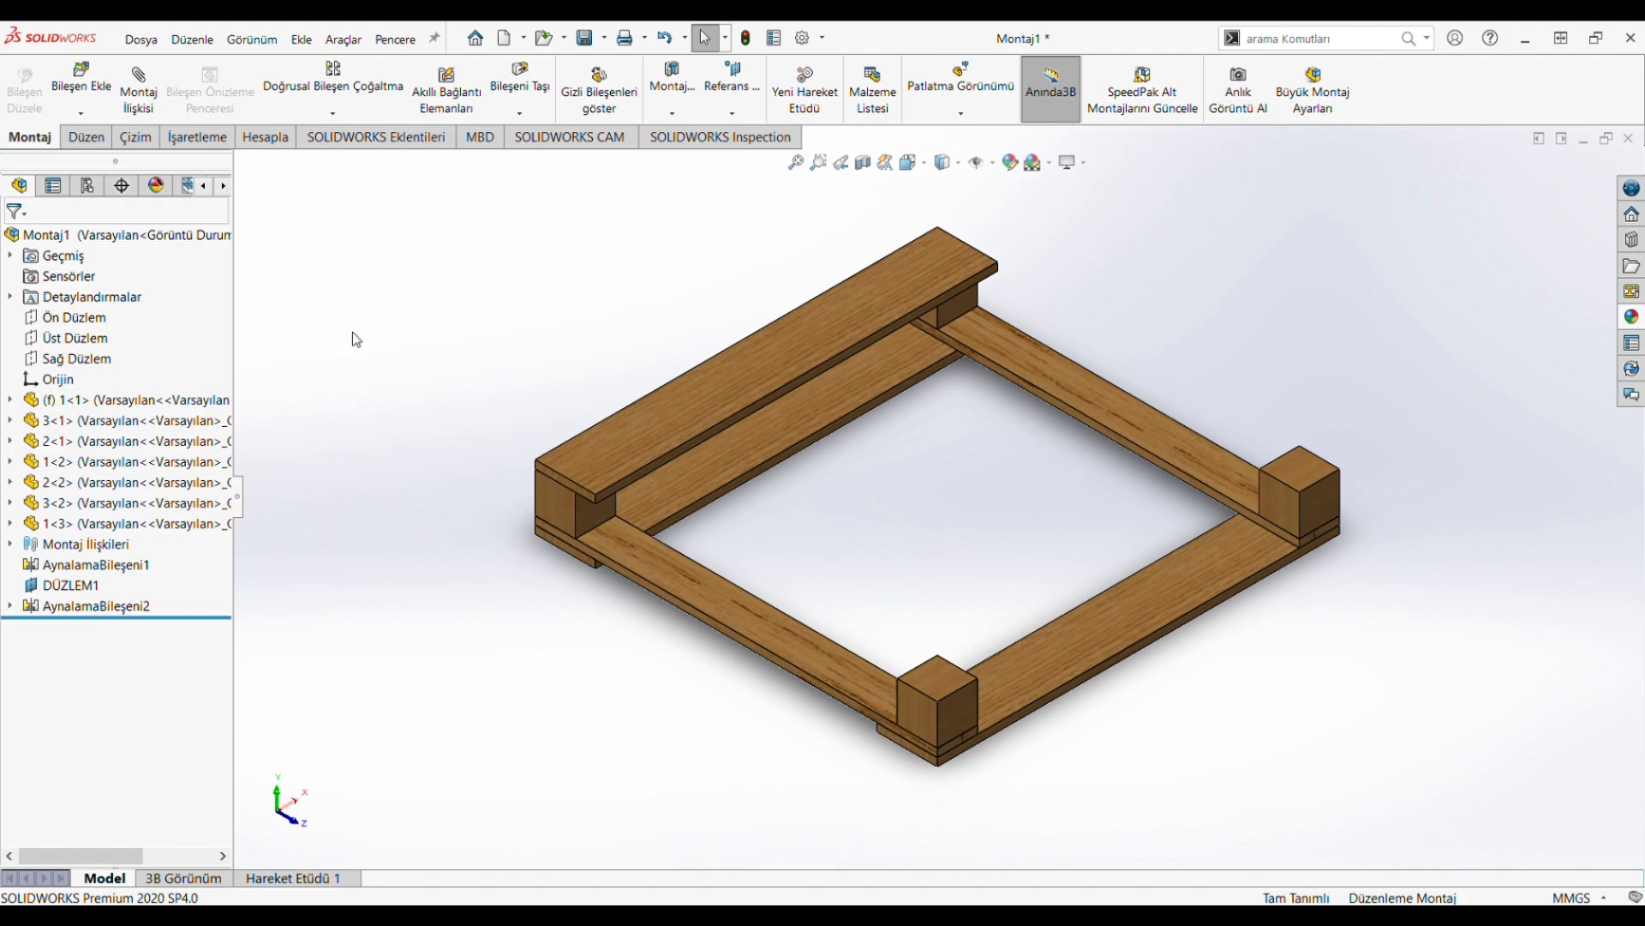
Step: Insert one more wide board (part 1), placing it freely across the middle of the frame
left_click(78, 78)
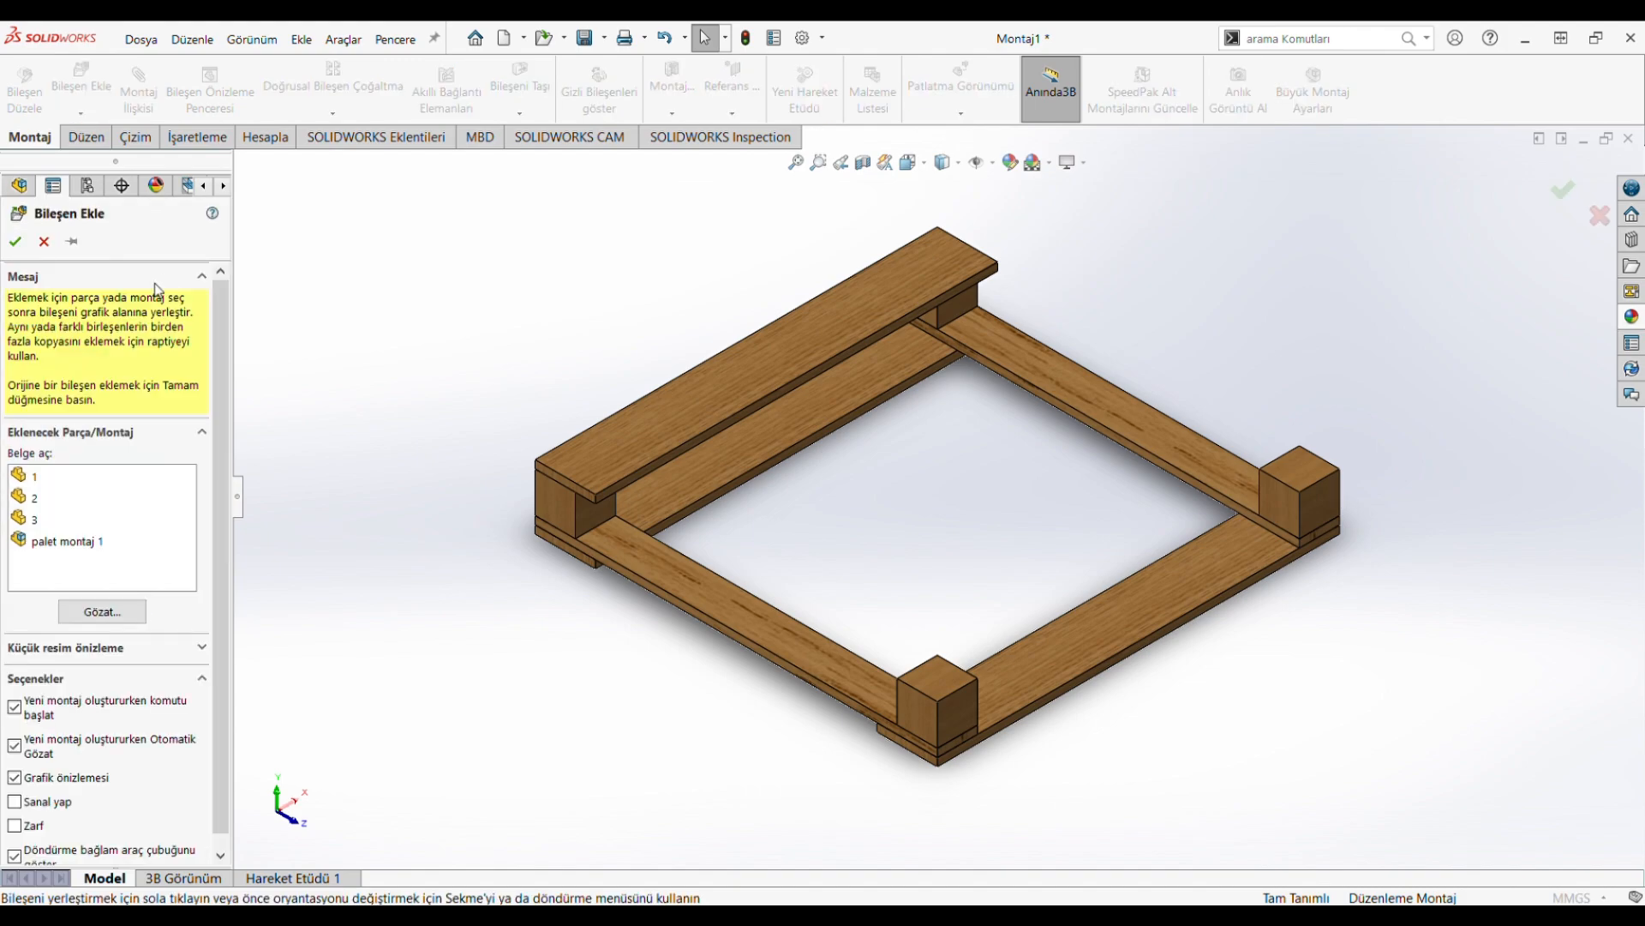
left_click(60, 492)
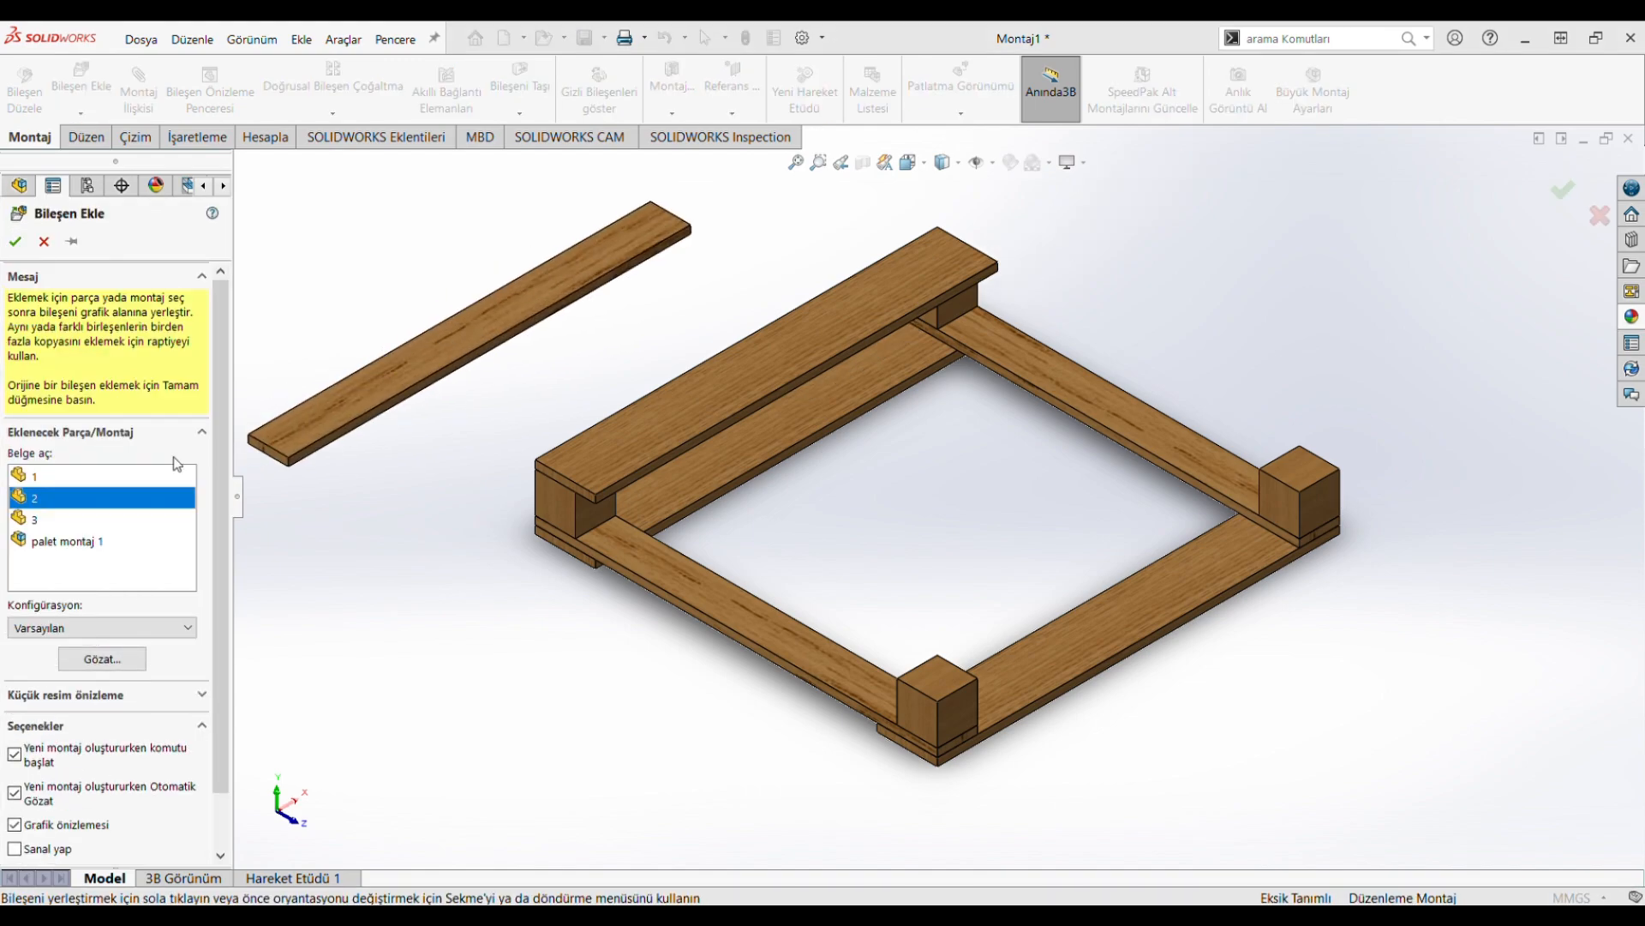
left_click(38, 477)
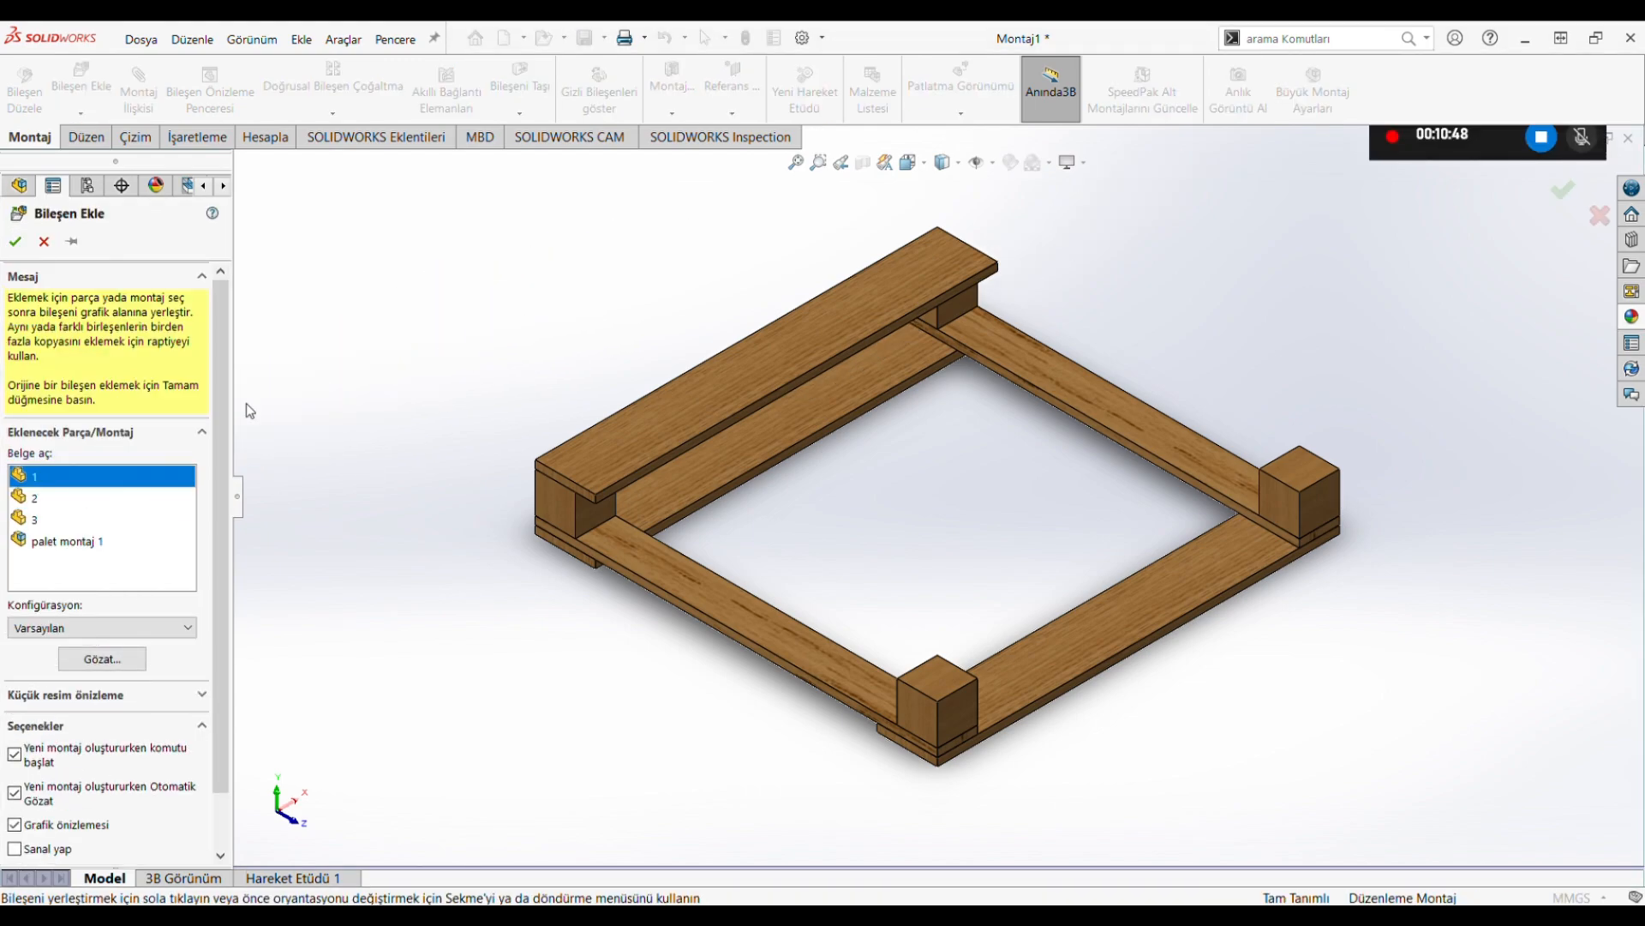
left_click(50, 482)
left_click(844, 523)
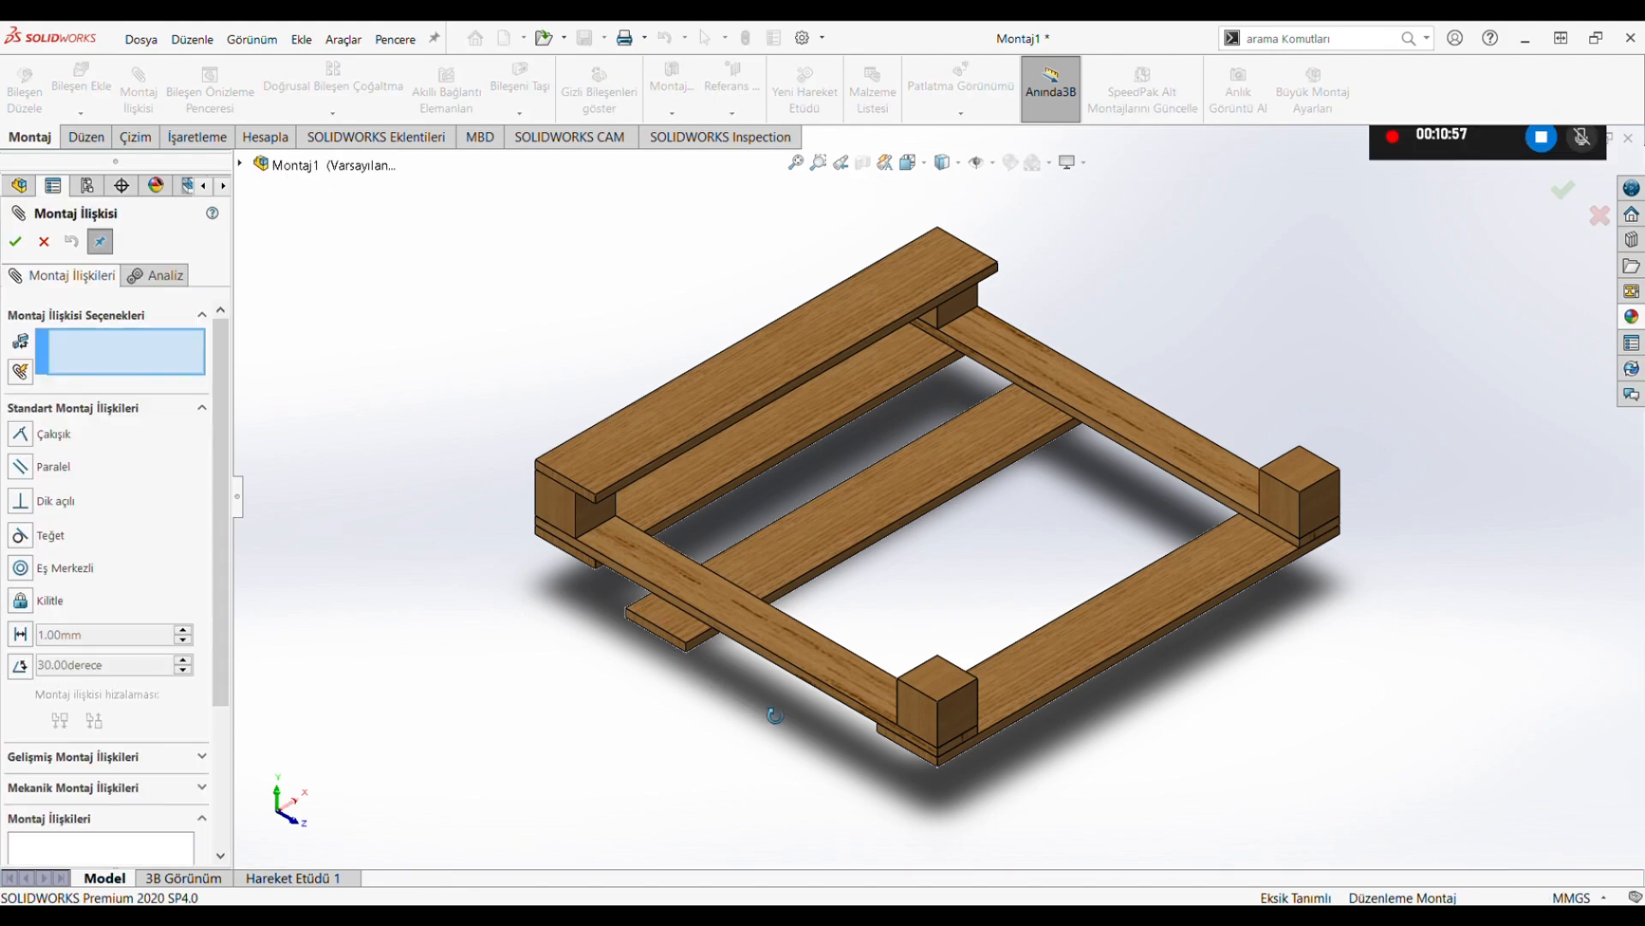
Step: Mate the second top board's underside coincident with the top face of an uncovered cubic block on the opposite side
middle_click_drag(747, 698, 815, 466)
left_click(767, 559)
middle_click_drag(977, 294, 958, 573)
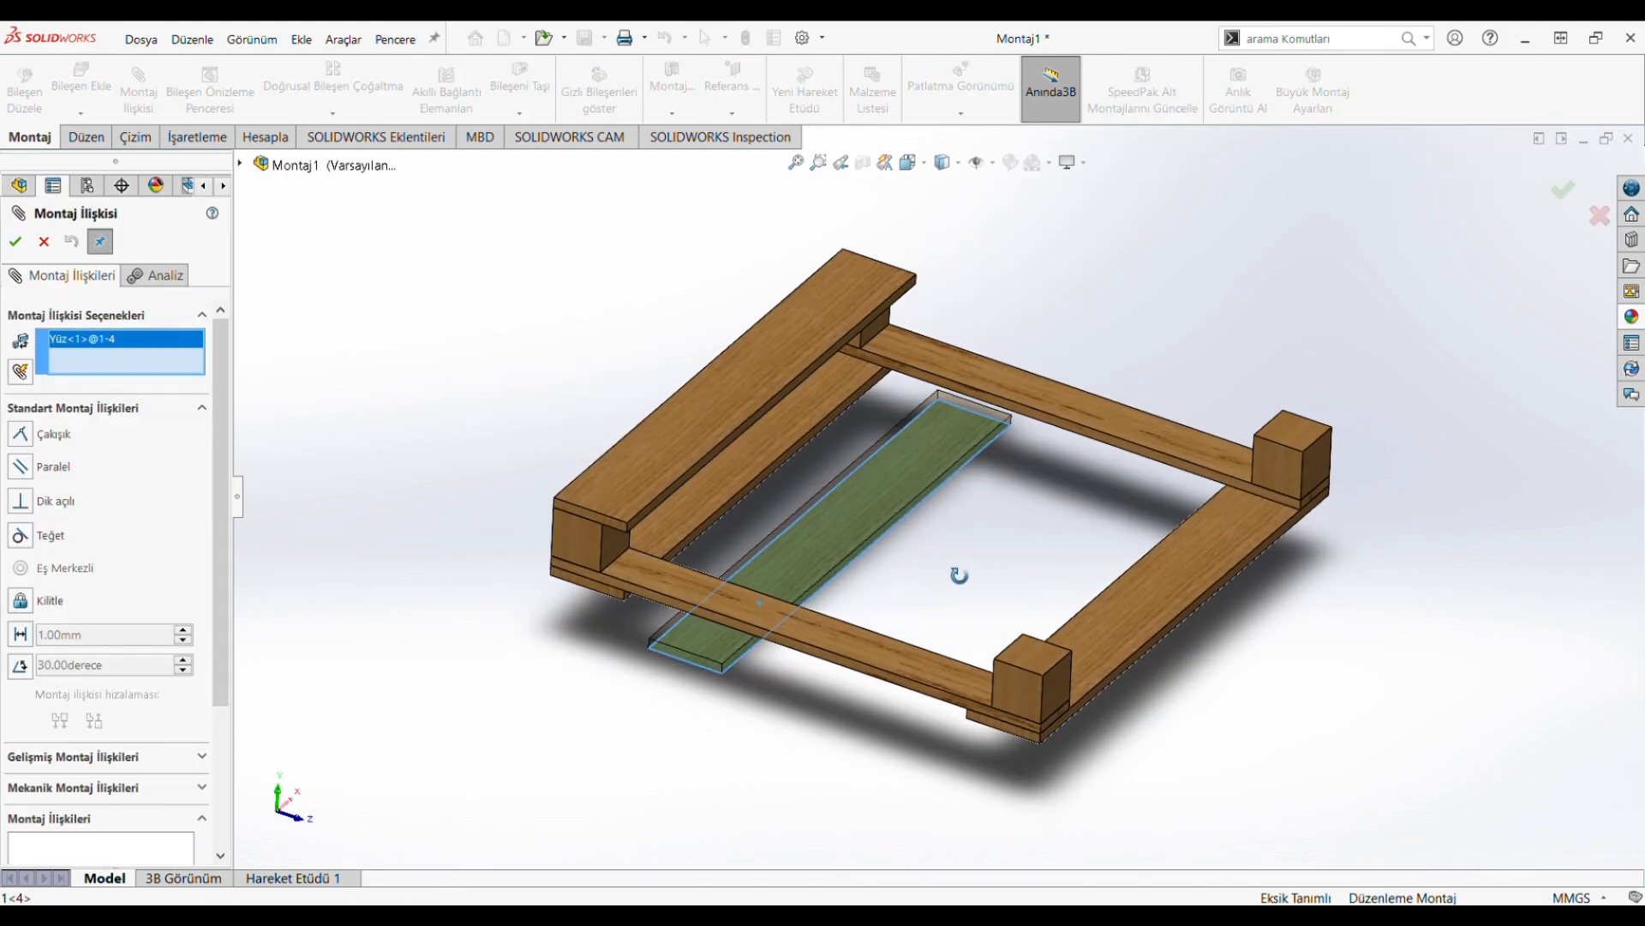
left_click(1041, 665)
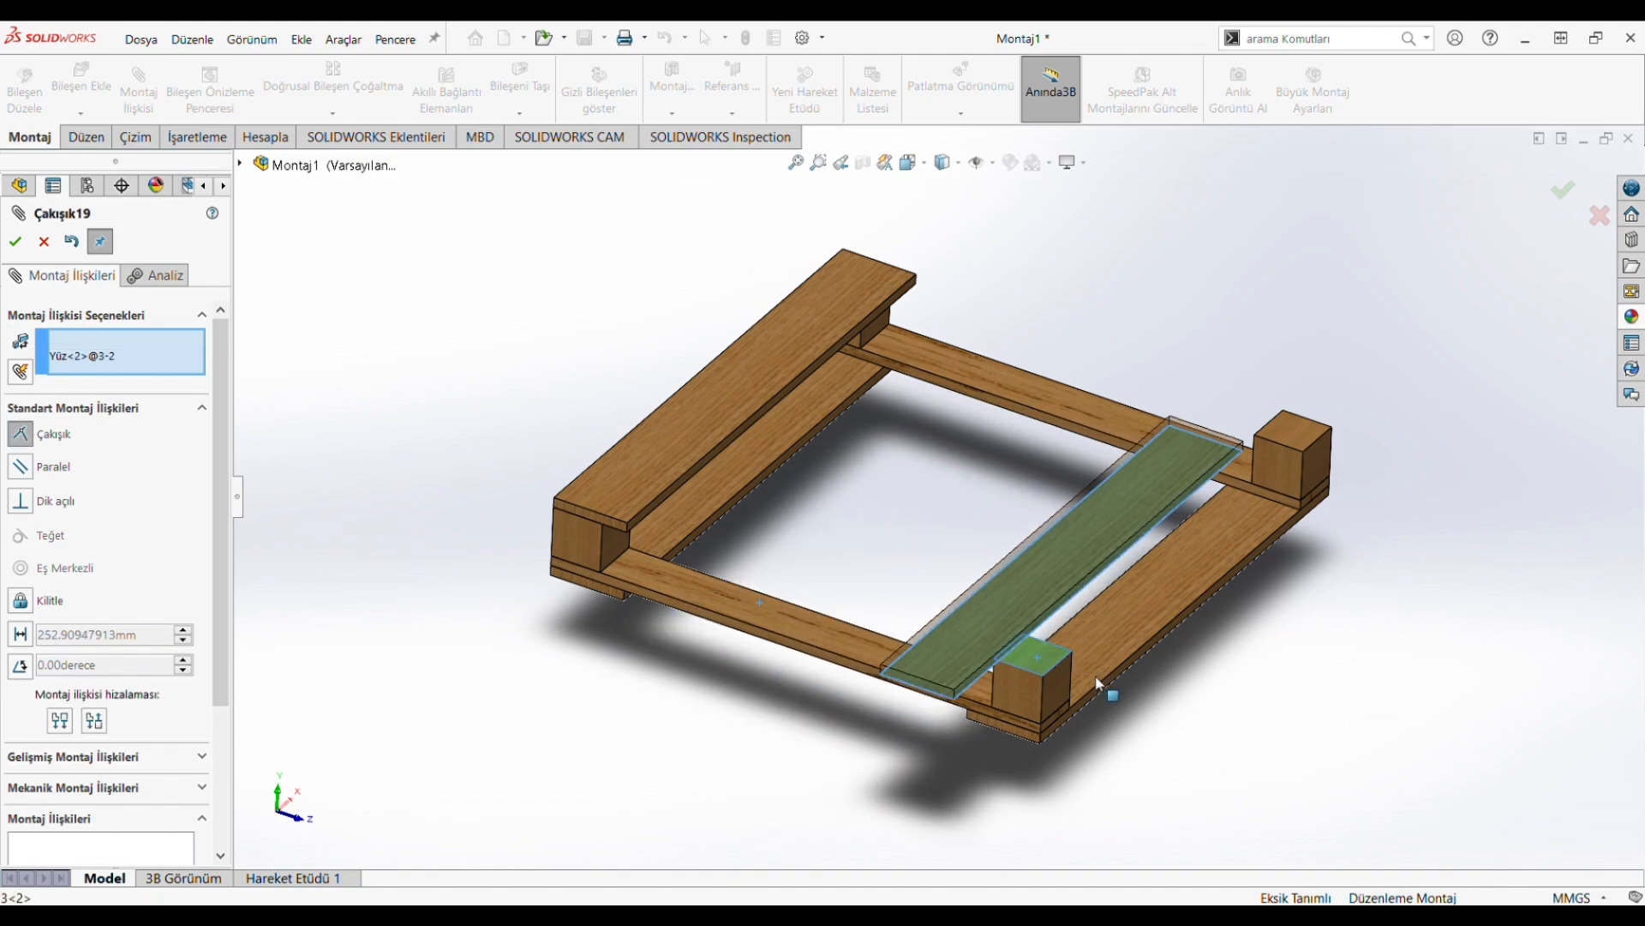
key("Return")
Step: Mate the second top board's outer long side face flush with the cubic block's outer side face
scroll(1072, 687, "down", 5)
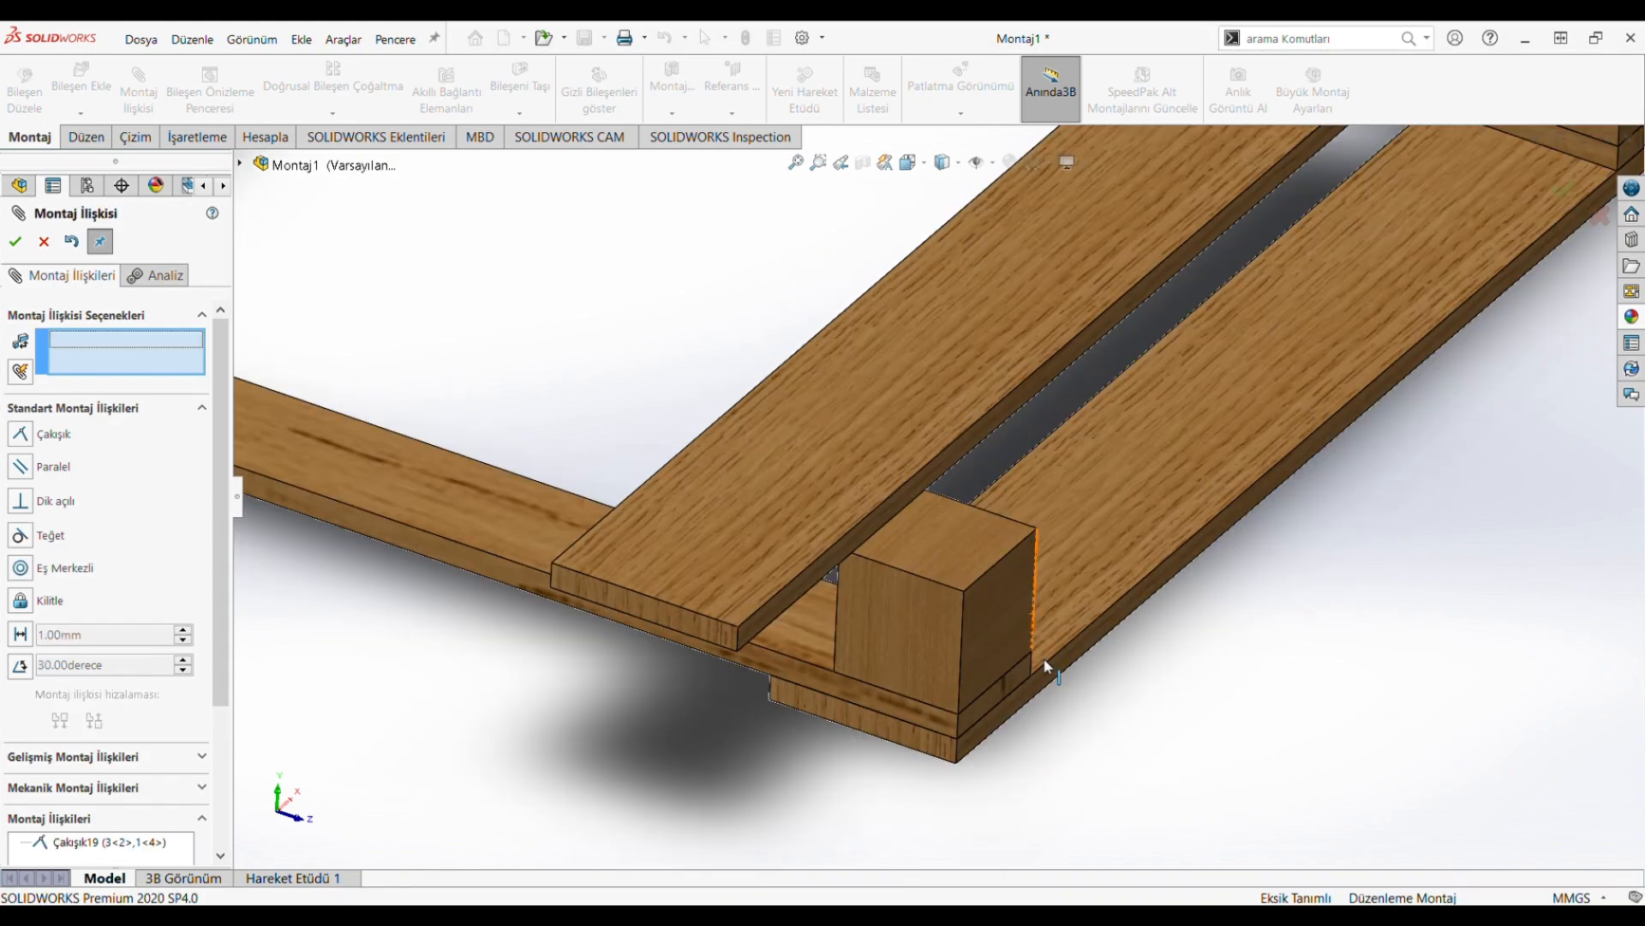
left_click(768, 623)
left_click(992, 618)
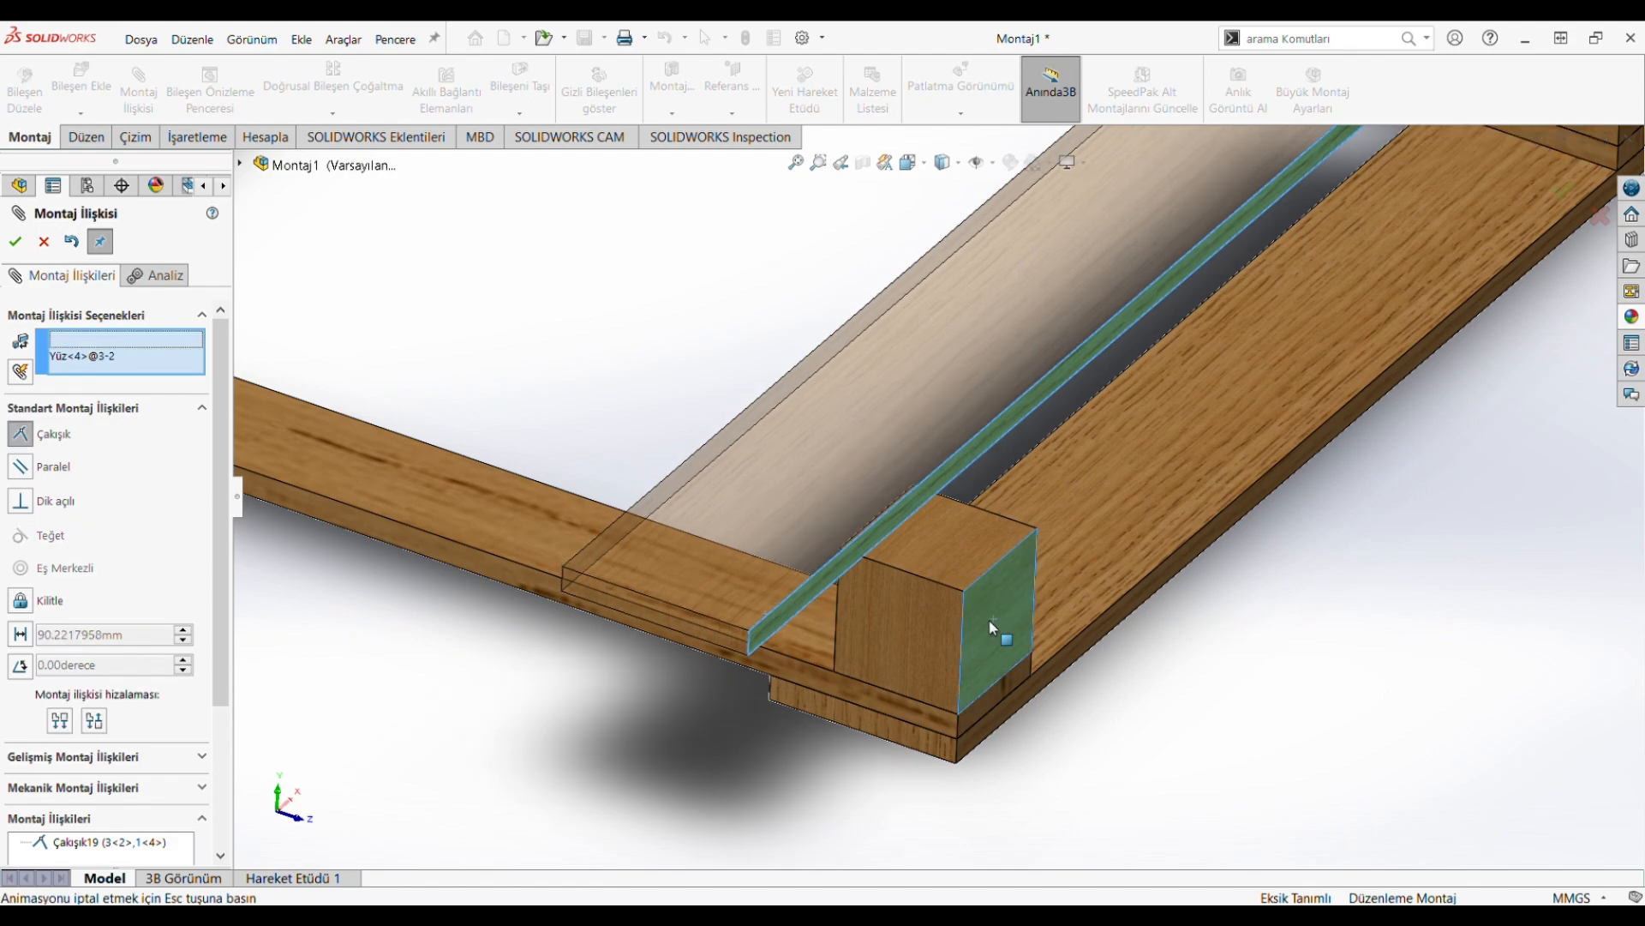
key("Return")
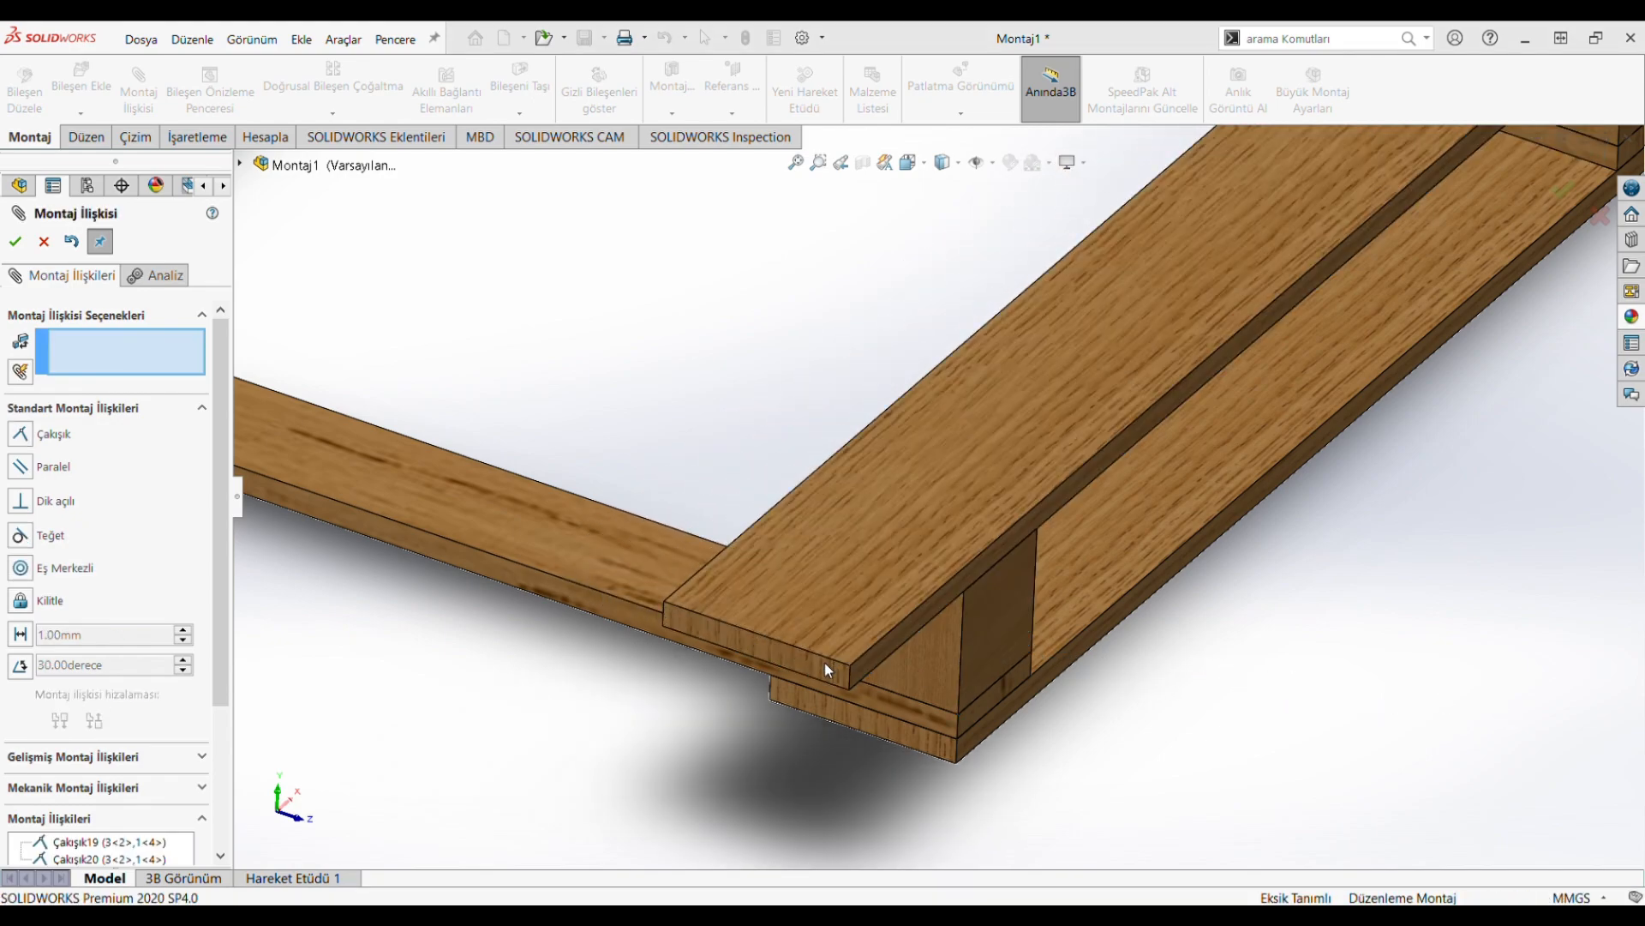
Step: Mate the second top board's end face coincident with the block's front face and finish mating
left_click(827, 665)
left_click(937, 679)
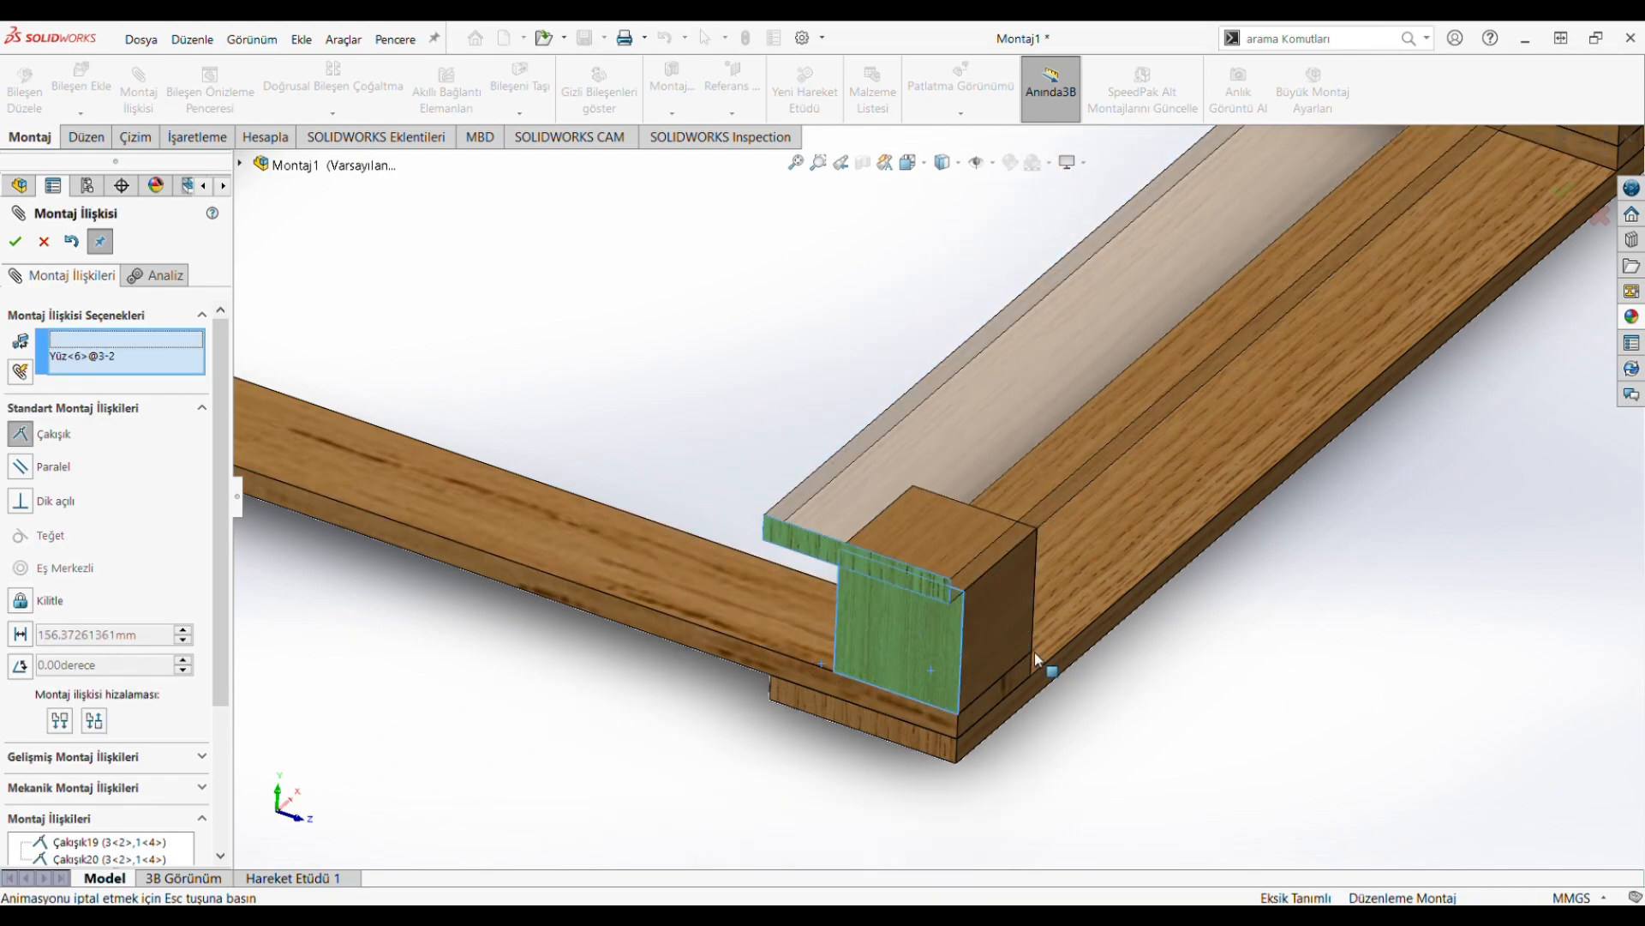
key("Return")
scroll(1177, 680, "up", 5)
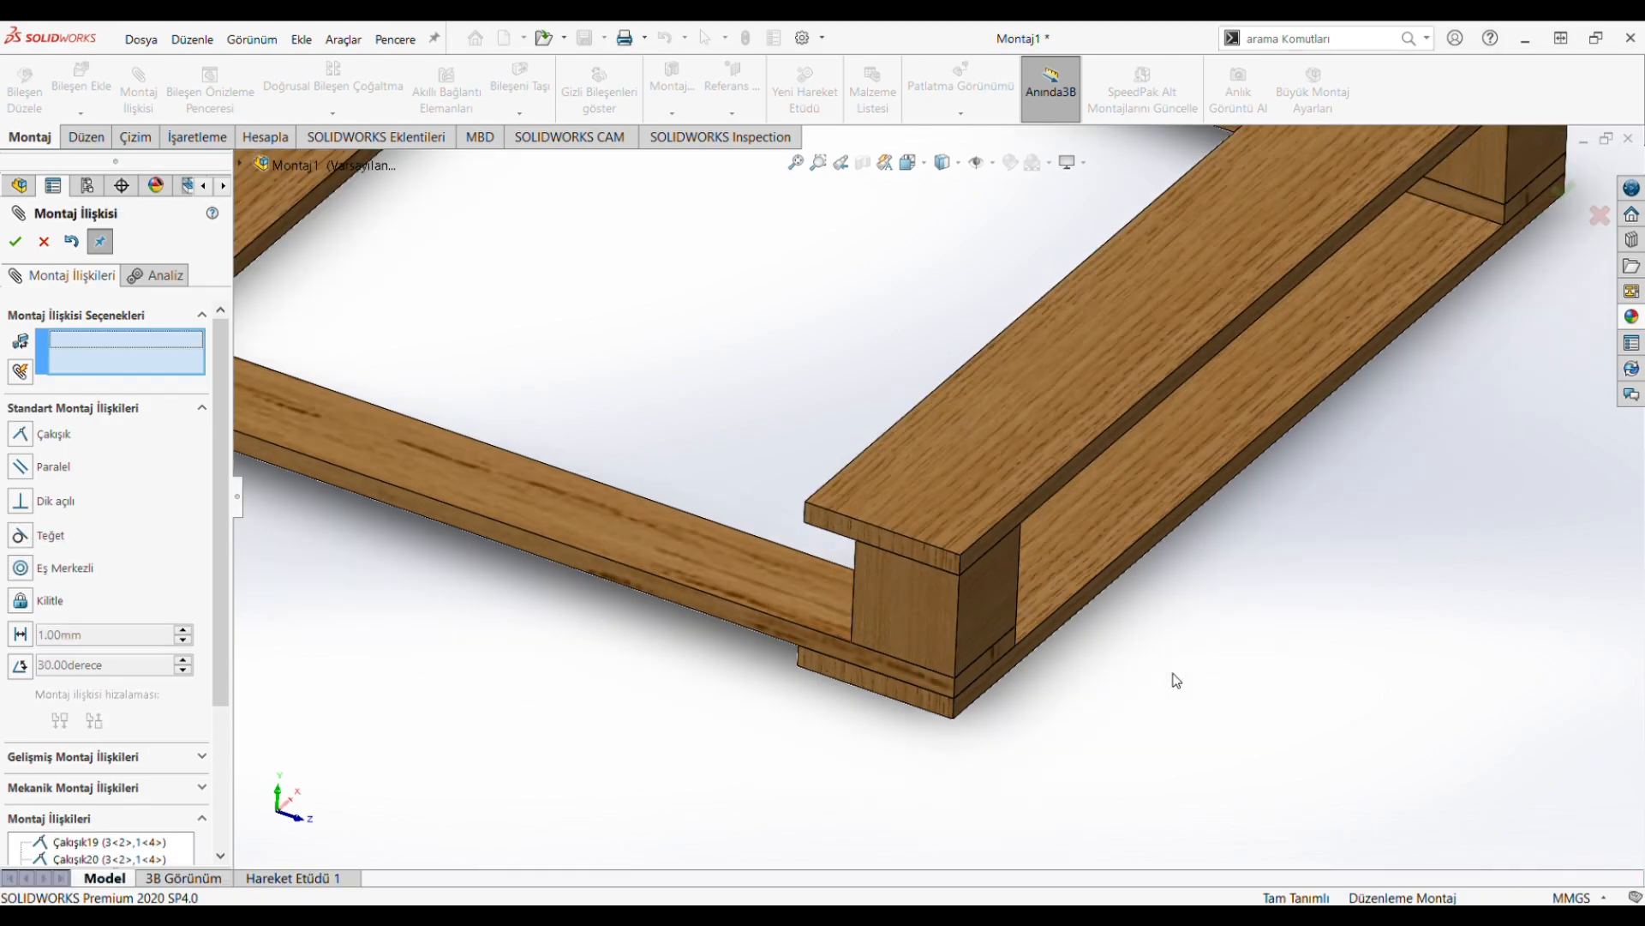
scroll(799, 254, "down", 3)
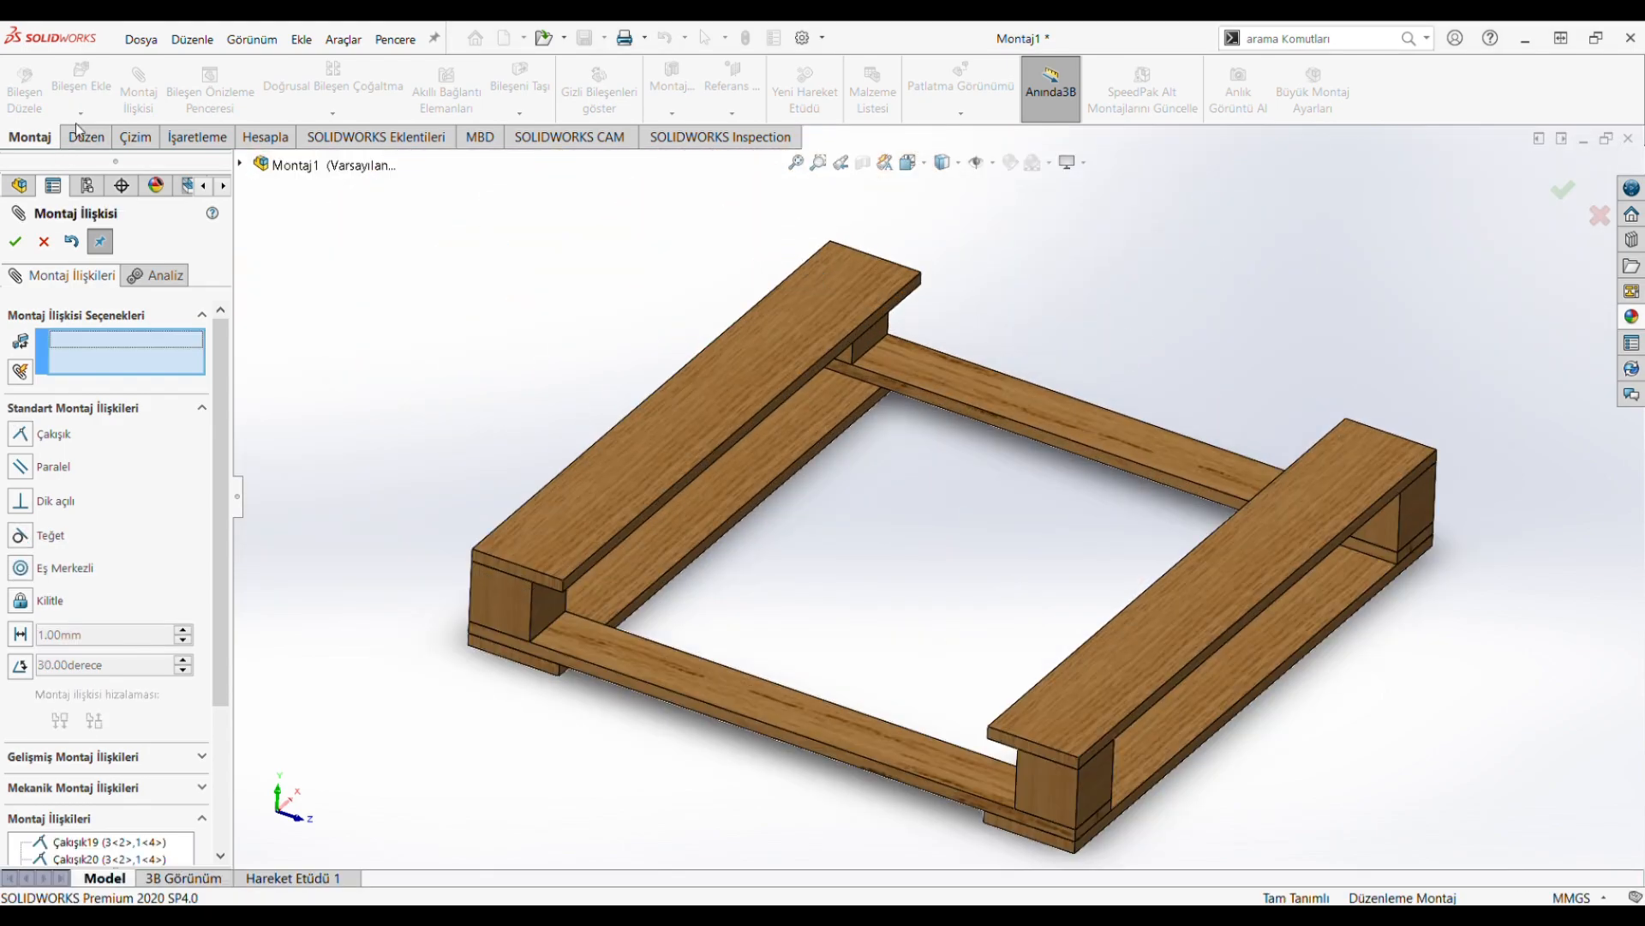
left_click(16, 241)
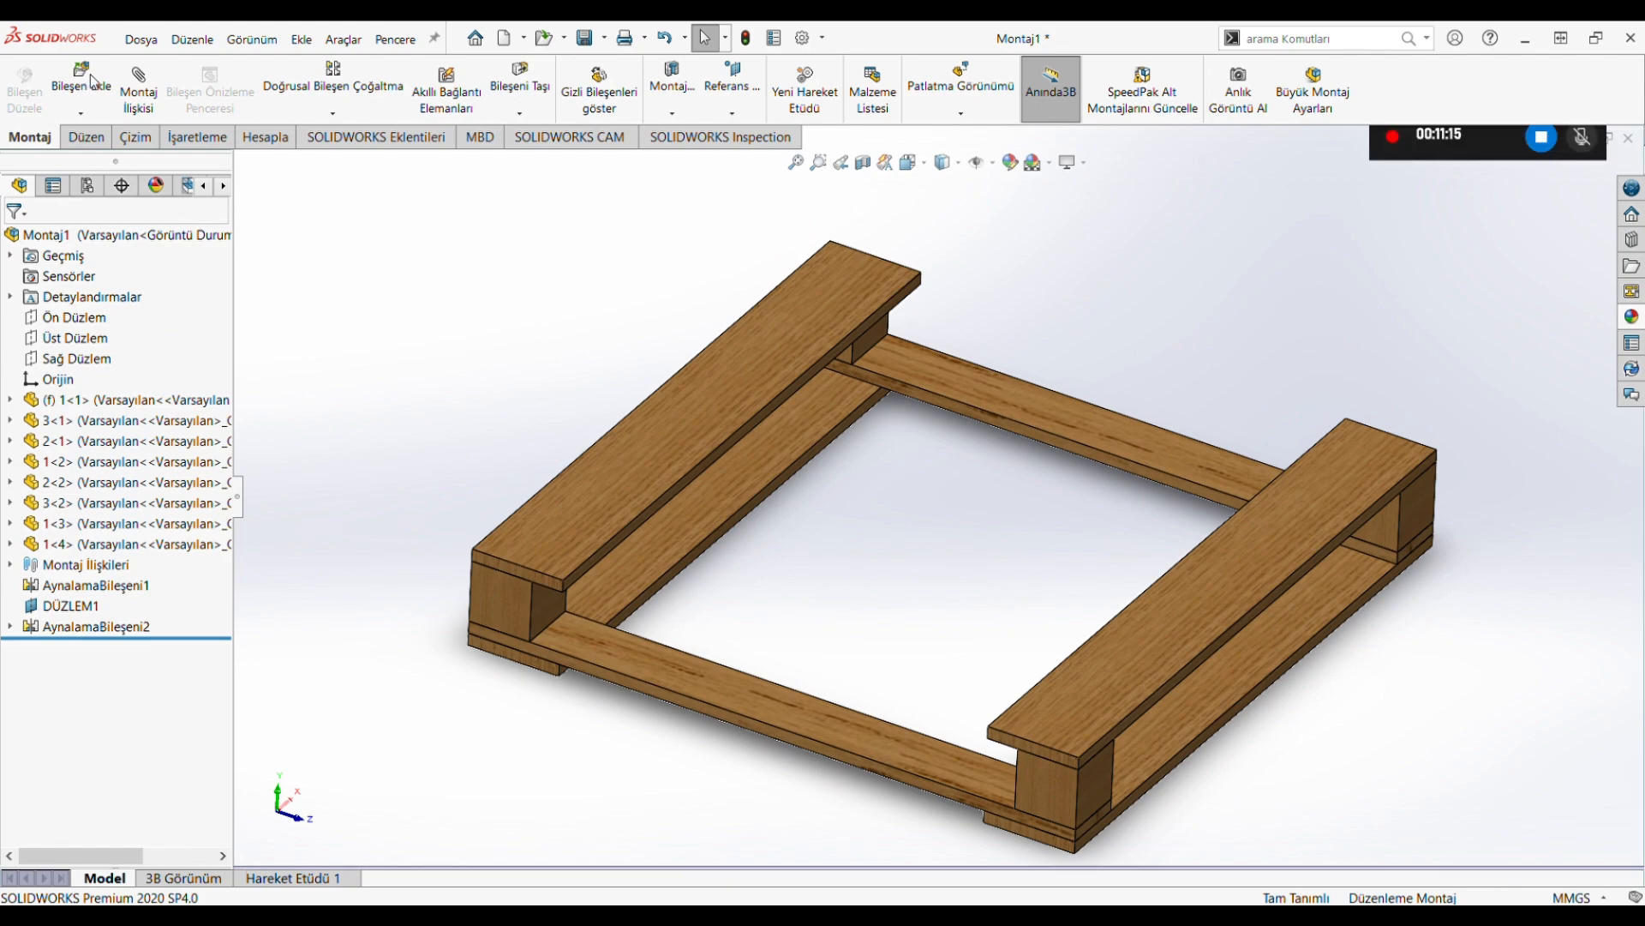
Step: Insert a third top board (part 1), placing it freely between the two outer top boards
left_click(81, 82)
left_click(38, 523)
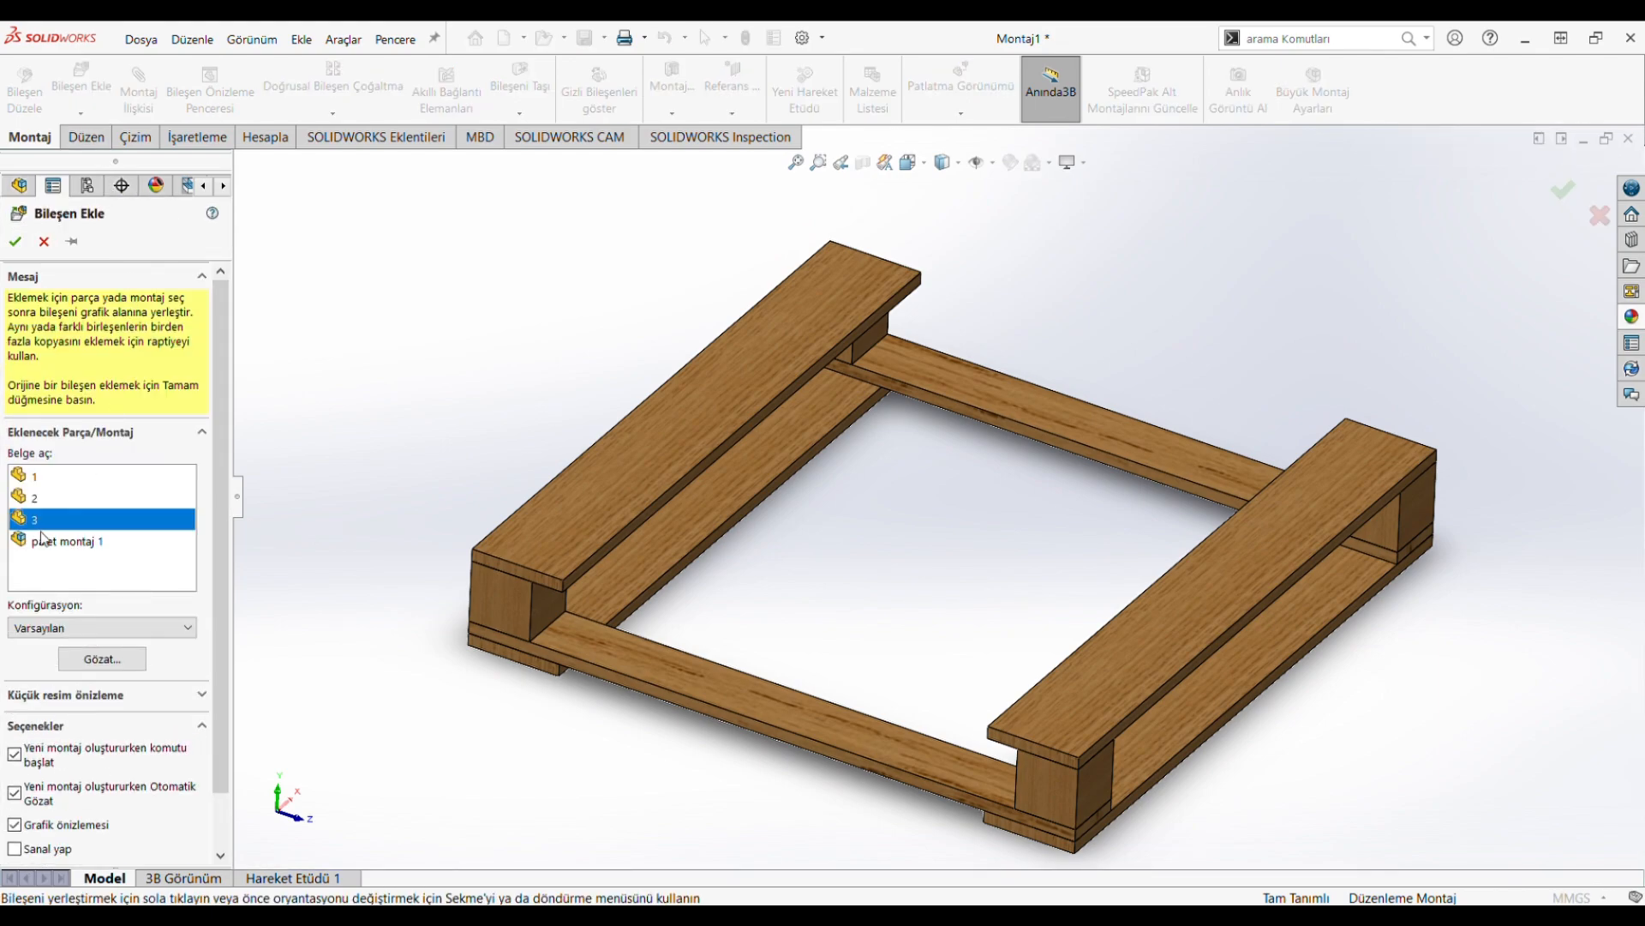
left_click(27, 476)
left_click(847, 504)
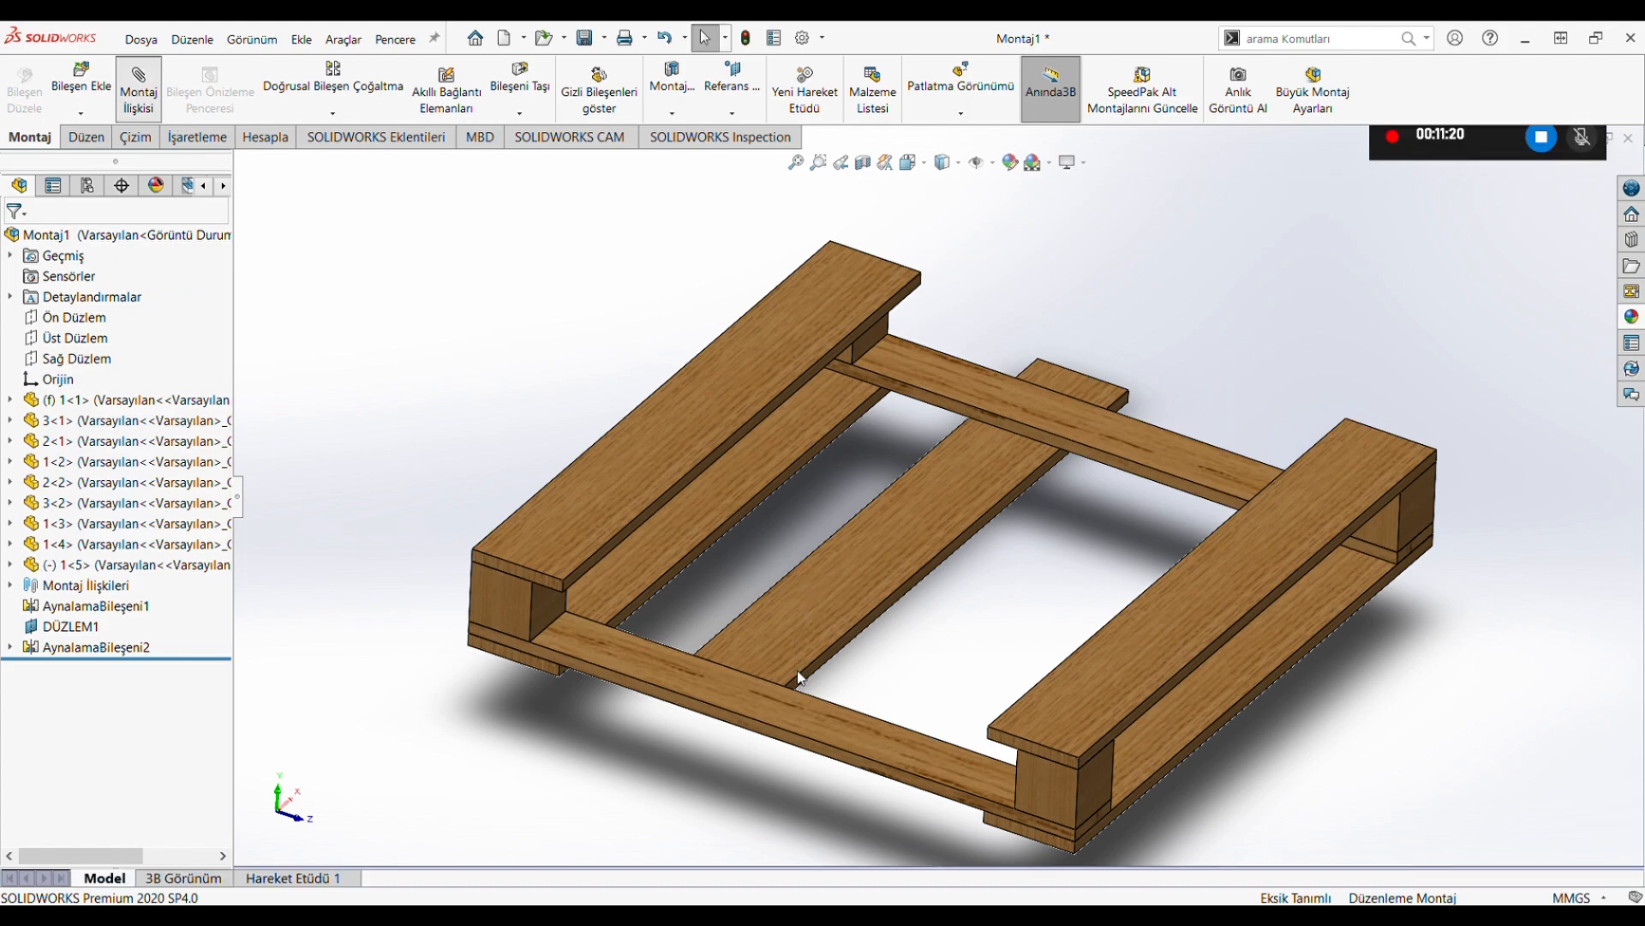
Step: Mate the third board's top face coincident with the top face of the first outer top board
left_click(139, 85)
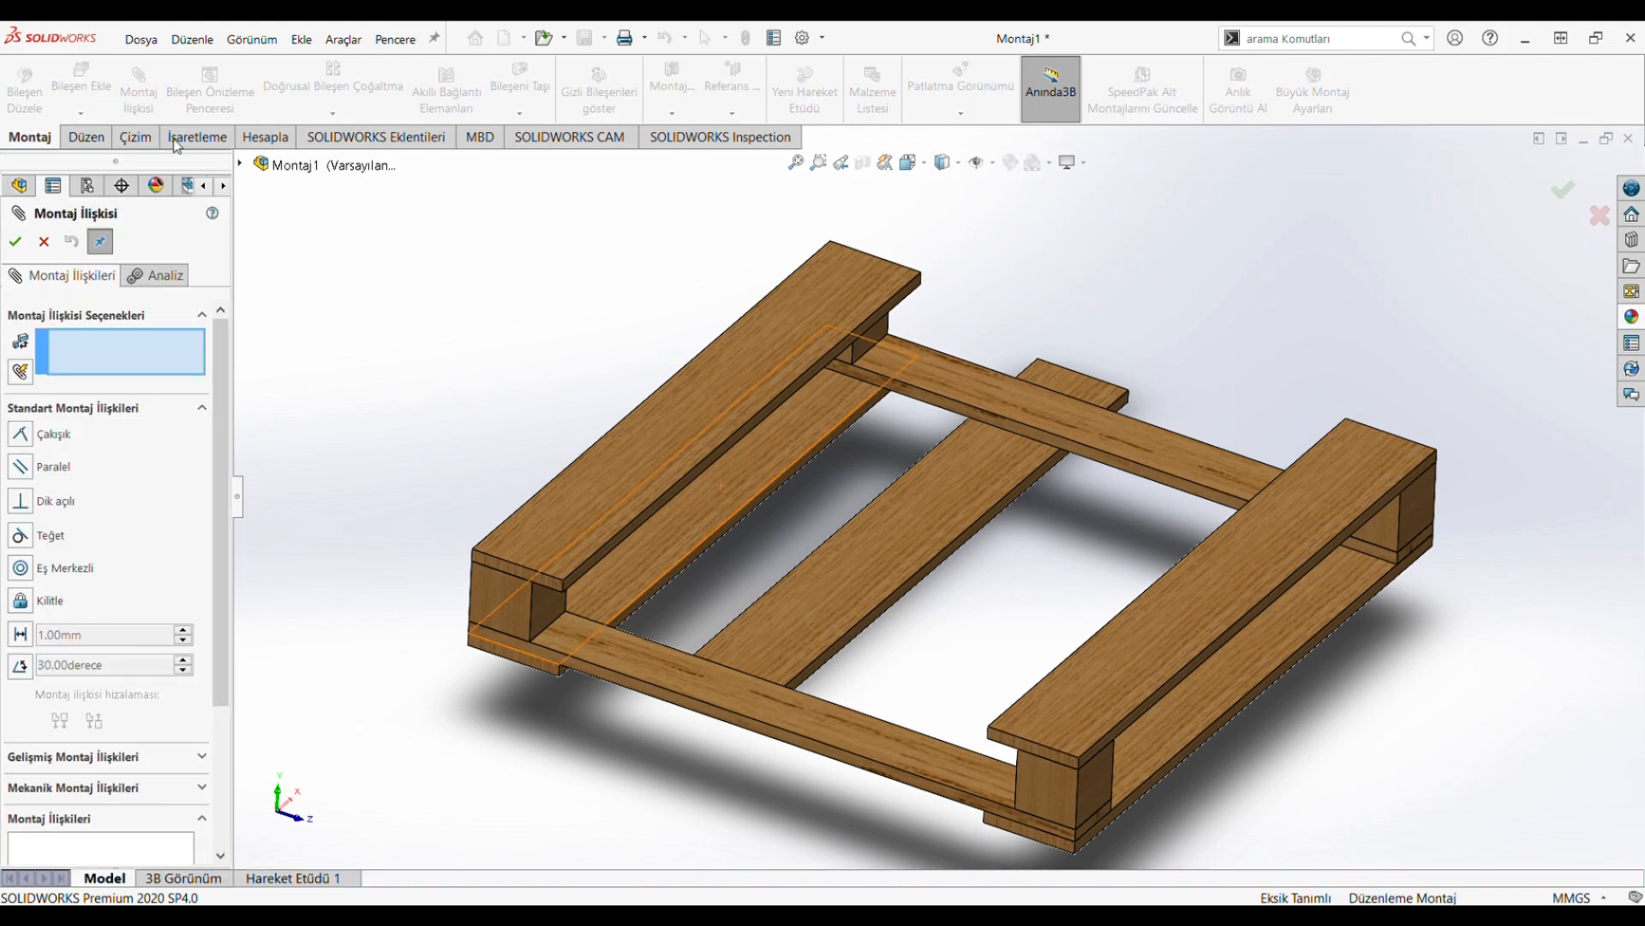
left_click(757, 645)
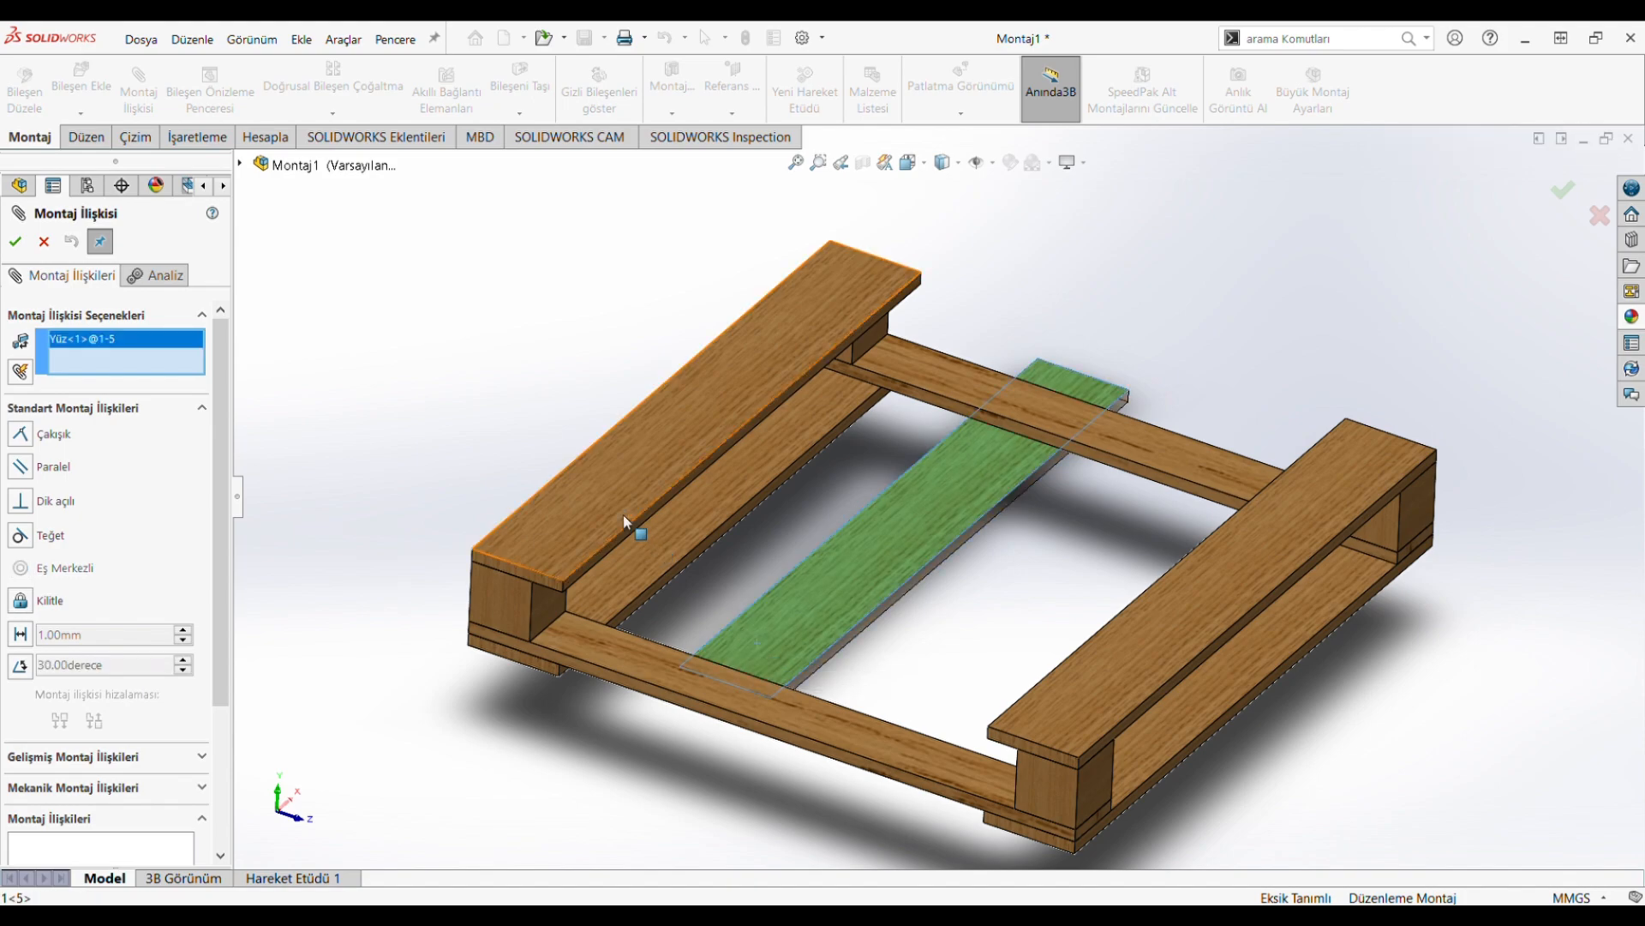
left_click(624, 514)
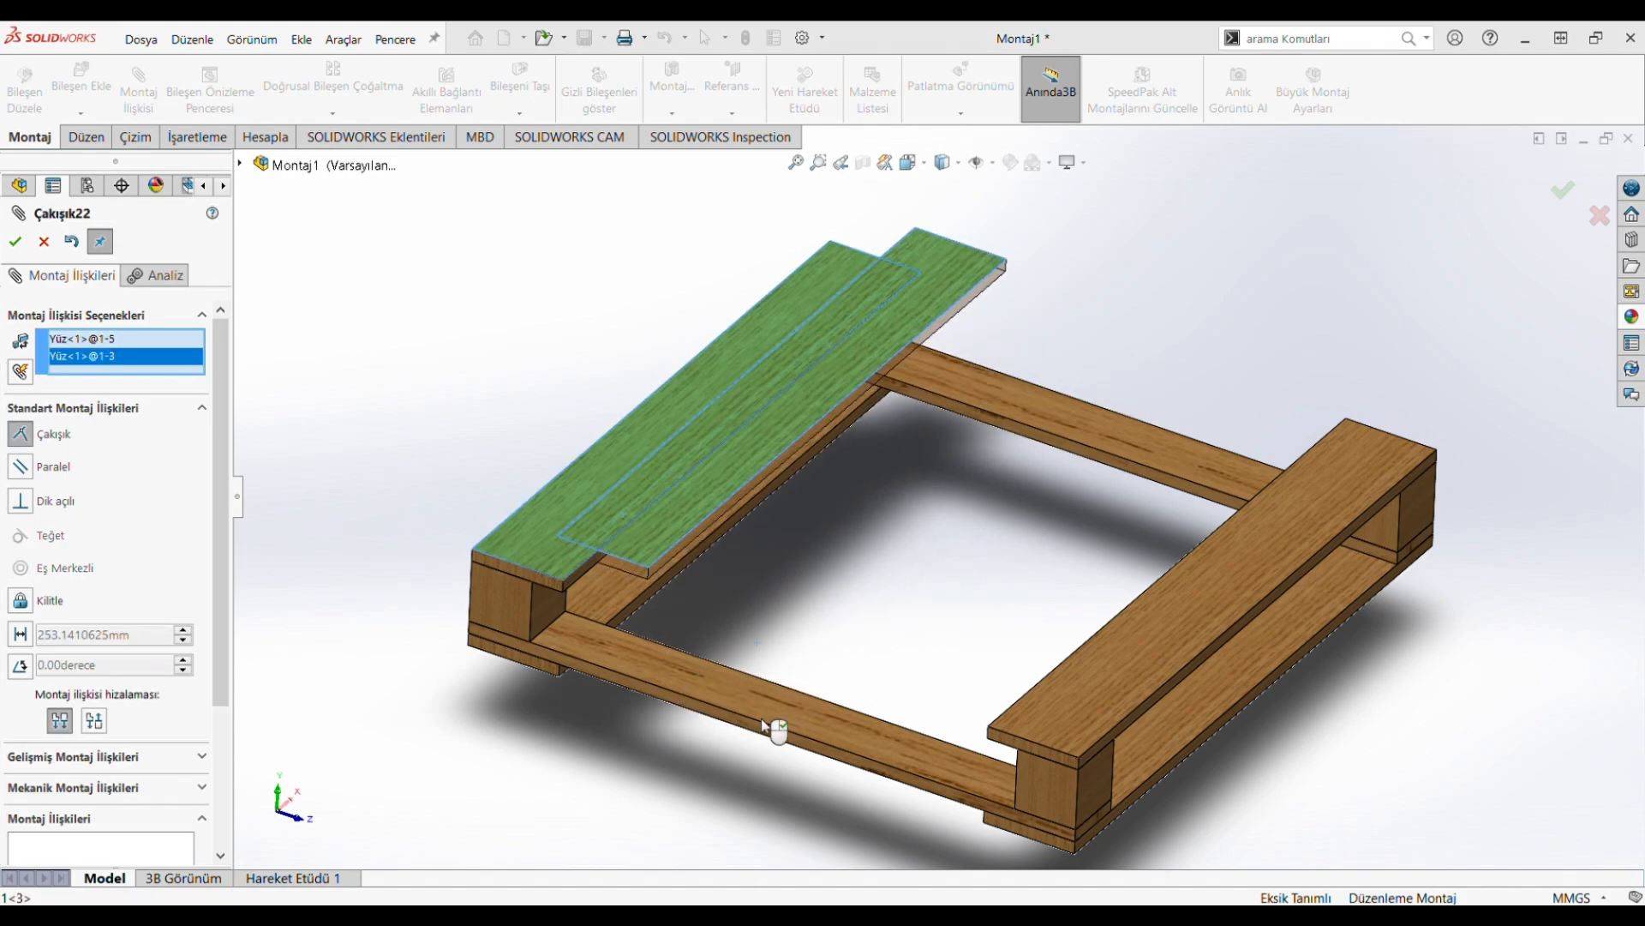
key("Return")
Step: Mate the third board's end face coincident with the outer top board's end face, then slide it into the open gap and finish mating
scroll(617, 565, "down", 4)
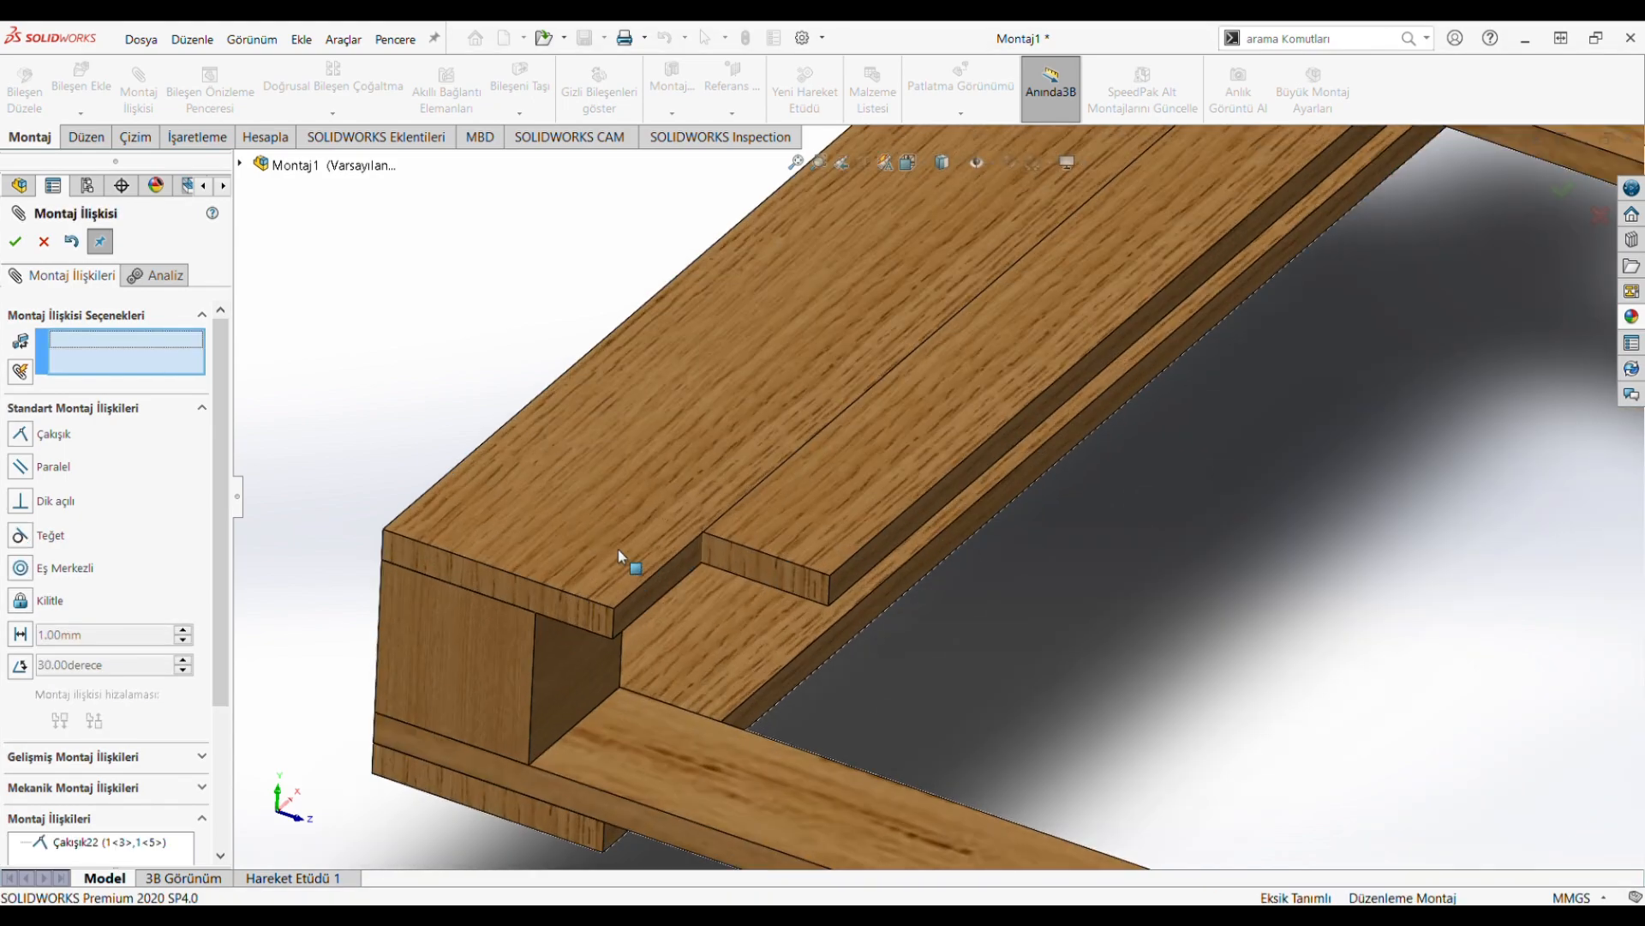
left_click(735, 573)
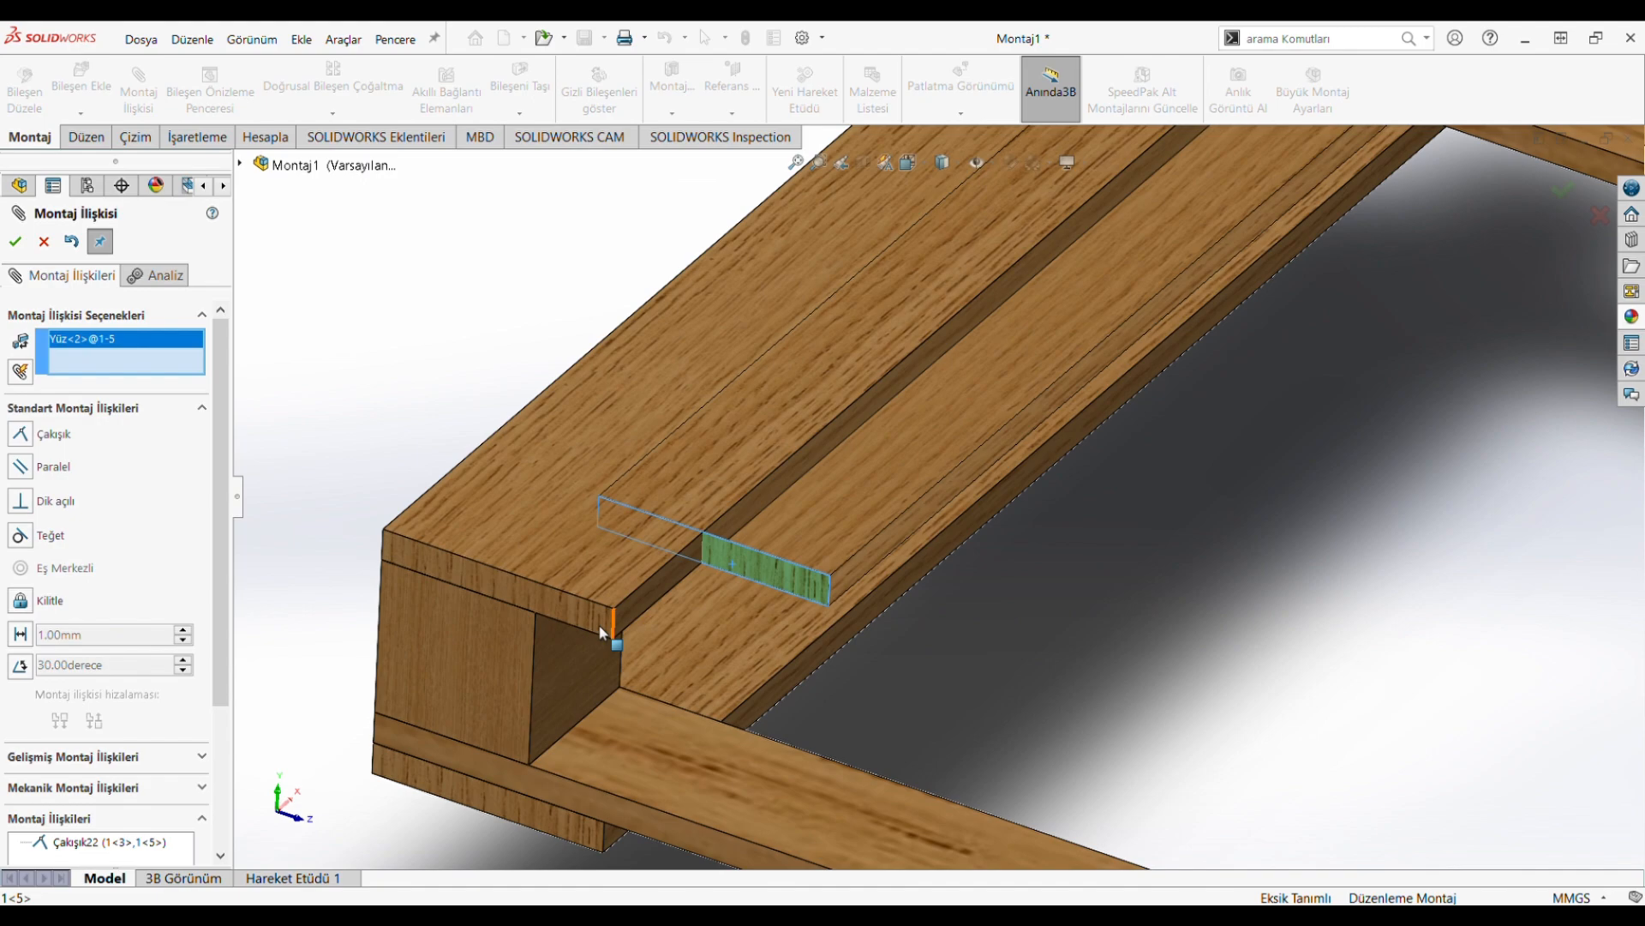
left_click(491, 591)
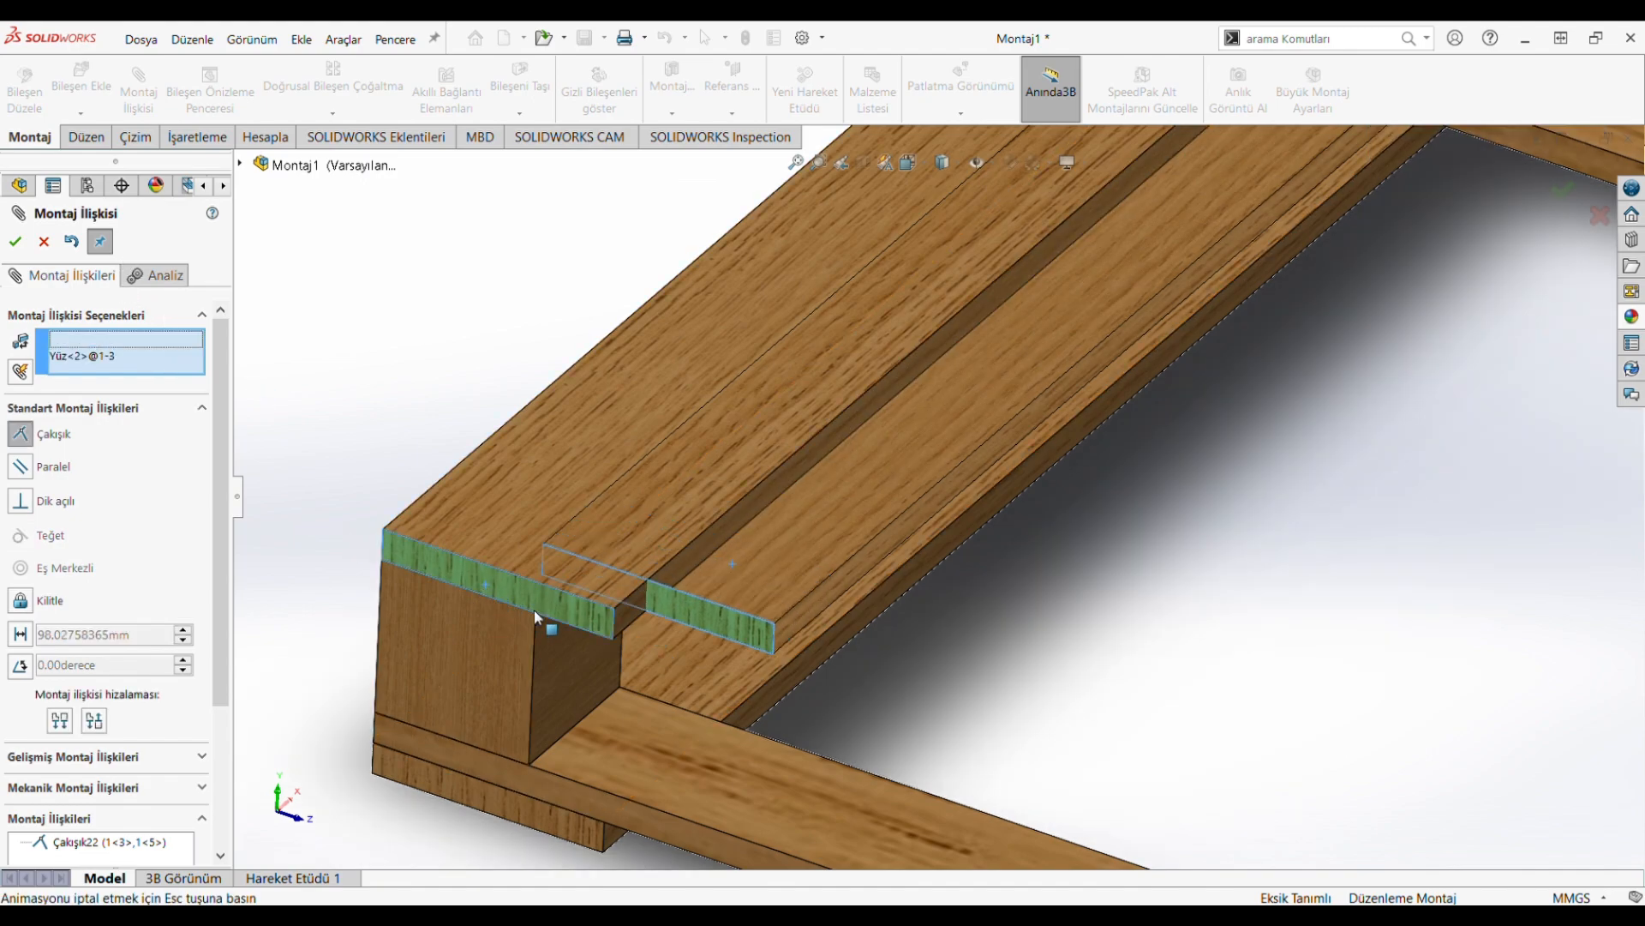
key("Return")
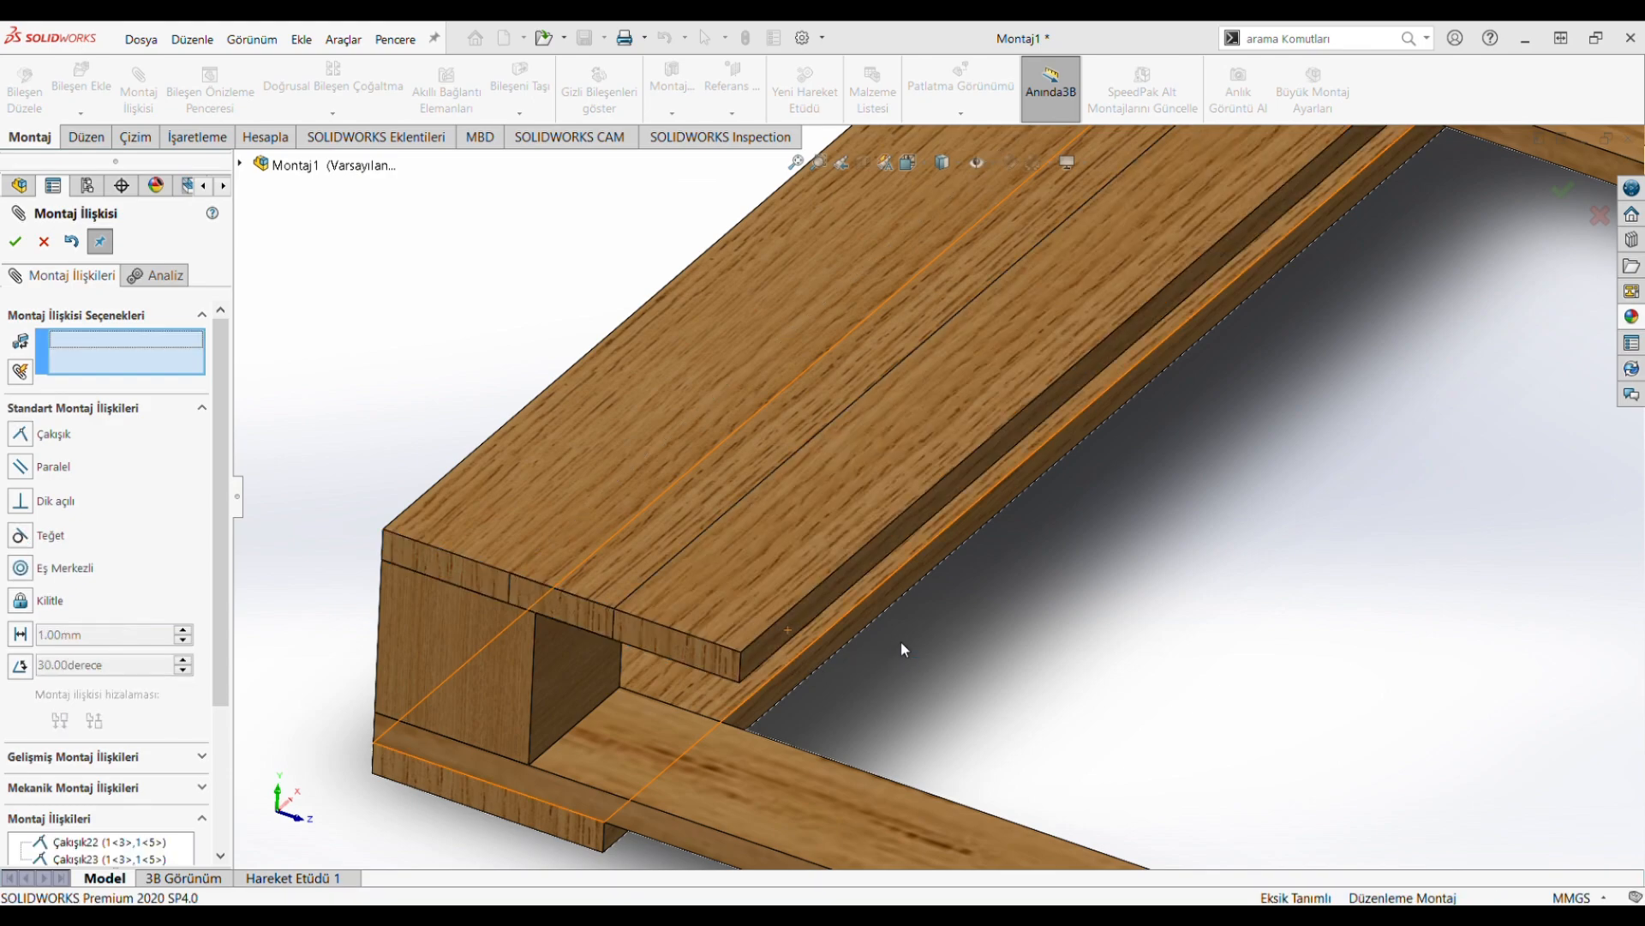
scroll(901, 641, "up", 5)
left_click_drag(1029, 579, 1131, 621)
left_click(387, 537)
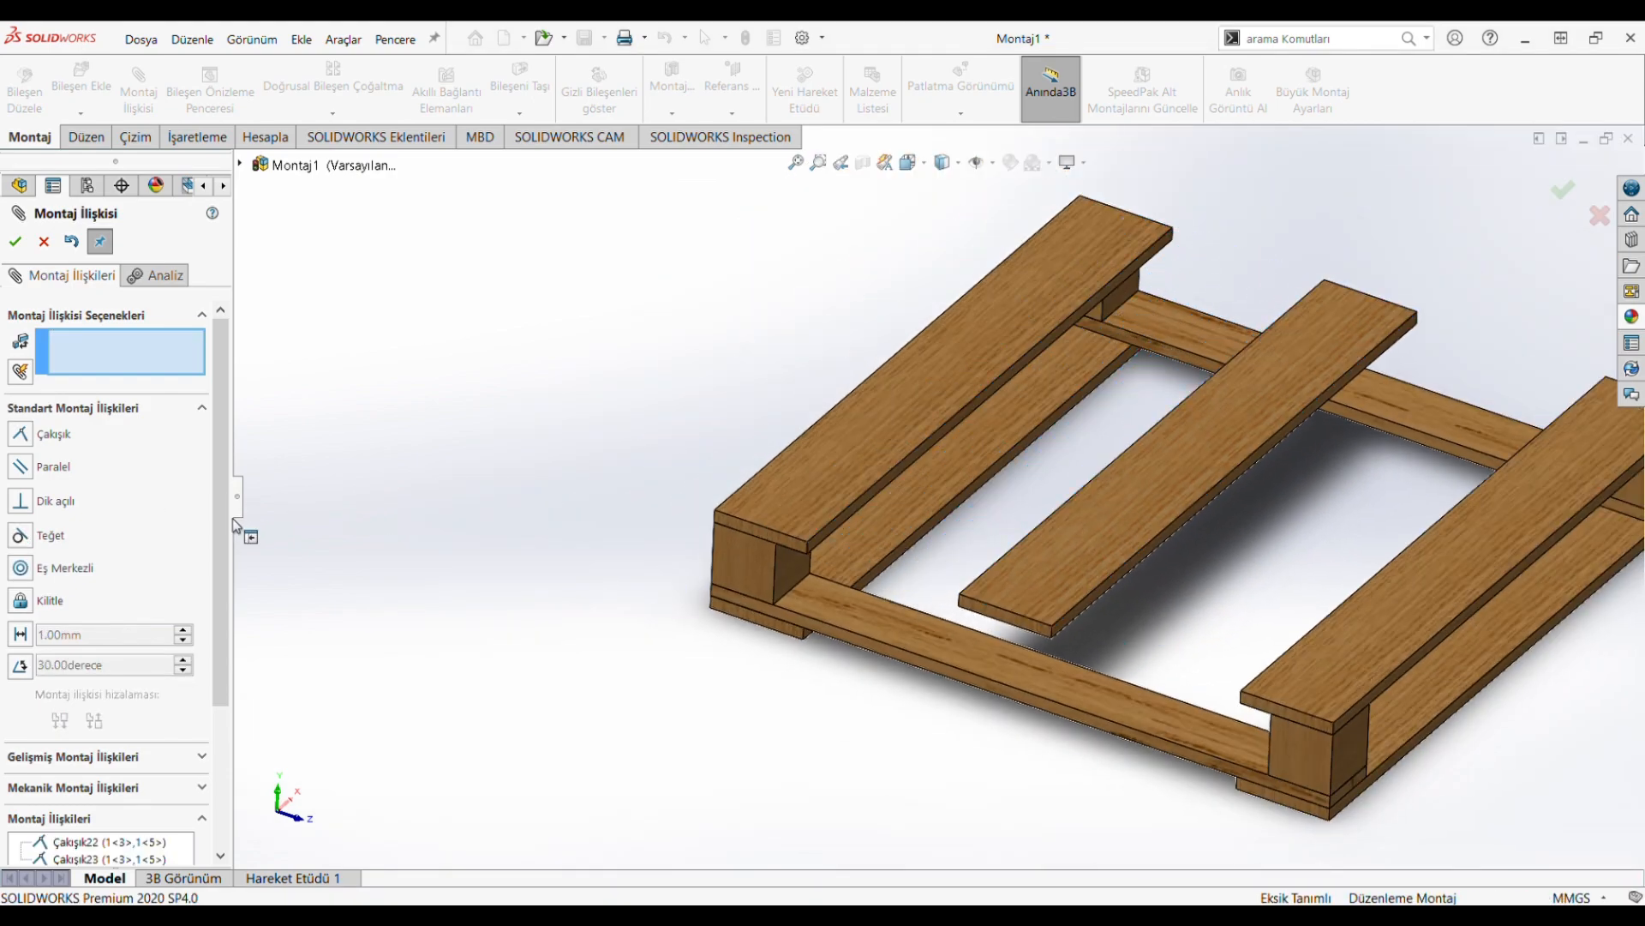
scroll(200, 678, "down", 3)
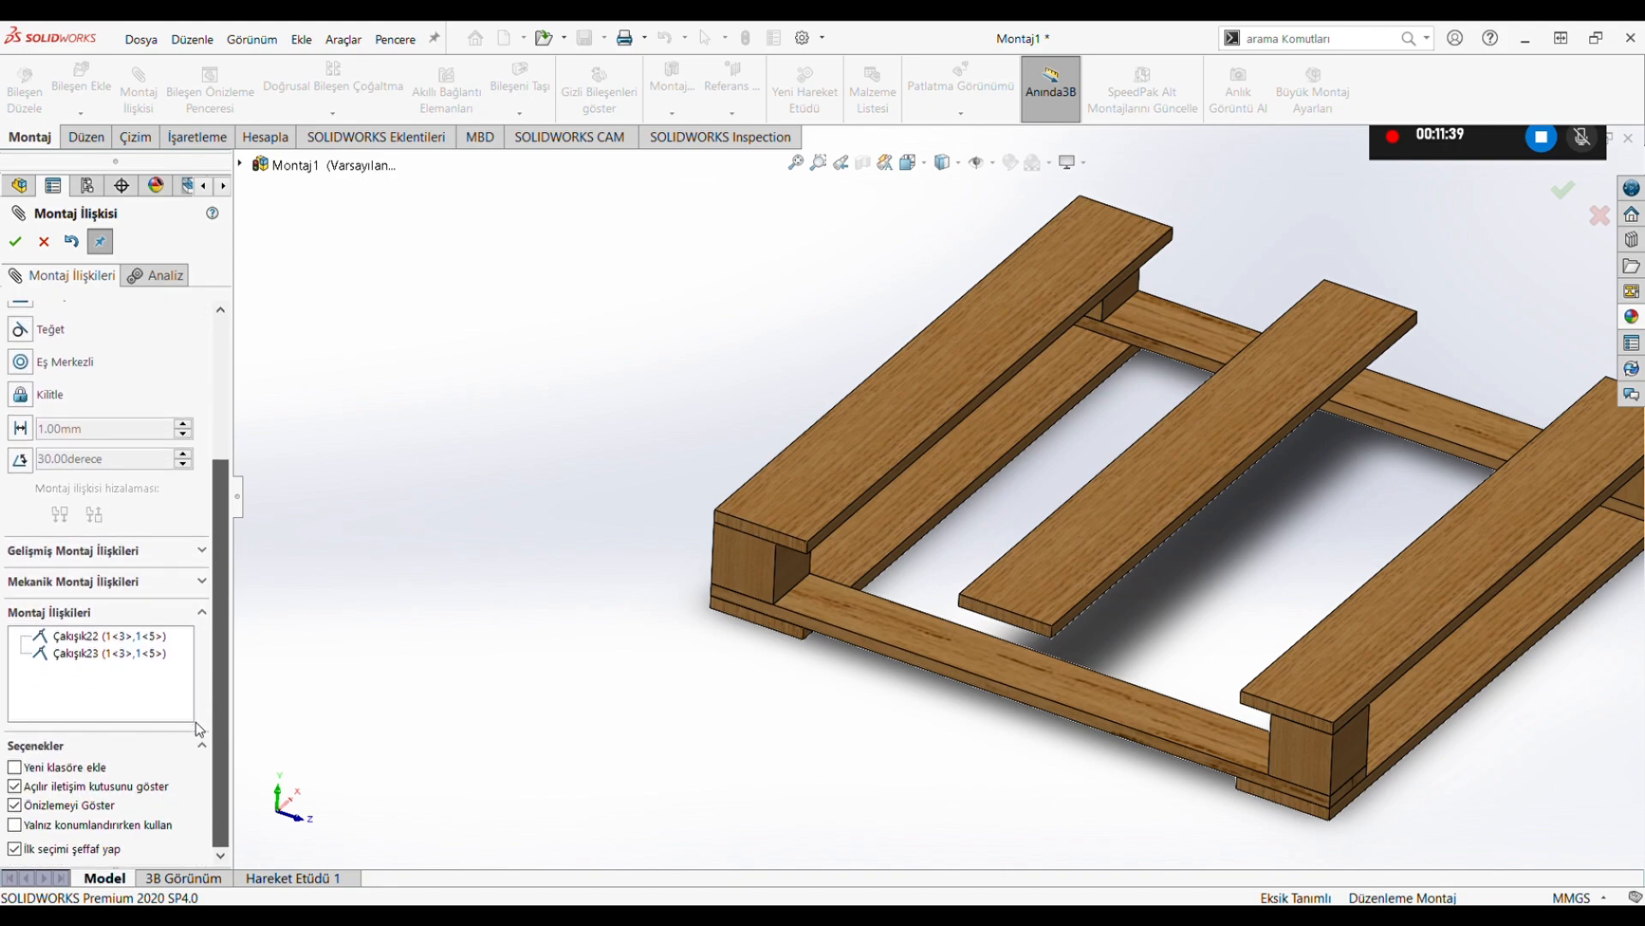
left_click(14, 241)
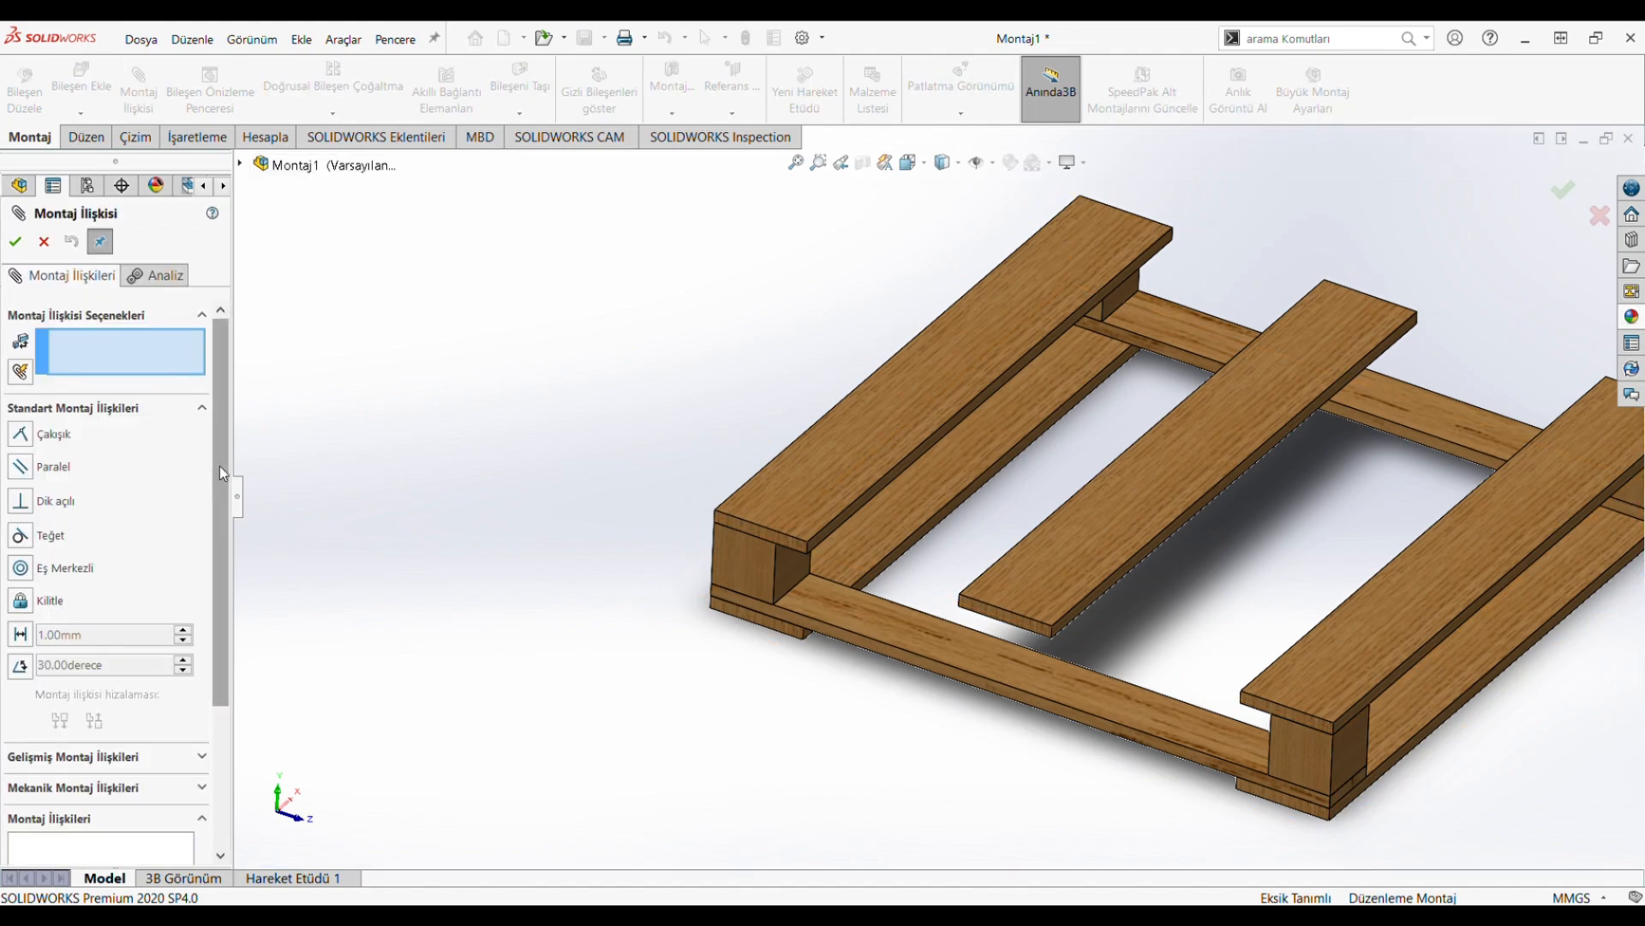
Step: Set up a centred Width mate, using the facing inner side faces of the two outer top boards as width references
scroll(218, 581, "down", 3)
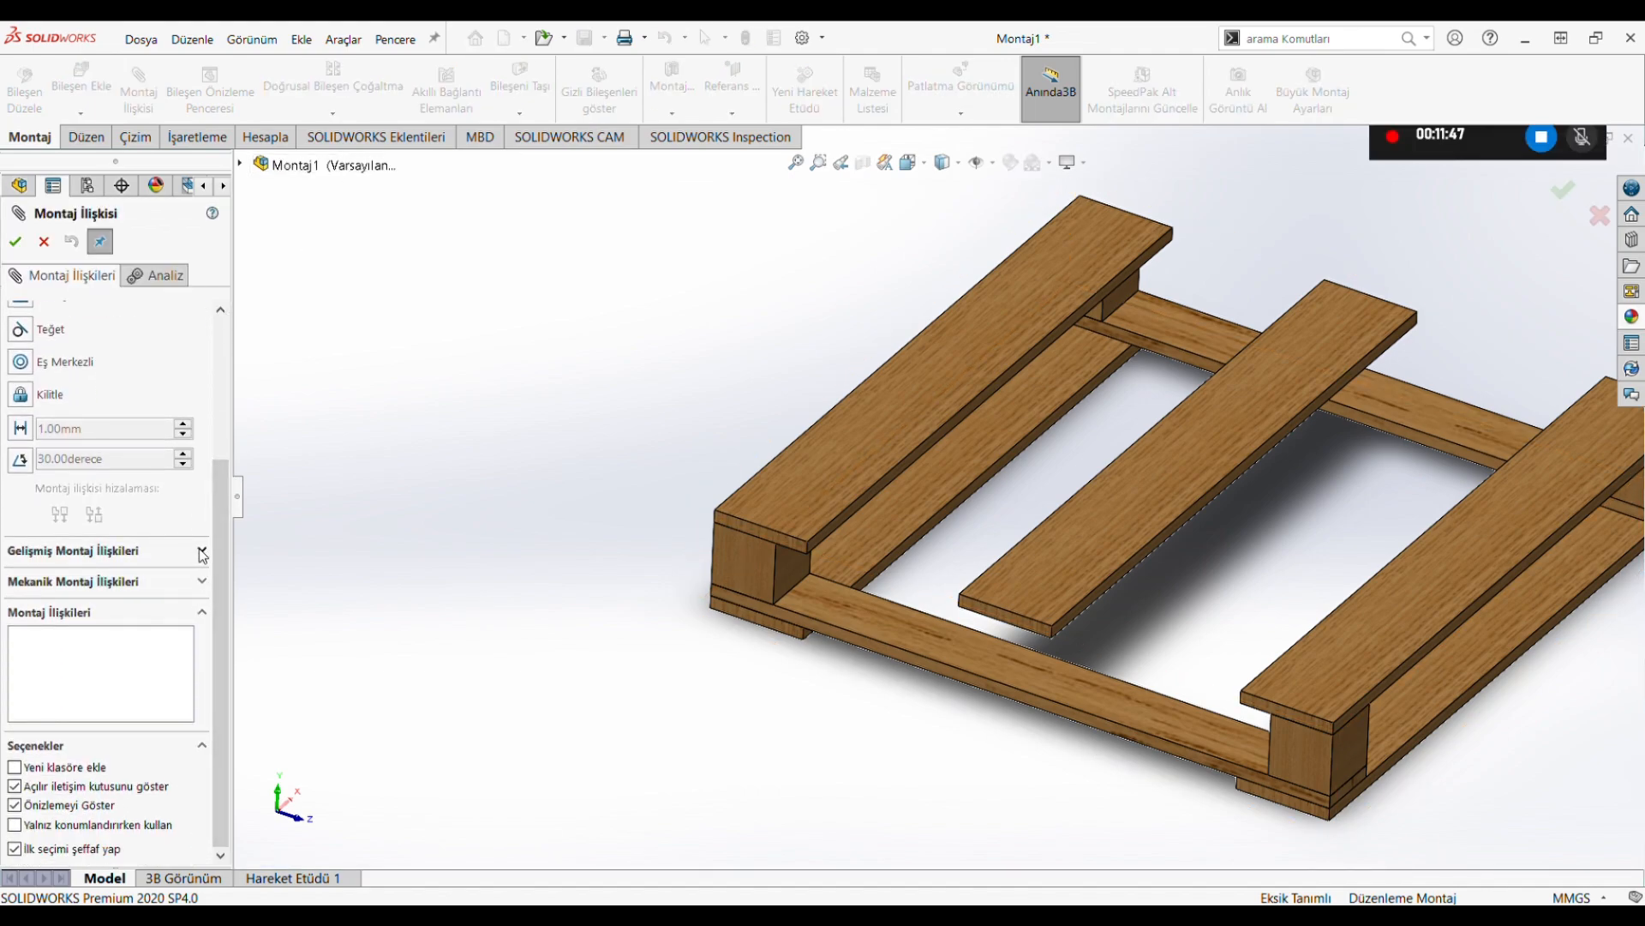
left_click(204, 552)
left_click_drag(226, 518, 230, 438)
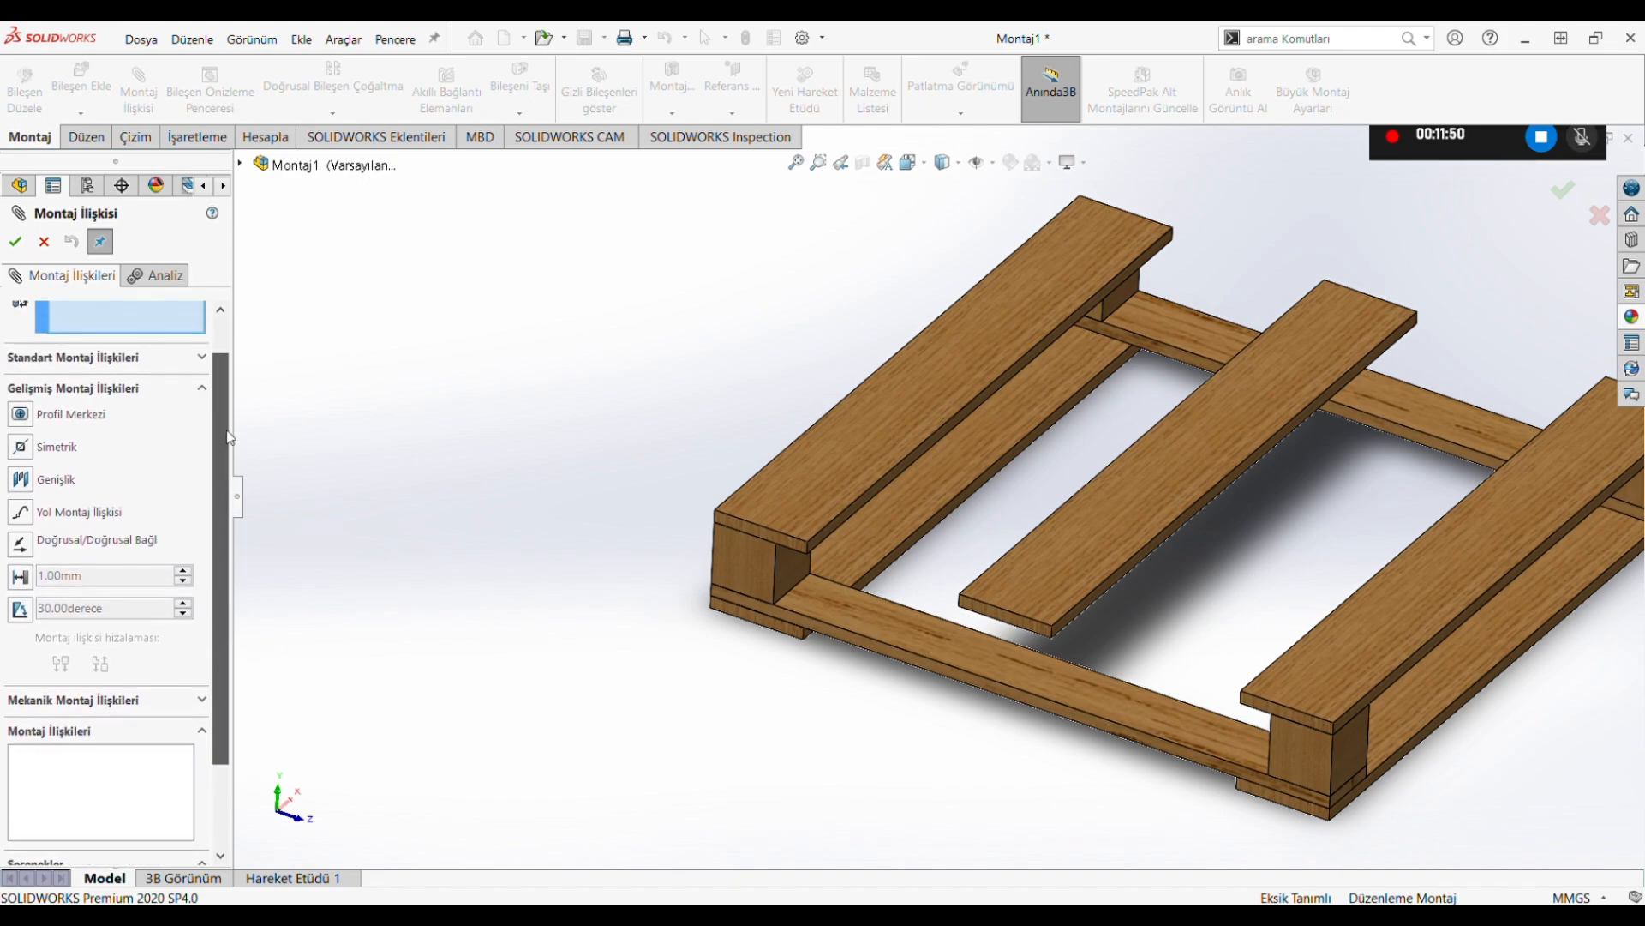
left_click(20, 479)
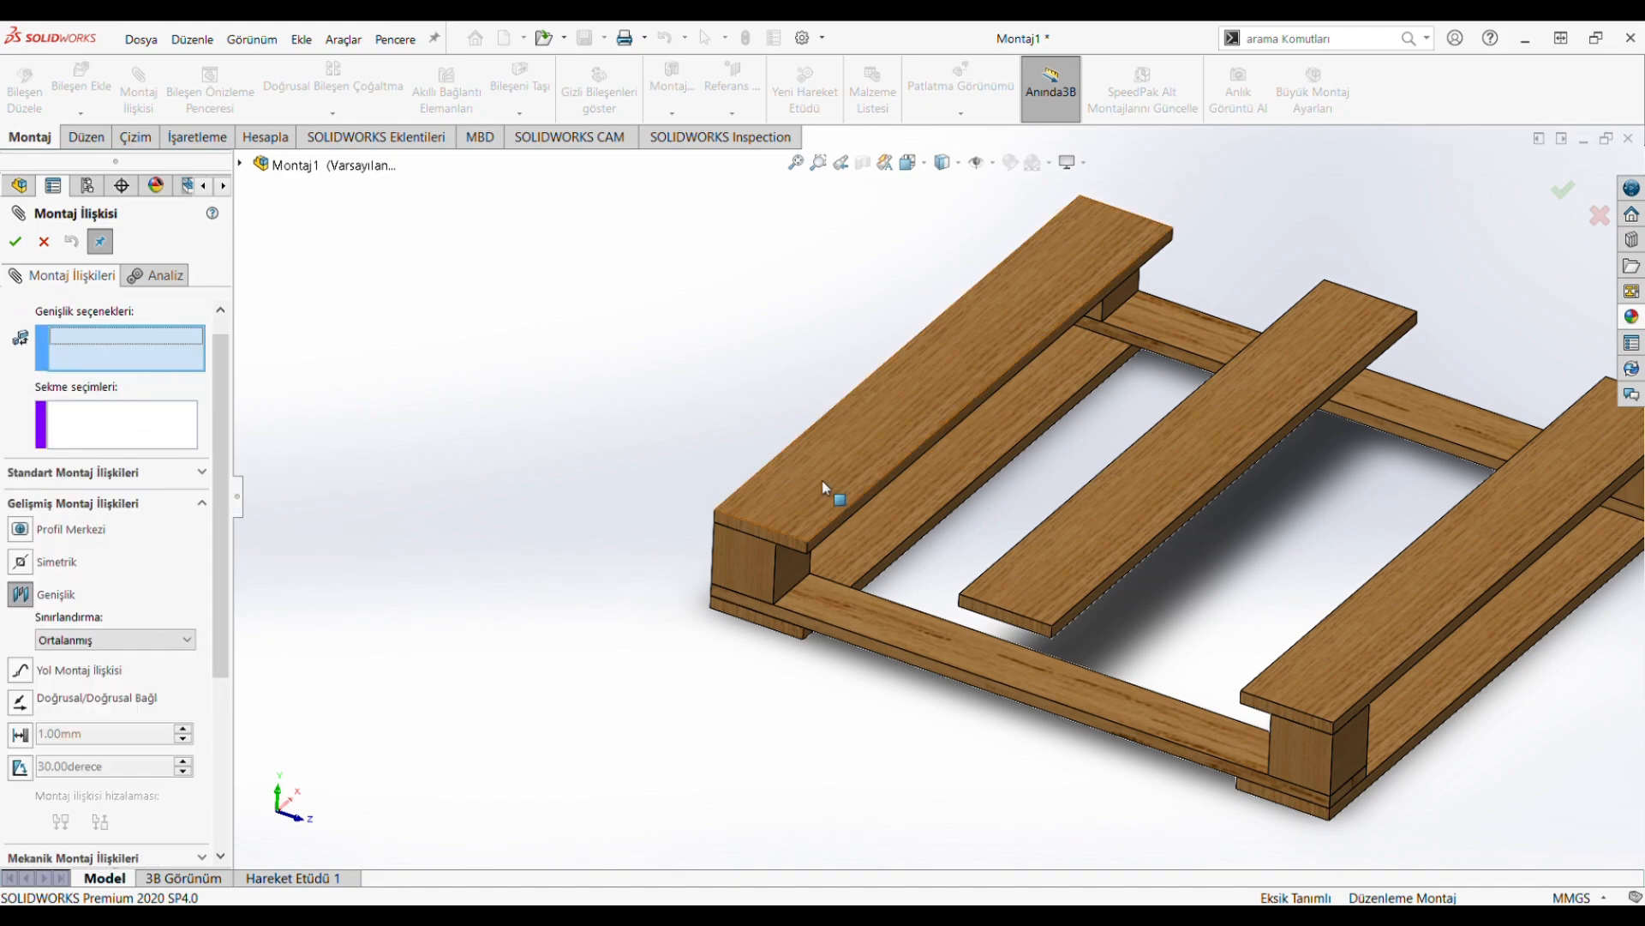
scroll(965, 505, "down", 4)
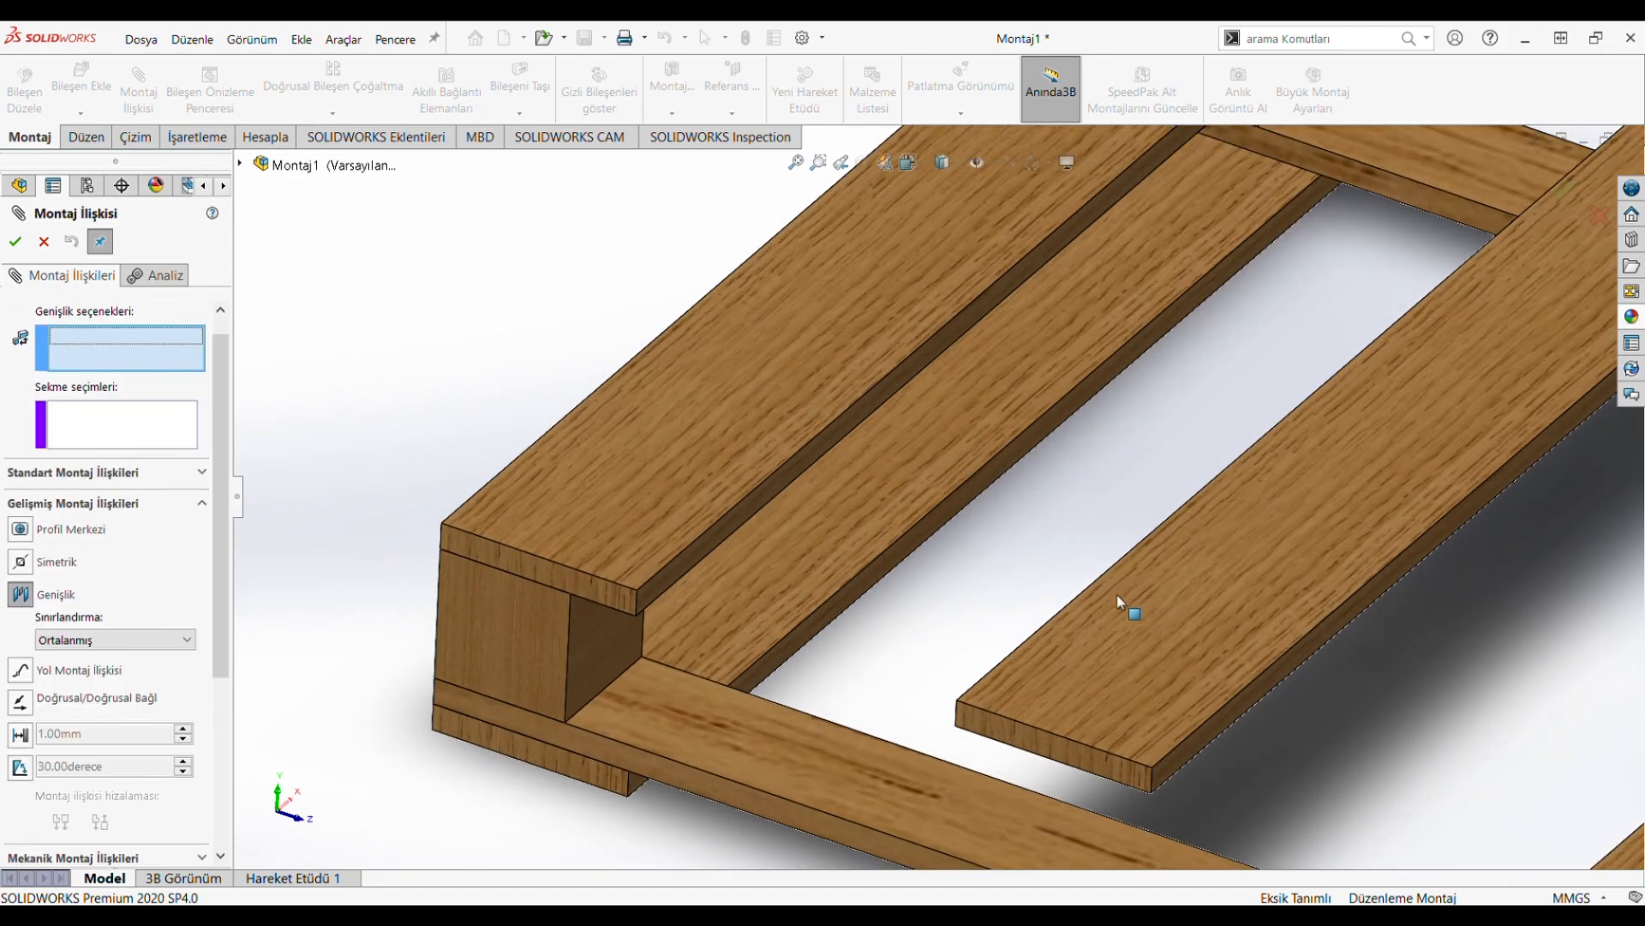
left_click(677, 572)
middle_click_drag(885, 489, 664, 351)
left_click(1508, 646)
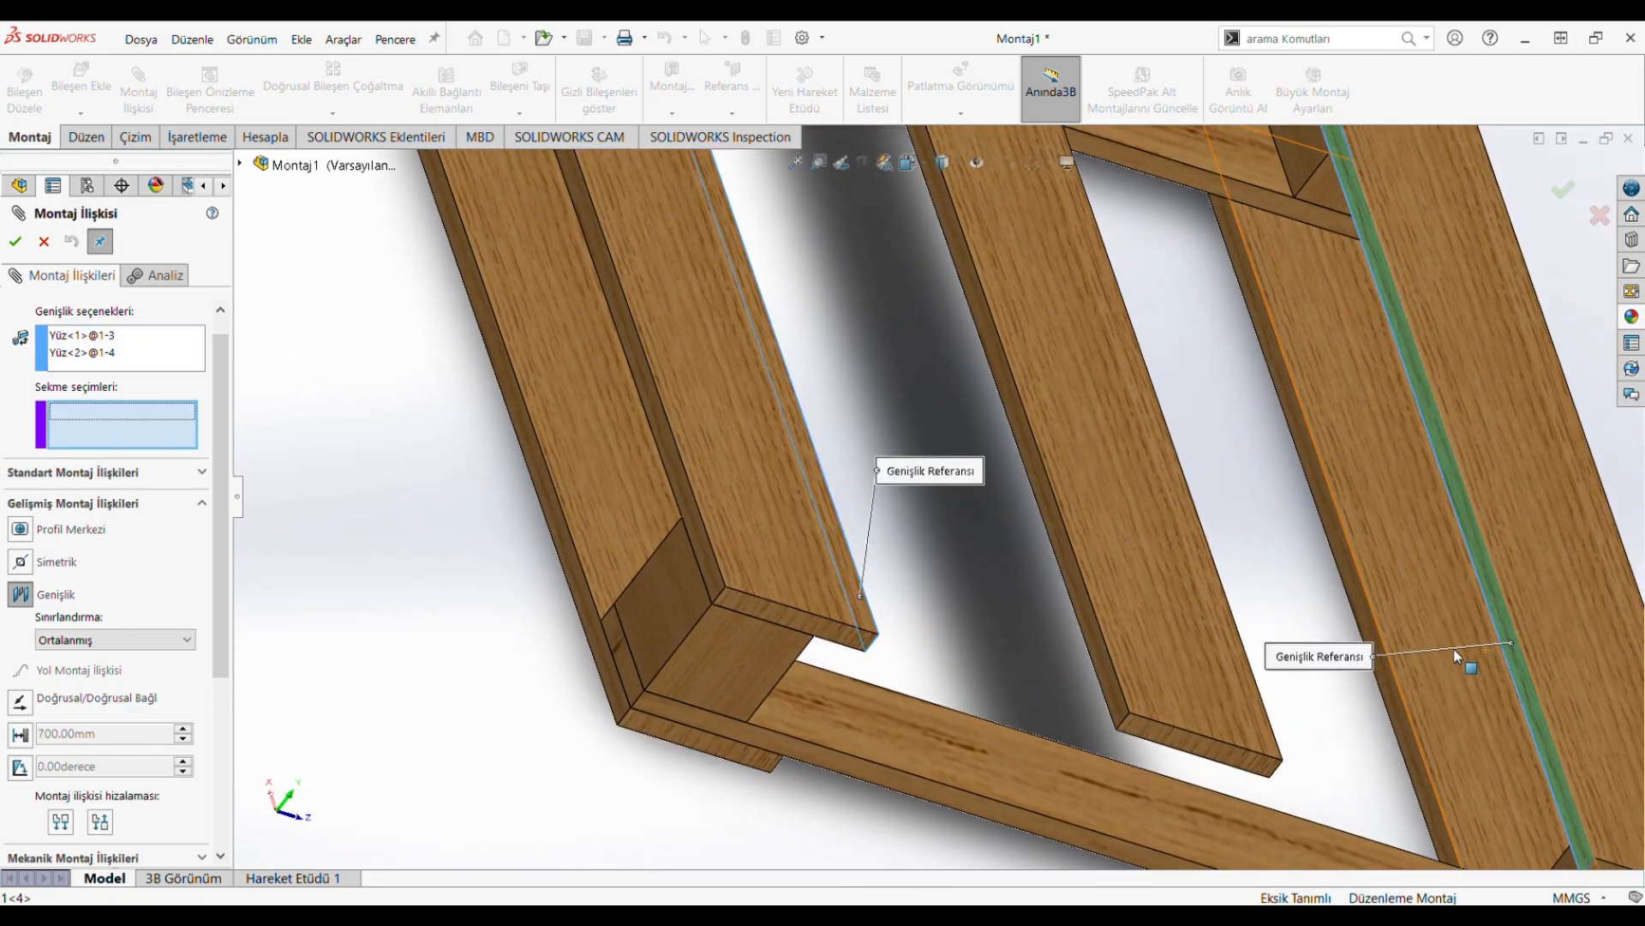
Step: Use both long side faces of the middle board as tab references and complete the Width mate
left_click(1144, 701)
middle_click_drag(1144, 702, 1289, 708)
left_click(1258, 779)
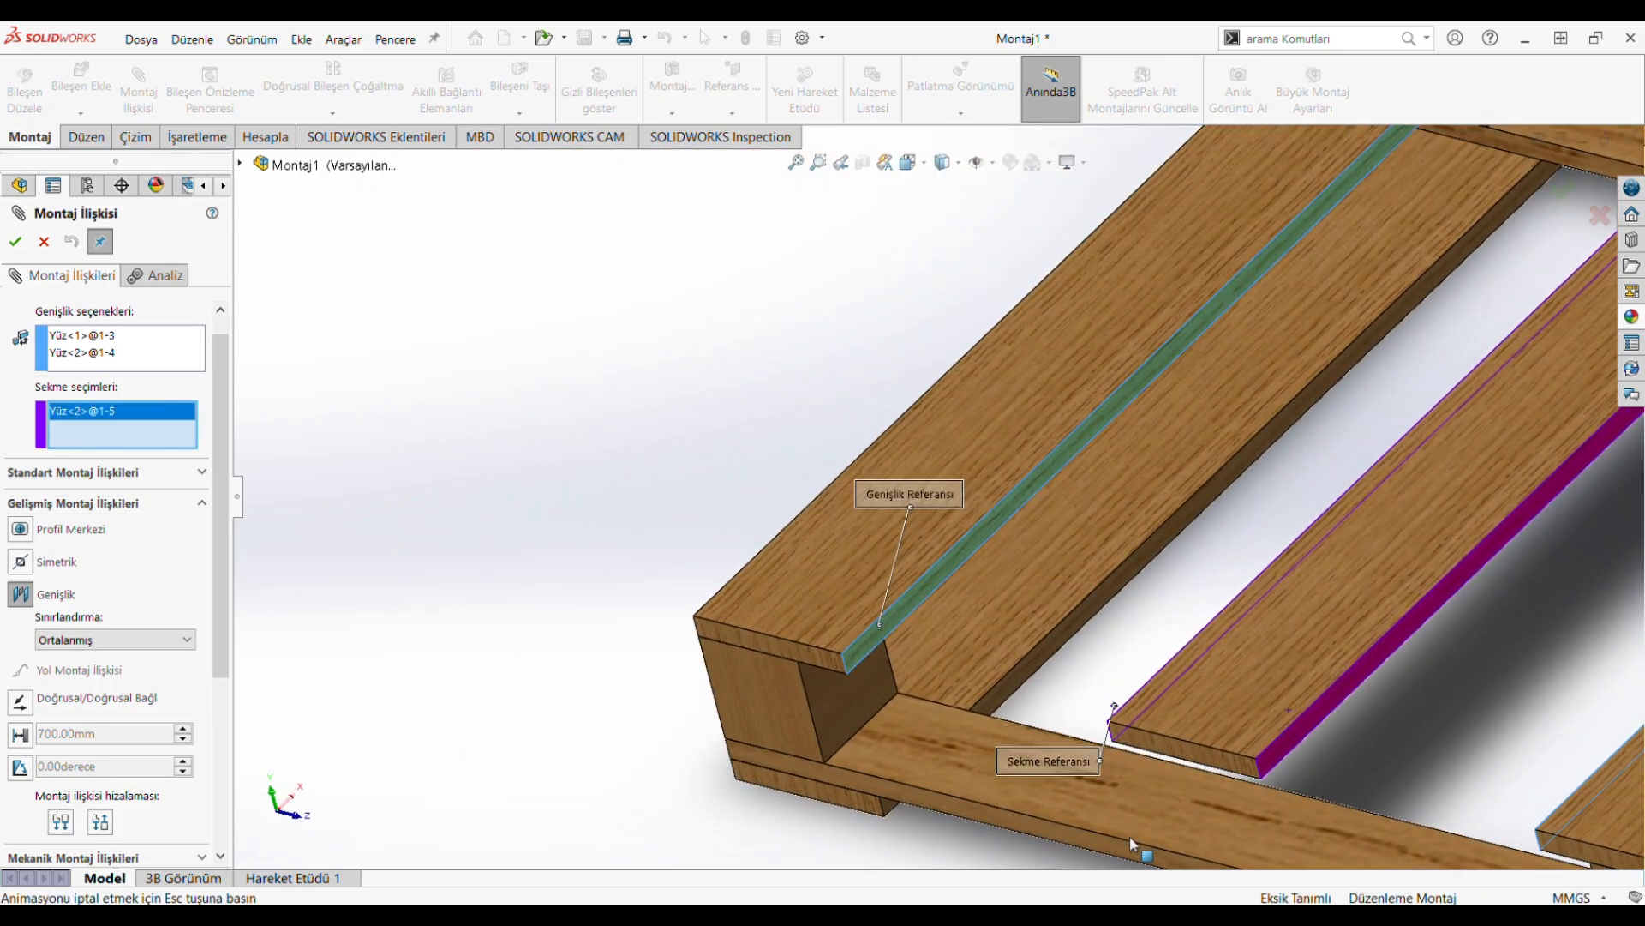
left_click(15, 243)
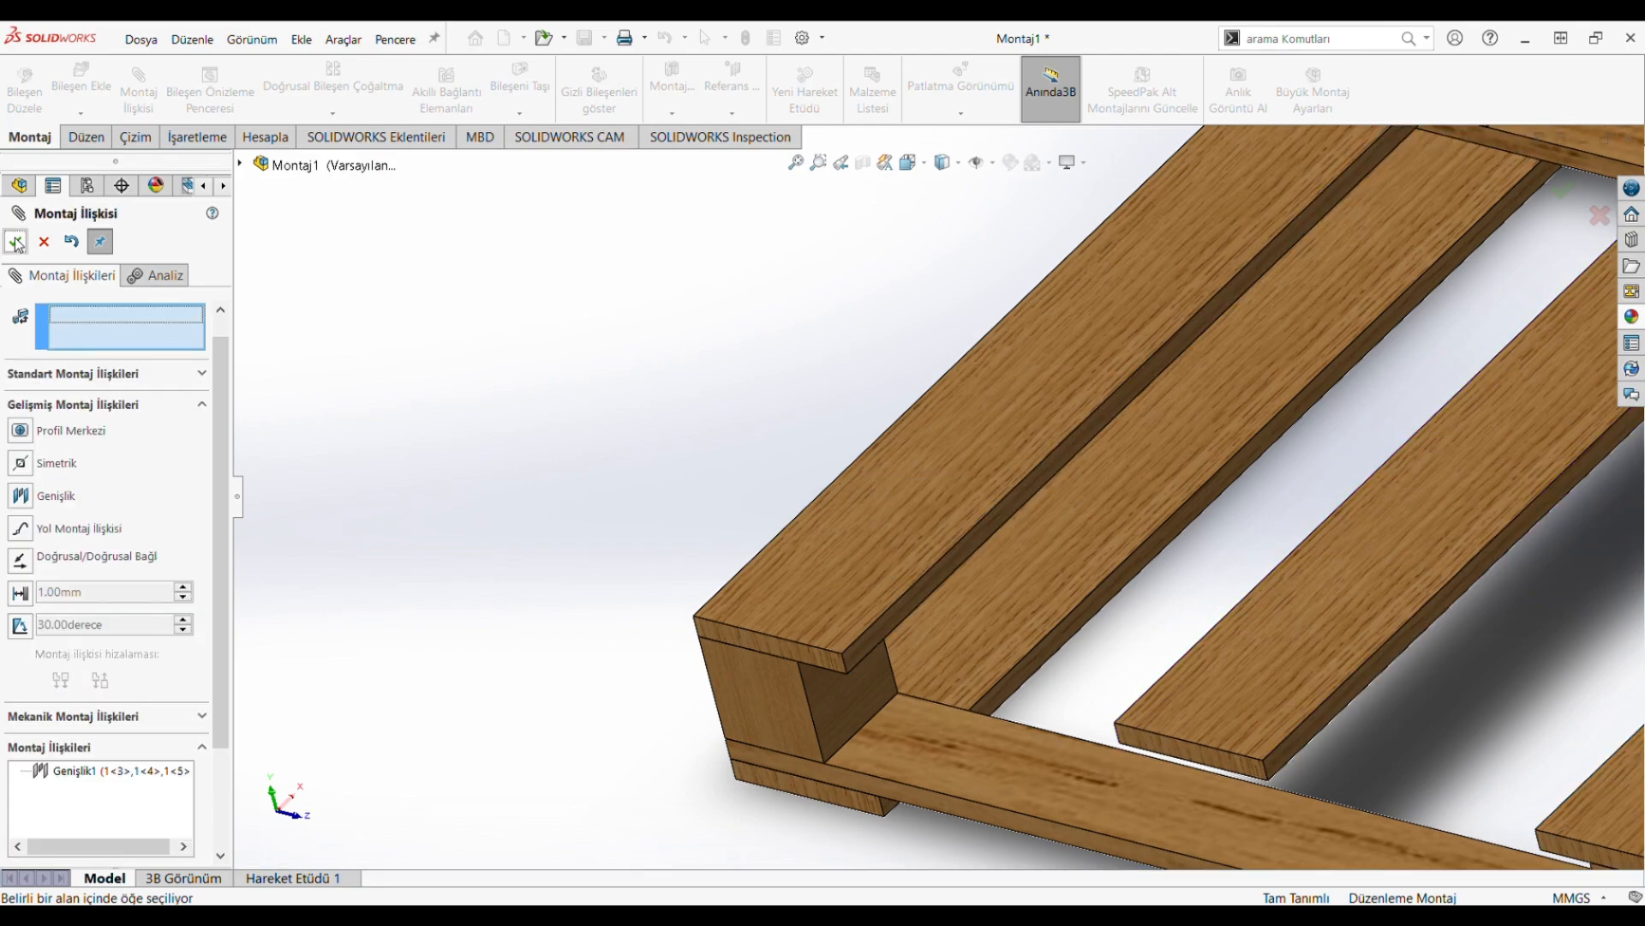
left_click(14, 243)
Step: Examine the pallet with its middle board from above, from a low side angle and in isometric view
left_click(910, 163)
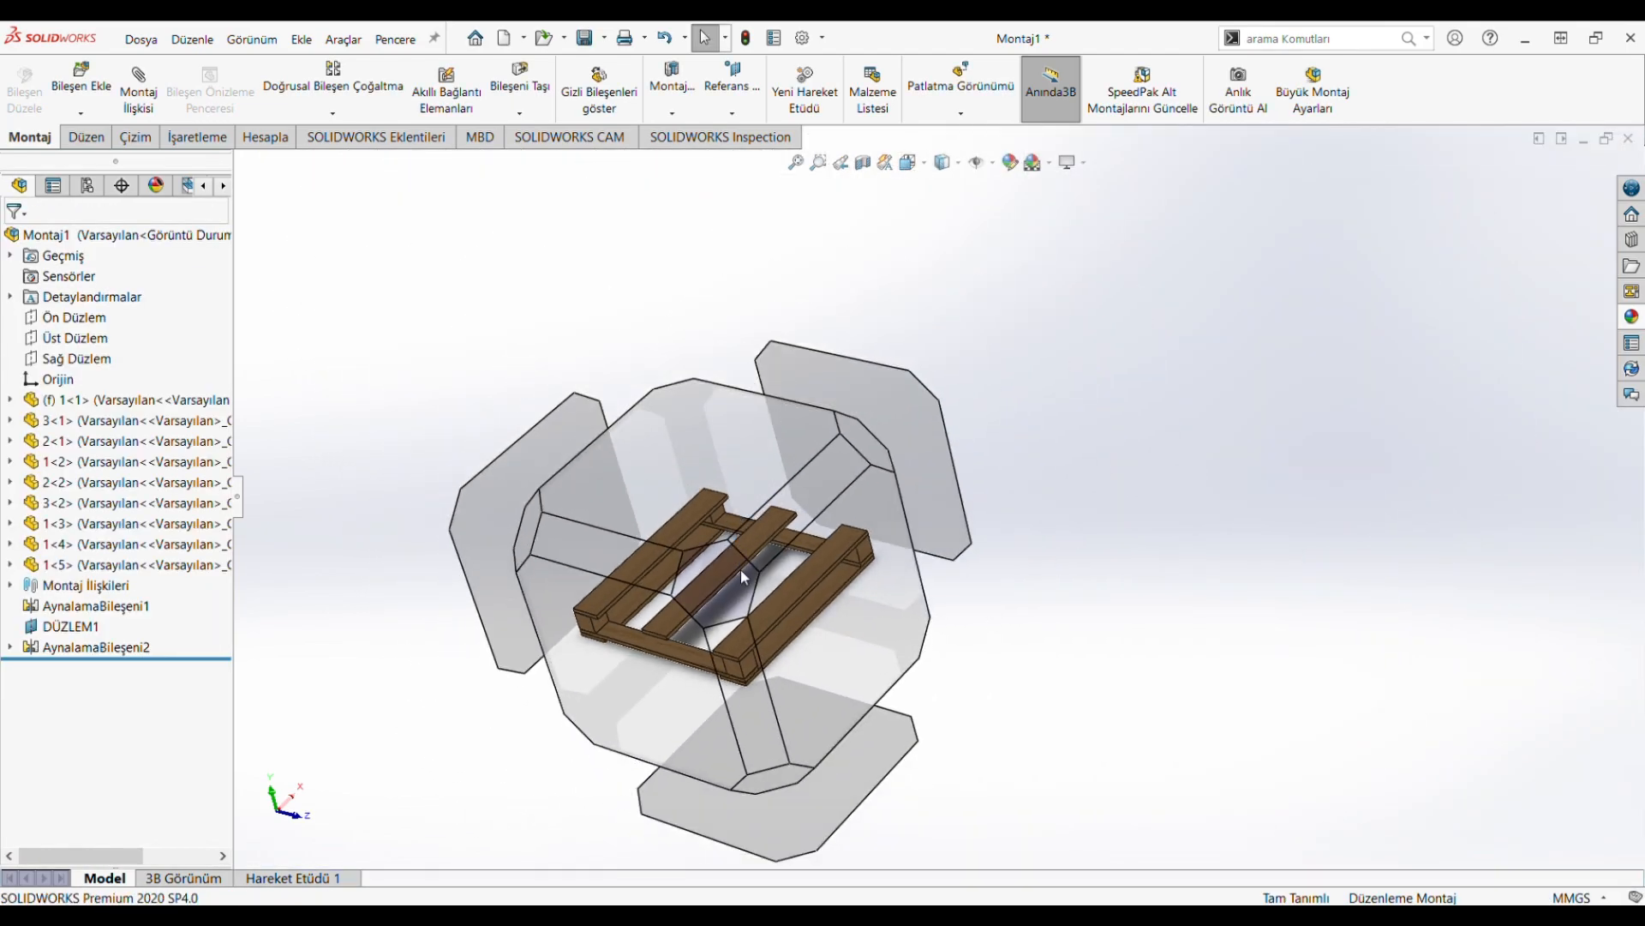
left_click(740, 570)
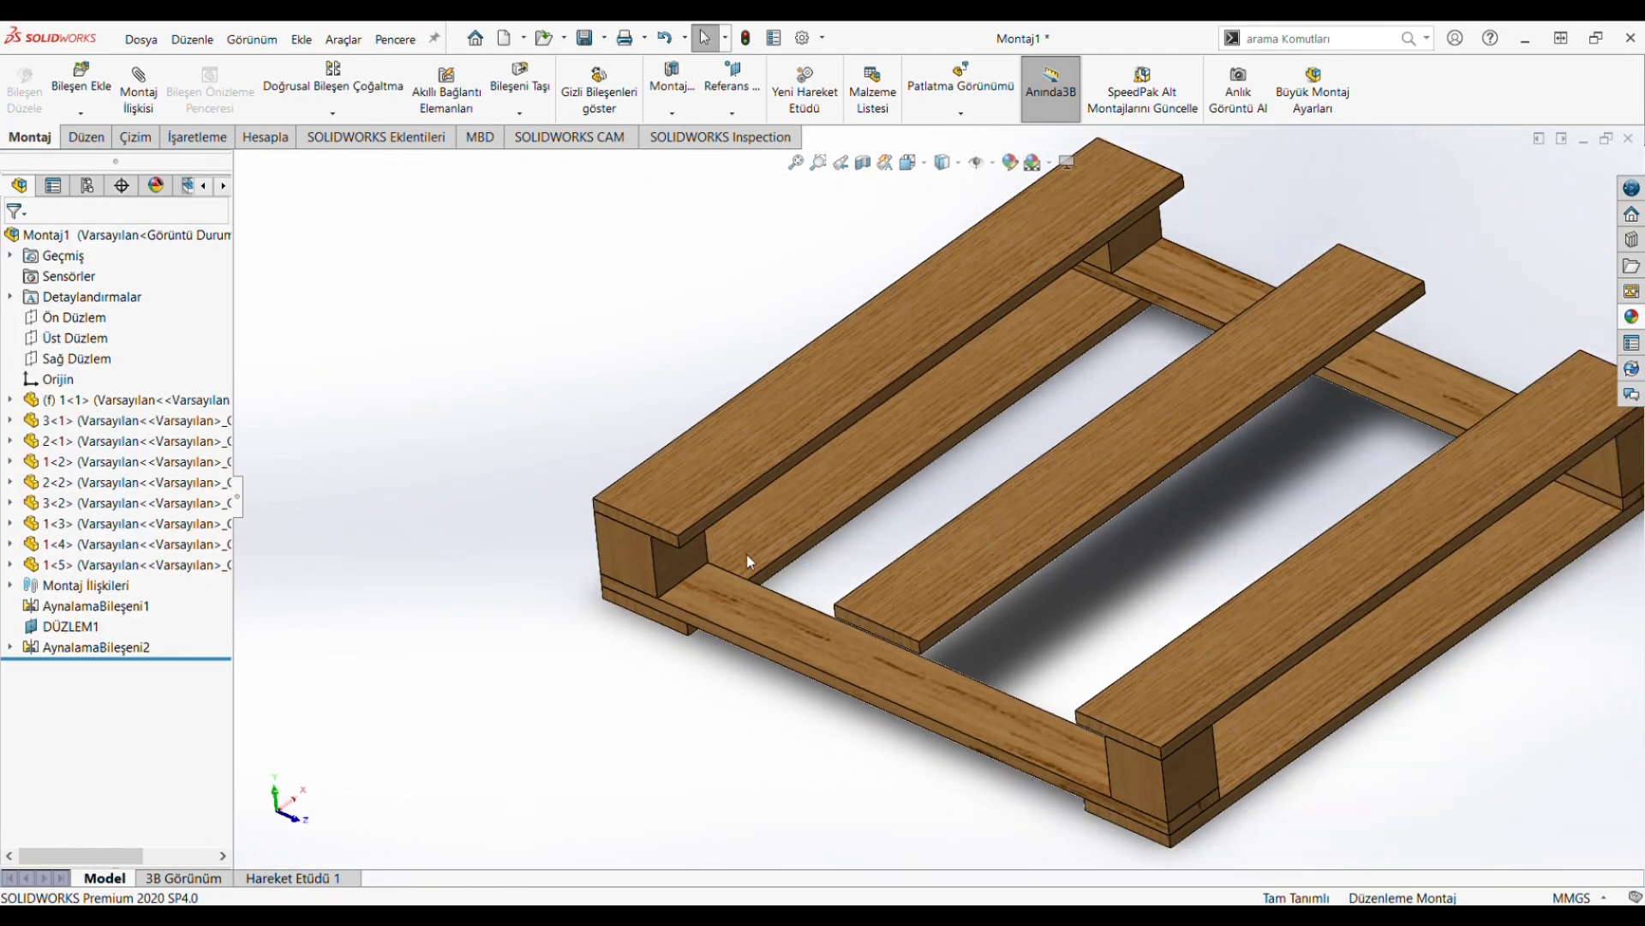
middle_click_drag(775, 468, 861, 608)
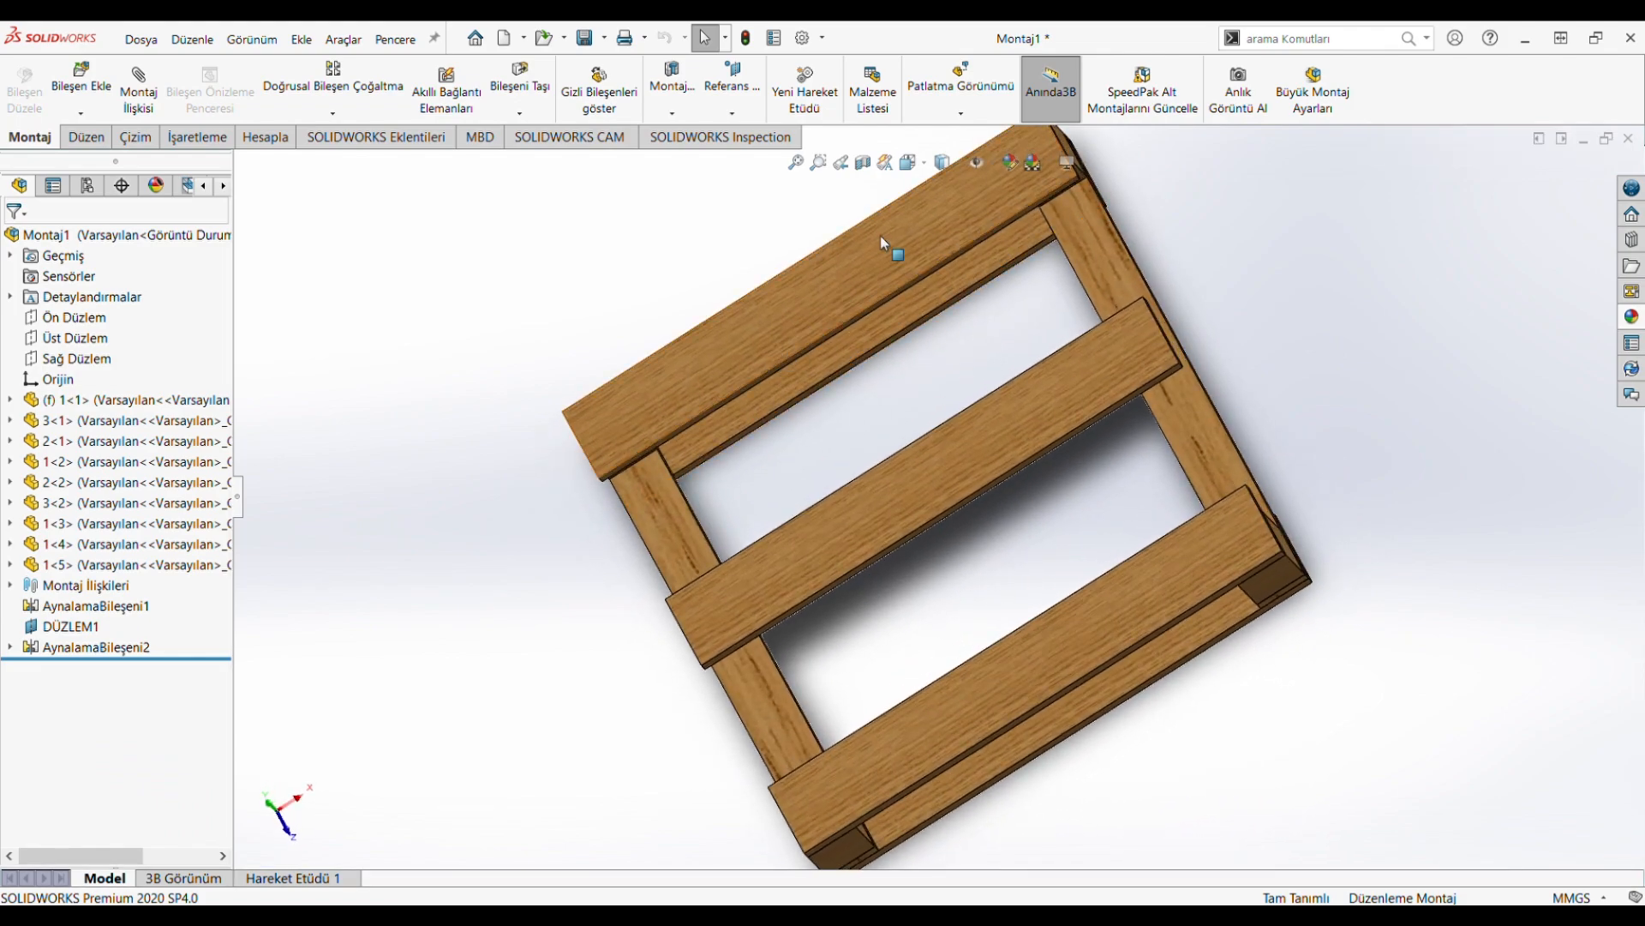
left_click(910, 163)
left_click(711, 557)
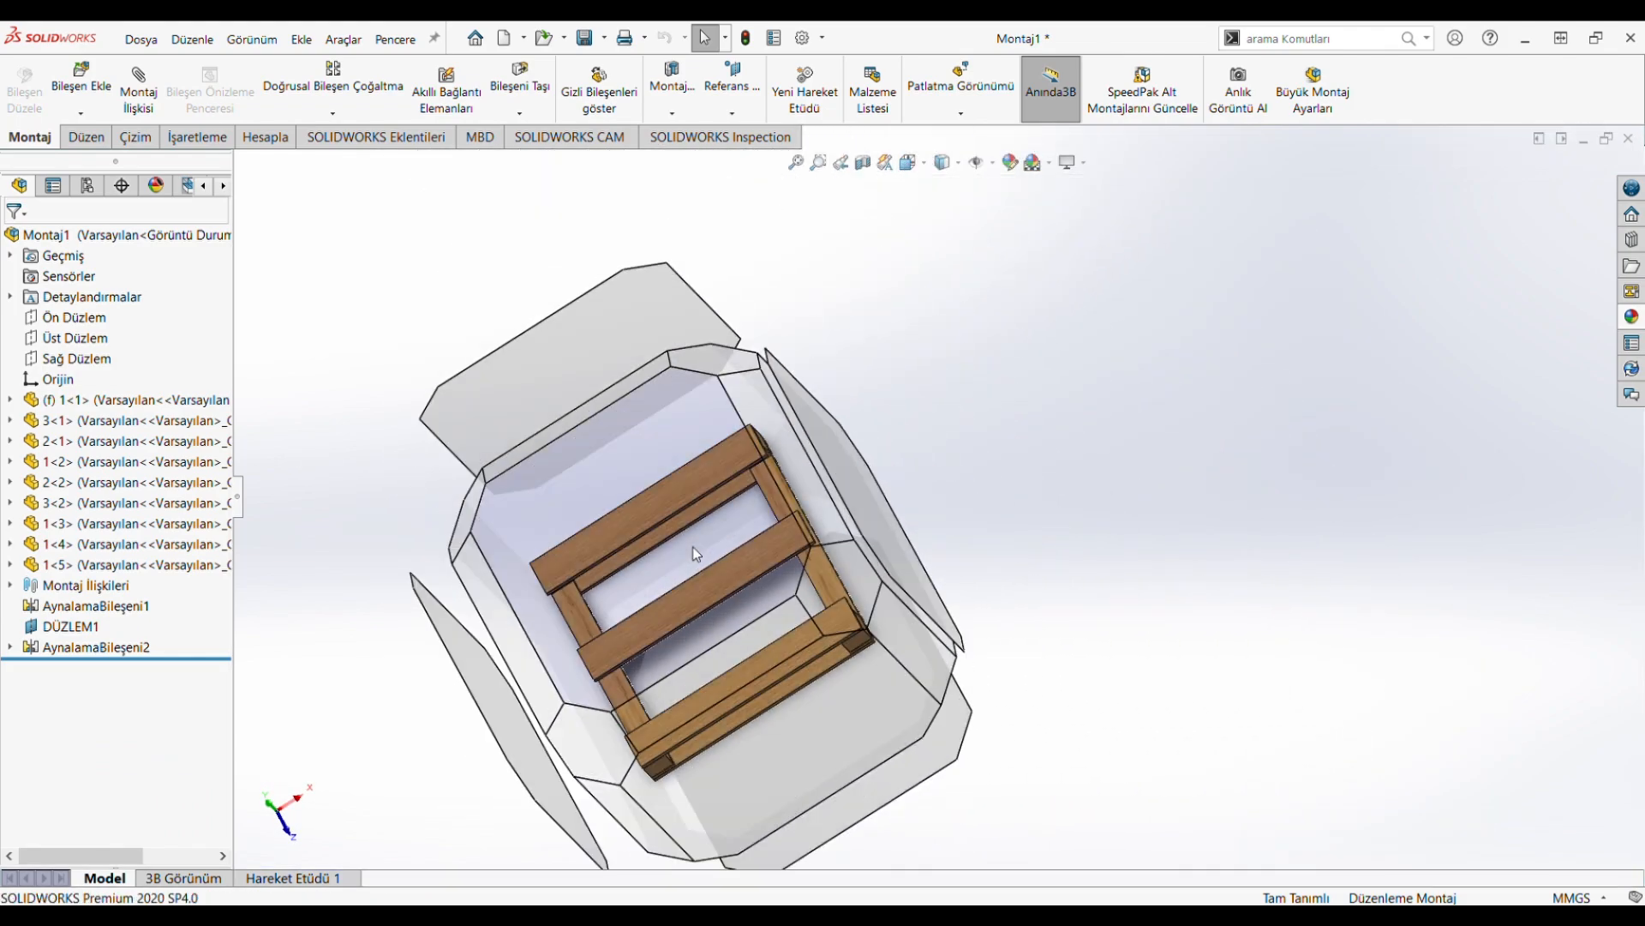
middle_click_drag(985, 662, 882, 331)
left_click(910, 163)
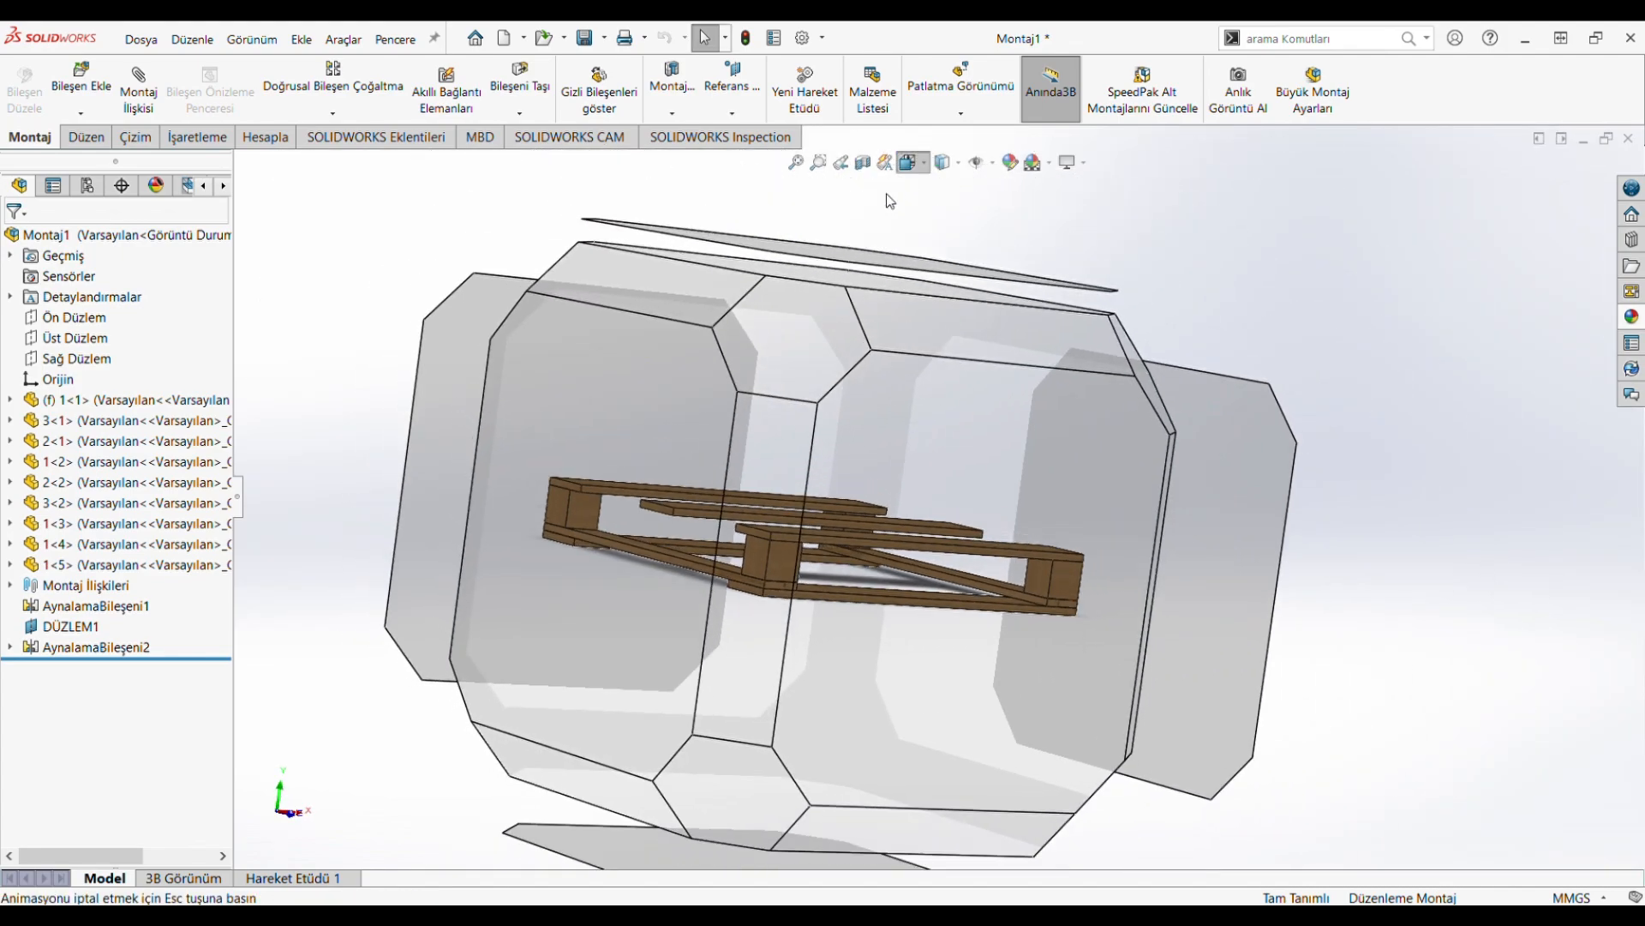
left_click(714, 477)
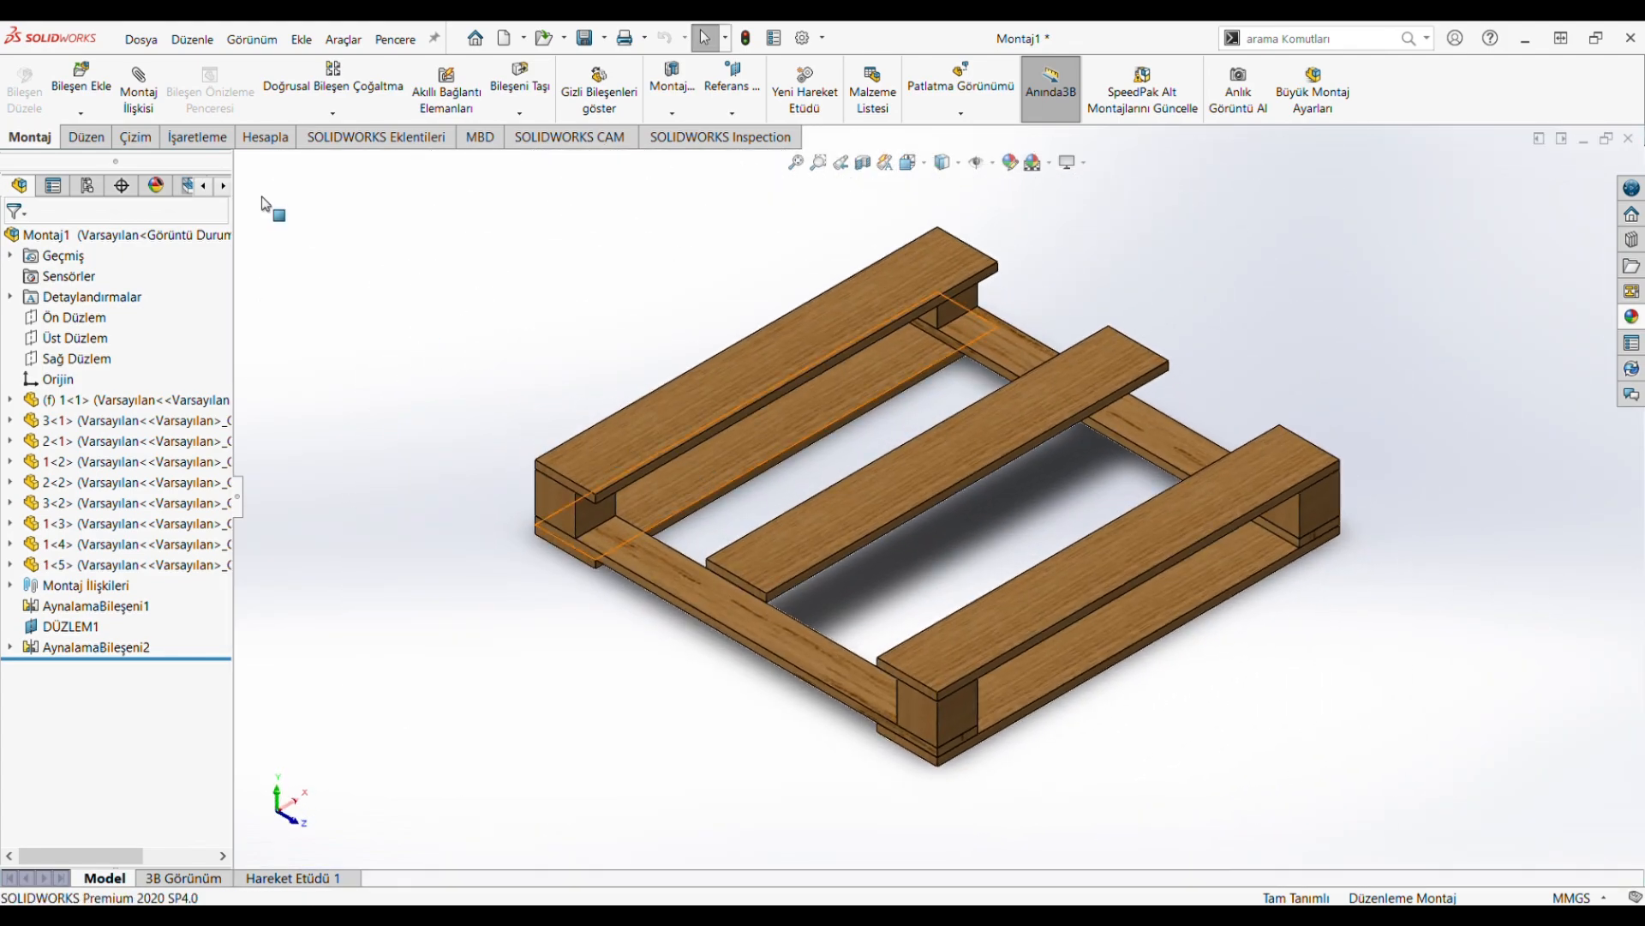
Step: Insert another wide board (part 1) outside the frame and mate its underside coincident with the first outer top board's top face
left_click(62, 97)
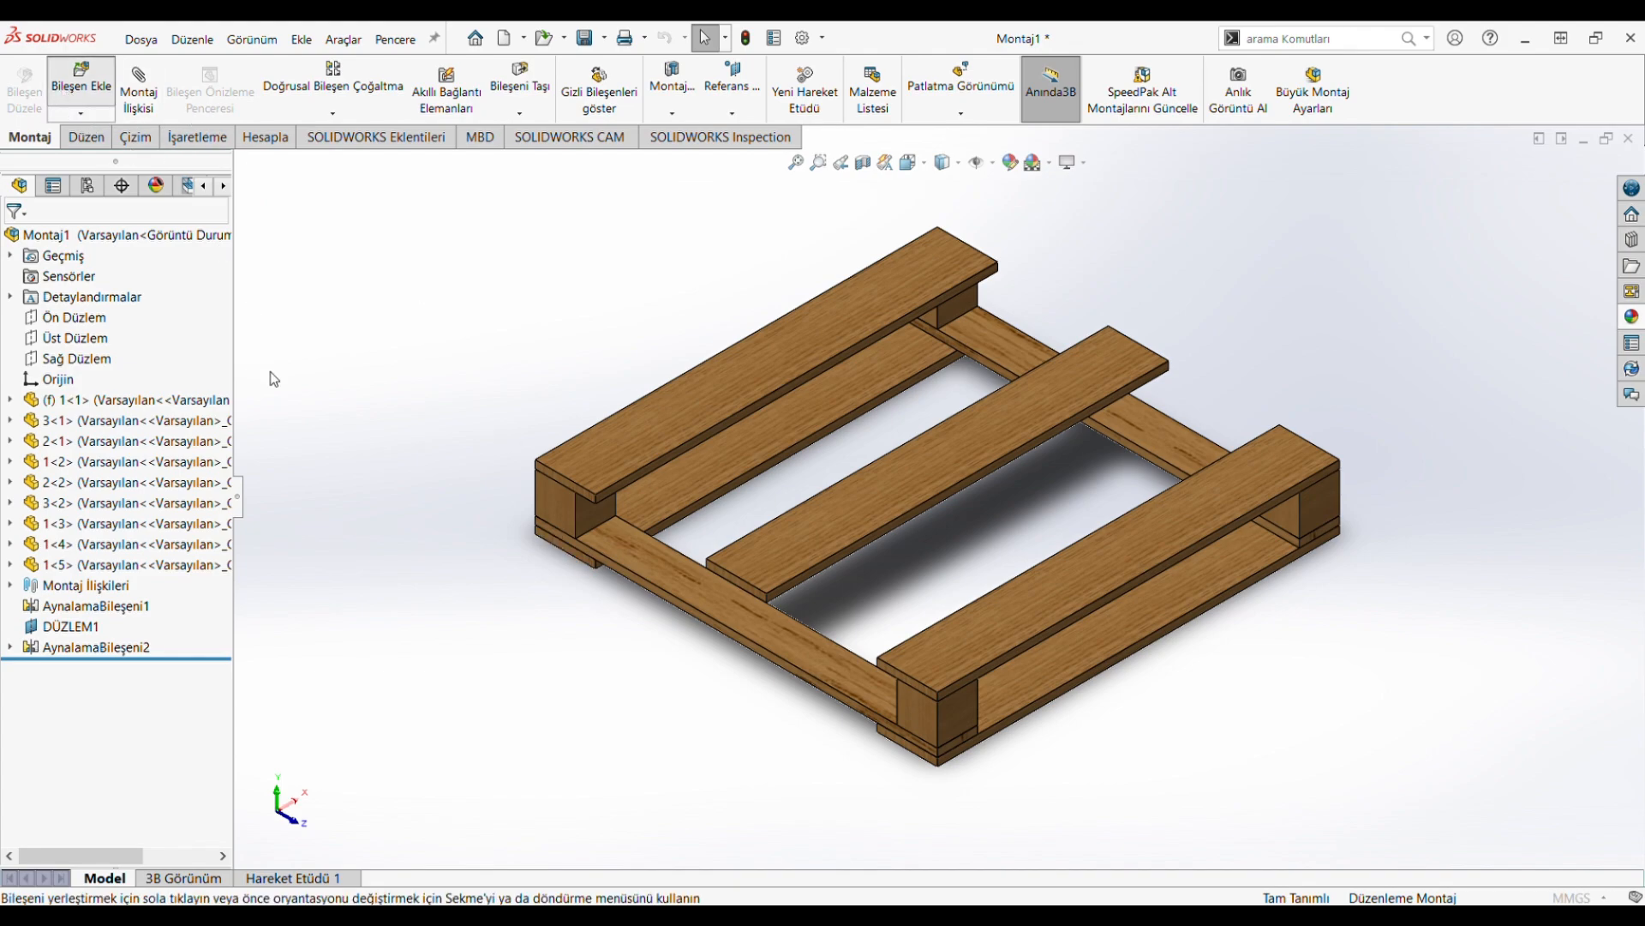
left_click(39, 480)
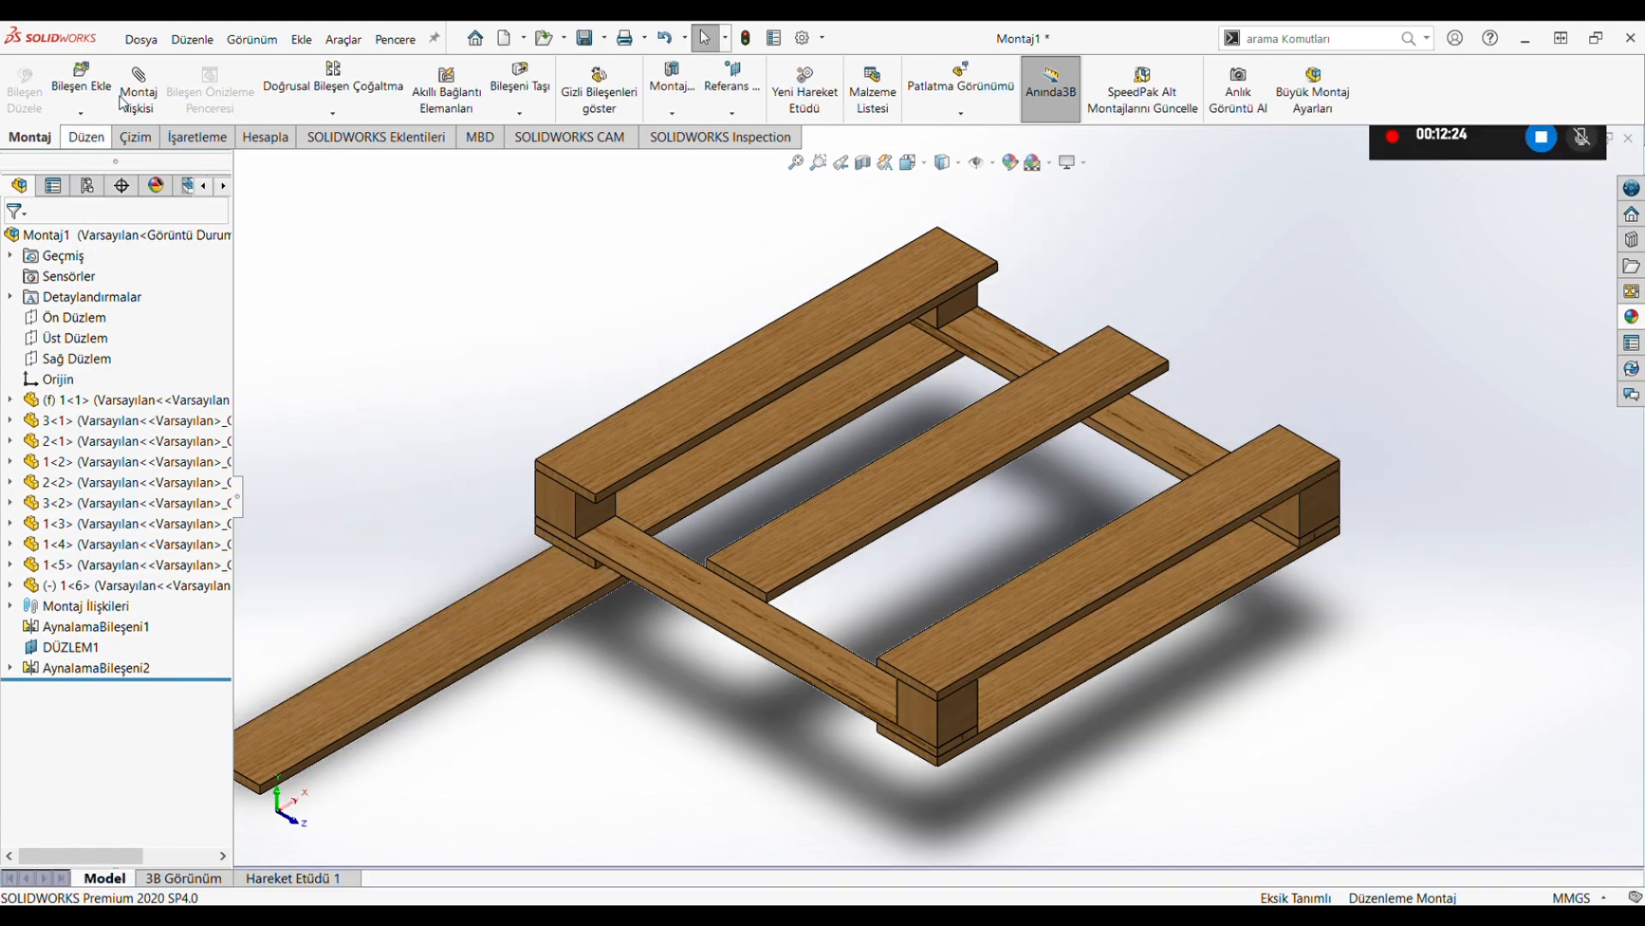
left_click(133, 95)
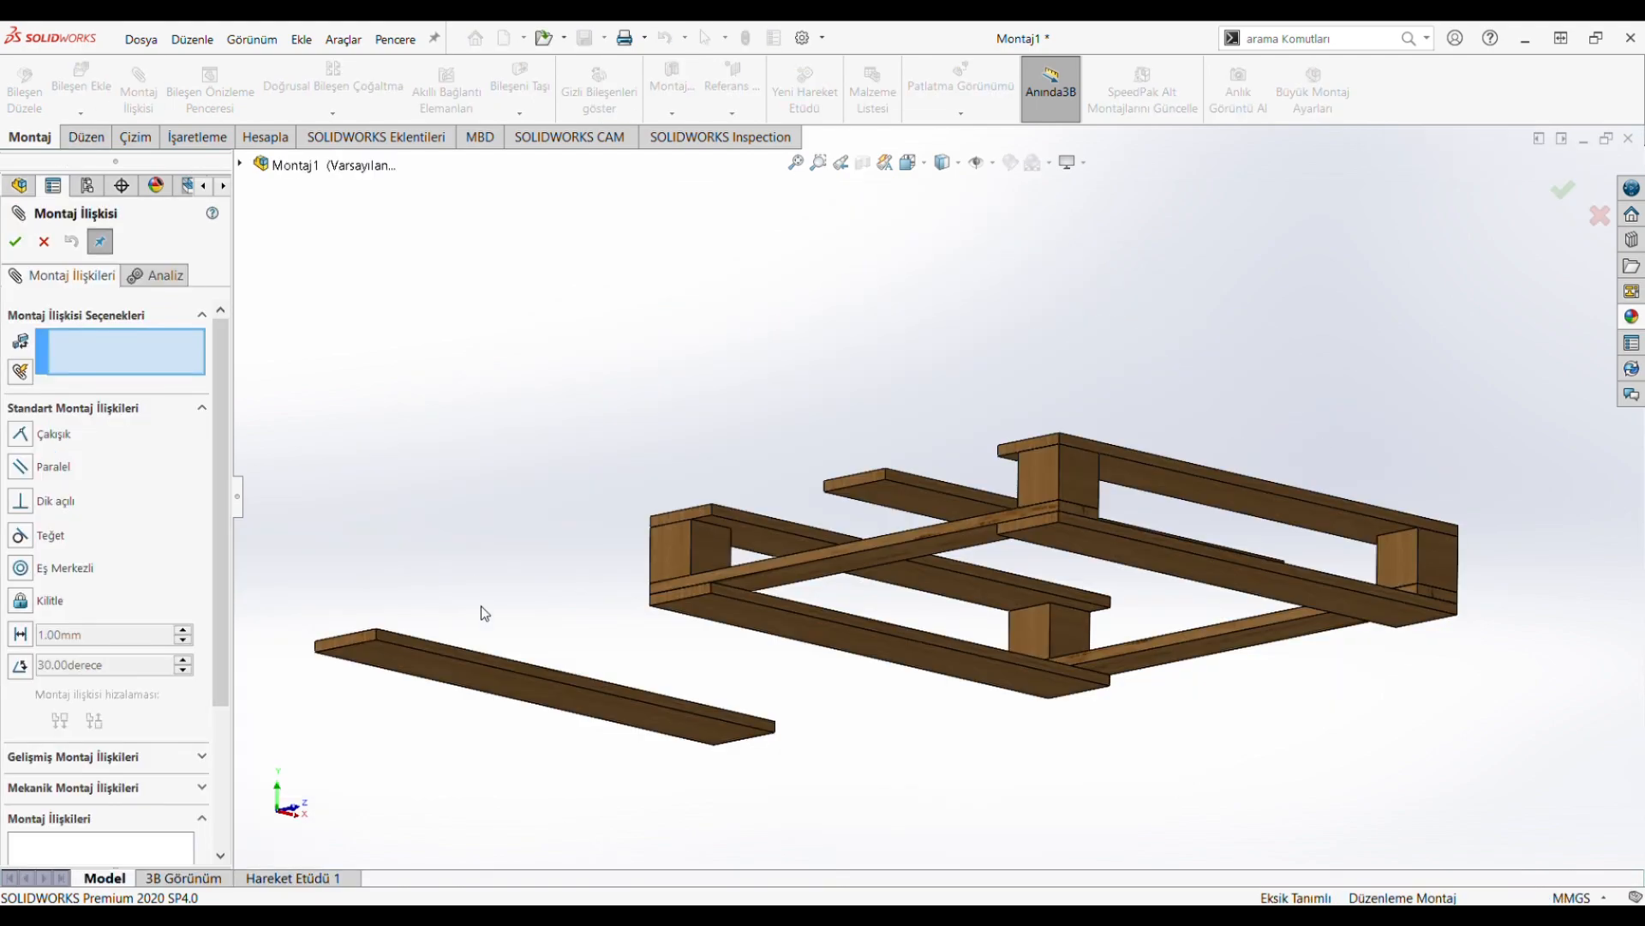
left_click(474, 658)
middle_click_drag(474, 658, 663, 516)
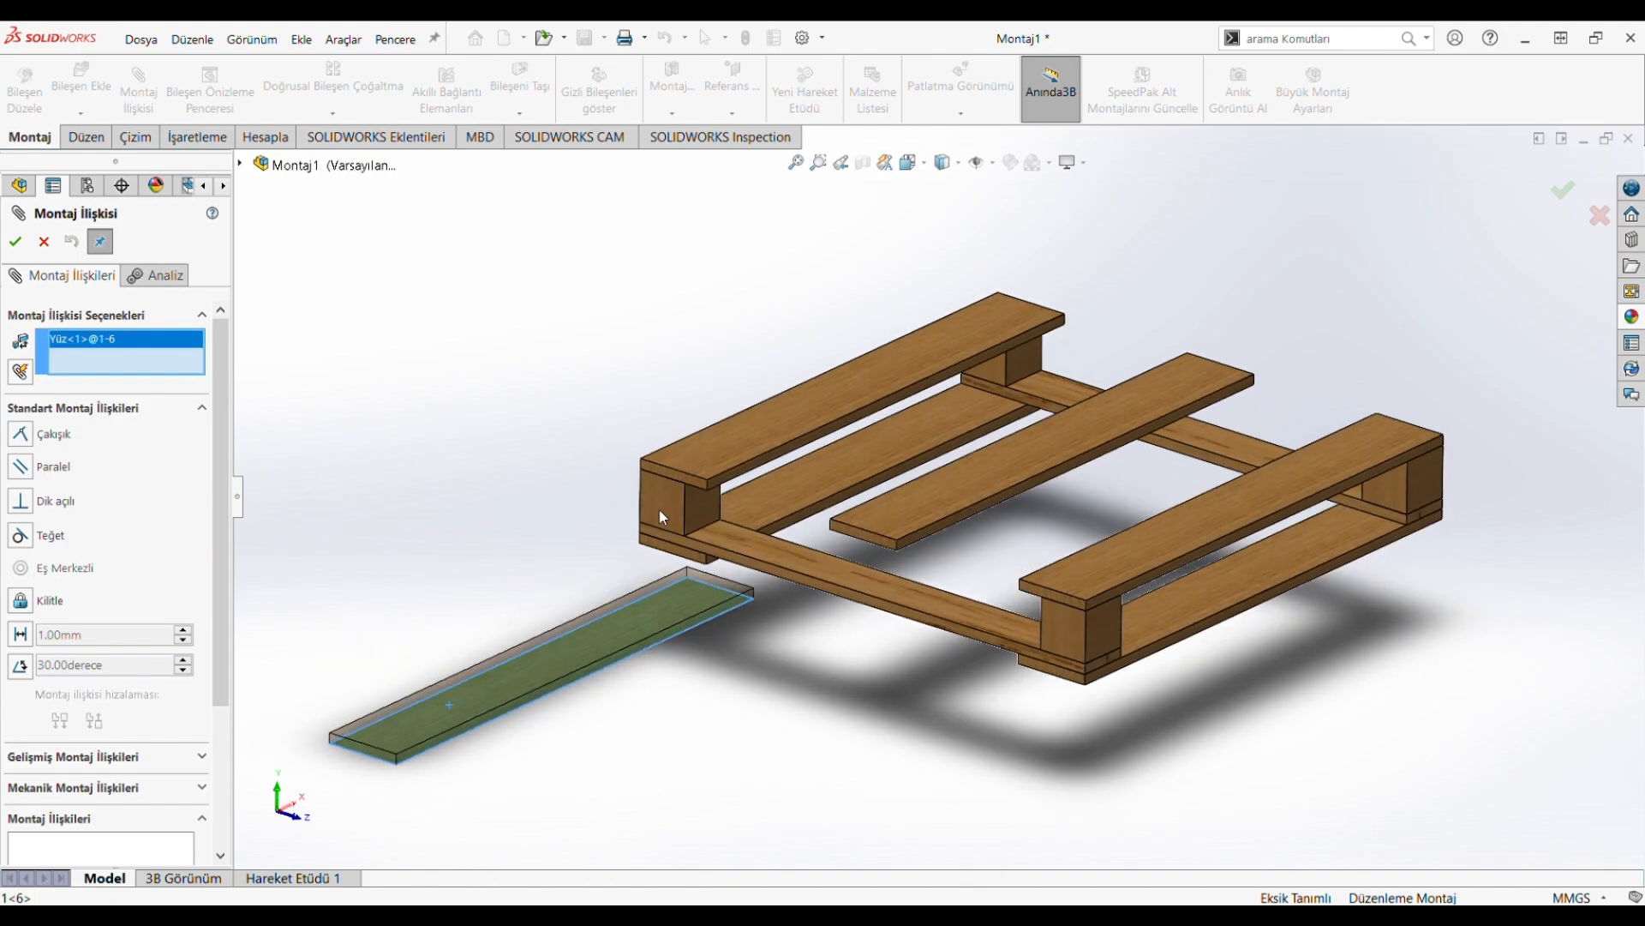
left_click(696, 460)
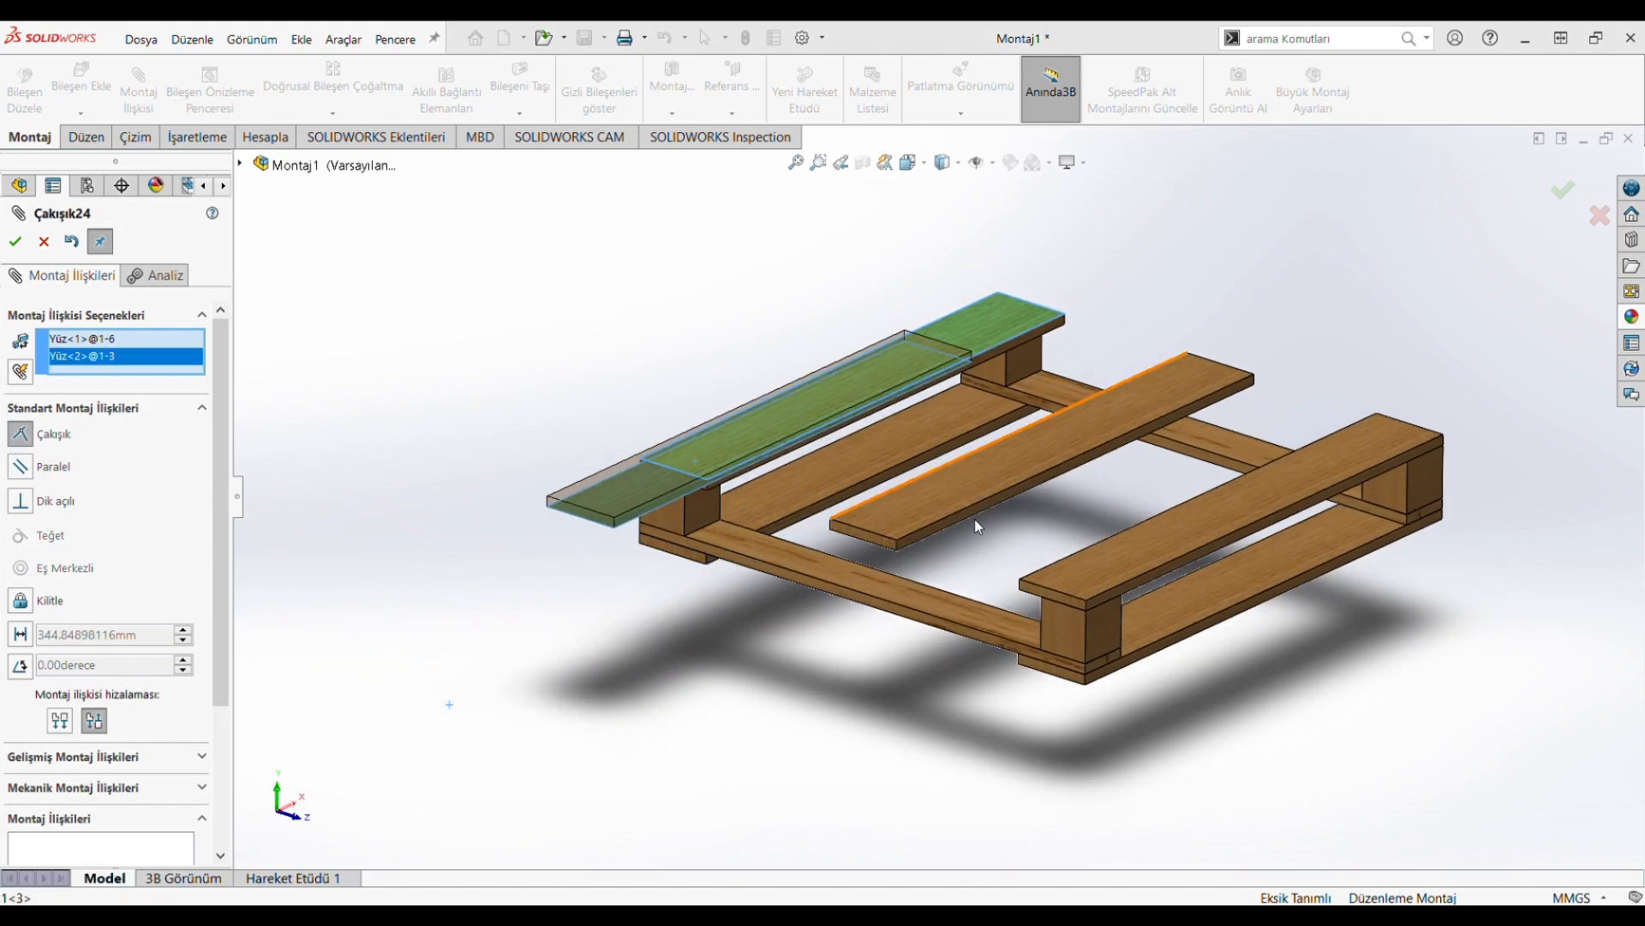
left_click(1082, 542)
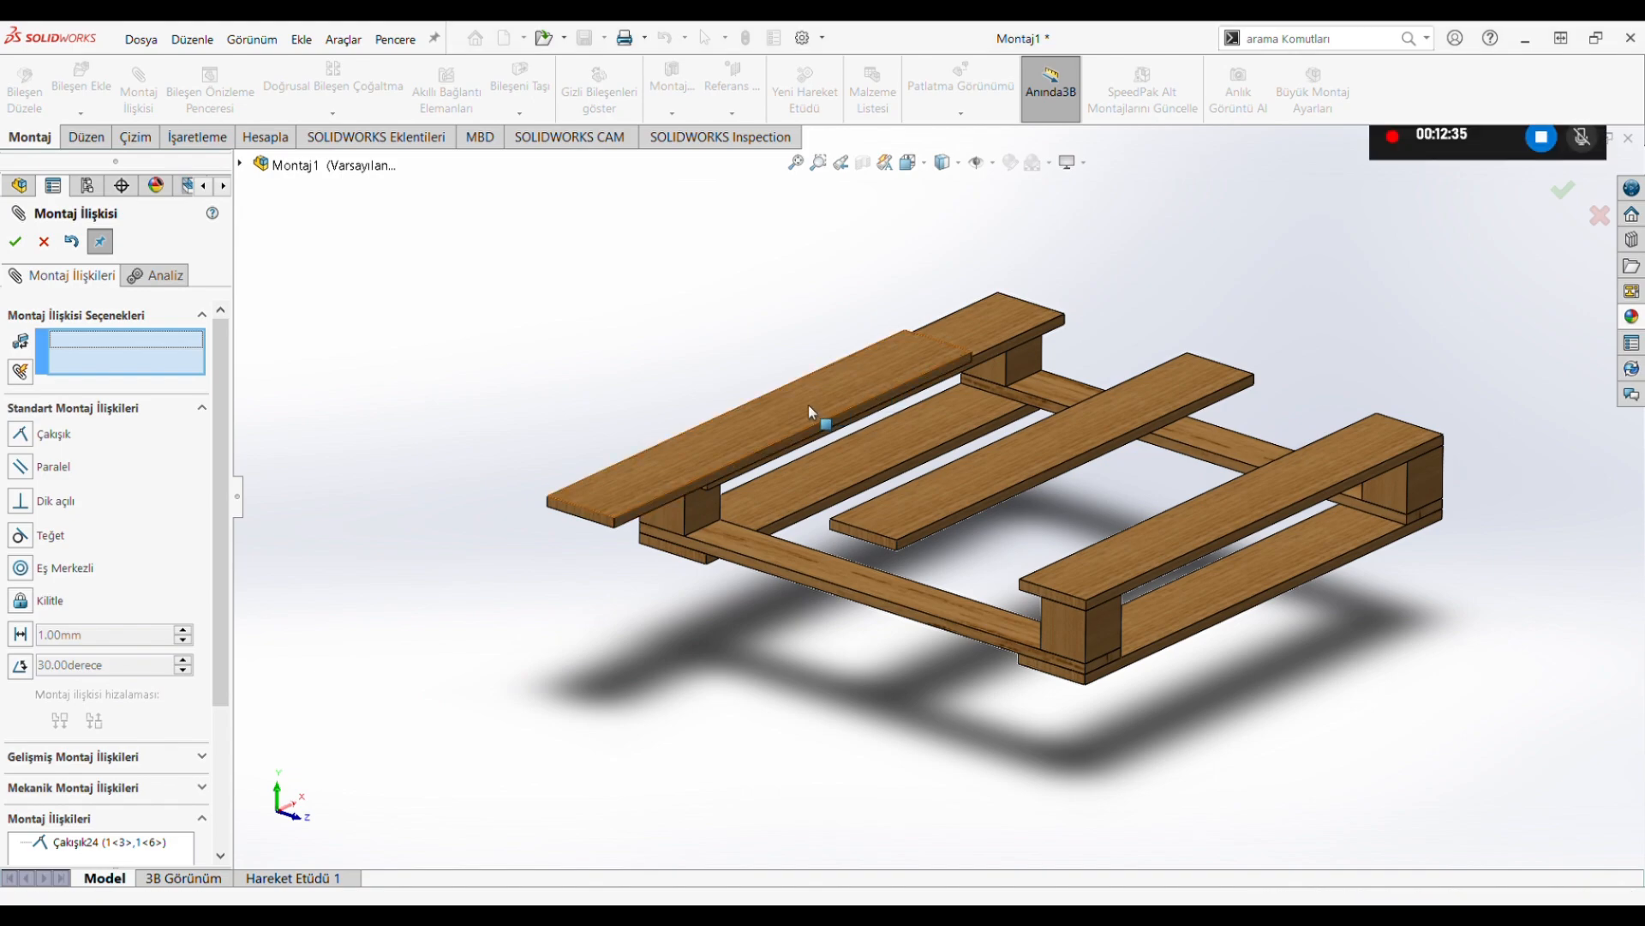
Step: Pull the new wide board clear of the frame and mate its long side face coincident with the first corner block's outer end face
left_click_drag(809, 404, 464, 754)
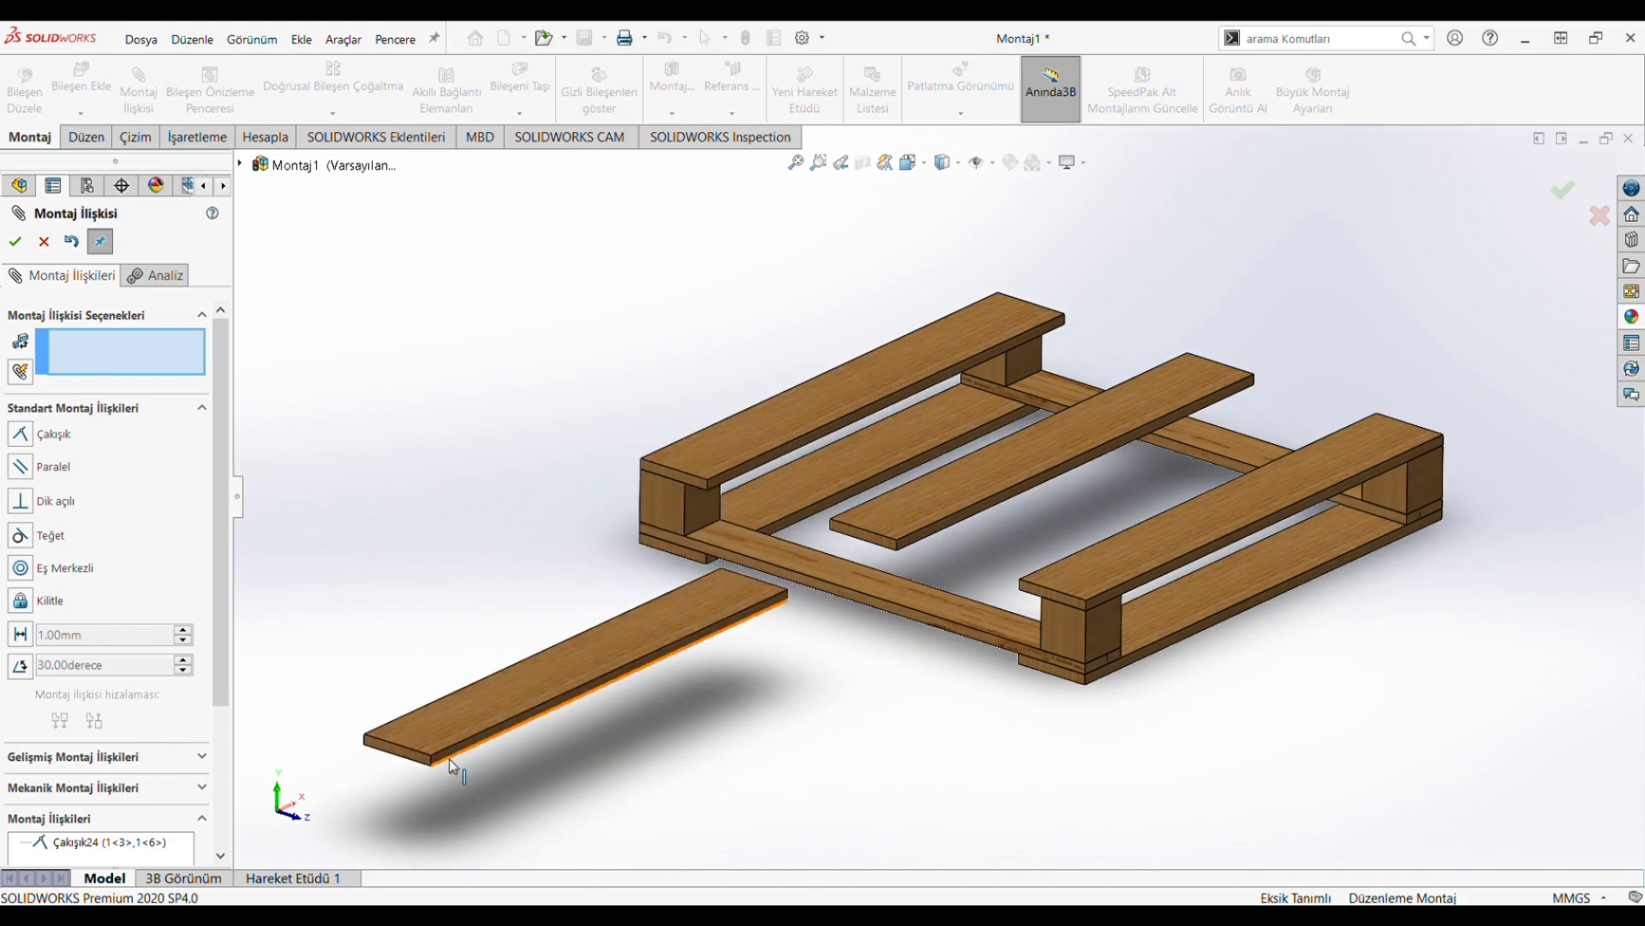
scroll(450, 757, "down", 4)
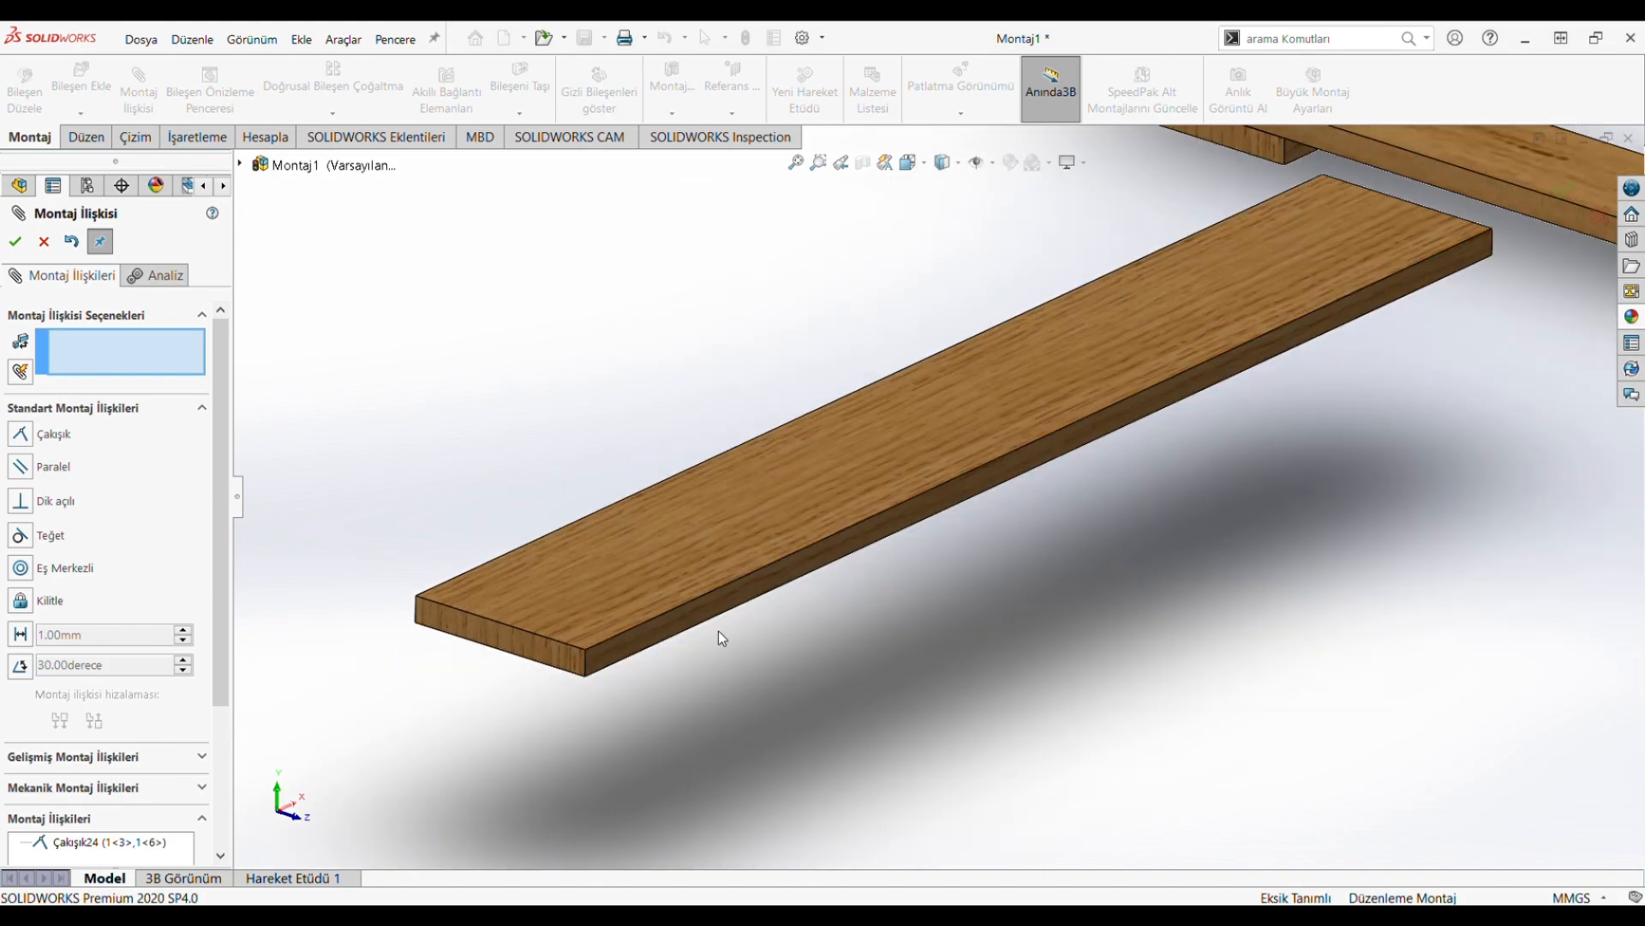
left_click(679, 632)
middle_click_drag(680, 632, 880, 402)
scroll(1015, 276, "up", 3)
scroll(1021, 514, "down", 5)
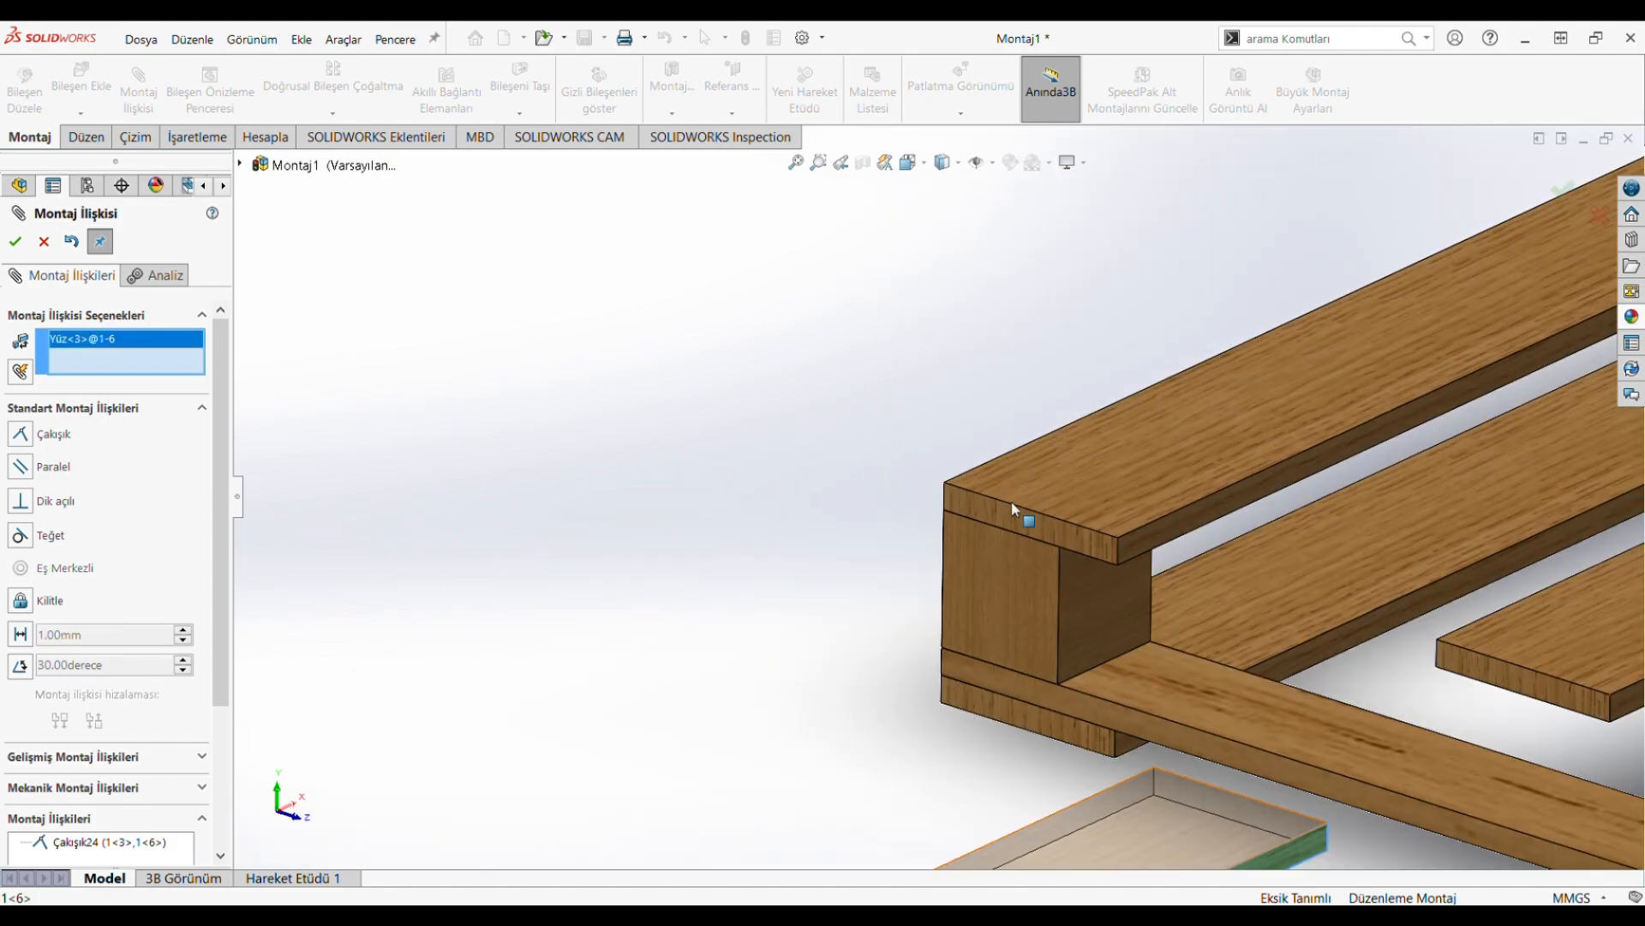
left_click(1001, 577)
scroll(899, 566, "up", 3)
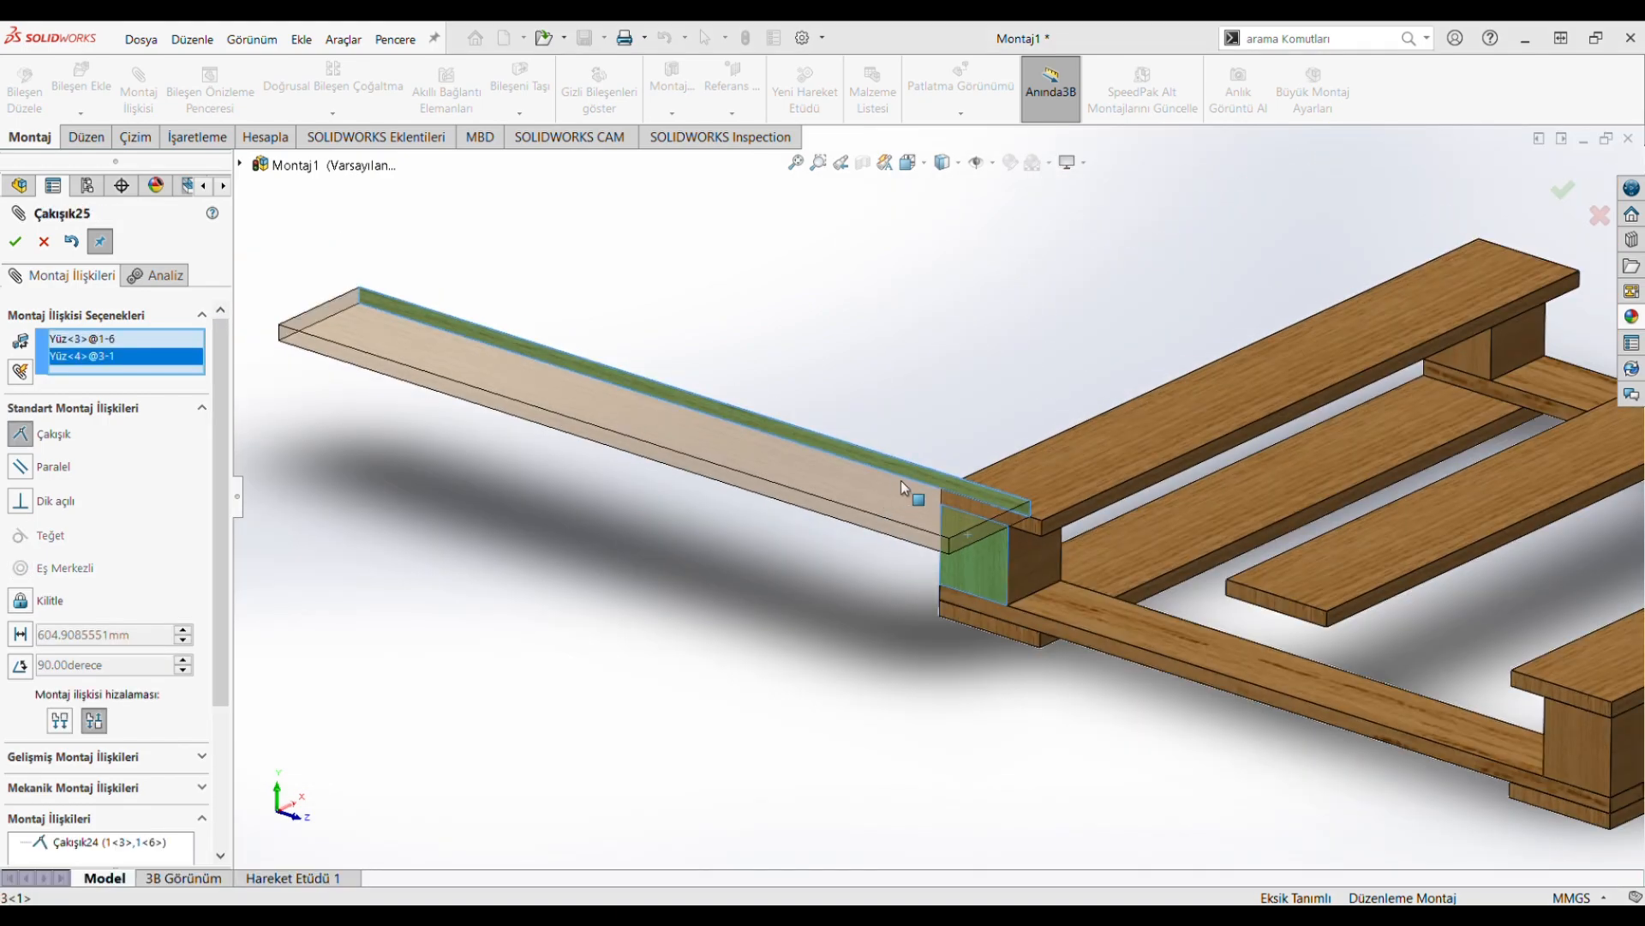
left_click(1070, 593)
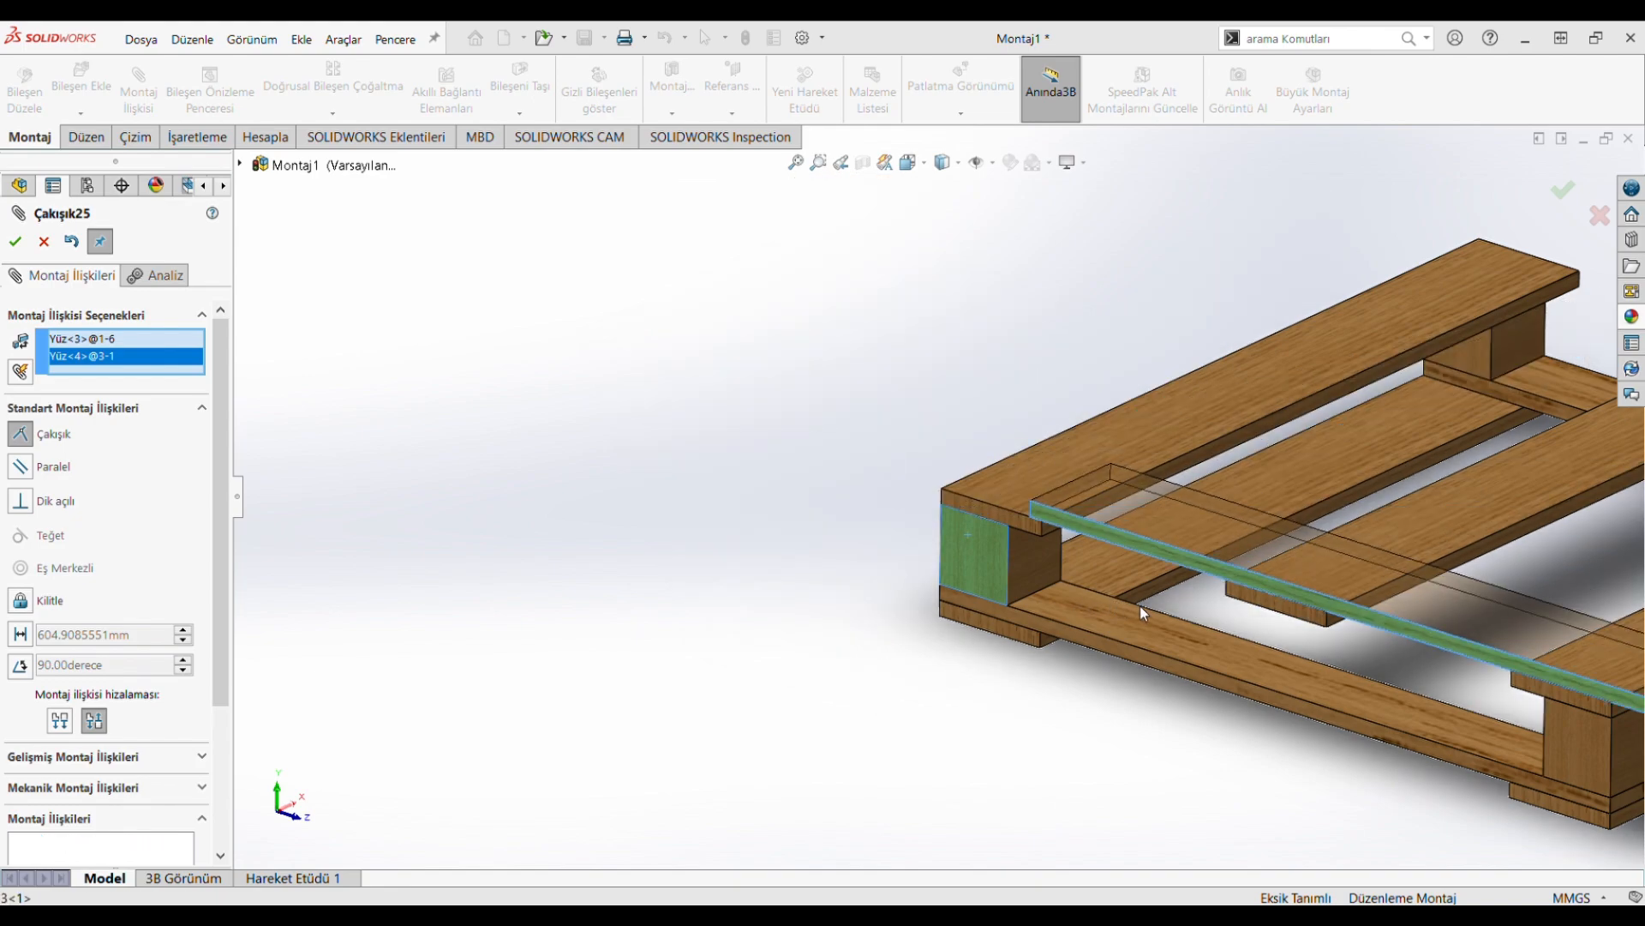
left_click(1132, 599)
Step: Mate the cross board's end face coincident with the outer side face of the second corner block and finish mating
scroll(1303, 677, "up", 5)
scroll(1242, 549, "down", 10)
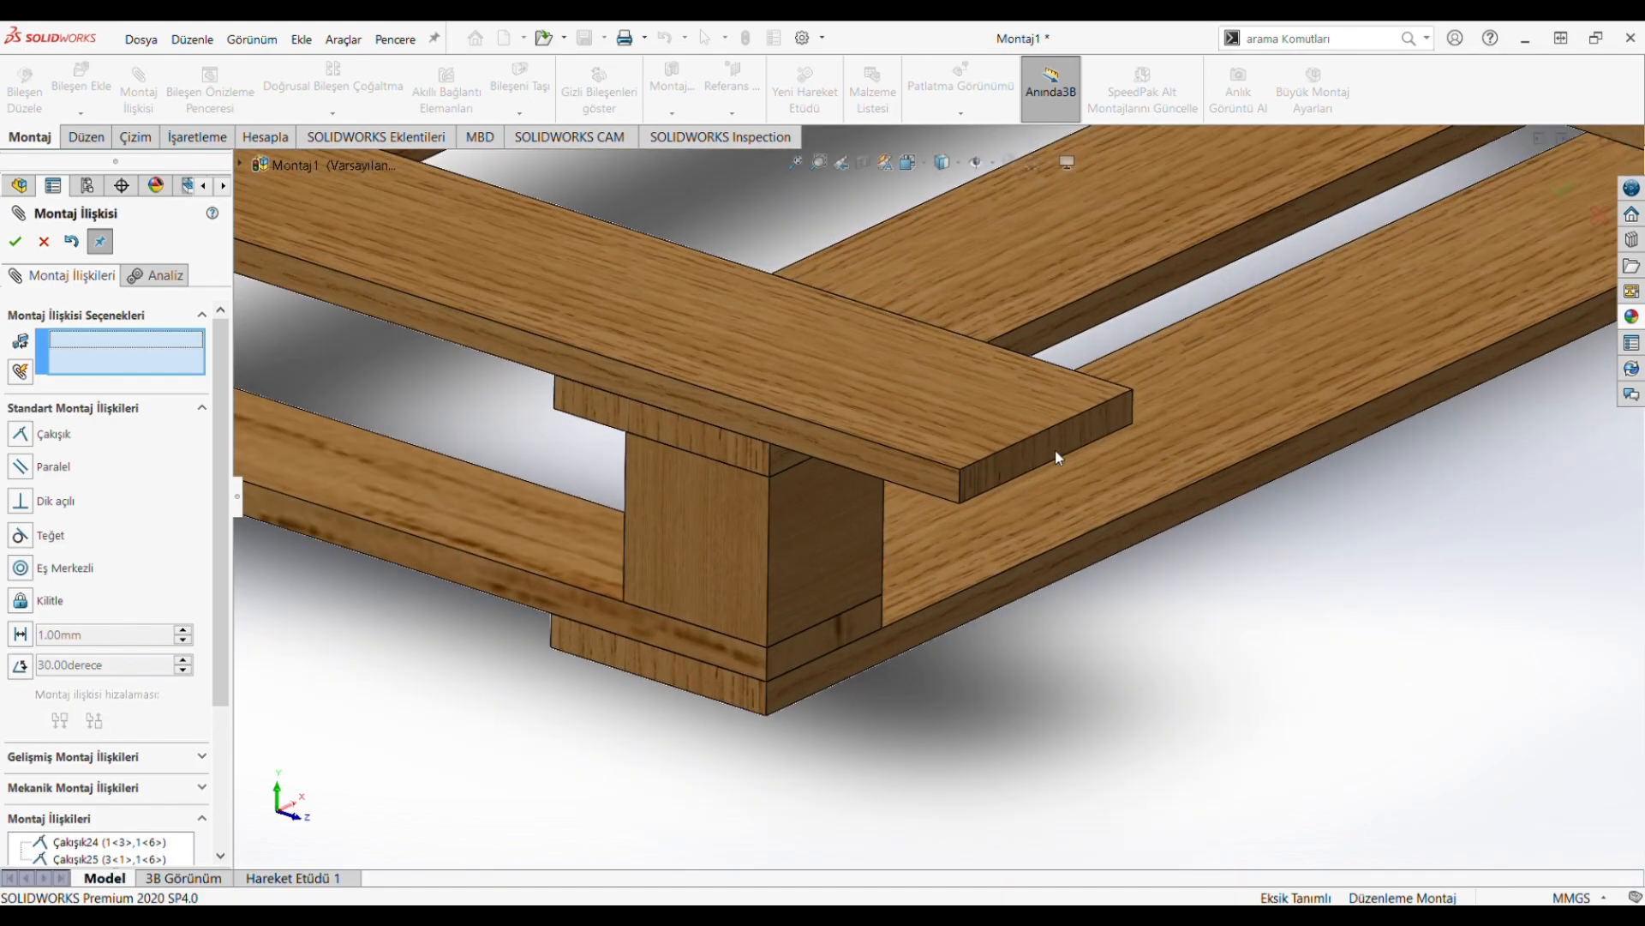
left_click(1056, 450)
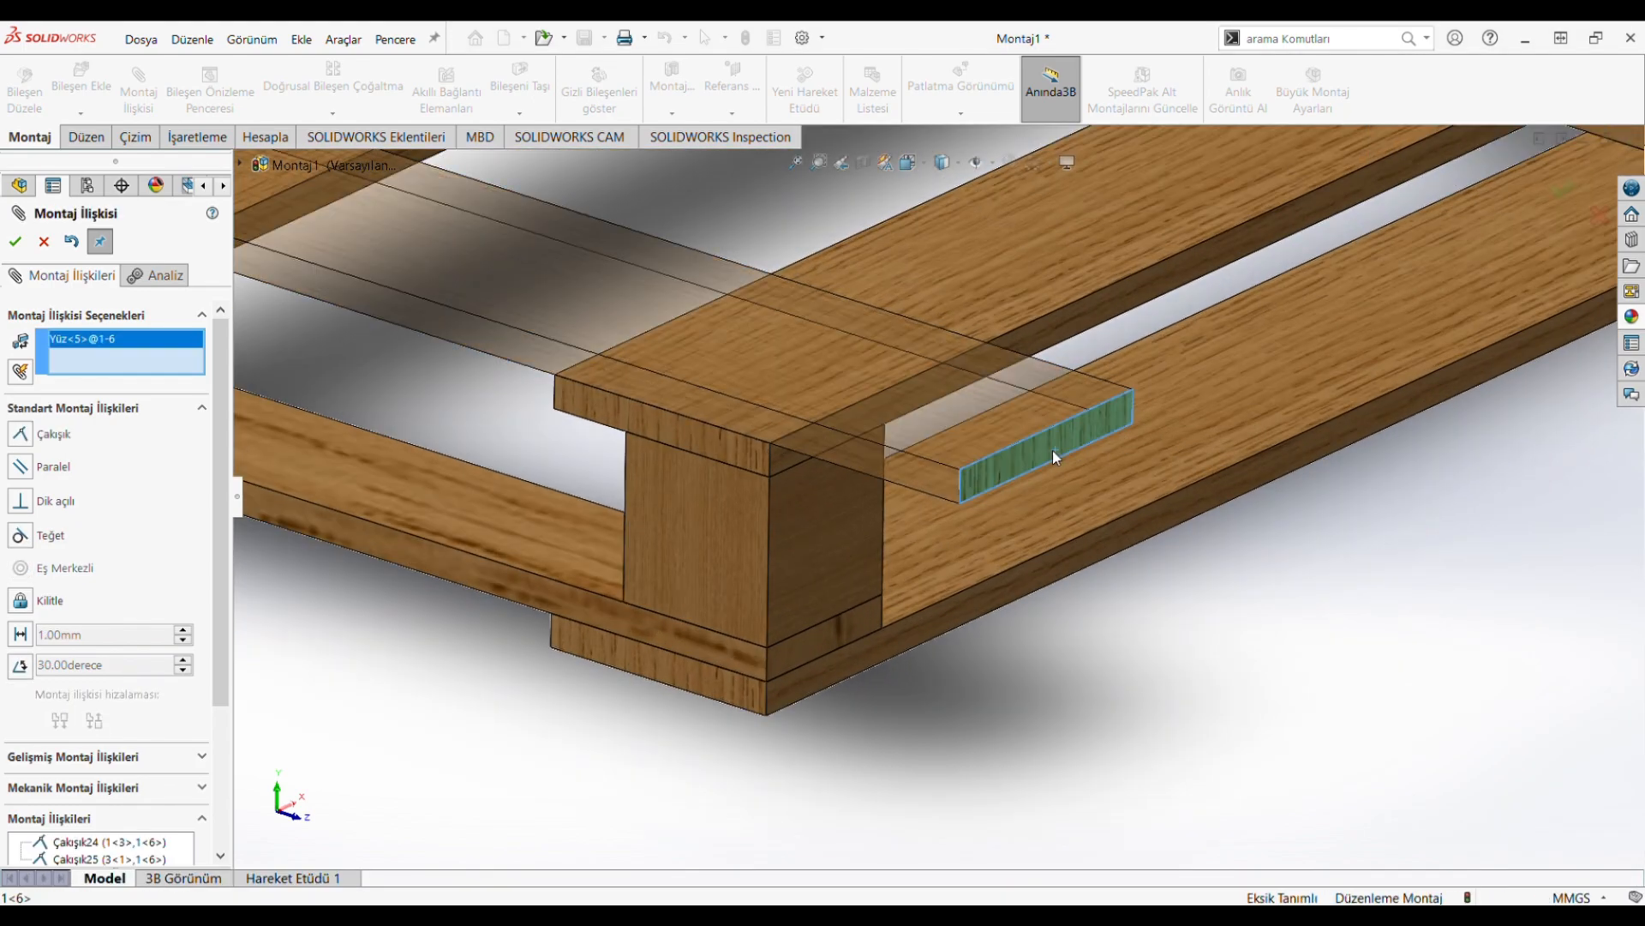
left_click(804, 523)
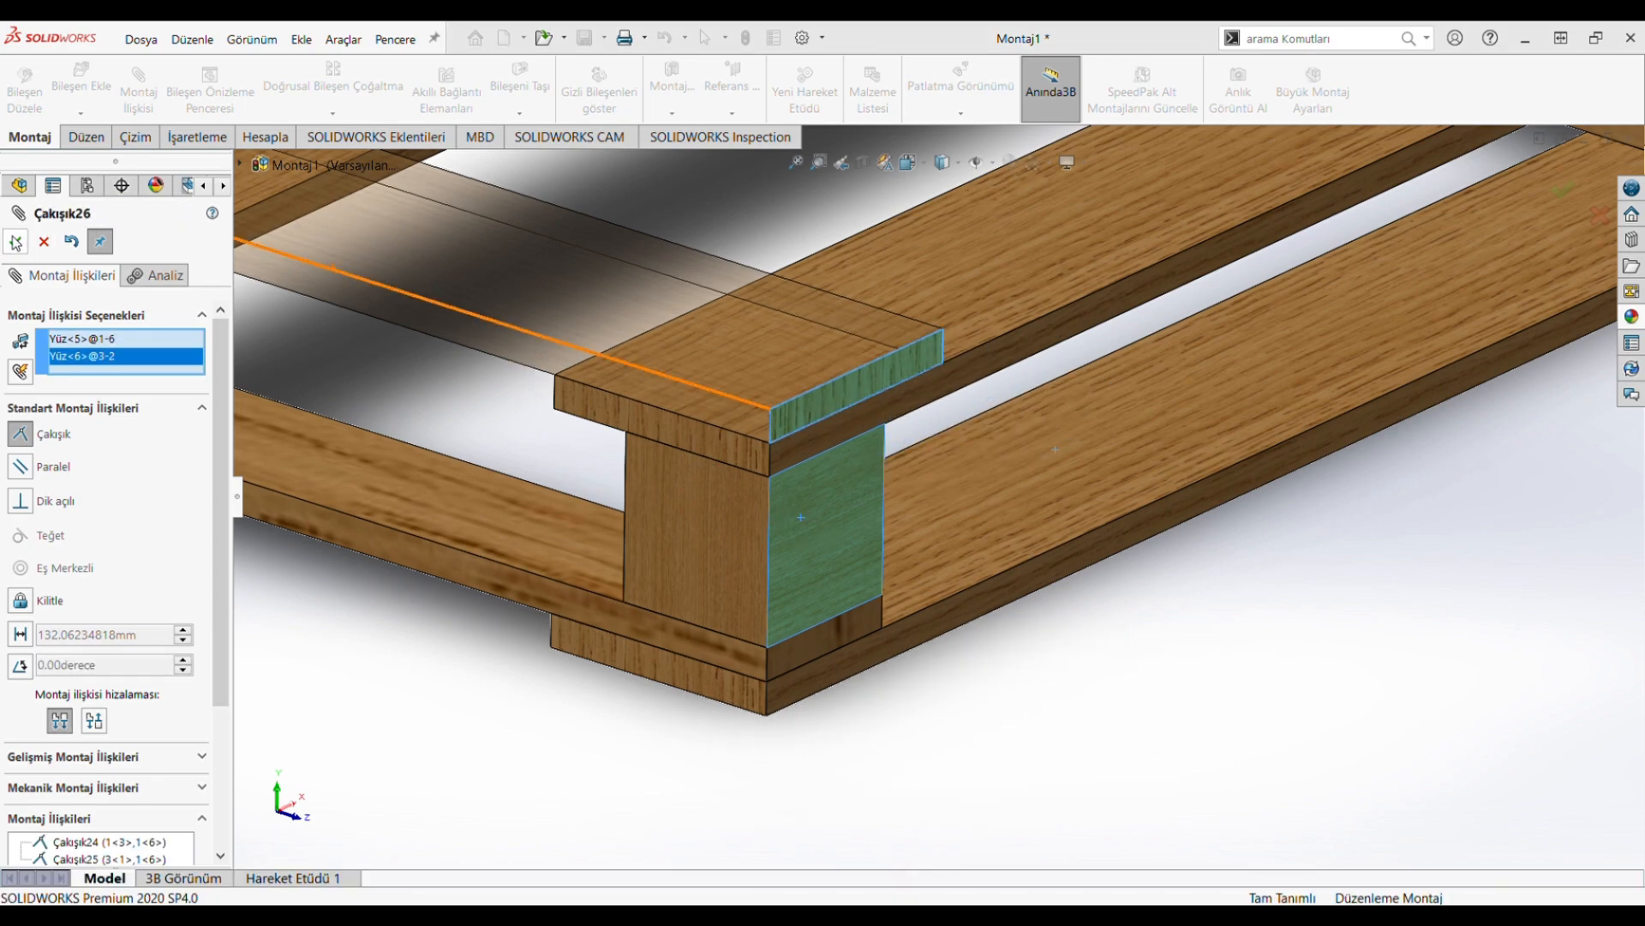
key("Return")
scroll(828, 478, "up", 5)
scroll(828, 478, "up", 3)
scroll(1068, 266, "down", 4)
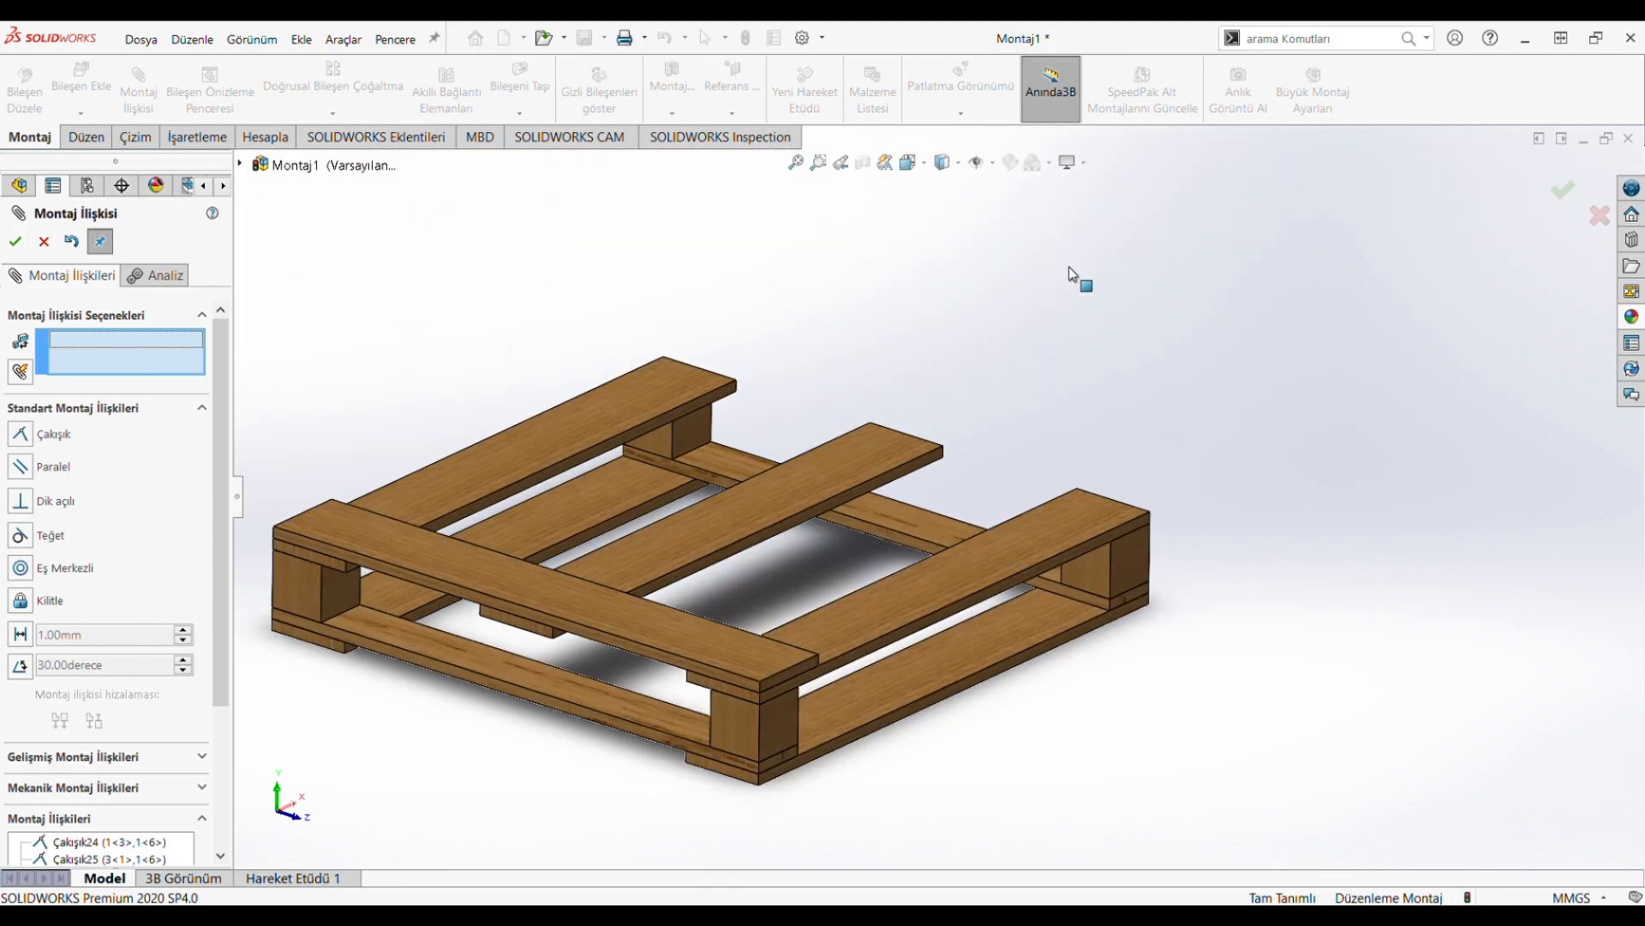
left_click(18, 244)
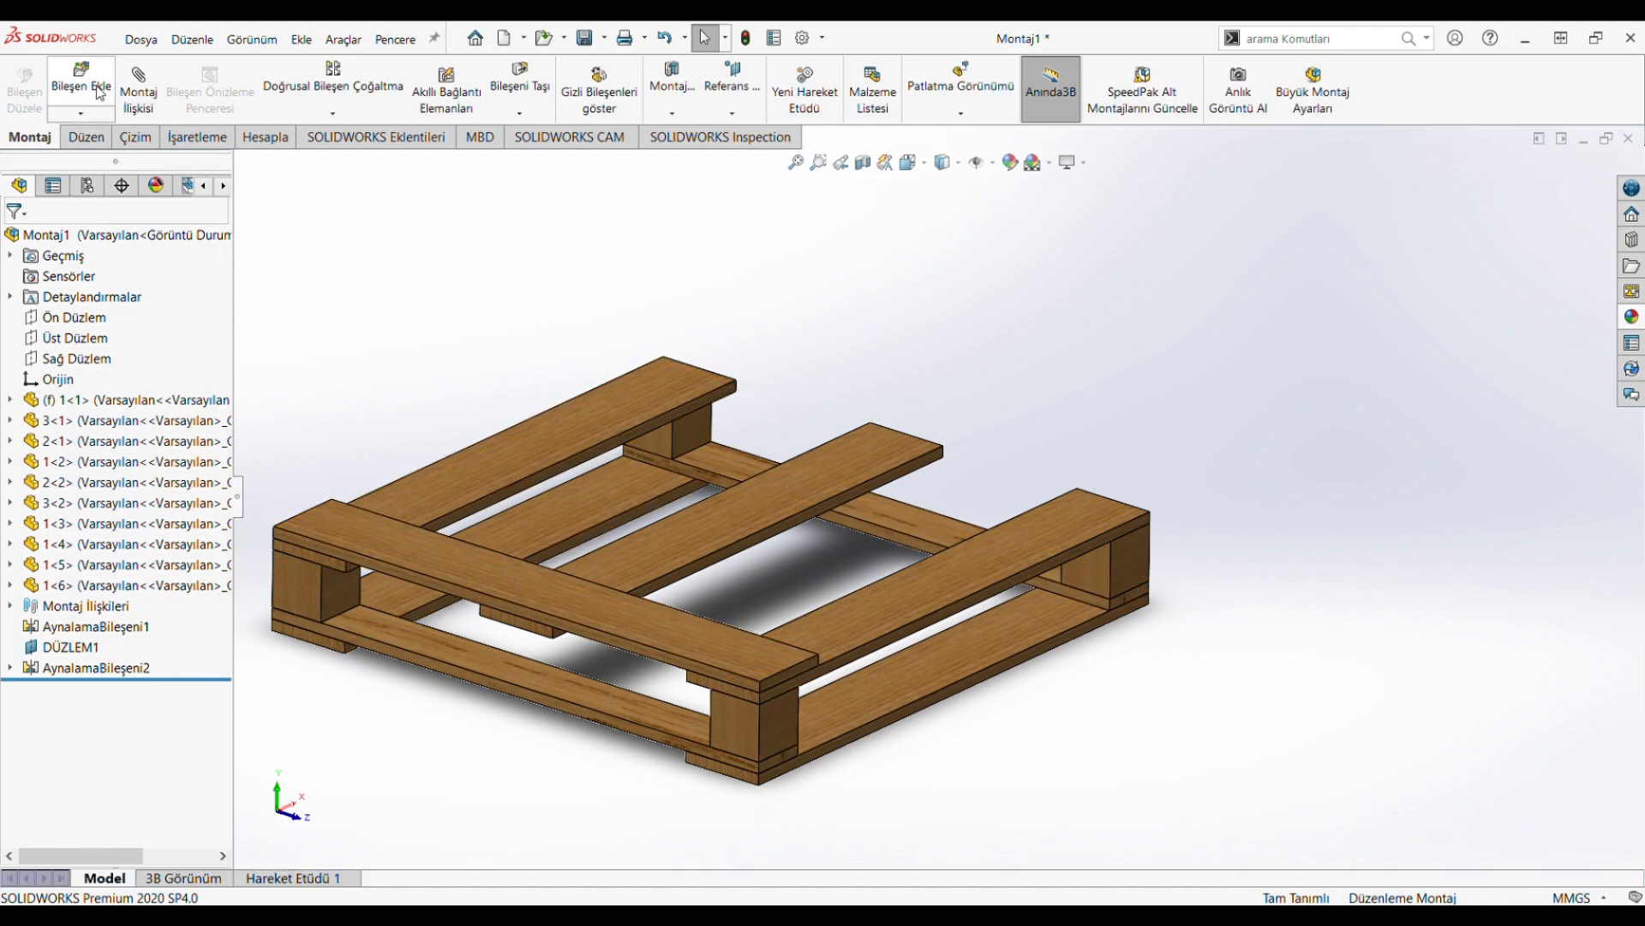
Step: Copy the cross board to the pallet's opposite end and mate the copy's underside coincident with the original cross board's top face
left_click(466, 553)
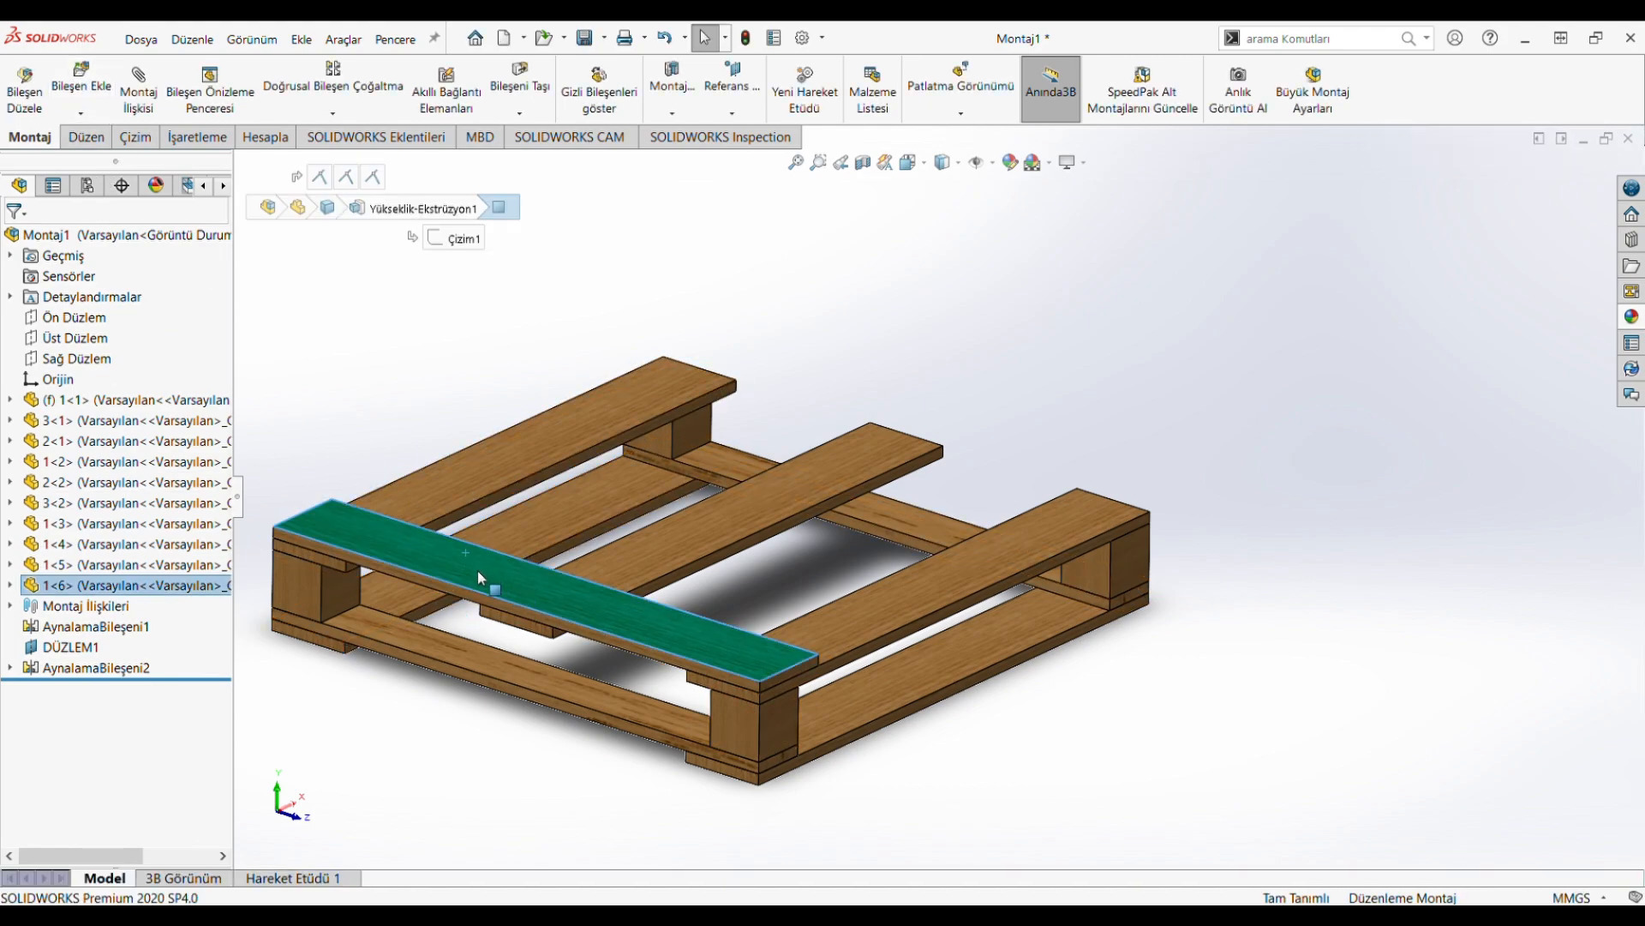
left_click_drag(476, 565, 1025, 350, "ctrl")
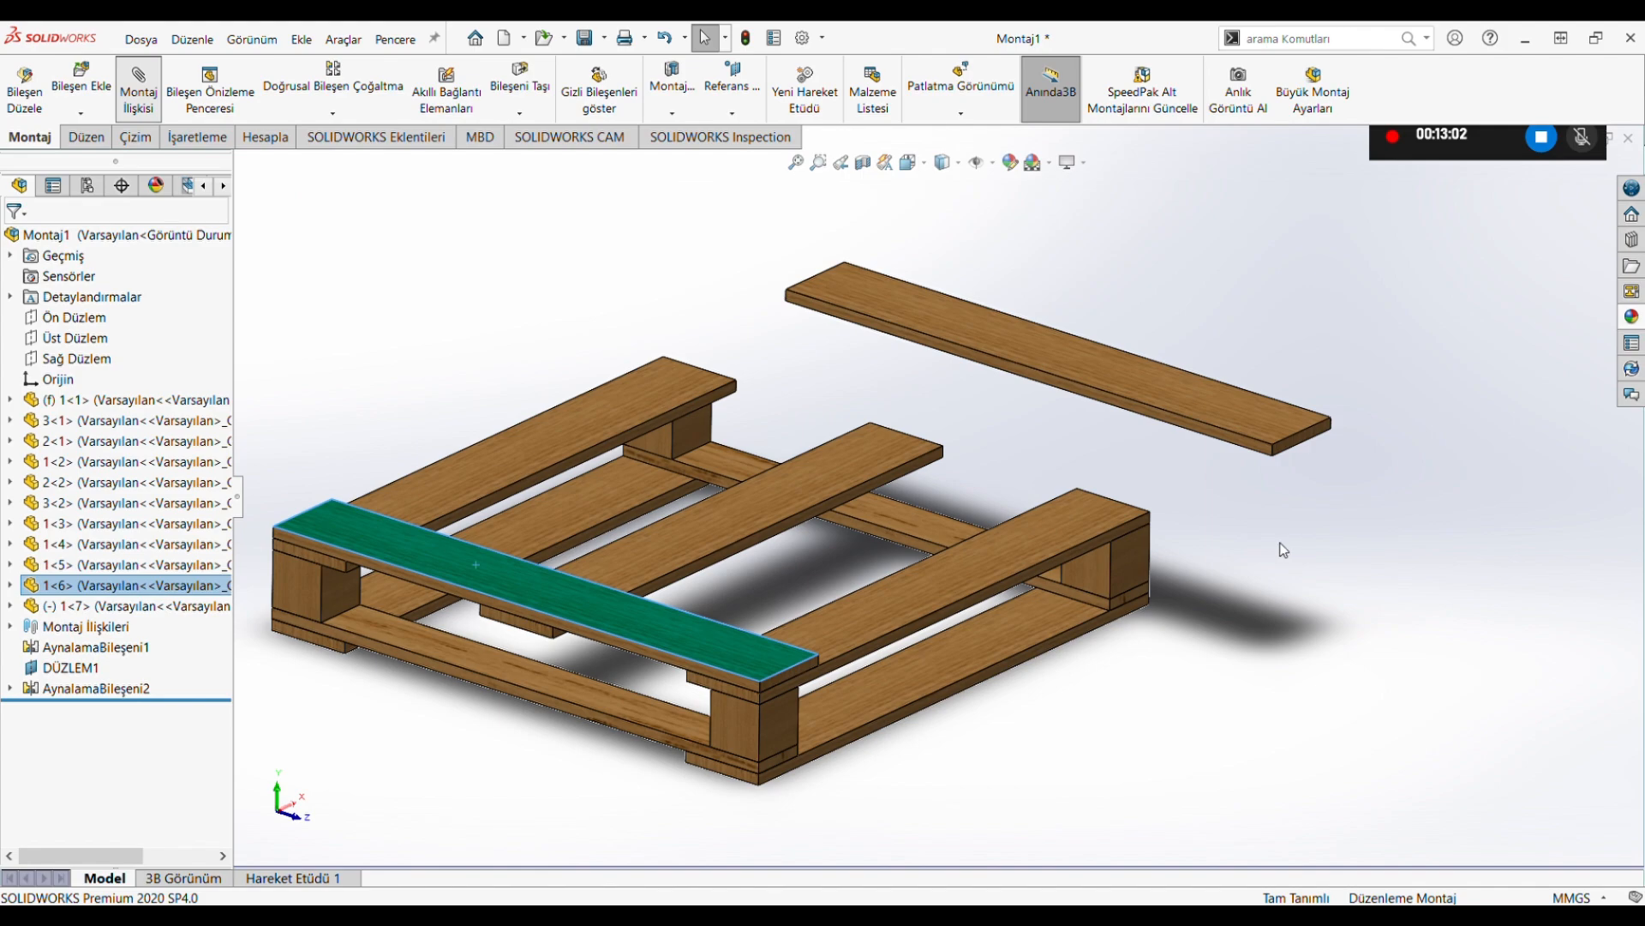
middle_click_drag(1286, 514, 1264, 415)
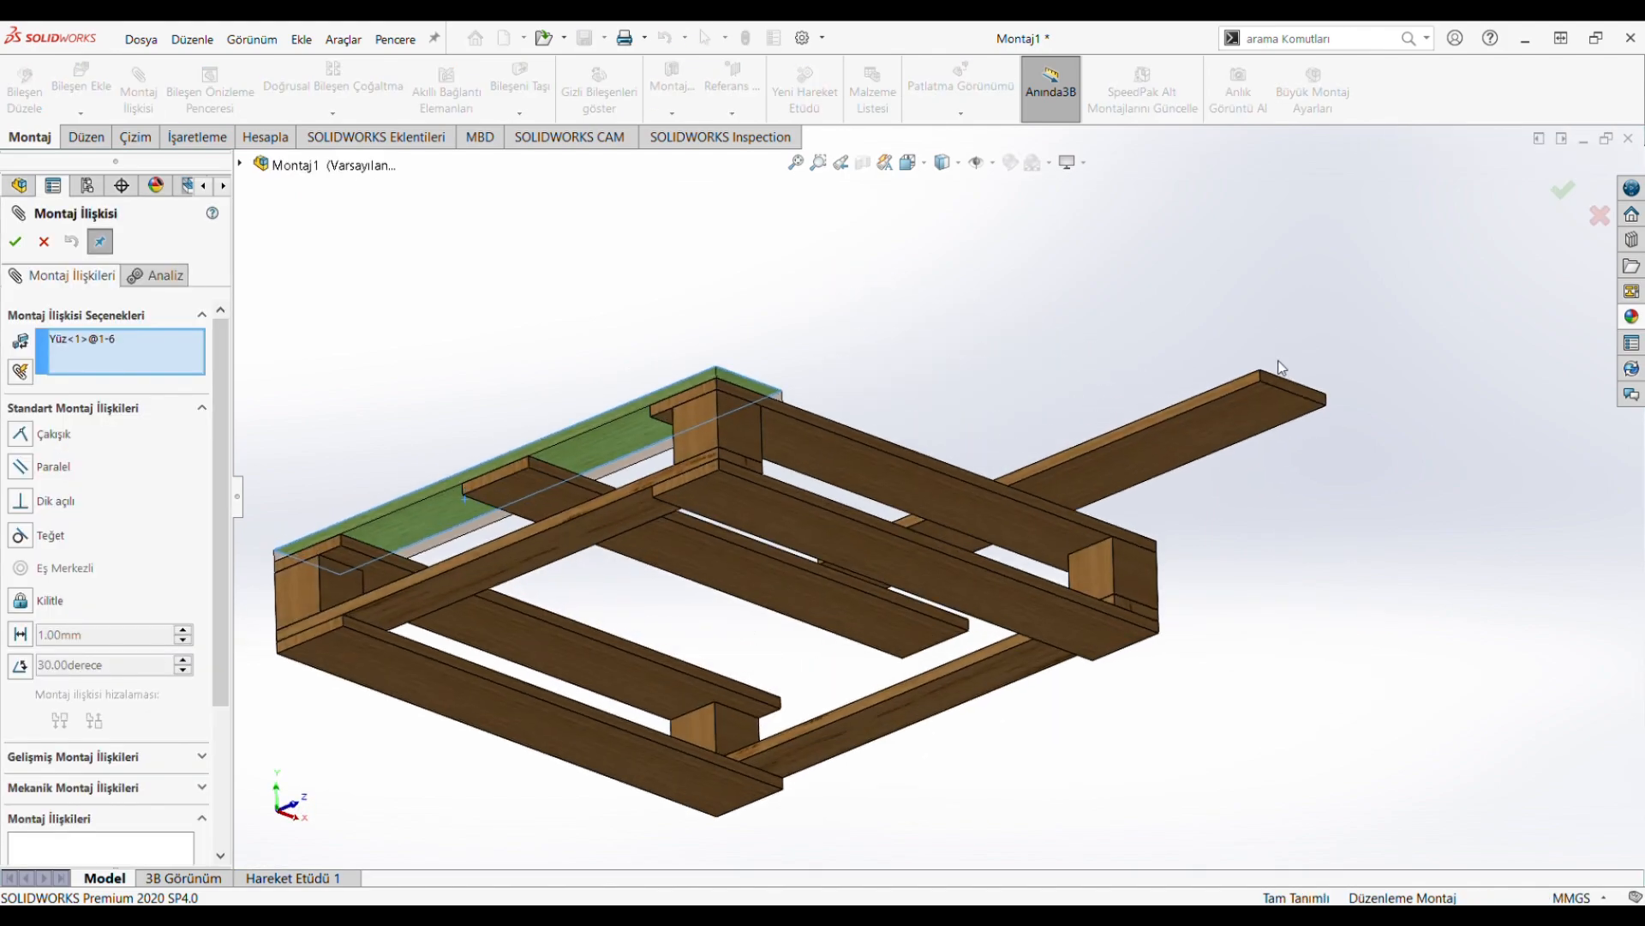
left_click(1262, 412)
middle_click_drag(1271, 708, 1342, 579)
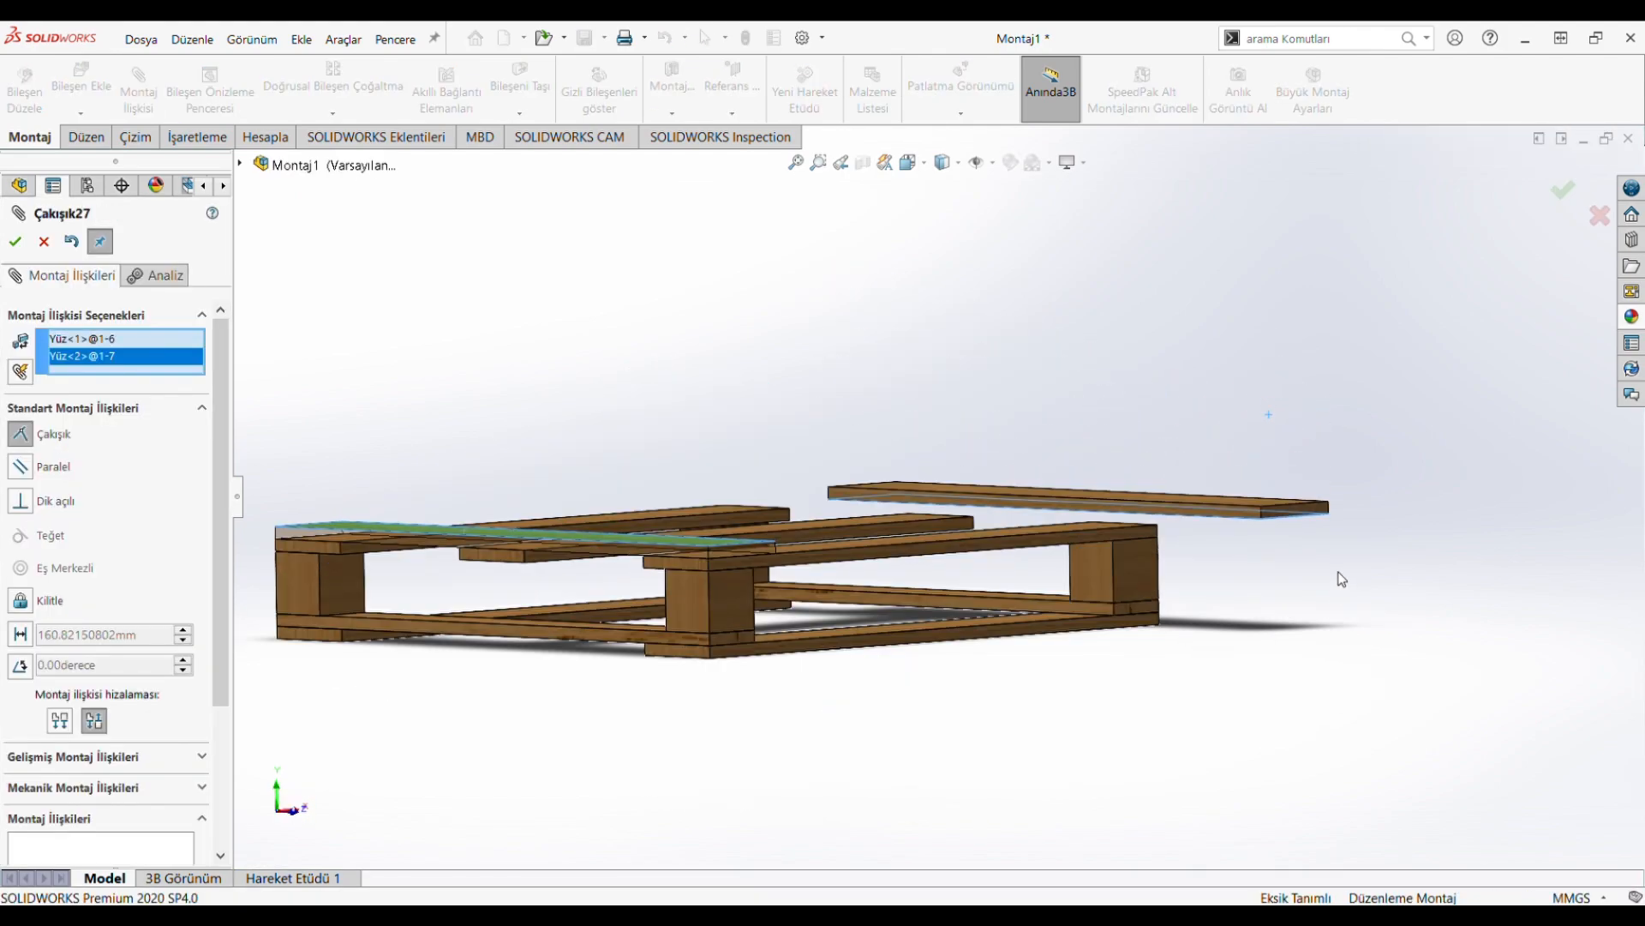
key("Return")
middle_click_drag(1231, 647, 1206, 702)
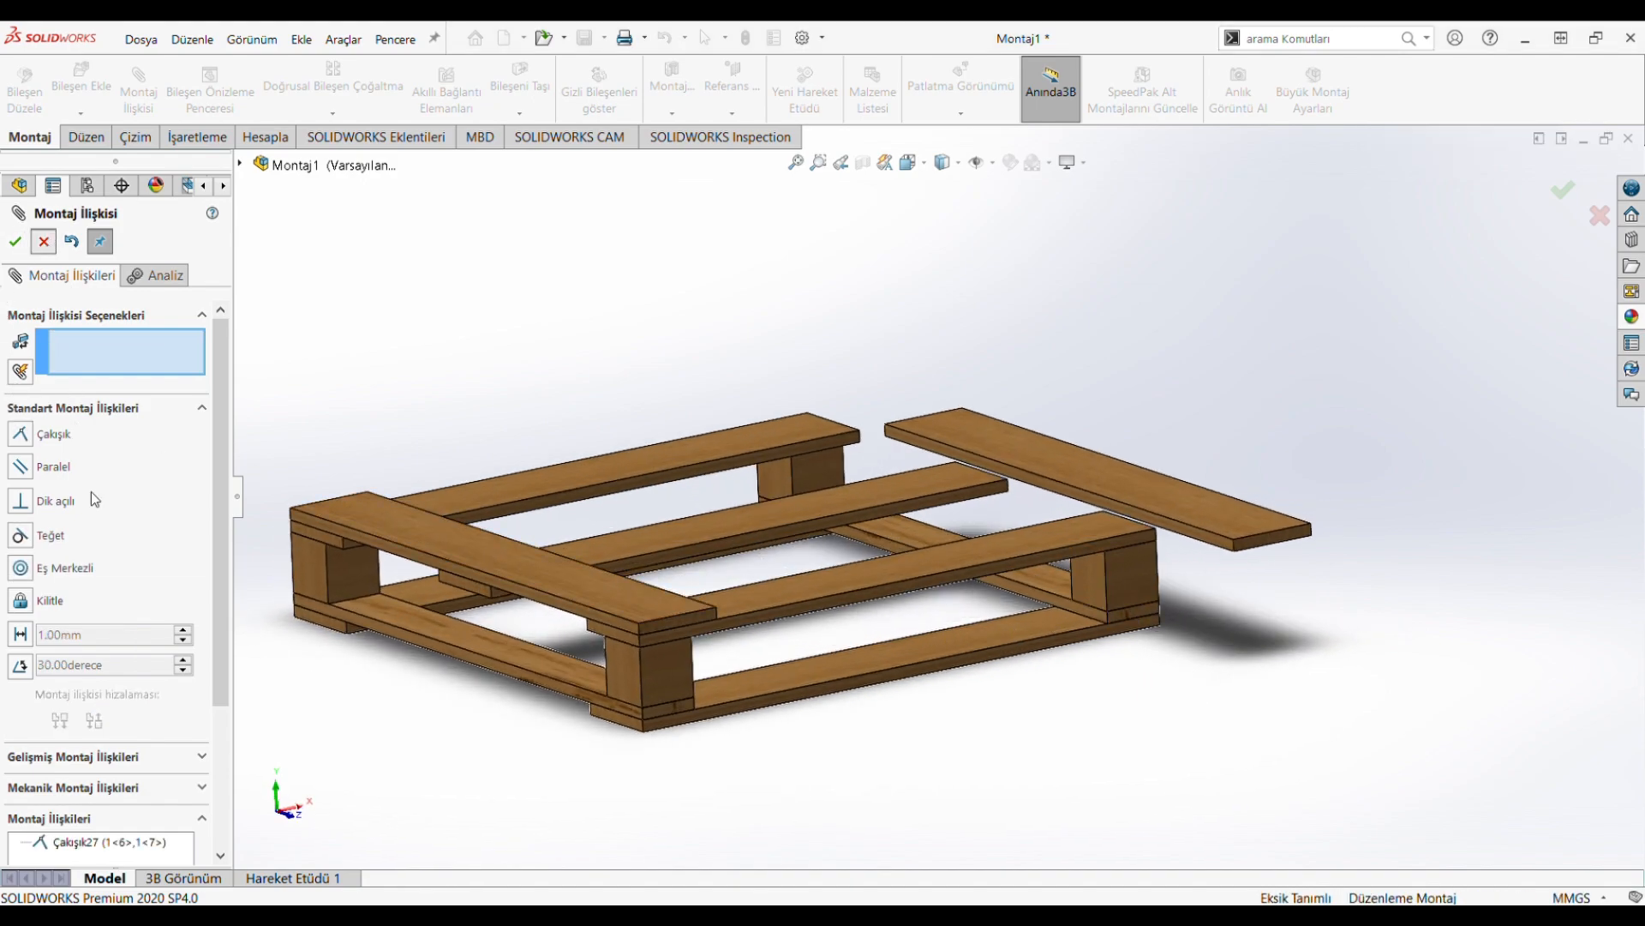
Step: Edit the copied board's coincident mate (Çakışık27) to use its underside and the top face of the second outer top board
left_click(11, 627)
scroll(121, 727, "down", 3)
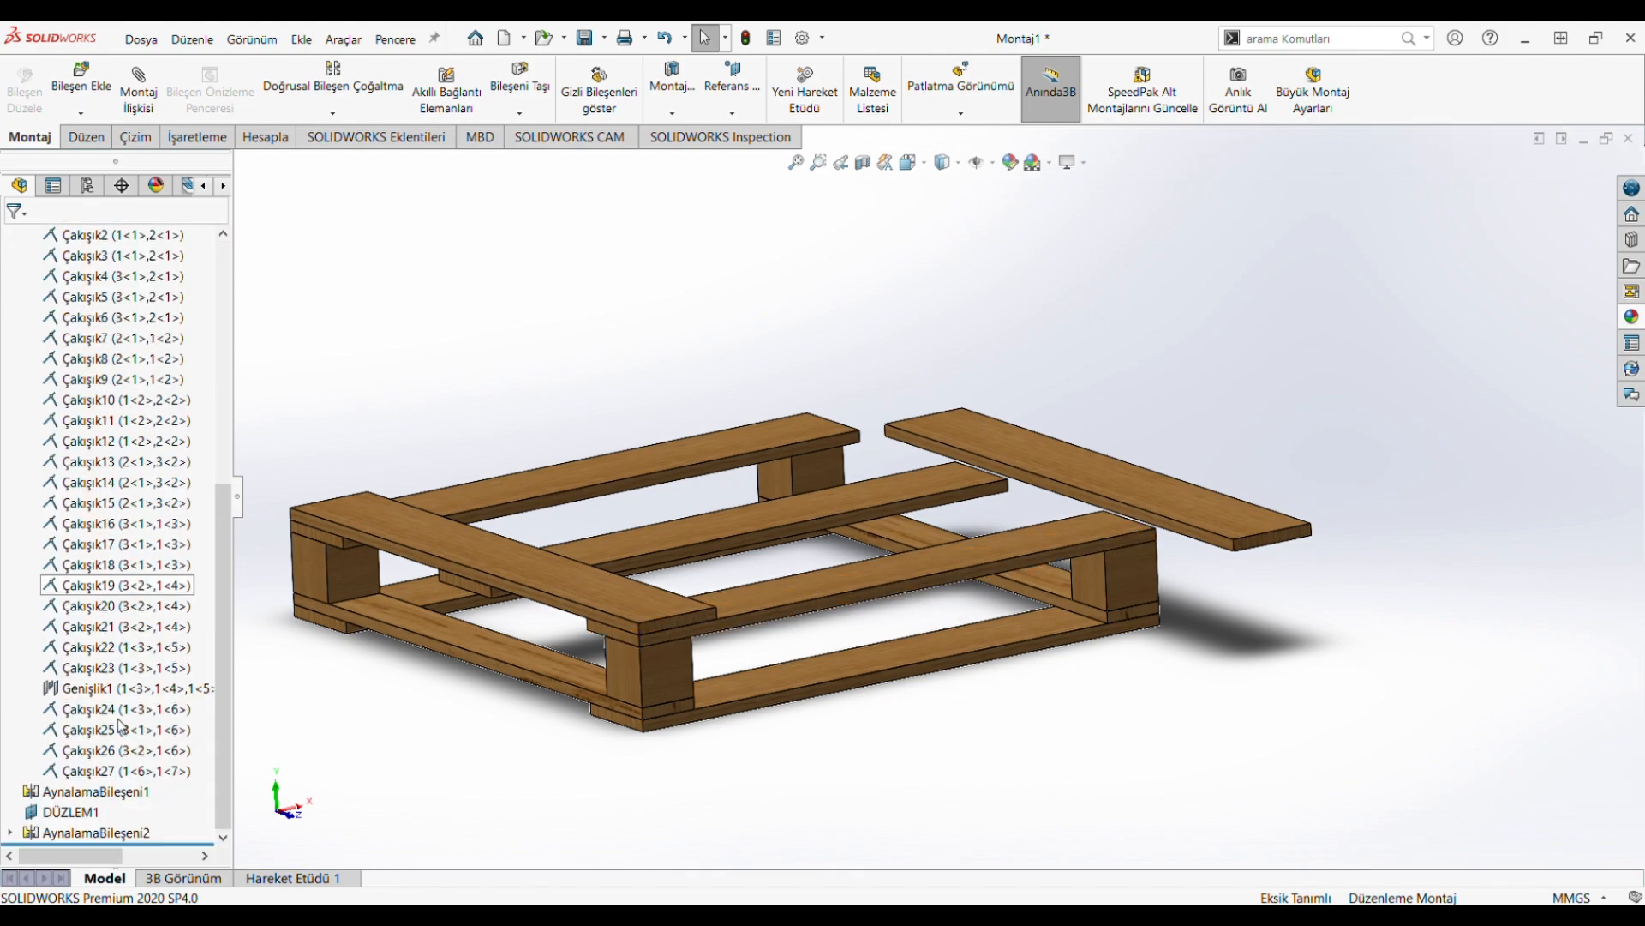
left_click(120, 772)
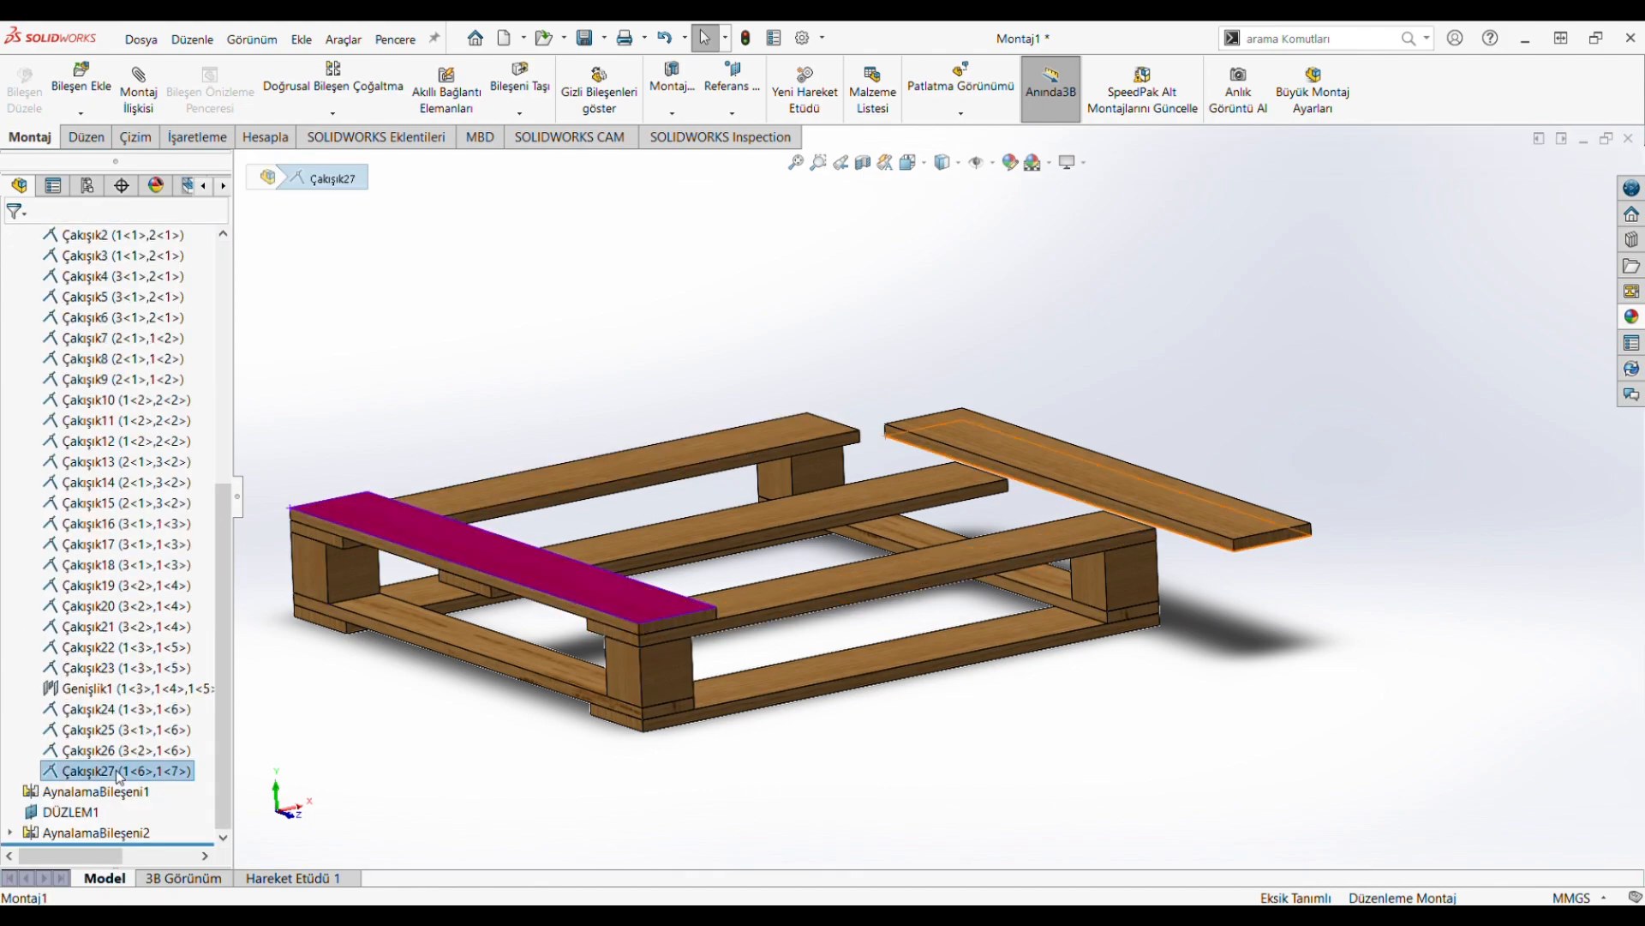
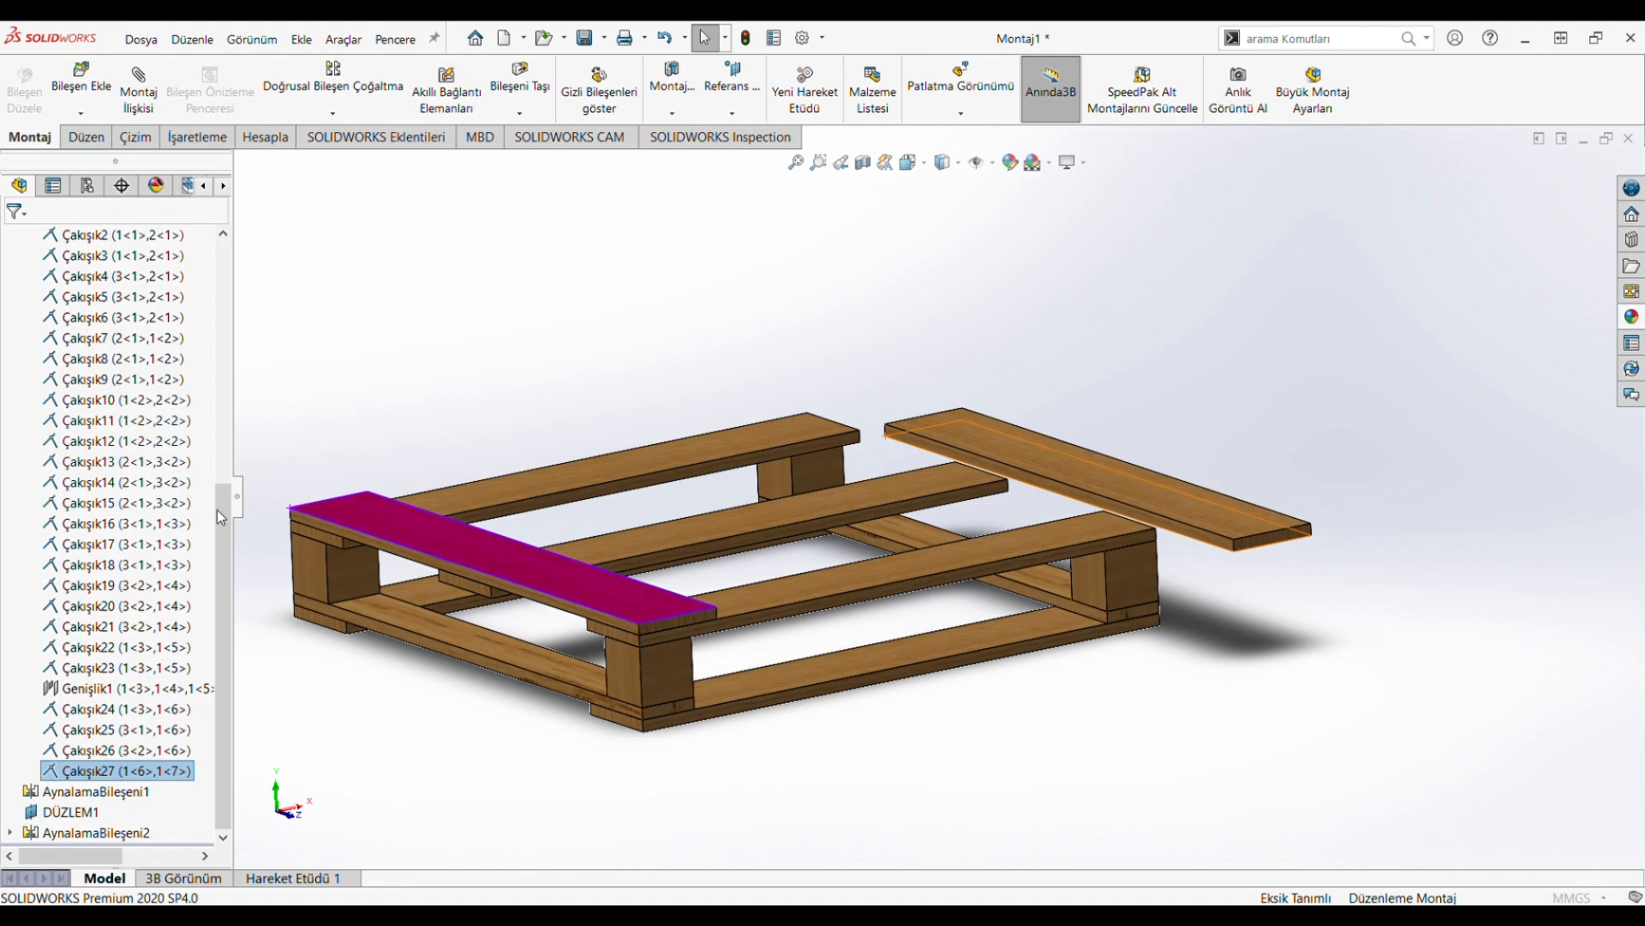
left_click(171, 727)
left_click(84, 357)
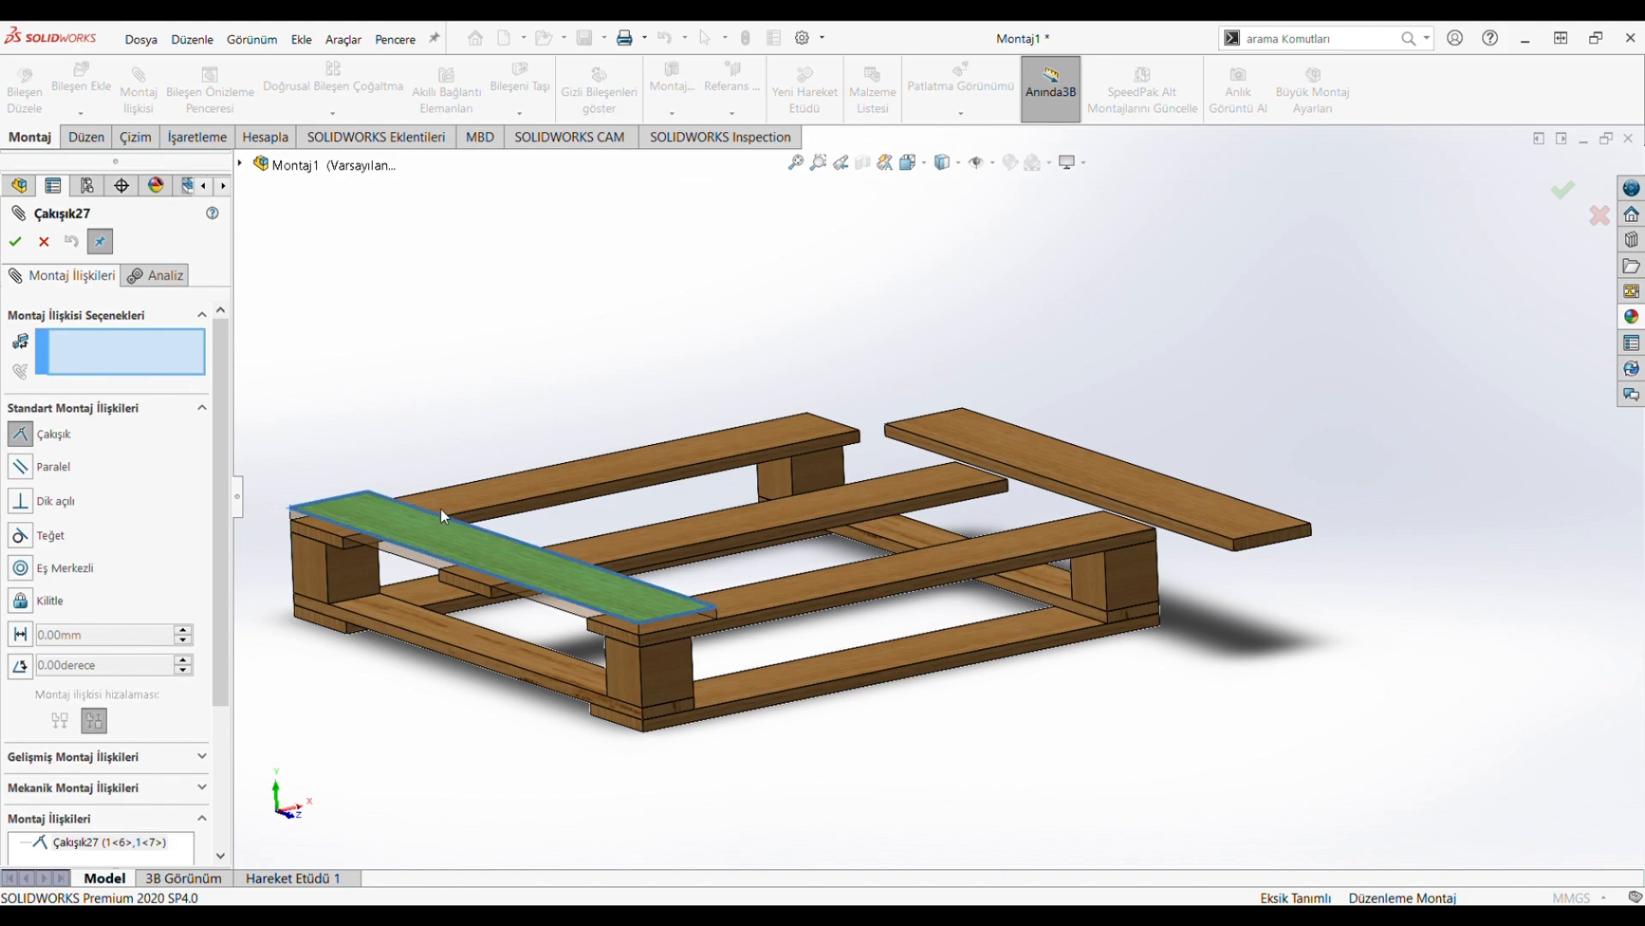
scroll(1277, 672, "down", 10)
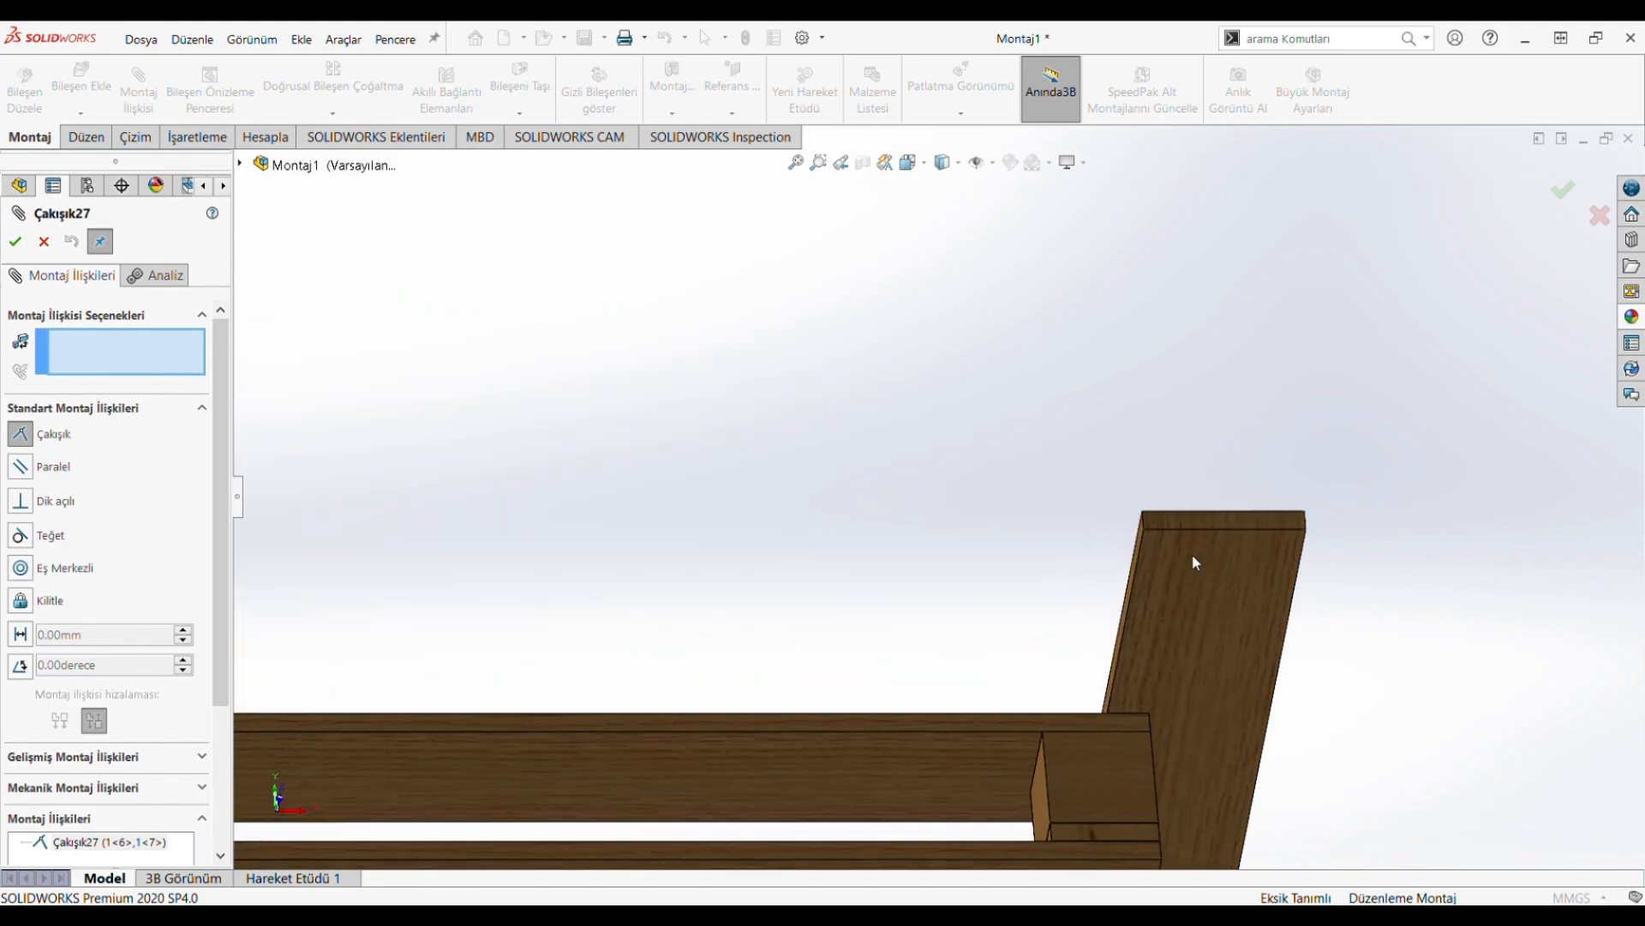
left_click(1011, 531)
scroll(1028, 600, "up", 10)
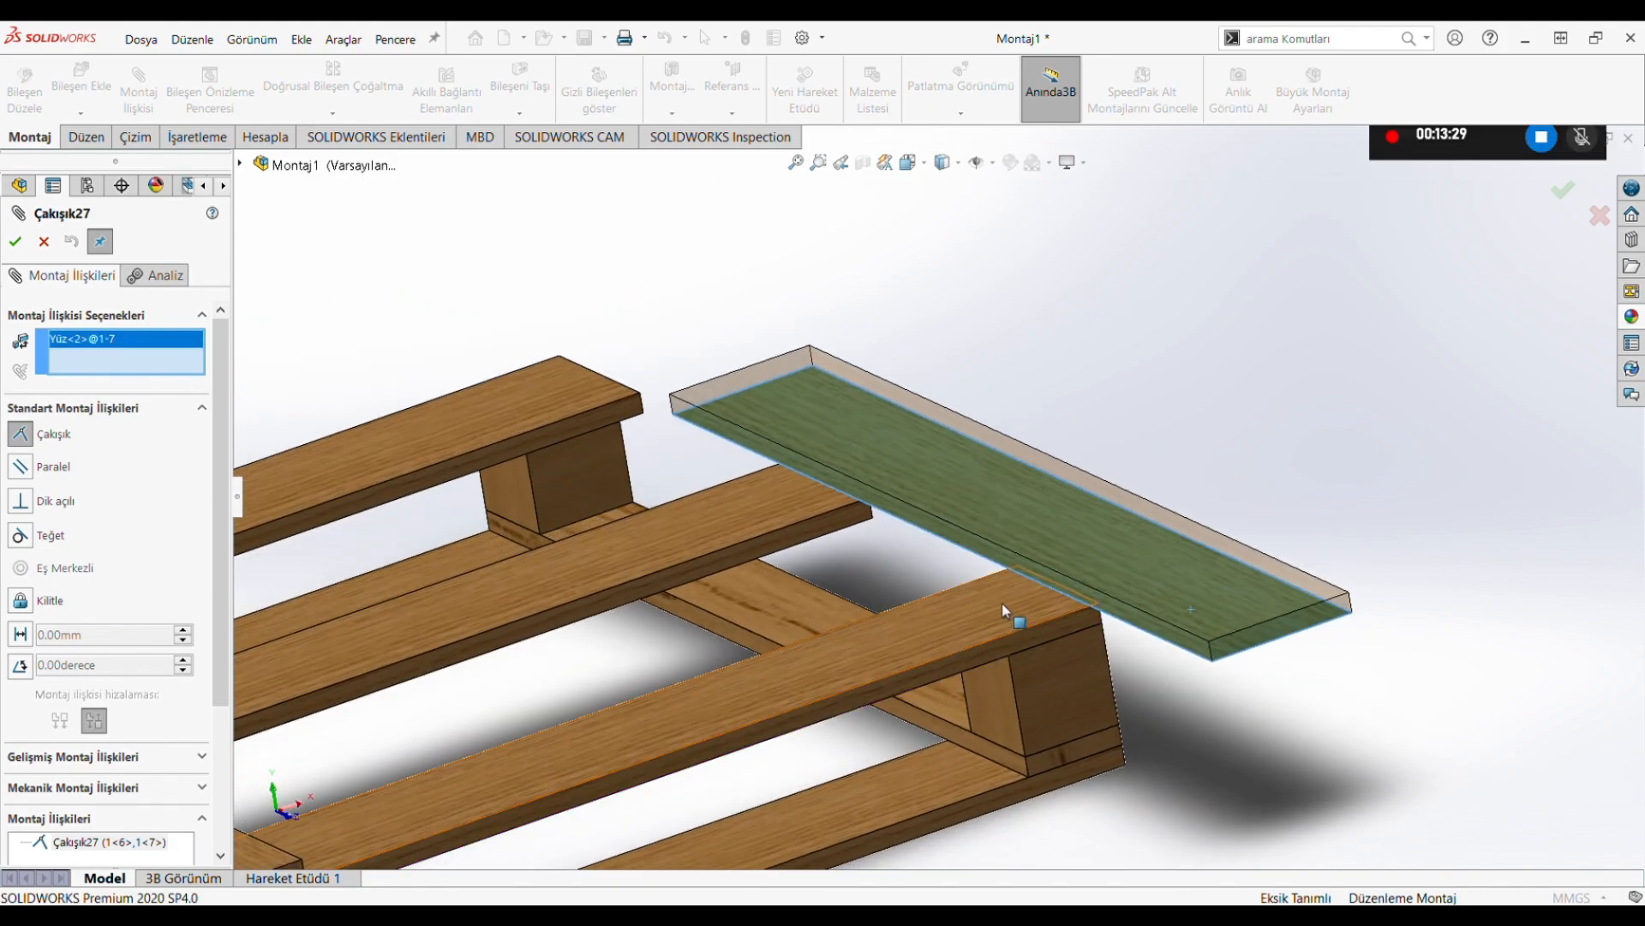
left_click(1005, 609)
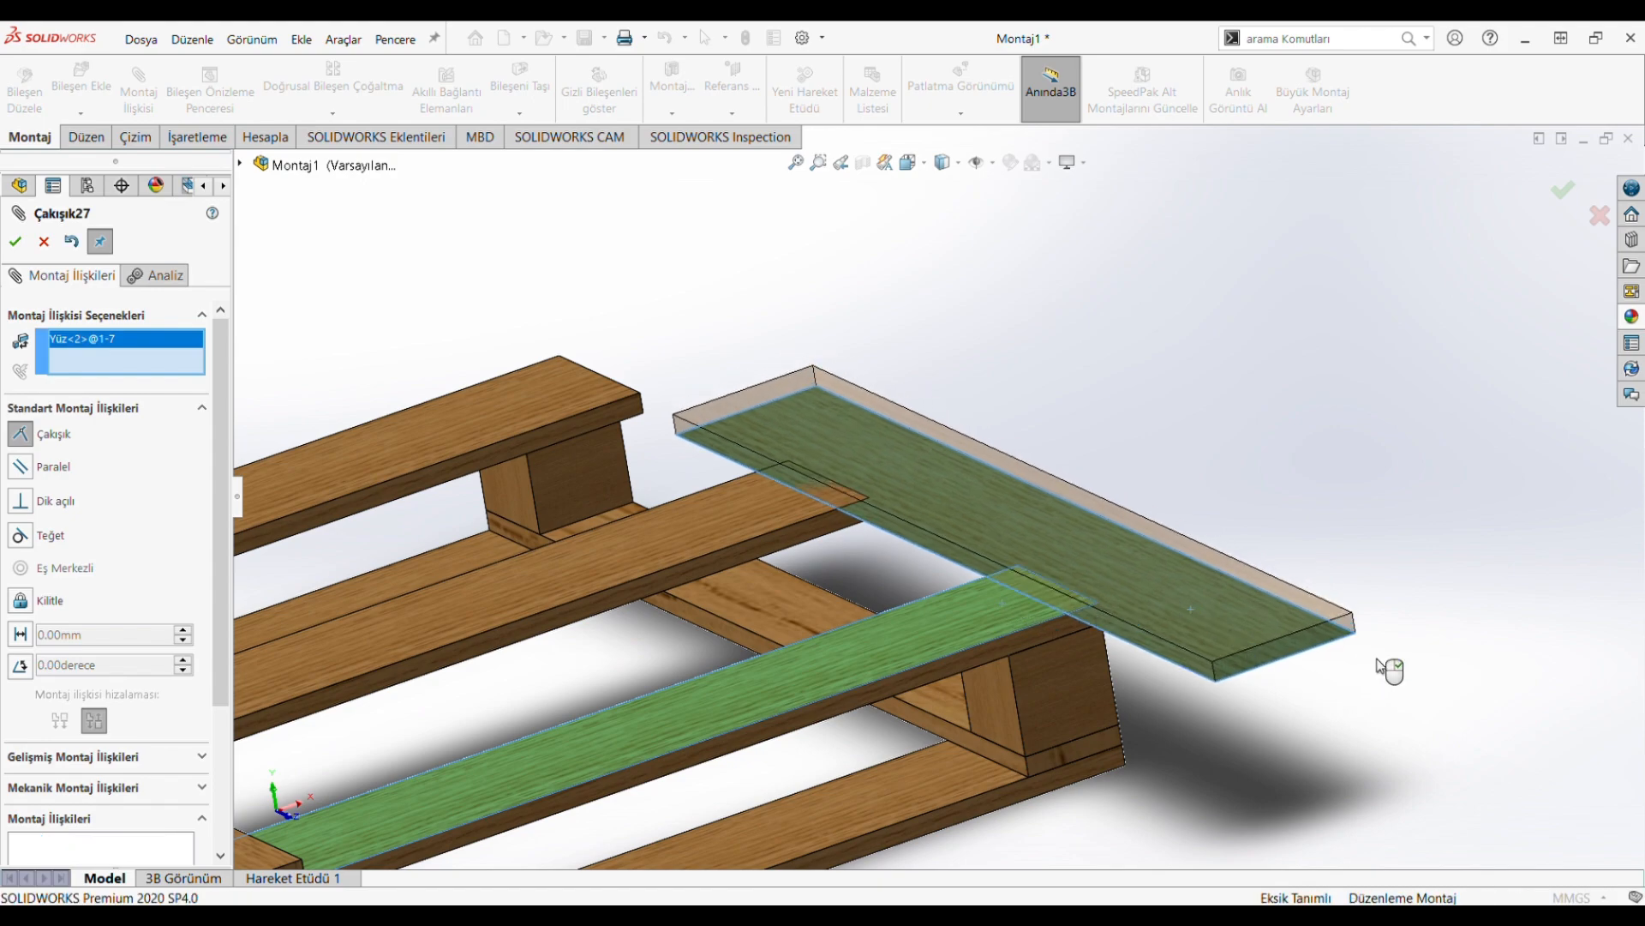
left_click(1611, 691)
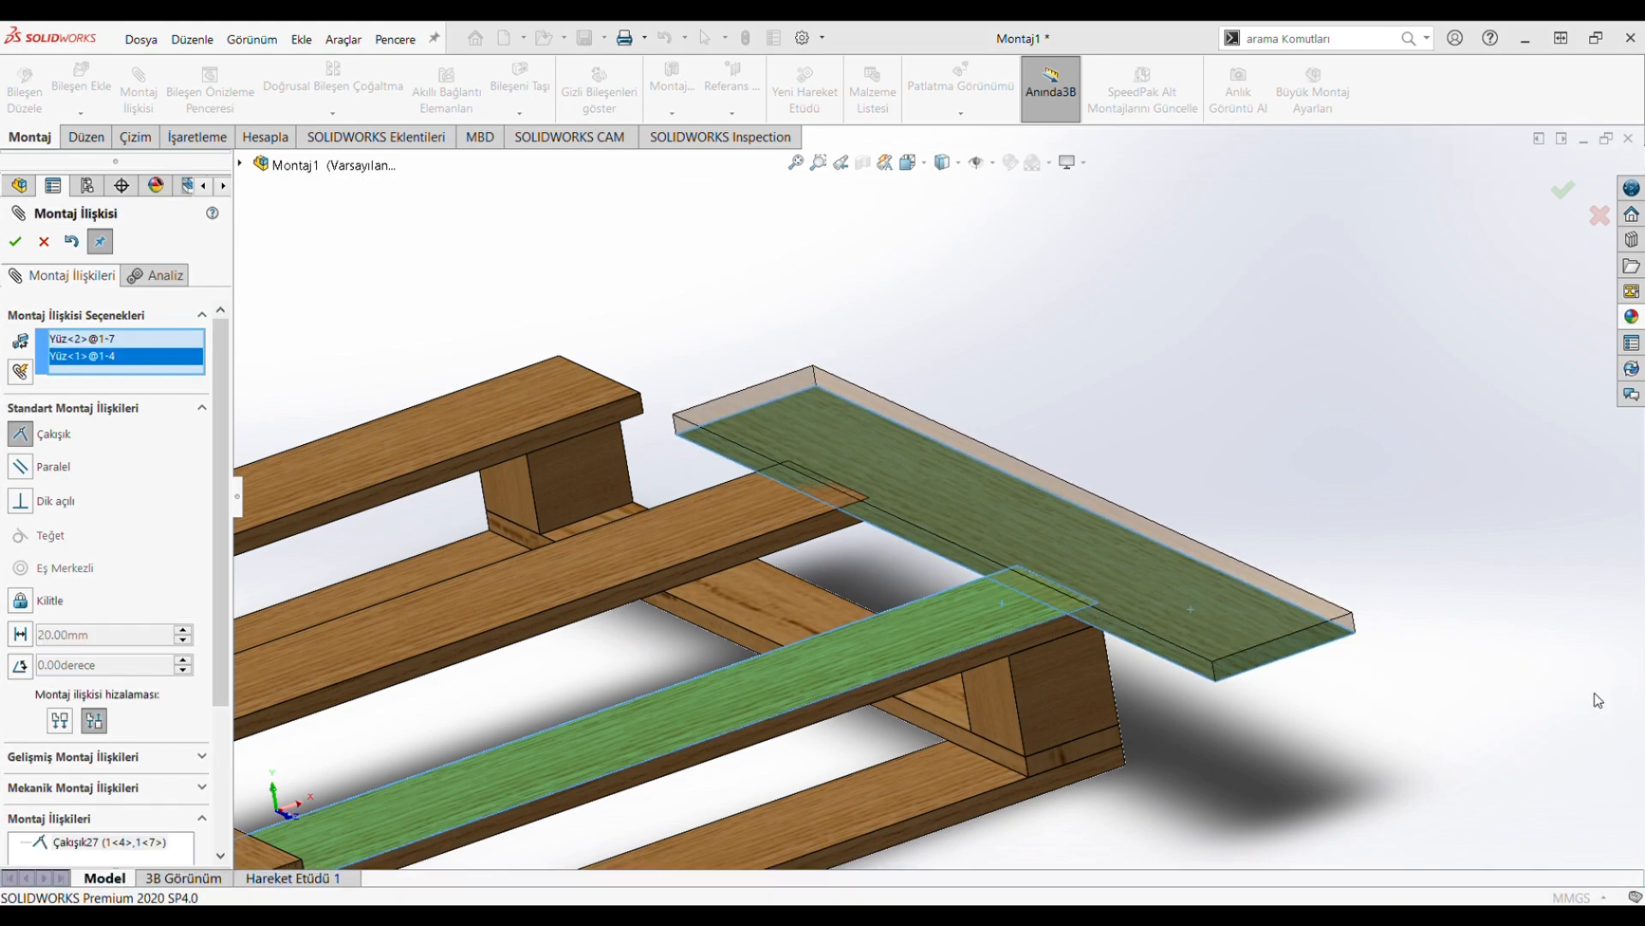
Step: Mate the copied cross board's end face coincident with the outer side face of the corner block below it
left_click(1277, 665)
left_click(1051, 677)
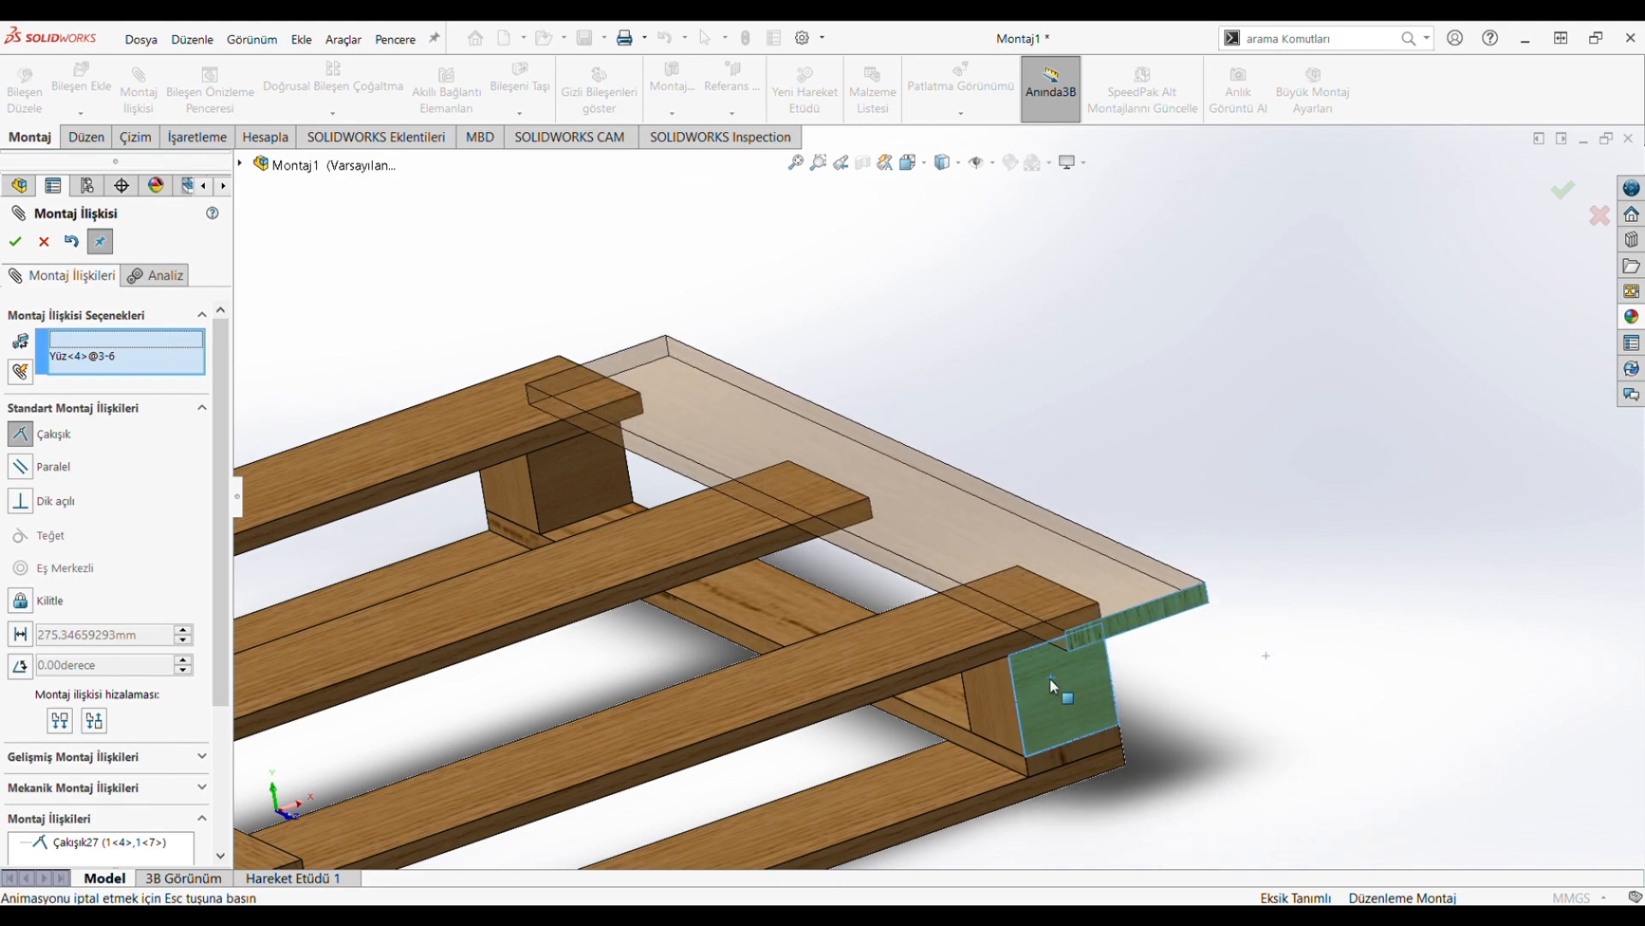
left_click(1456, 655)
Step: Mate the copied cross board's outer long side face coincident with the end face of the second outer top board and finish mating
middle_click_drag(1377, 544, 1018, 551)
left_click(1010, 566)
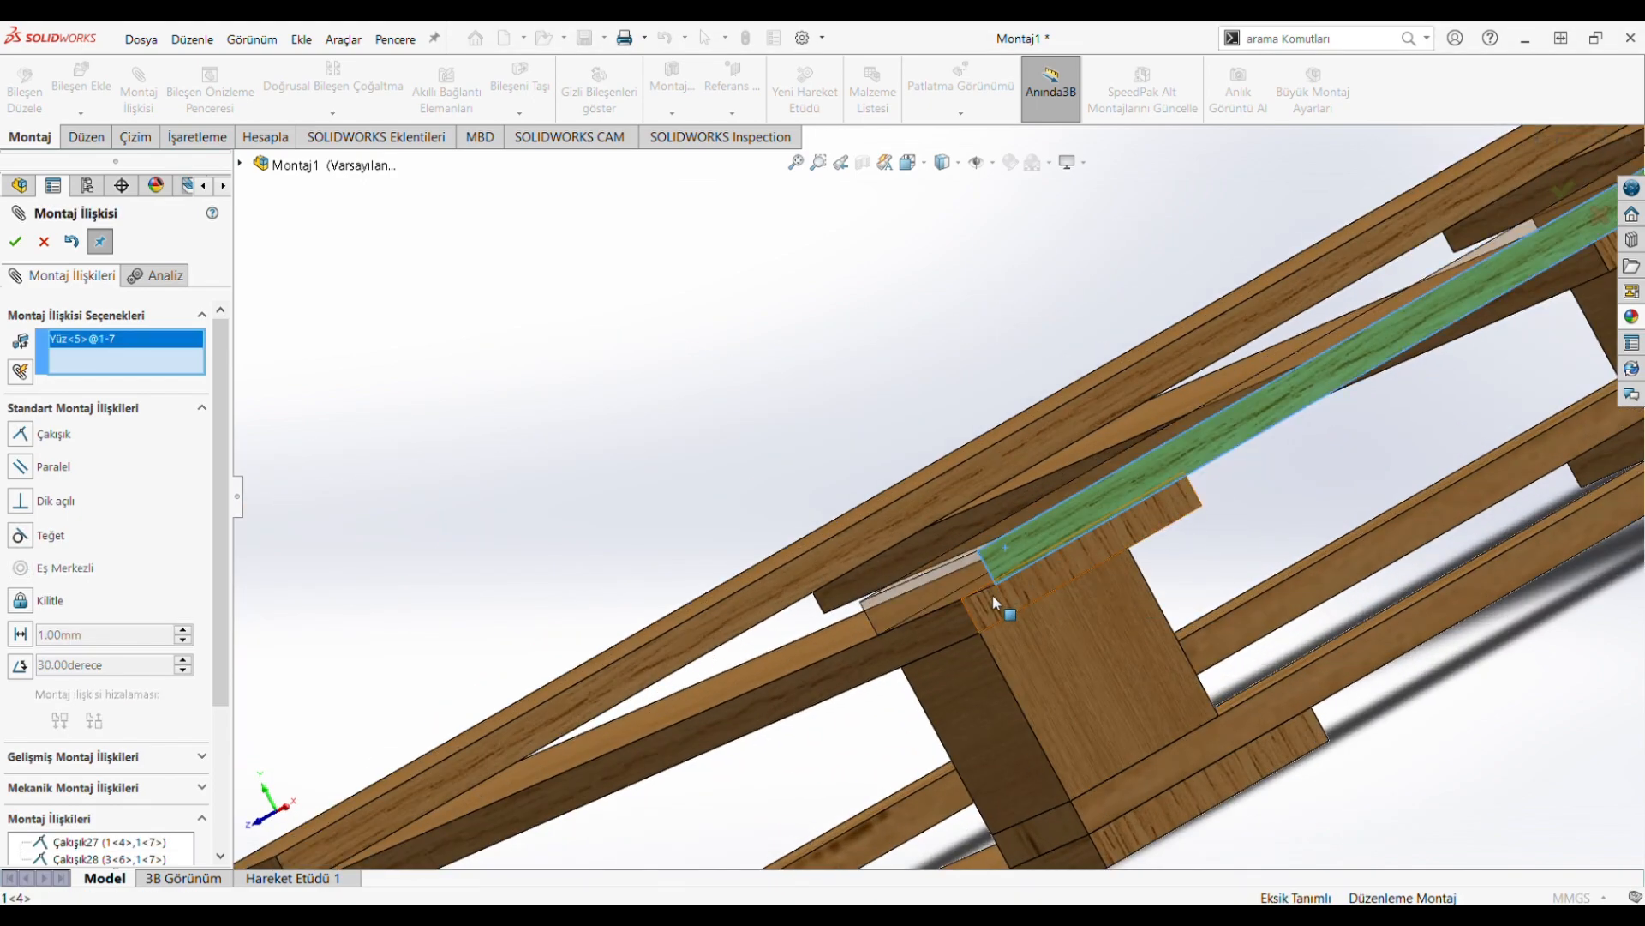
left_click(997, 604)
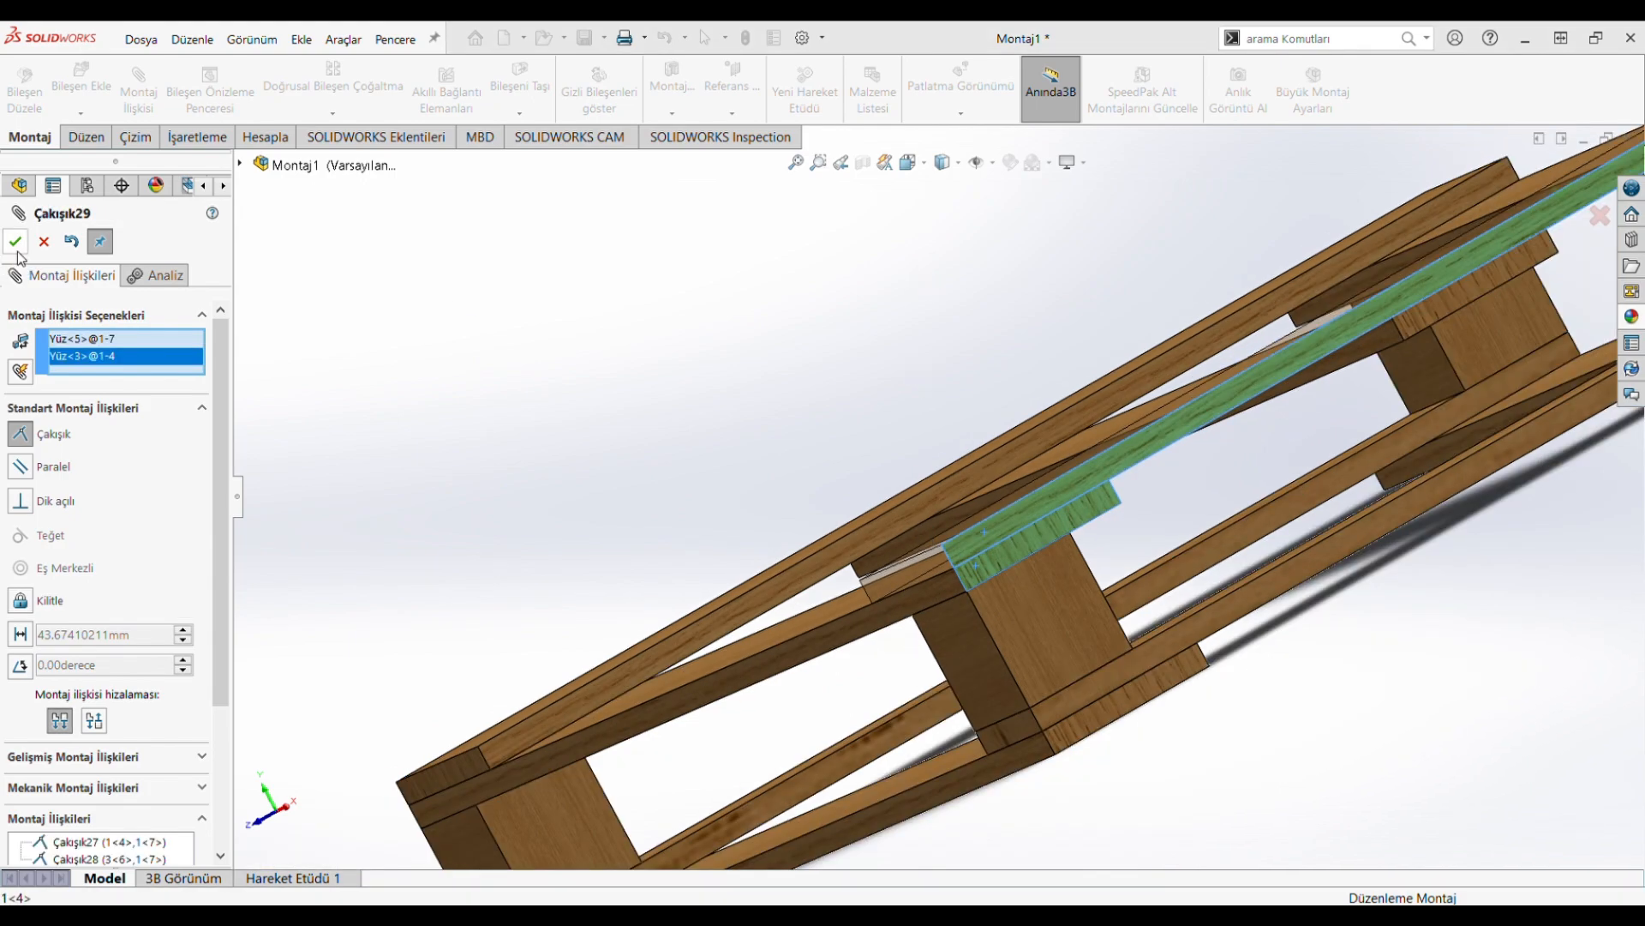
left_click(17, 247)
middle_click_drag(590, 475, 869, 147)
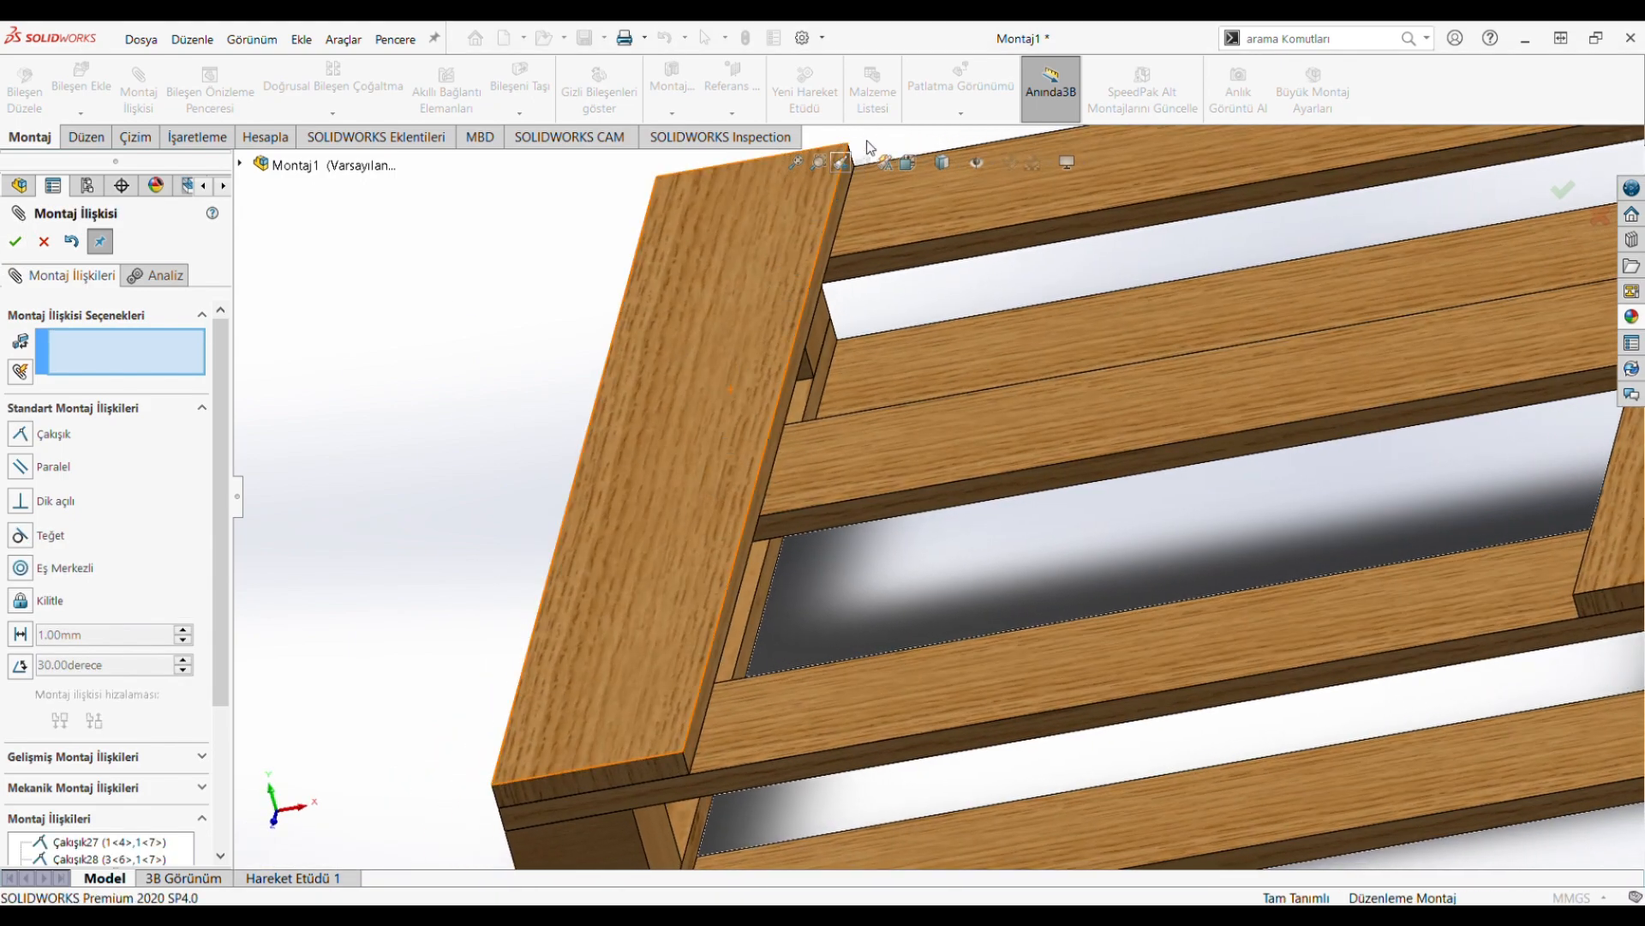
left_click(900, 175)
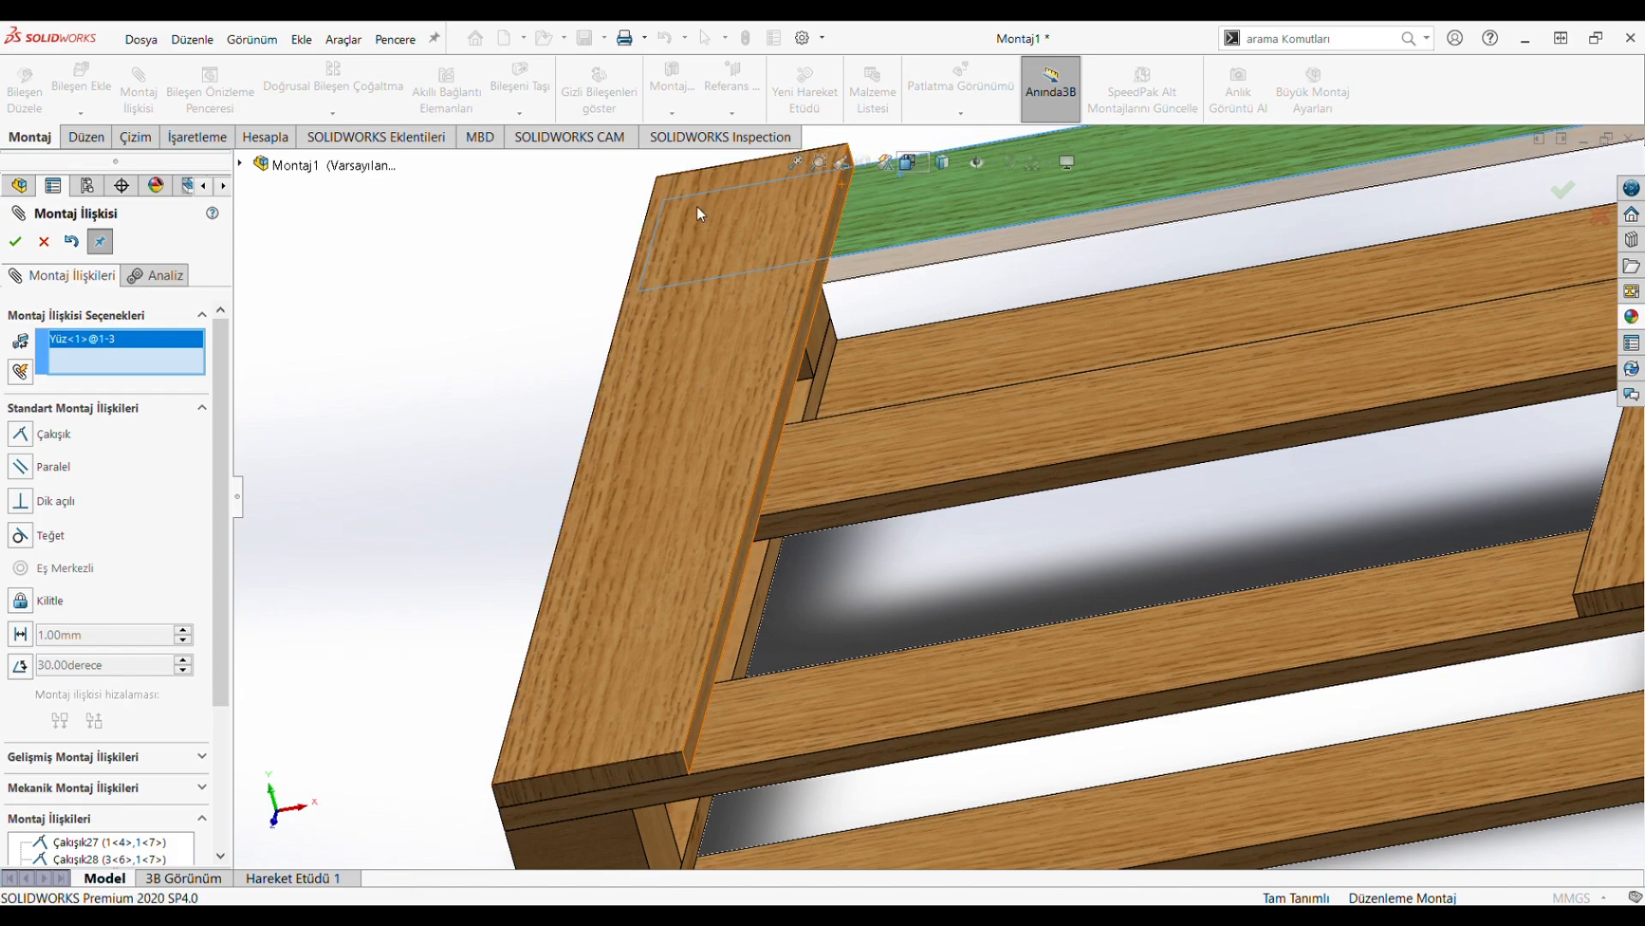
key("Escape")
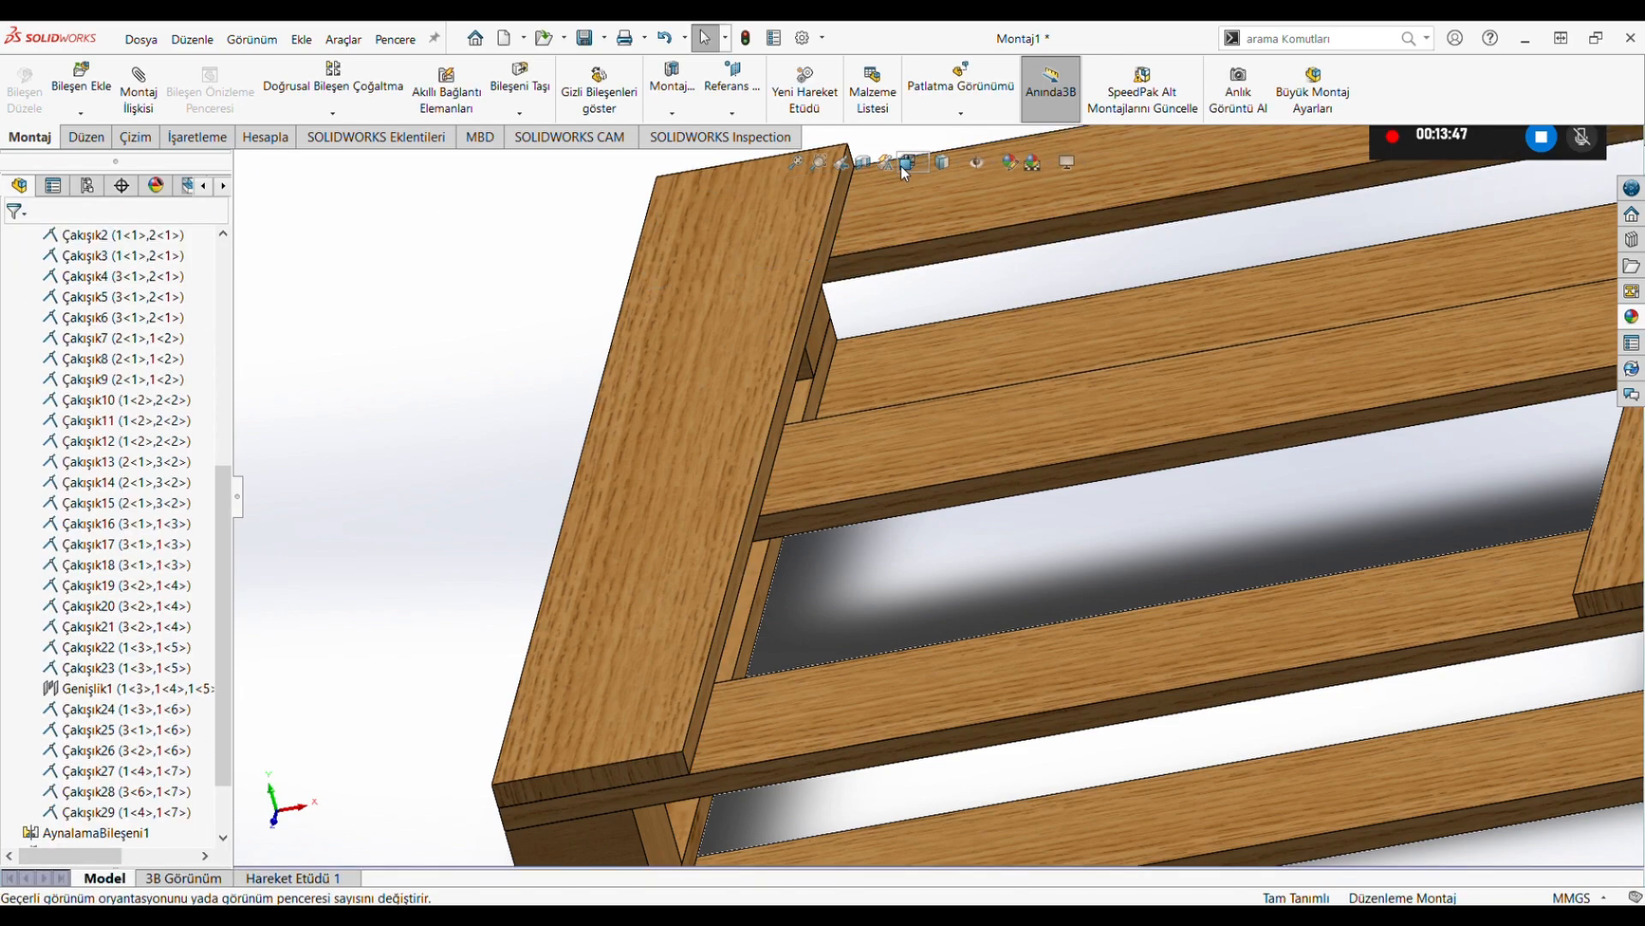
key("f")
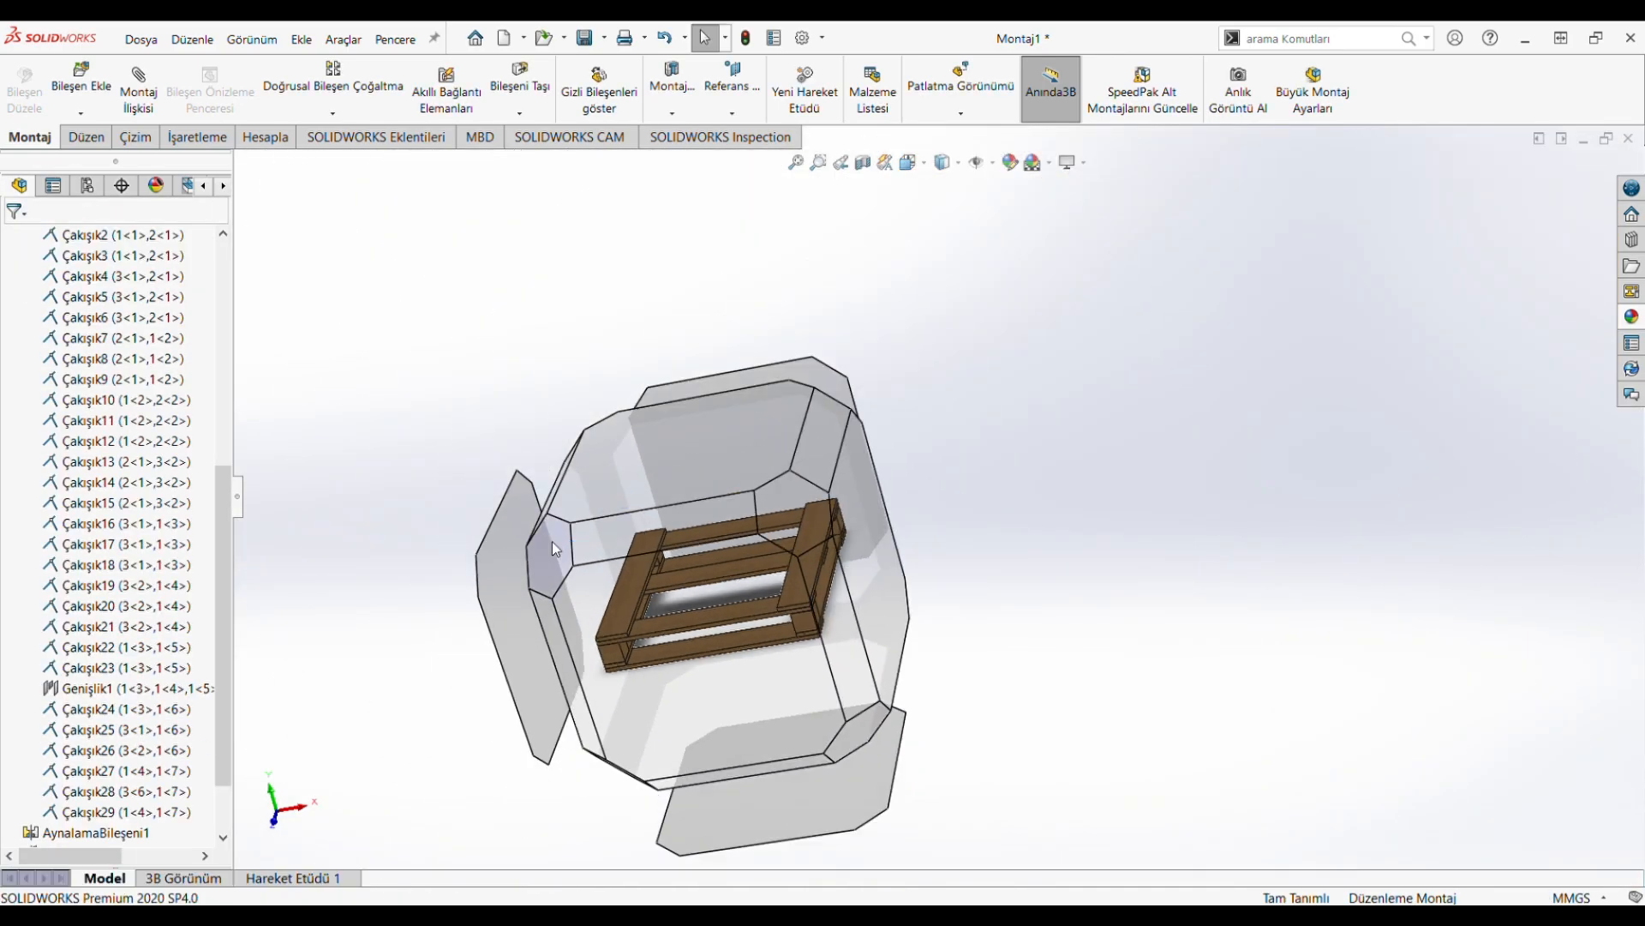
left_click(552, 541)
scroll(64, 412, "up", 3)
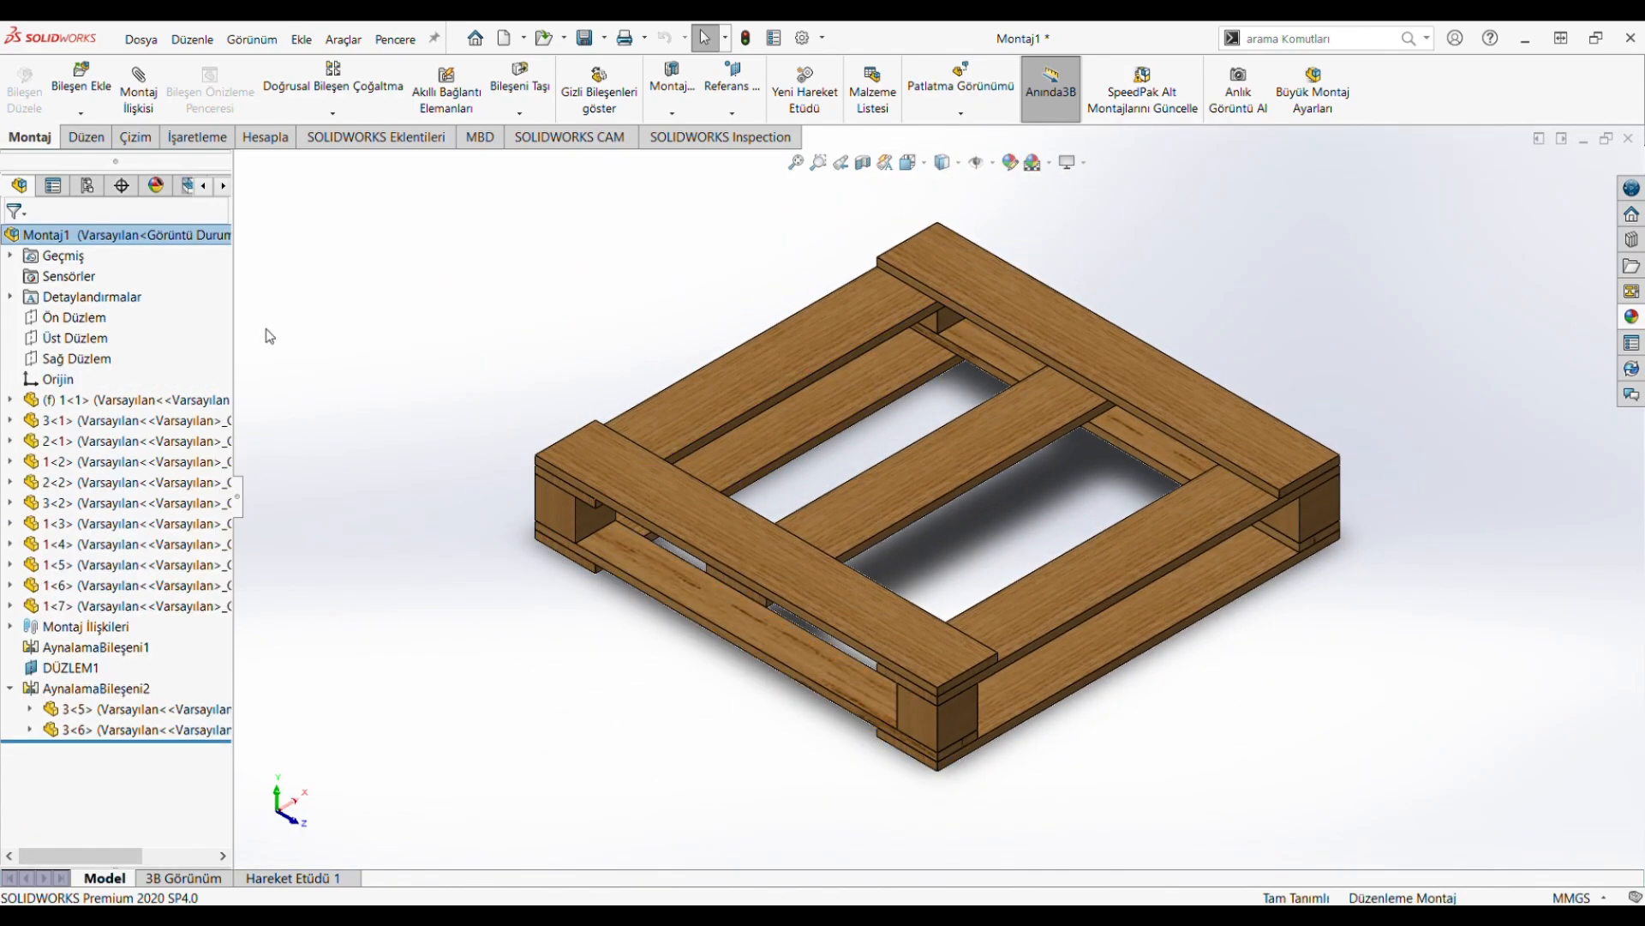
Step: Insert part 2 as a new narrow board in free space beside the pallet
left_click(81, 88)
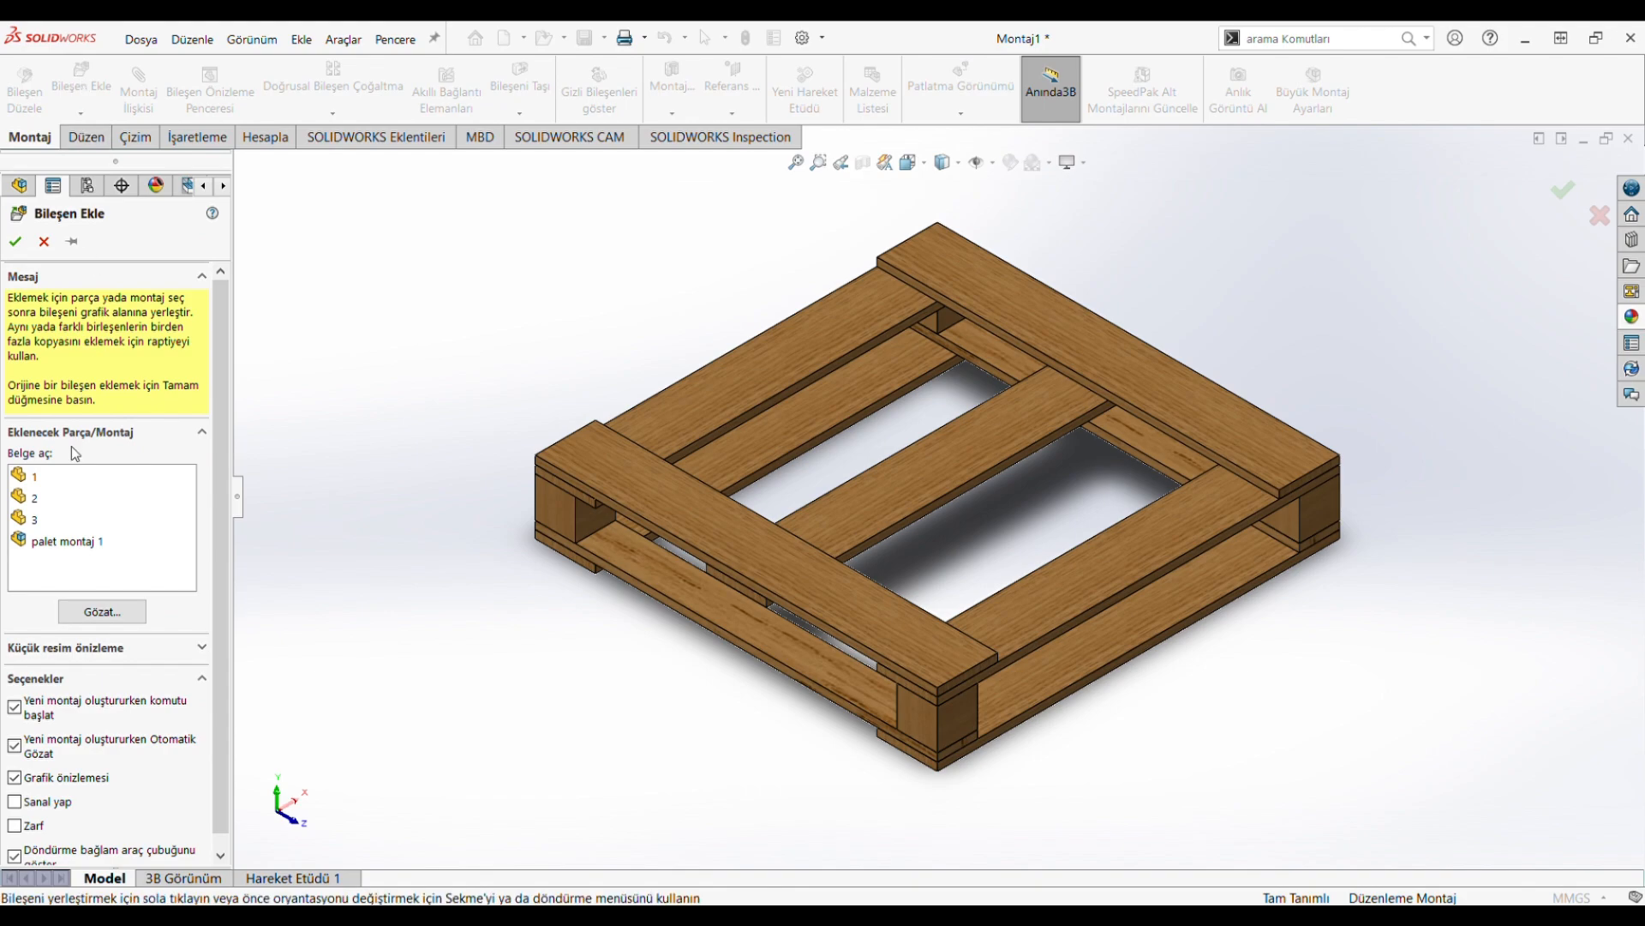
left_click(35, 497)
left_click(555, 331)
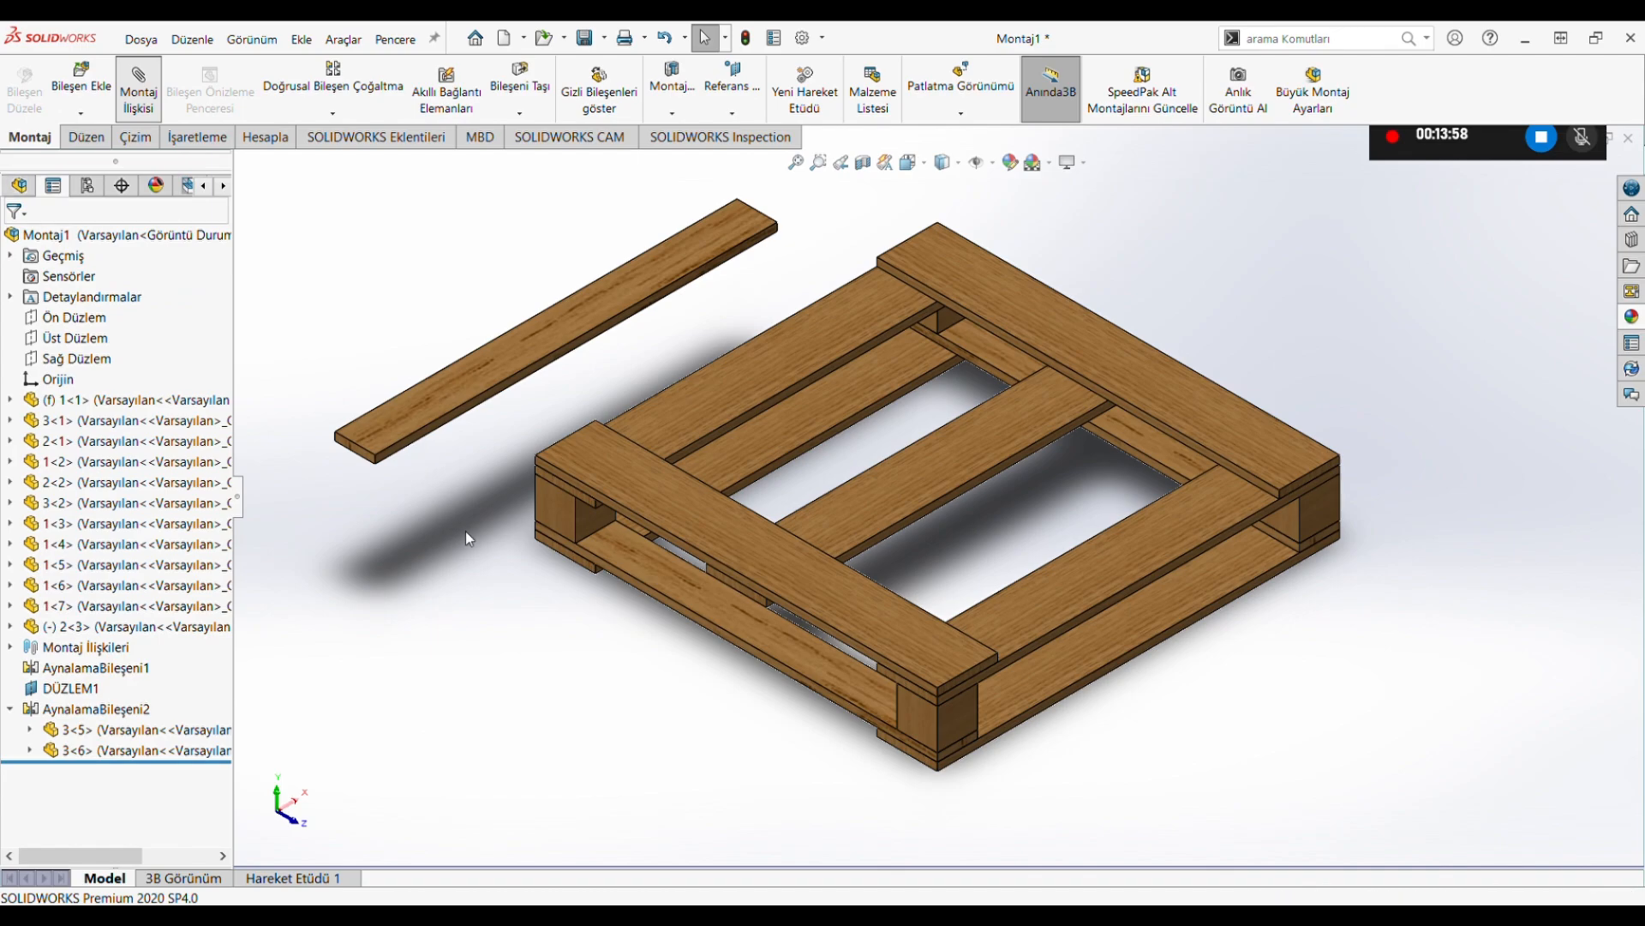
Step: Mate the new narrow board's underside coincident with the top face of the nearest outer top board
key("m")
middle_click_drag(467, 537, 397, 410)
left_click(397, 410)
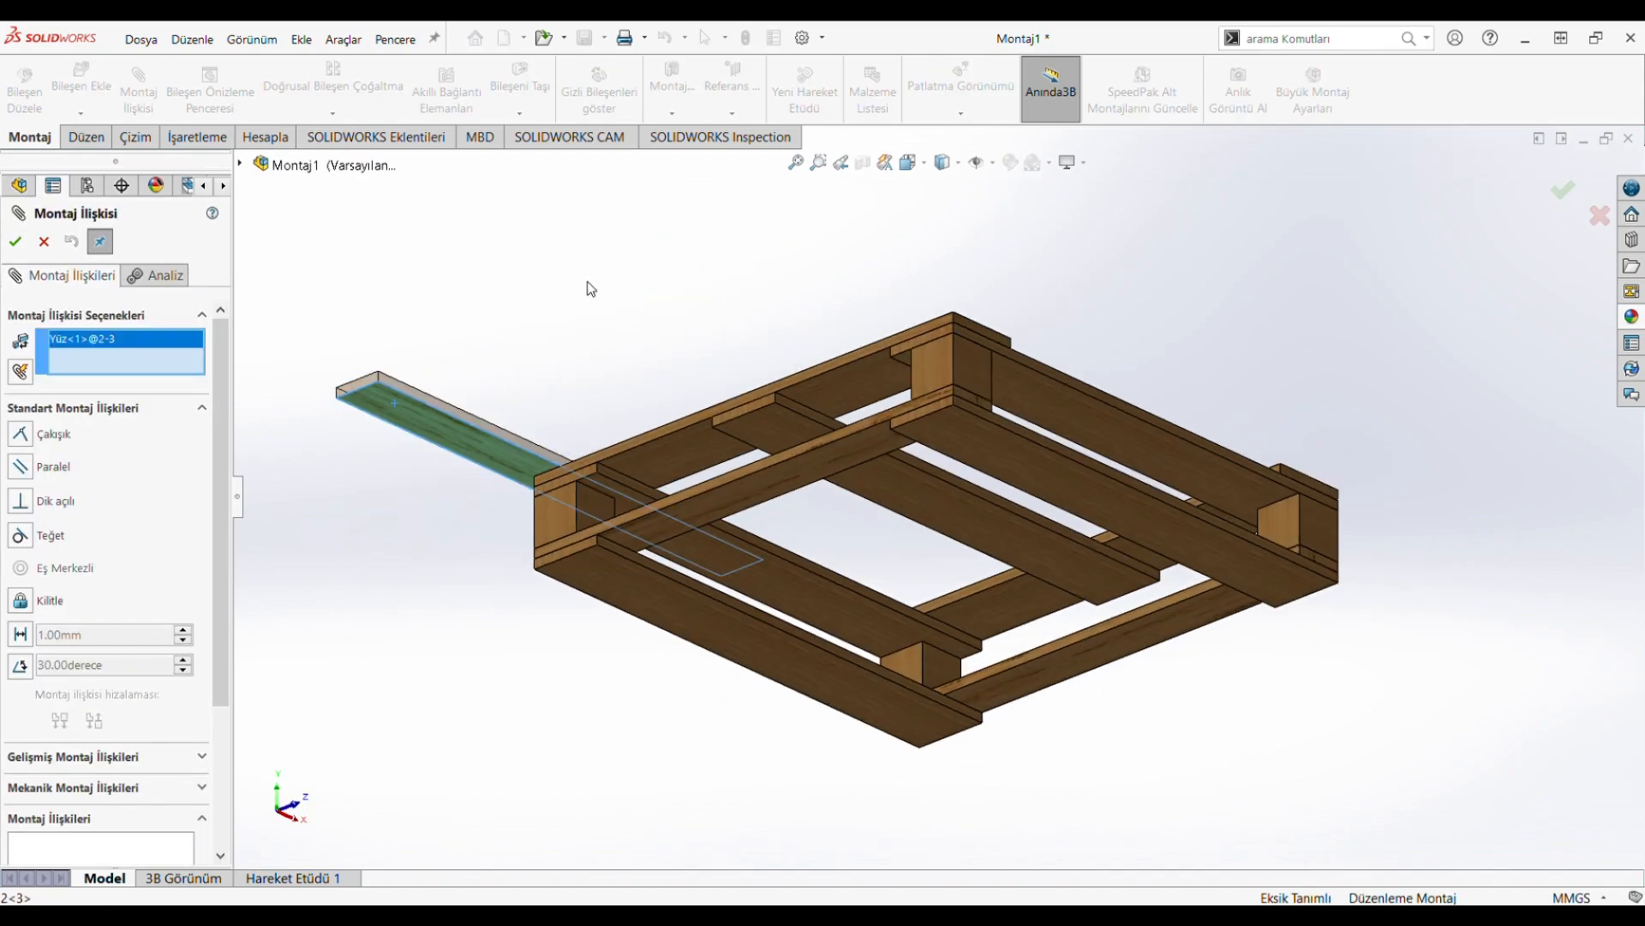
left_click(641, 454)
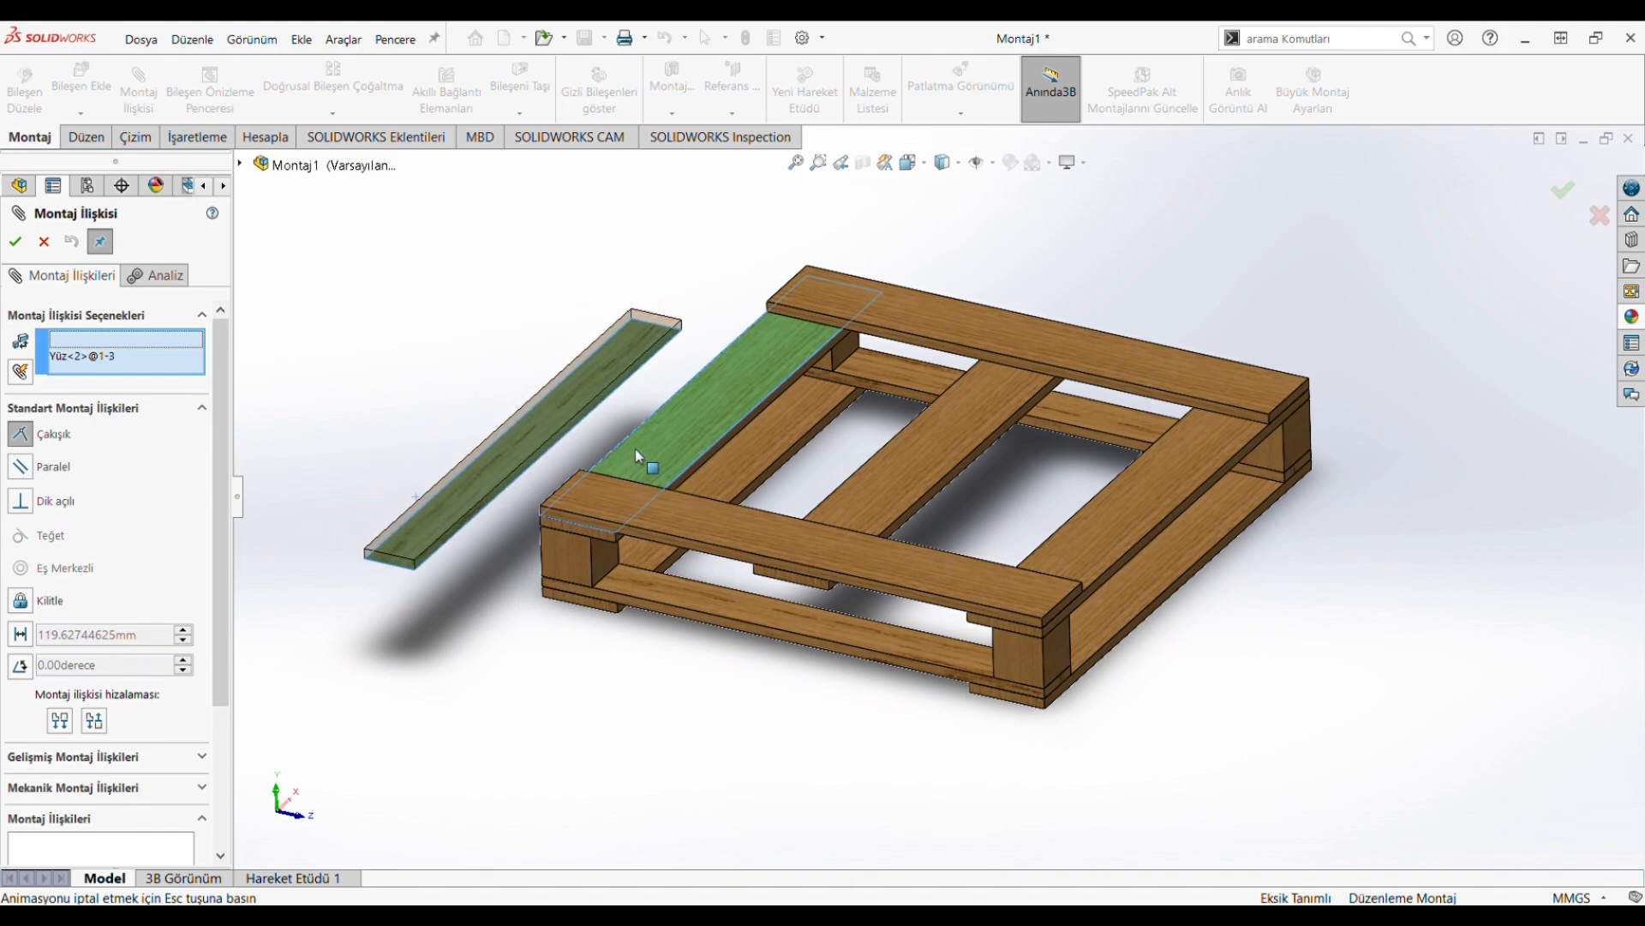
key("Return")
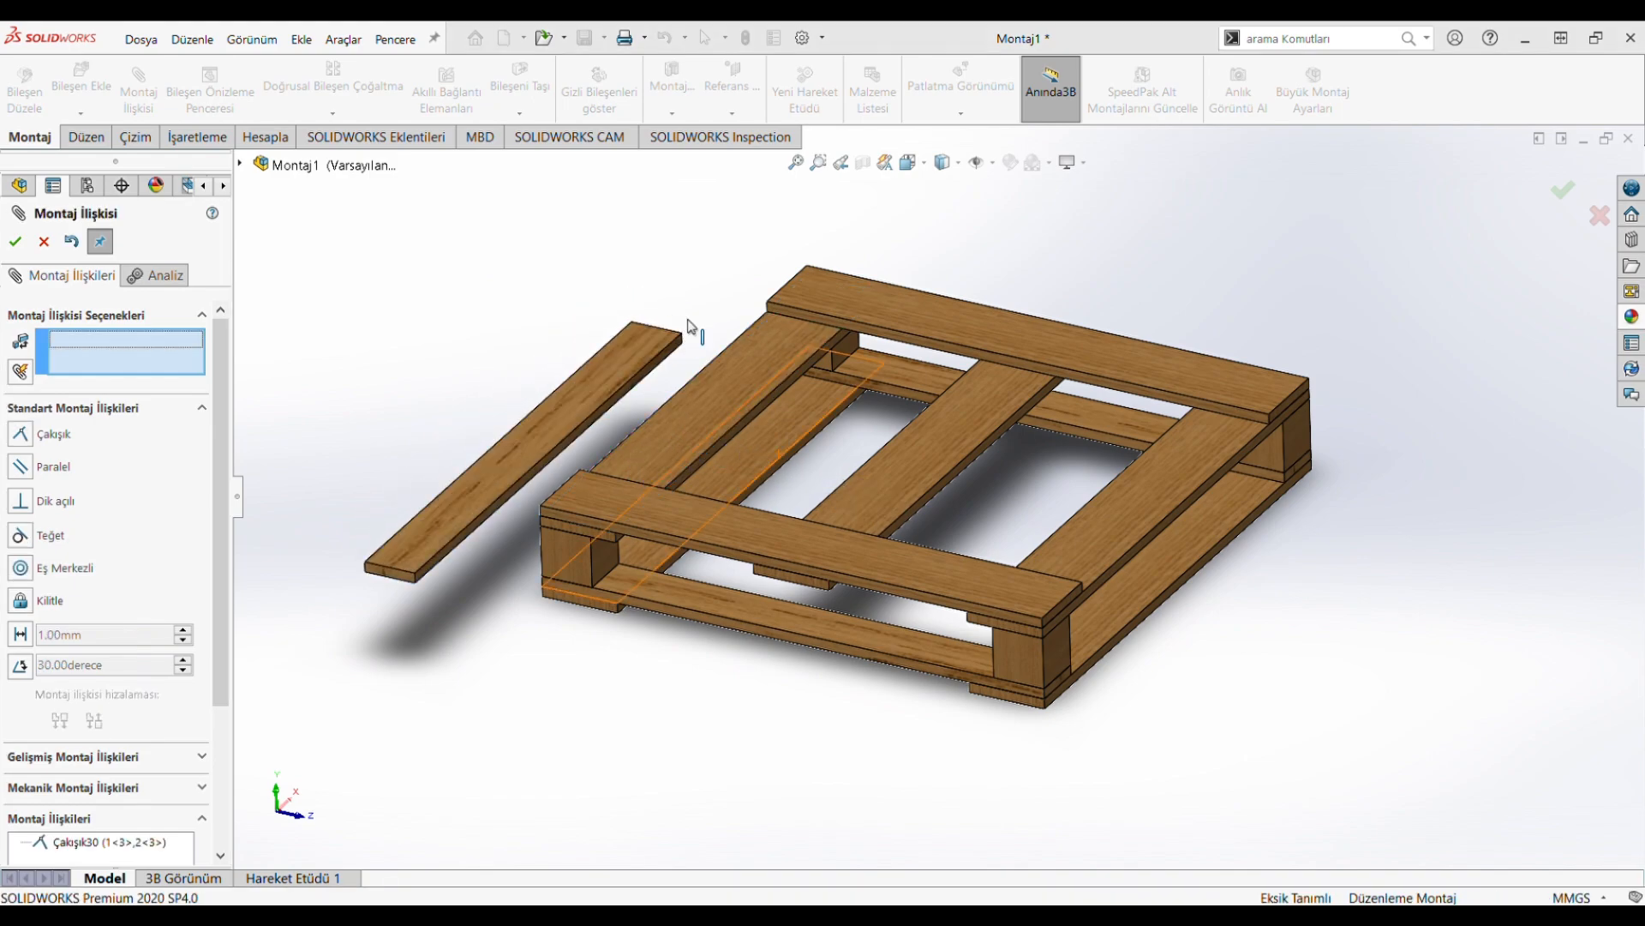
Step: Mate the narrow board's long side face coincident with the inner side face of the far end cross board
scroll(737, 437, "down", 5)
left_click(750, 513)
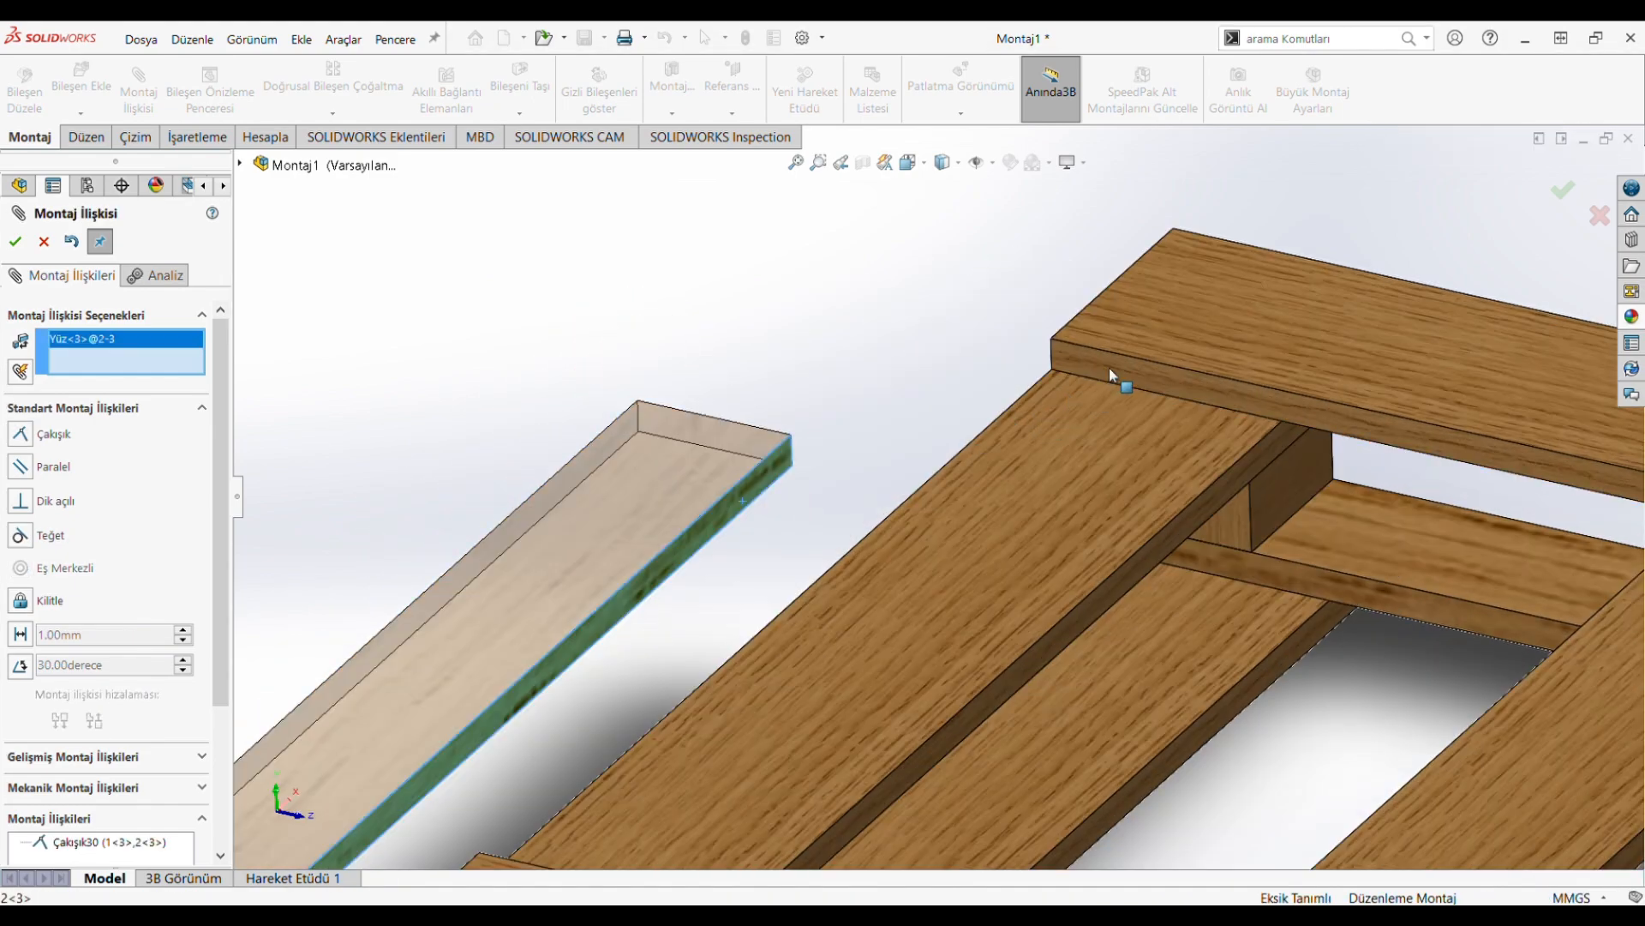
left_click(1106, 372)
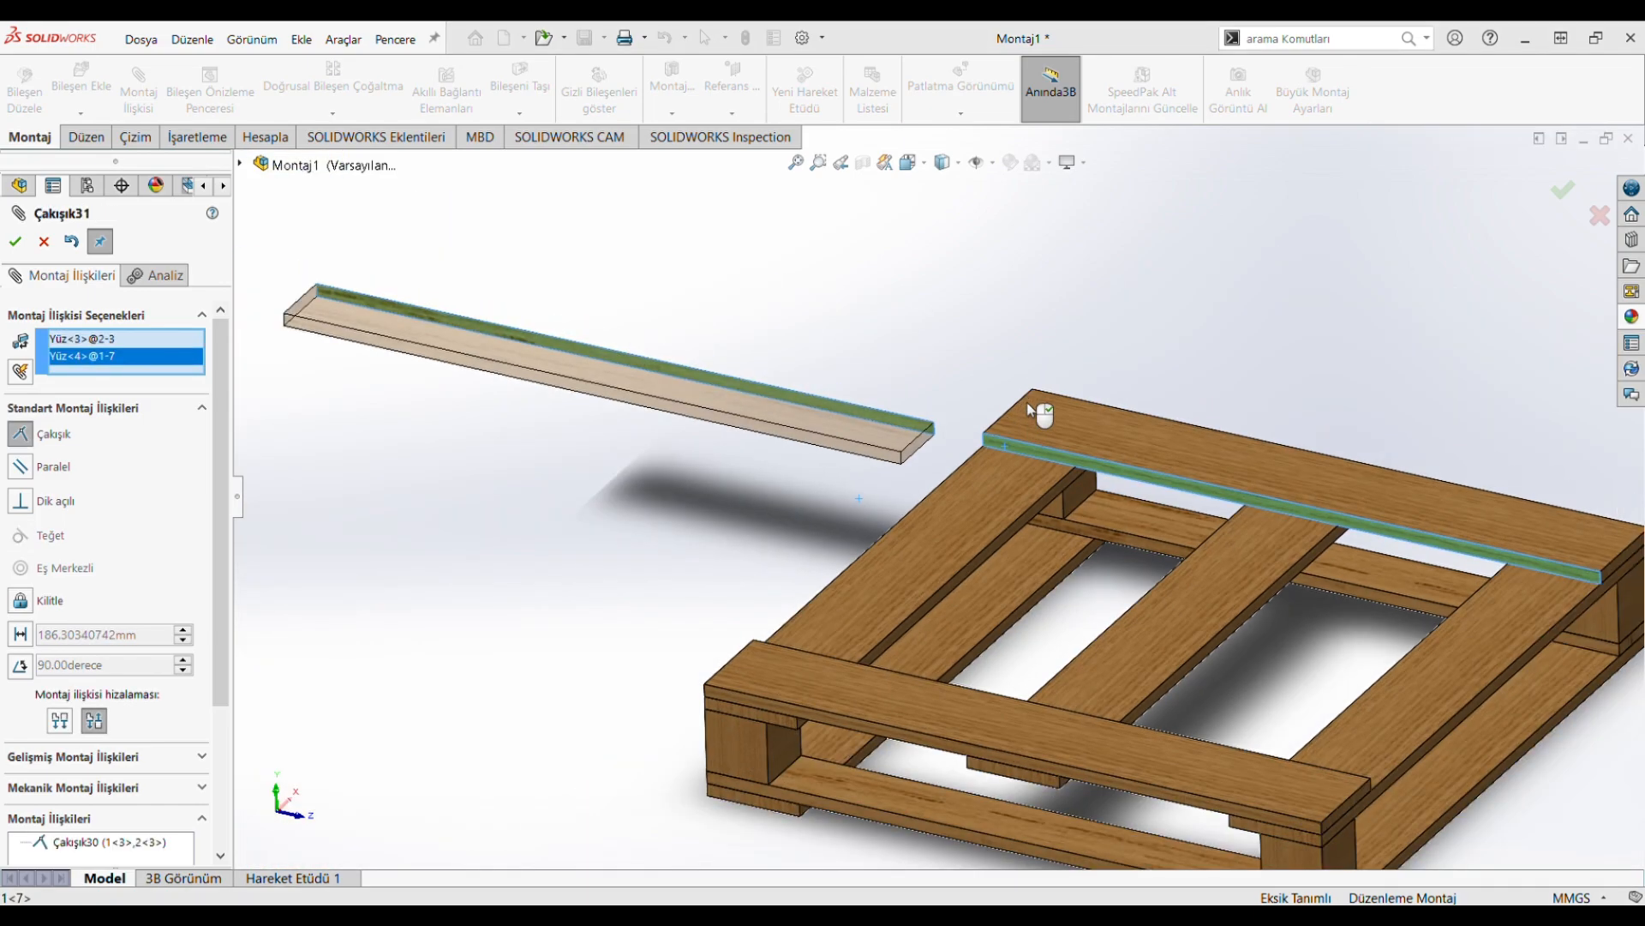
key("Return")
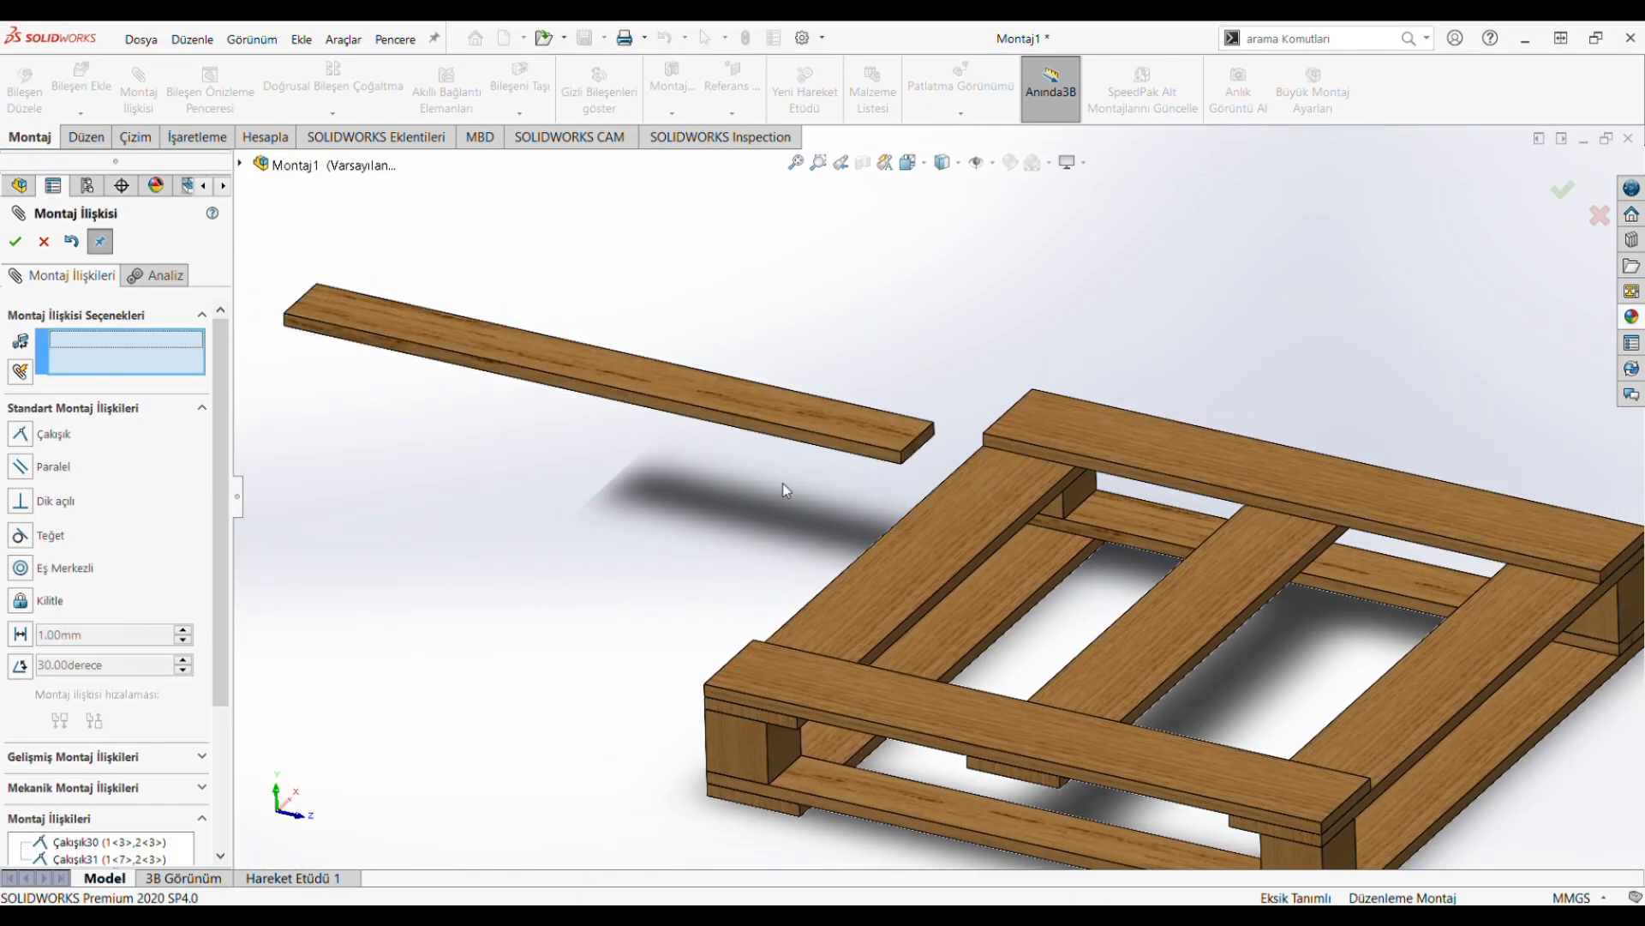
key("Return")
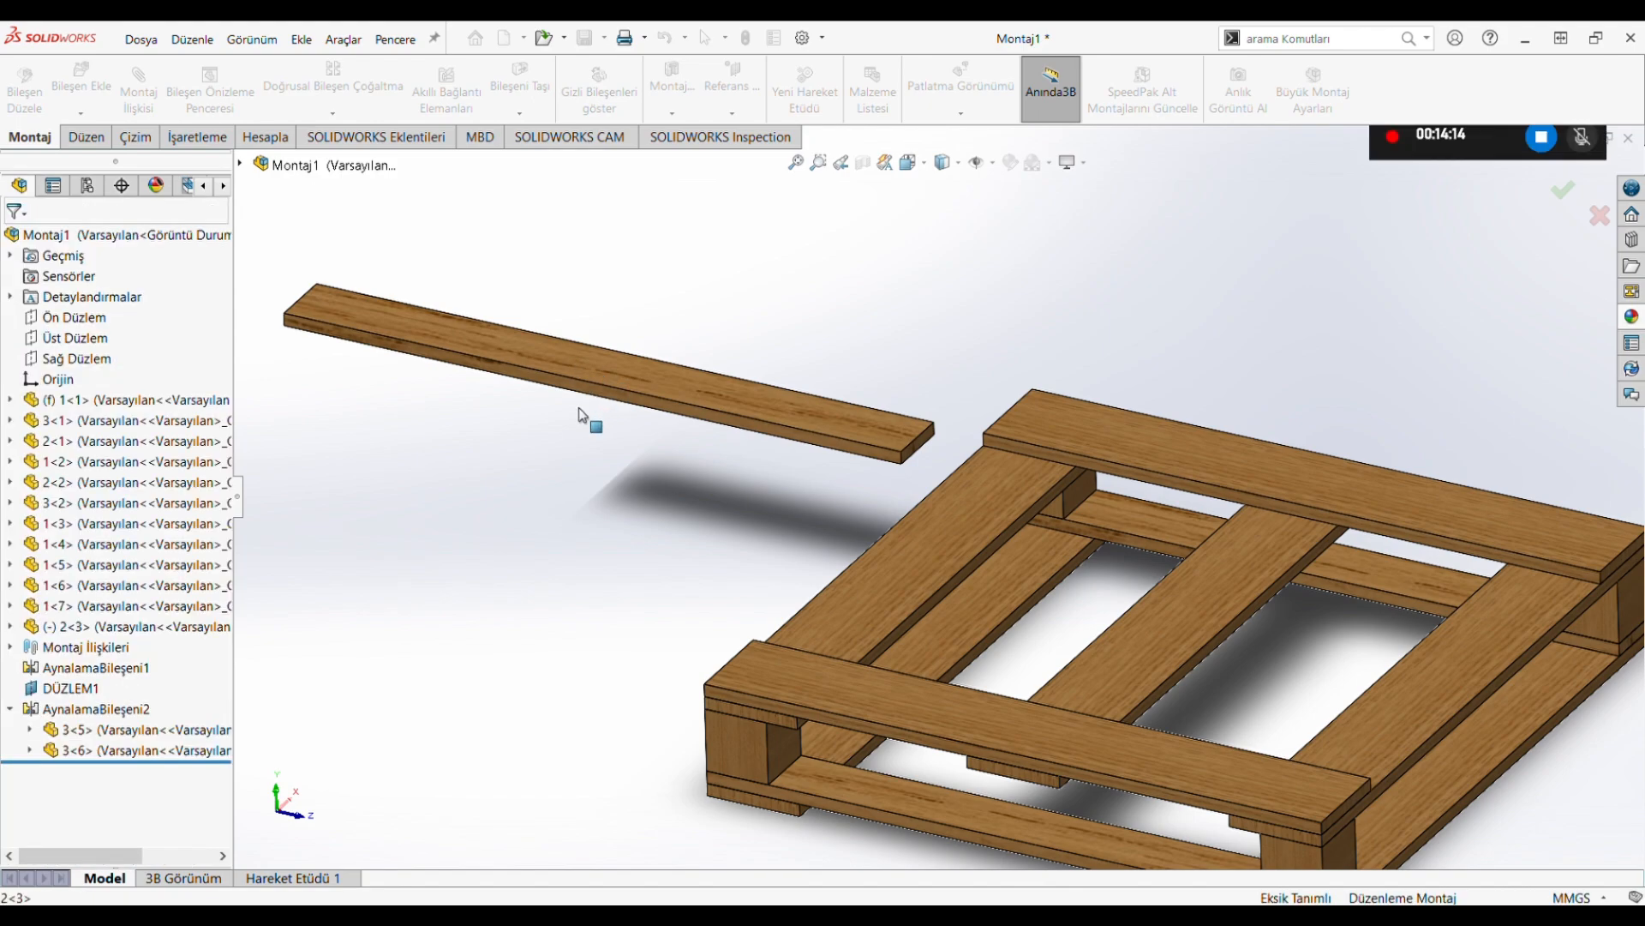
Step: Delete the coincident mate (Çakışık31) between the narrow board's side face and the end cross board
left_click_drag(576, 377, 667, 468)
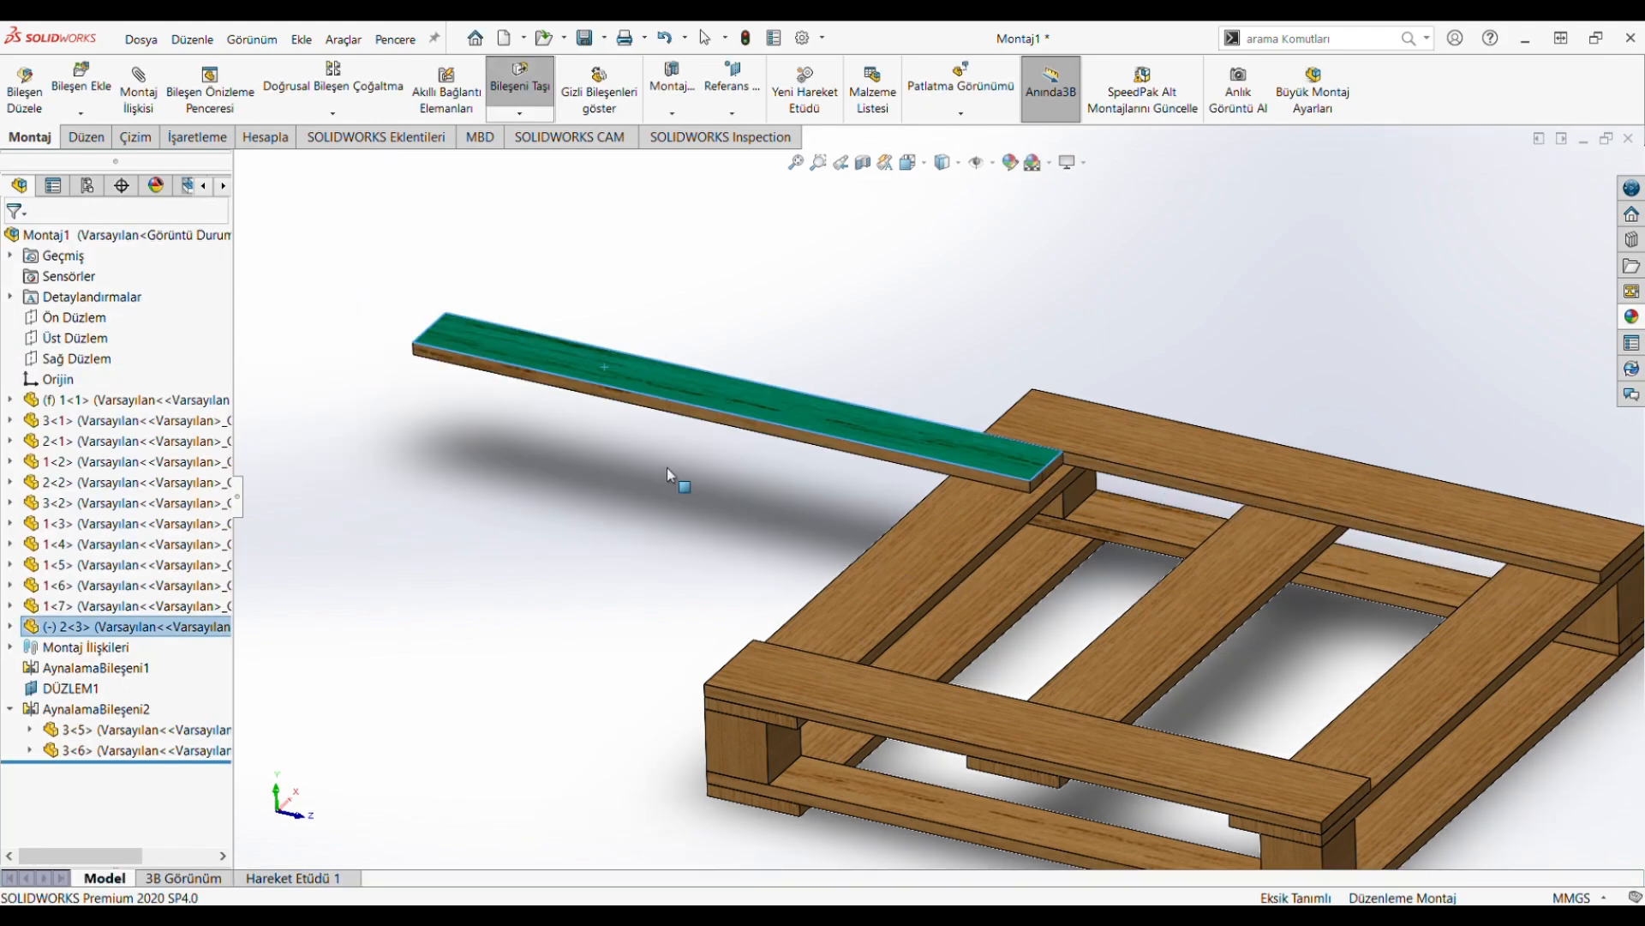
left_click(9, 647)
scroll(129, 720, "down", 3)
left_click(129, 731)
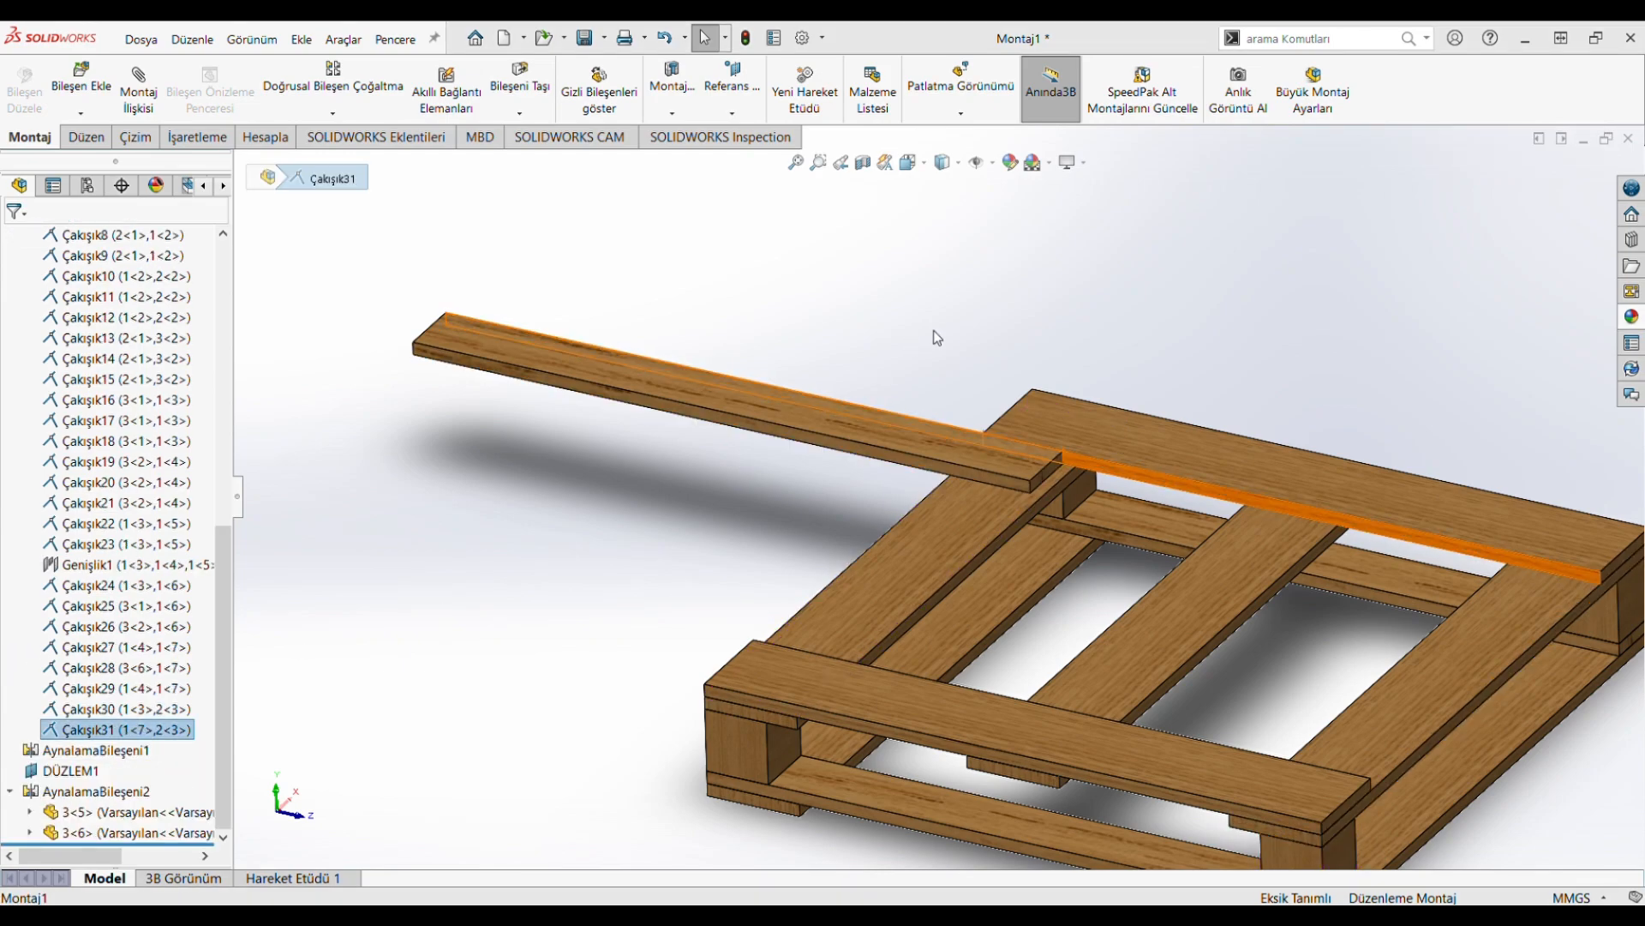
key("Escape")
scroll(128, 429, "up", 10)
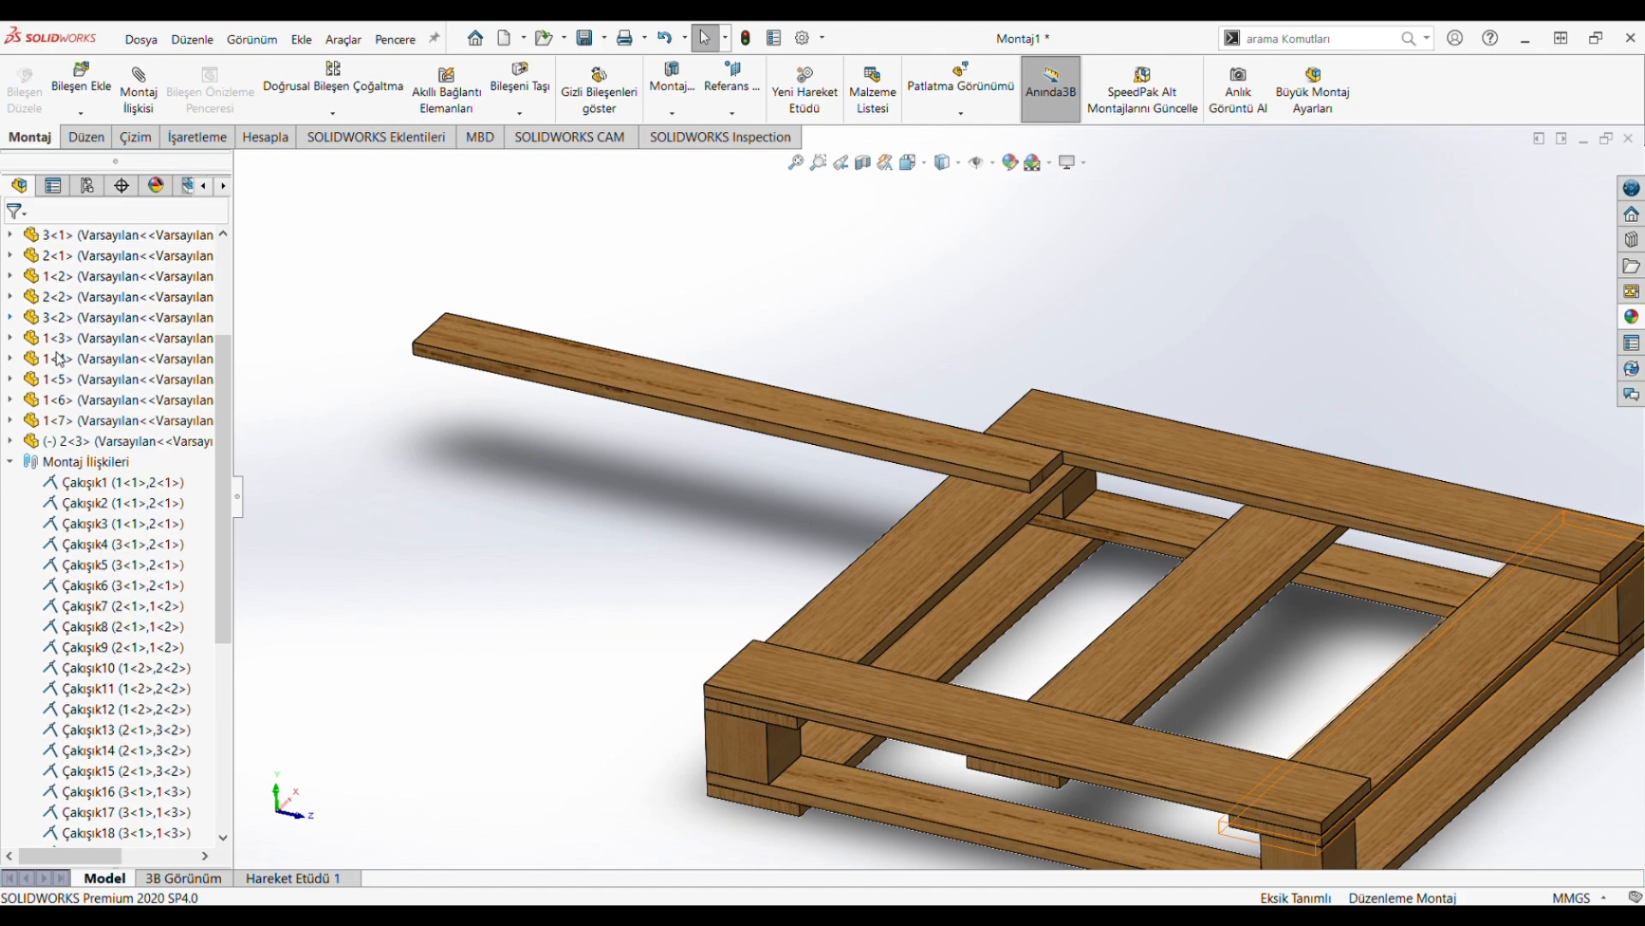
left_click(9, 448)
Step: Move the narrow board across the pallet so it lies just inside the far end cross board
left_click_drag(665, 419, 934, 602)
left_click(672, 367)
scroll(786, 439, "down", 3)
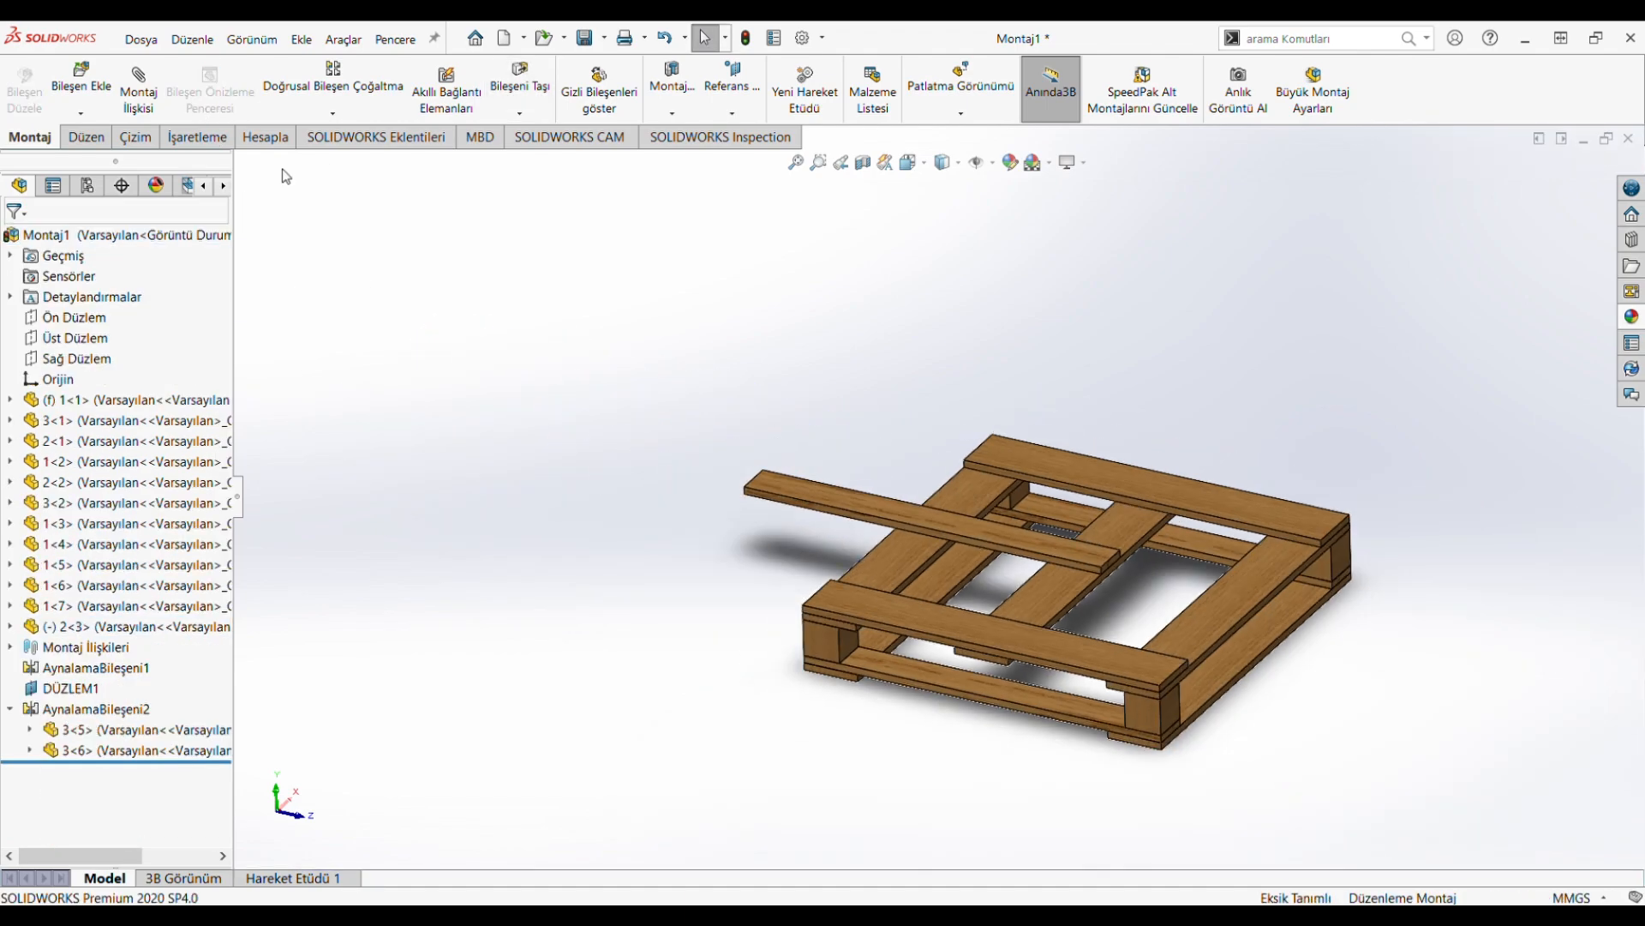
middle_click_drag(1174, 583, 996, 622)
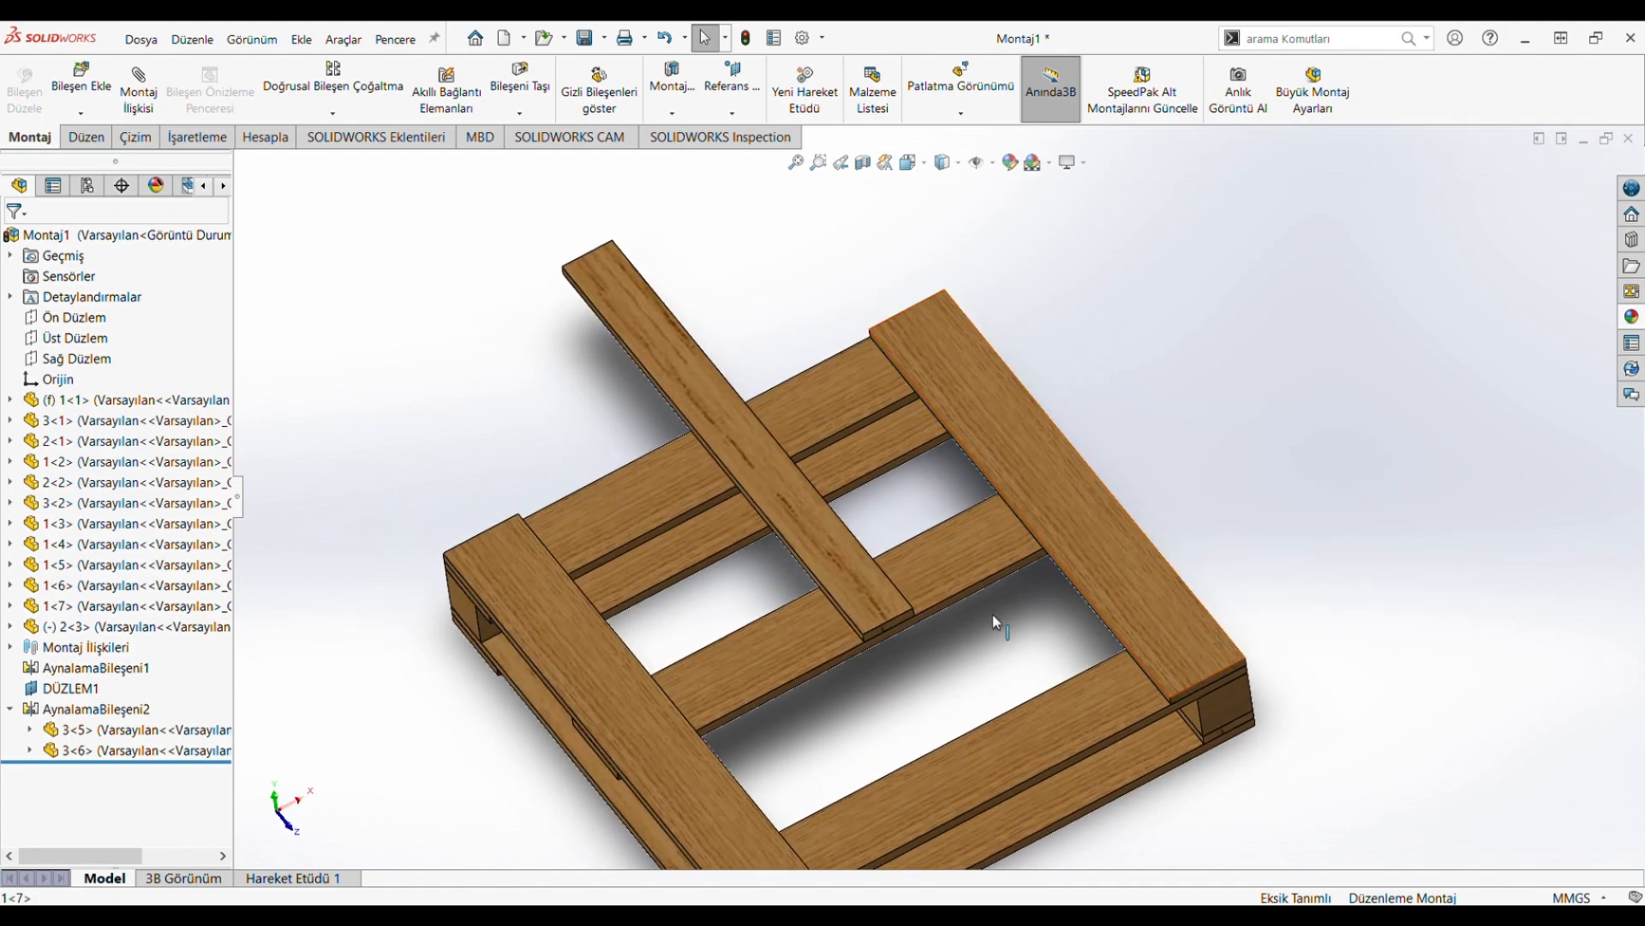
left_click_drag(895, 619, 1293, 772)
Step: Add a 25 mm distance mate between the facing long side faces of the narrow board and the end cross board
left_click(470, 364)
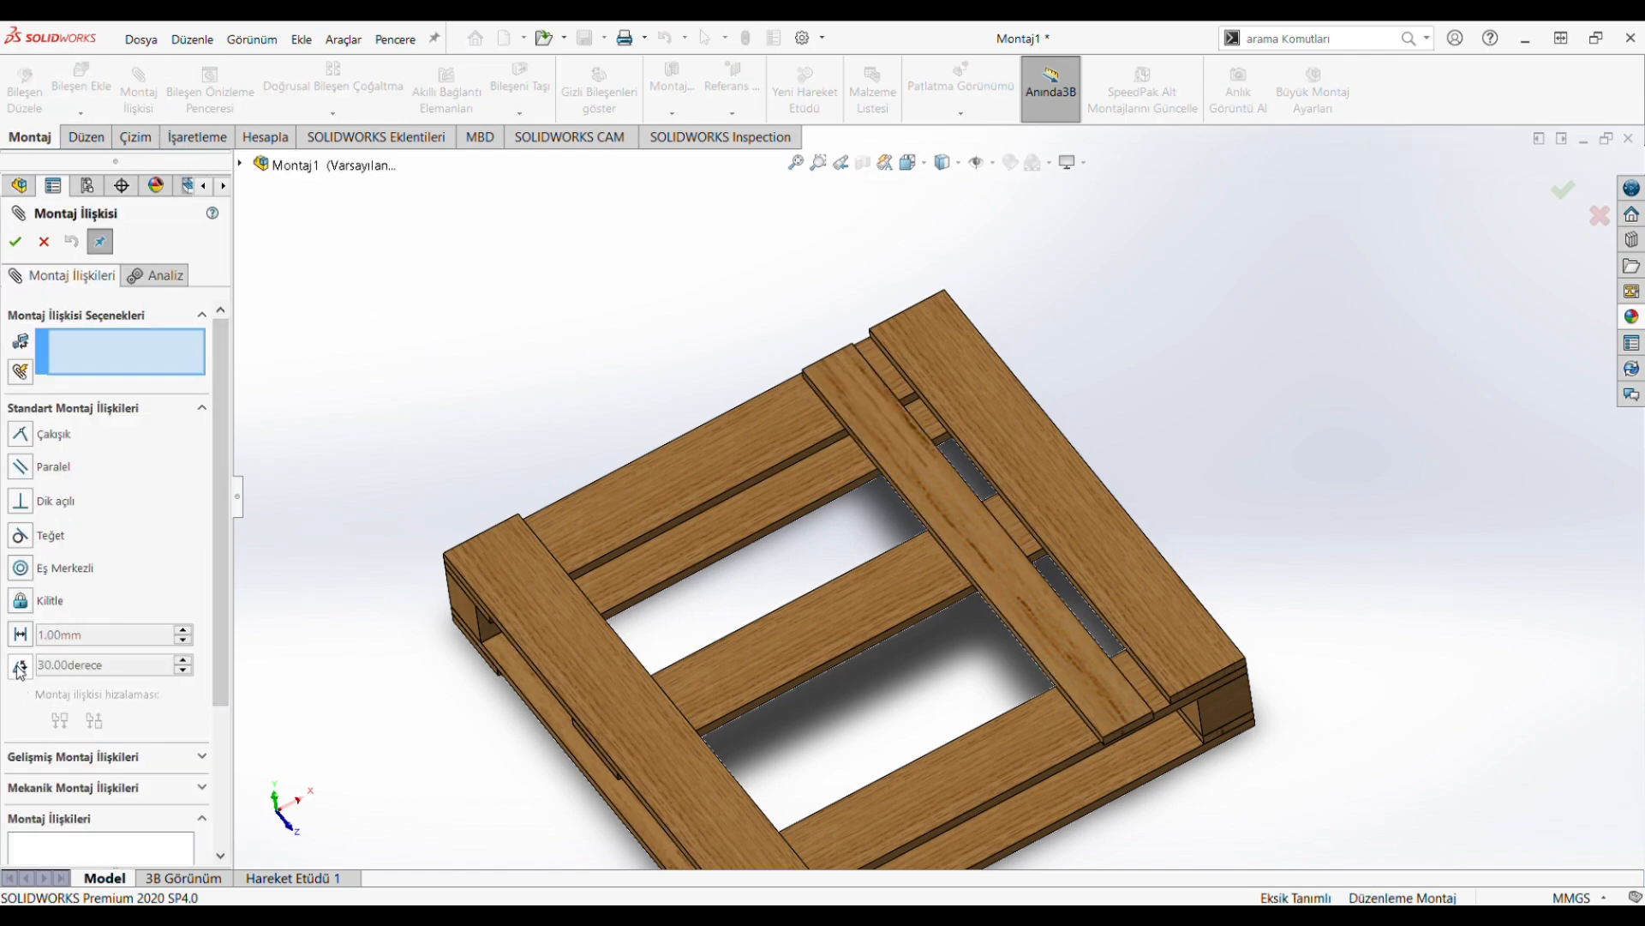
middle_click_drag(780, 594, 1175, 606)
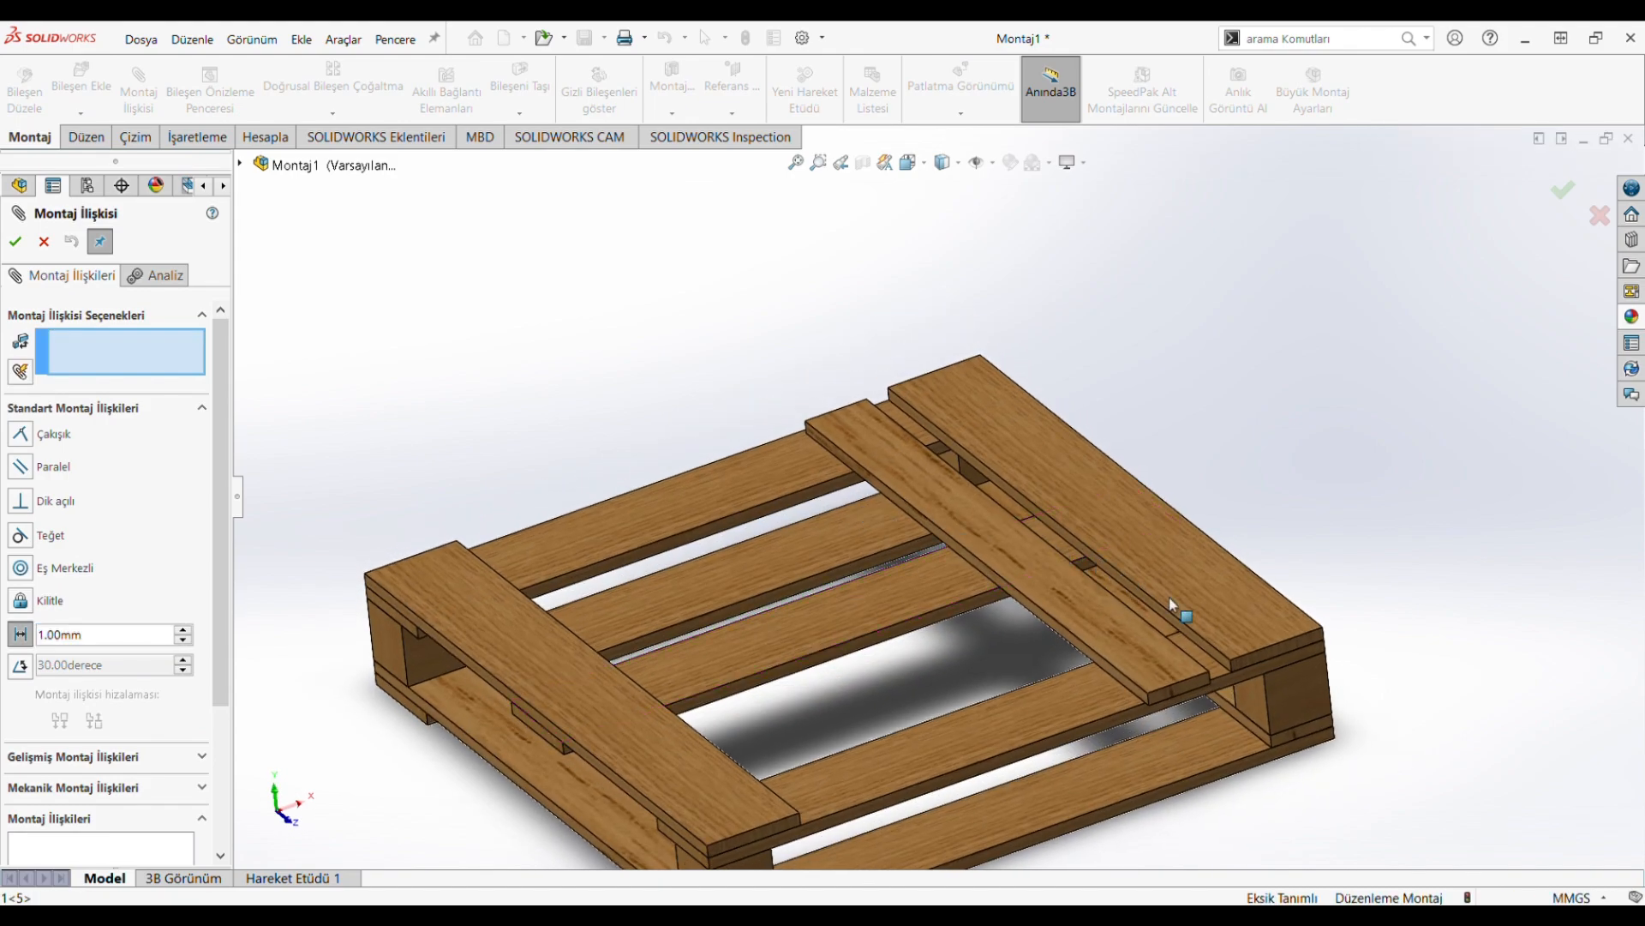
scroll(1140, 660, "down", 5)
middle_click_drag(1271, 455, 1103, 605)
scroll(1170, 557, "down", 3)
left_click(1130, 587)
left_click(1045, 608)
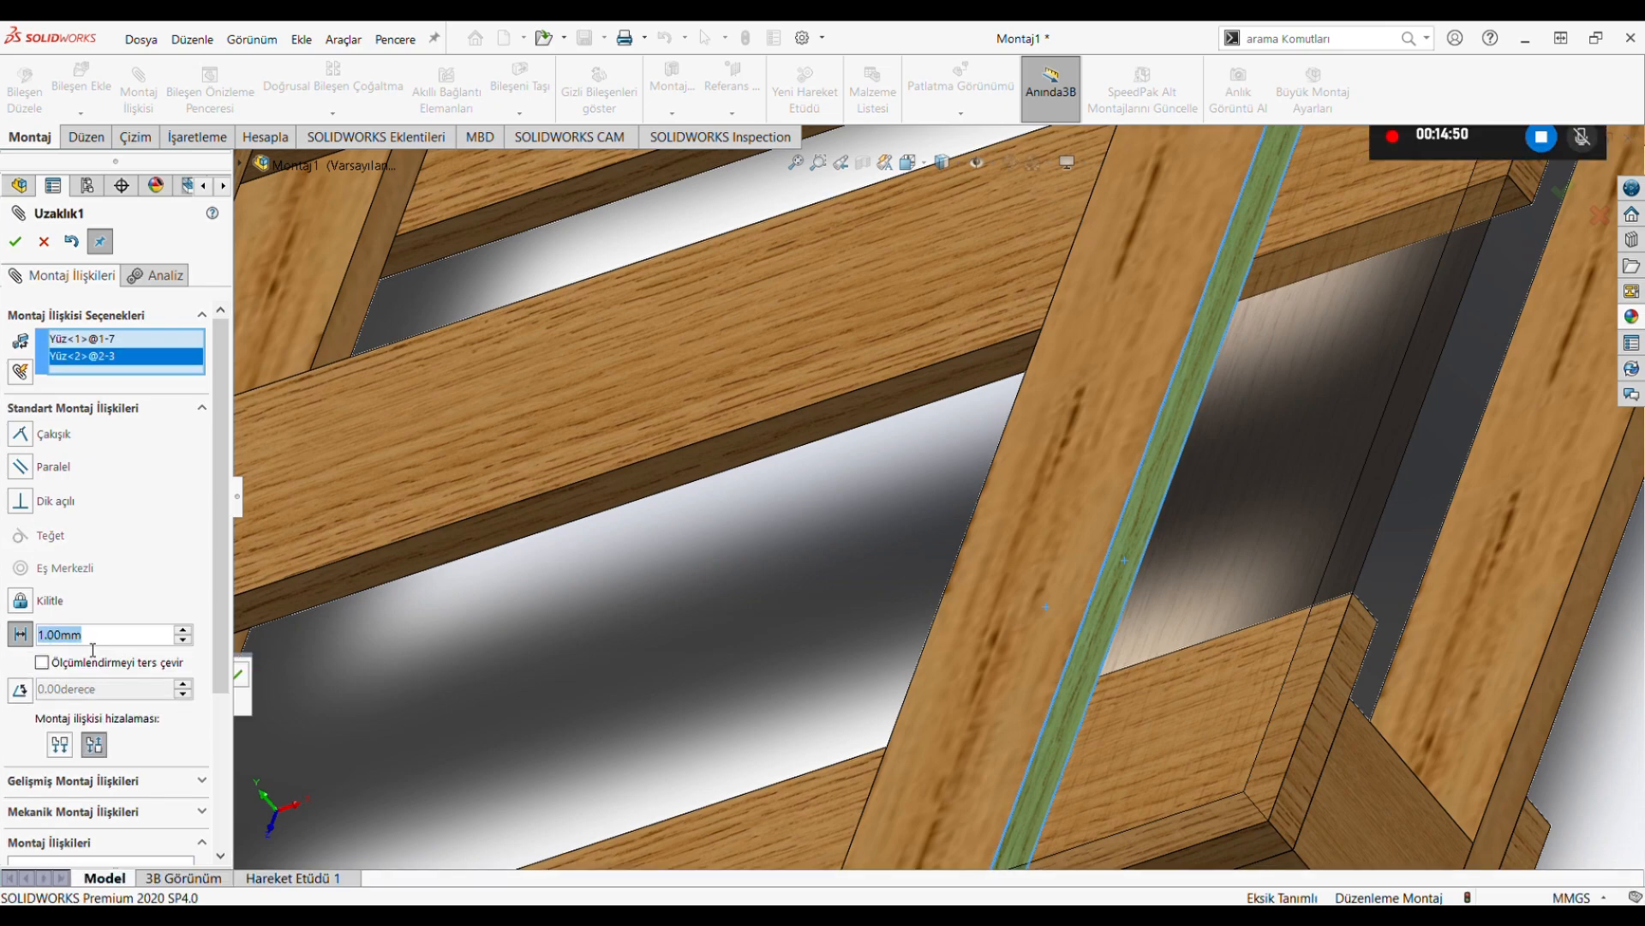
type("25")
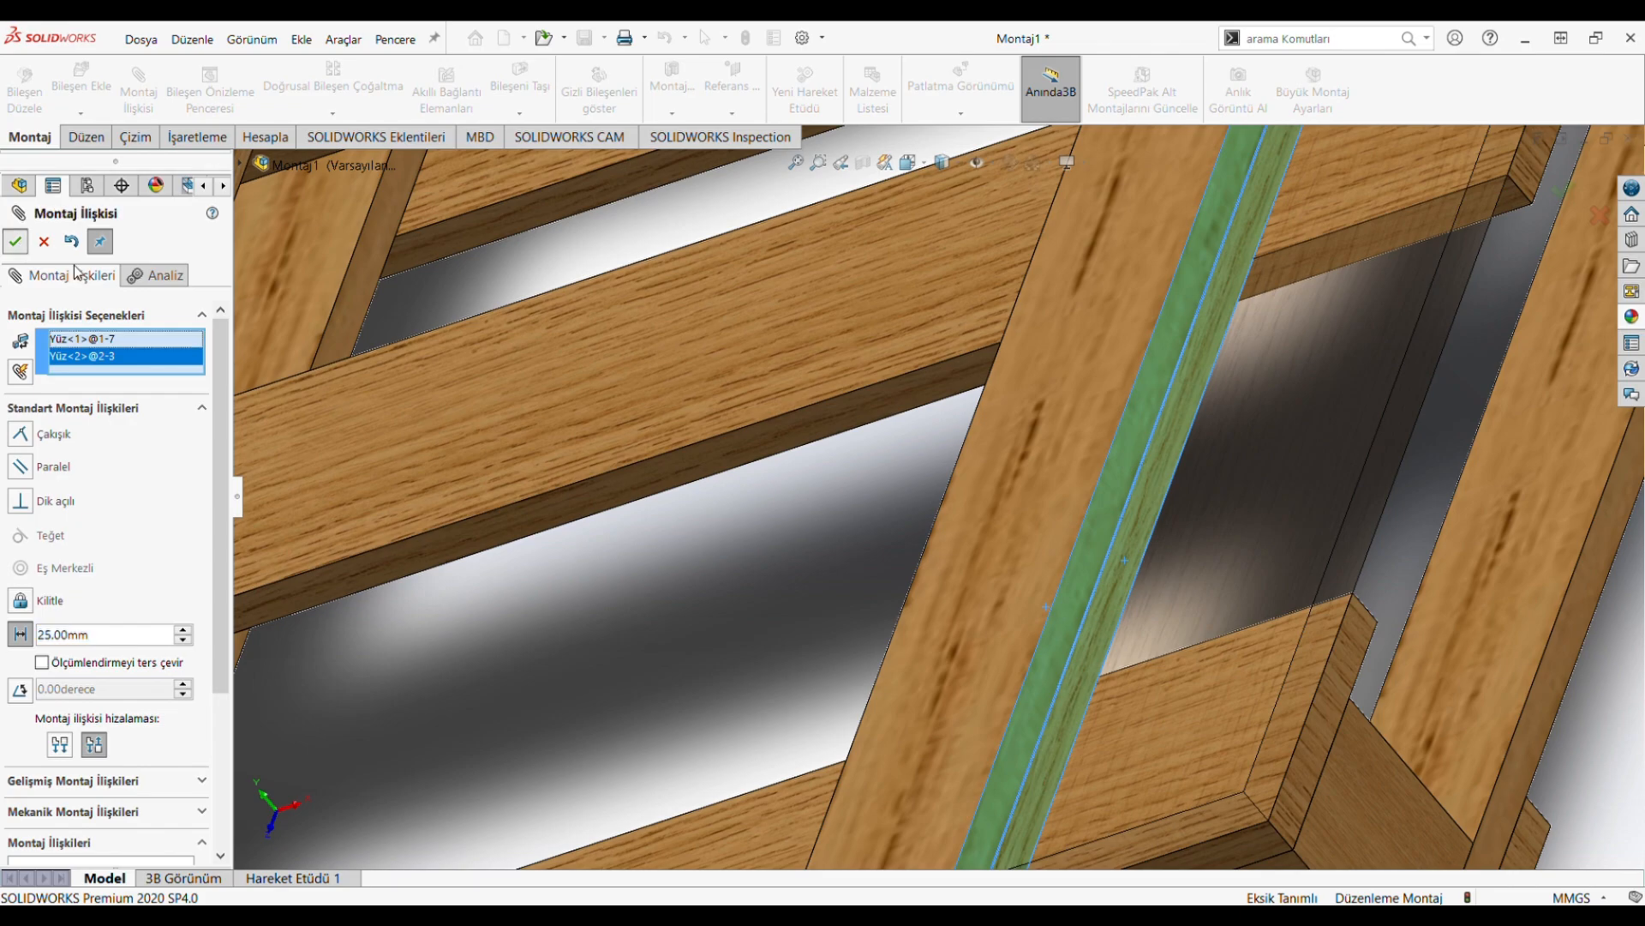
key("Return")
scroll(532, 523, "up", 5)
middle_click_drag(625, 568, 728, 482)
key("Escape")
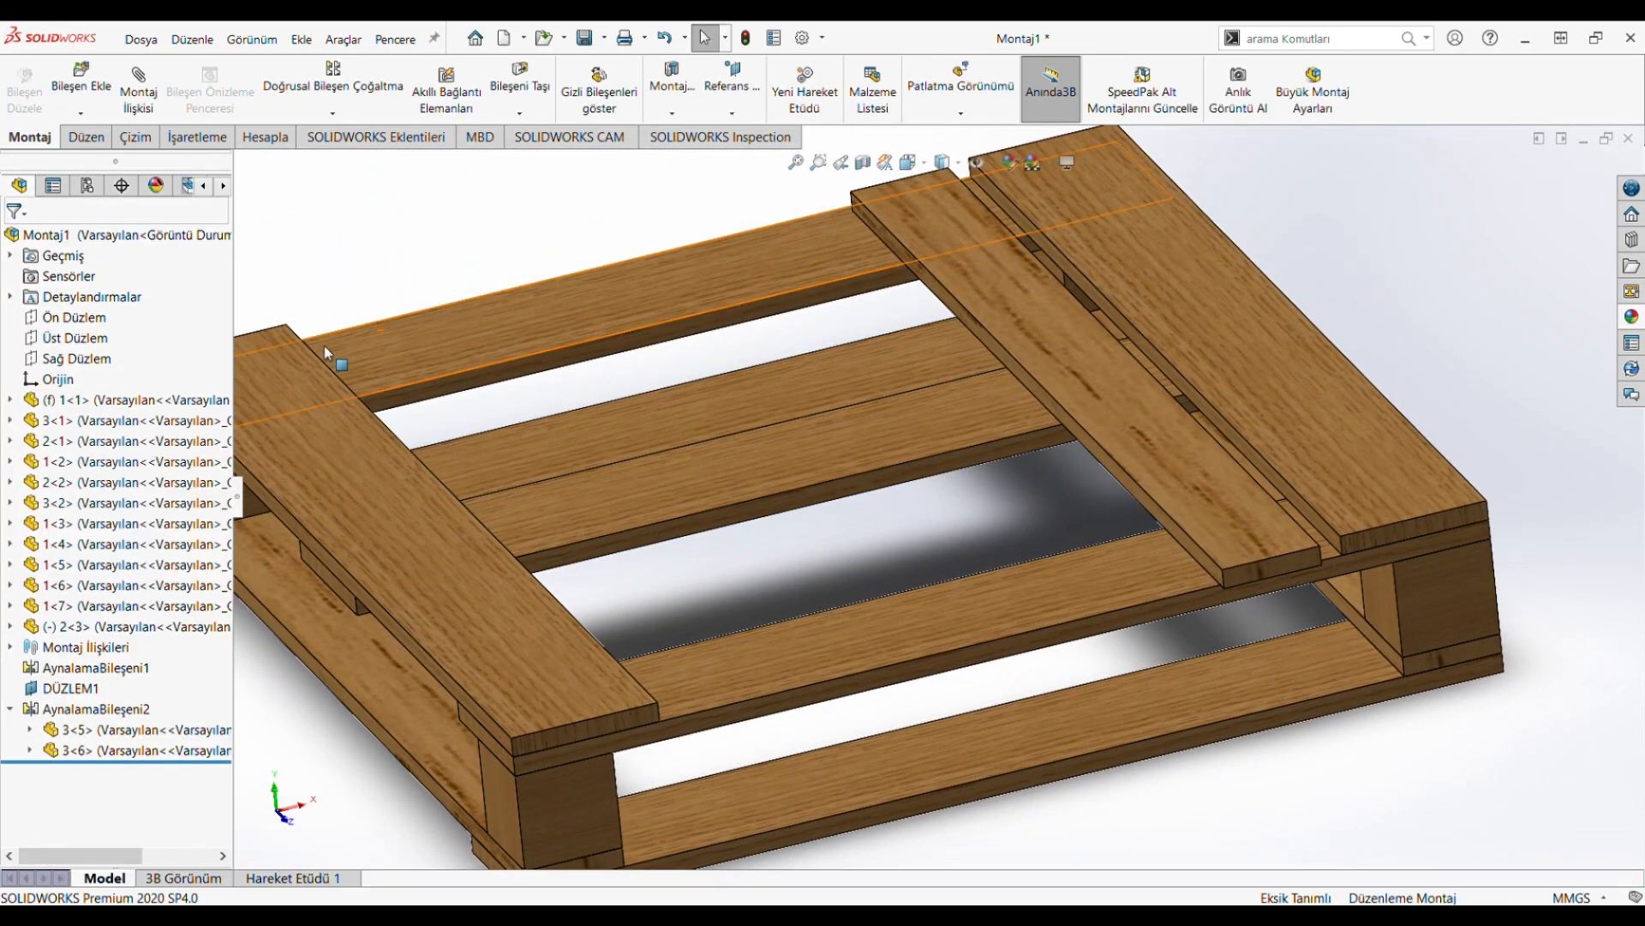
Step: Try to place a copy of the narrow board over the pallet and undo it
left_click(1026, 314)
right_click_drag(1027, 313, 1267, 329)
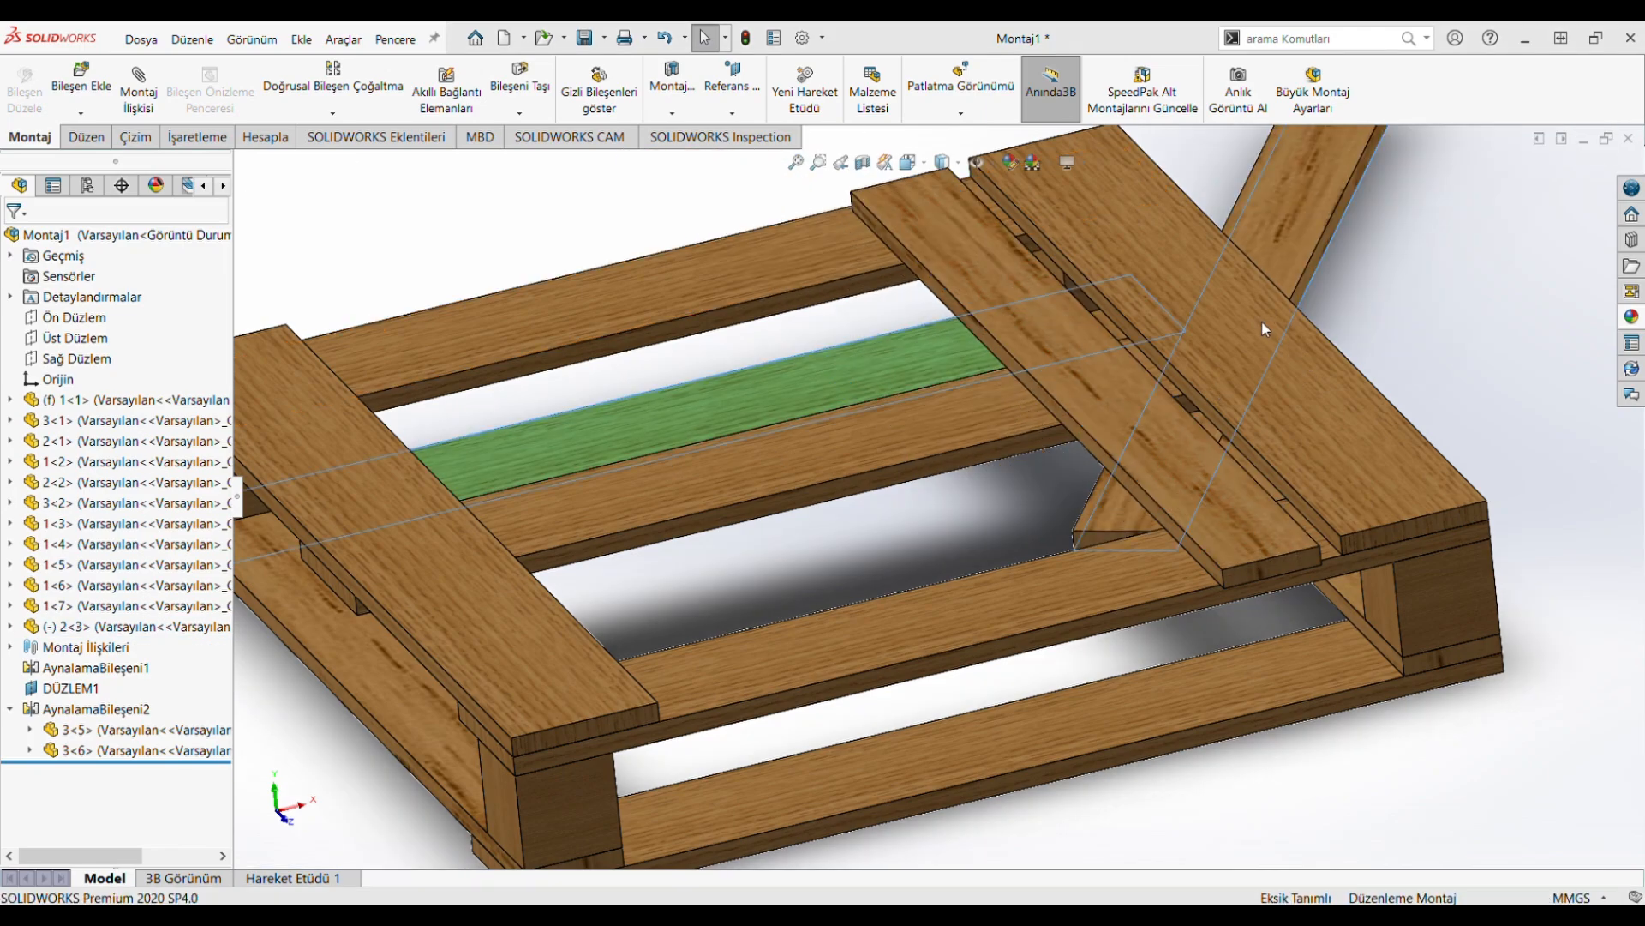
left_click_drag(1277, 247, 660, 214)
key("Escape")
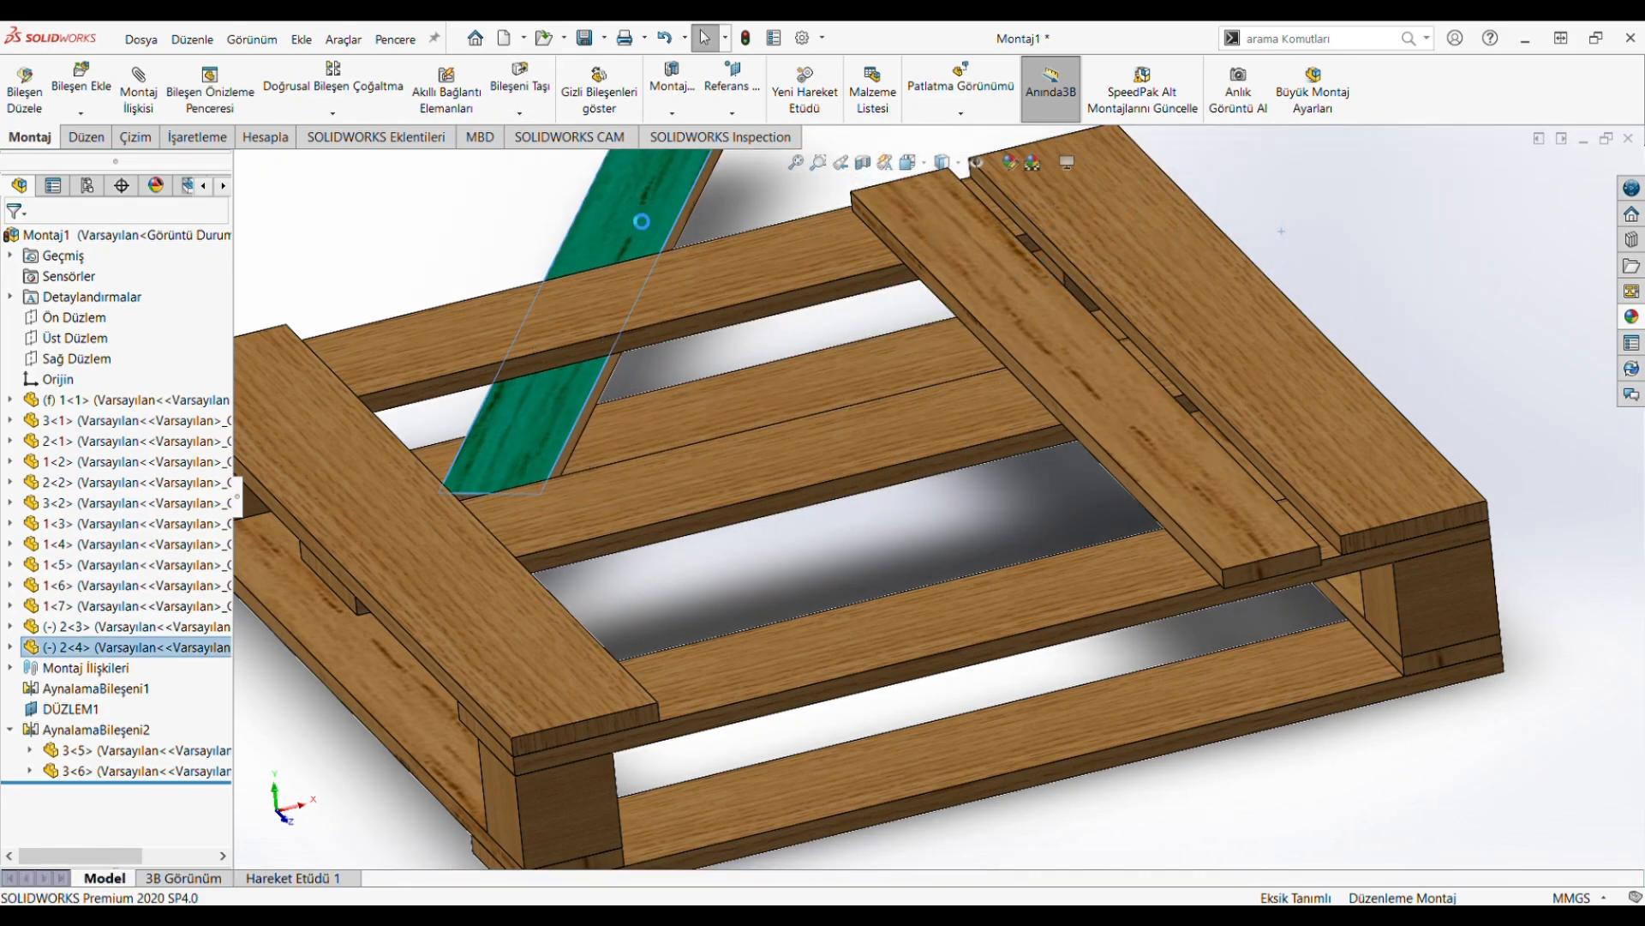
key("ctrl+z")
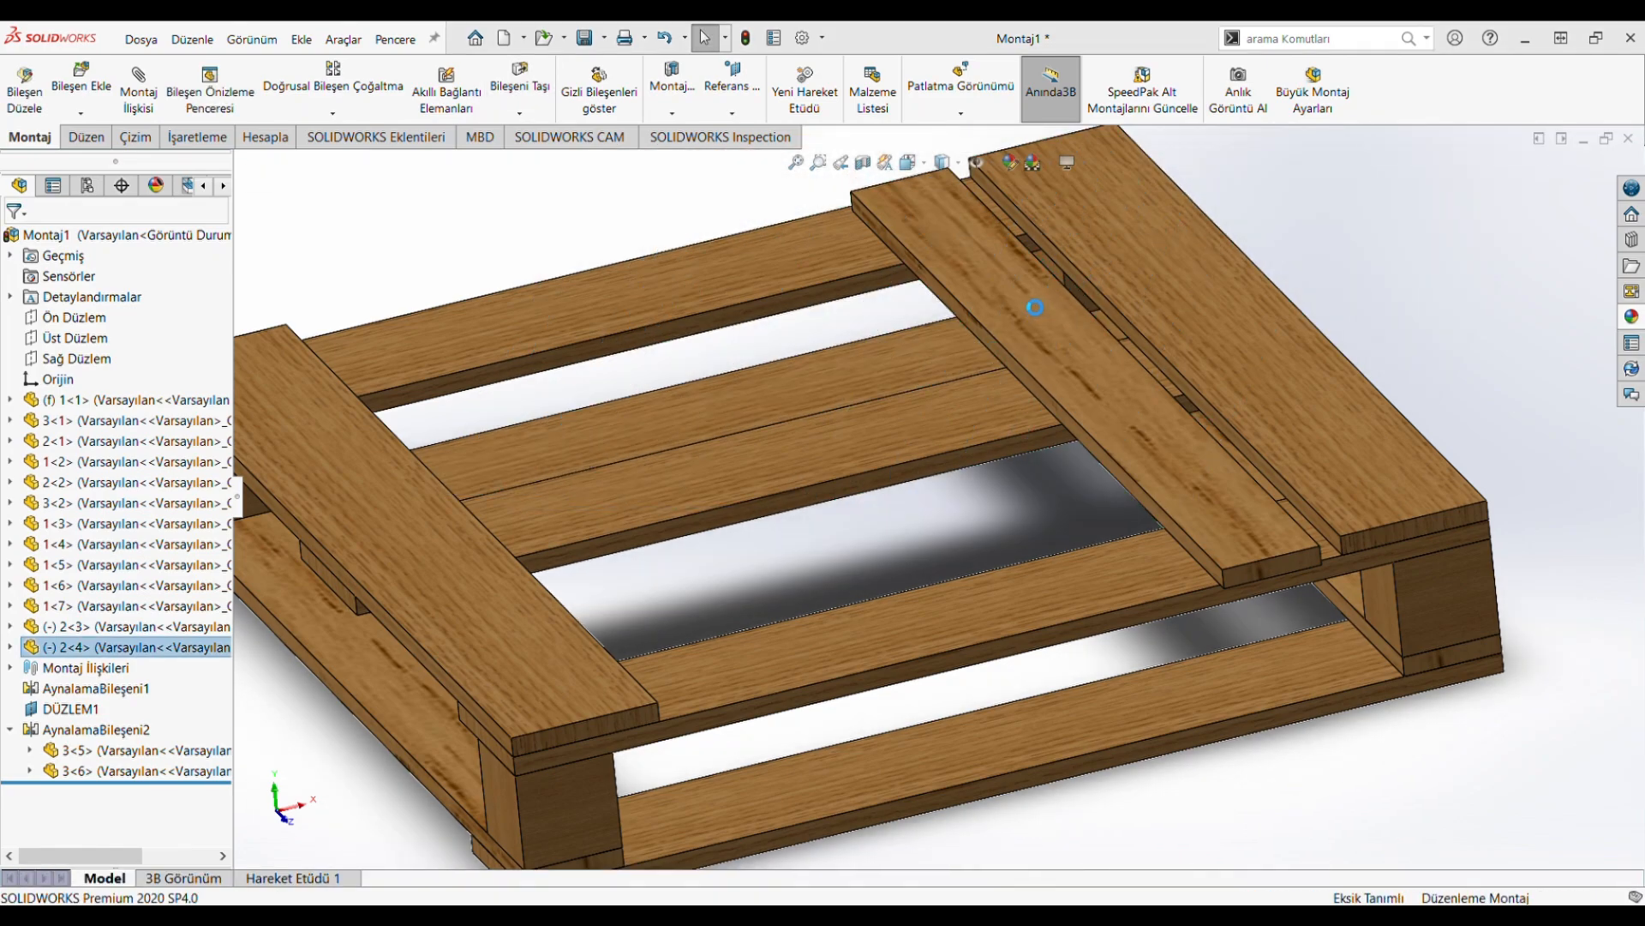
Step: Copy the narrow board in the same orientation to a position above the middle of the pallet
left_click(991, 320)
left_click_drag(992, 321, 629, 207, "ctrl")
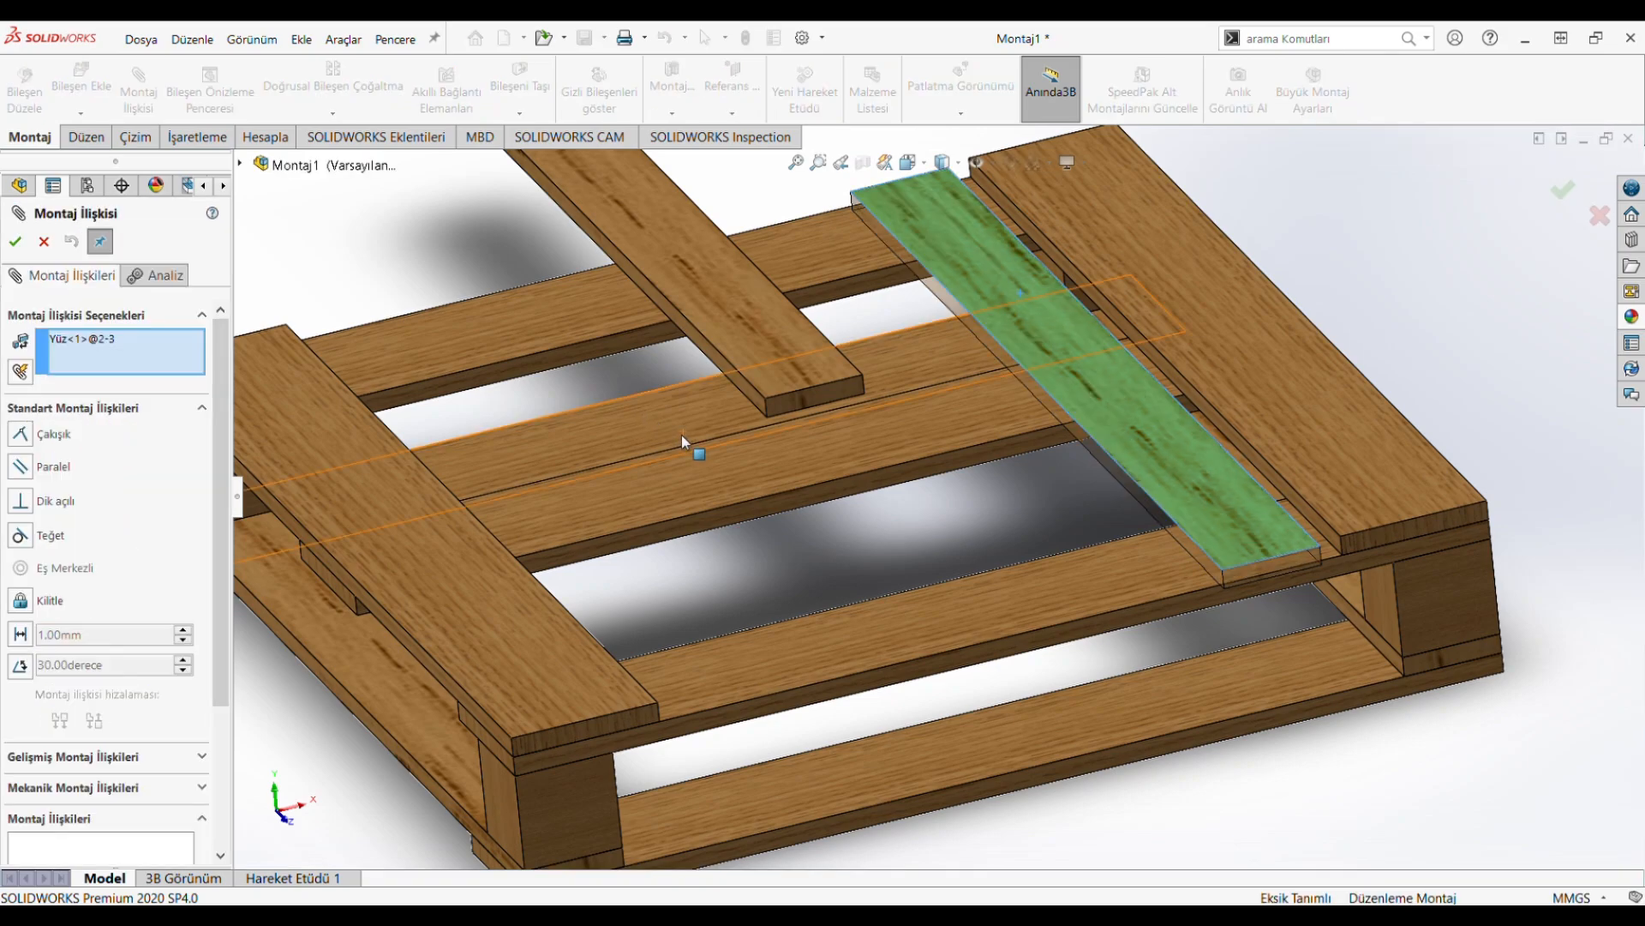
scroll(681, 434, "down", 3)
left_click(912, 537)
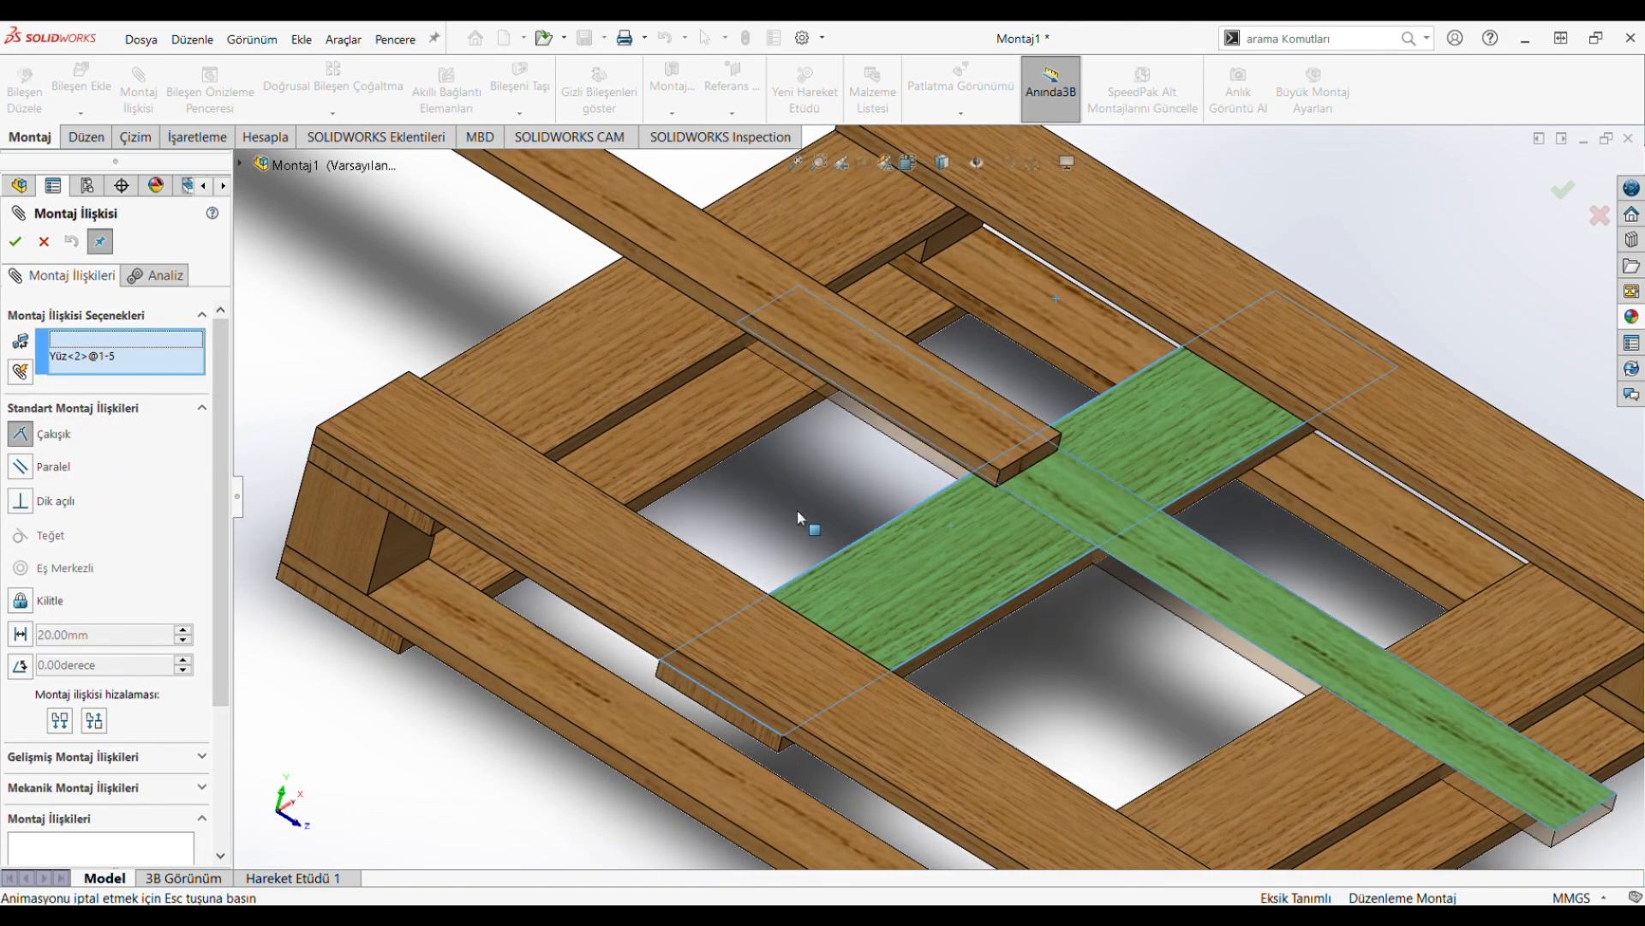
left_click(677, 555)
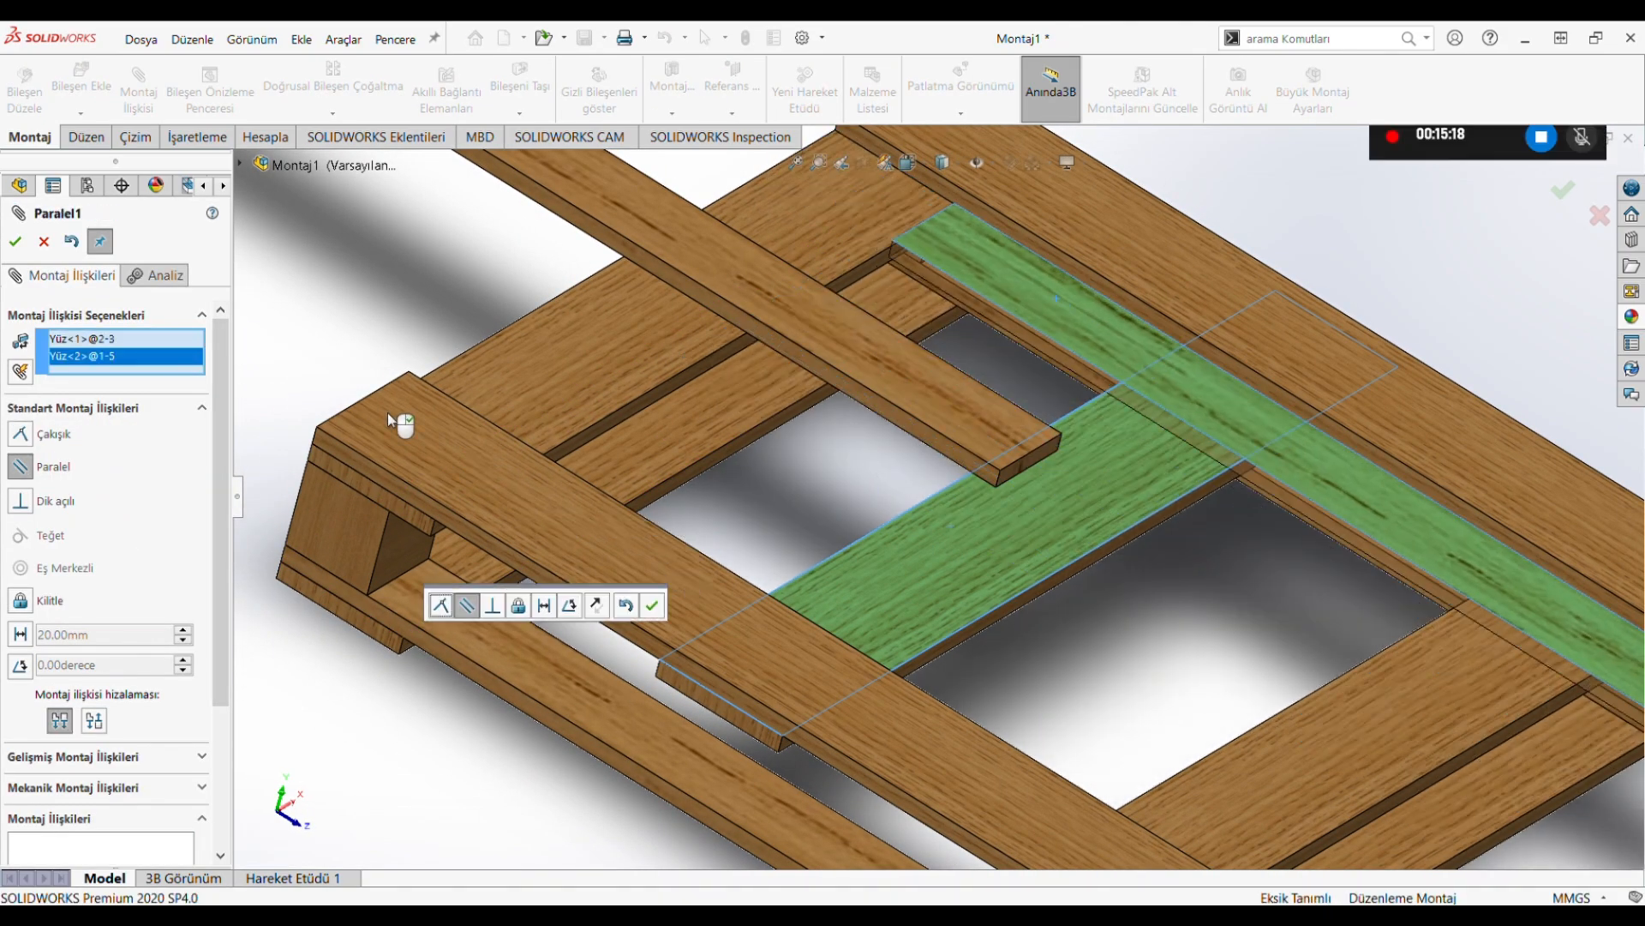
left_click(43, 240)
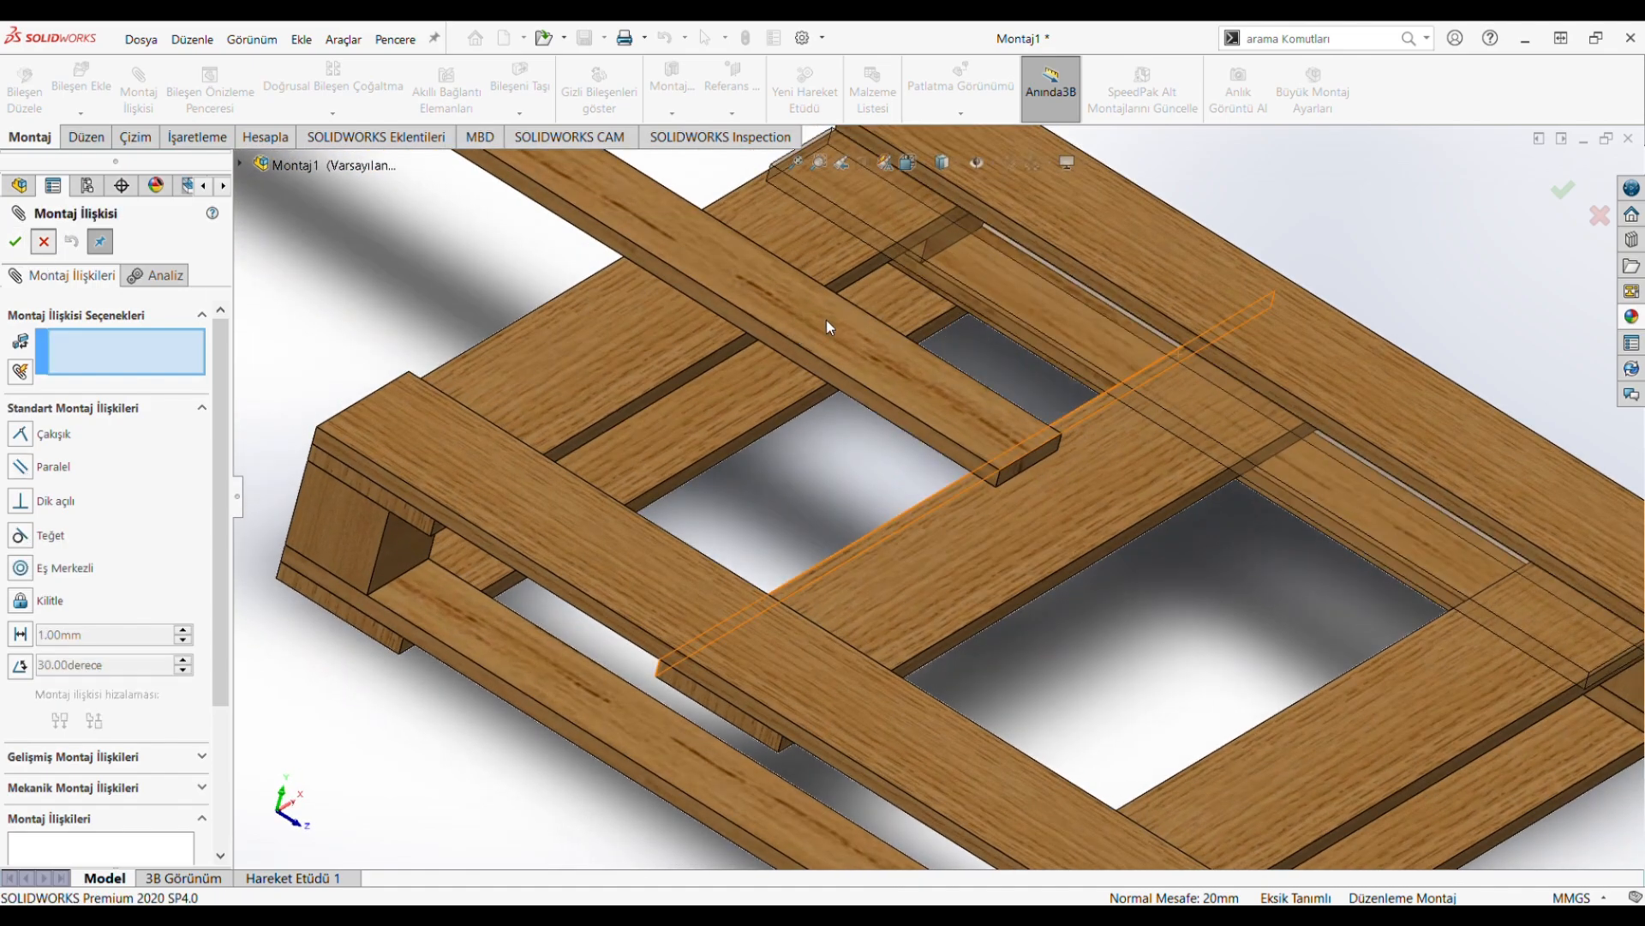
key("Escape")
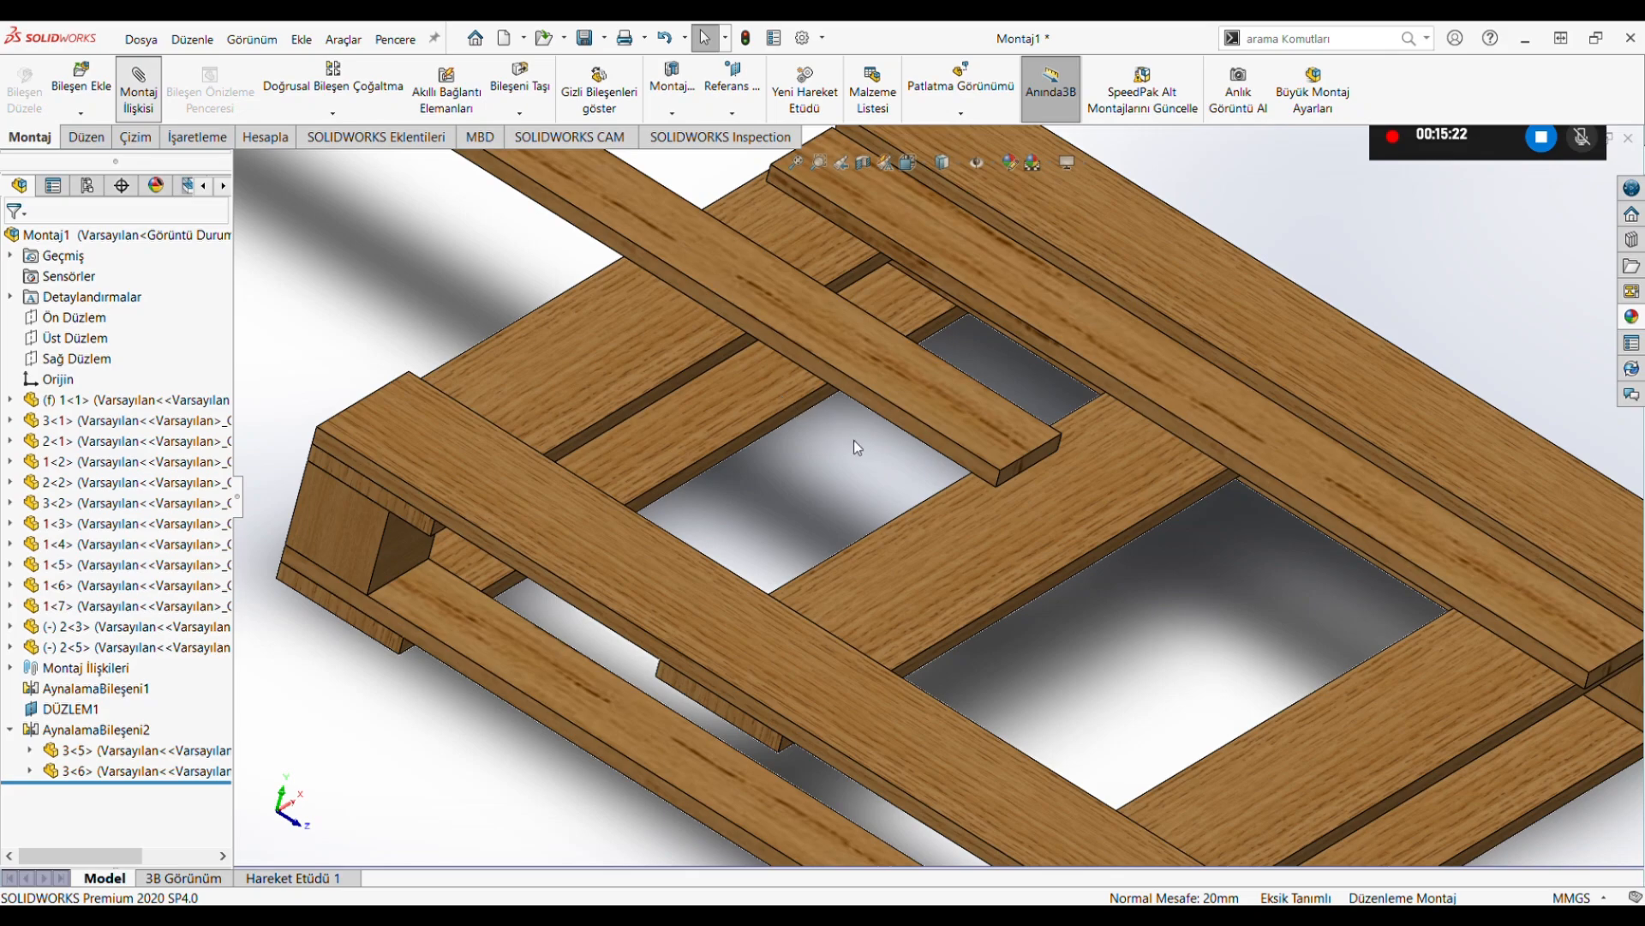
Step: Mate the first narrow board's end face coincident with the outer side face of the outer top board beneath it
scroll(801, 430, "down", 3)
scroll(1371, 621, "down", 3)
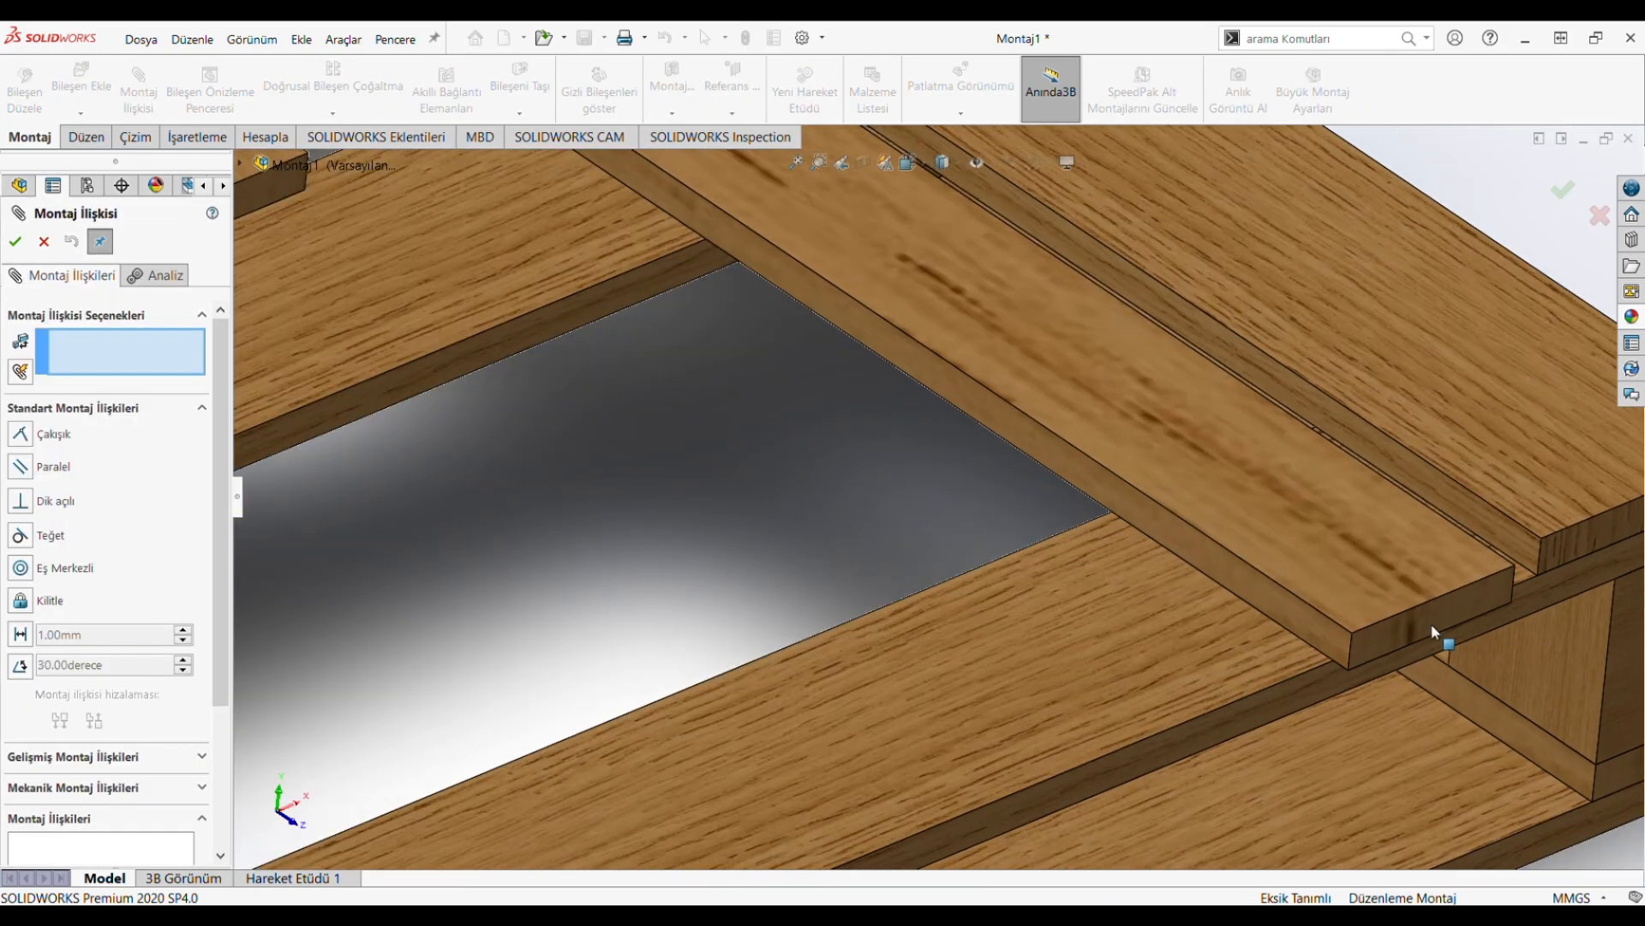
left_click(1366, 658)
left_click(1306, 694)
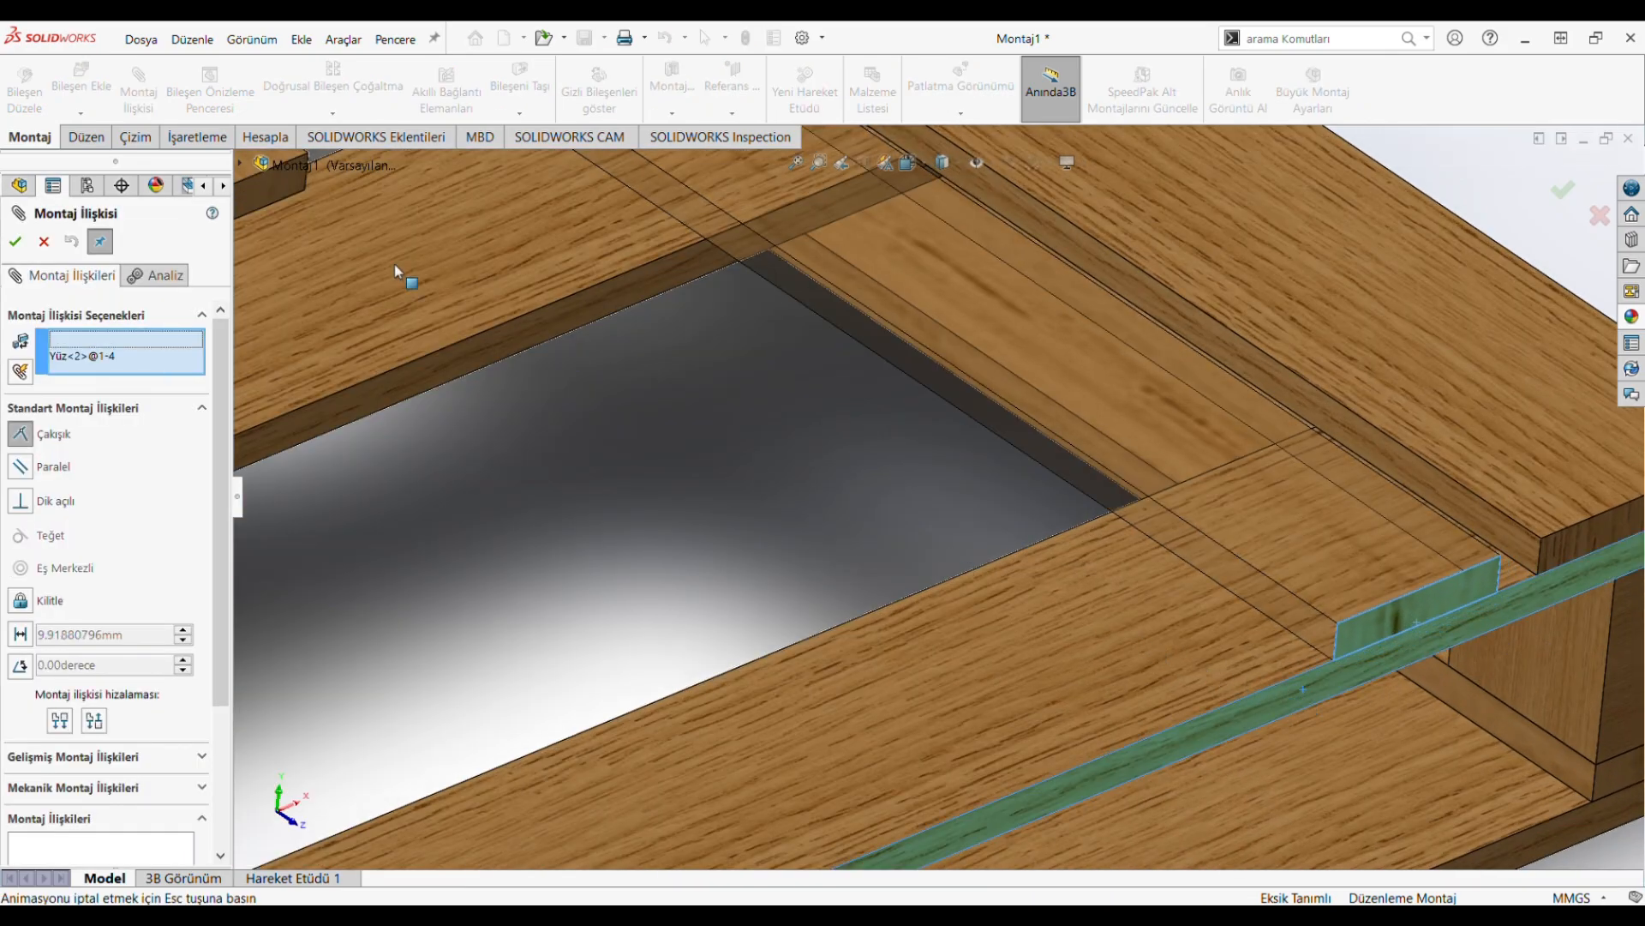
key("Return")
scroll(600, 386, "up", 5)
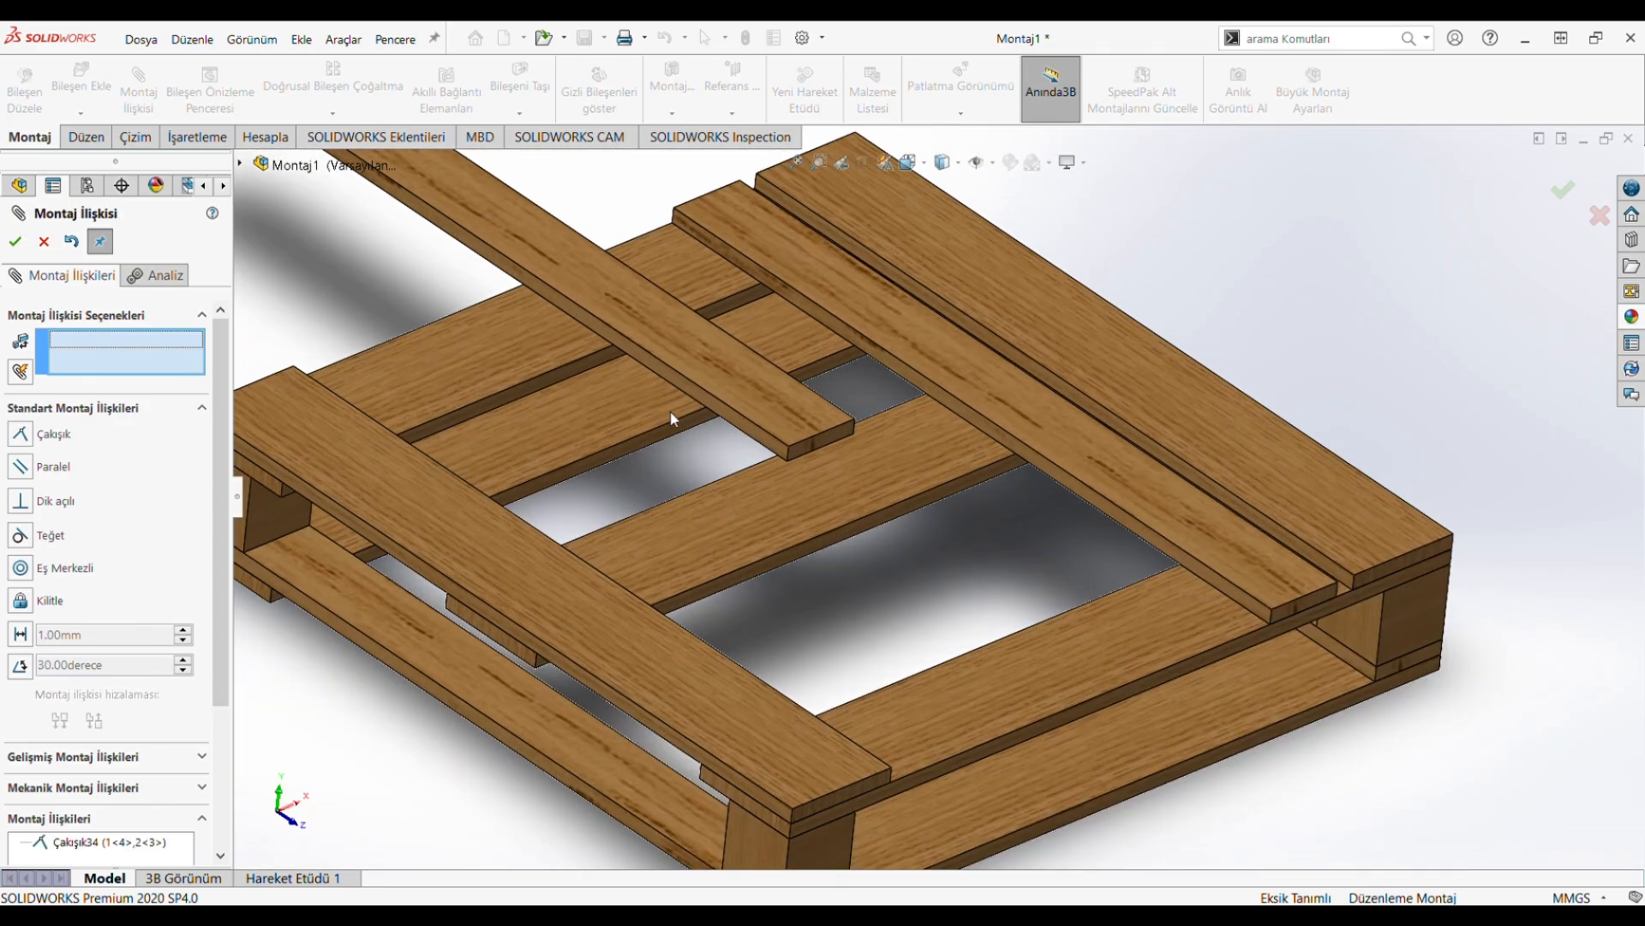
Step: Mate the copied narrow board's underside coincident with the top face of the middle top board
middle_click_drag(670, 411, 690, 471)
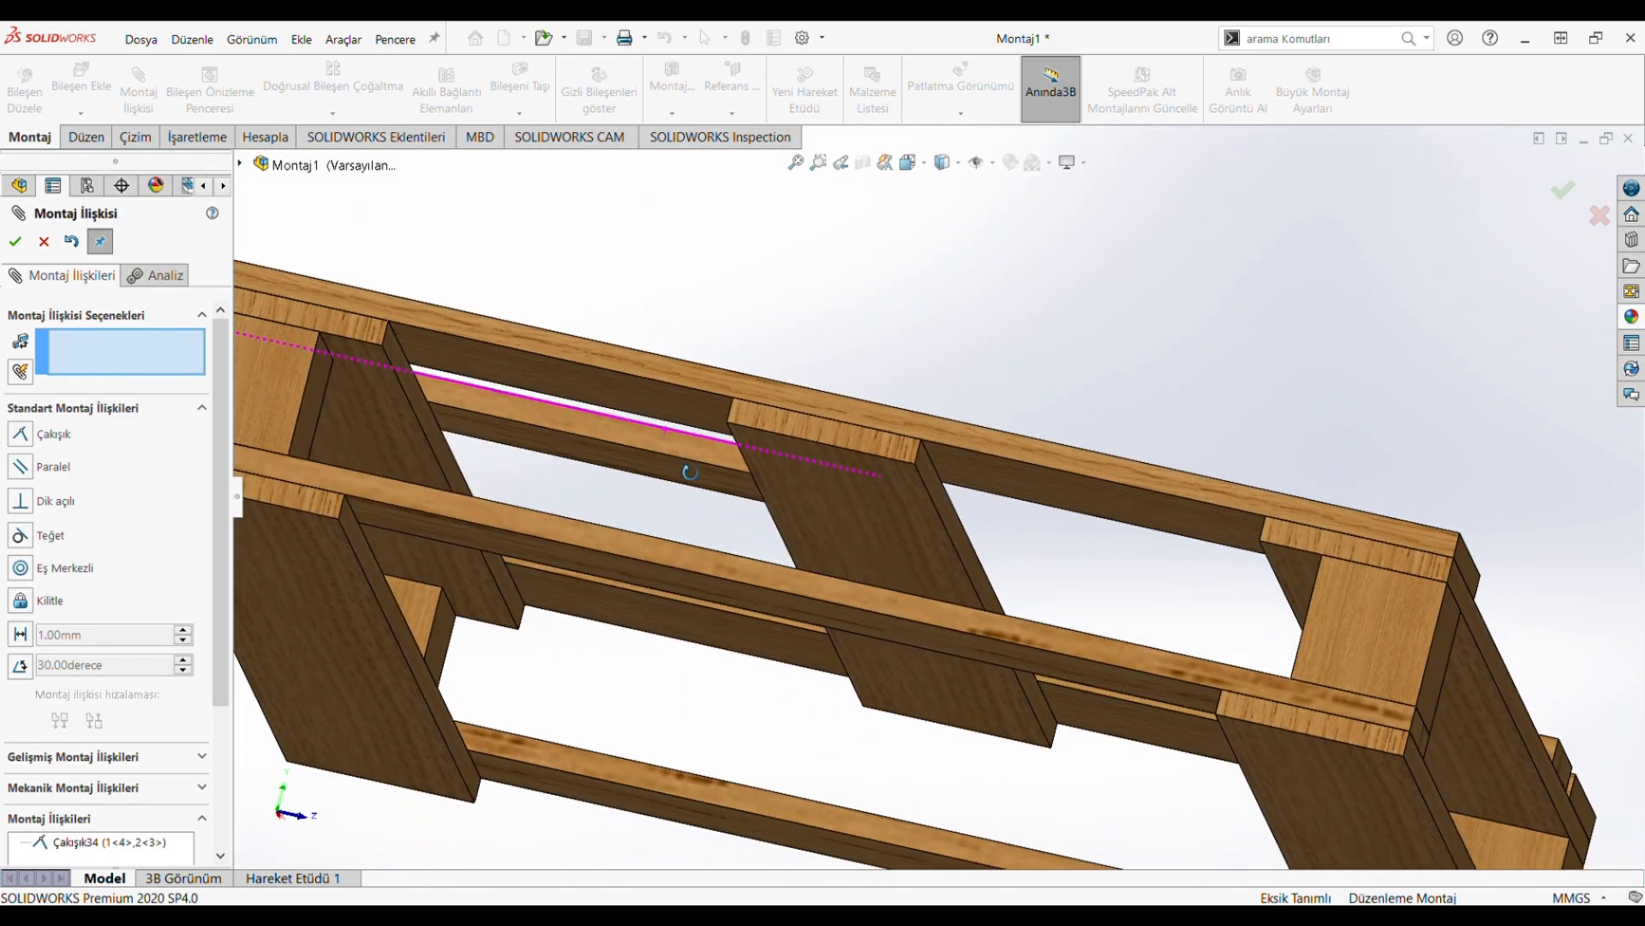
scroll(690, 472, "down", 3)
left_click(672, 469)
scroll(837, 448, "up", 4)
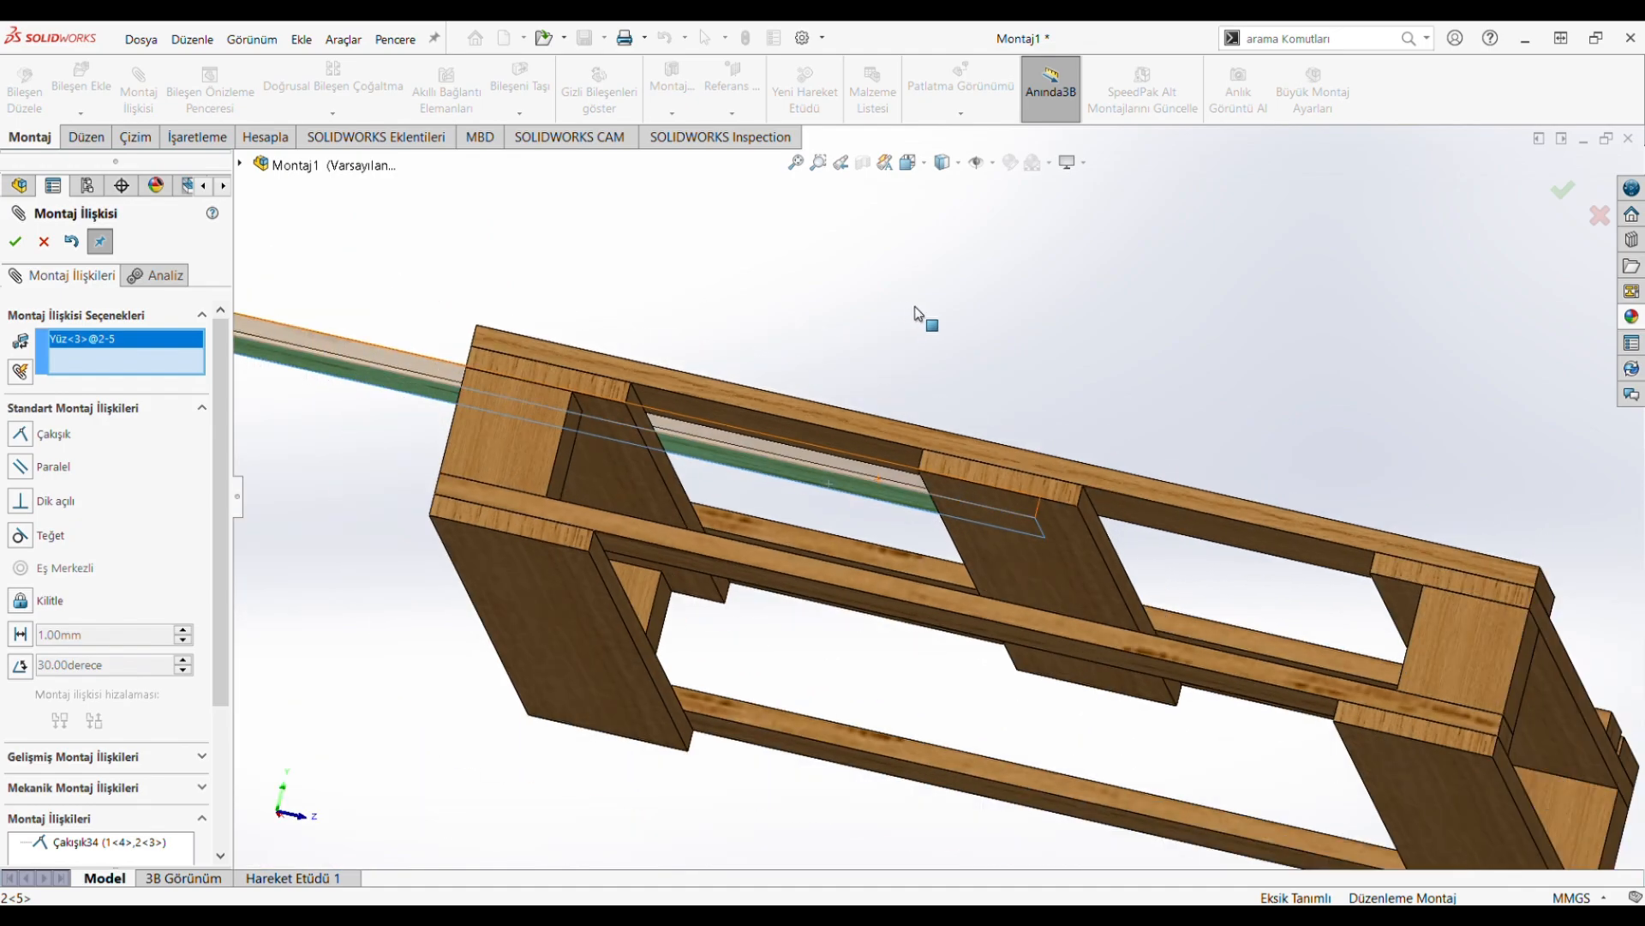
middle_click_drag(915, 314, 1074, 433)
left_click(1159, 449)
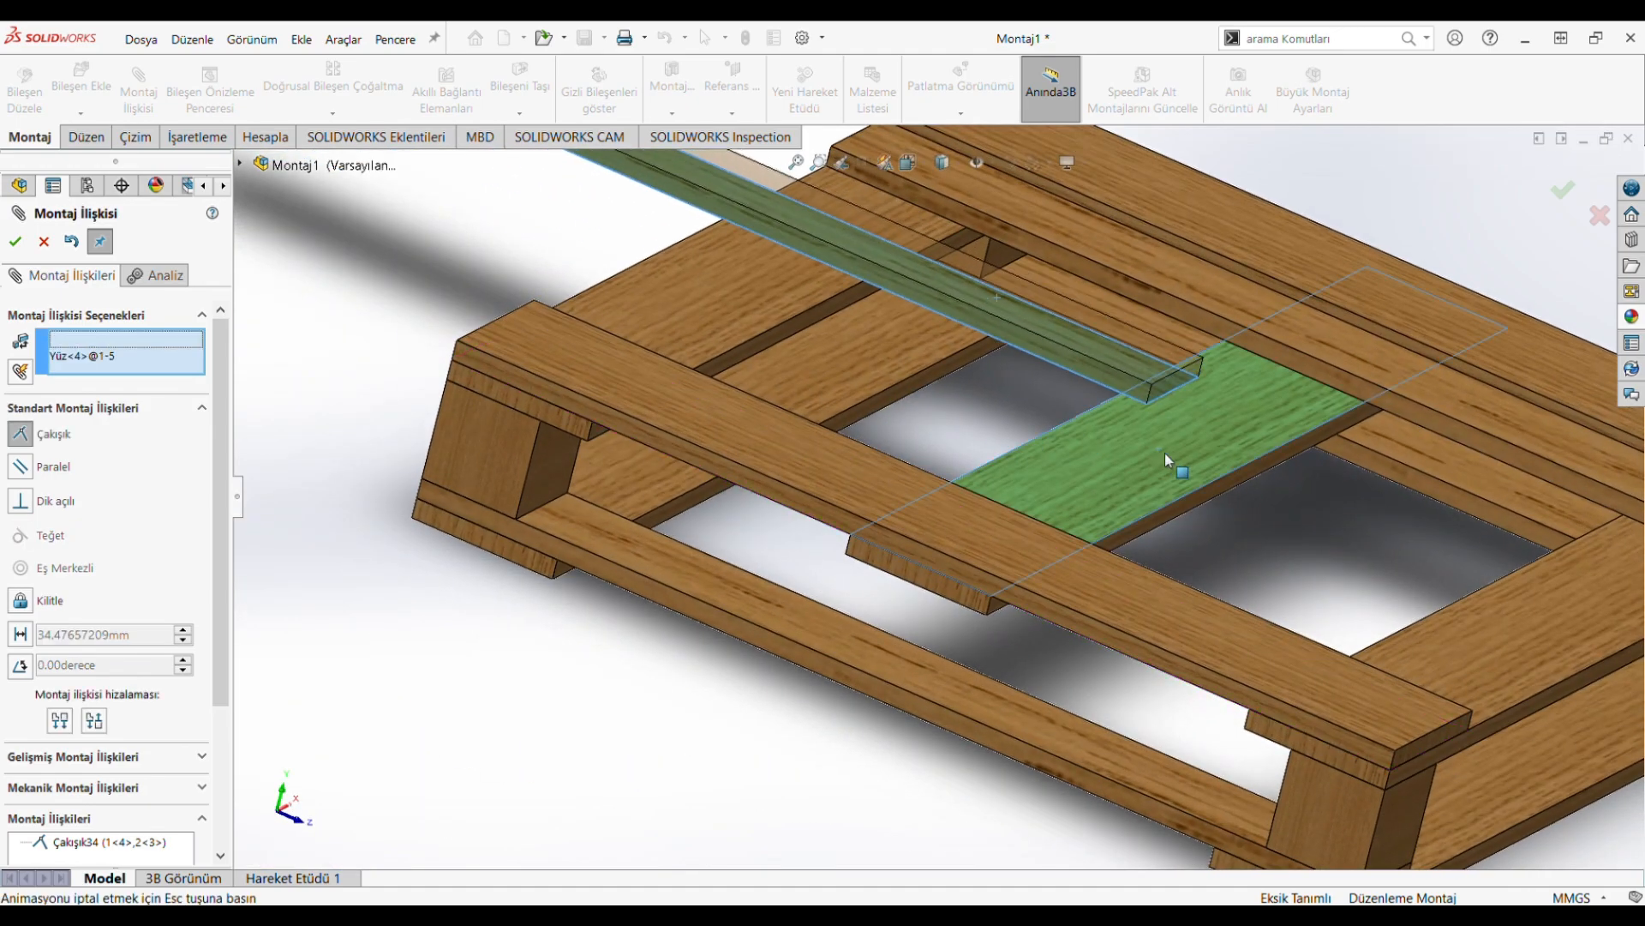
left_click(27, 244)
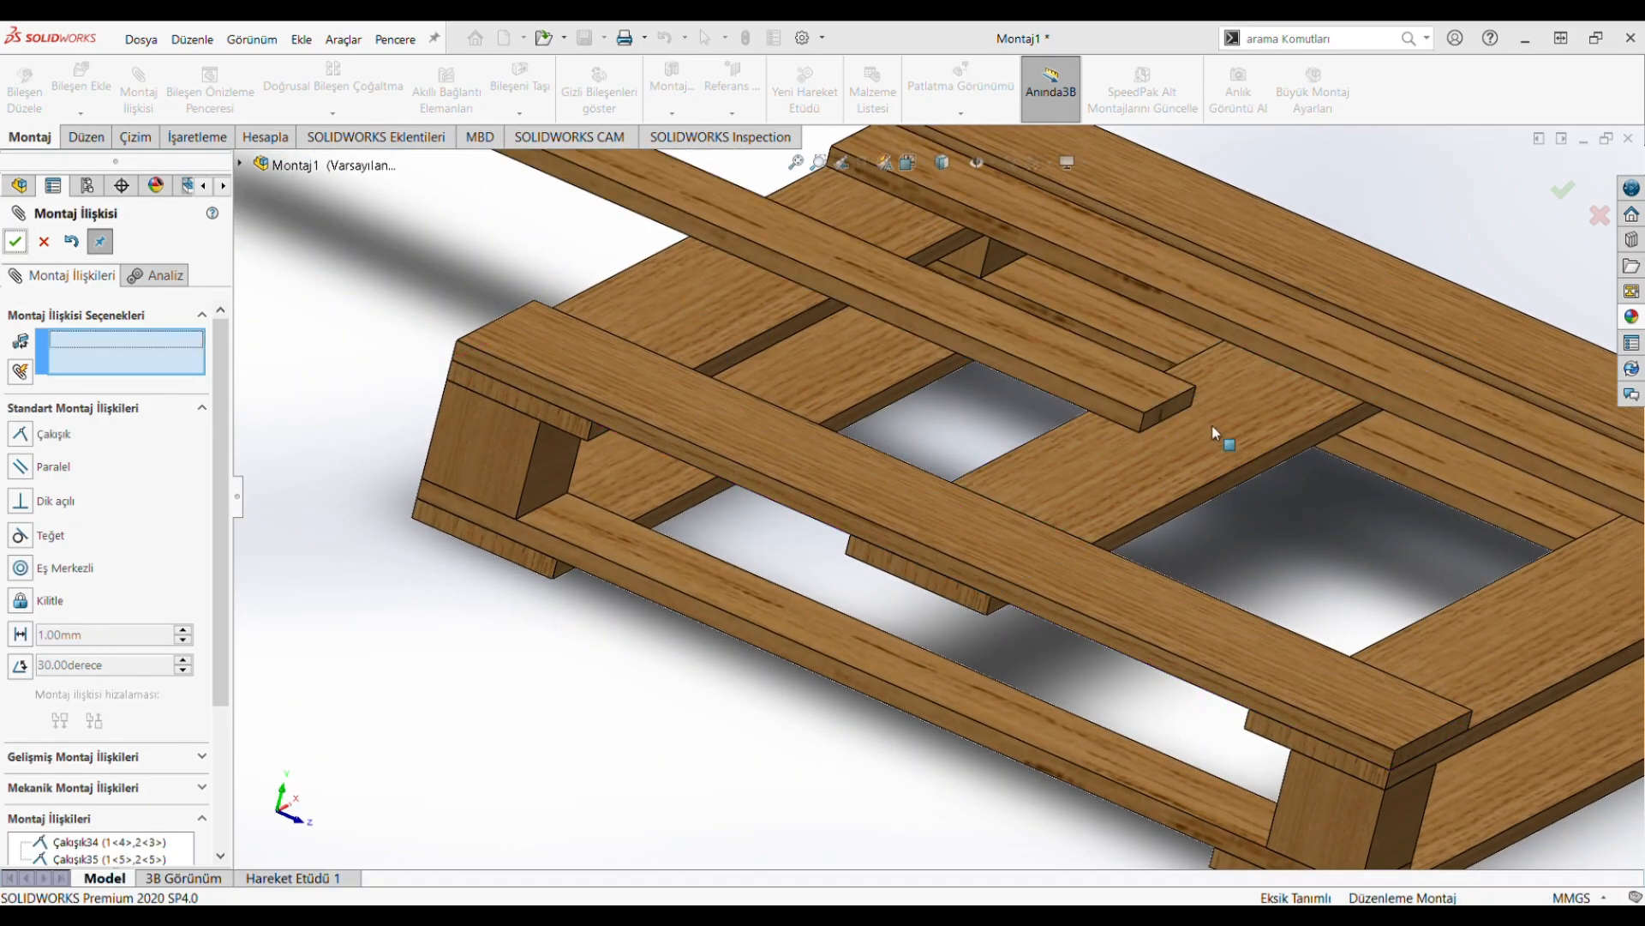
scroll(1388, 605, "up", 5)
scroll(1135, 455, "down", 2)
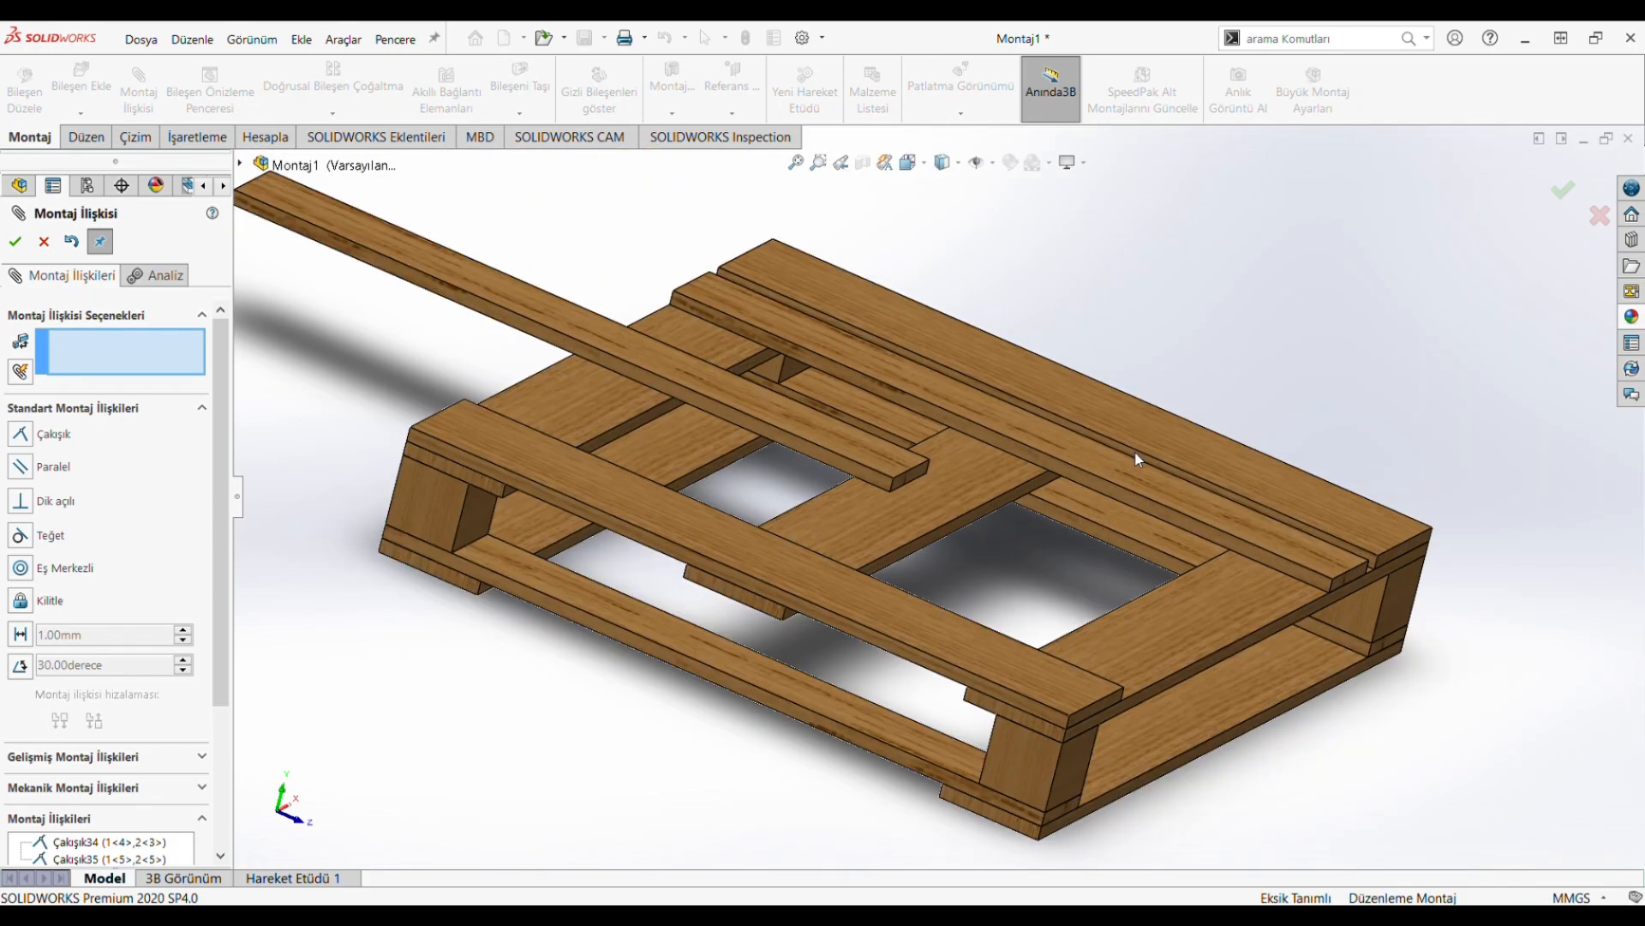
Step: Mate the copied narrow board's end face coincident with the outer side face of the outer top board beneath it
scroll(866, 456, "down", 3)
left_click(862, 476)
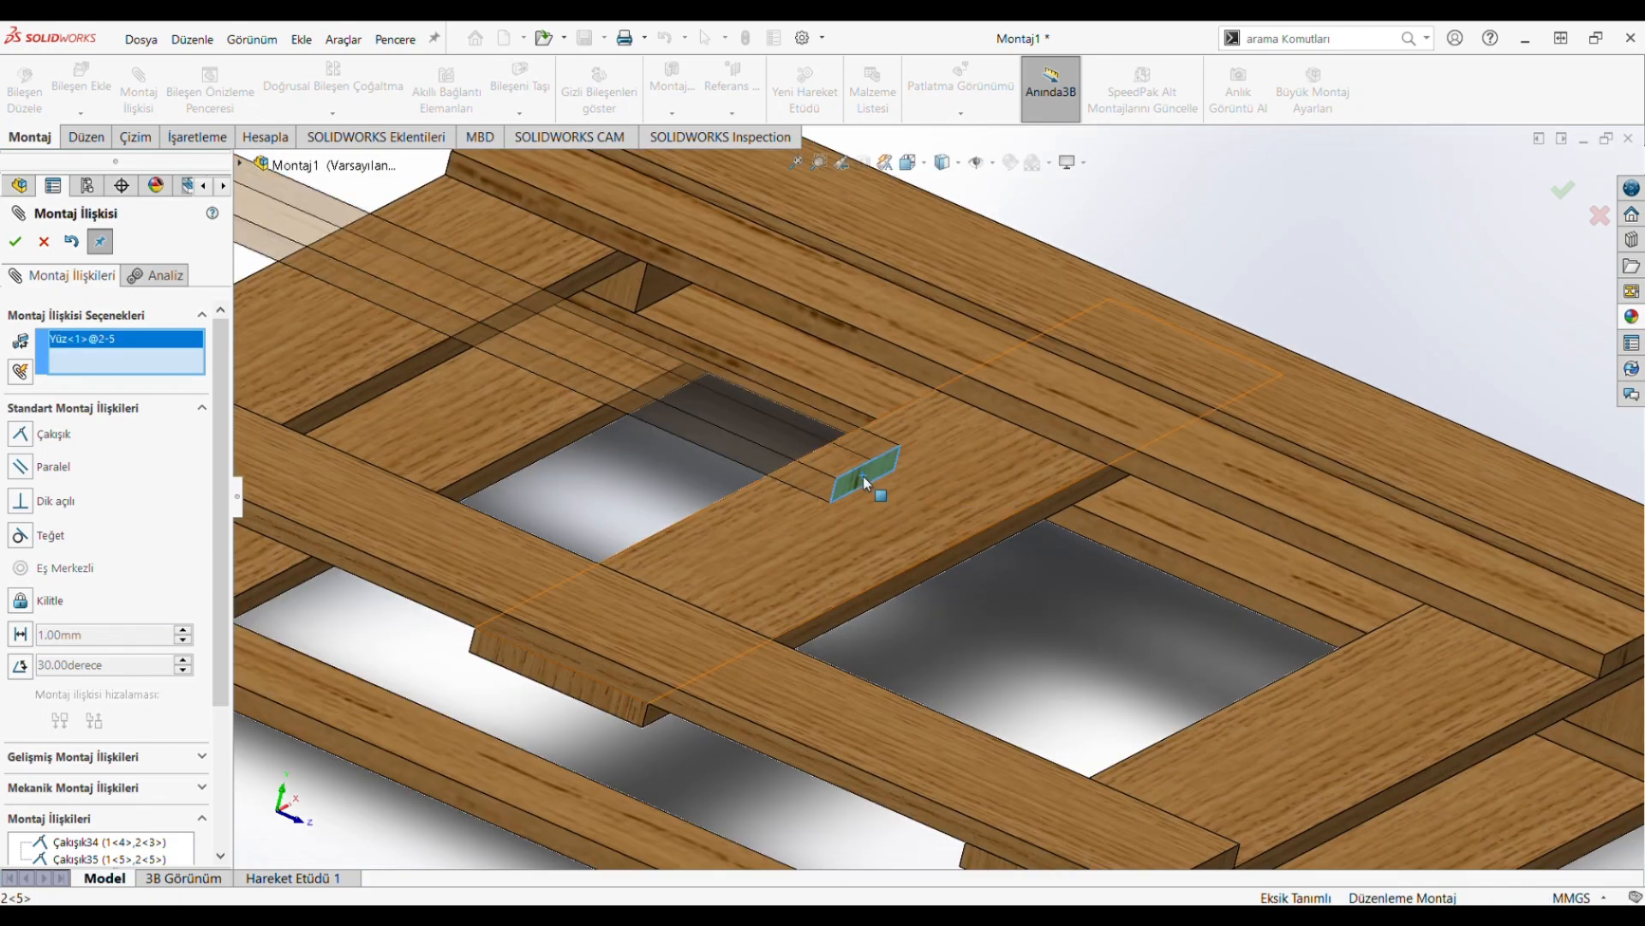
scroll(1253, 627, "up", 4)
scroll(1254, 634, "down", 2)
scroll(1253, 638, "down", 1)
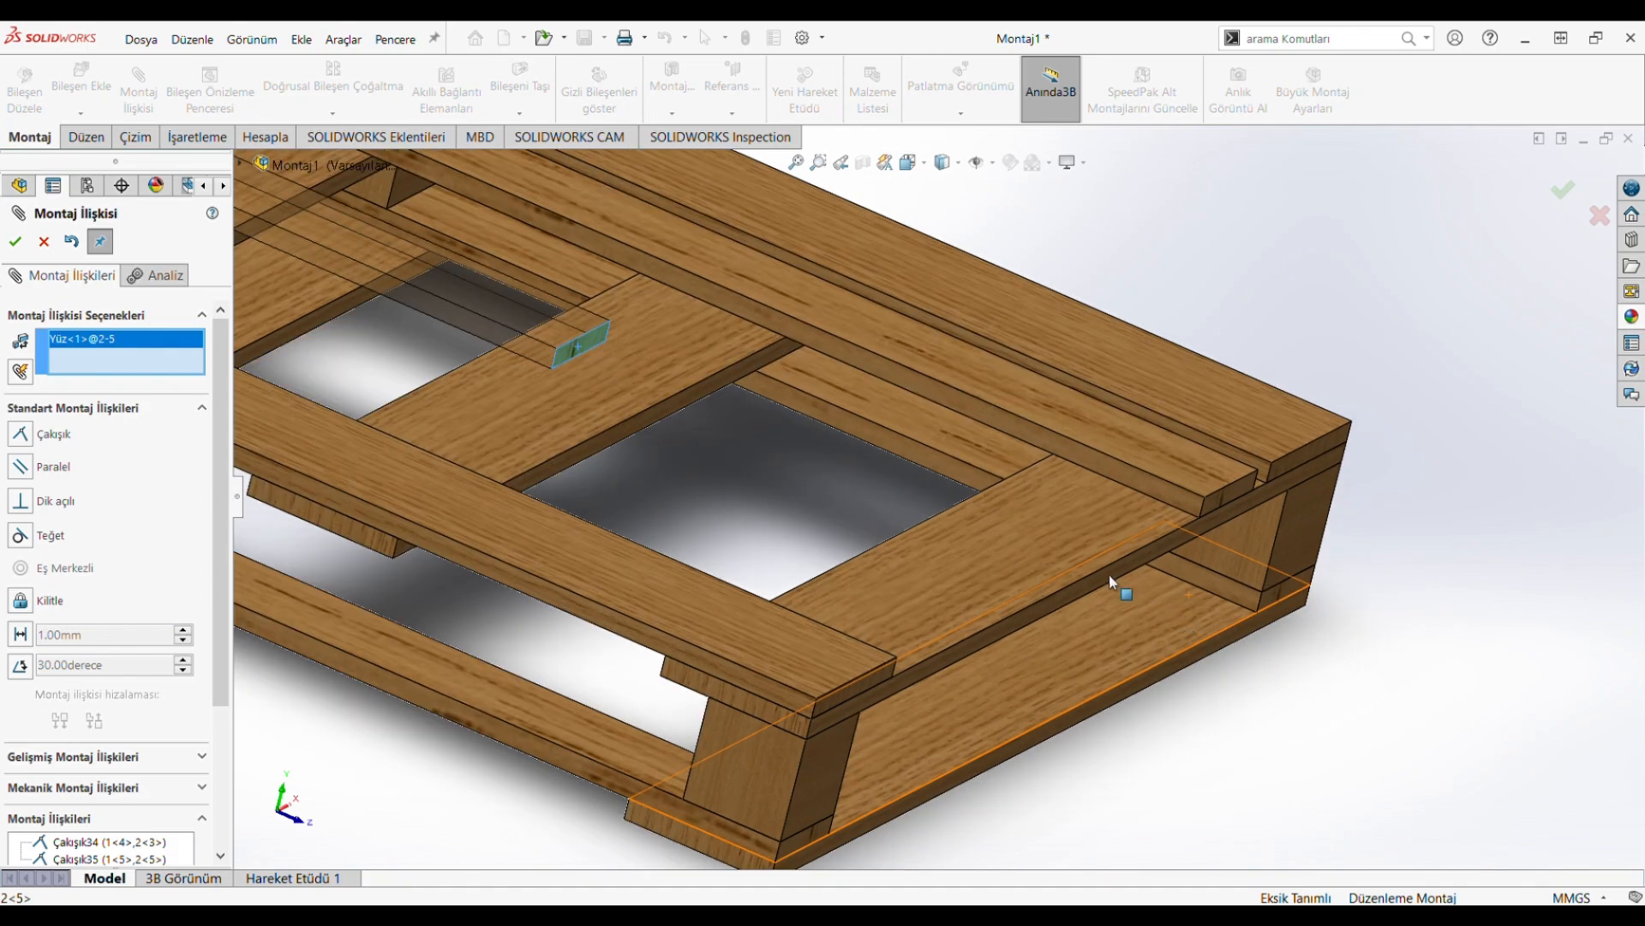
left_click(1123, 580)
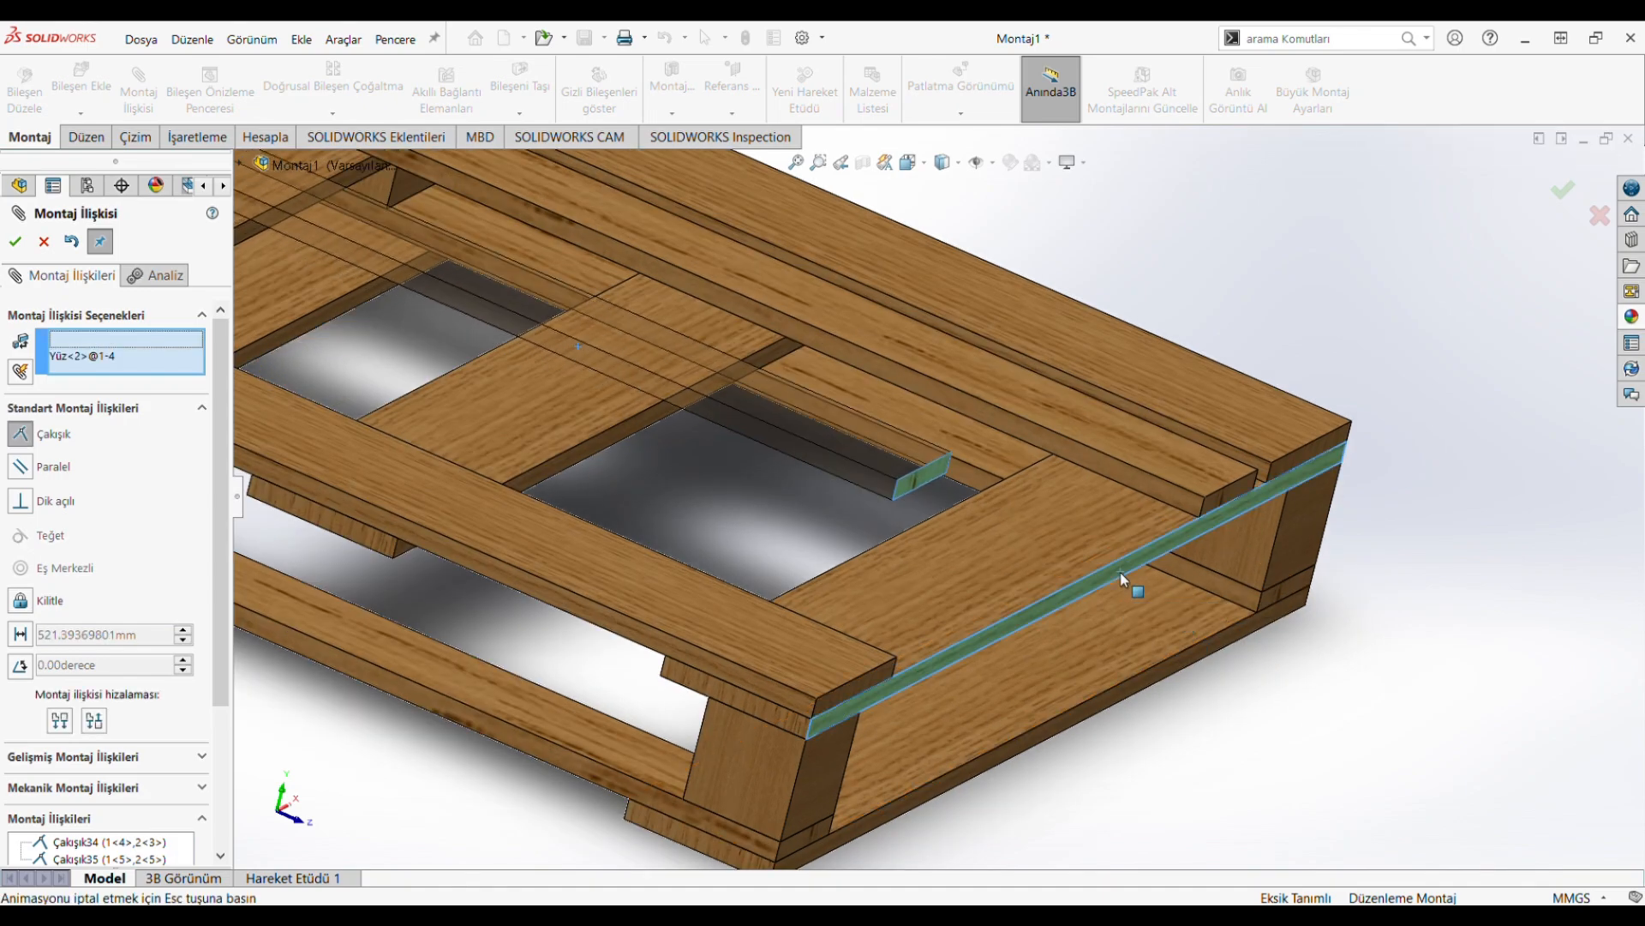
key("Return")
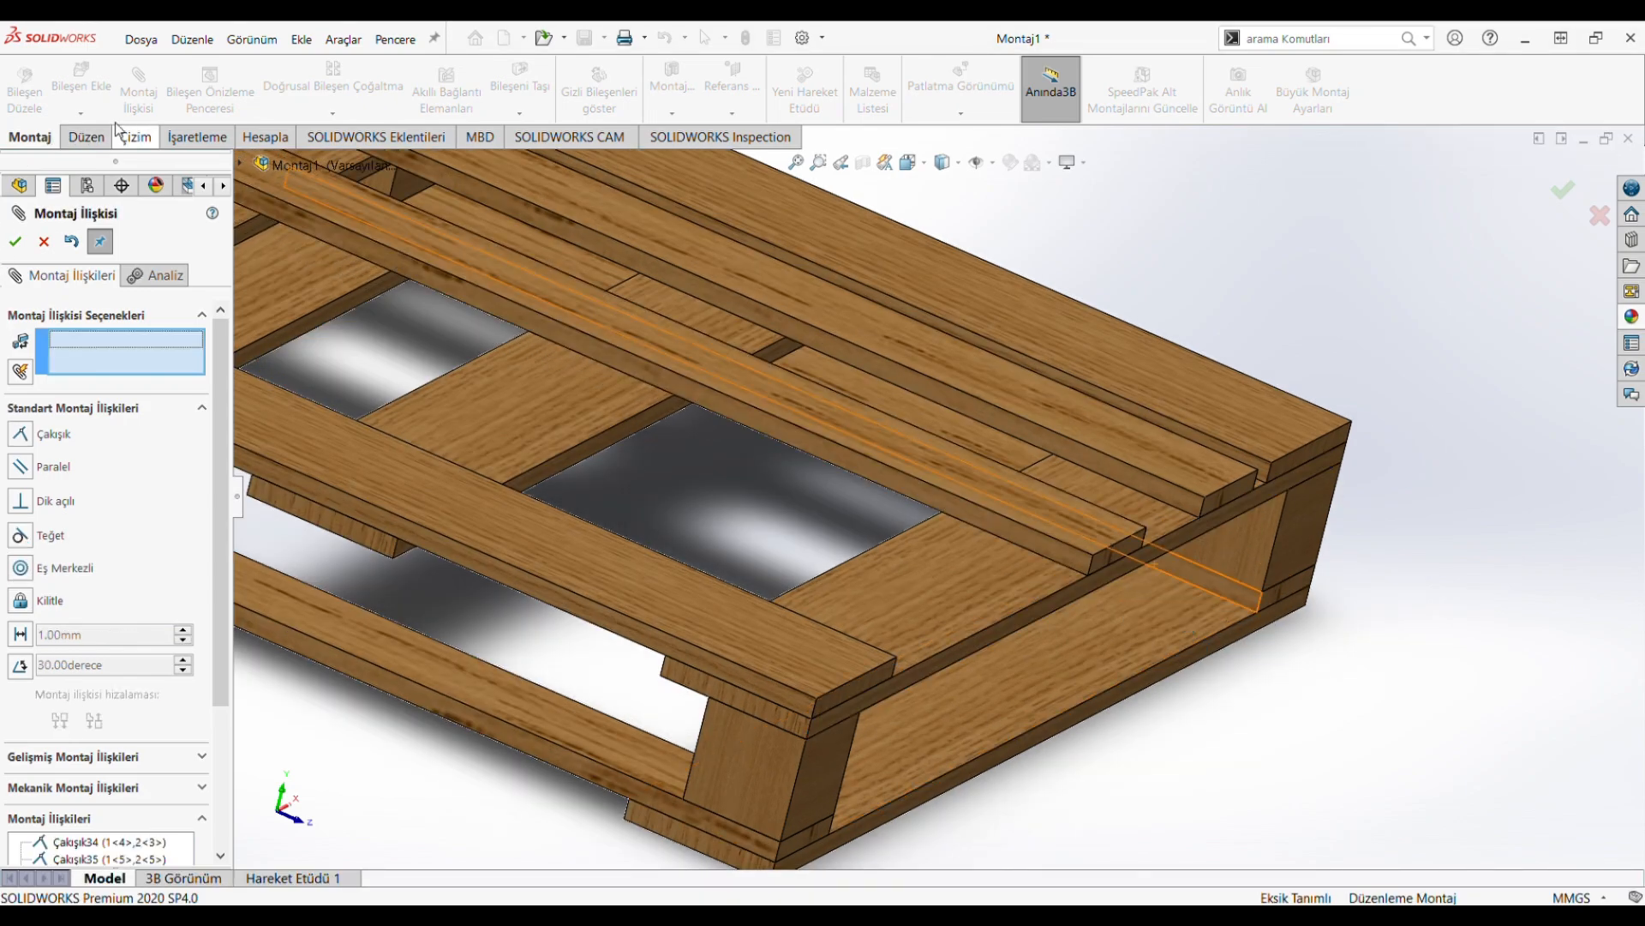
Step: Add a 25 mm distance mate between the facing long side faces of the two narrow boards and finish mating
scroll(1131, 473, "down", 3)
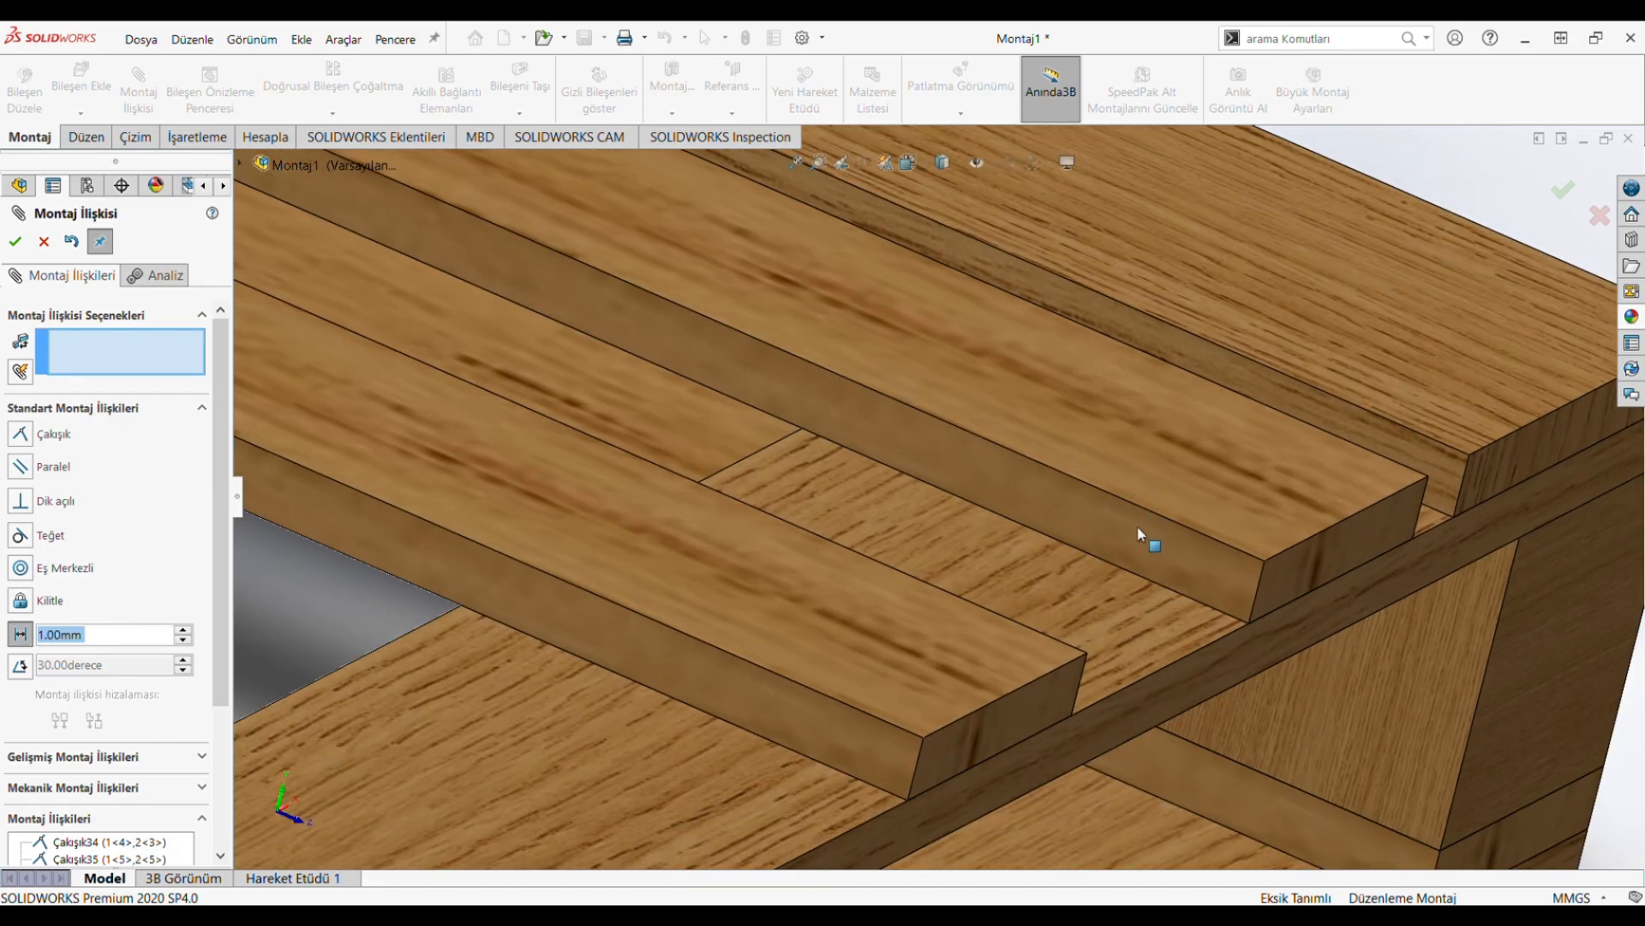
left_click(1135, 530)
scroll(1195, 481, "up", 2)
middle_click_drag(1199, 425, 914, 613)
scroll(813, 582, "down", 3)
left_click(790, 567)
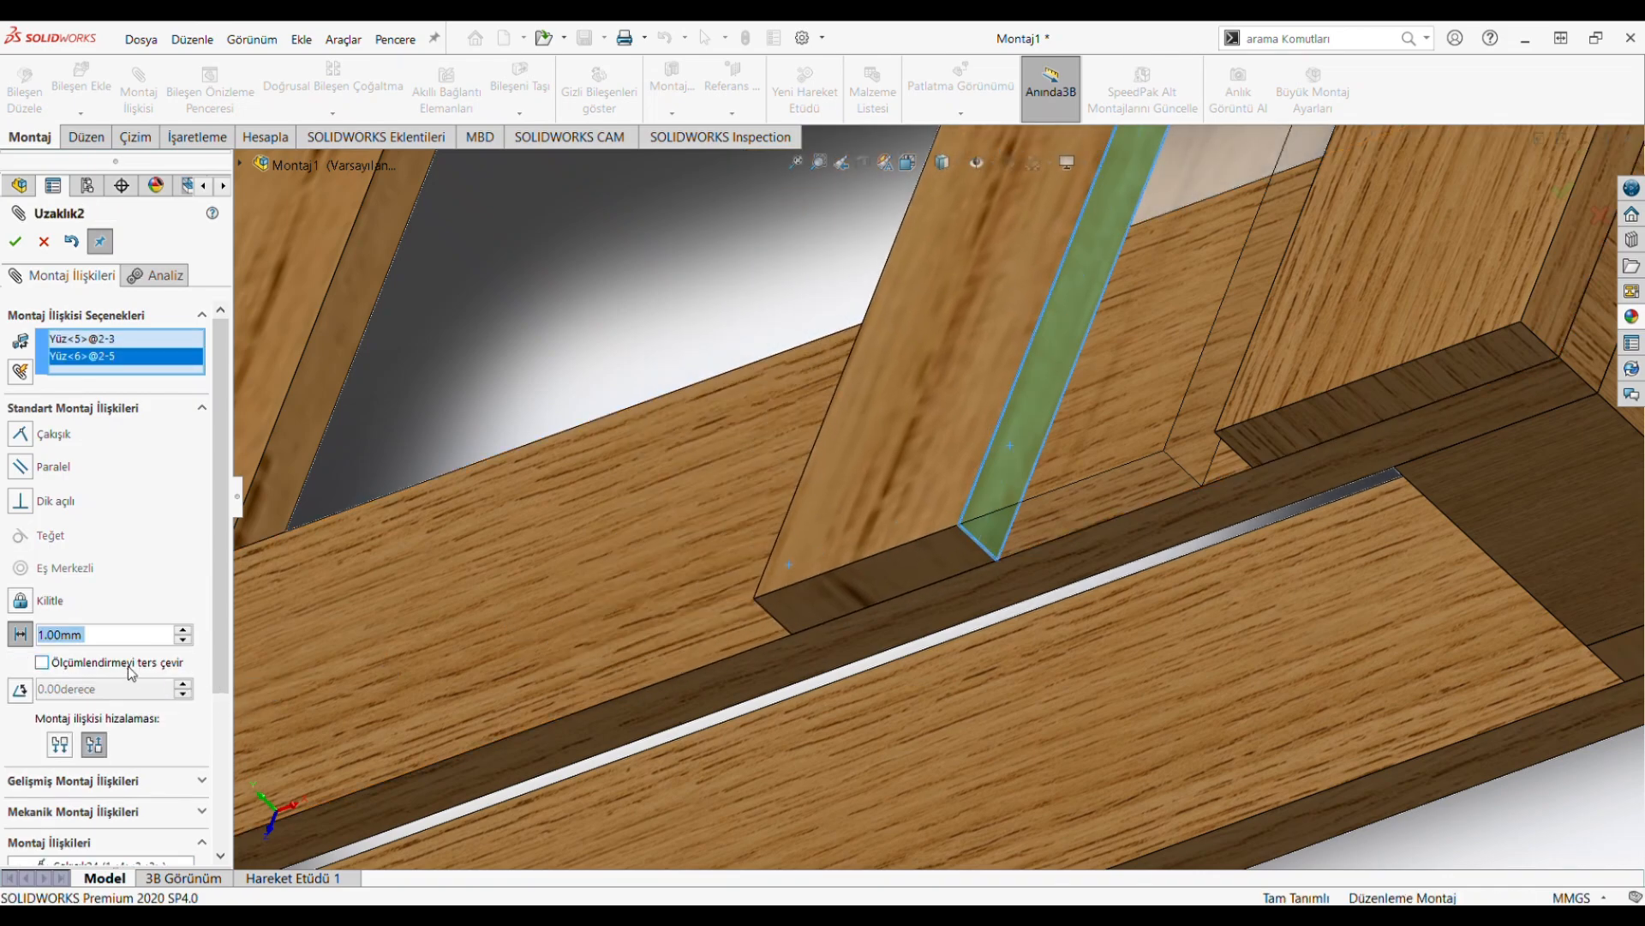
type("5")
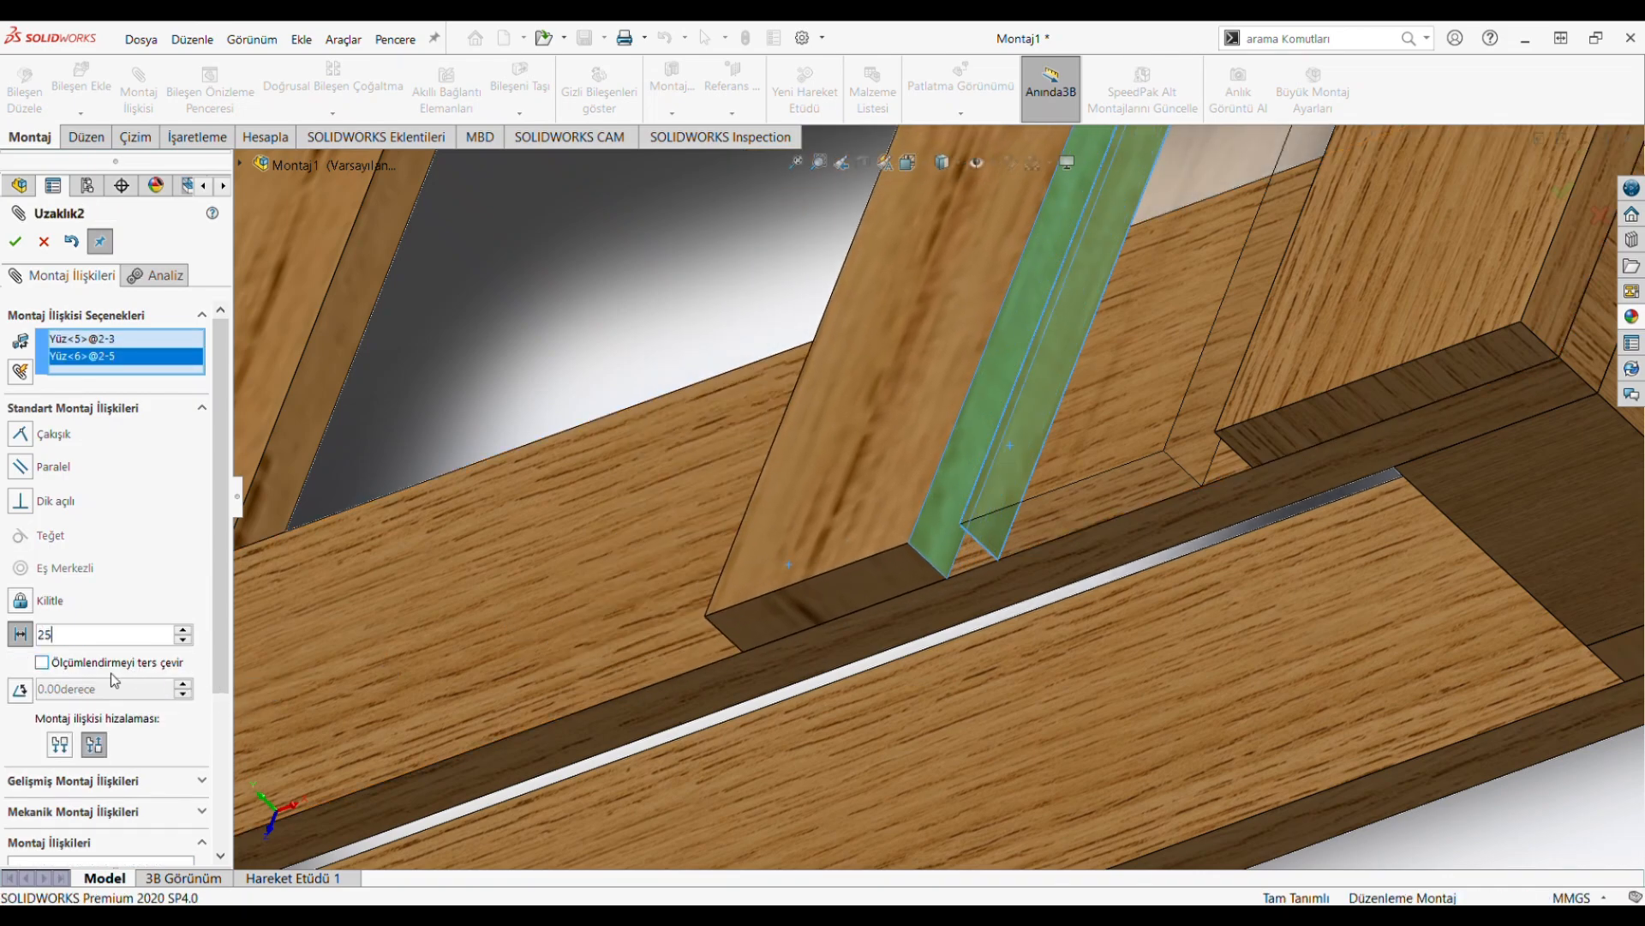
left_click(15, 242)
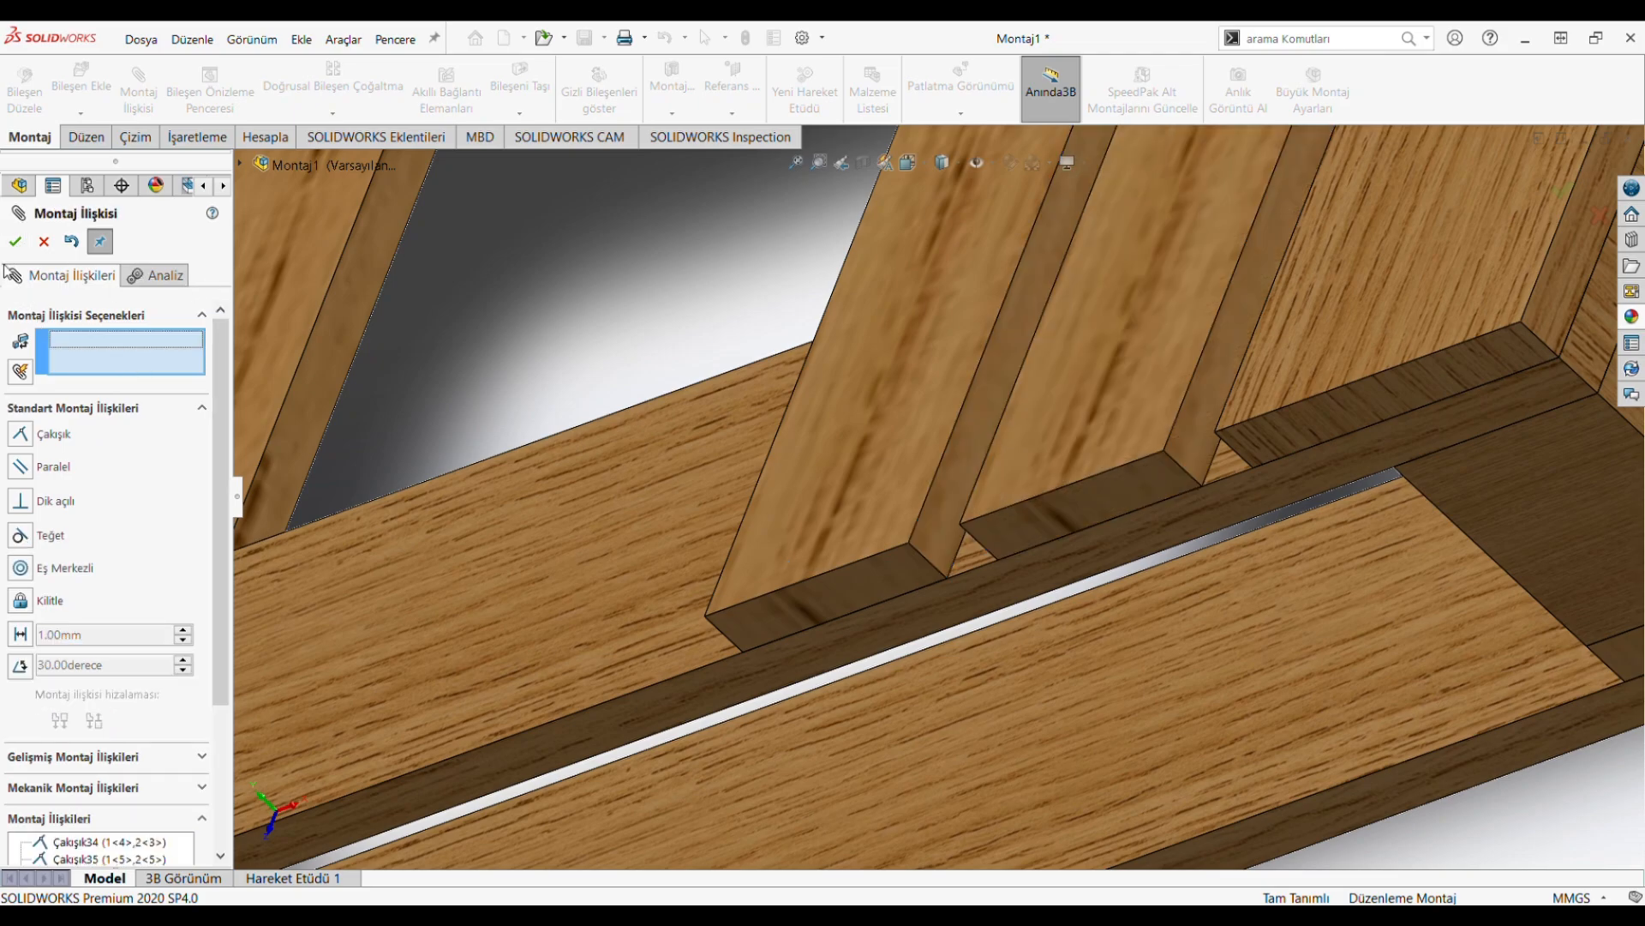
left_click(23, 243)
scroll(734, 465, "up", 5)
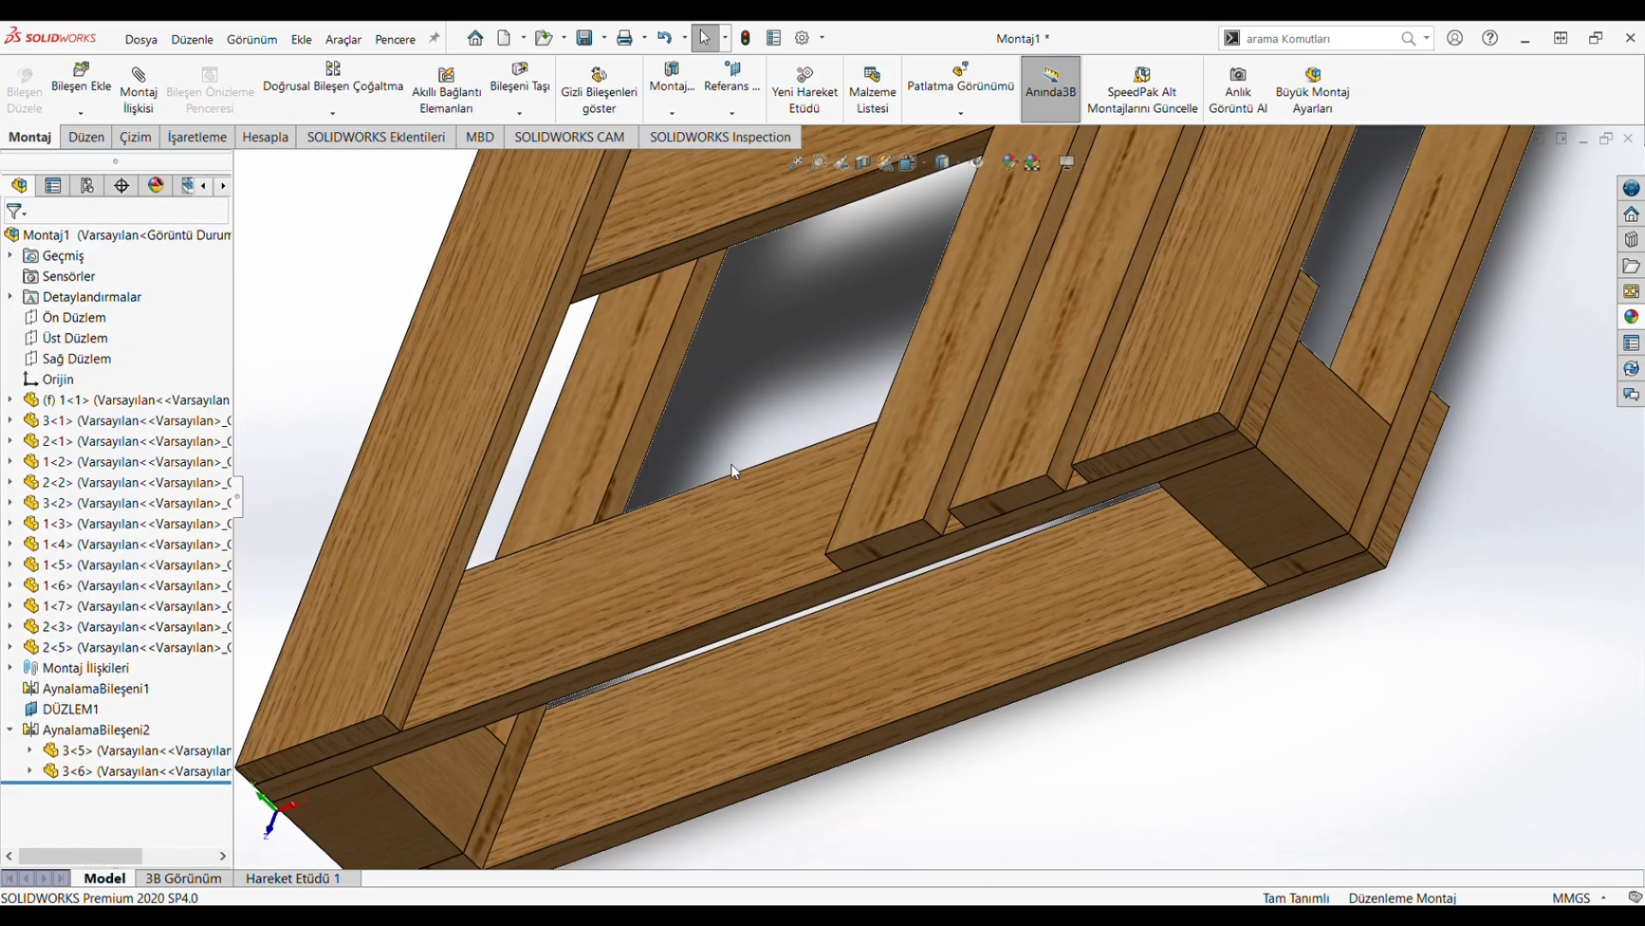
scroll(744, 473, "up", 5)
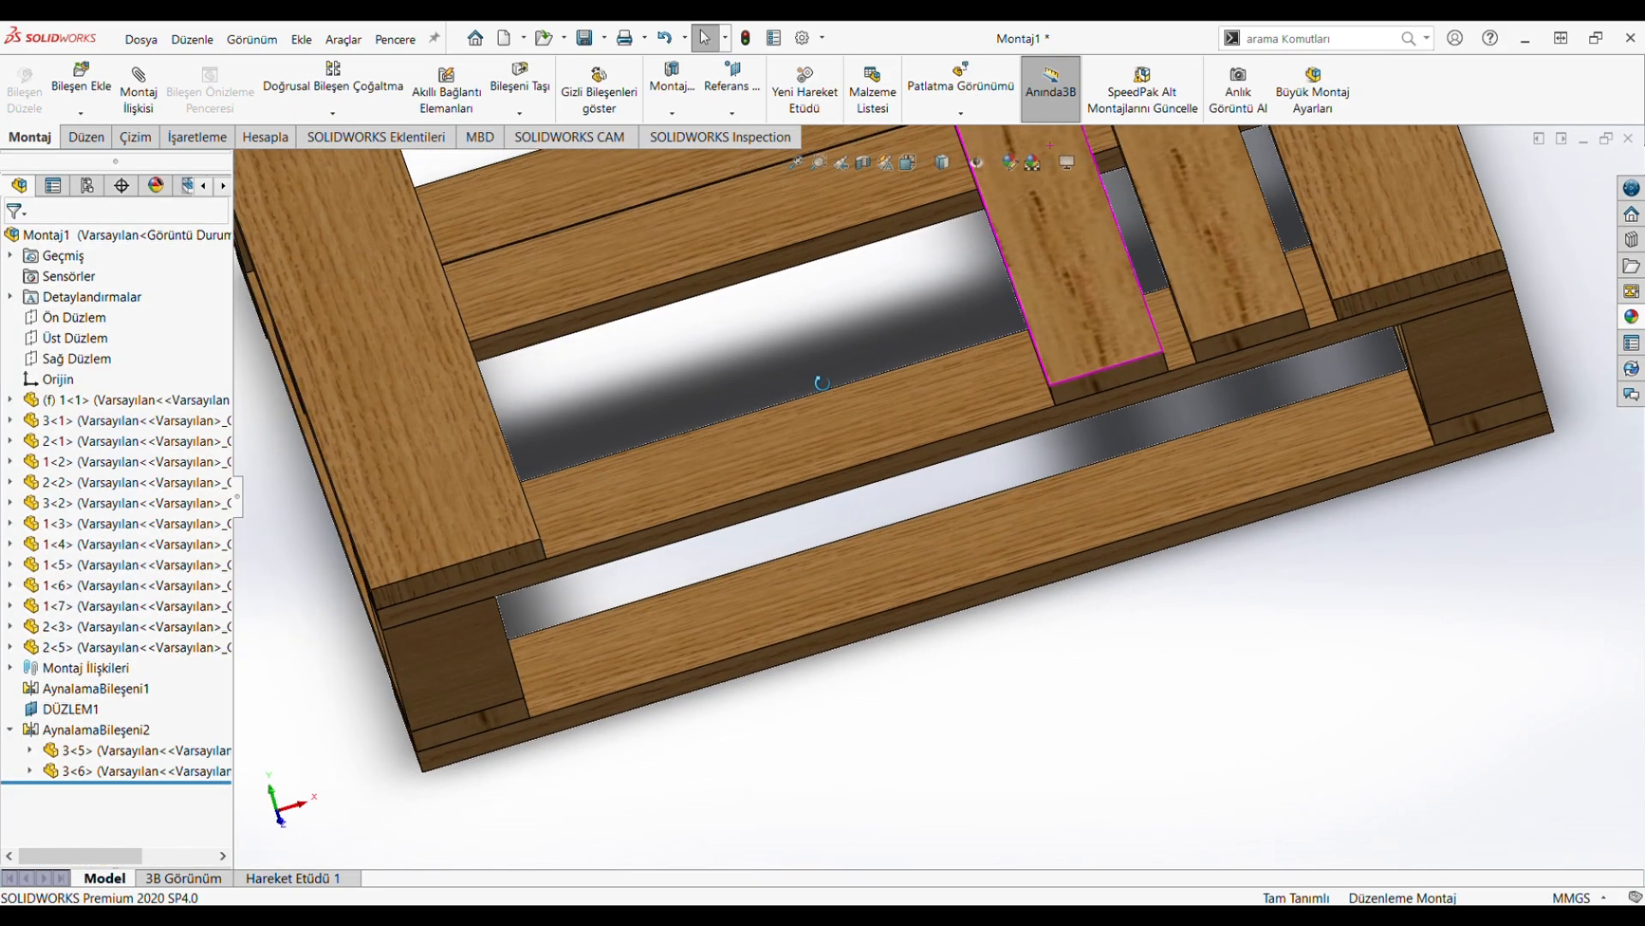
Step: Create a reference plane midway between the outer faces of the two corner blocks on opposite sides of the pallet
left_click(908, 166)
left_click(588, 569)
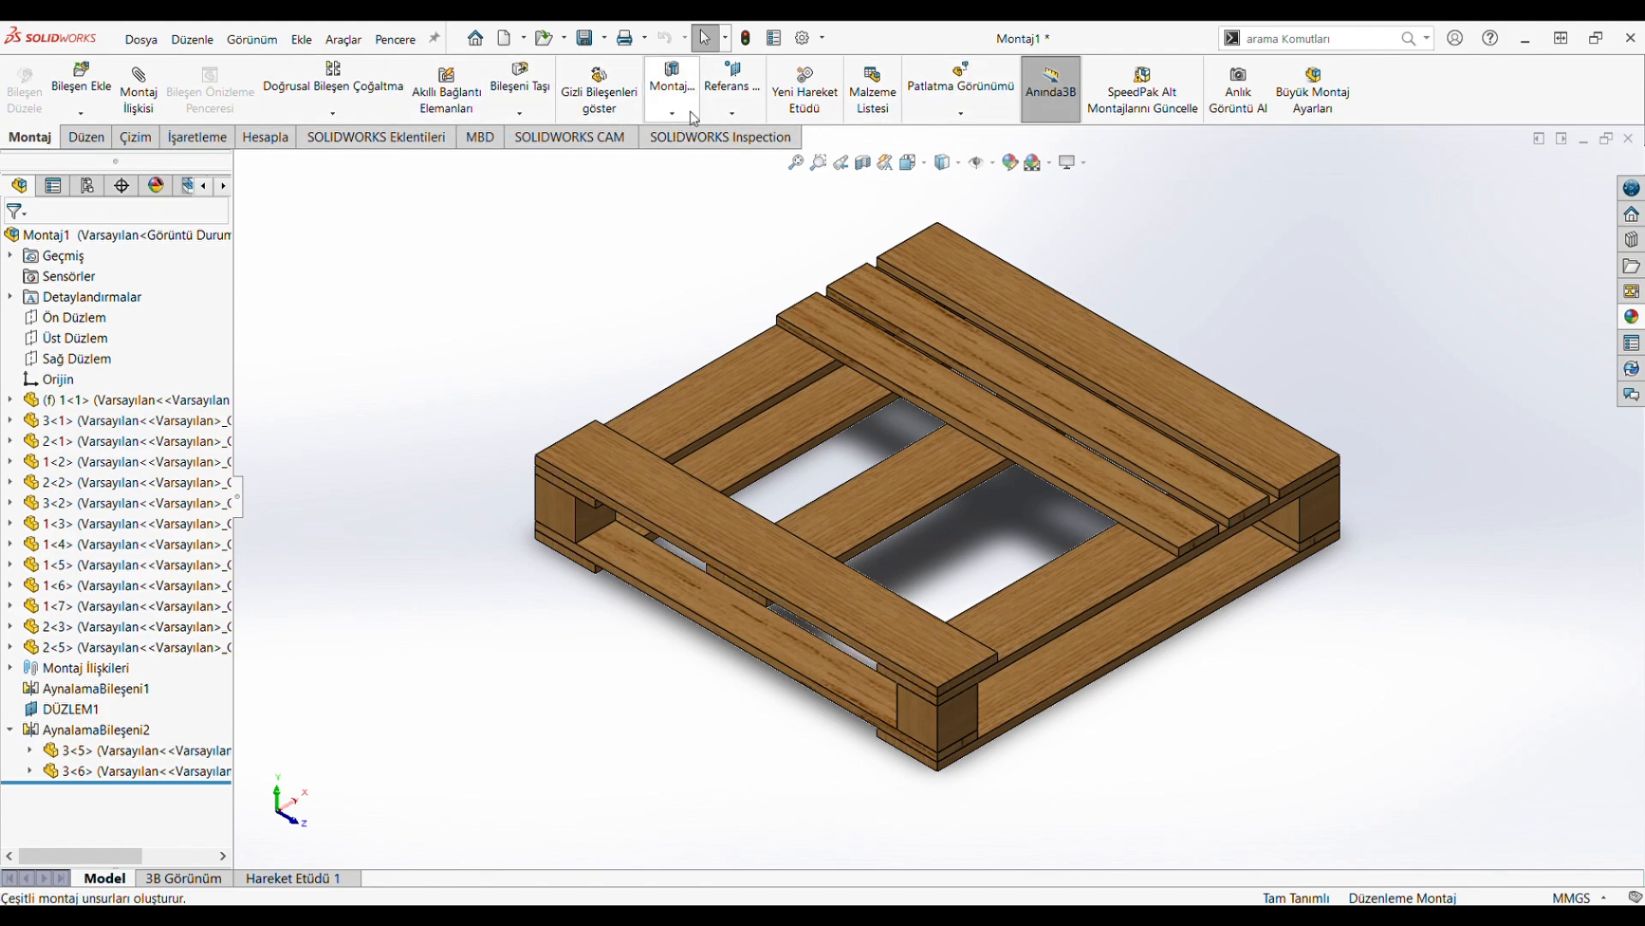
left_click(919, 713)
middle_click_drag(1274, 602, 1165, 665)
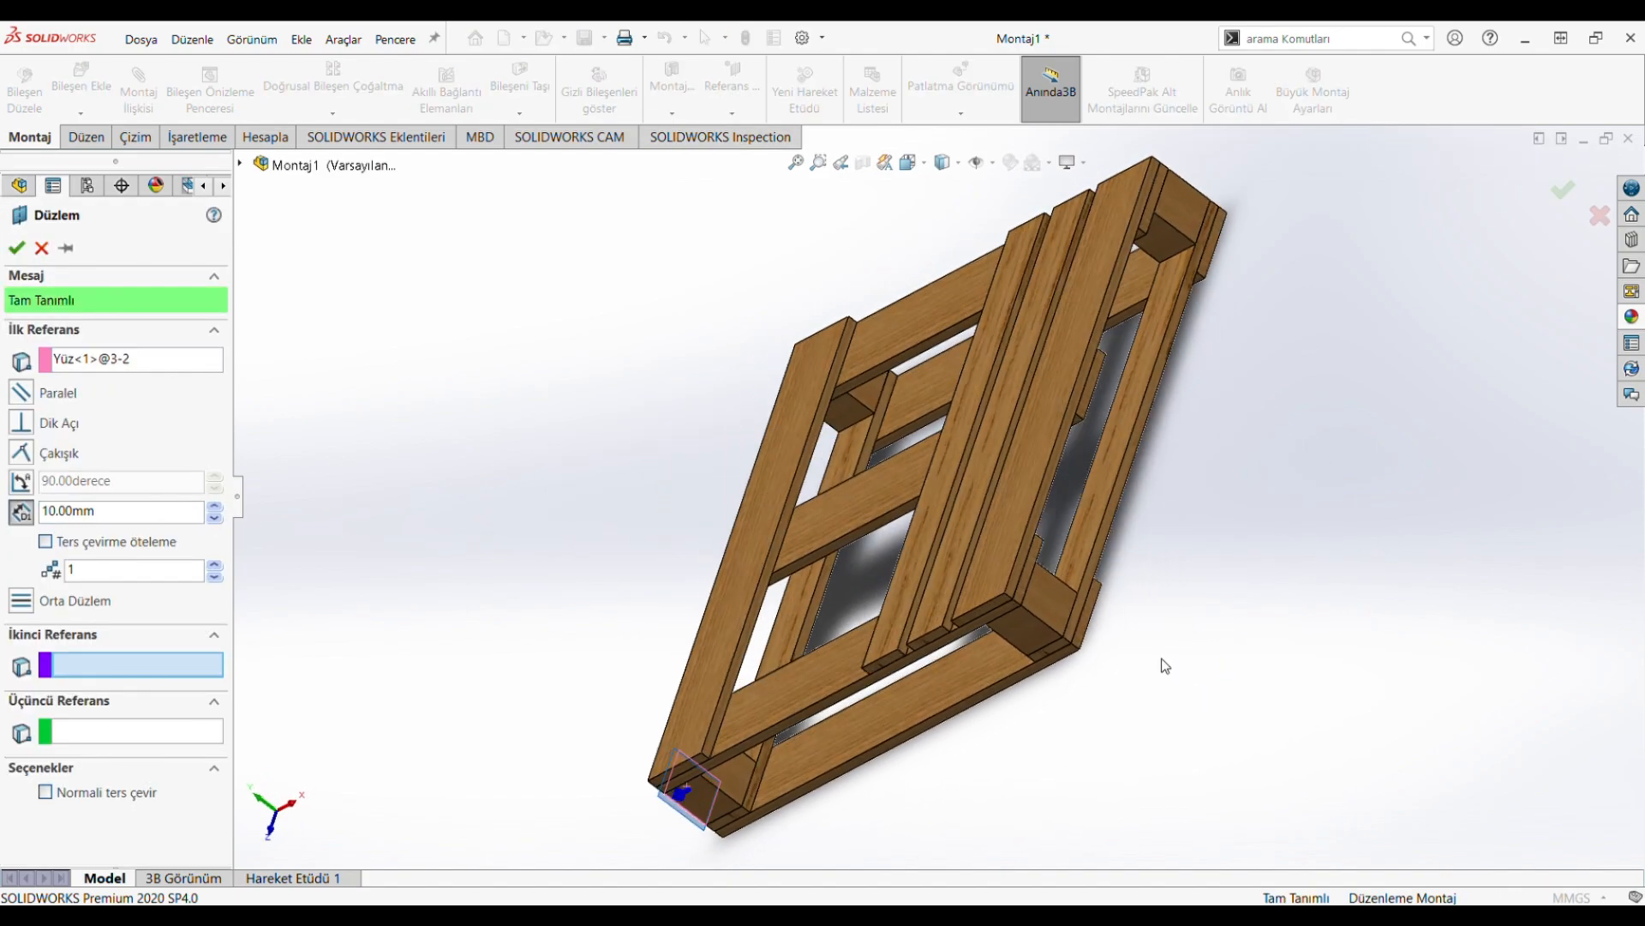
left_click(985, 742)
middle_click_drag(983, 752, 864, 452)
left_click(16, 247)
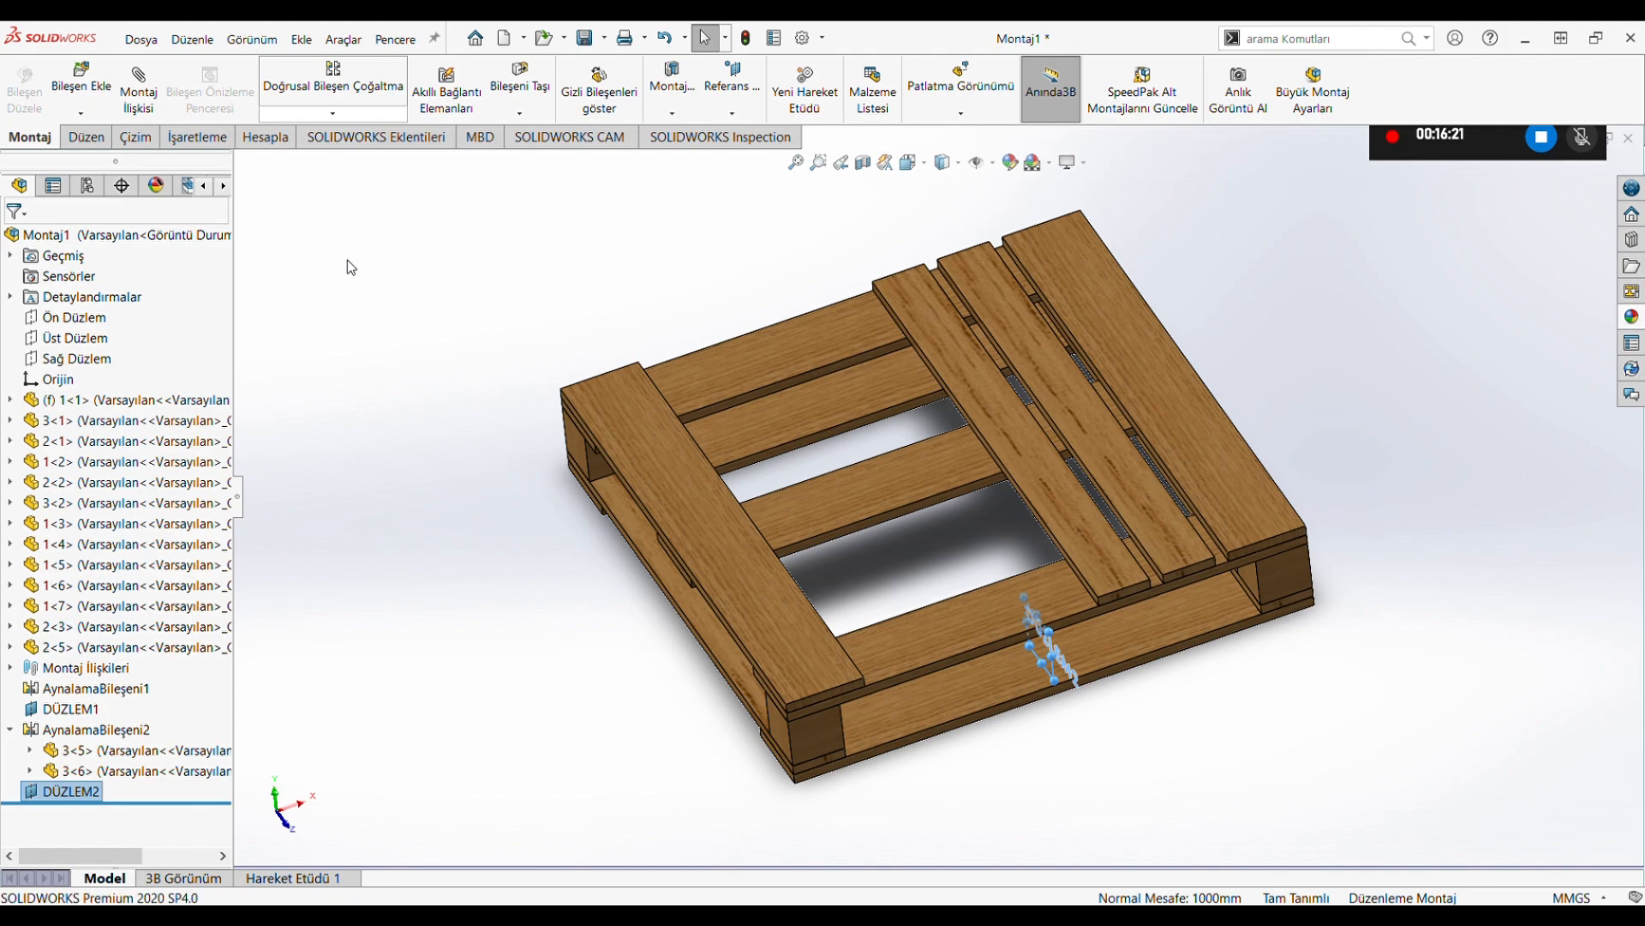
Step: Mirror the two narrow deck boards about the new mid-plane to the other half of the pallet
left_click(1051, 491)
left_click(1153, 517)
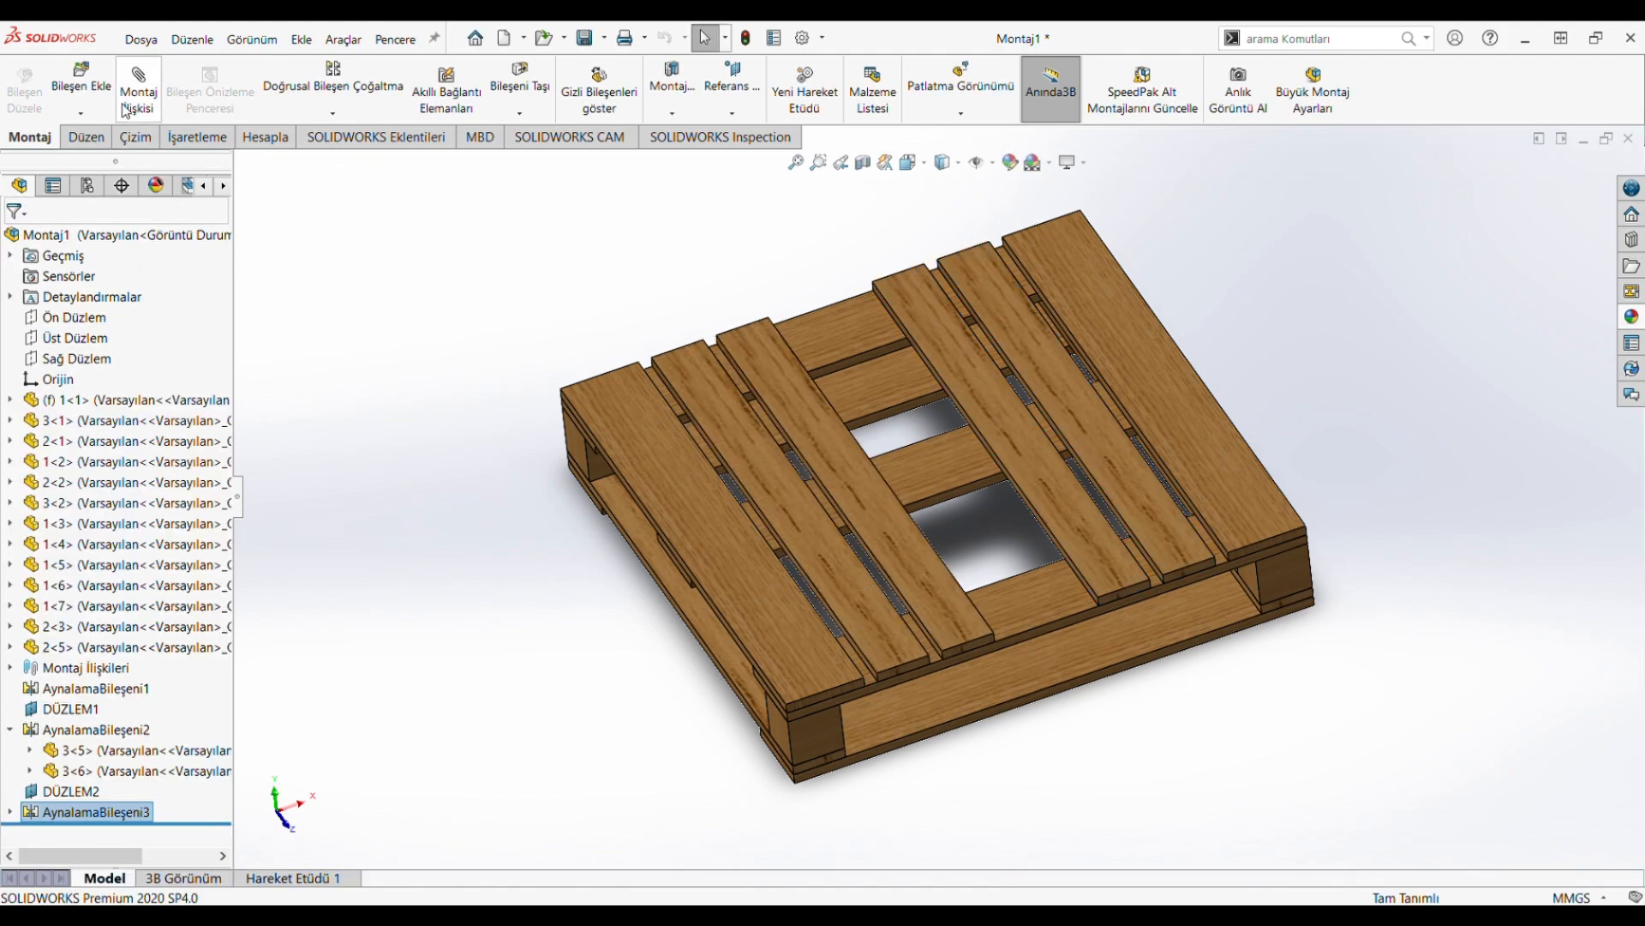
Step: Insert another wide board, part 1, into the assembly and place it beside the pallet
left_click(99, 85)
left_click(36, 520)
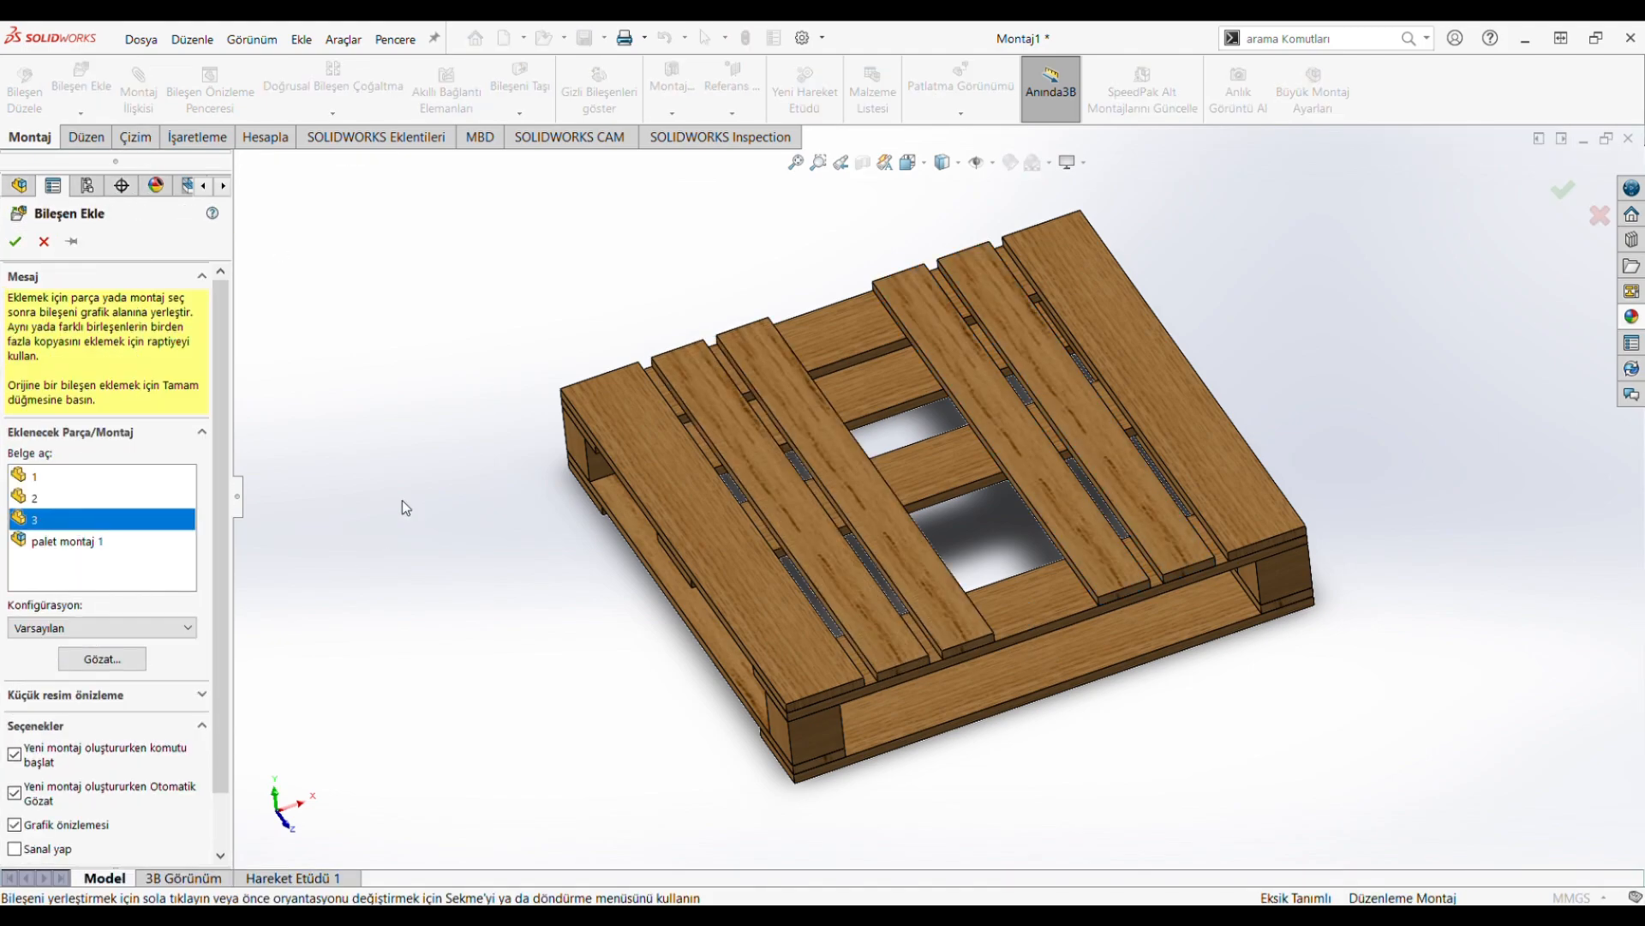
left_click(34, 476)
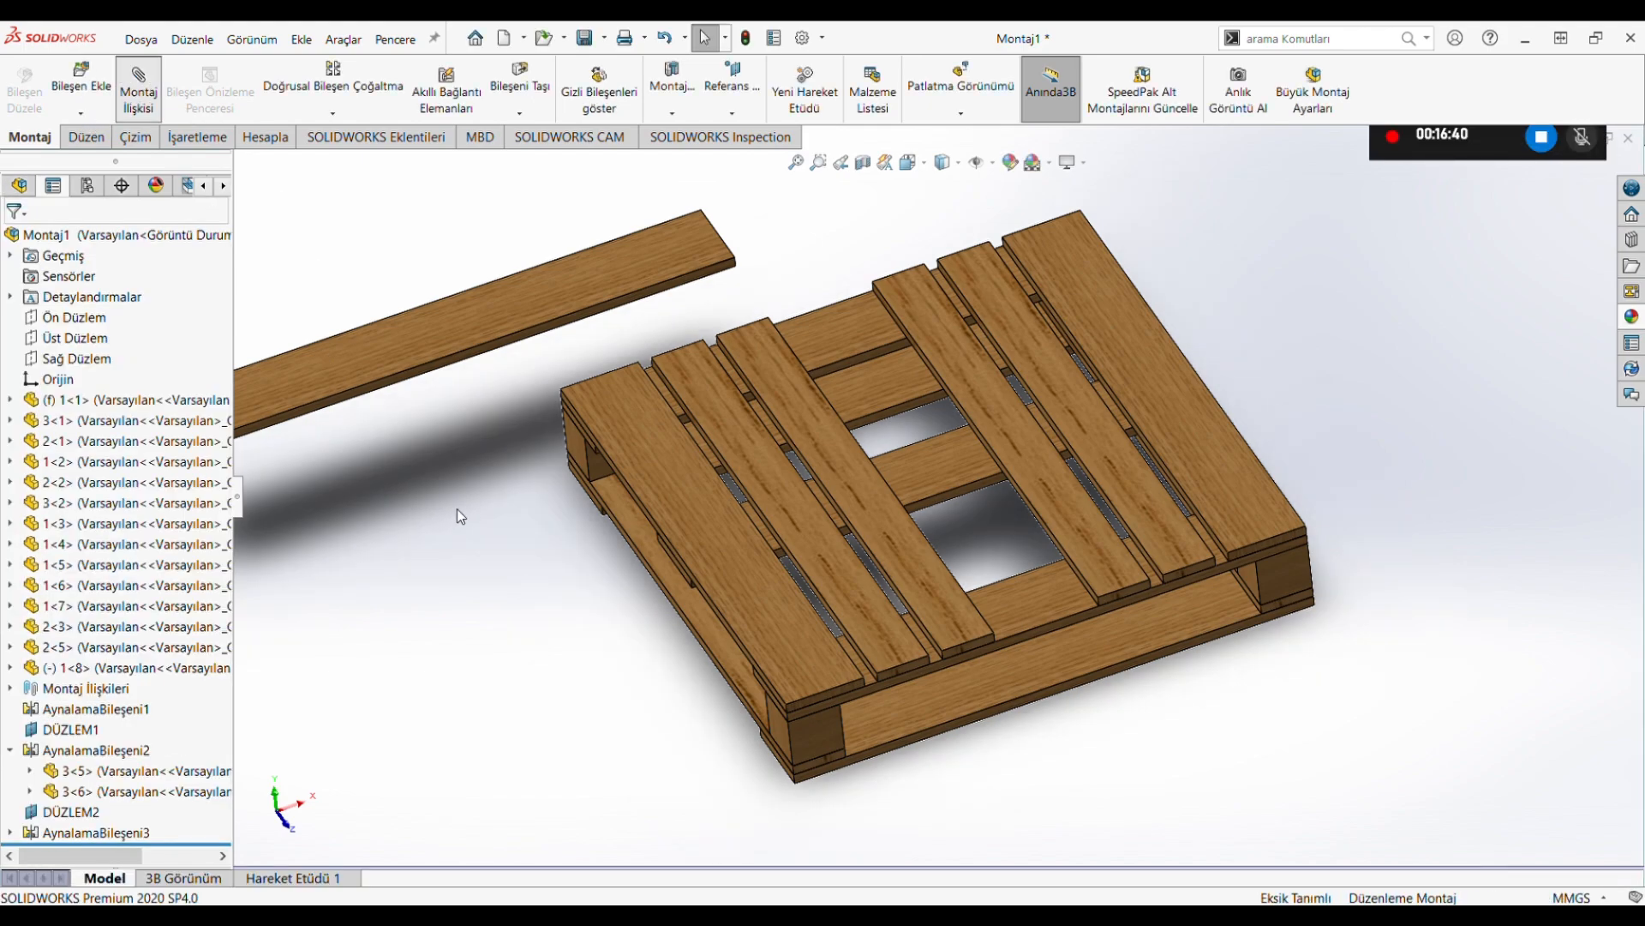
Step: Mate the inserted wide board's underside coincident with the top face of the outer cross board beneath the deck boards
middle_click_drag(466, 521, 541, 348)
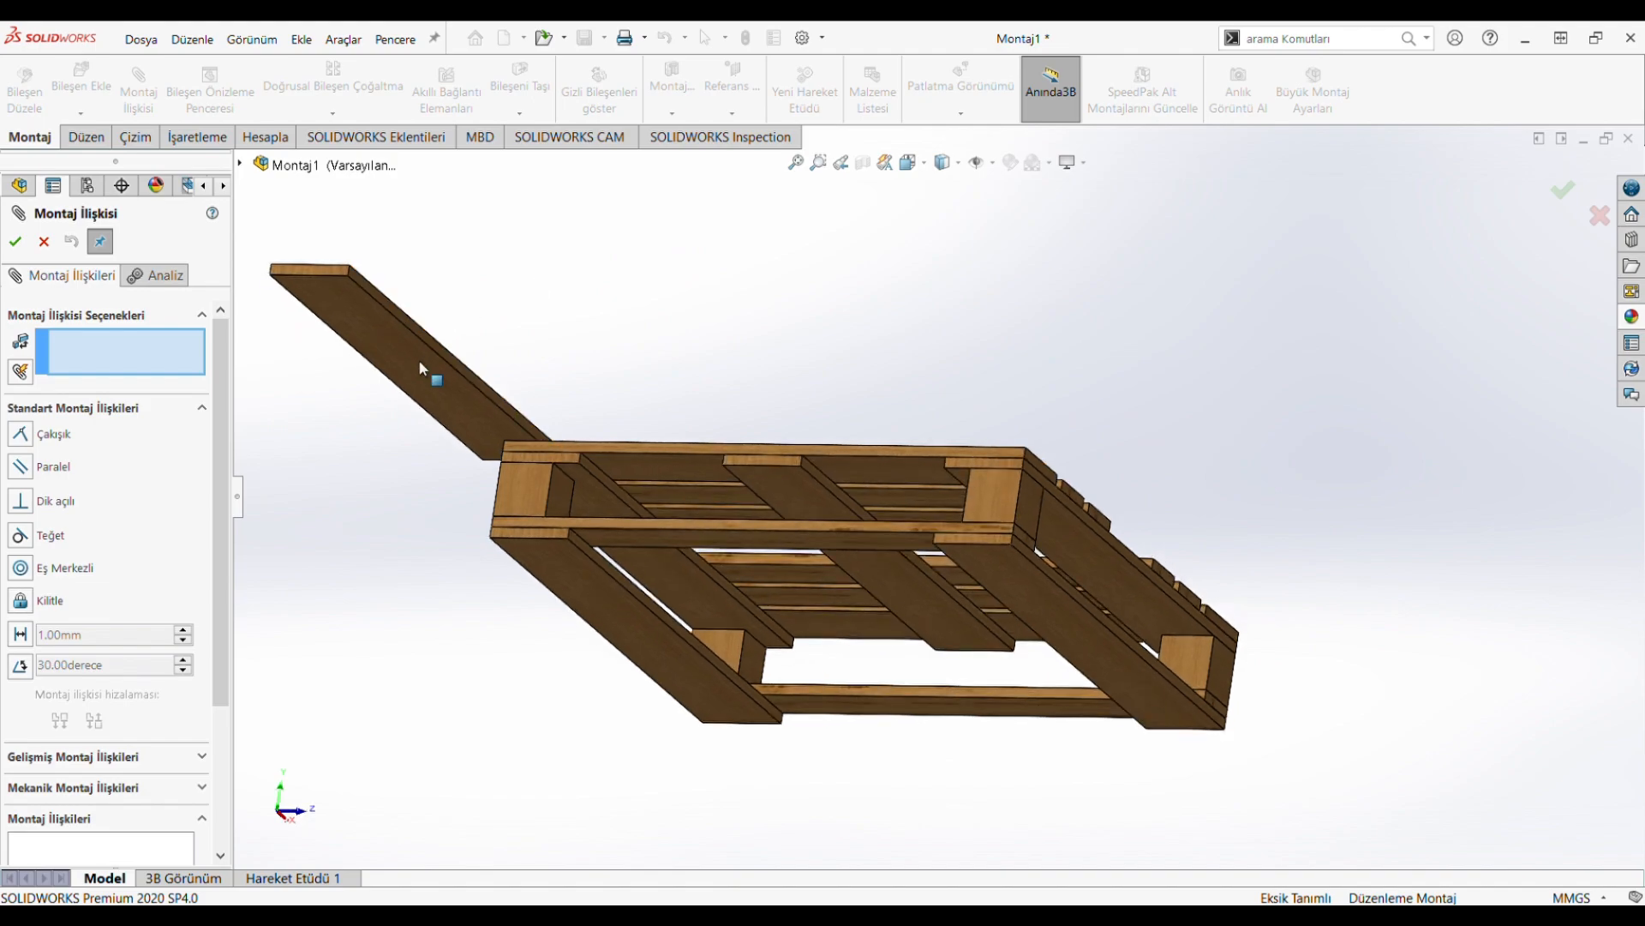
left_click(420, 359)
middle_click_drag(617, 294, 649, 489)
scroll(698, 309, "down", 2)
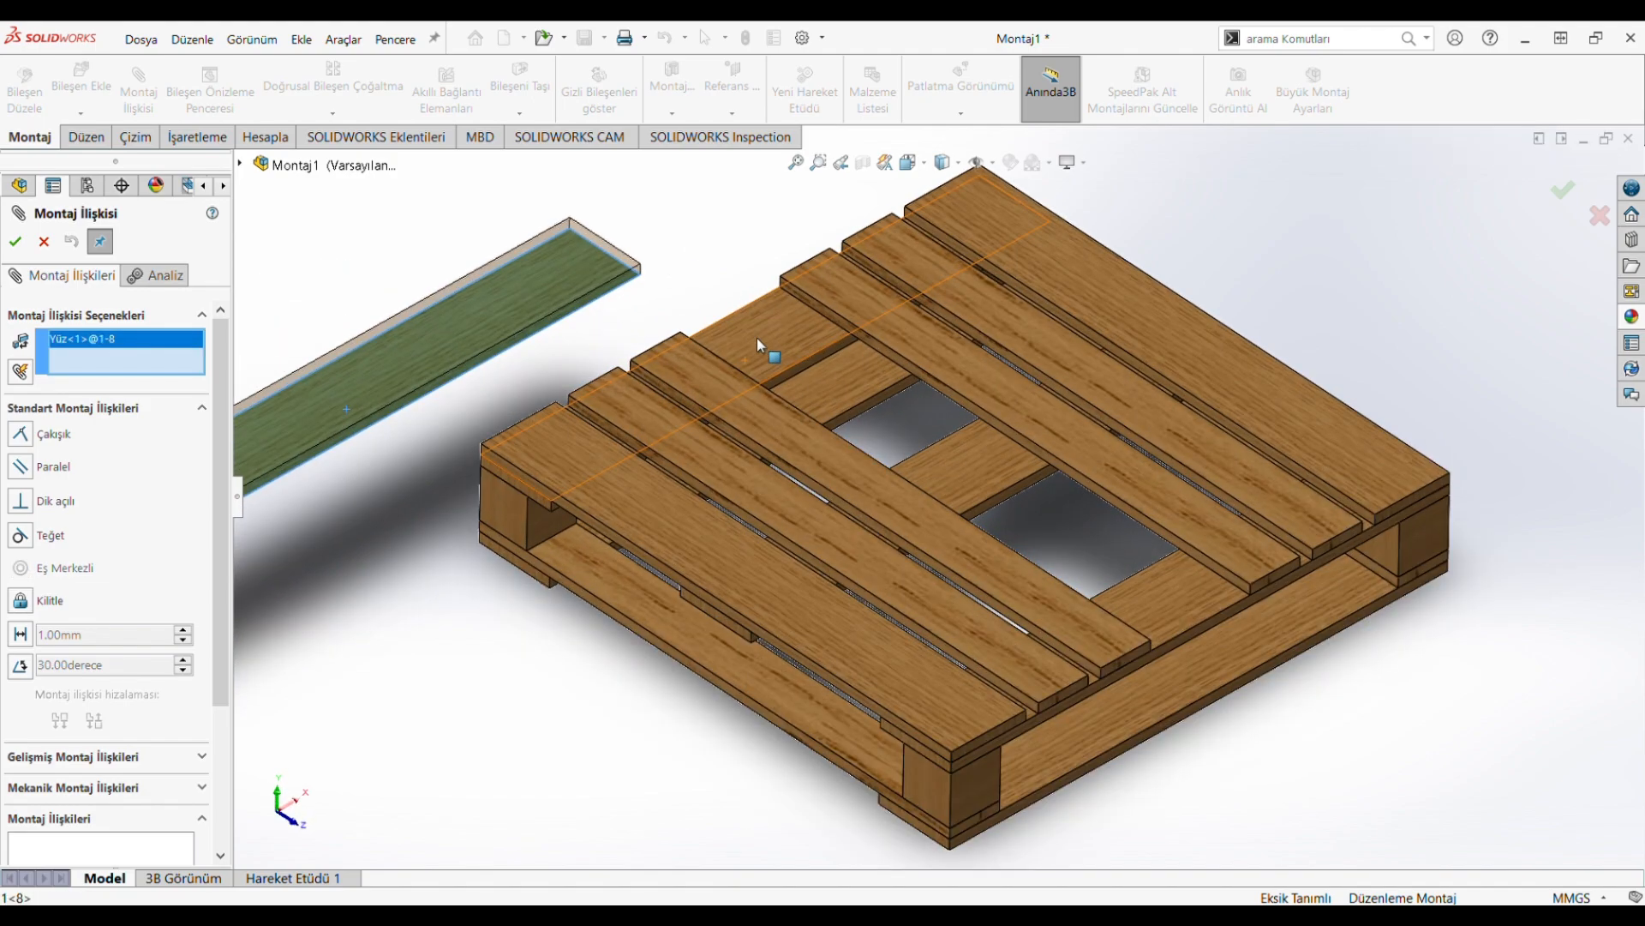
left_click(754, 330)
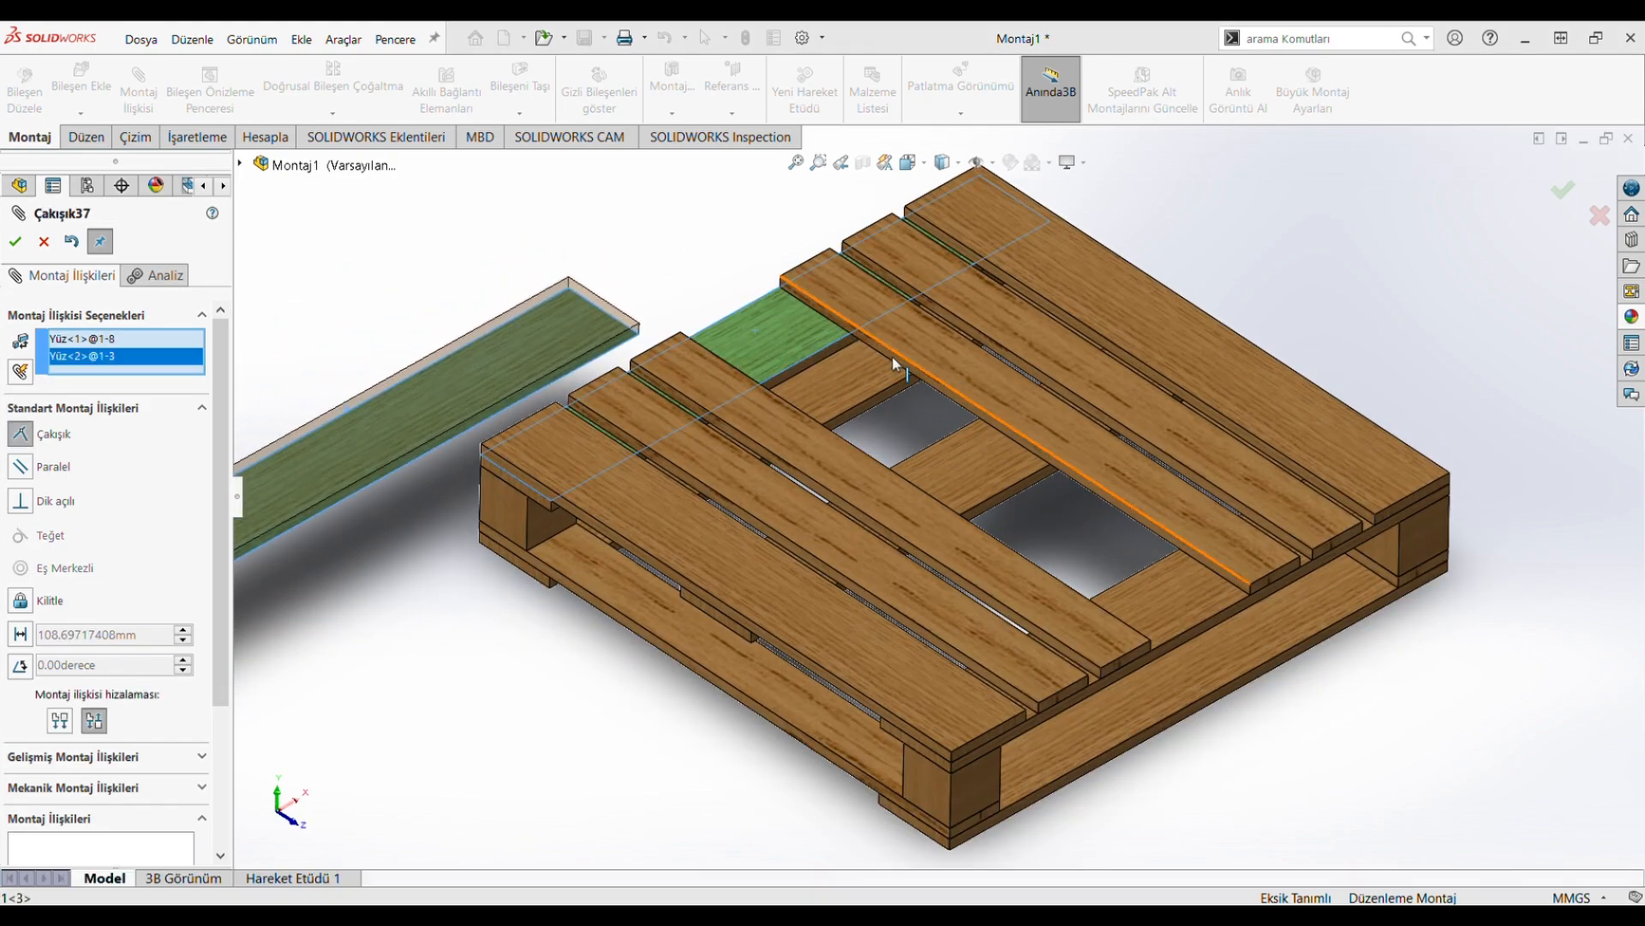
key("Return")
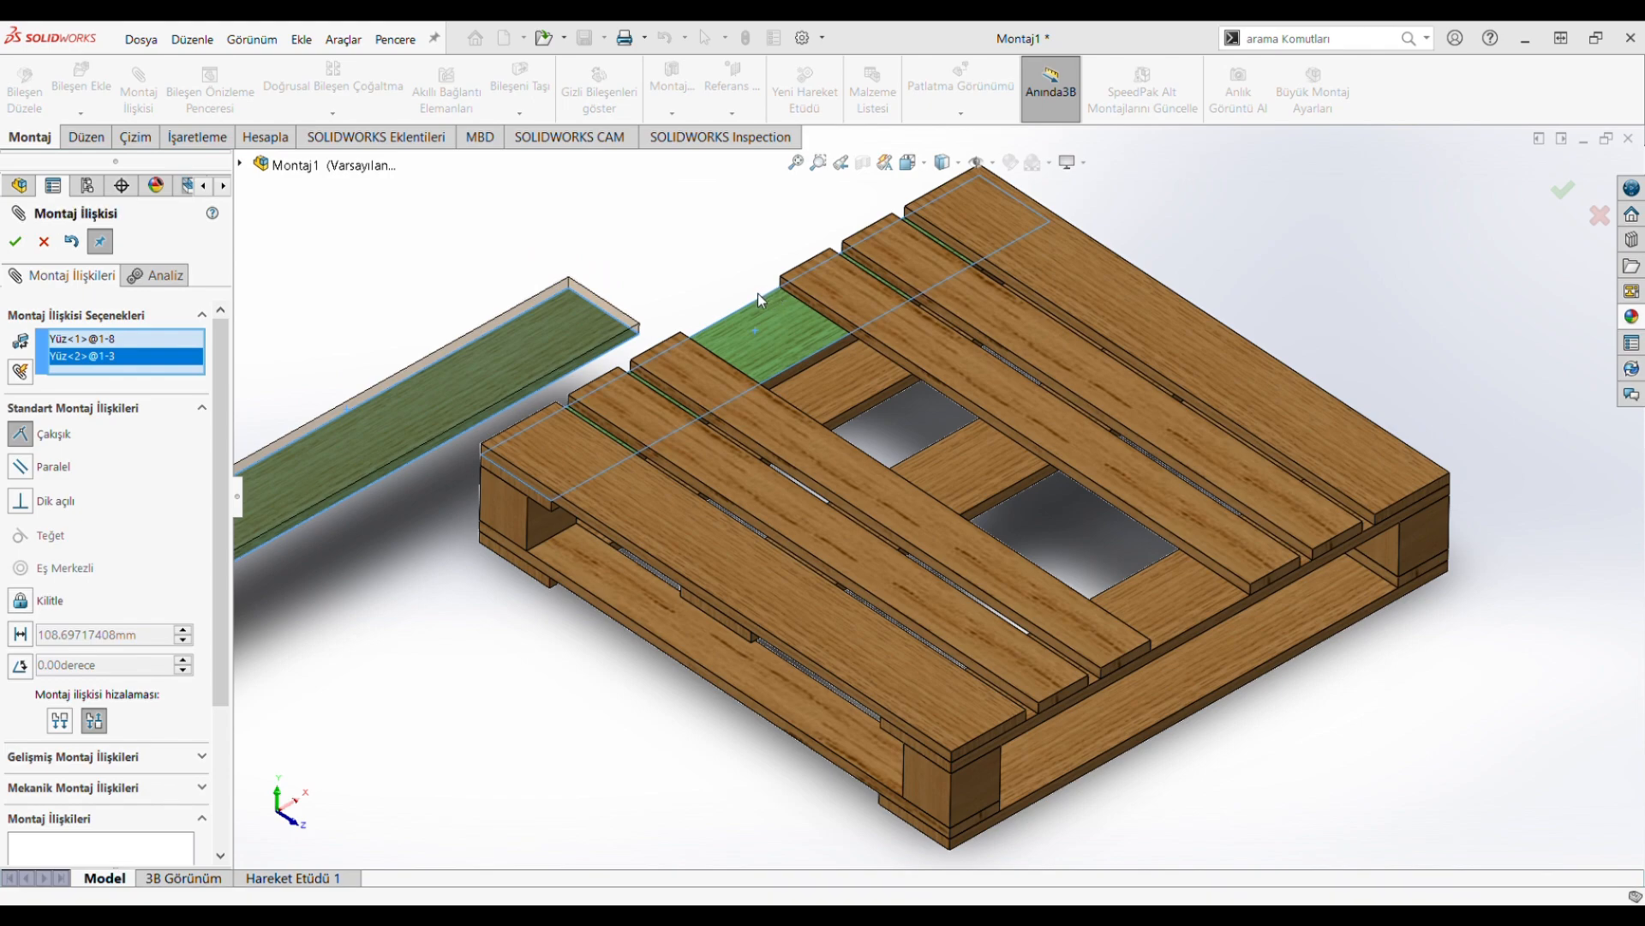
Step: Add a 25 mm distance mate between the wide board's long side face and the adjacent mirrored narrow board's inner side face
left_click_drag(464, 445, 562, 342)
scroll(583, 353, "down", 4)
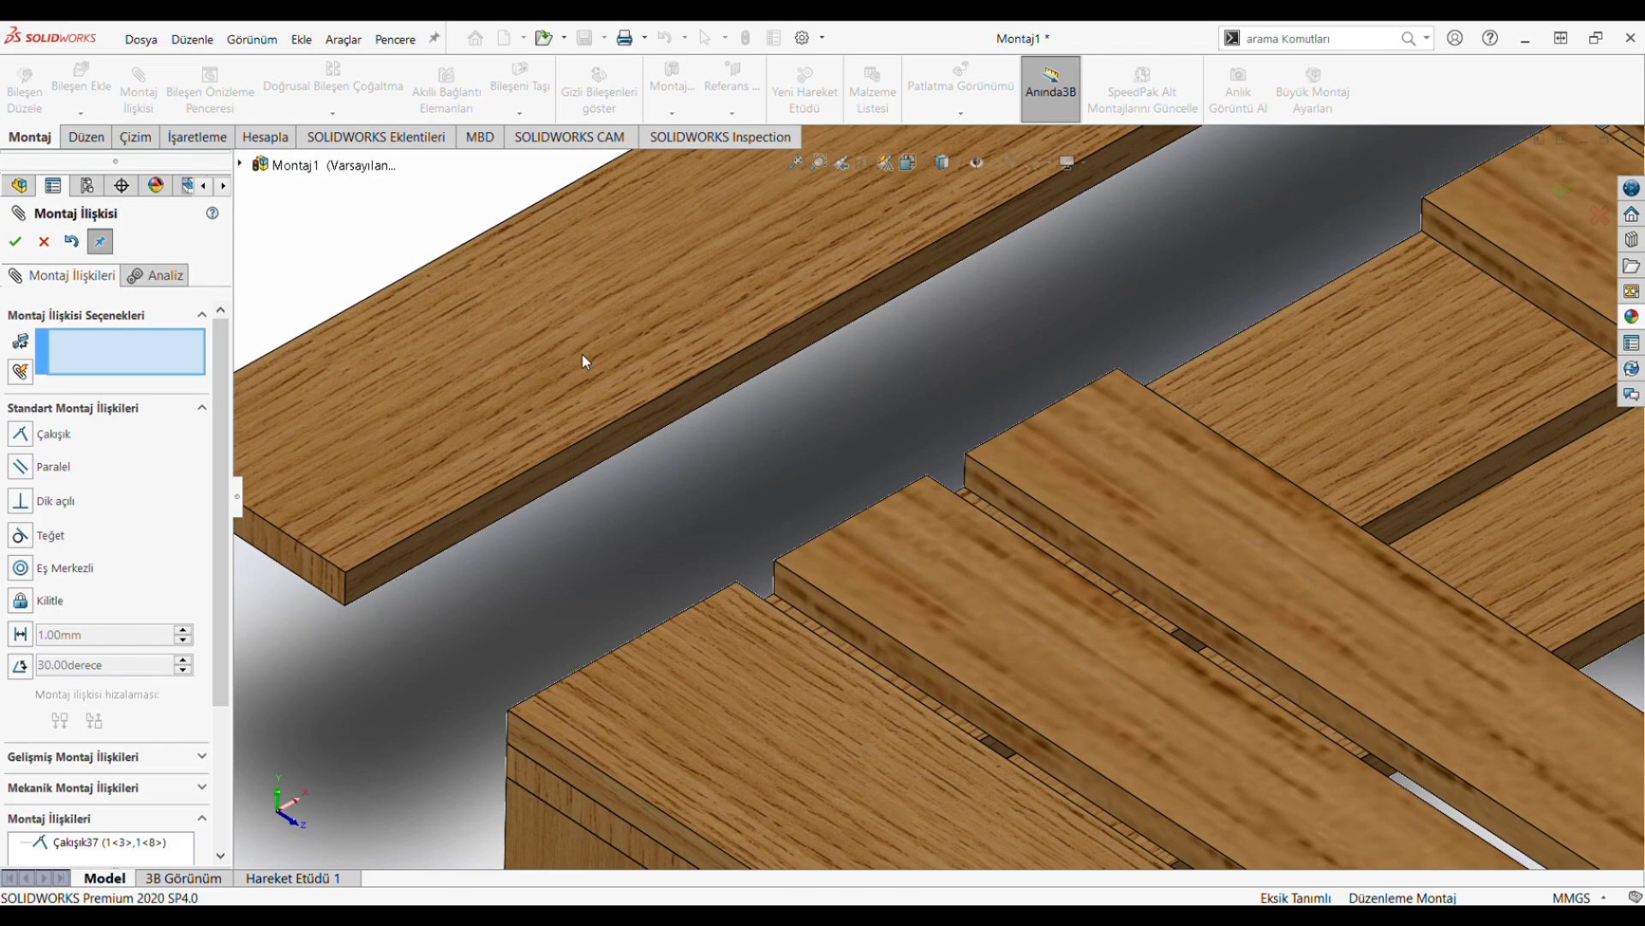
left_click(648, 428)
scroll(1083, 476, "up", 6)
middle_click_drag(1112, 501, 1004, 502)
scroll(1005, 502, "down", 6)
scroll(986, 493, "down", 1)
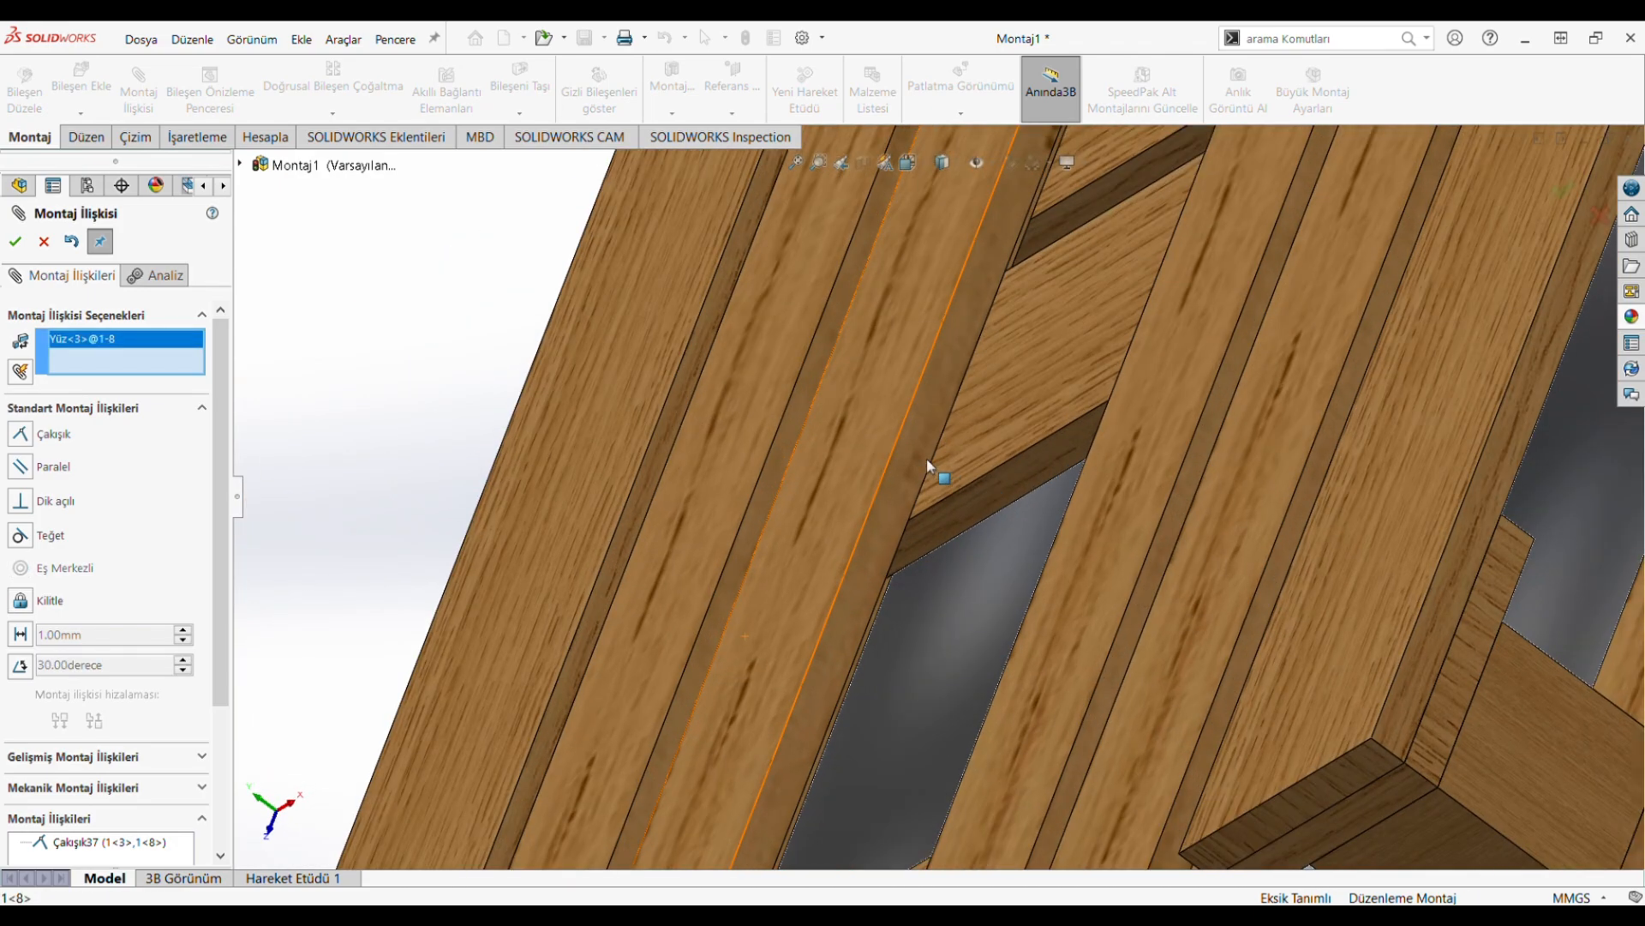
left_click(918, 454)
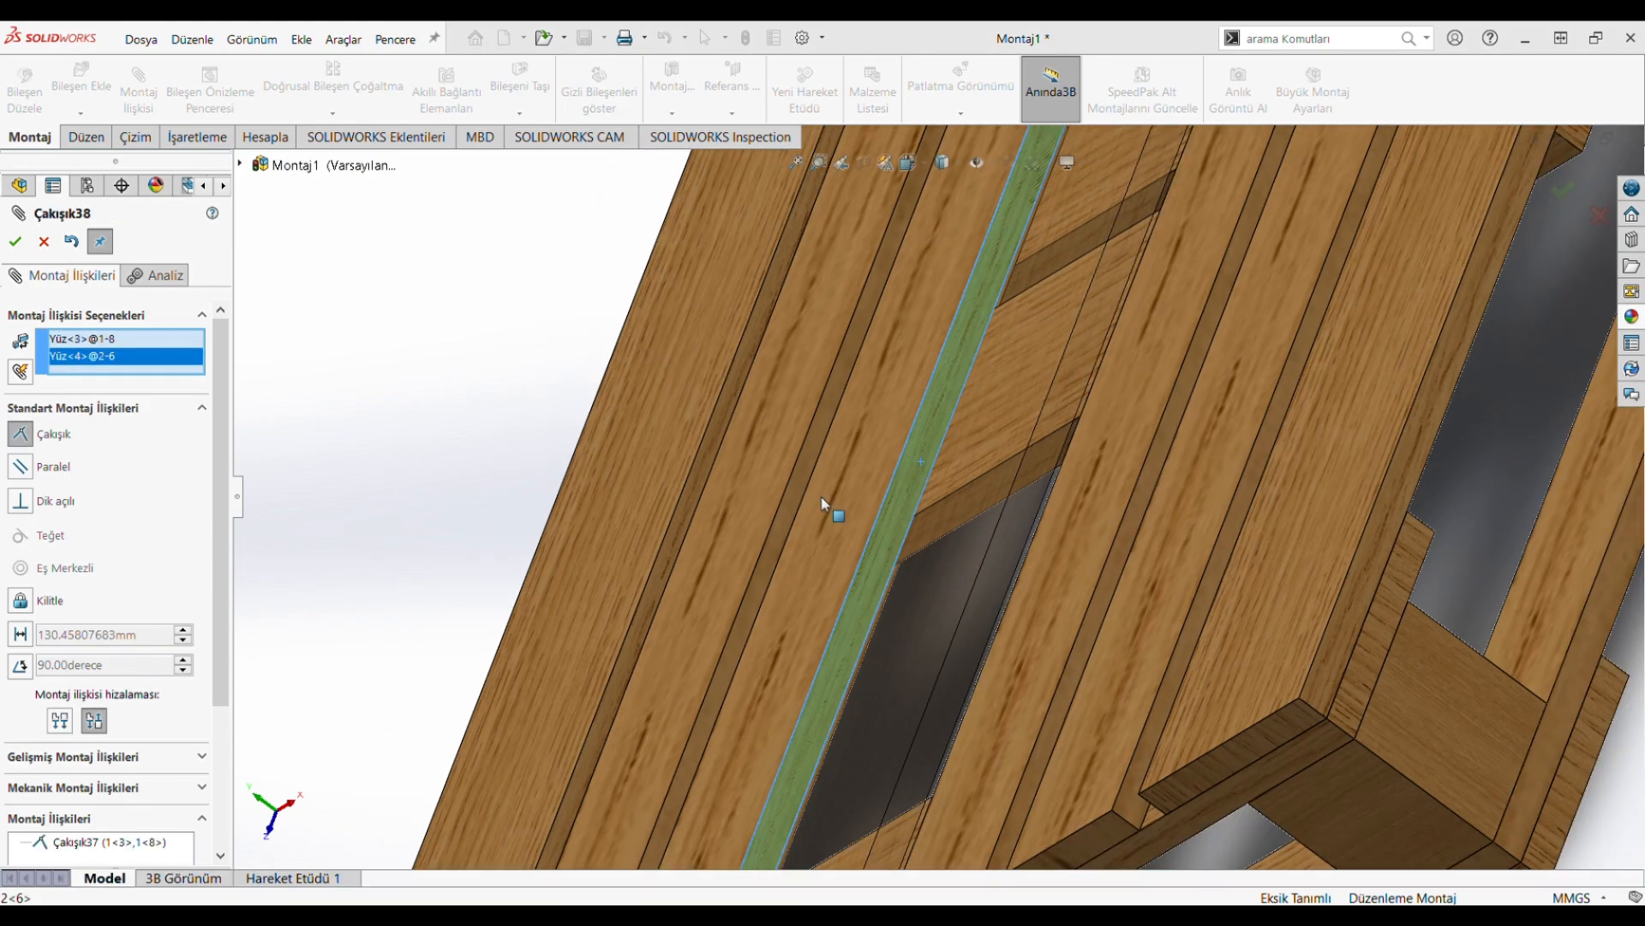
left_click(1037, 459)
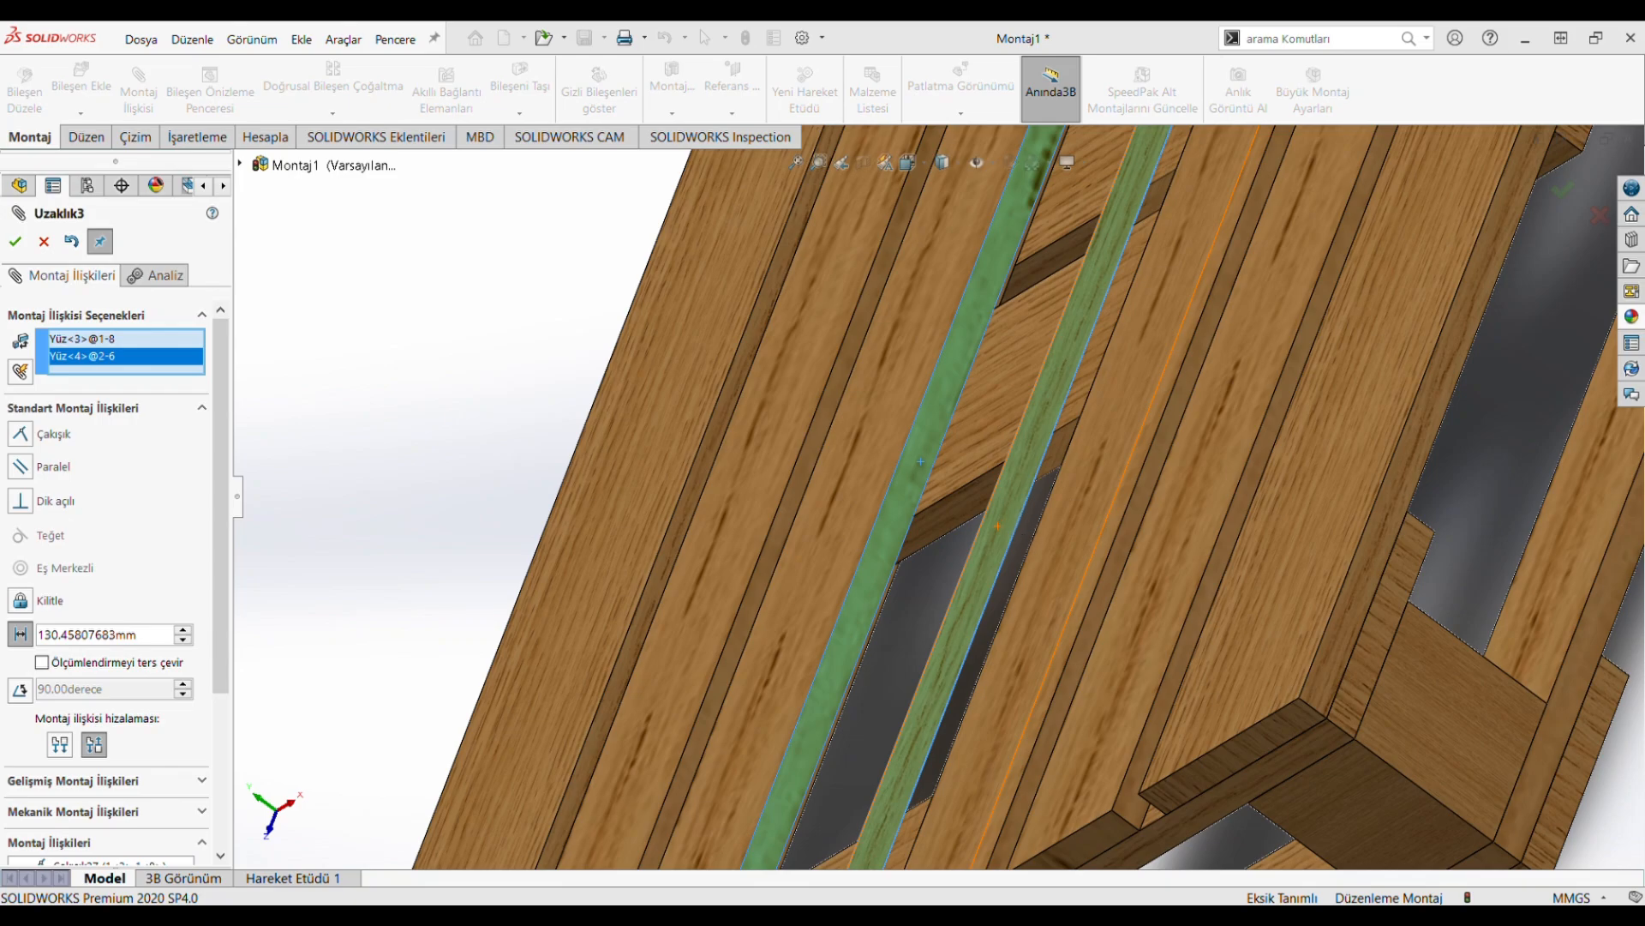
type("25")
key("Return")
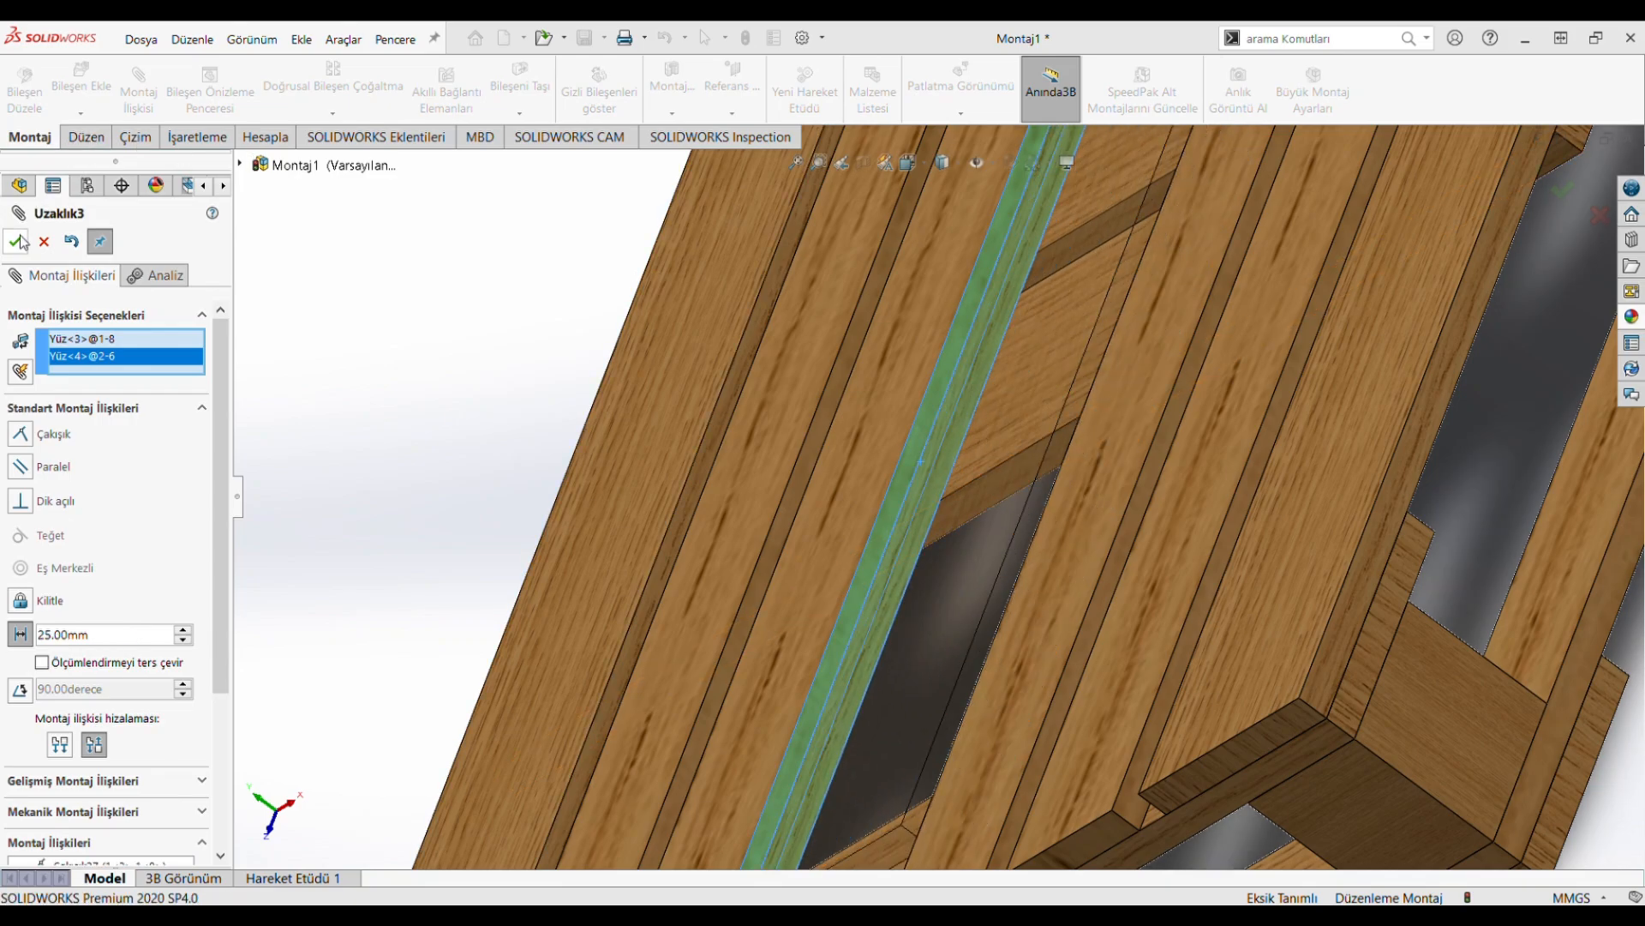
Step: Mate the wide middle board's end face coincident with the outer side face of the cross board beneath it and finish mating
scroll(544, 437, "up", 5)
middle_click_drag(548, 439, 685, 406)
scroll(1215, 624, "up", 5)
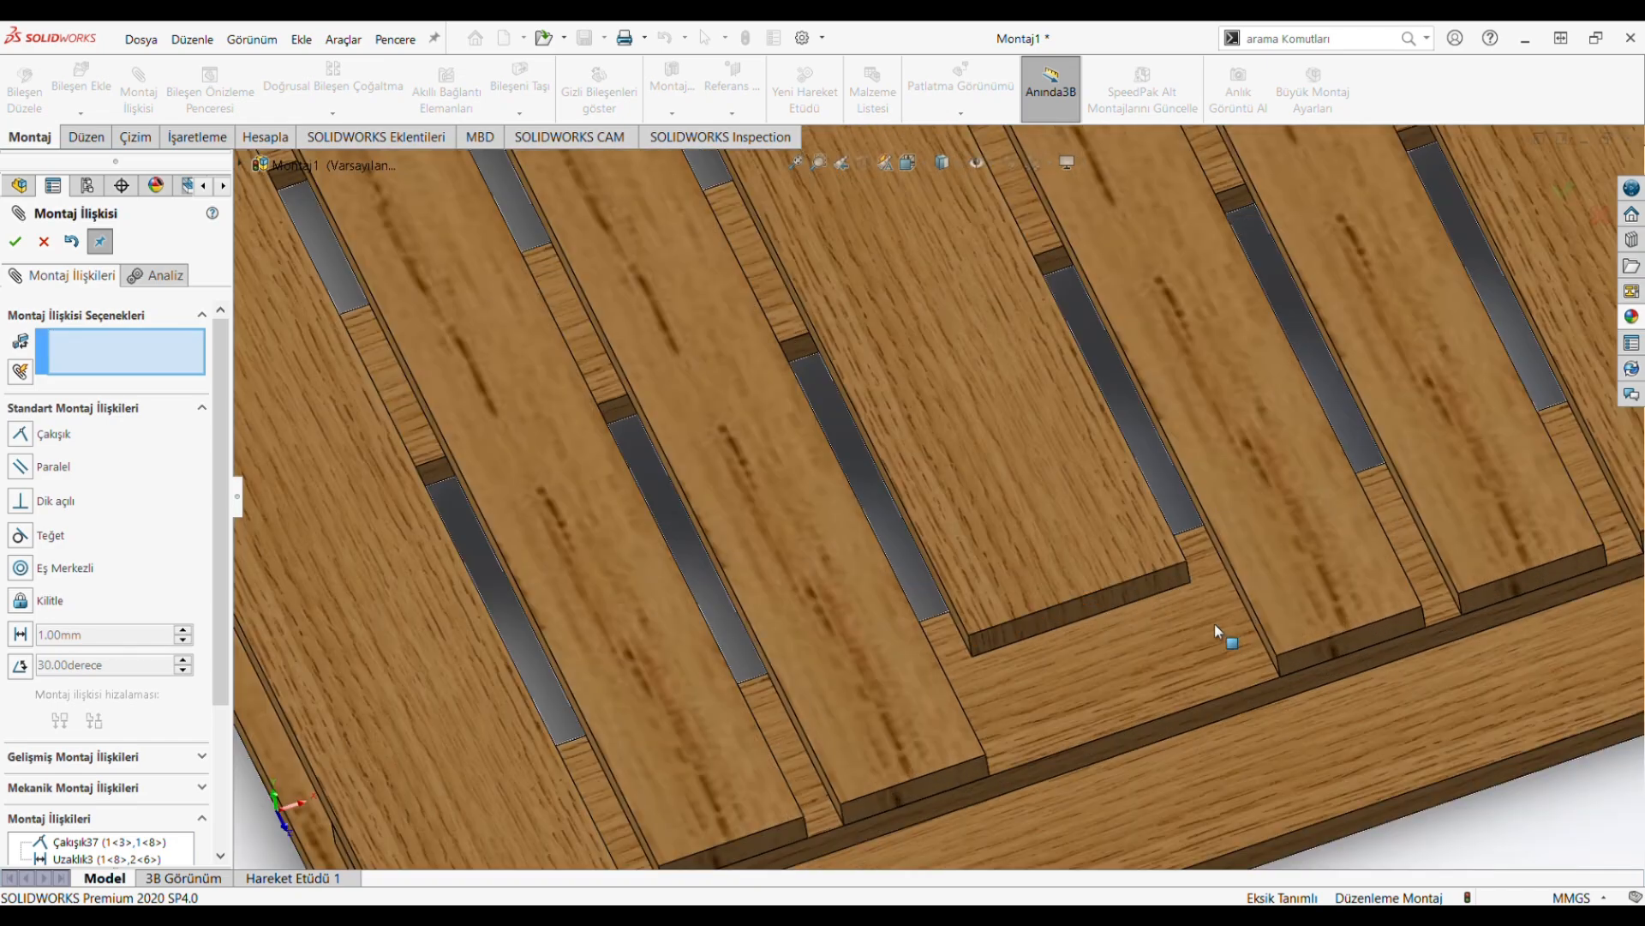
left_click(1109, 604)
left_click(1157, 722)
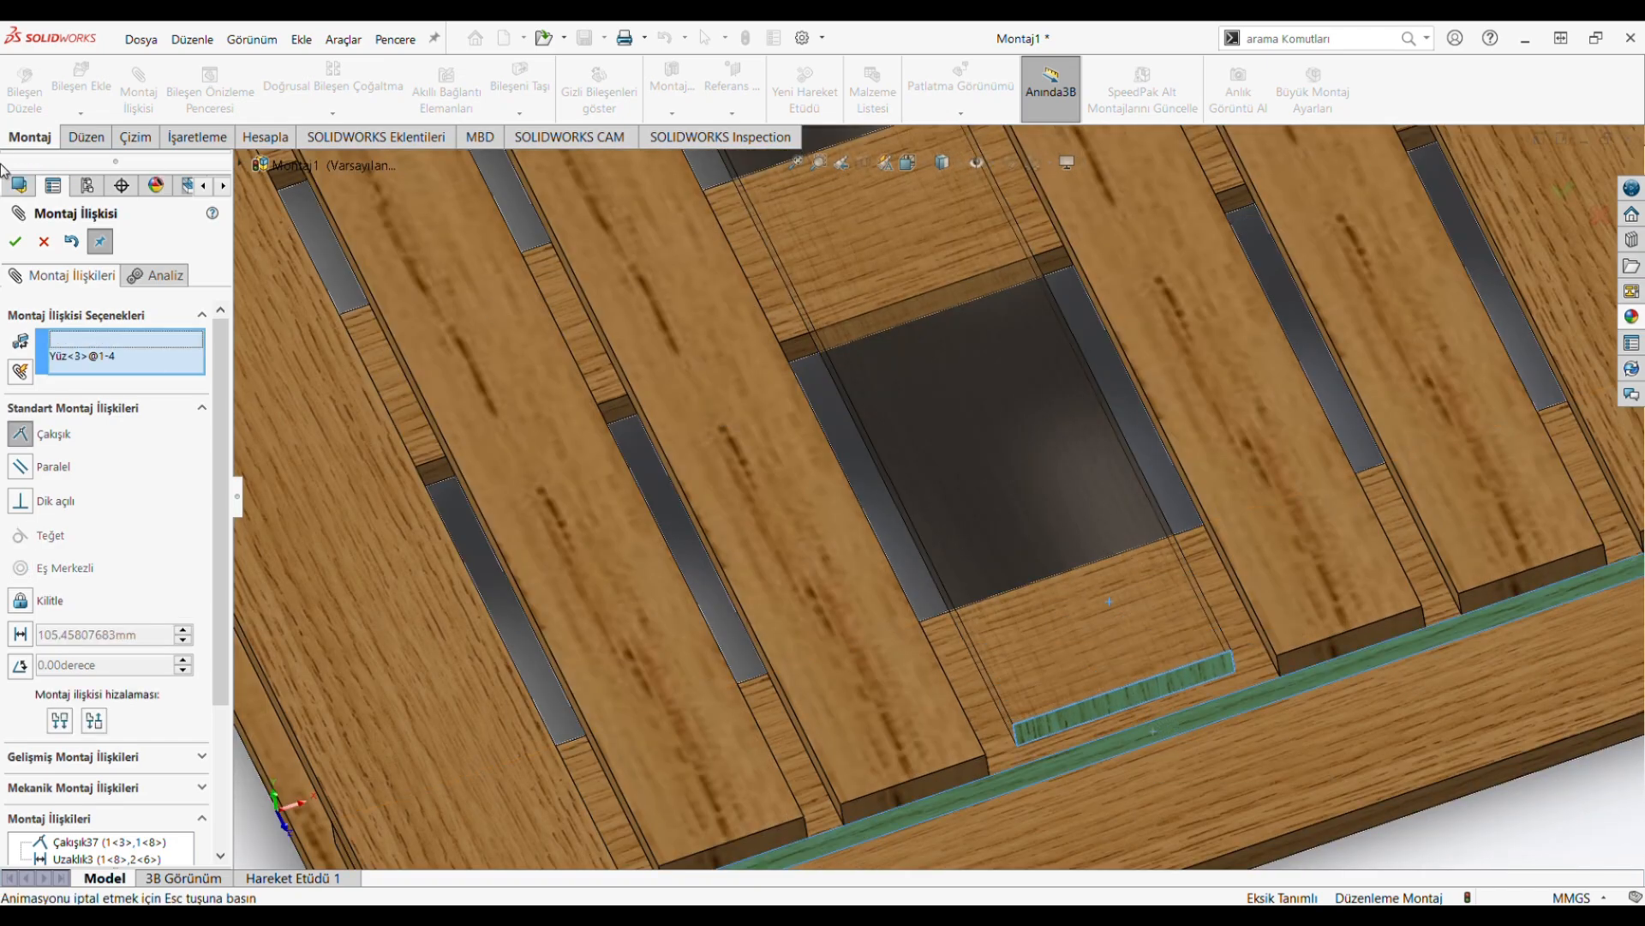
left_click(15, 241)
left_click(15, 240)
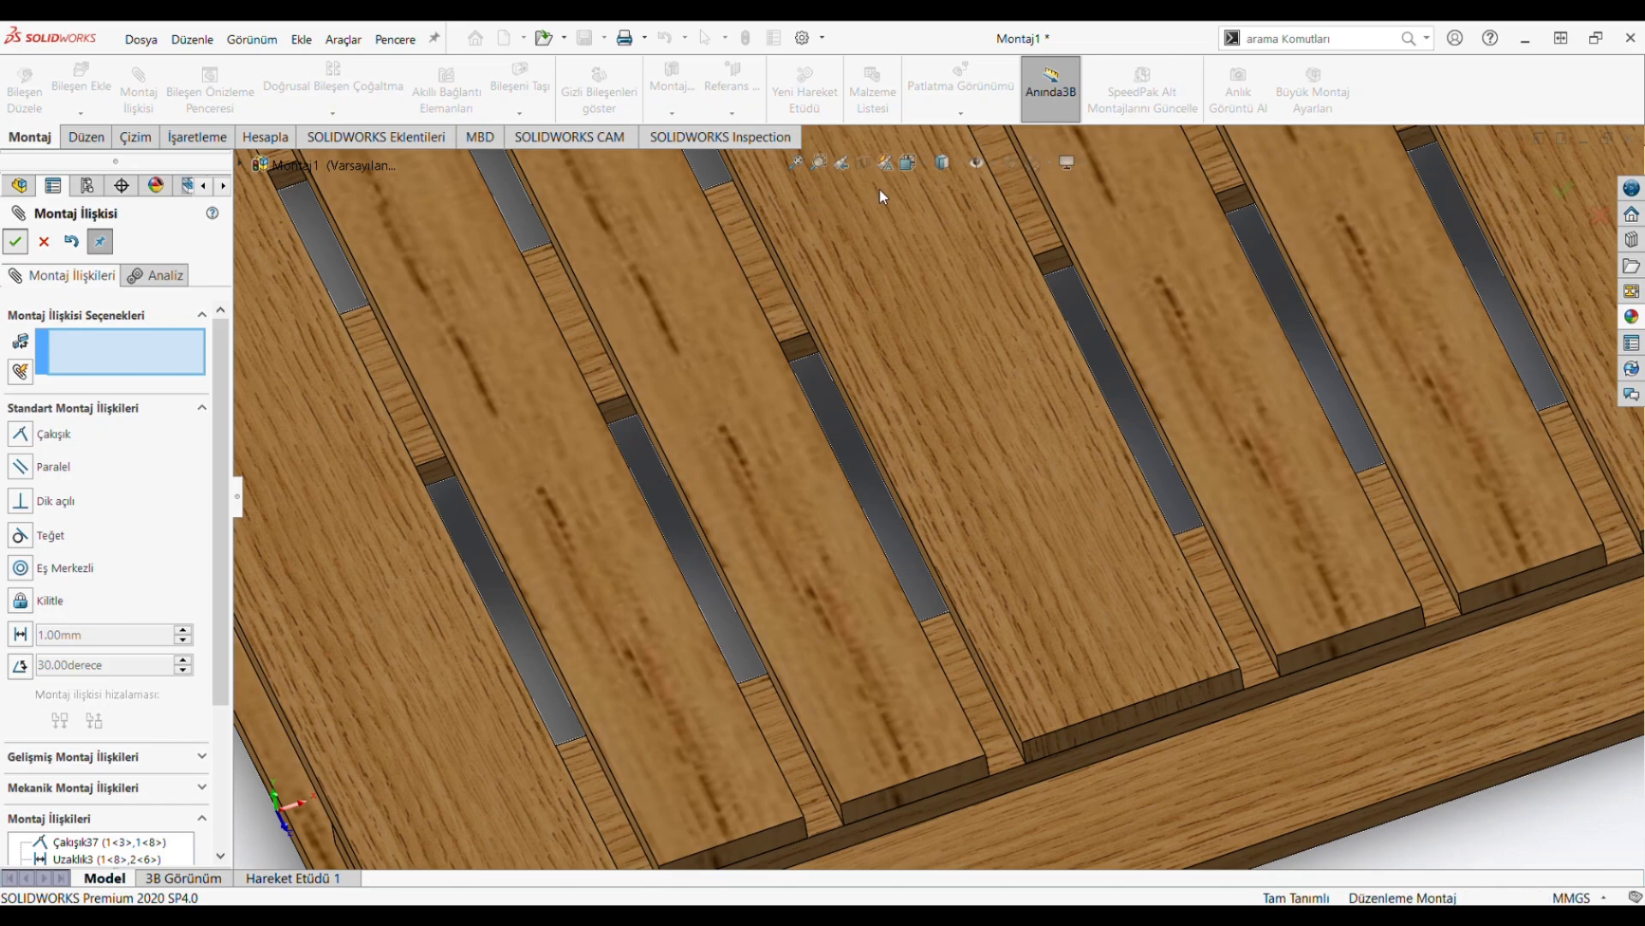
scroll(749, 341, "down", 6)
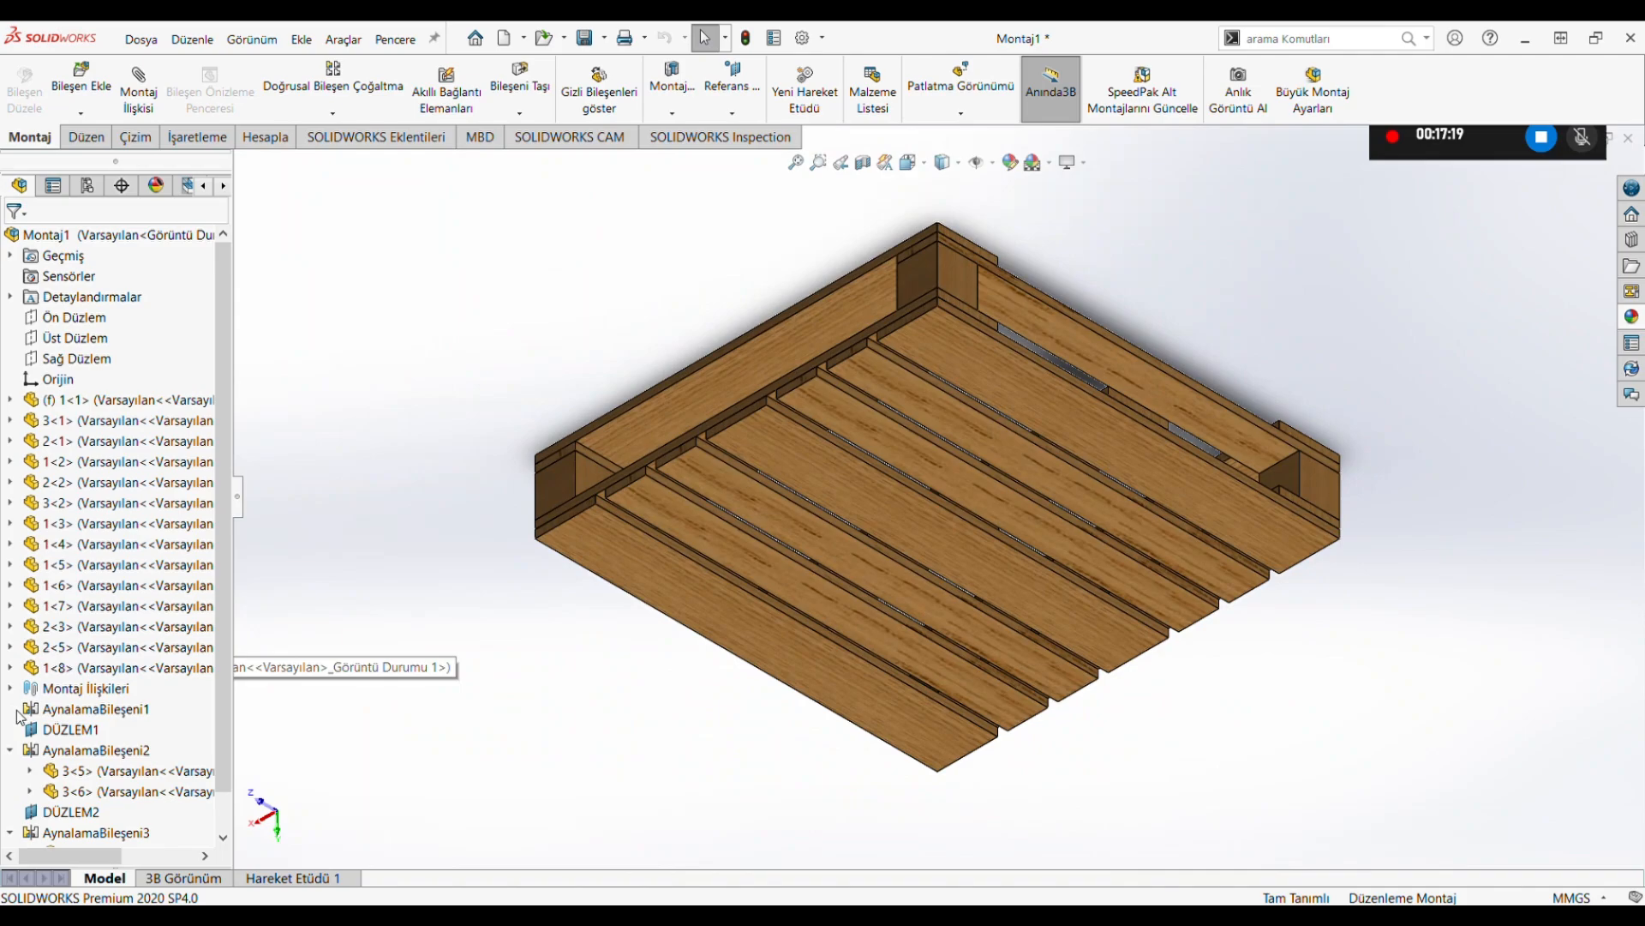
middle_click_drag(840, 522, 871, 291)
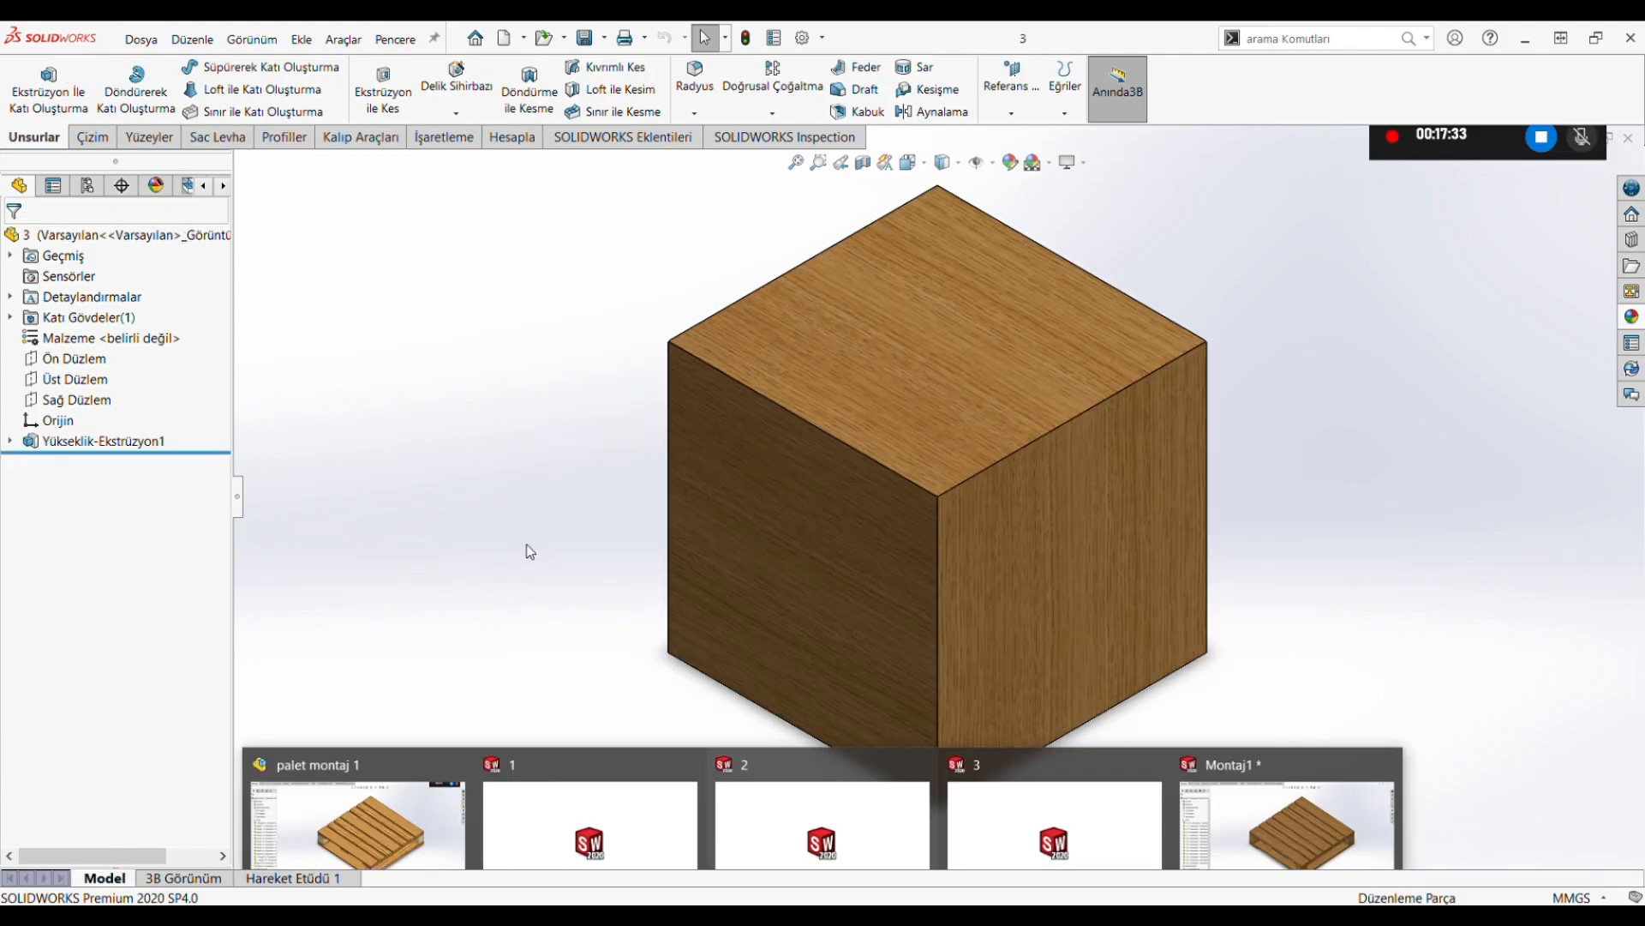
Step: Try the unfinished oak 2d and polished oak 2d appearances on the block part
left_click(1628, 321)
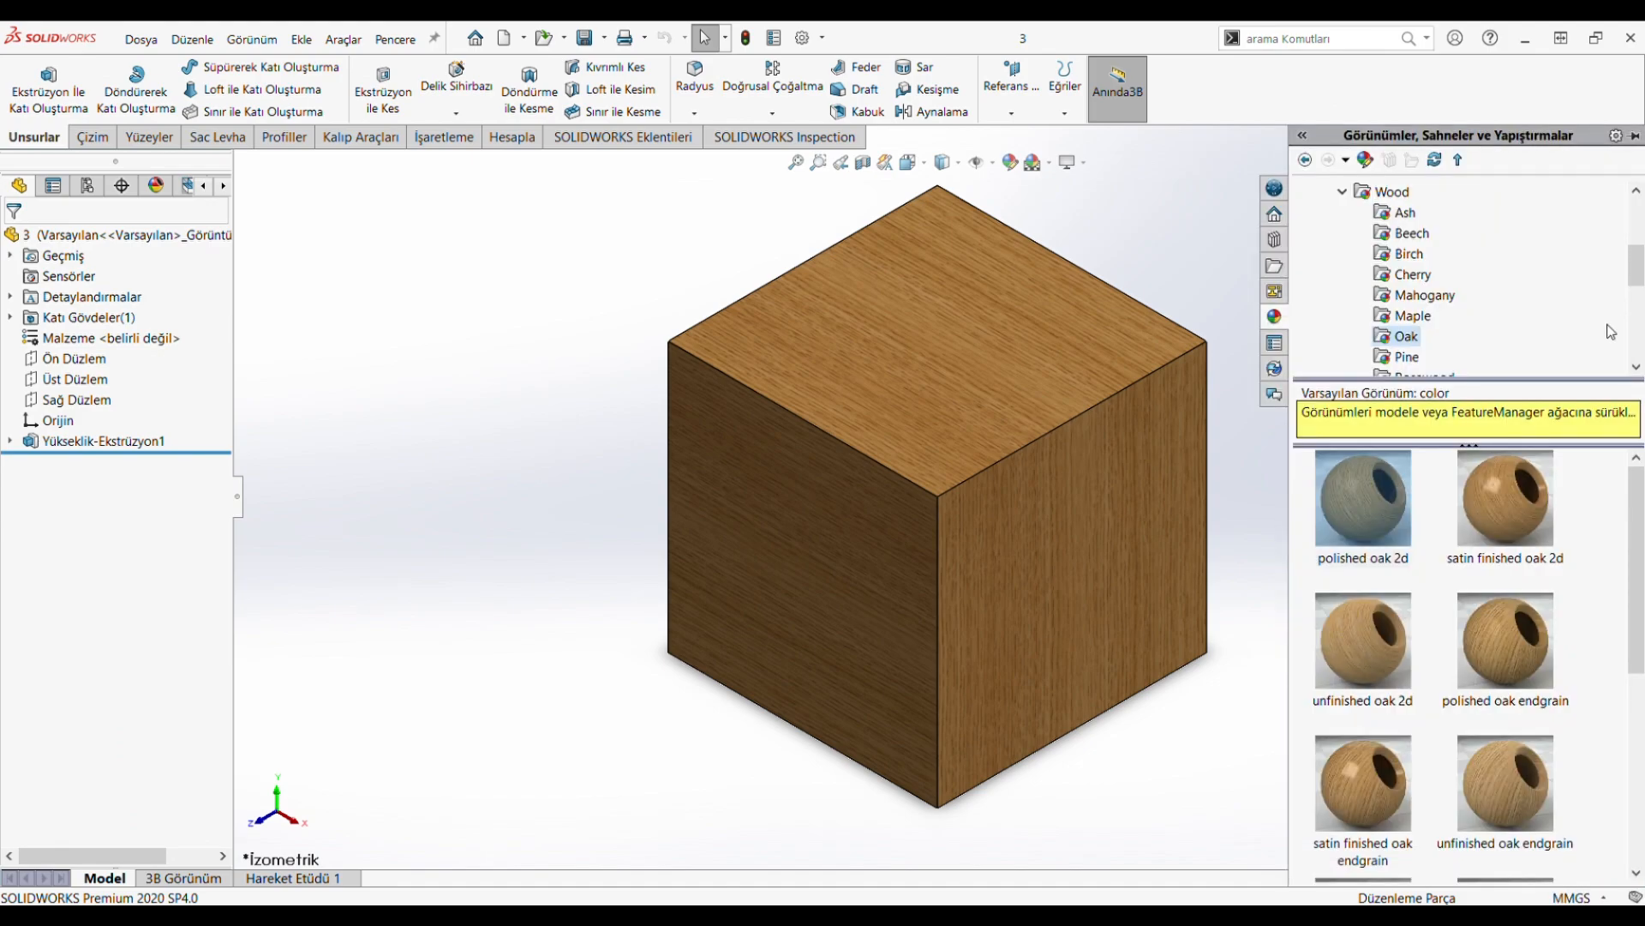
left_click_drag(1377, 641, 1333, 418)
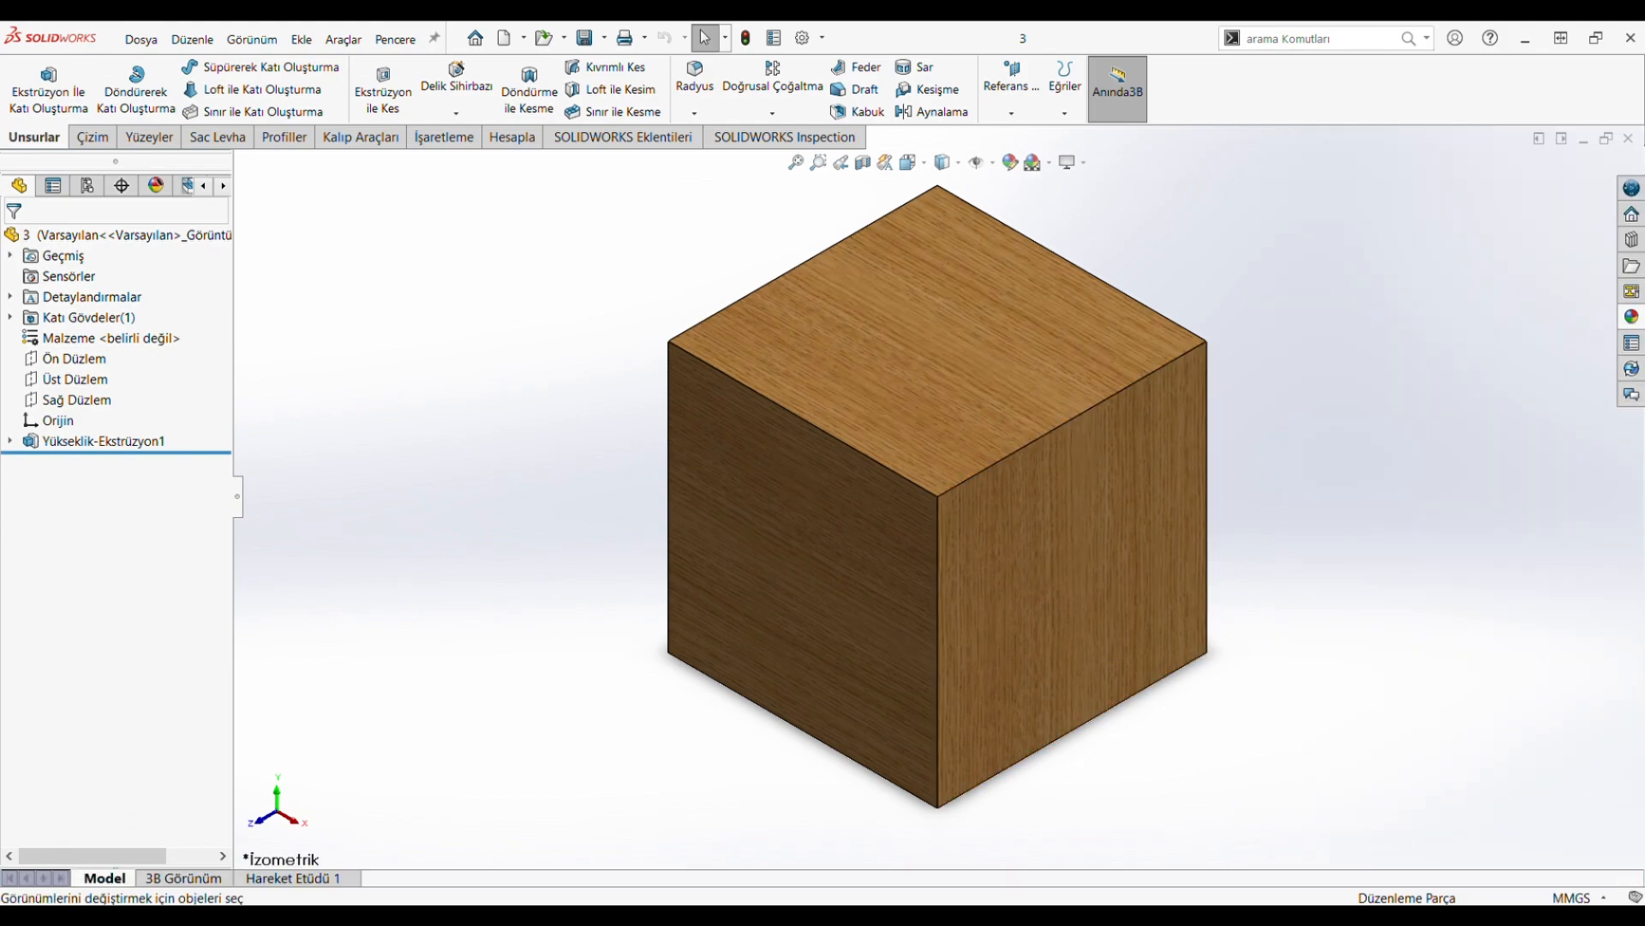
left_click(1630, 320)
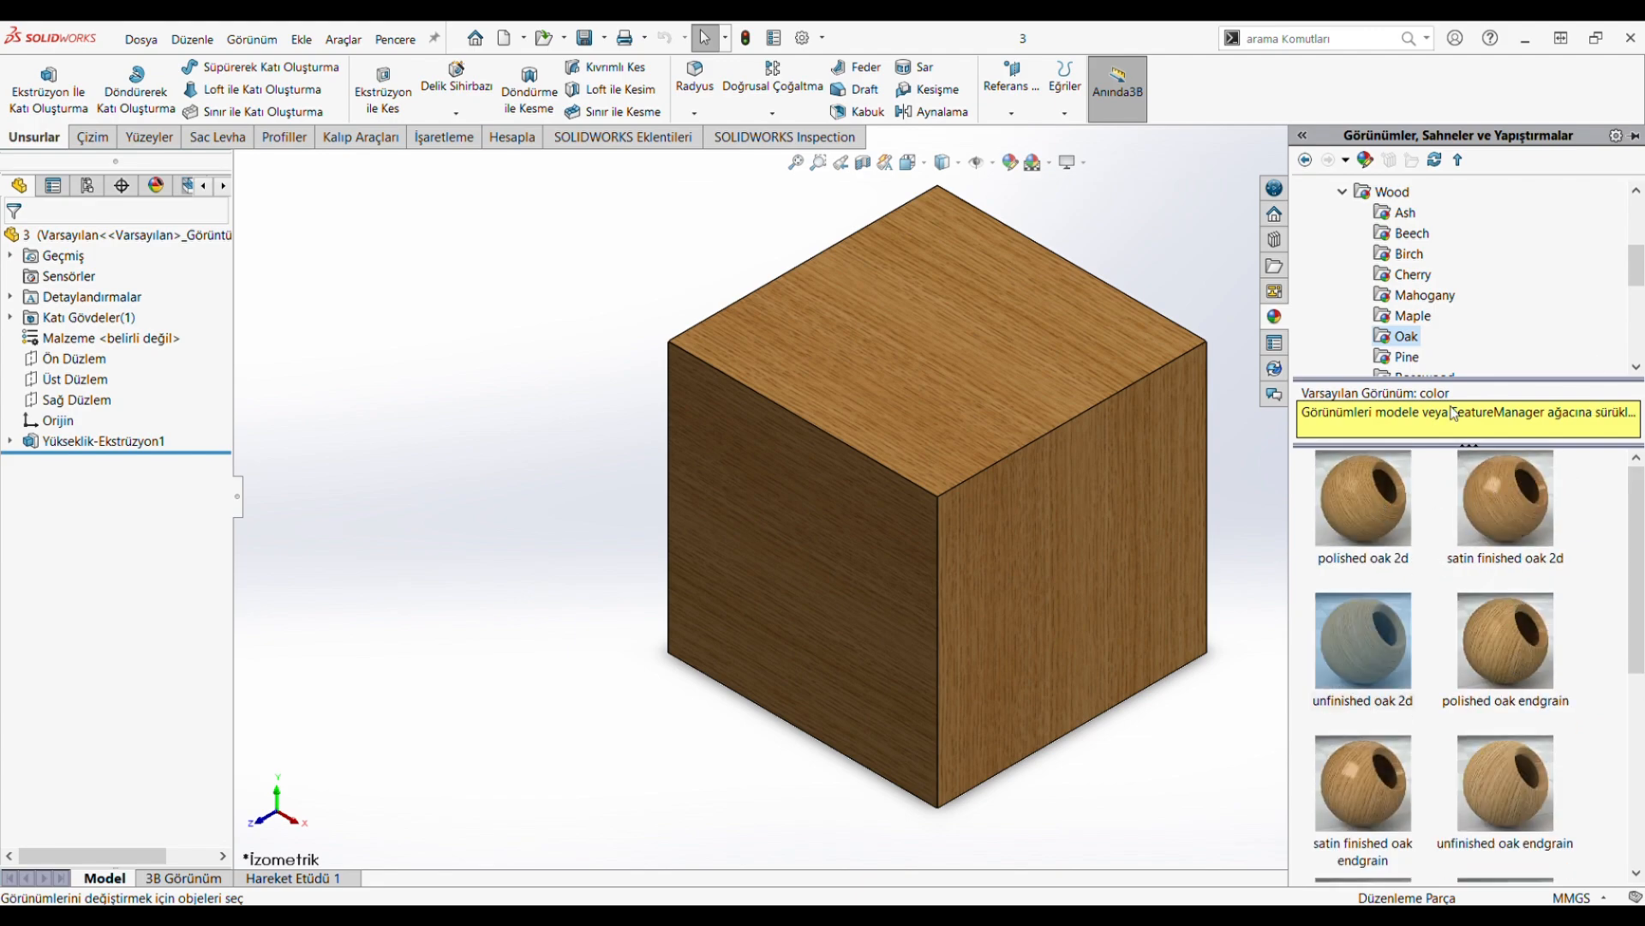
left_click_drag(1371, 510, 1067, 528)
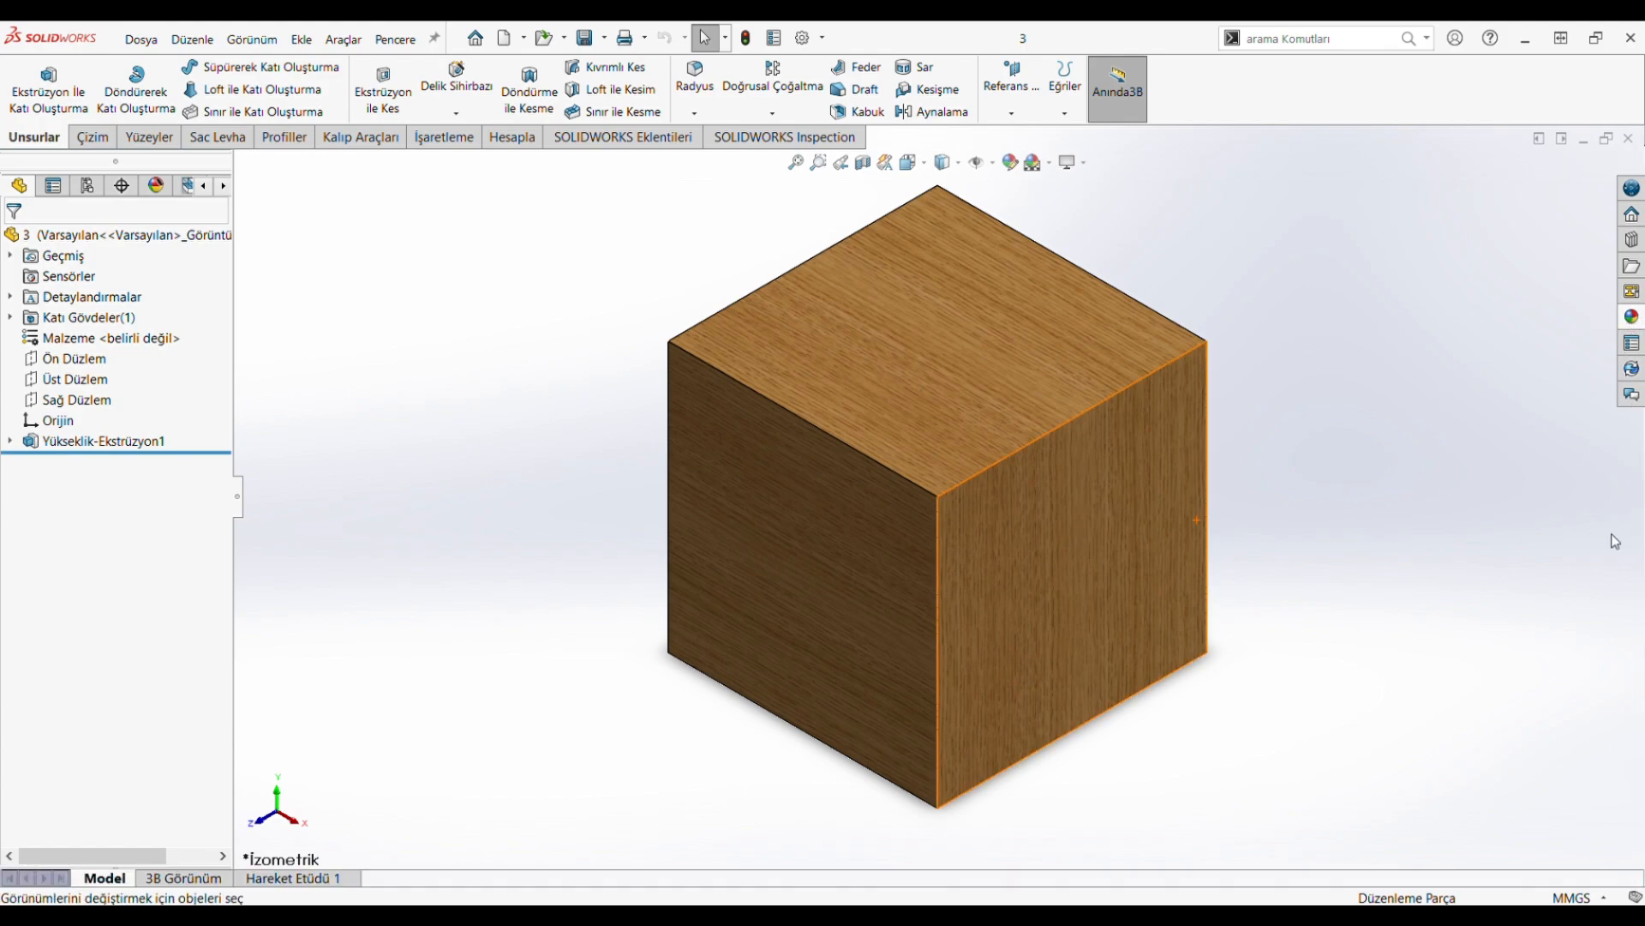
Step: Try the varnished oak and unfinished oak appearances from the Oak wood group on the block part
mouse_move(1626, 548)
scroll(1534, 797, "down", 5)
left_click_drag(1382, 833, 1104, 610)
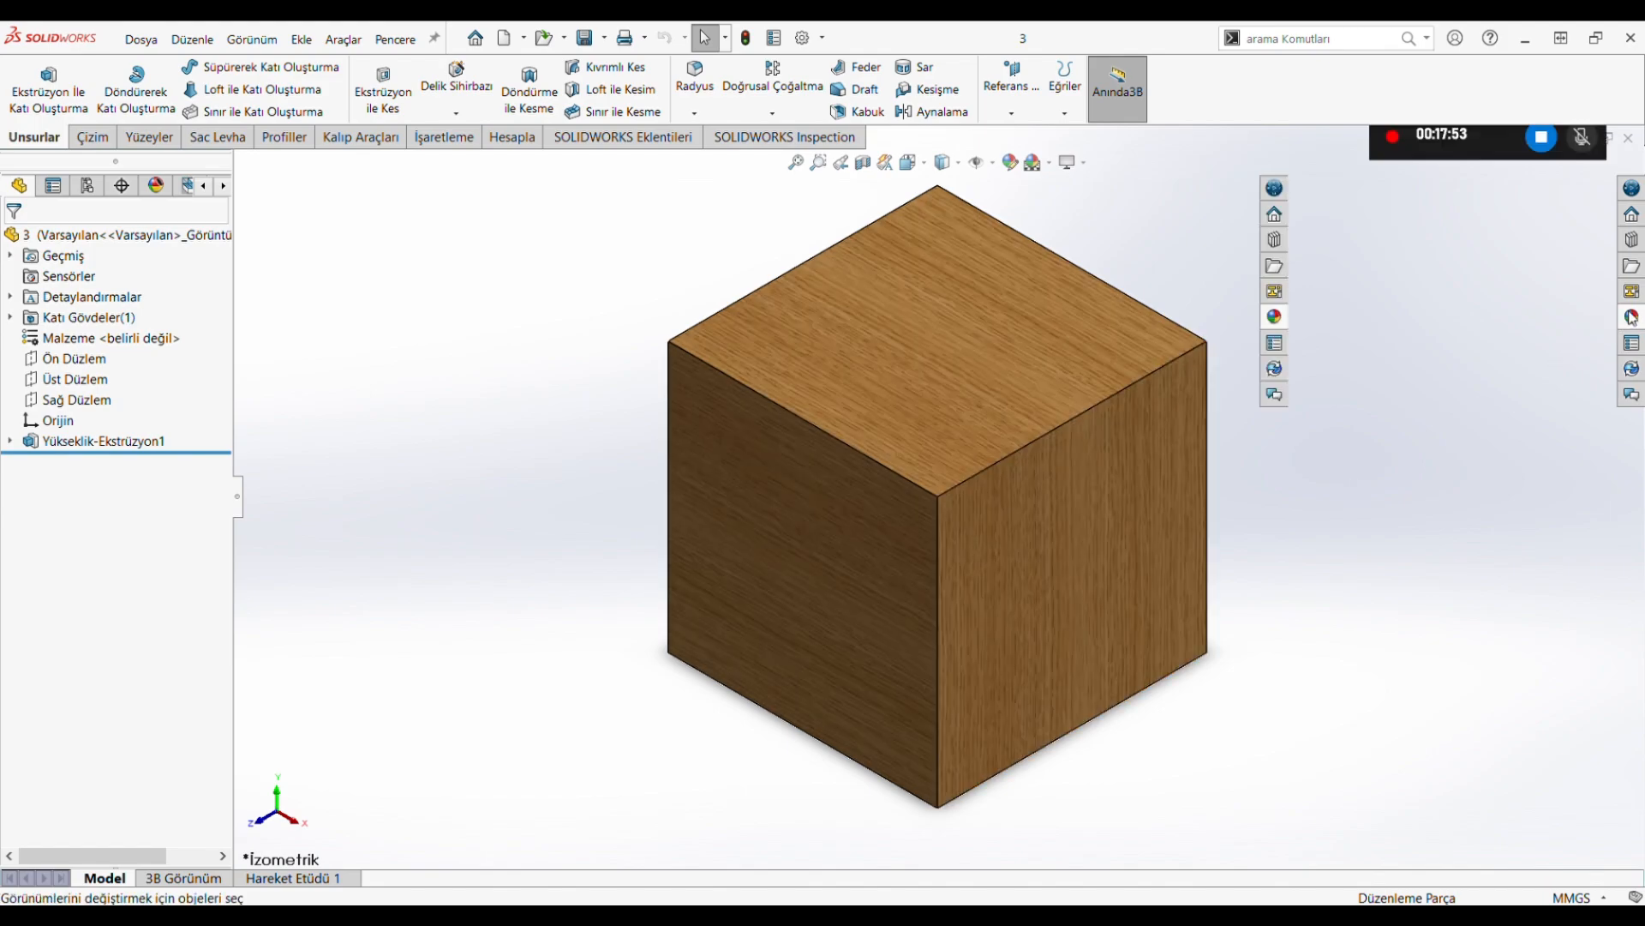
mouse_move(1632, 319)
left_click_drag(1375, 686, 1110, 555)
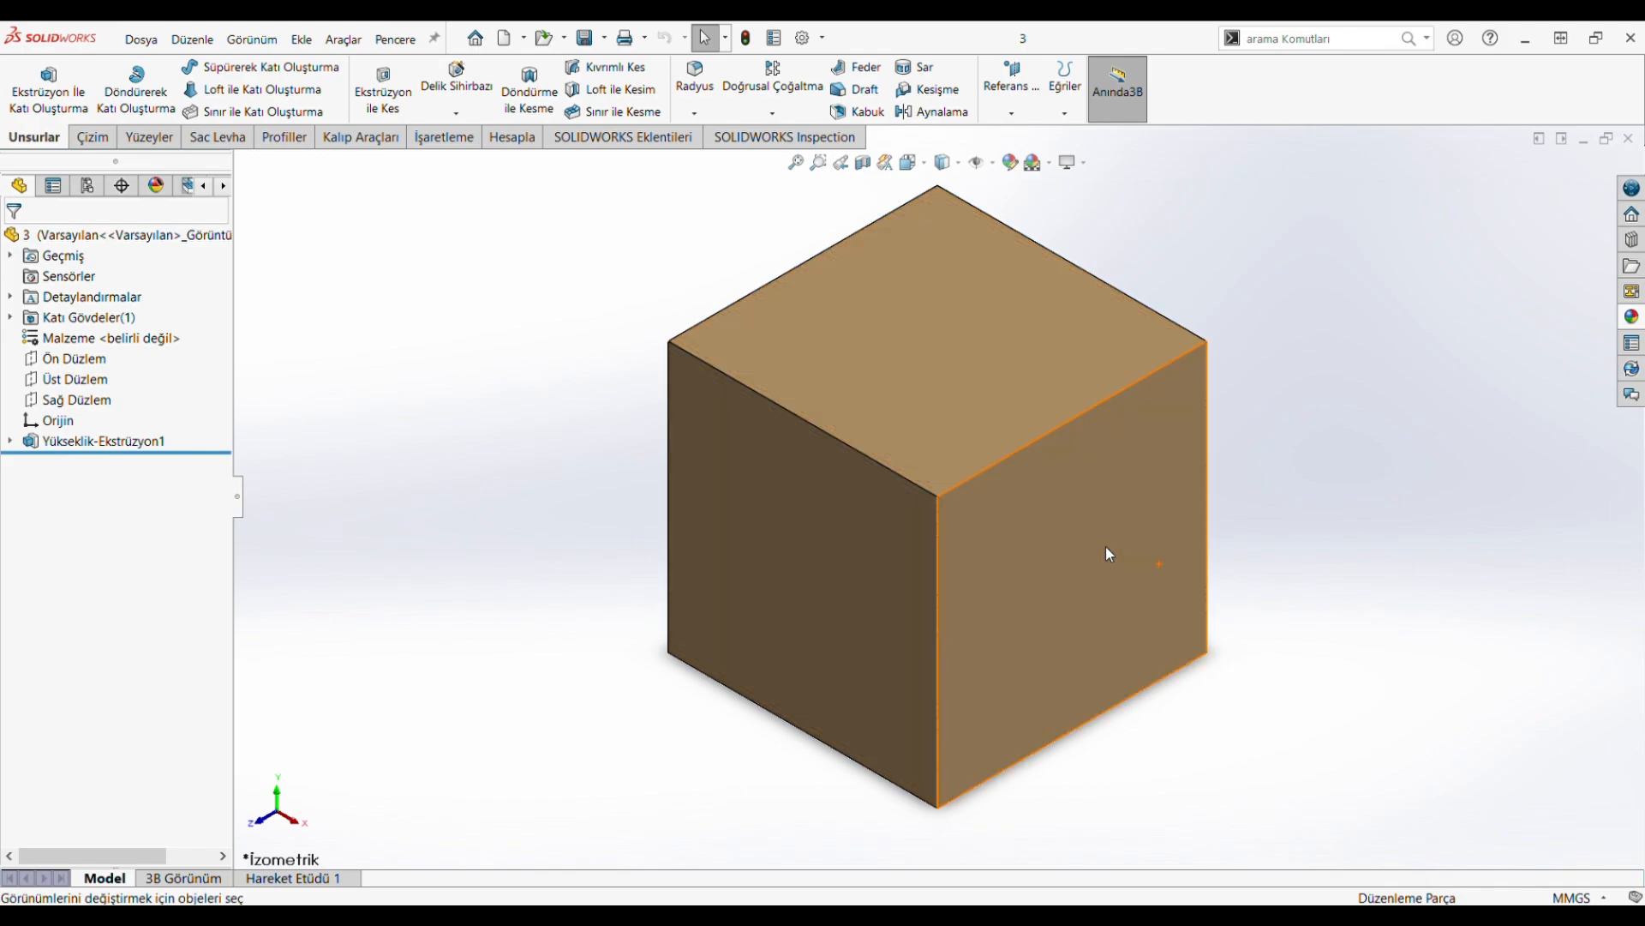
Step: Apply the polished oak appearance to the whole block part
left_click(1632, 317)
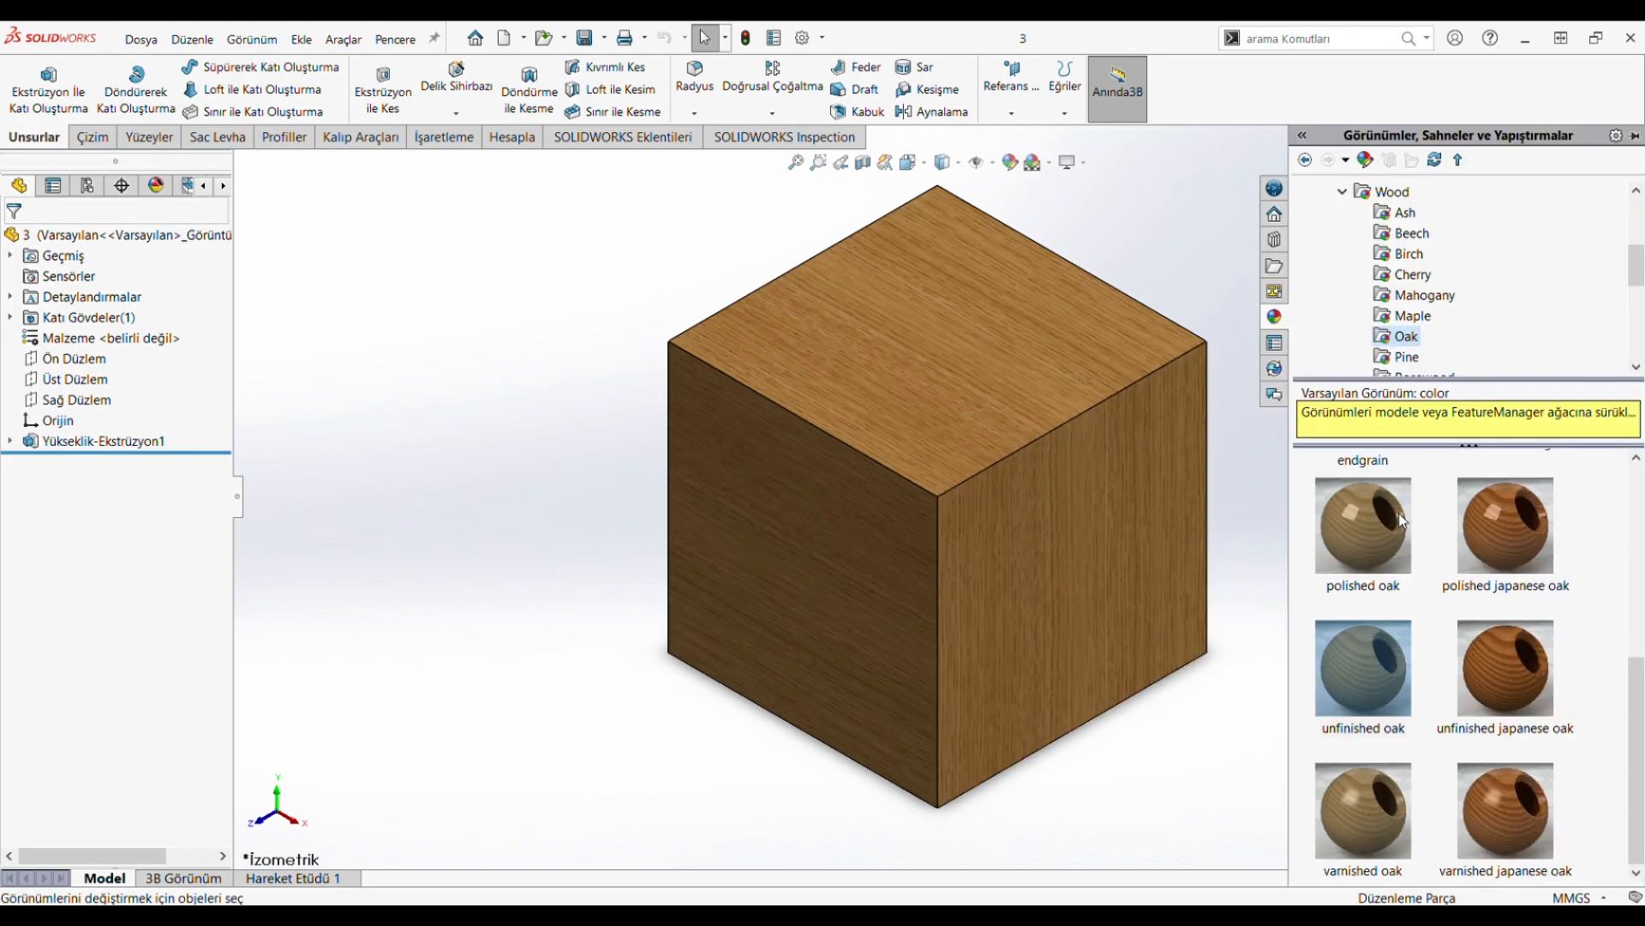
left_click_drag(1403, 521, 1078, 547)
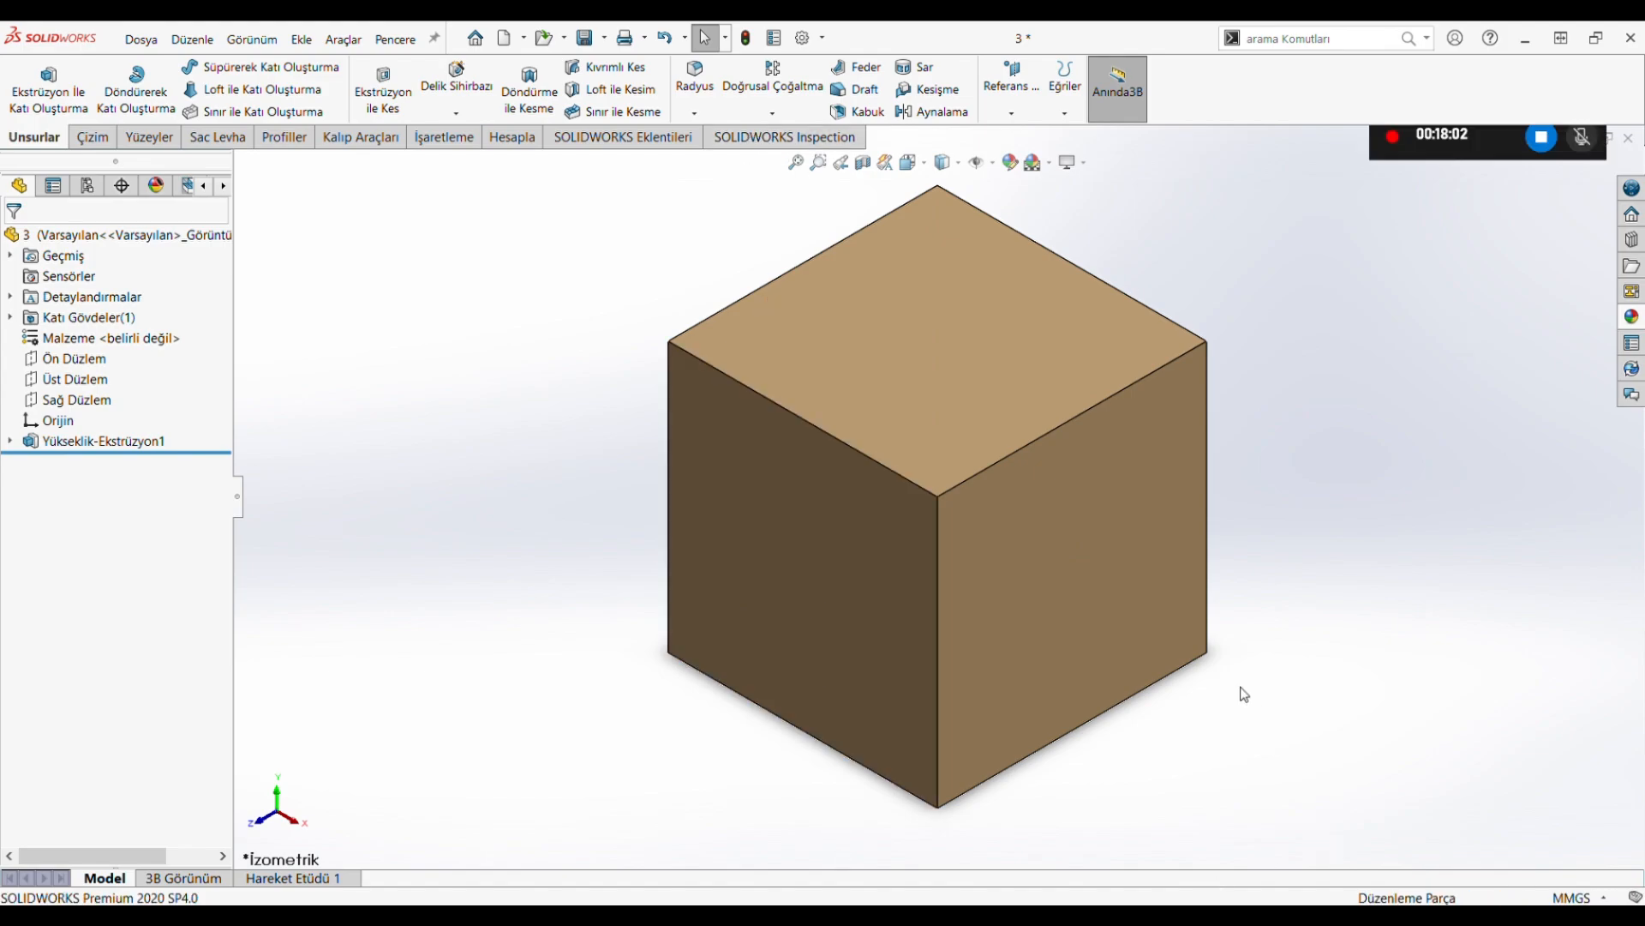
Step: Return to the pallet assembly, inspect its blocks from the side and set an isometric corner view
key("ctrl+Tab")
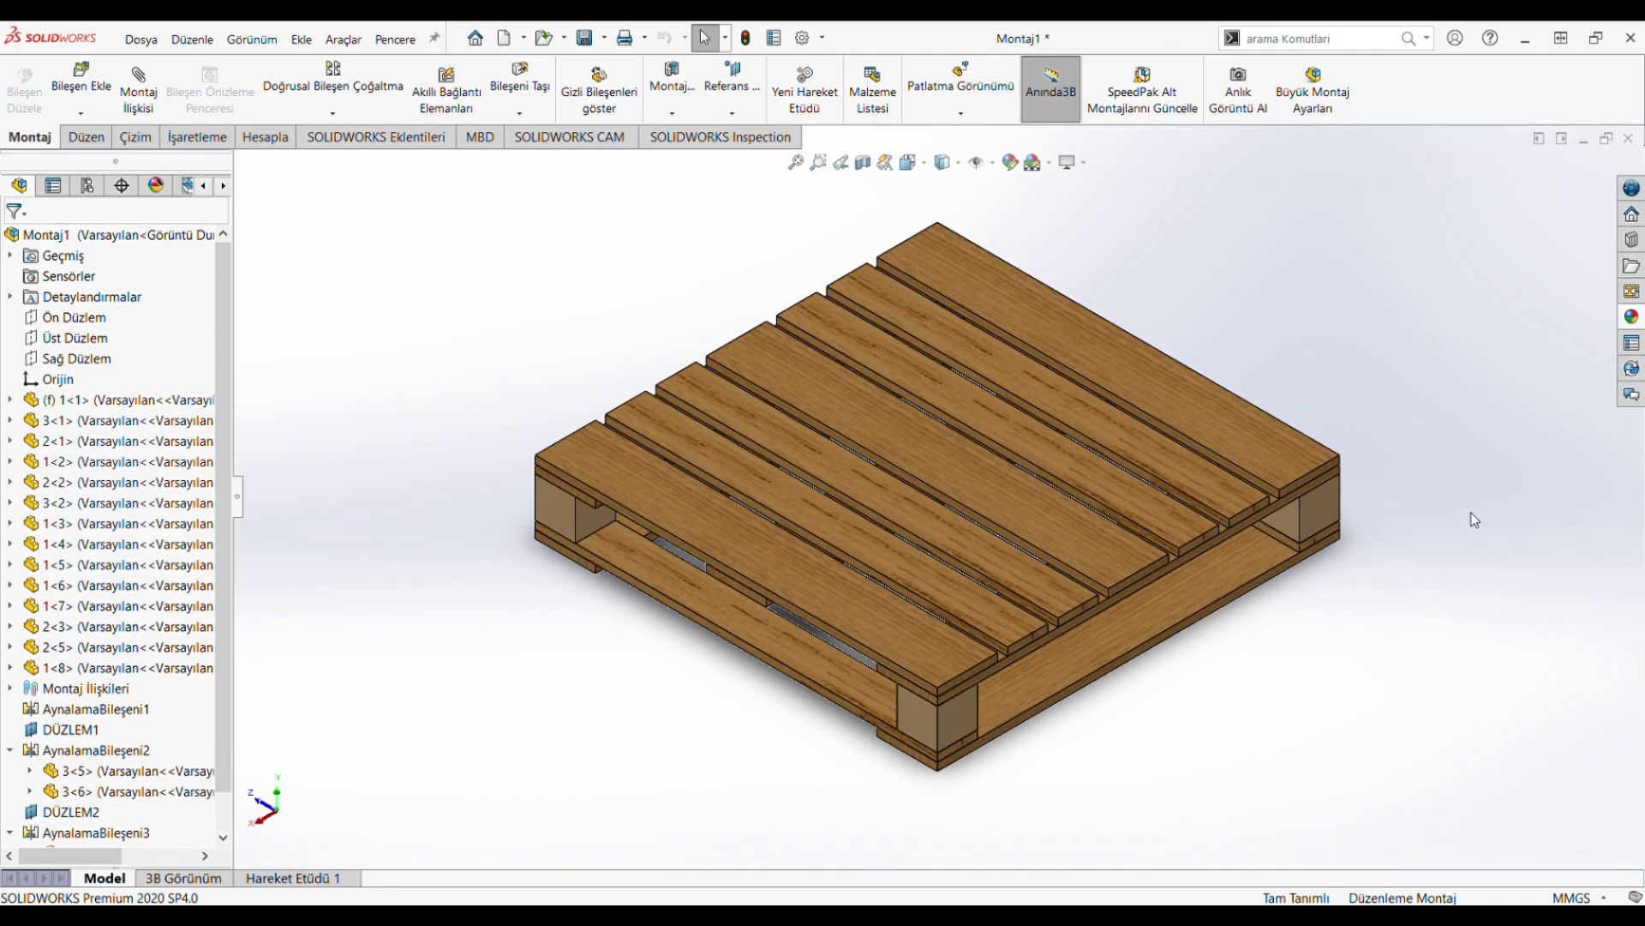
middle_click_drag(1045, 392, 902, 207)
key("ctrl+space")
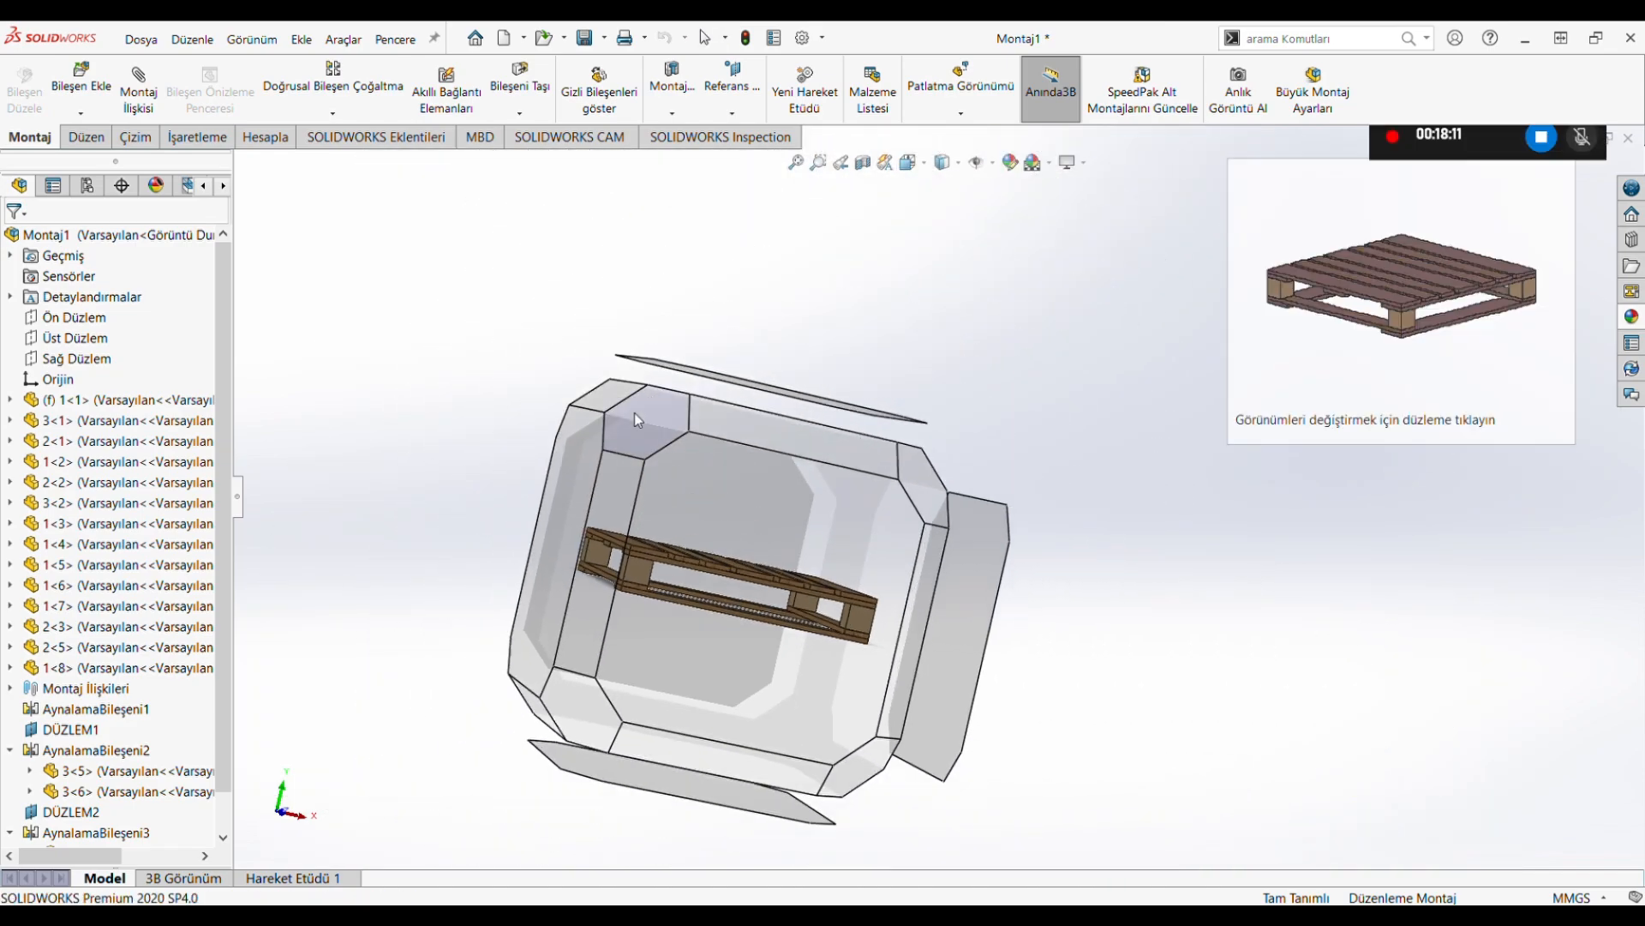
left_click(635, 415)
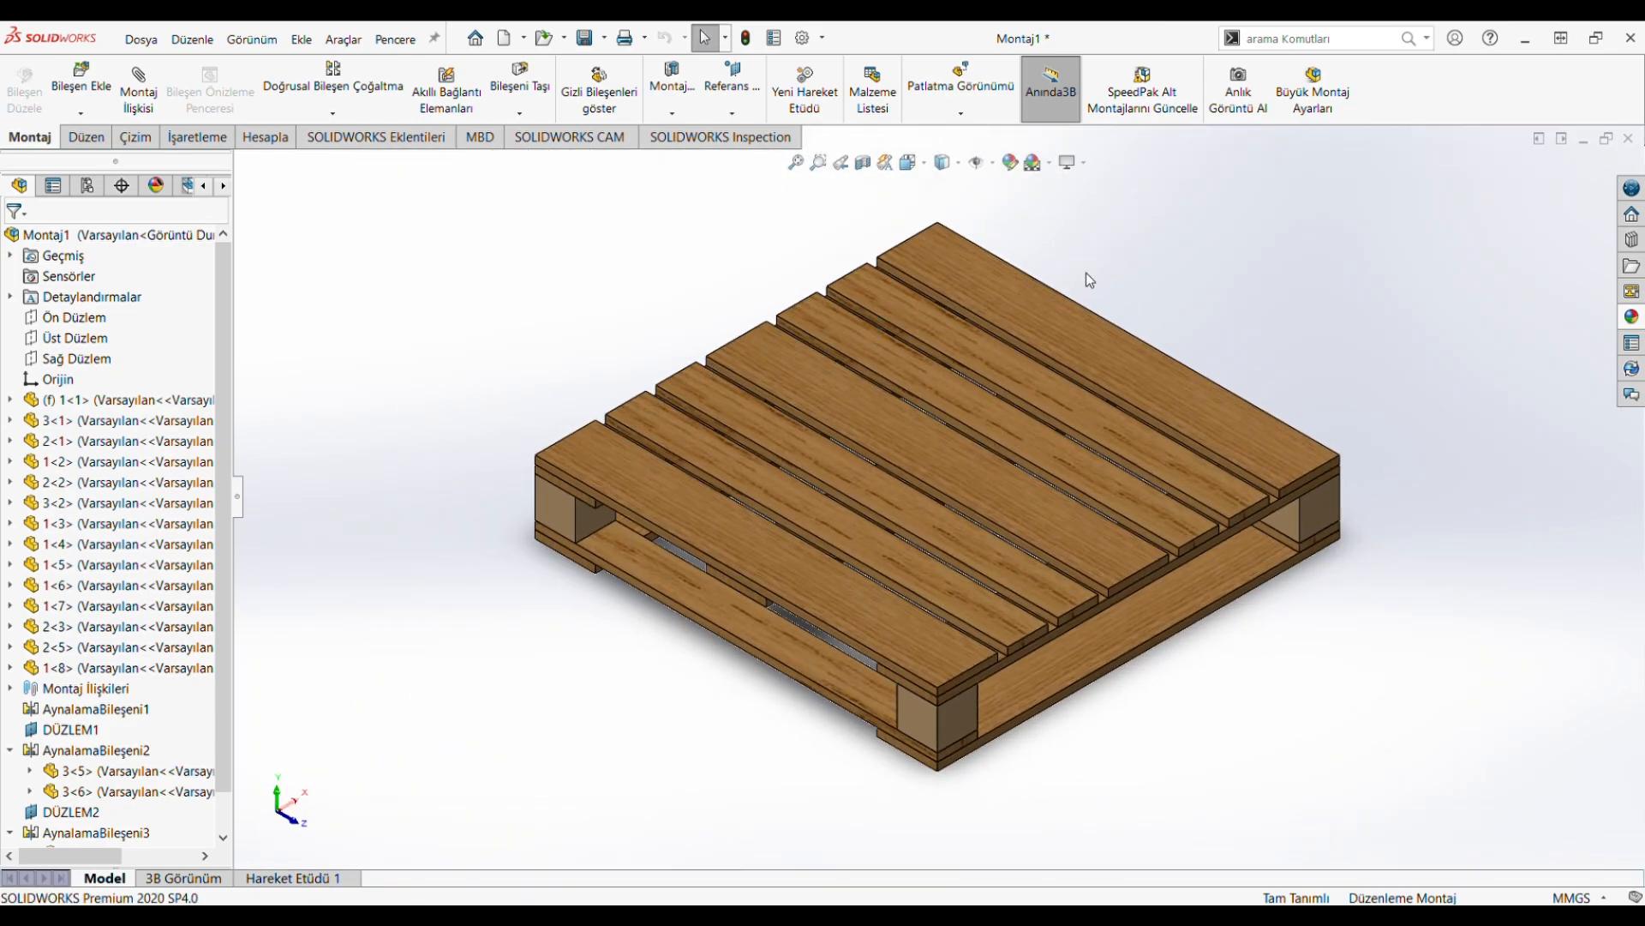